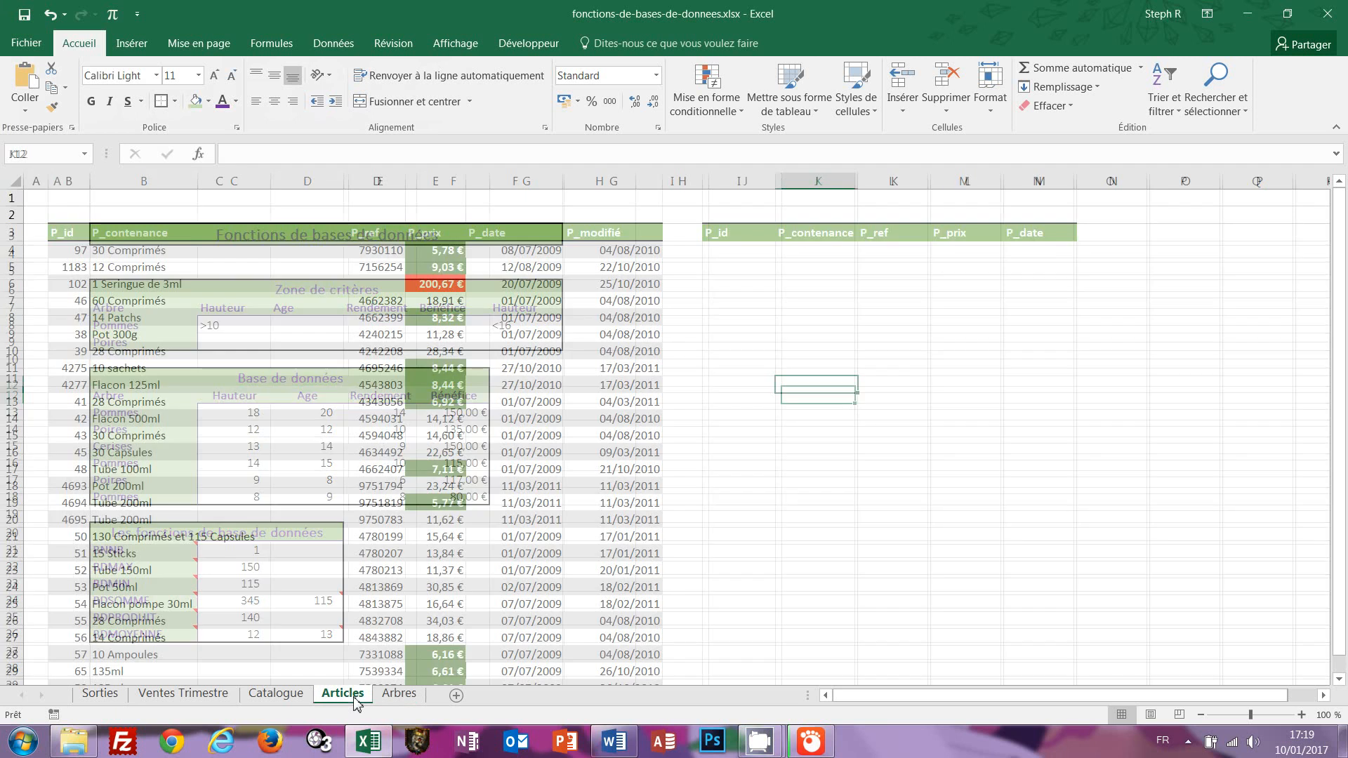
Look through the Catalogue, Ventes Trimestre and Sorties sheets, and examine the Articles table down to its last row.
{"action": "left_click", "coordinate": [298, 698]}
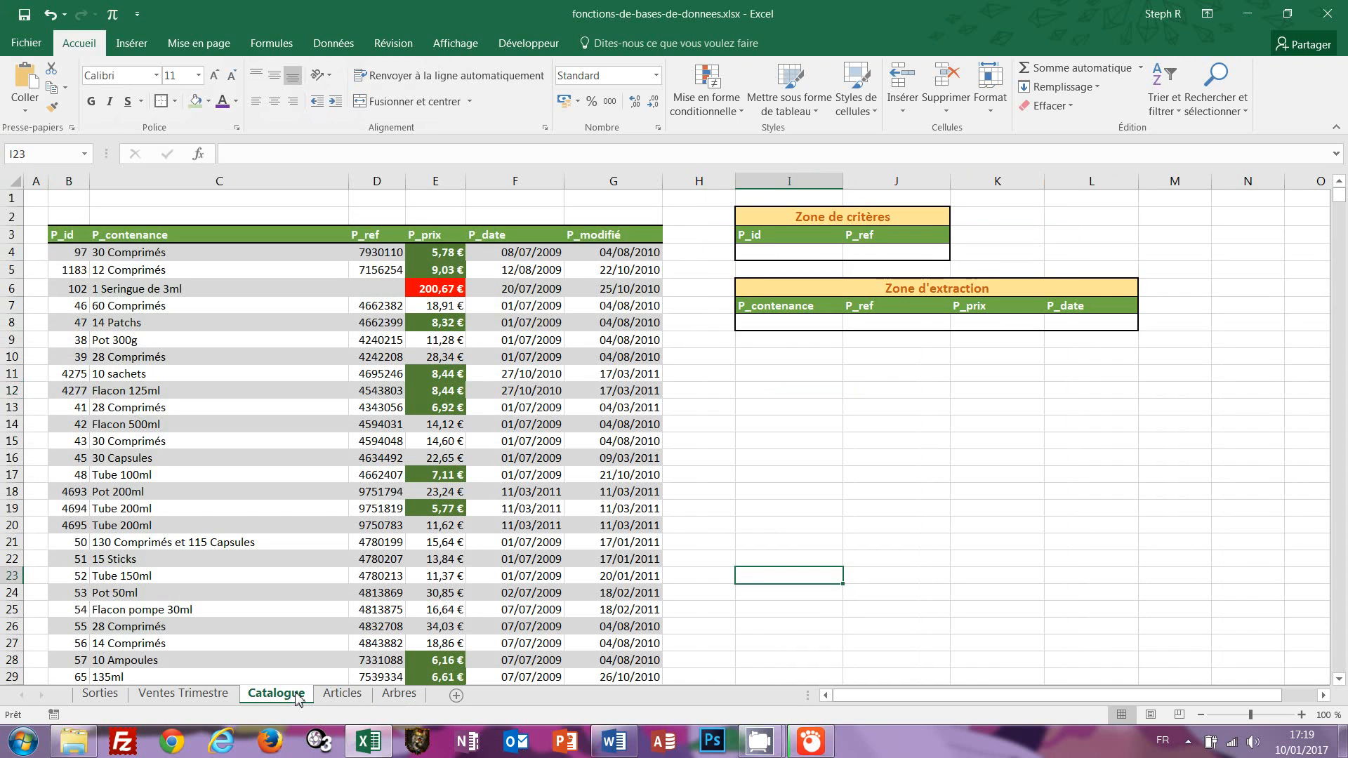
{"action": "left_click", "coordinate": [214, 698]}
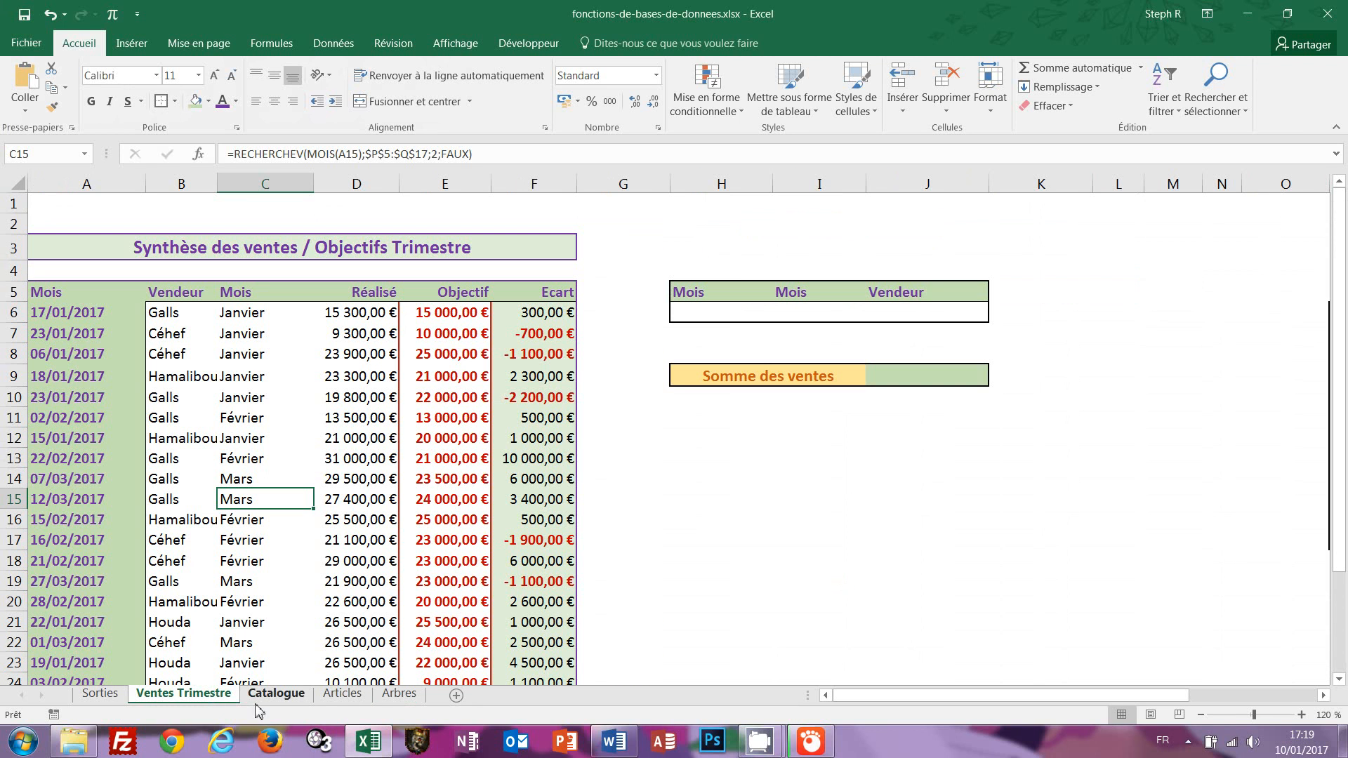
{"action": "left_click", "coordinate": [99, 696]}
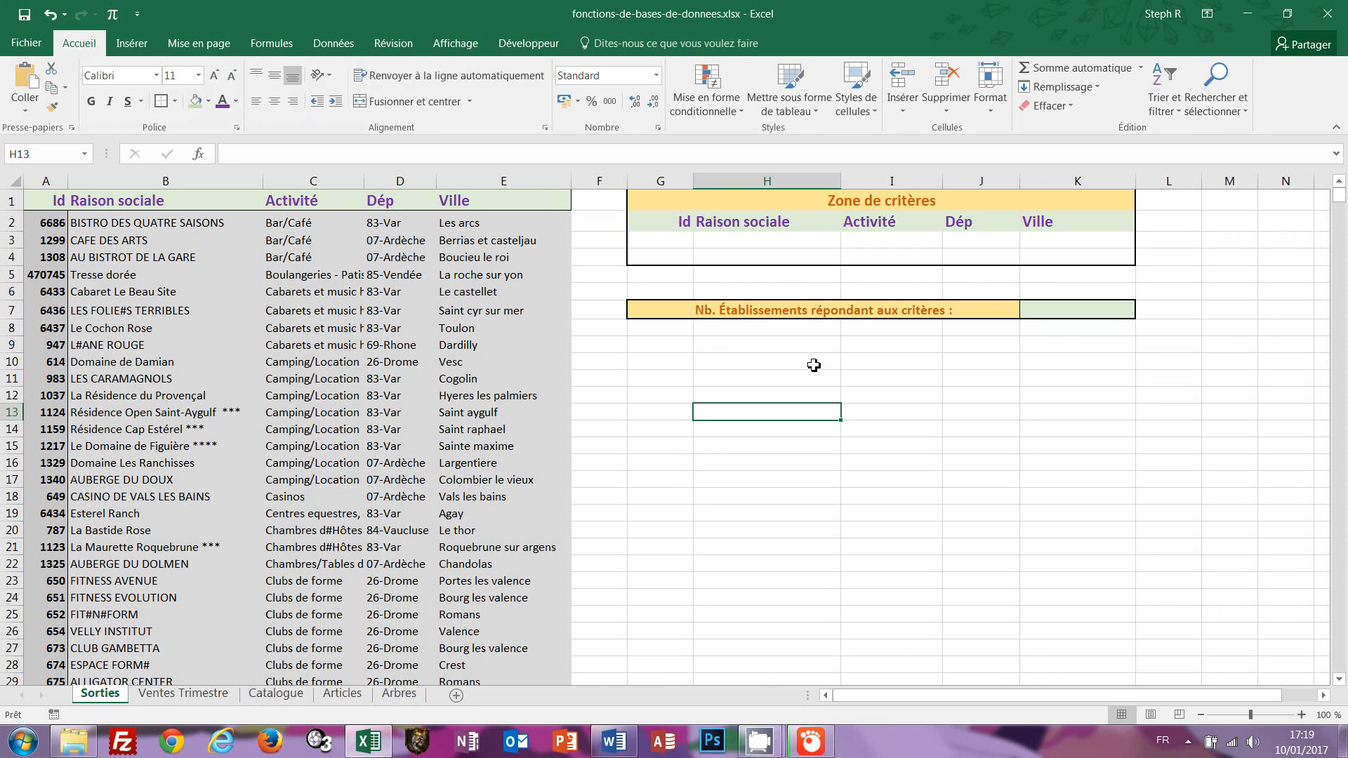
{"action": "left_click", "coordinate": [289, 699]}
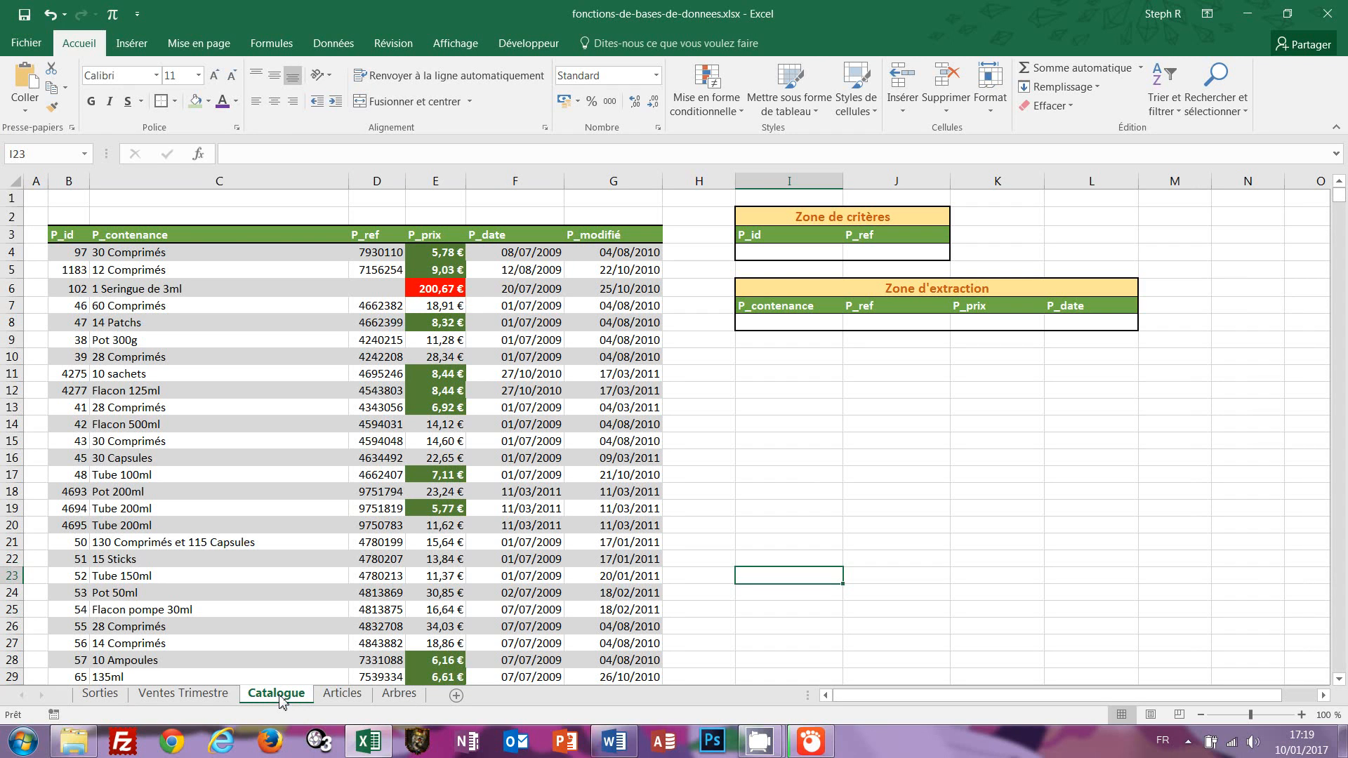
{"action": "left_click", "coordinate": [344, 693]}
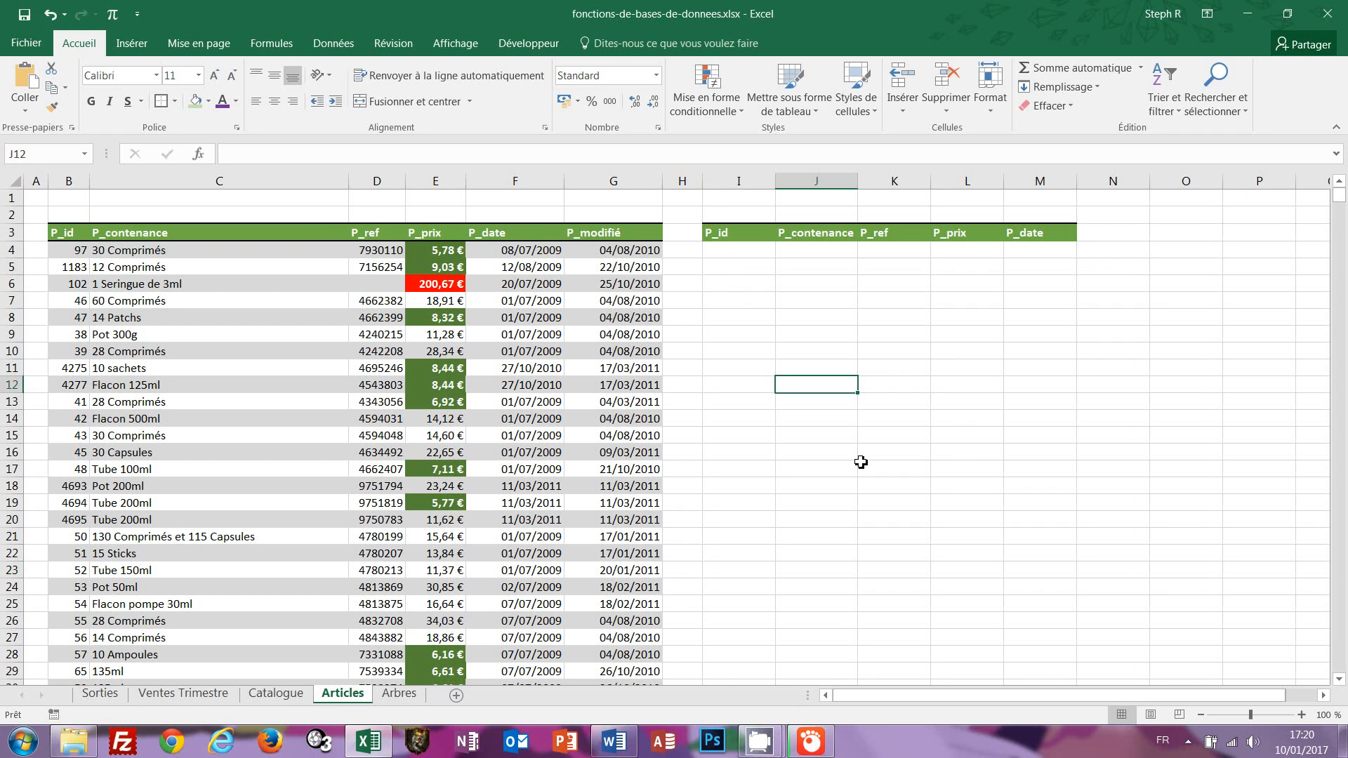
{"action": "left_click", "coordinate": [763, 357]}
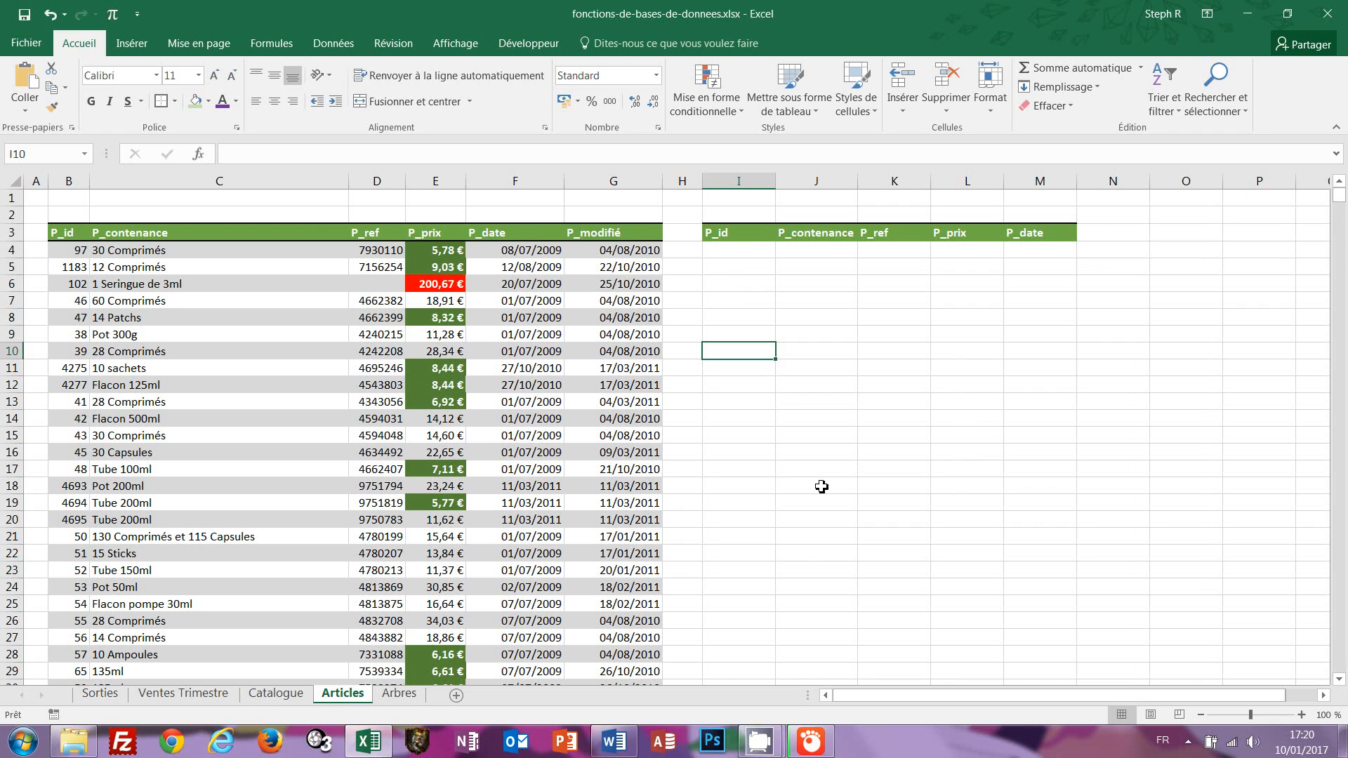
{"action": "left_click", "coordinate": [754, 253]}
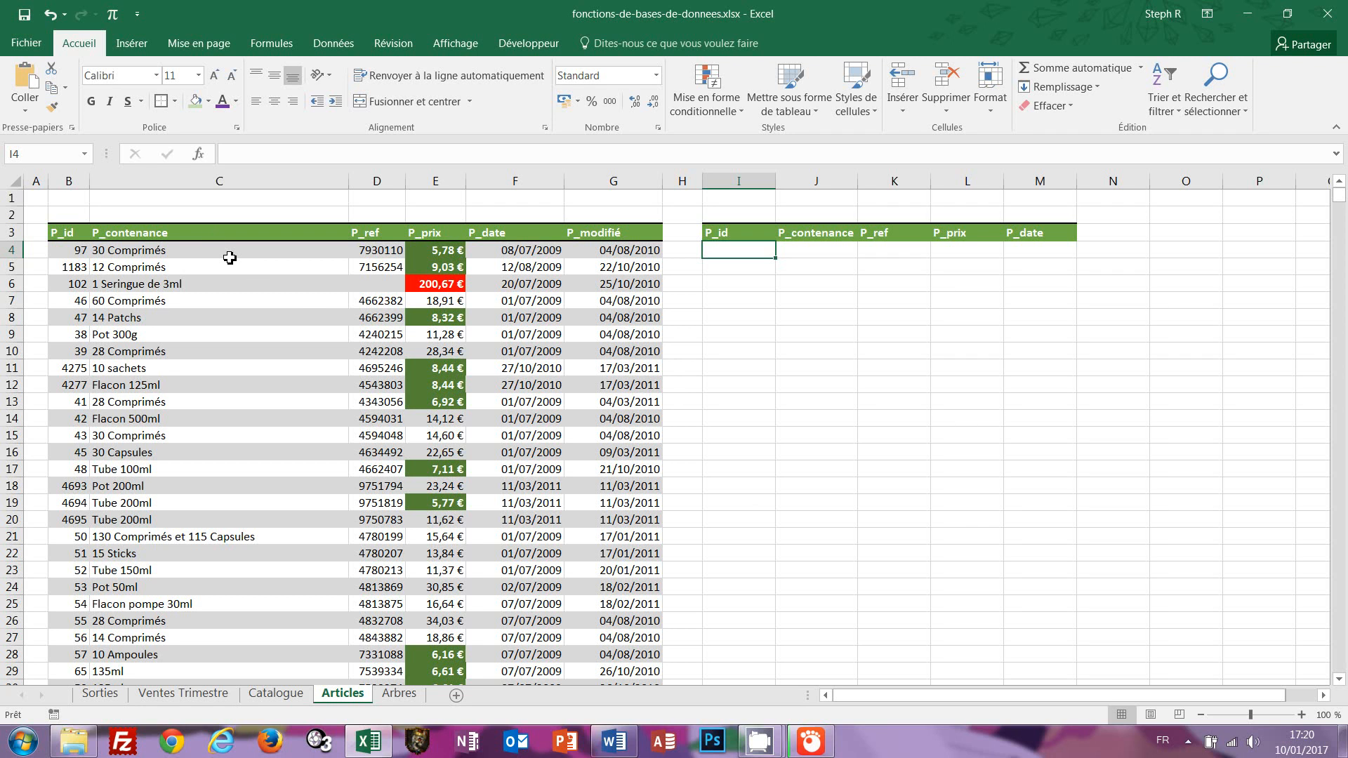
{"action": "key", "text": "ctrl+End"}
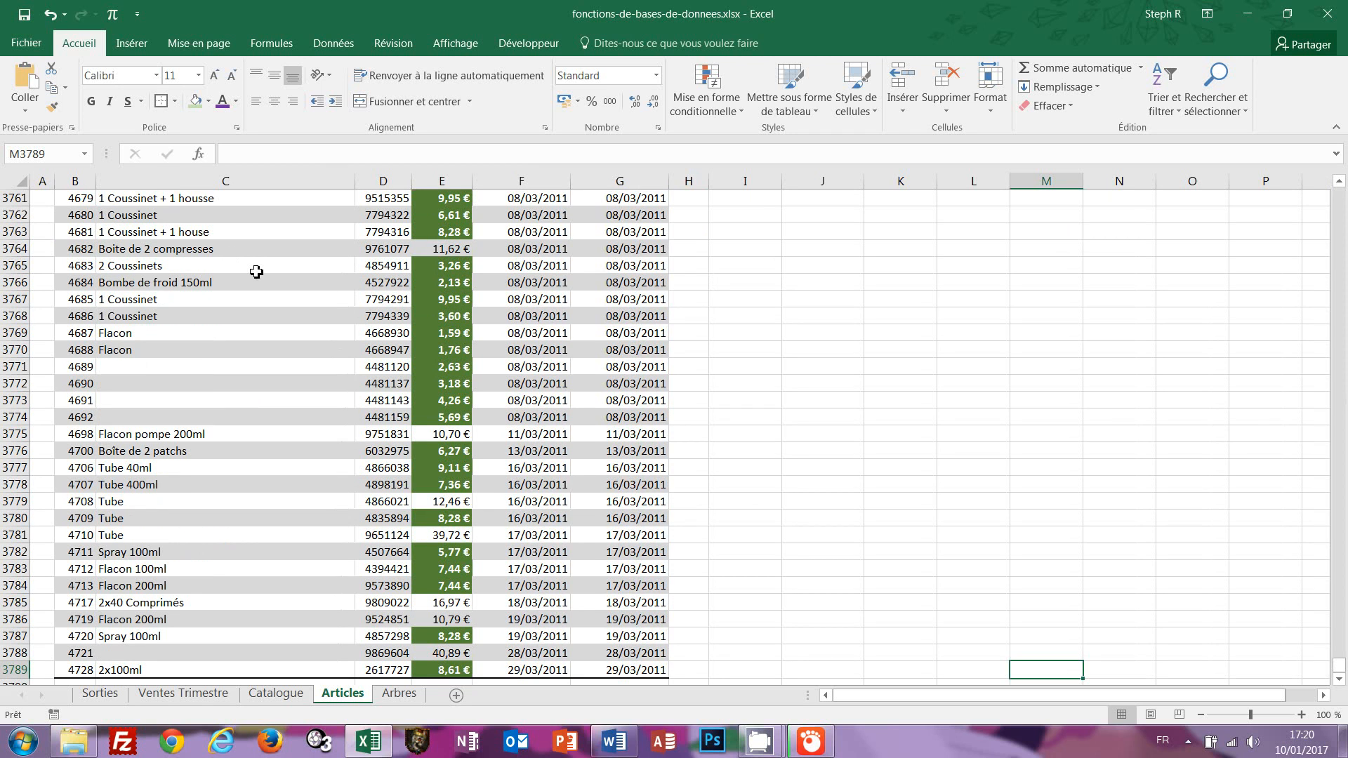
{"action": "left_click", "coordinate": [645, 671]}
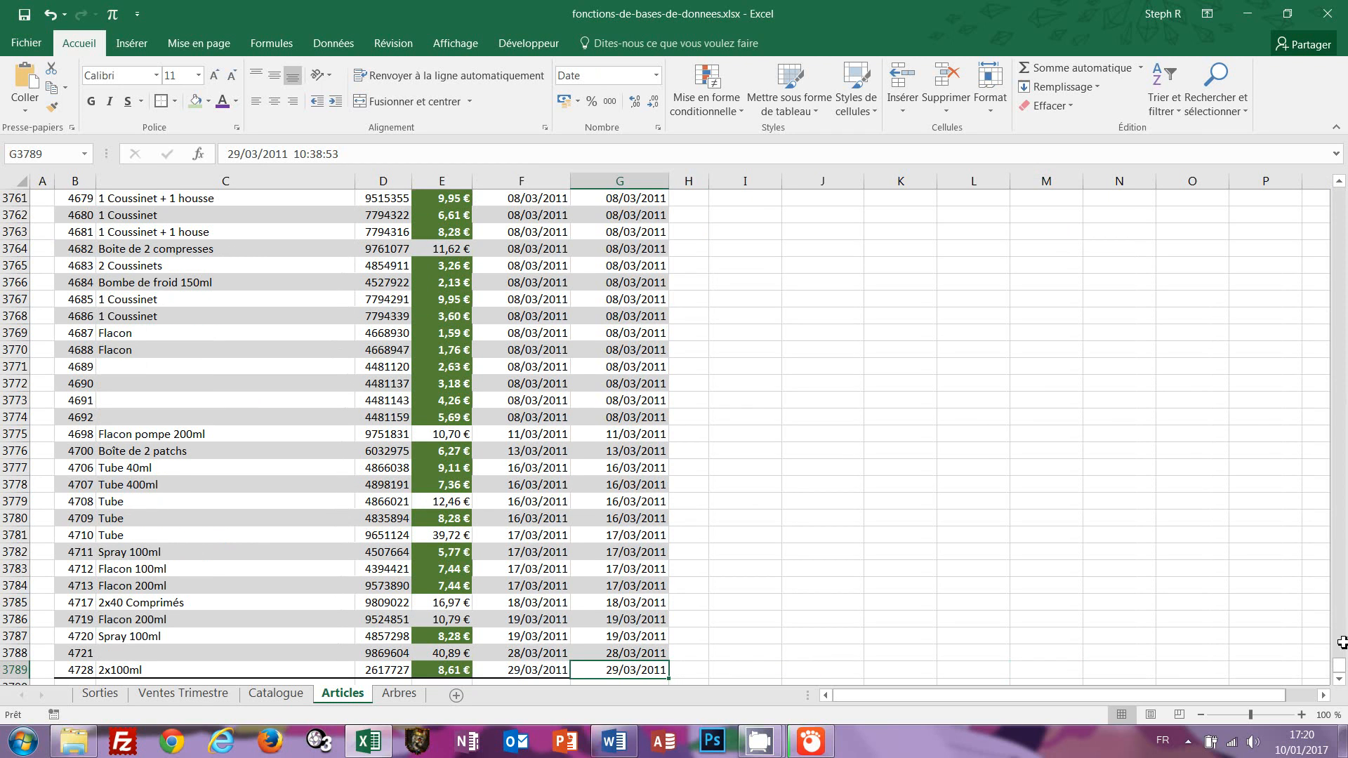
{"action": "left_click_drag", "start_coordinate": [1340, 667], "coordinate": [1339, 195]}
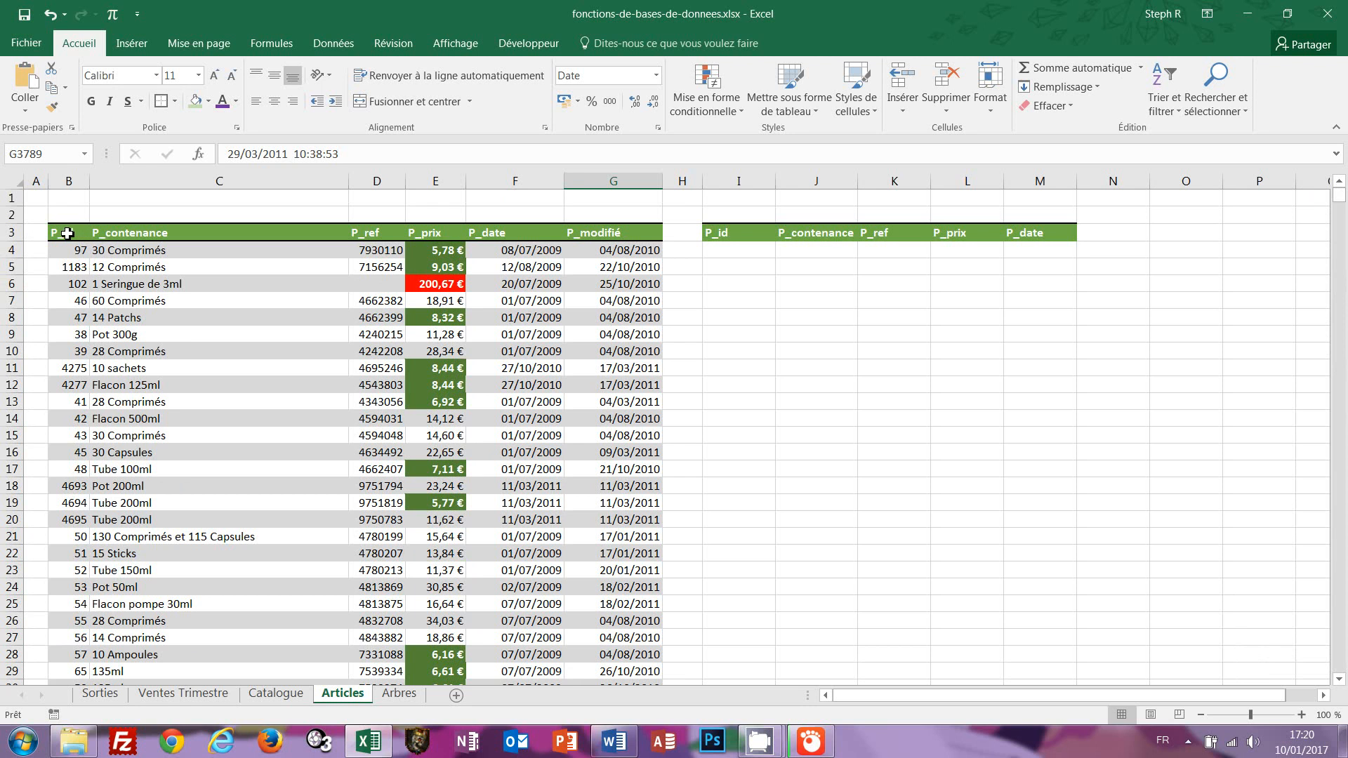
Name the entire article table on the Articles sheet, header row included, tab_articles.
{"action": "key", "text": "ctrl+a"}
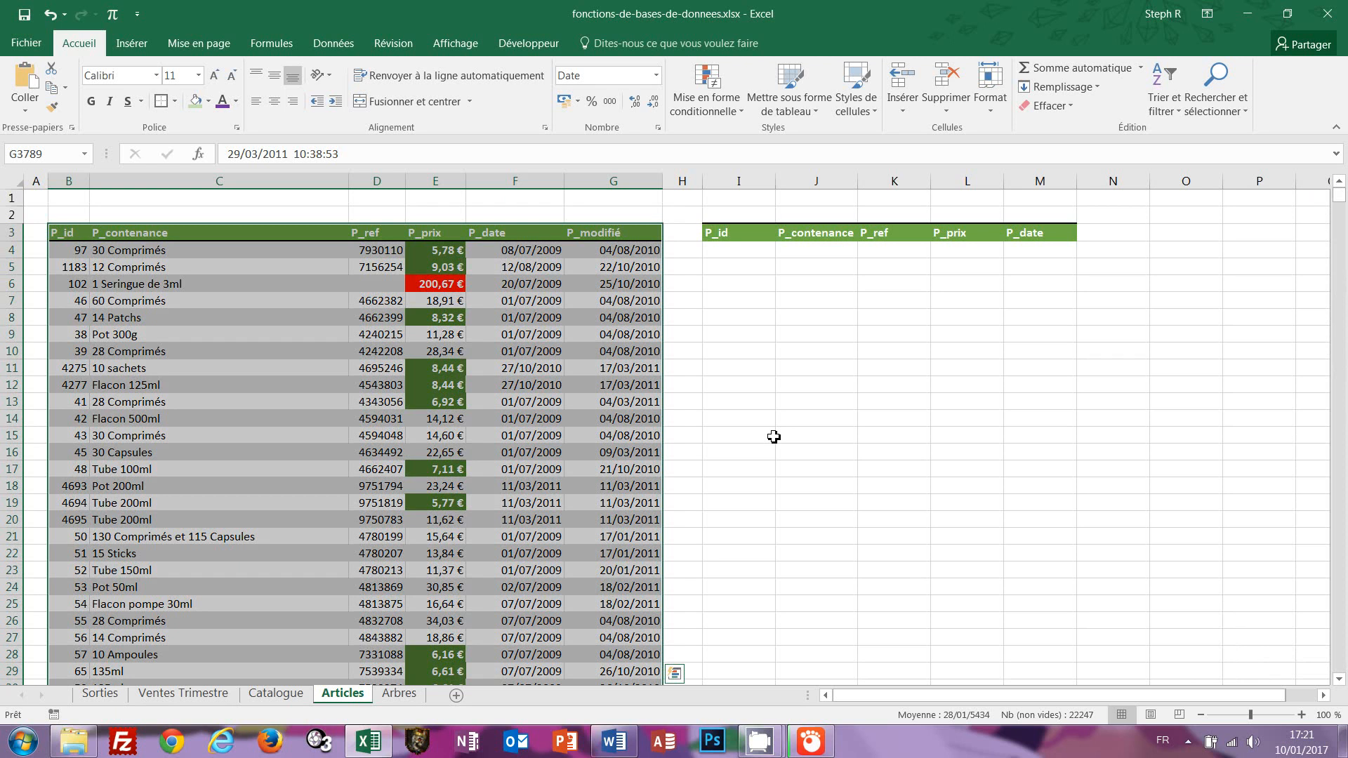
{"action": "left_click", "coordinate": [50, 155]}
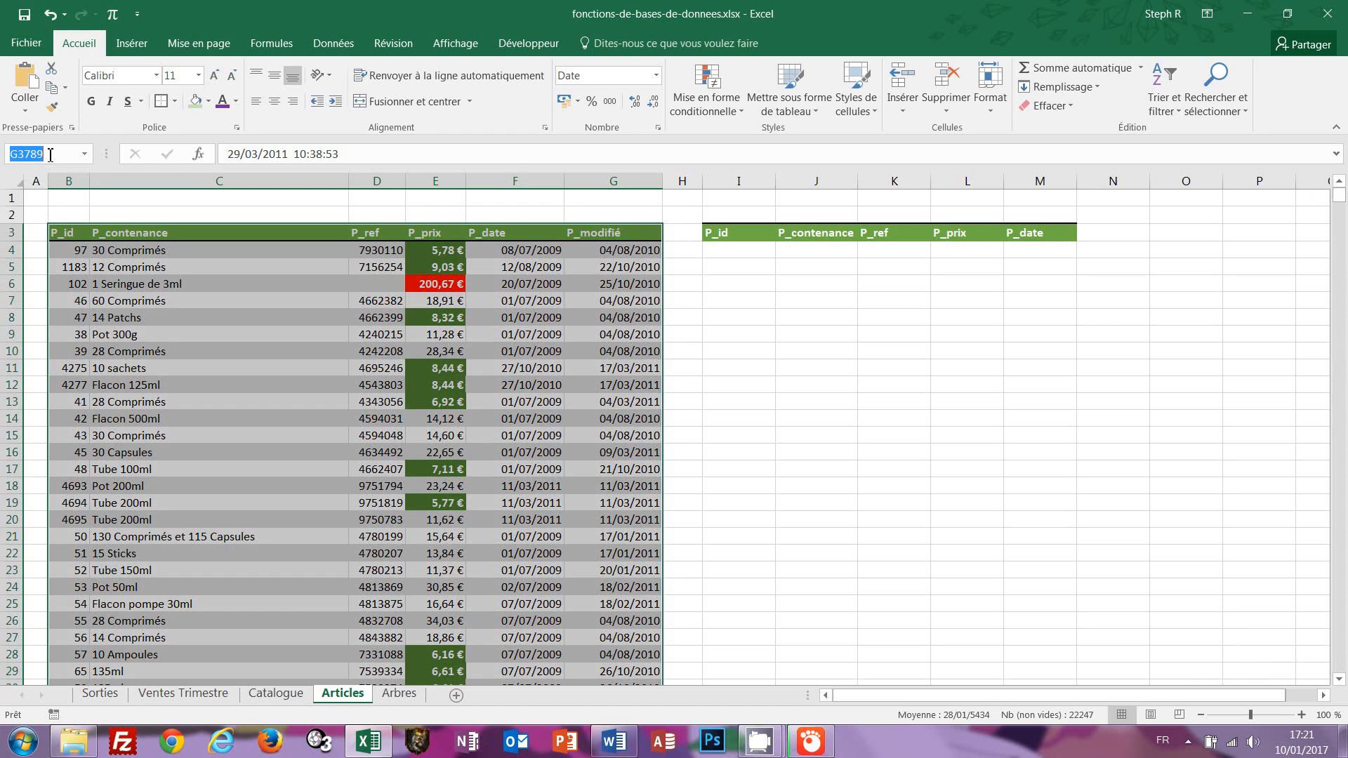
{"action": "type", "text": "tab_articles"}
{"action": "key", "text": "Return"}
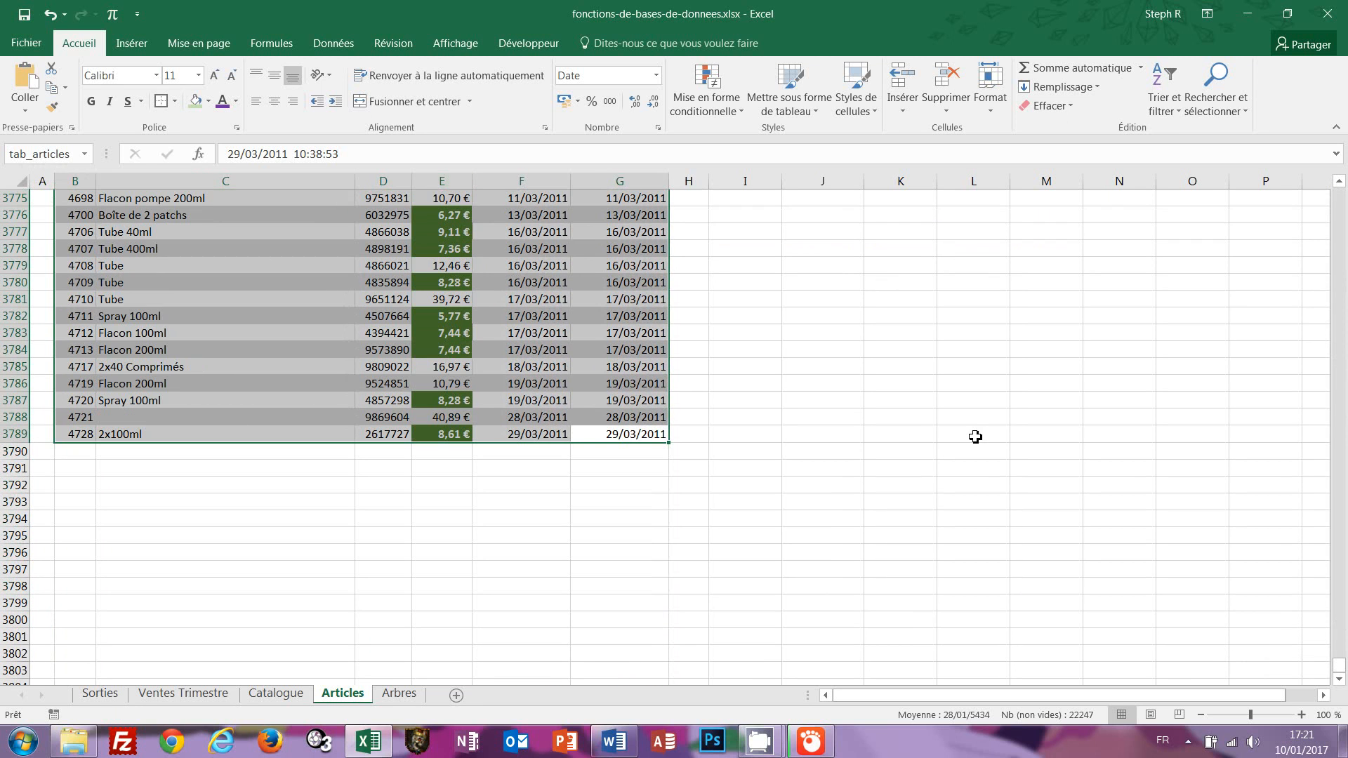
{"action": "key", "text": "ctrl+Home"}
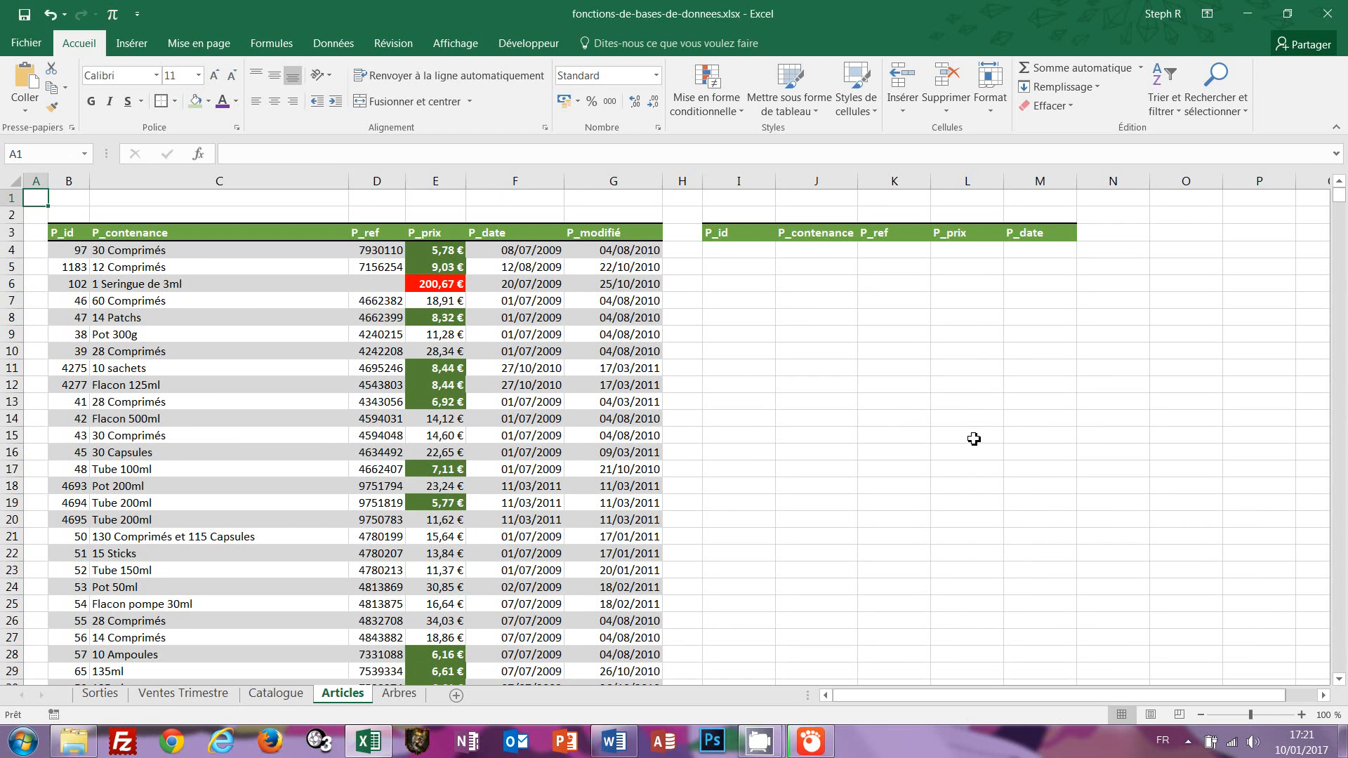
Enter 4277 as the P_id to look up in cell I4.
{"action": "left_click", "coordinate": [737, 251]}
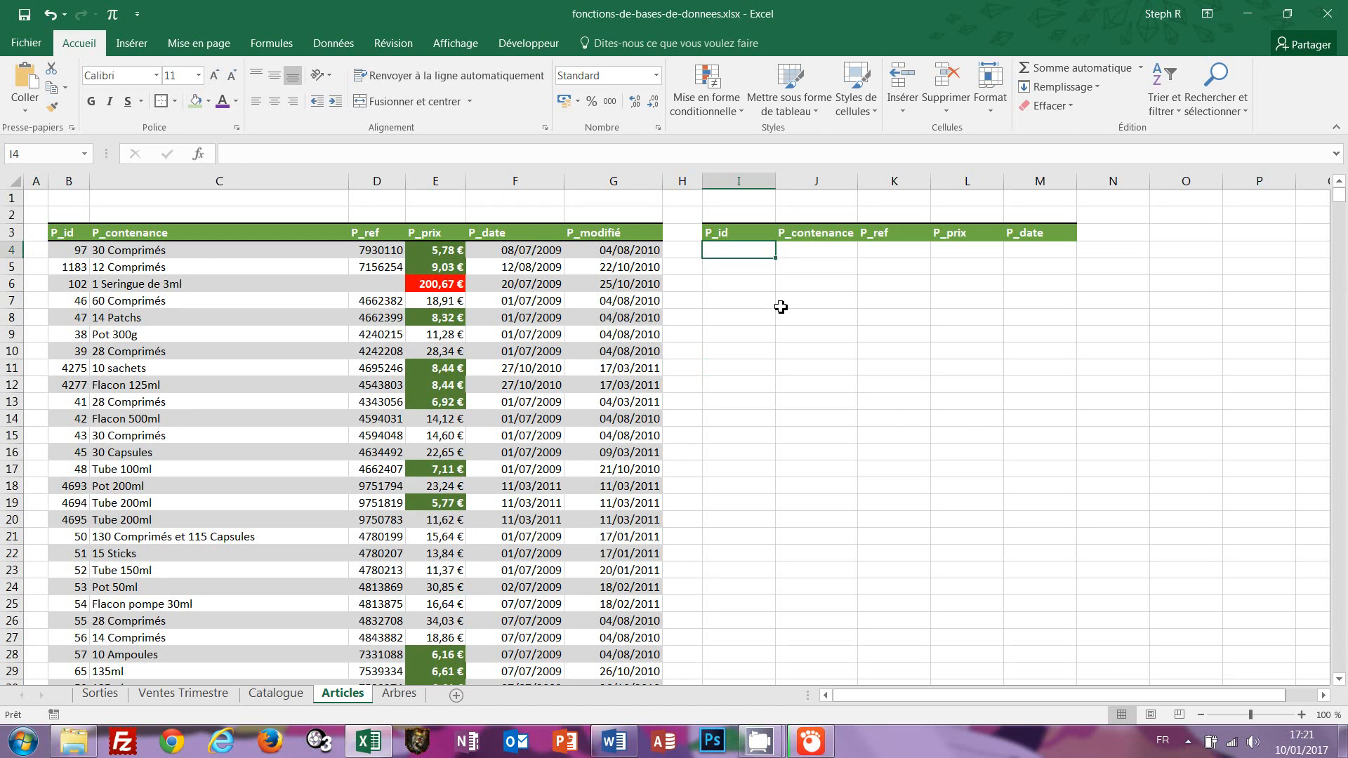
{"action": "type", "text": "4277"}
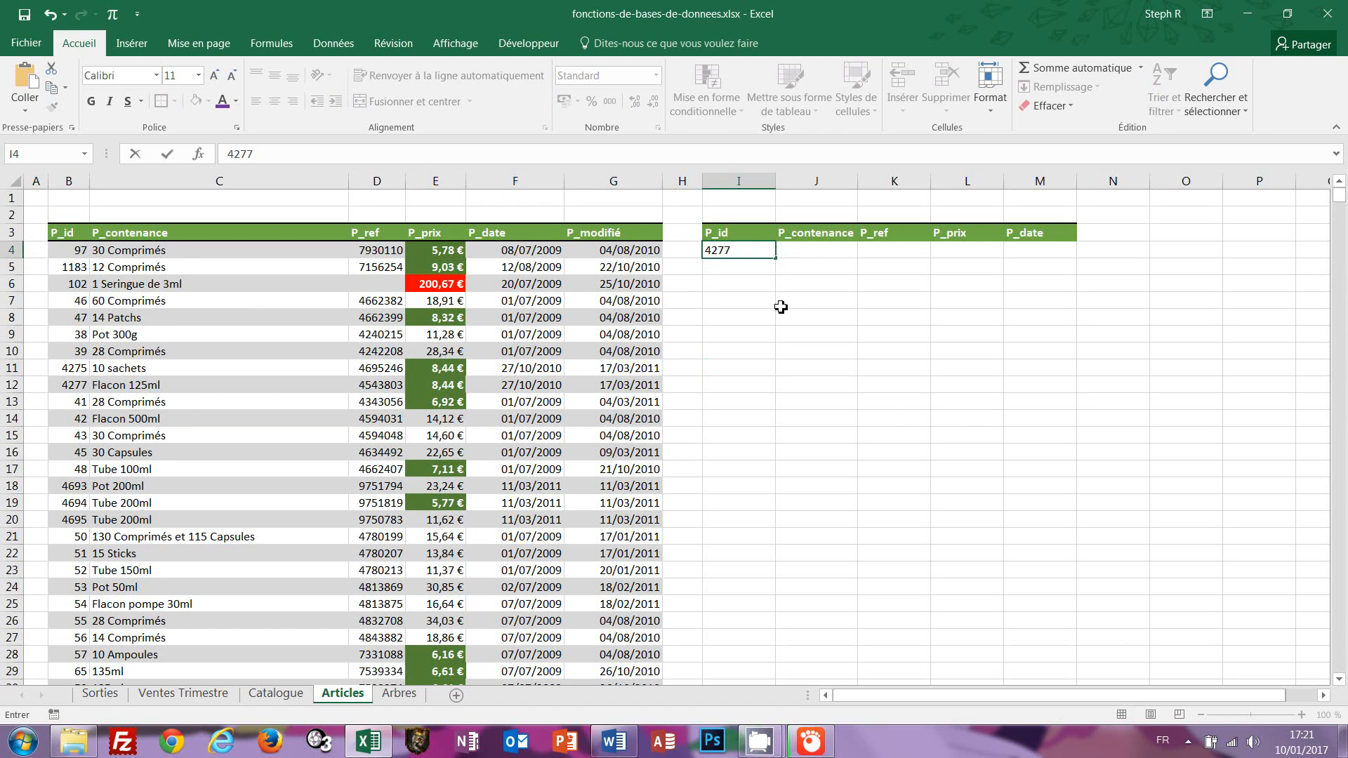
{"action": "key", "text": "Return"}
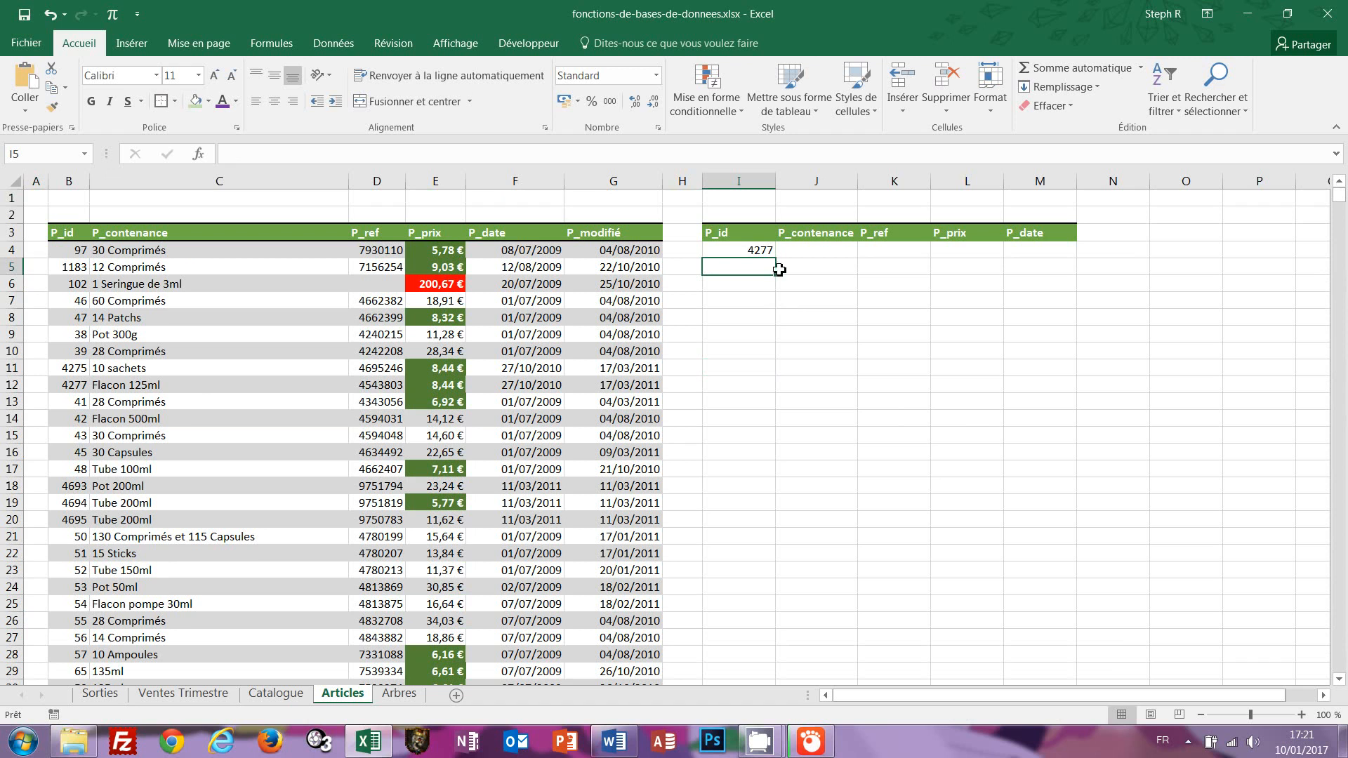
{"action": "left_click", "coordinate": [751, 249]}
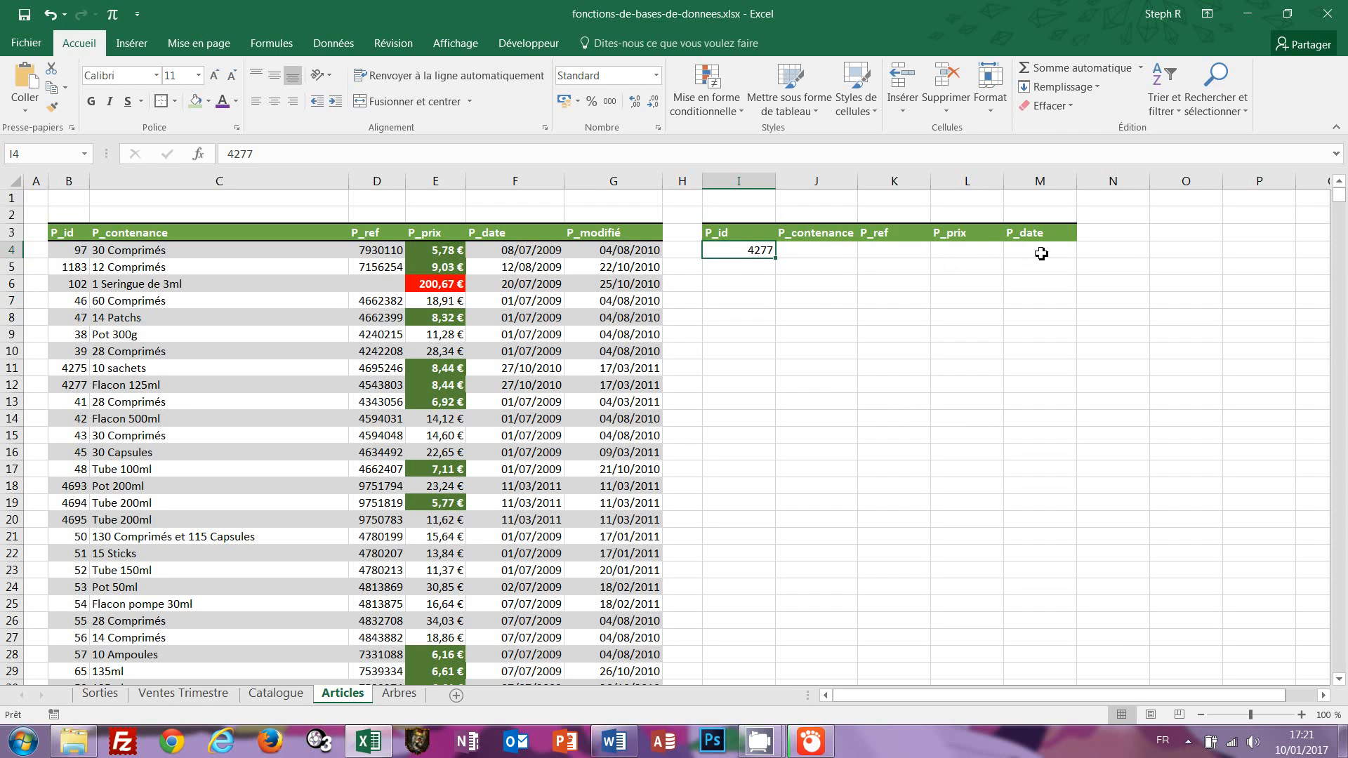
Start a RECHERCHEV formula in J4 under P_contenance, with I4 as the lookup value and tab_articles as the table.
{"action": "left_click", "coordinate": [809, 249]}
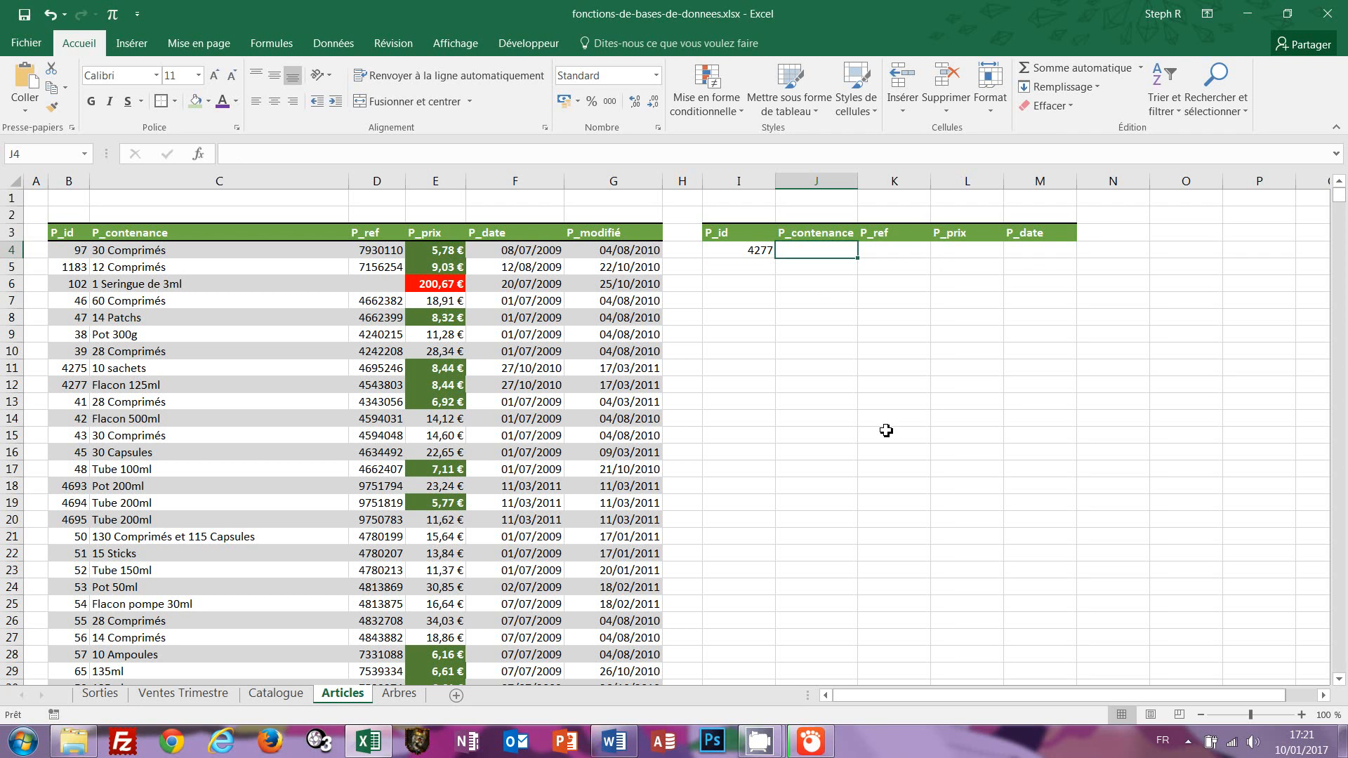
{"action": "type", "text": "="}
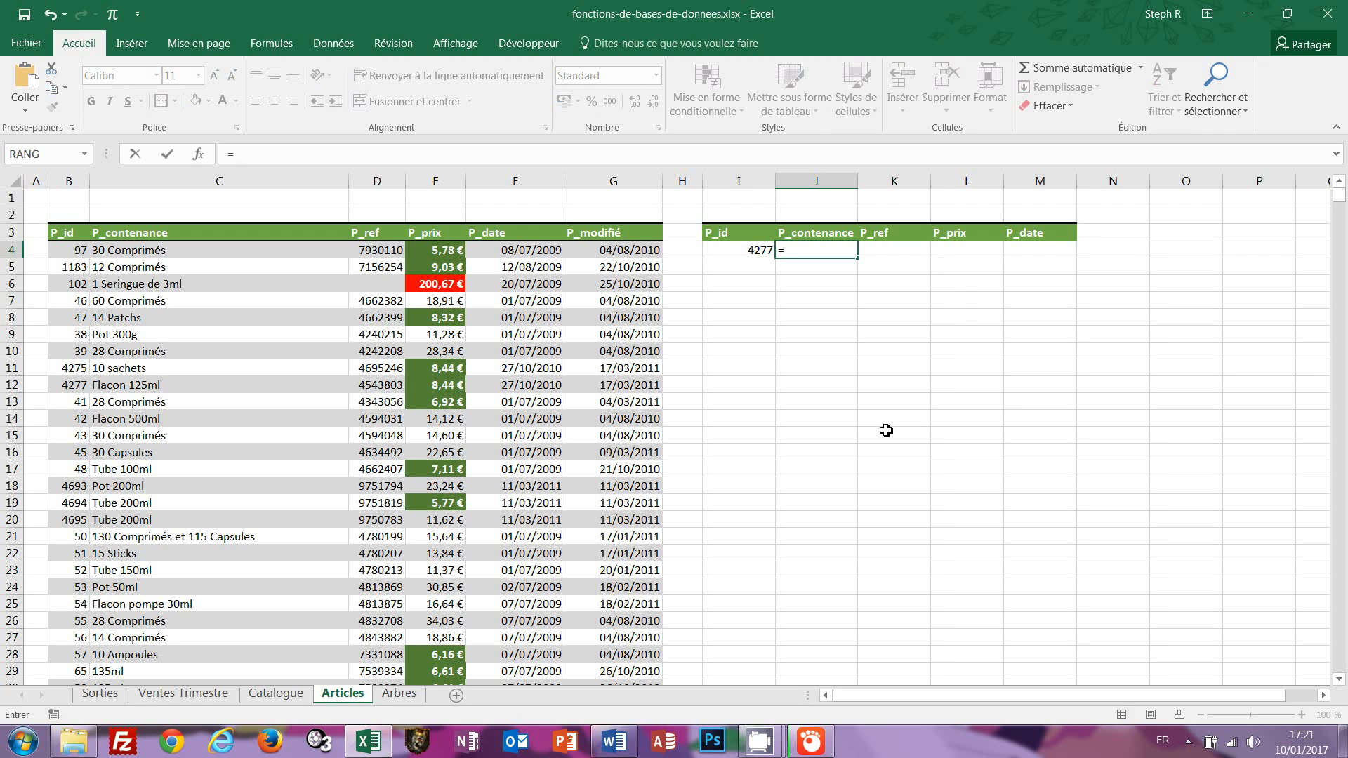
{"action": "type", "text": "recher"}
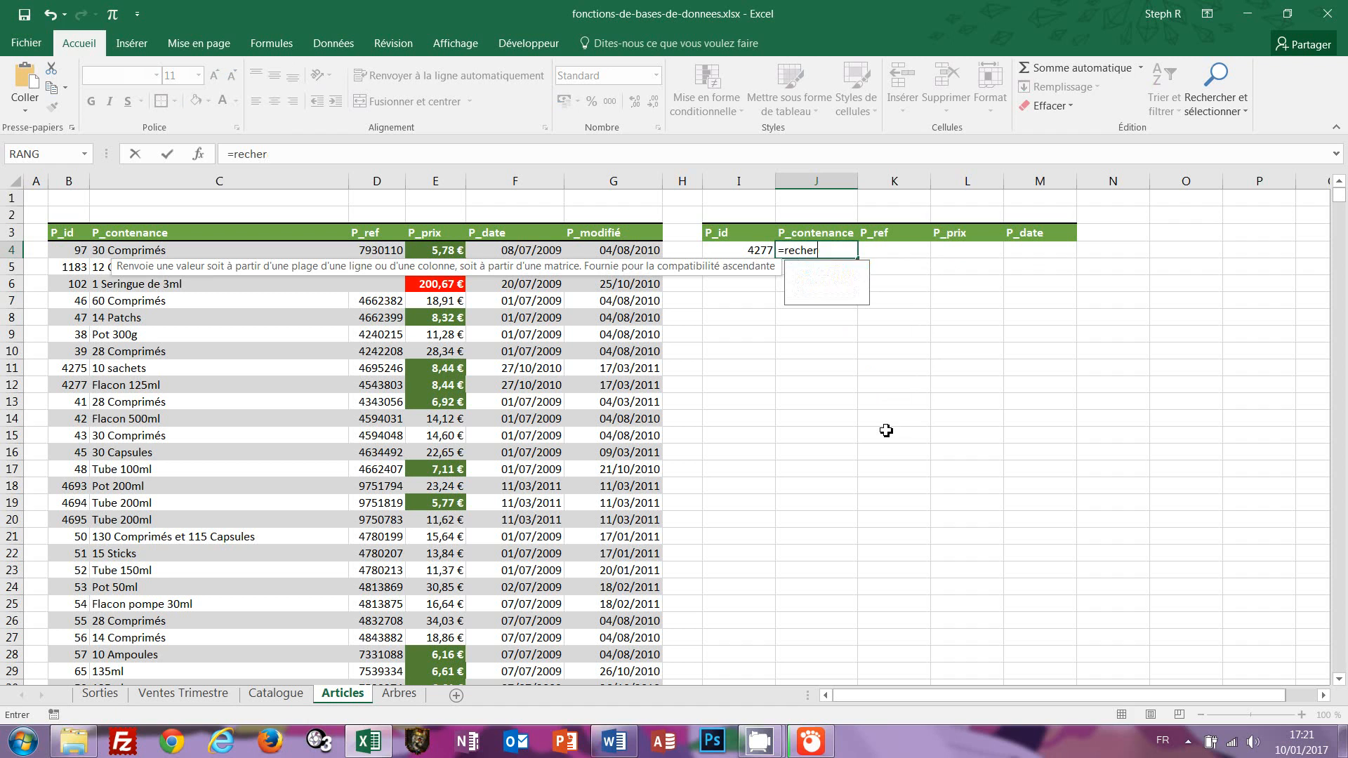
{"action": "type", "text": "chev"}
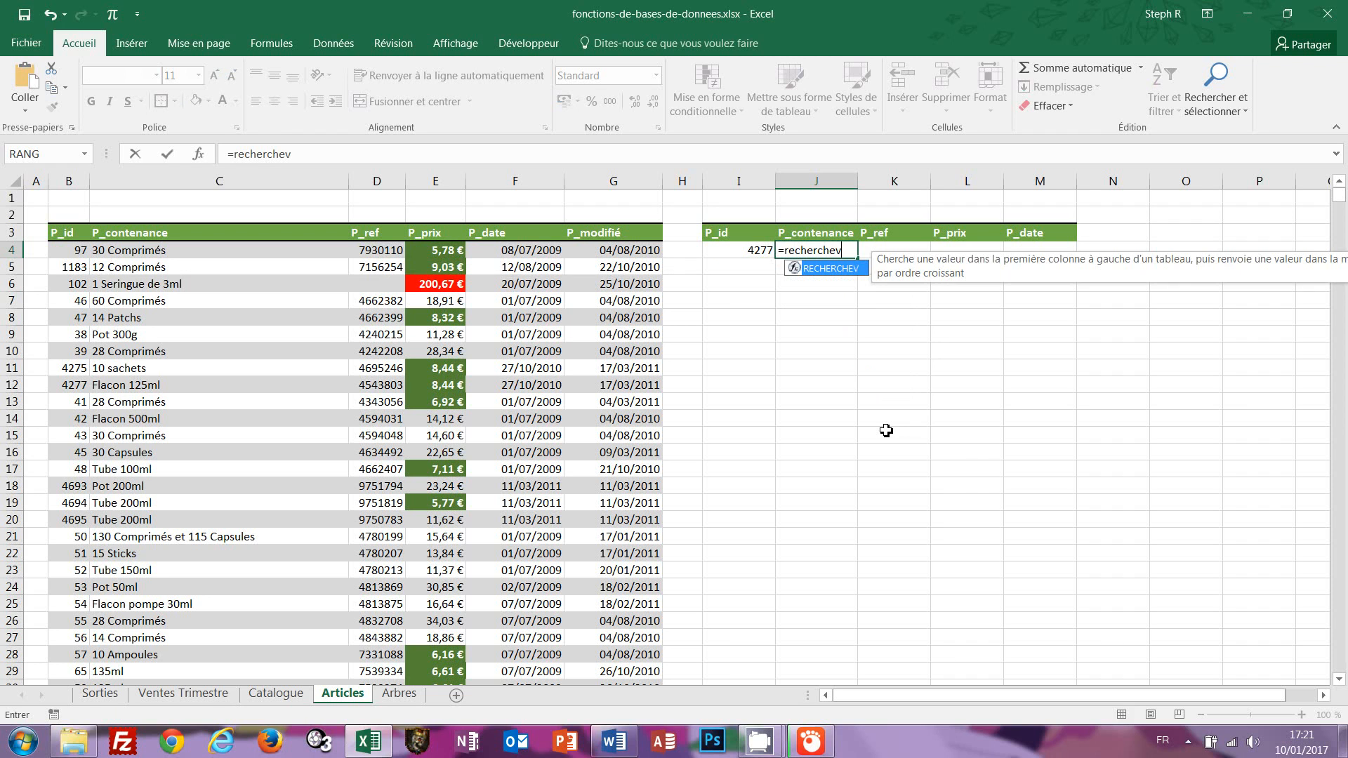
{"action": "type", "text": "("}
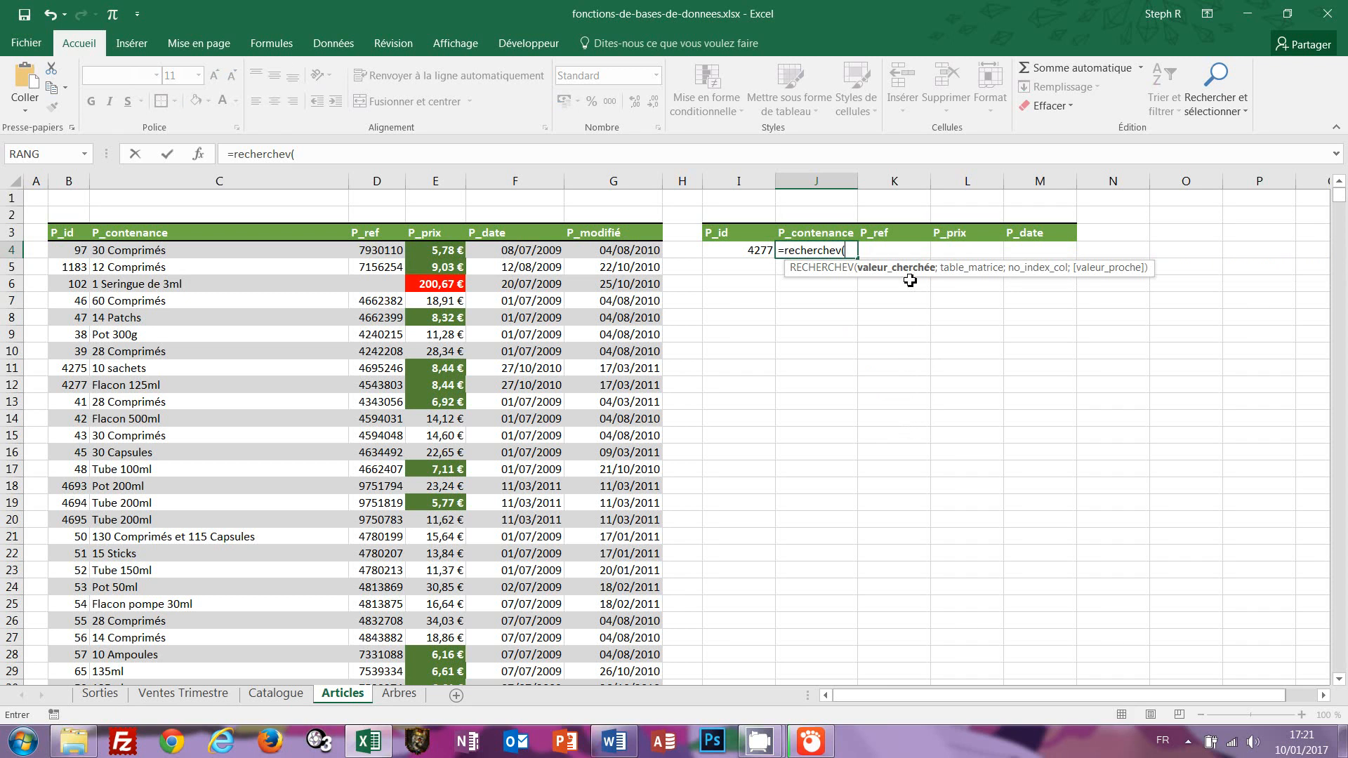
{"action": "left_click", "coordinate": [742, 250]}
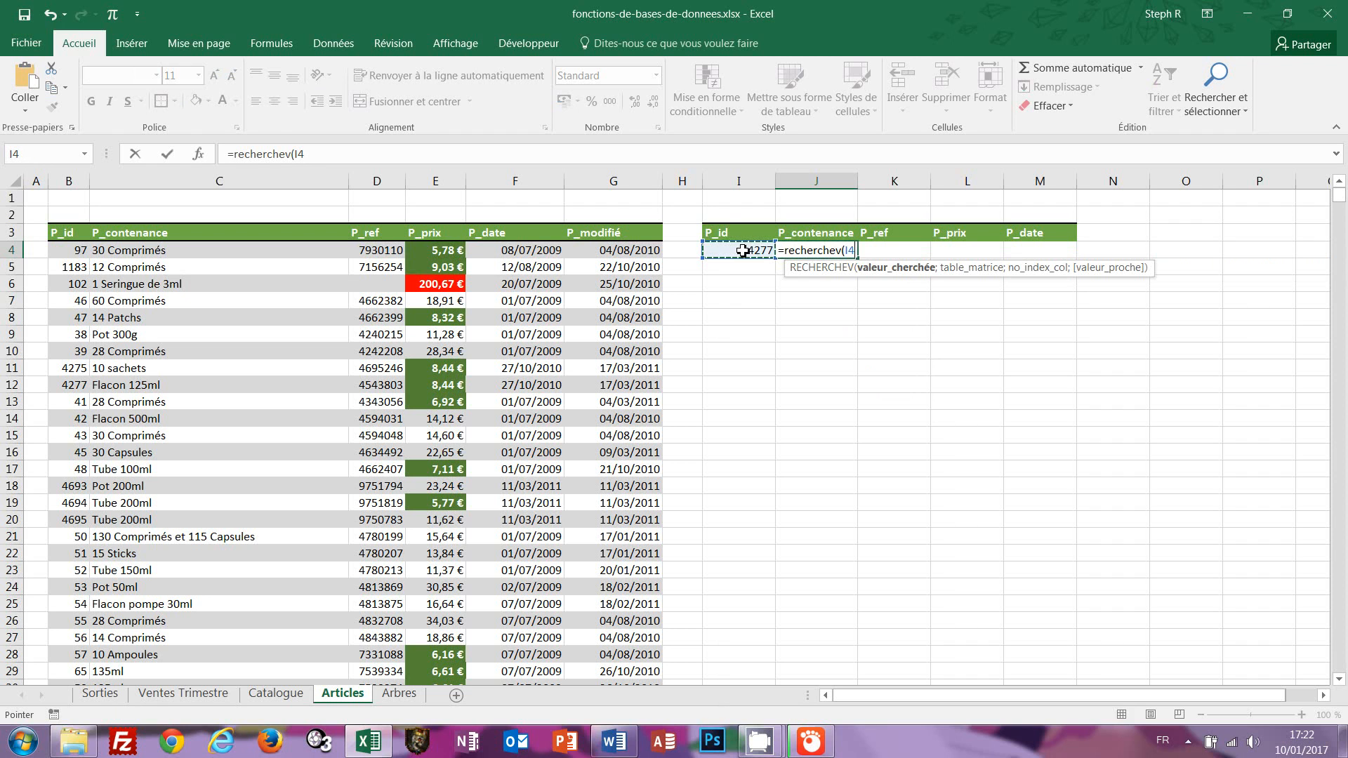
{"action": "type", "text": ";"}
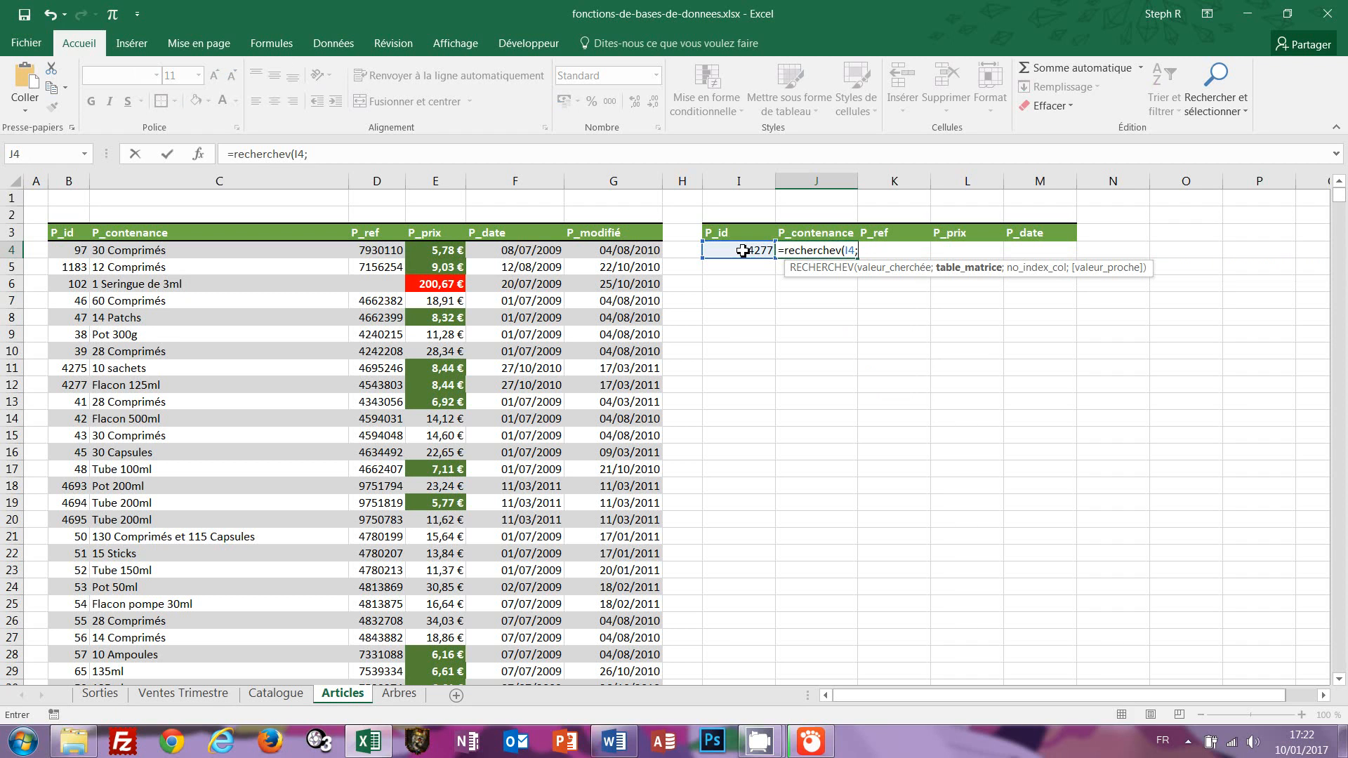
{"action": "type", "text": "tab"}
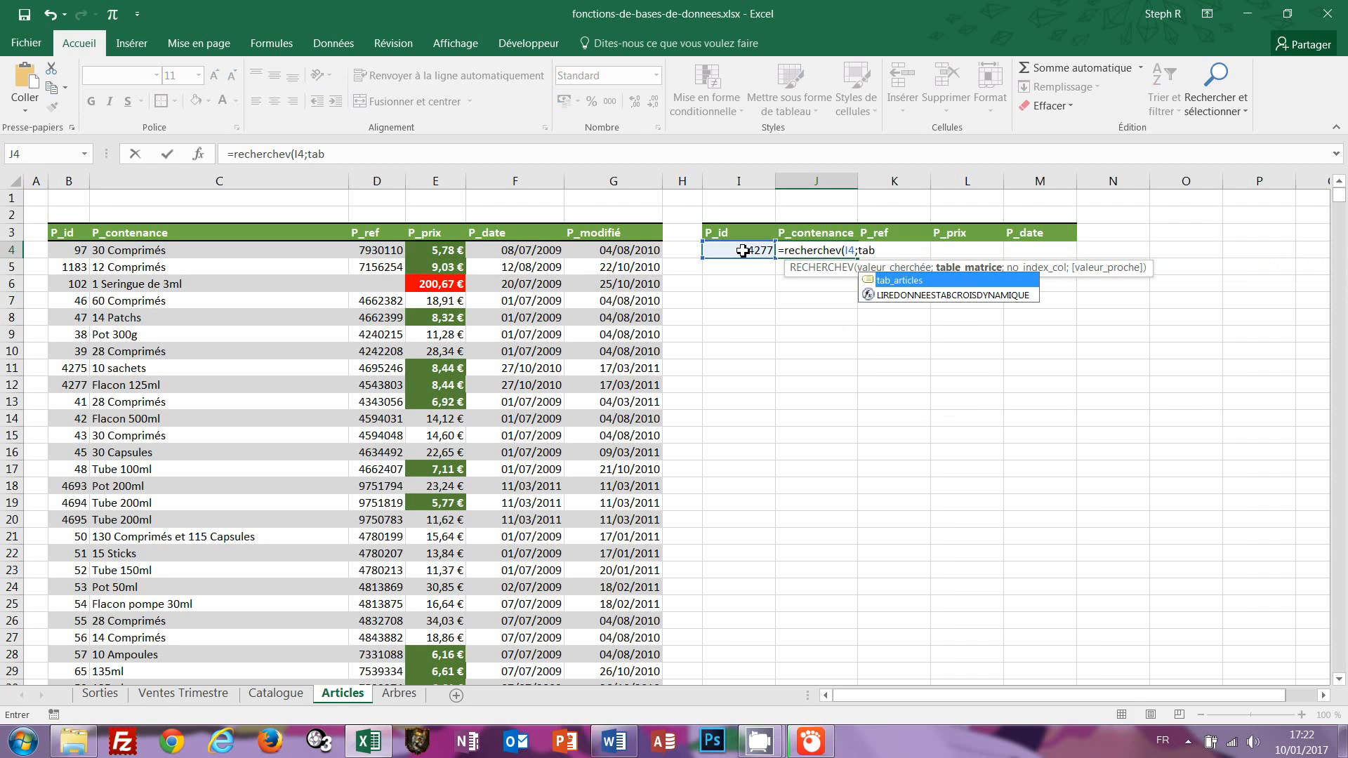
{"action": "double_click", "coordinate": [901, 281]}
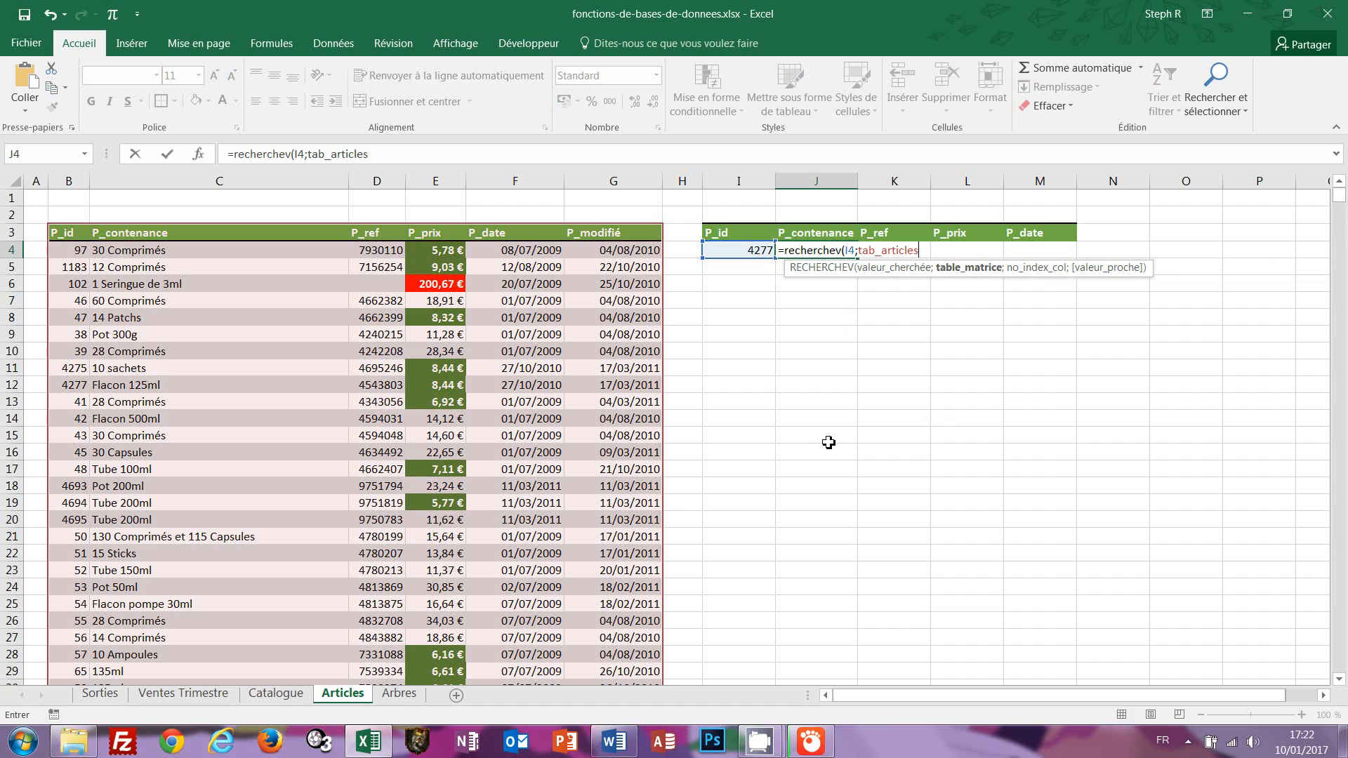
Complete the J4 lookup formula with column index 2 and exact match FAUX, keeping J4 selected.
{"action": "type", "text": ";"}
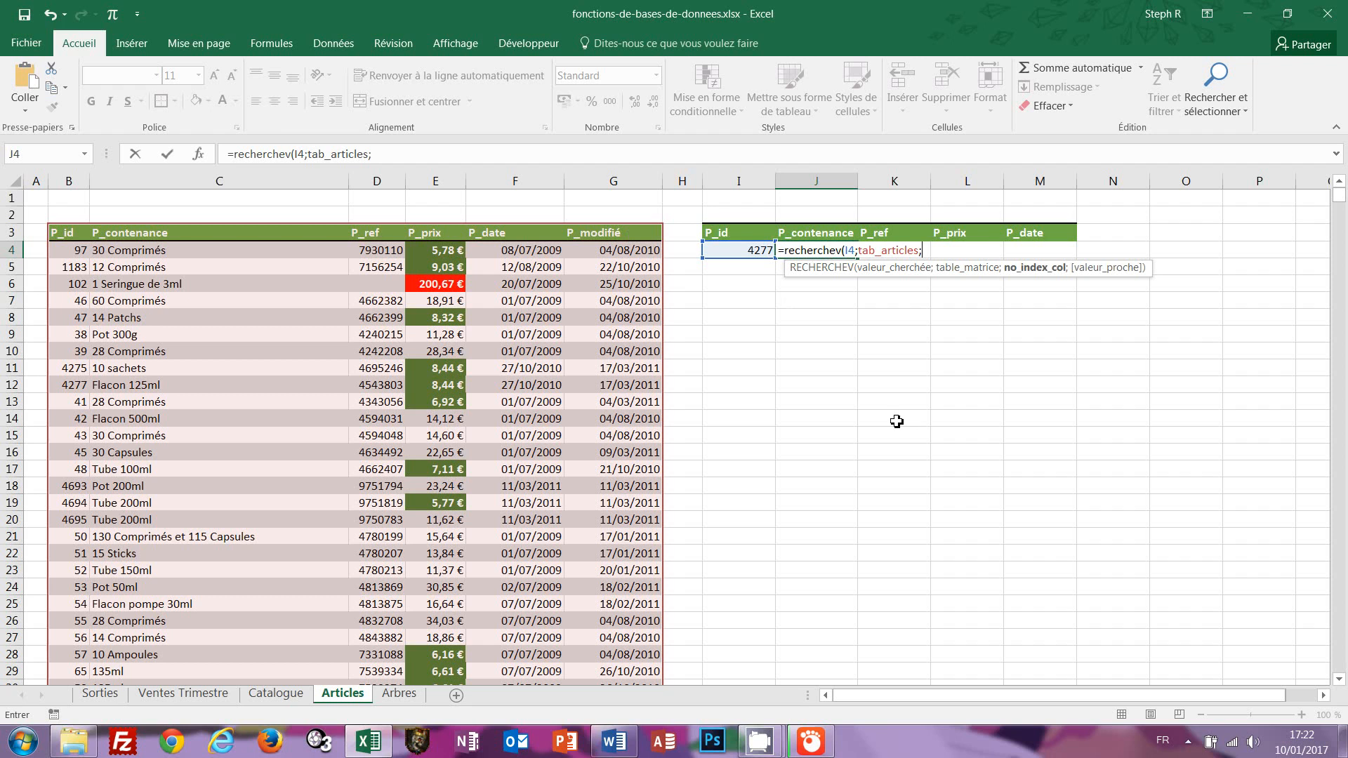
{"action": "type", "text": "2;"}
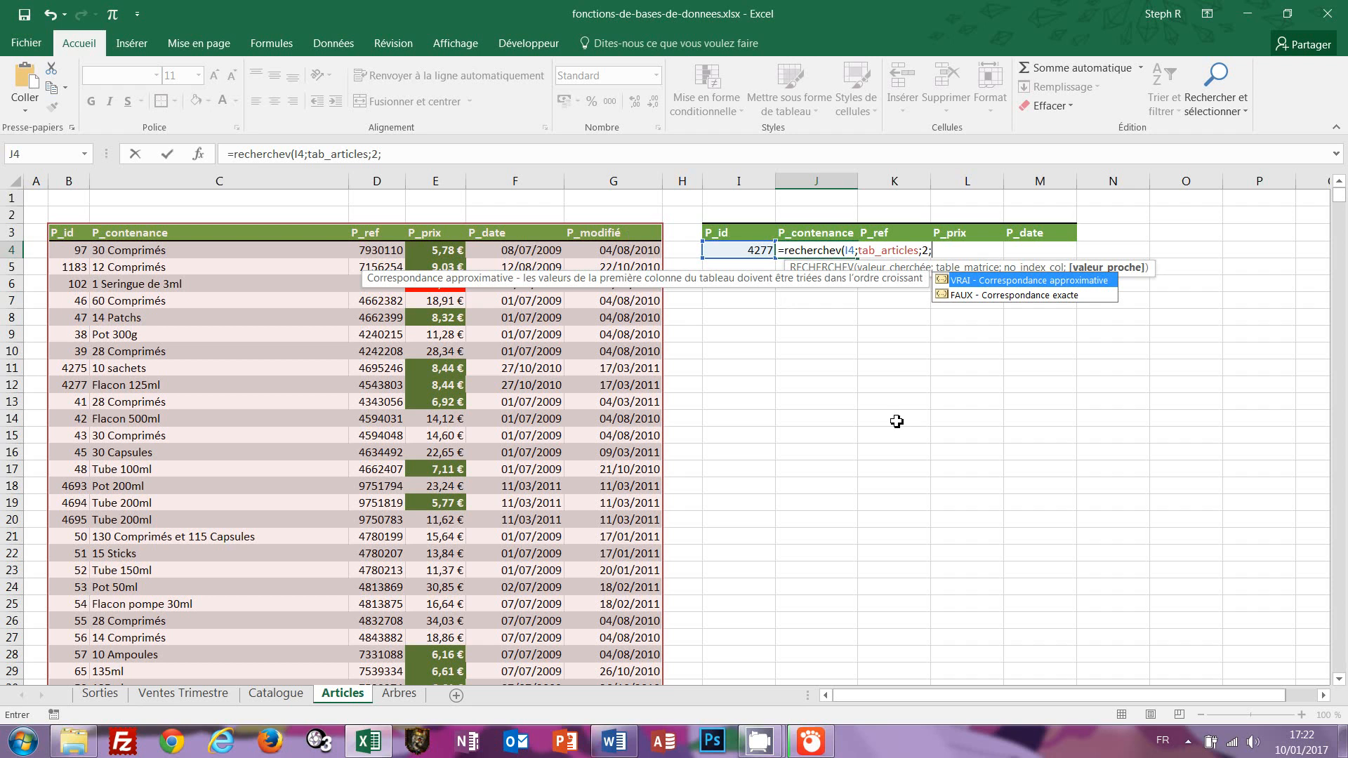
{"action": "type", "text": "faux"}
{"action": "type", "text": ")"}
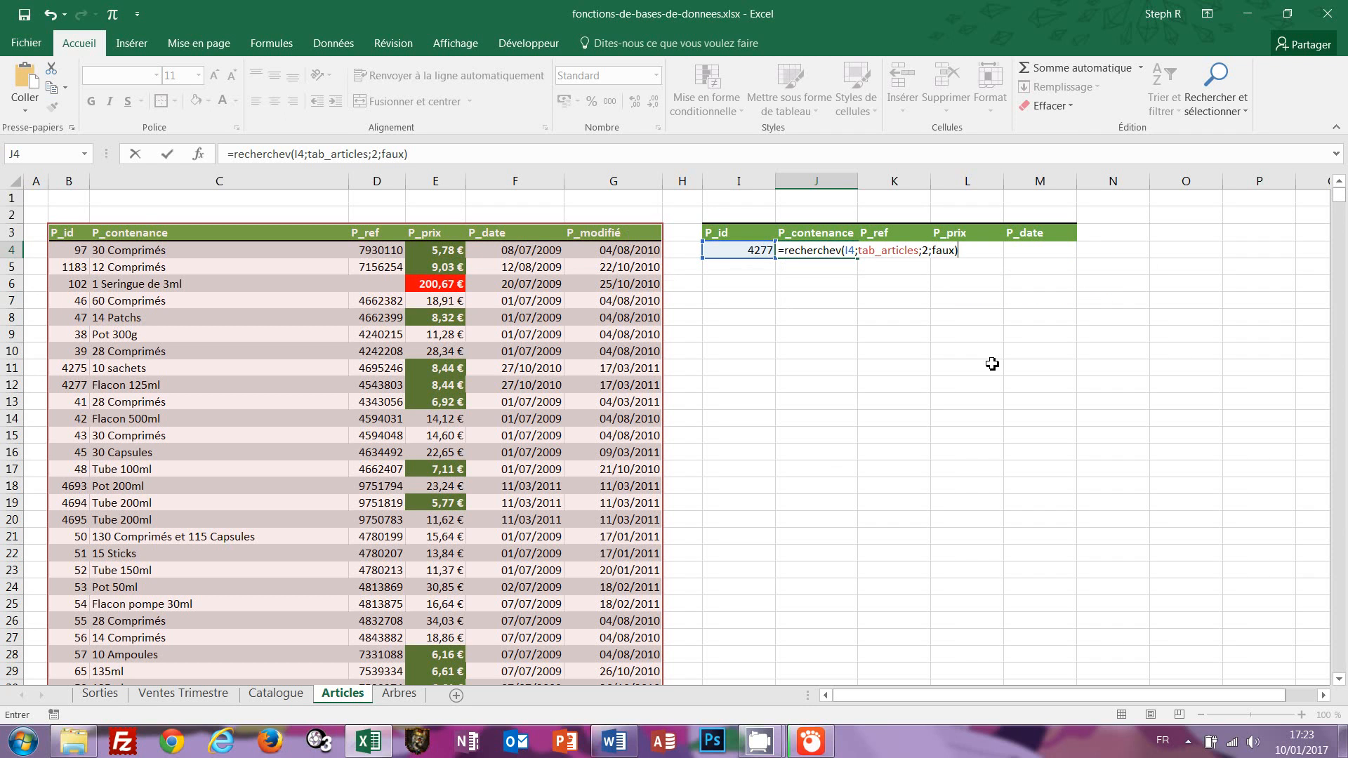
{"action": "key", "text": "ctrl+Return"}
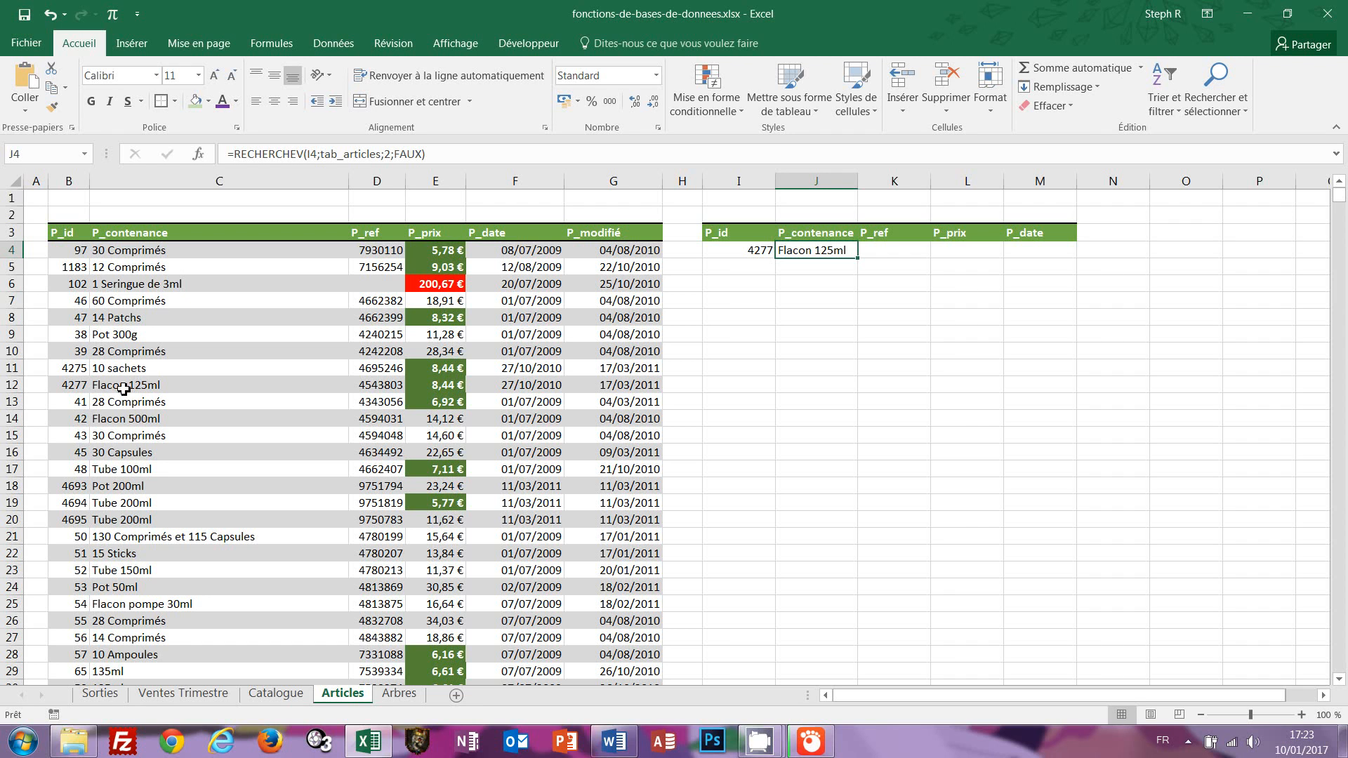
Change the lookup P_id in I4 to 4275 to test the formula.
{"action": "left_click", "coordinate": [758, 251]}
{"action": "type", "text": "4275"}
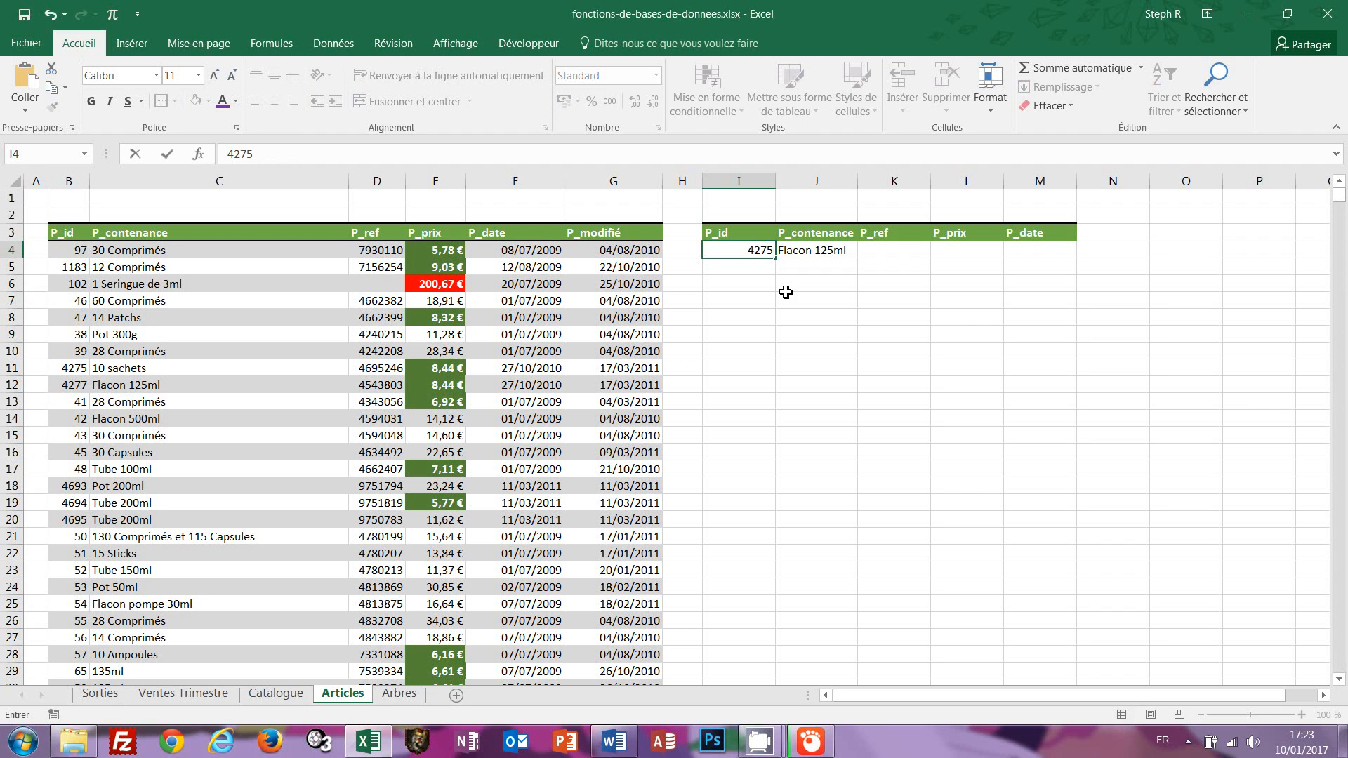
{"action": "key", "text": "Return"}
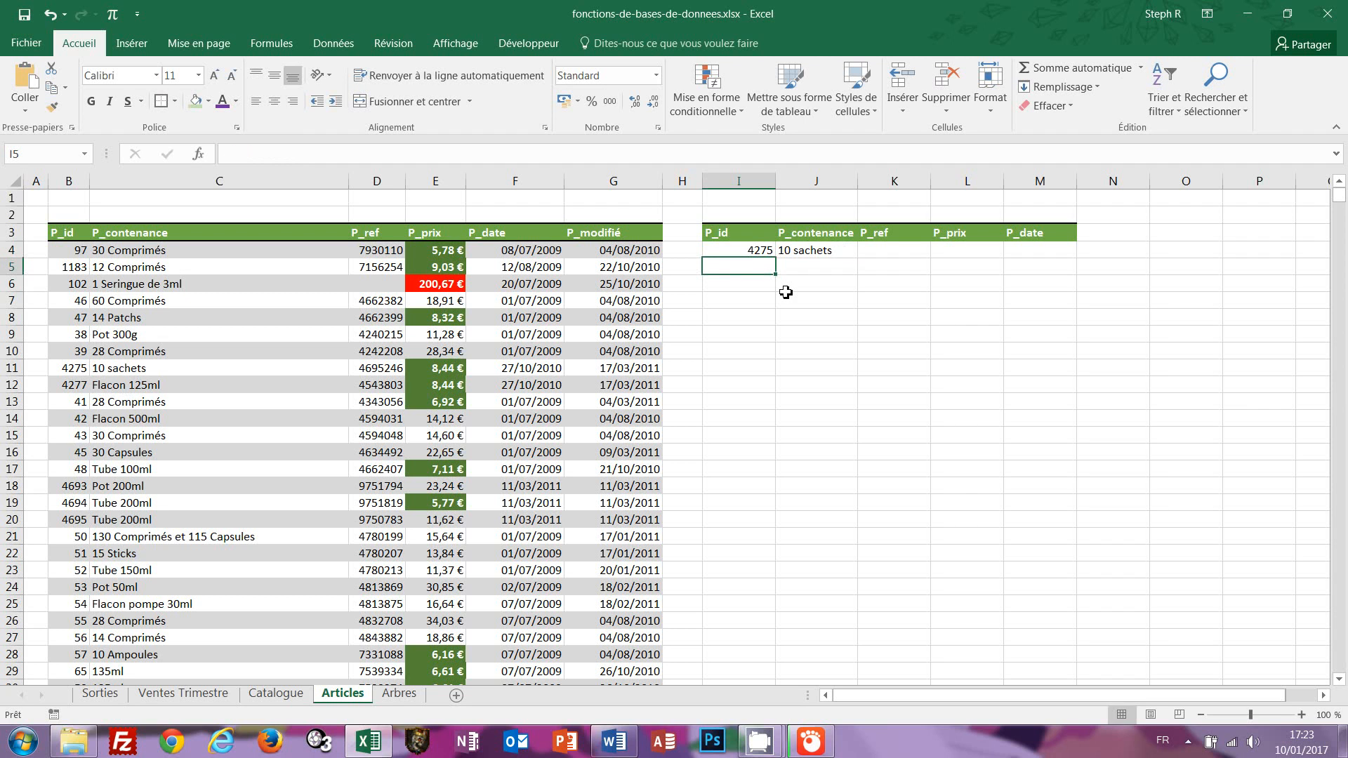
Copy the text of the RECHERCHEV formula in J4, leaving the cell unchanged.
{"action": "left_click", "coordinate": [817, 250]}
{"action": "left_click_drag", "start_coordinate": [447, 154], "coordinate": [226, 153]}
{"action": "key", "text": "ctrl+c"}
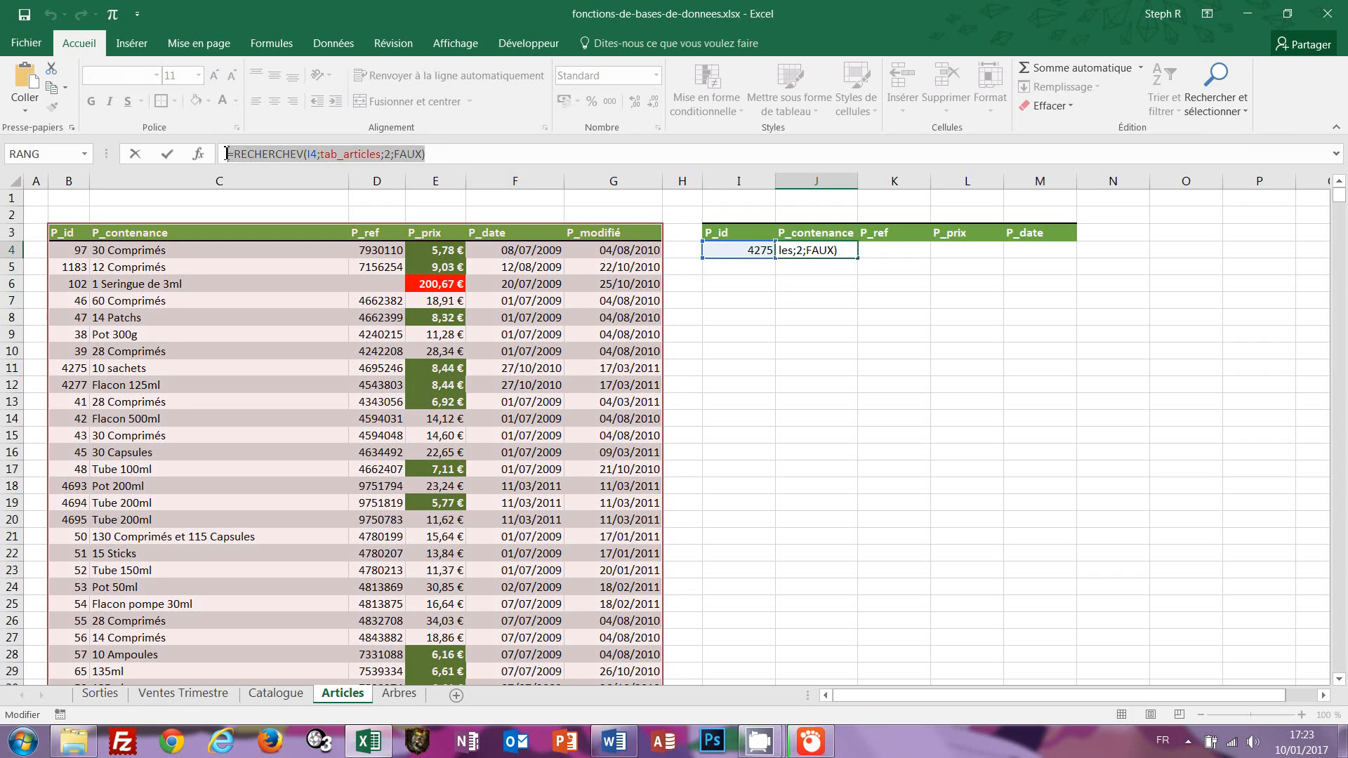
{"action": "key", "text": "Escape"}
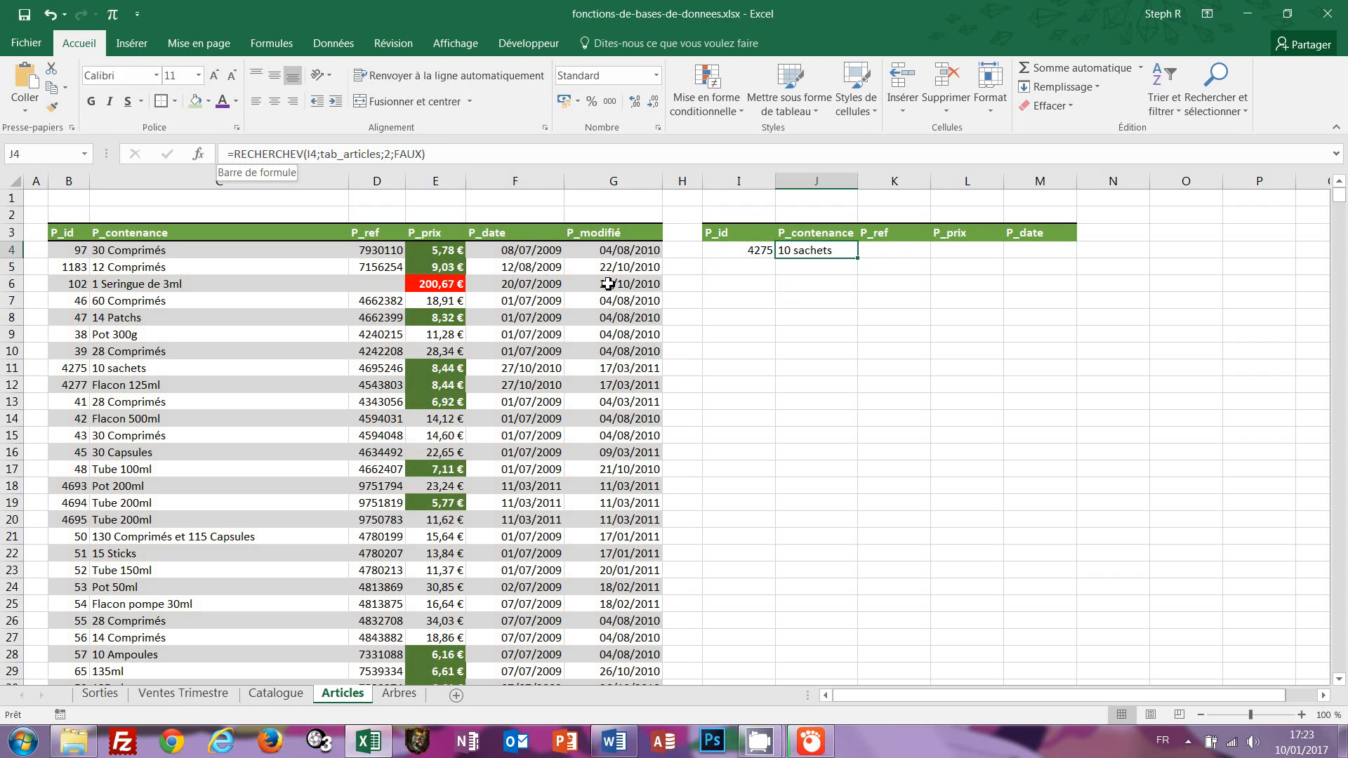
Enter the copied RECHERCHEV formula in K4 under P_ref, with the column index set to 3.
{"action": "left_click", "coordinate": [885, 250]}
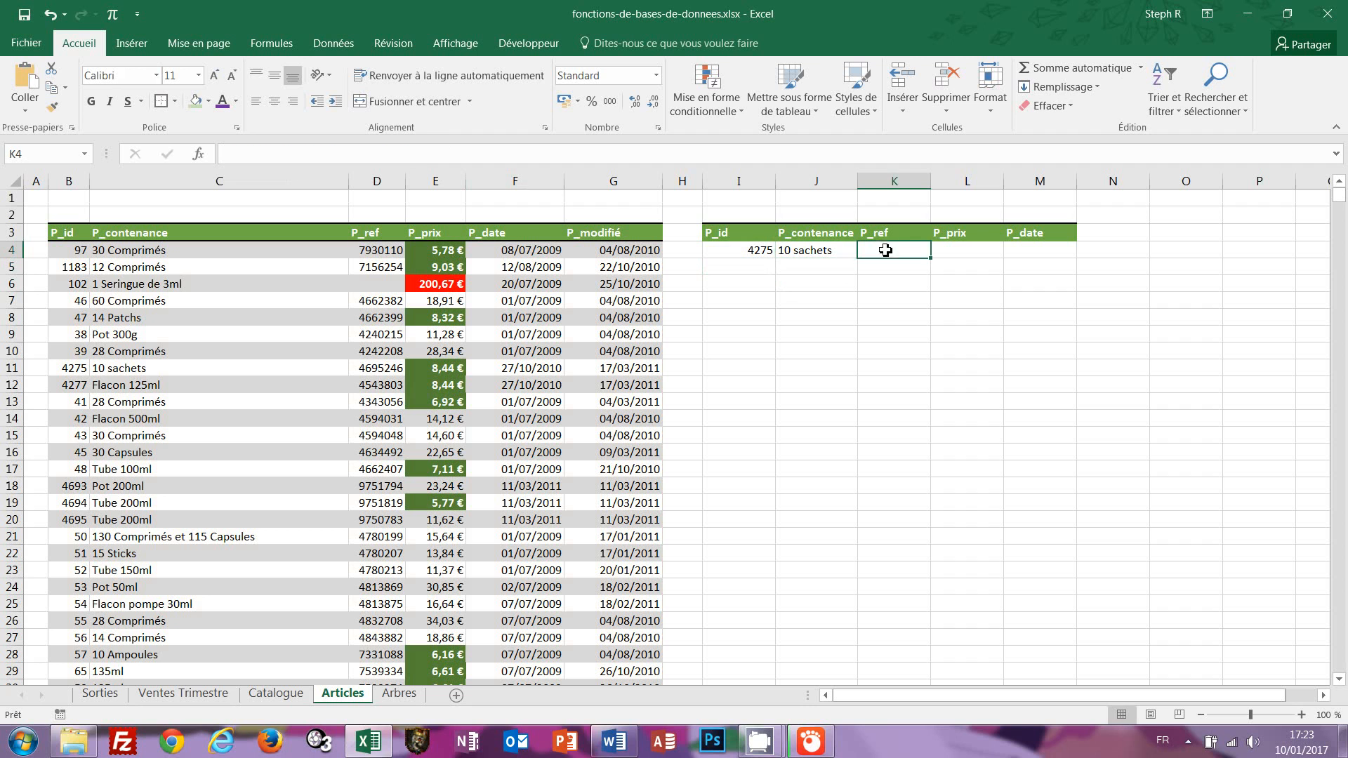
{"action": "left_click", "coordinate": [281, 156]}
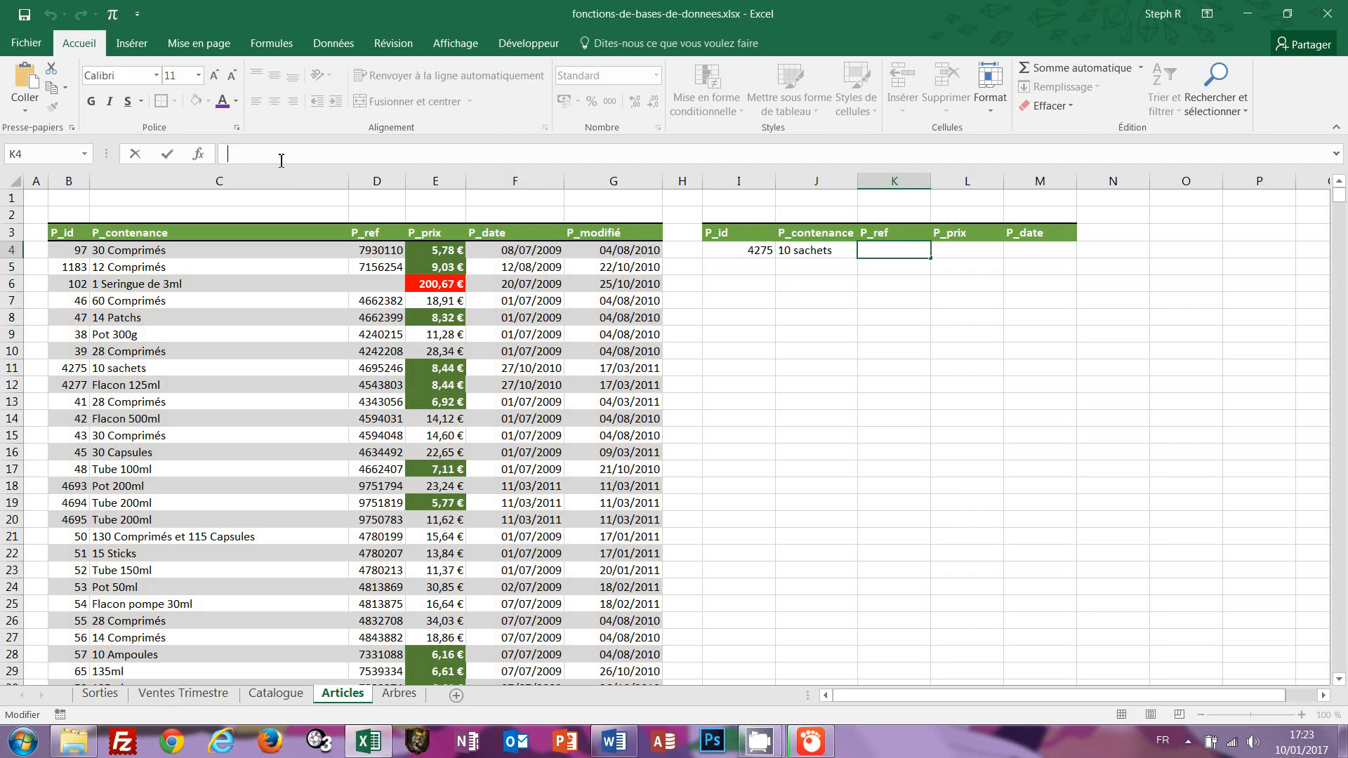
{"action": "key", "text": "ctrl+v"}
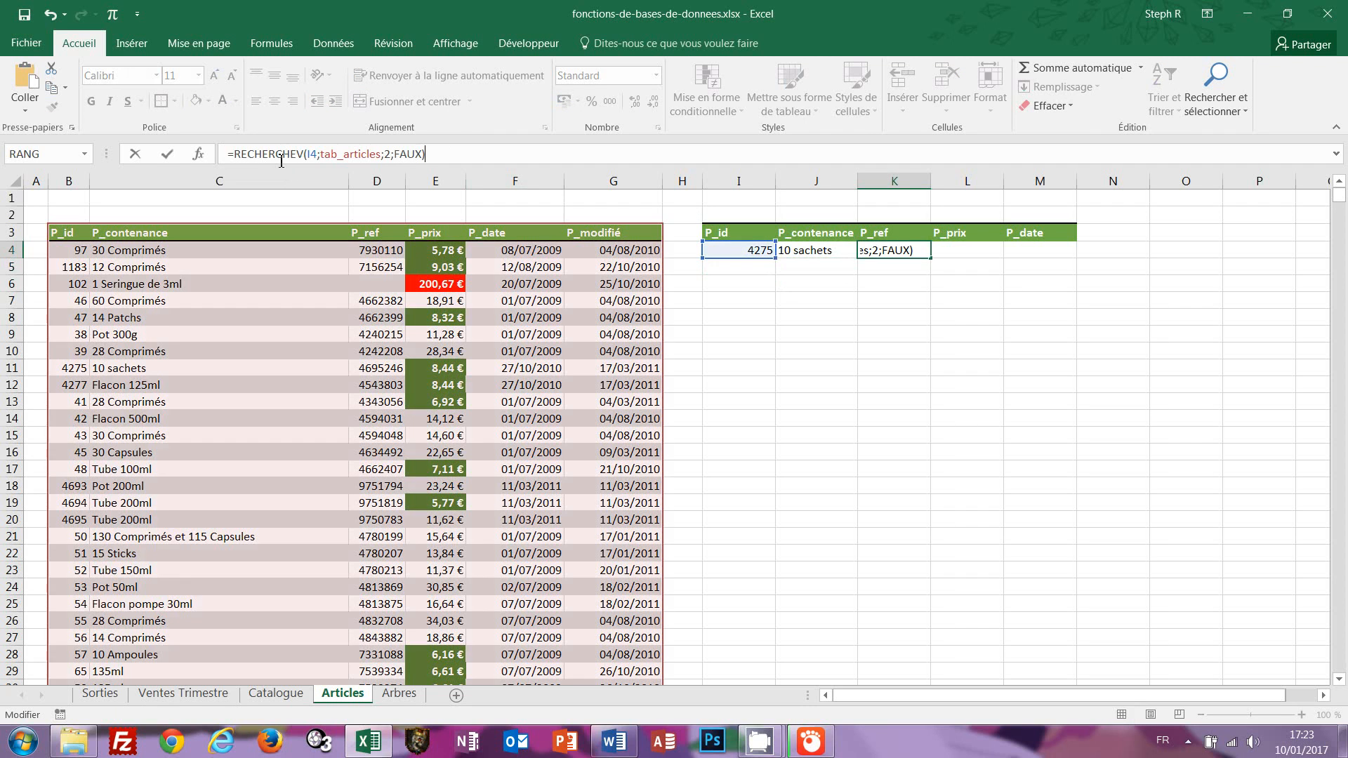
{"action": "double_click", "coordinate": [388, 155]}
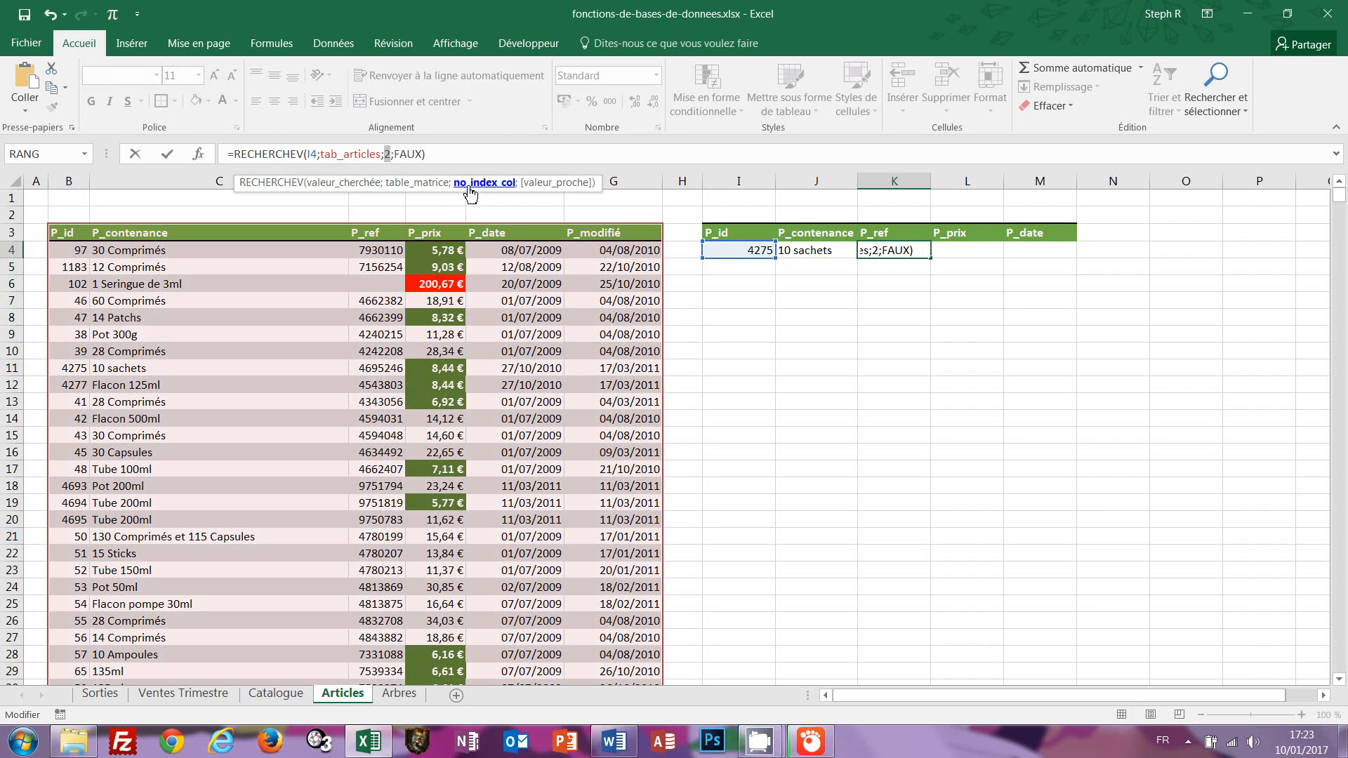
{"action": "type", "text": "3"}
{"action": "key", "text": "ctrl+Return"}
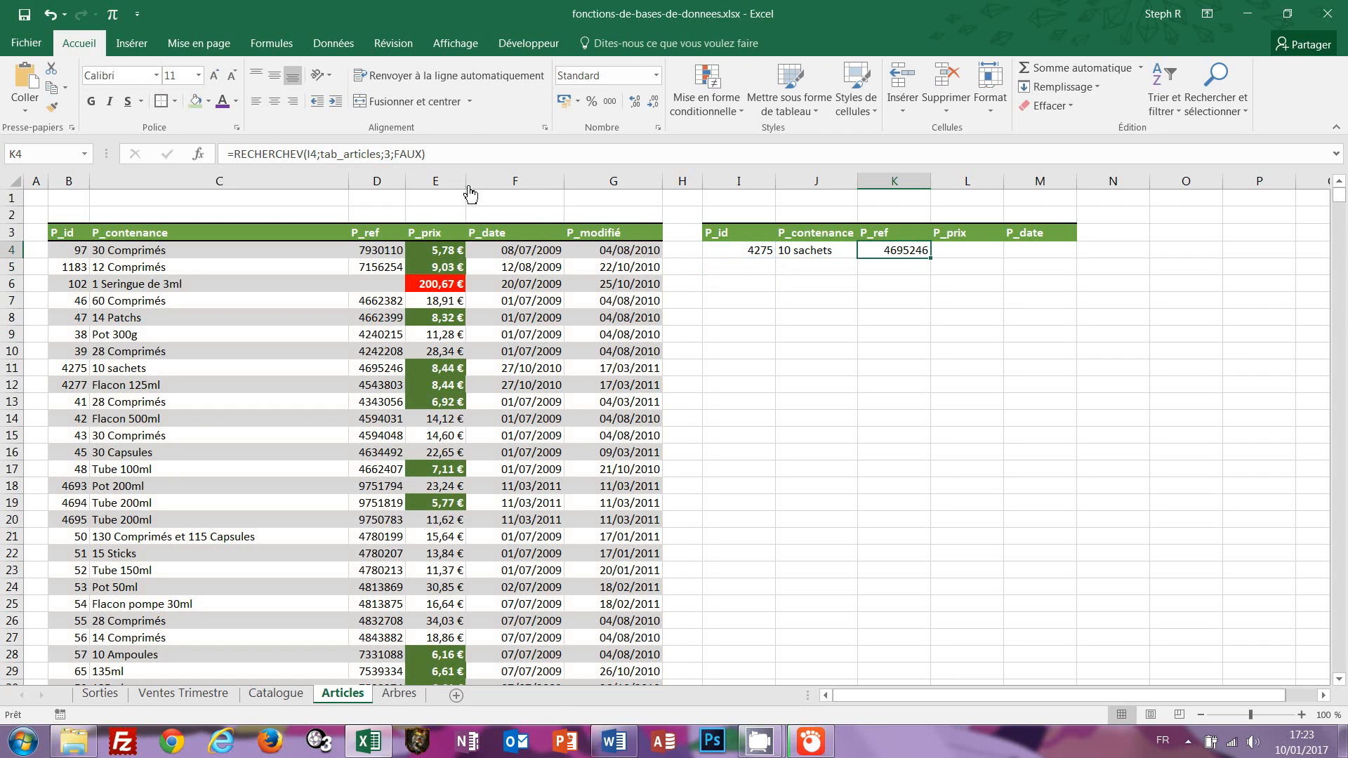
Enter the copied RECHERCHEV formula in L4 under P_prix, with the column index set to 4.
{"action": "left_click", "coordinate": [964, 250]}
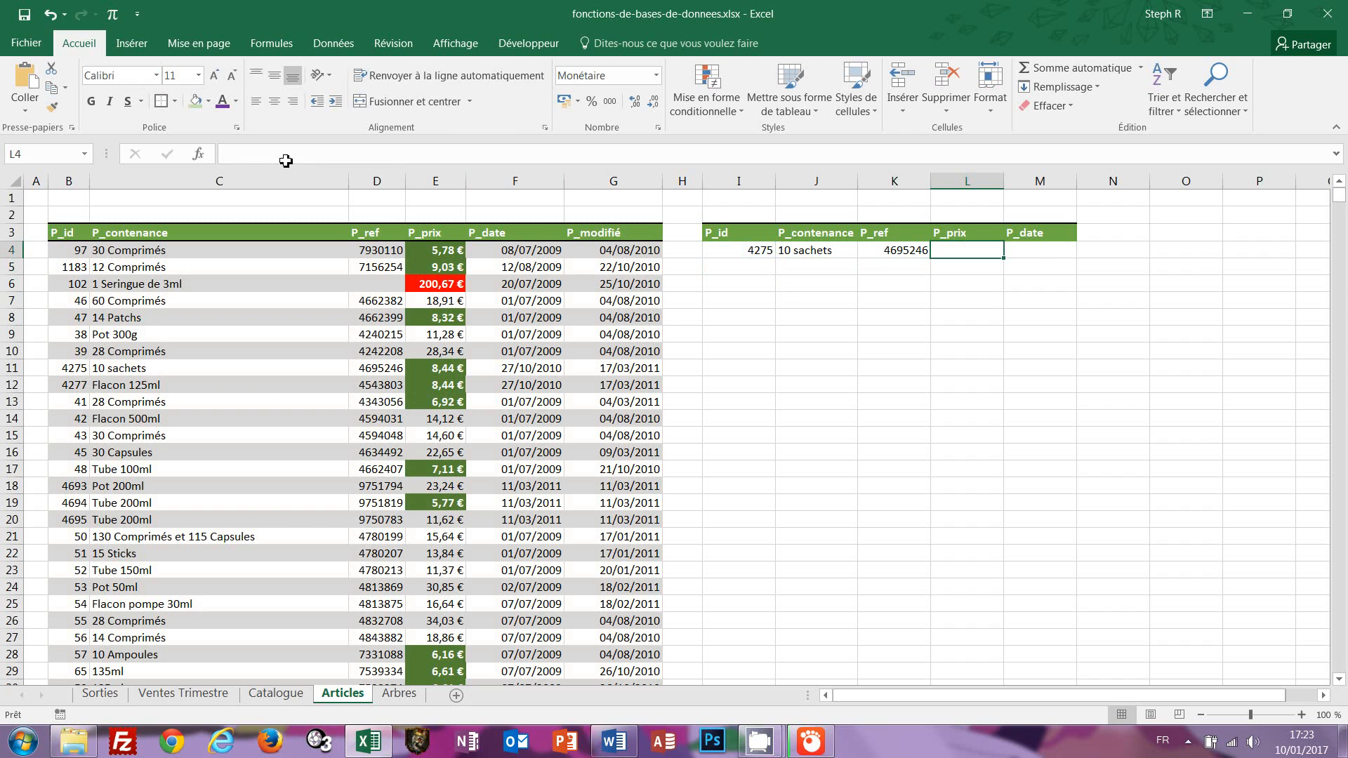
{"action": "left_click", "coordinate": [286, 159]}
{"action": "key", "text": "ctrl+v"}
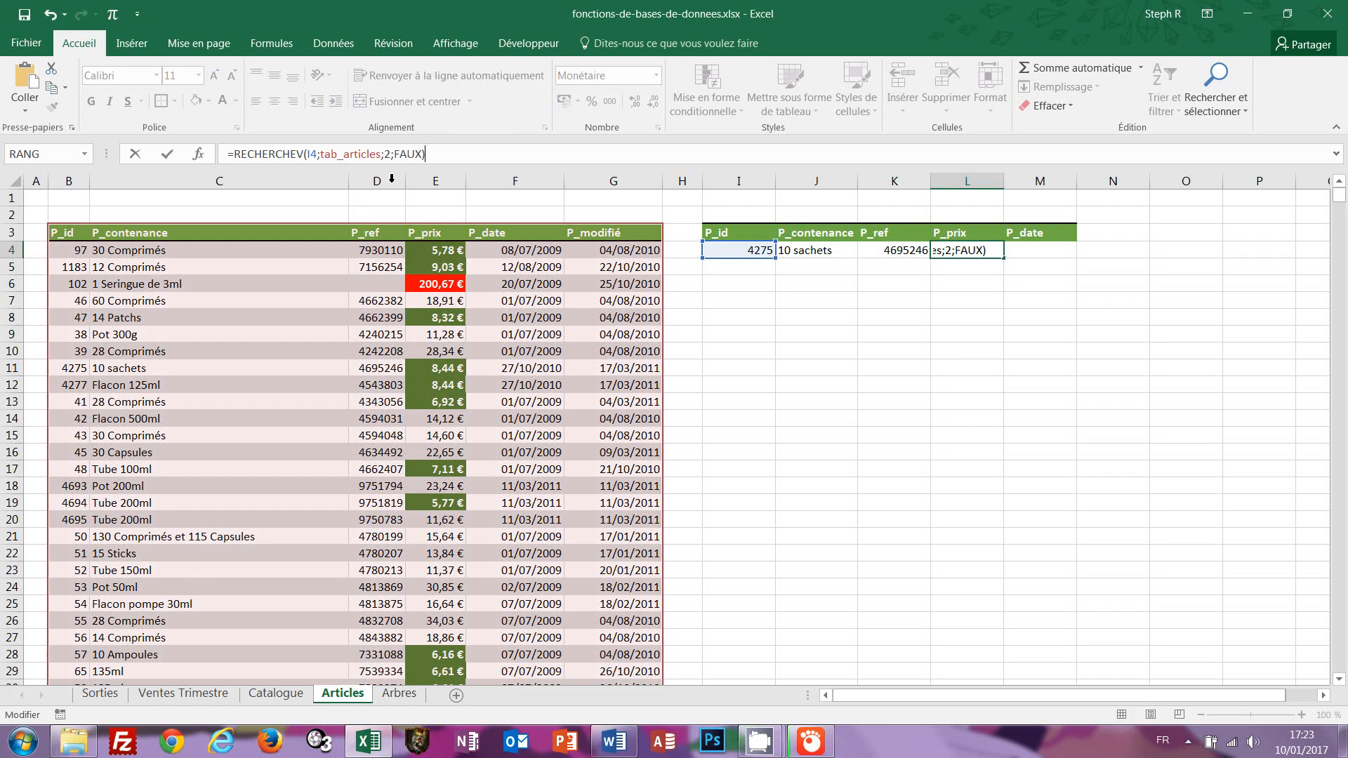
{"action": "left_click", "coordinate": [388, 155]}
{"action": "double_click", "coordinate": [393, 165]}
{"action": "type", "text": "4"}
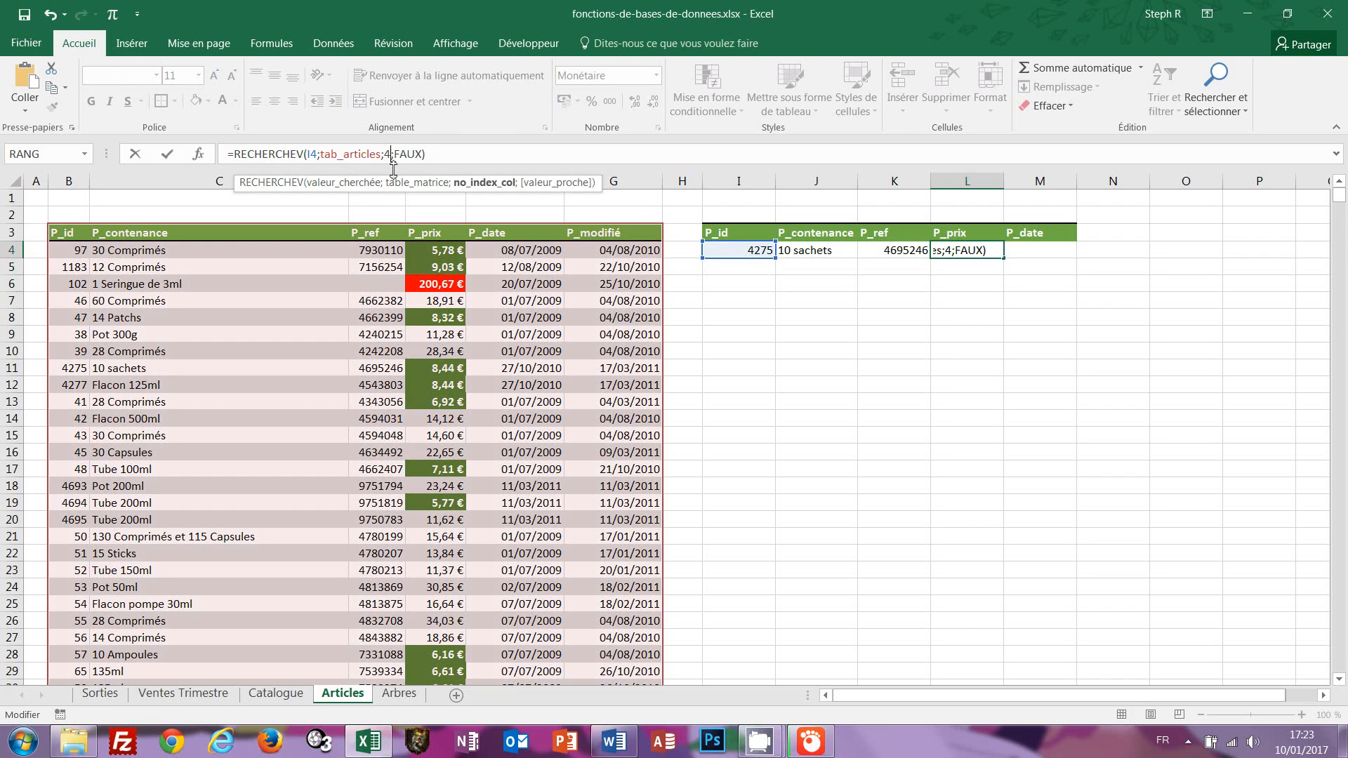
{"action": "key", "text": "ctrl+Return"}
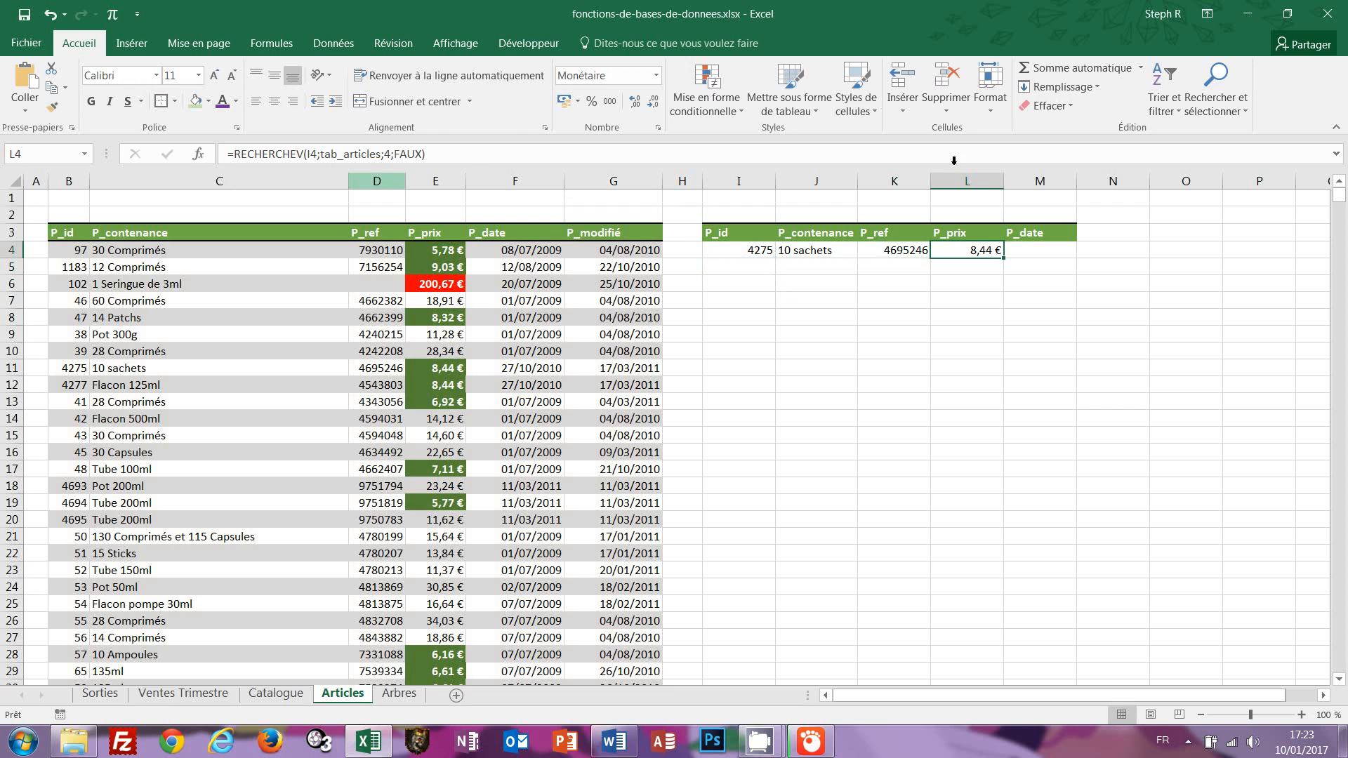
Enter the copied RECHERCHEV formula in M4 under P_date, with the column index set to 5.
{"action": "left_click", "coordinate": [1034, 248]}
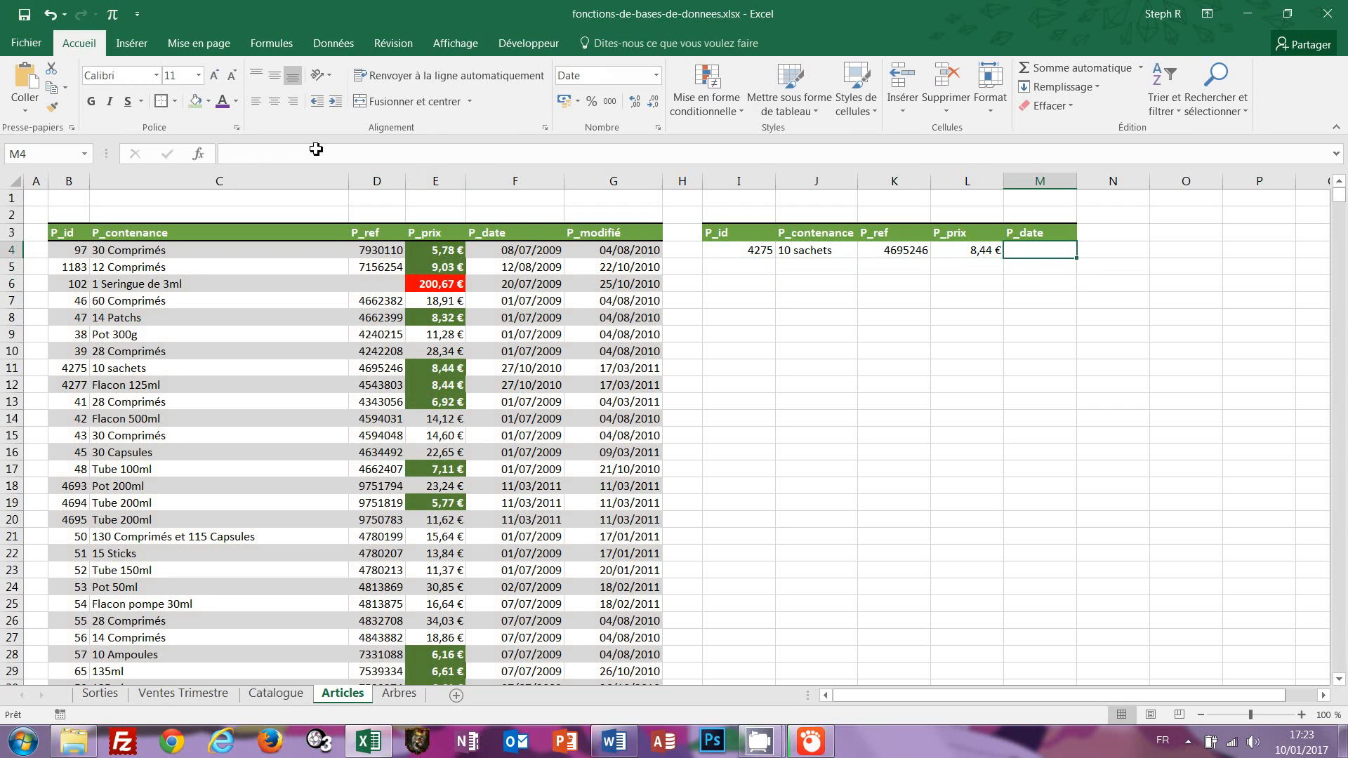
{"action": "left_click", "coordinate": [288, 155]}
{"action": "key", "text": "ctrl+v"}
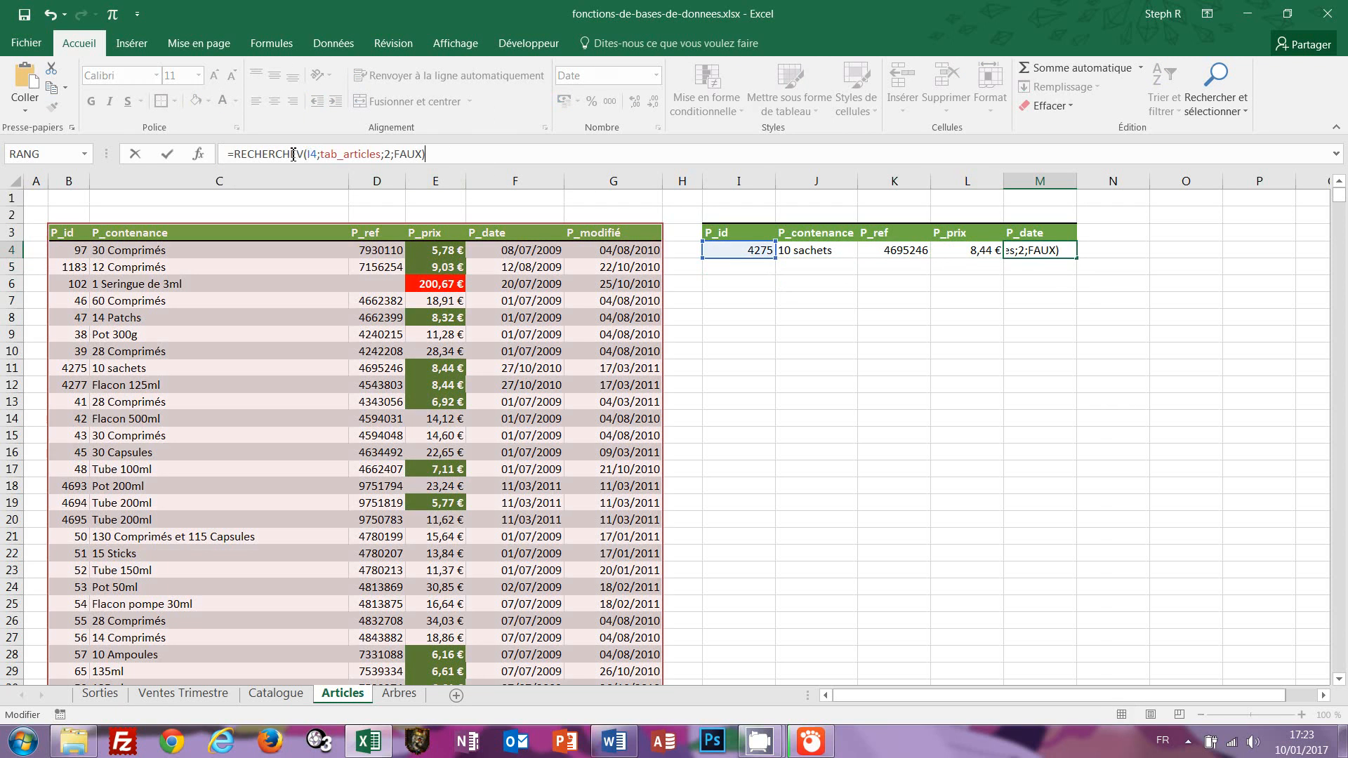
{"action": "double_click", "coordinate": [389, 154]}
{"action": "type", "text": "5"}
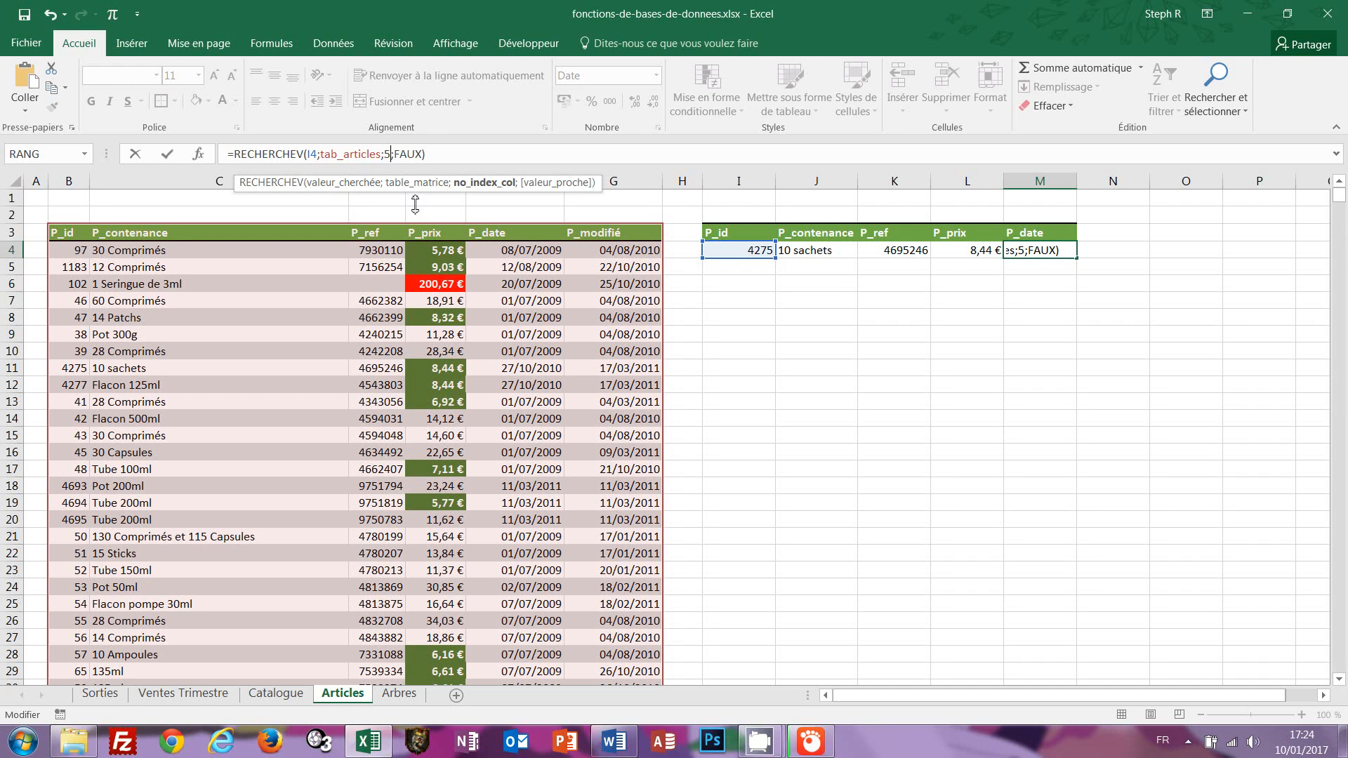
{"action": "key", "text": "ctrl+Return"}
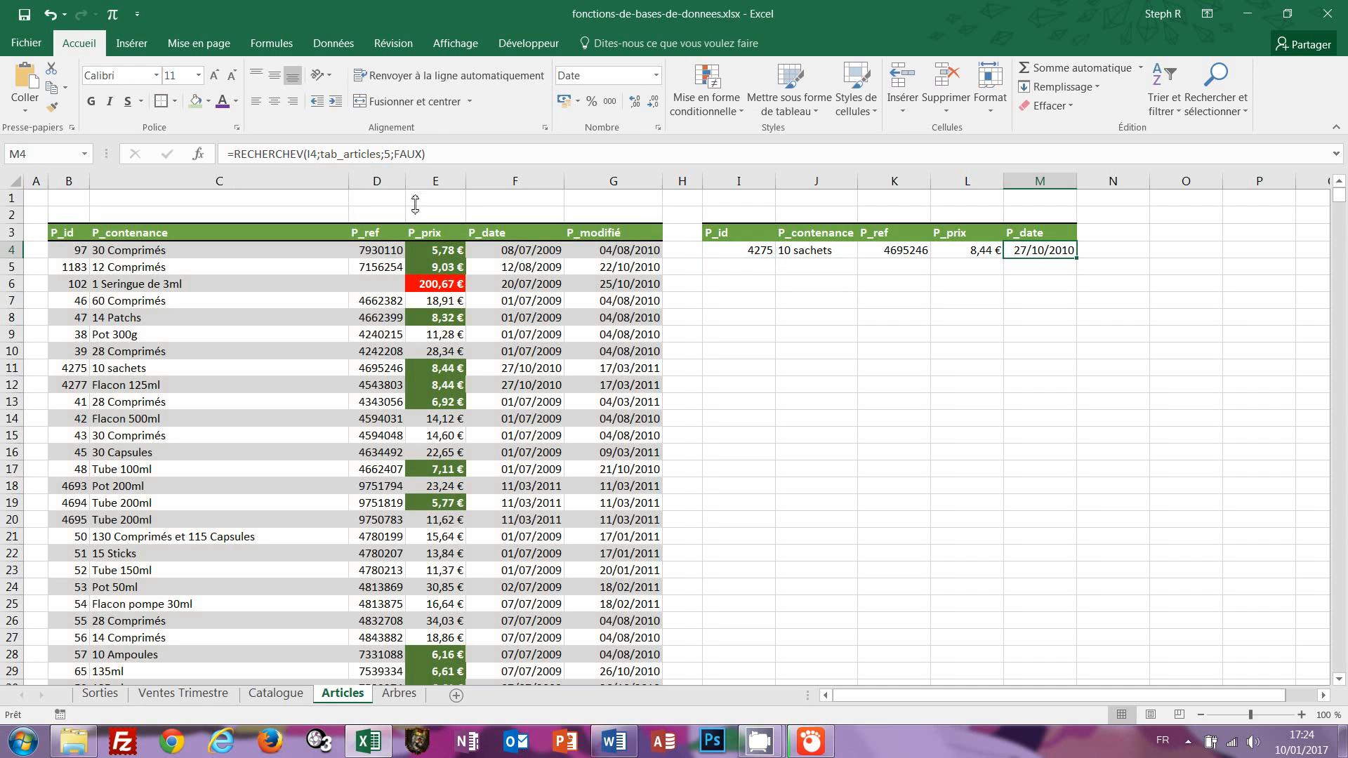
Change the lookup P_id in I4 to 51 to test all four formulas, and reselect I4.
{"action": "left_click", "coordinate": [745, 254]}
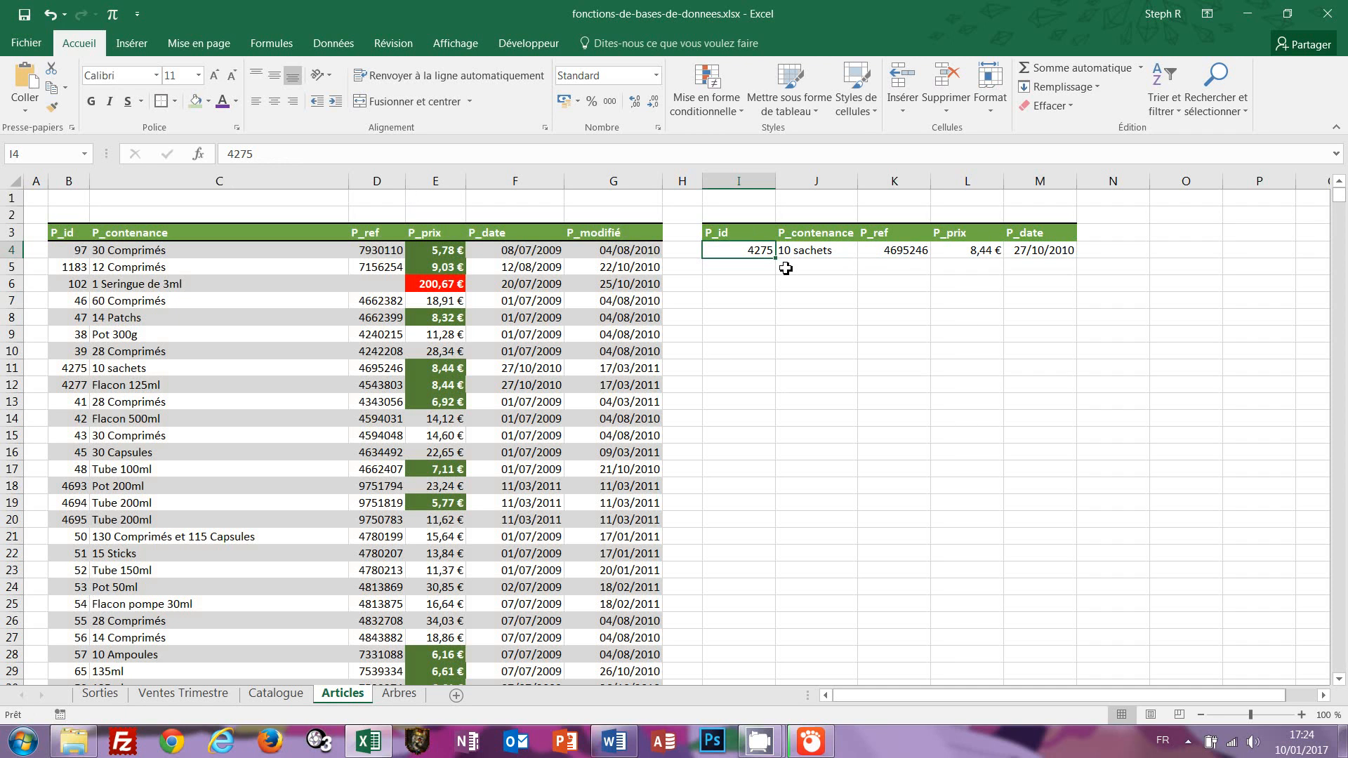
{"action": "type", "text": "51"}
{"action": "key", "text": "Return"}
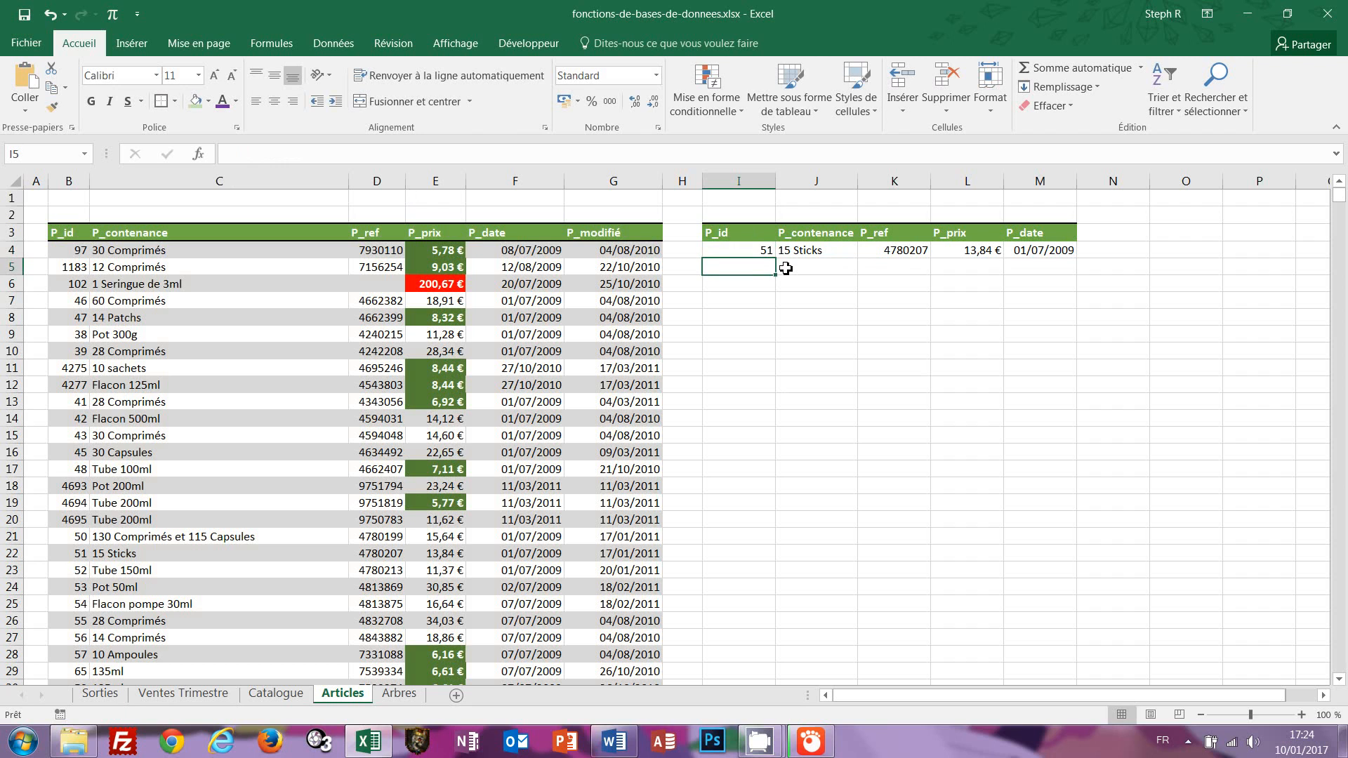
{"action": "left_click", "coordinate": [761, 251]}
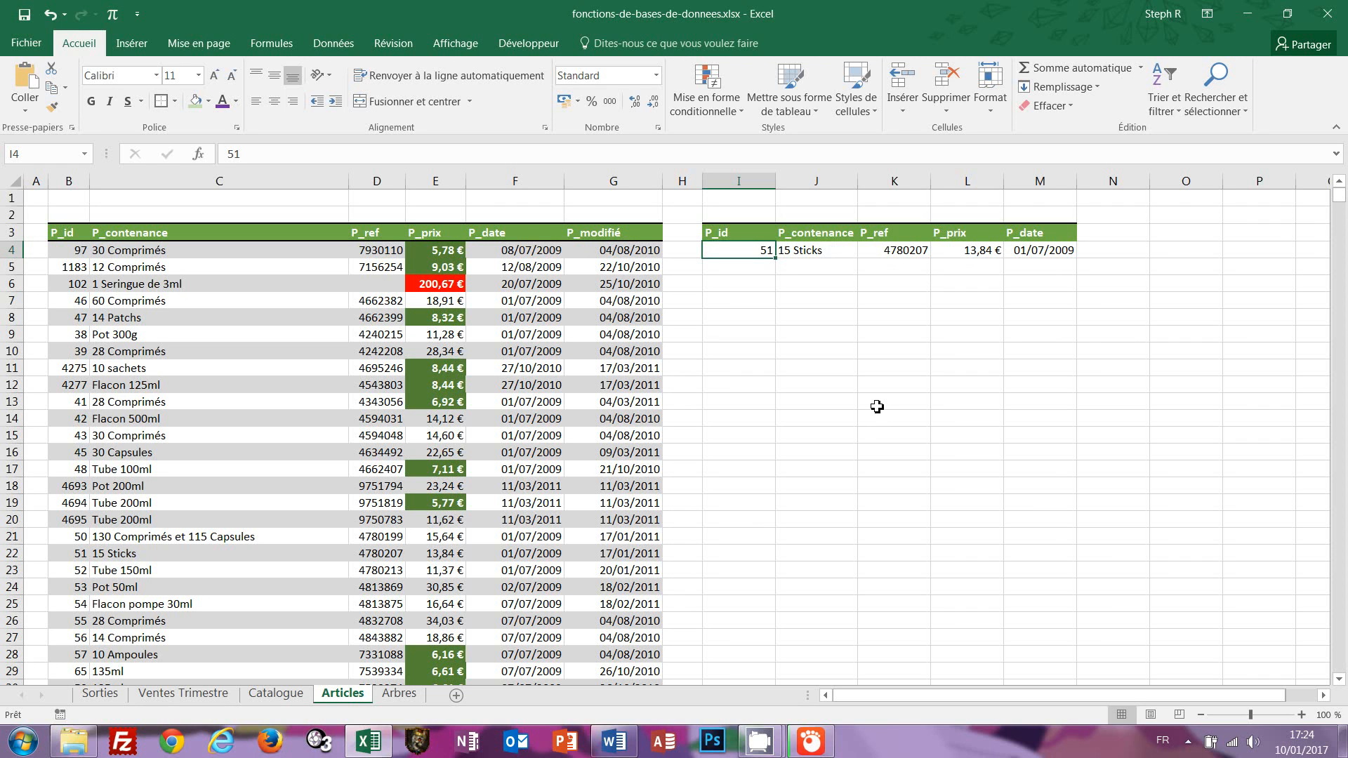
Copy the P_ref value 4242208 from D10 and paste it into I4 to test a lookup by reference.
{"action": "left_click", "coordinate": [372, 355]}
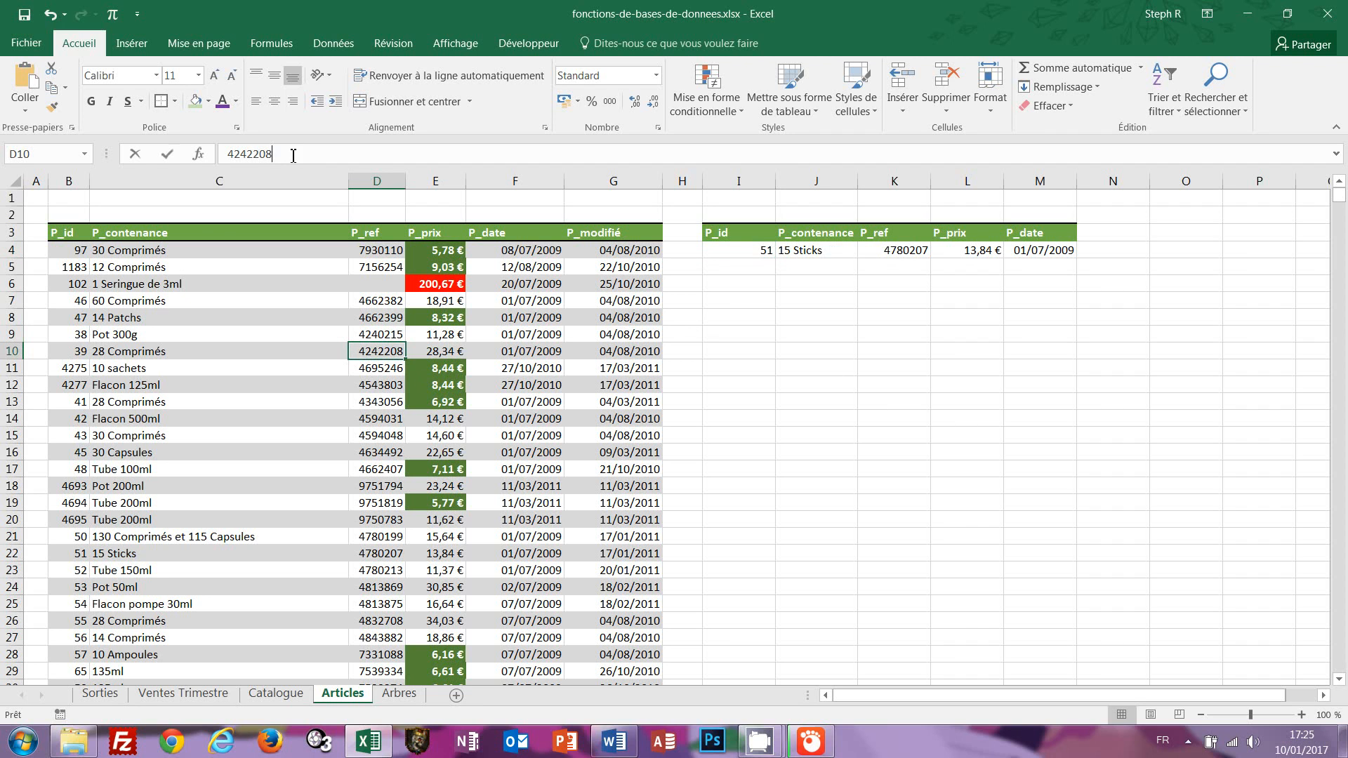
{"action": "double_click", "coordinate": [226, 155]}
{"action": "key", "text": "ctrl+c"}
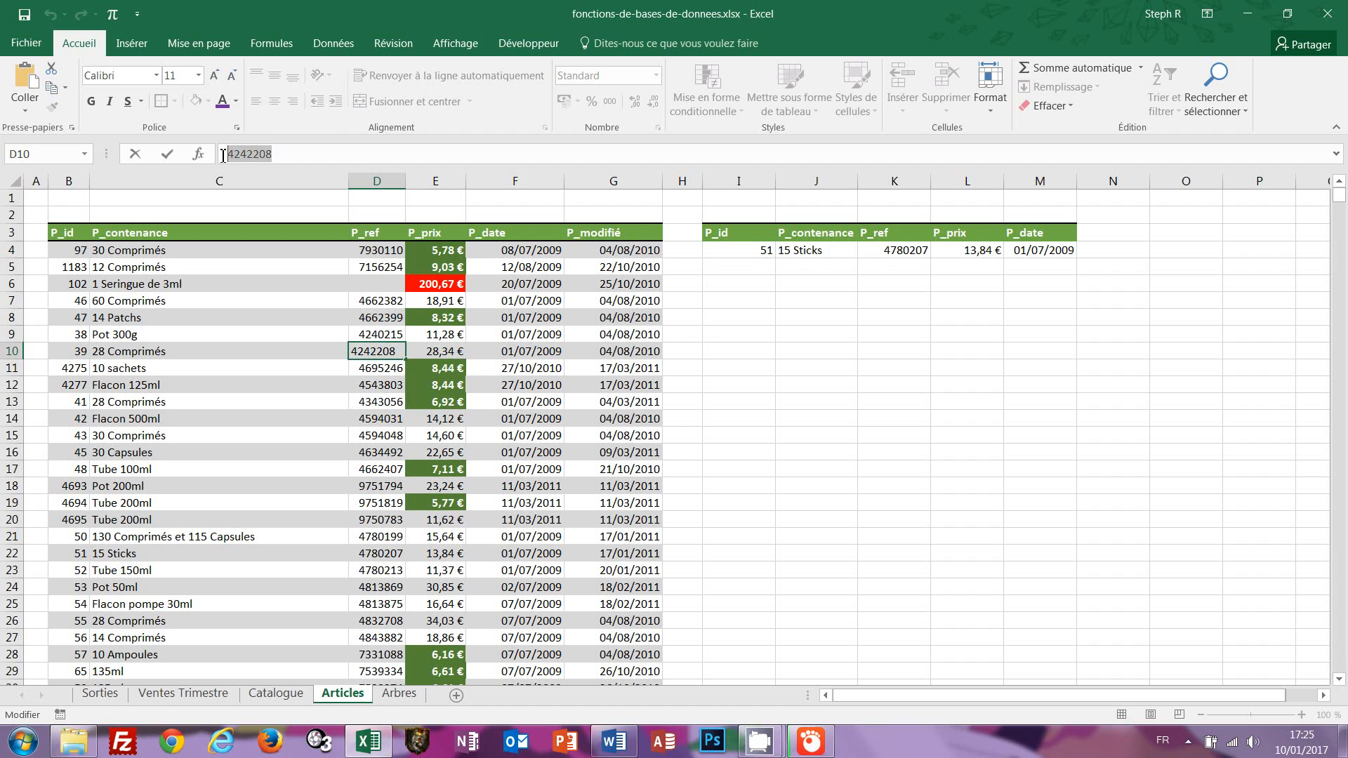
{"action": "key", "text": "Escape"}
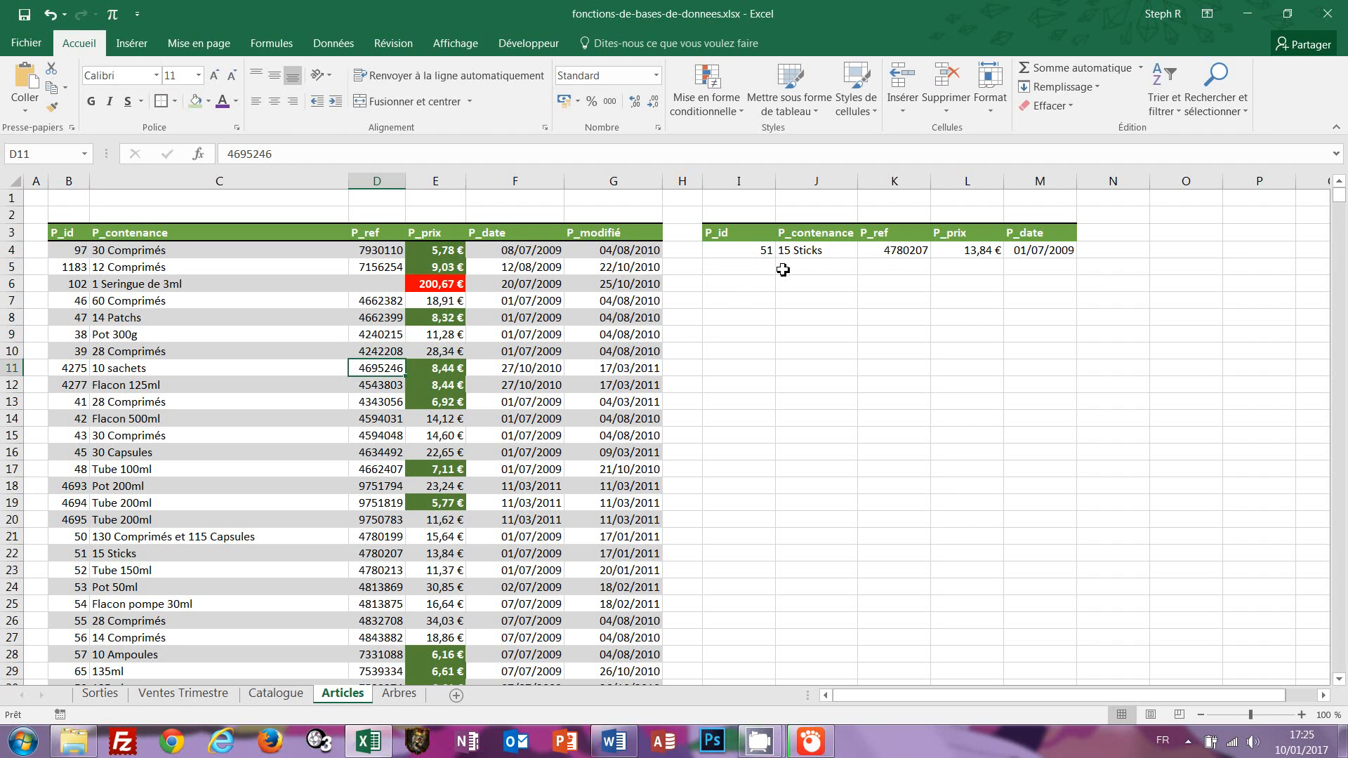
{"action": "left_click", "coordinate": [767, 250]}
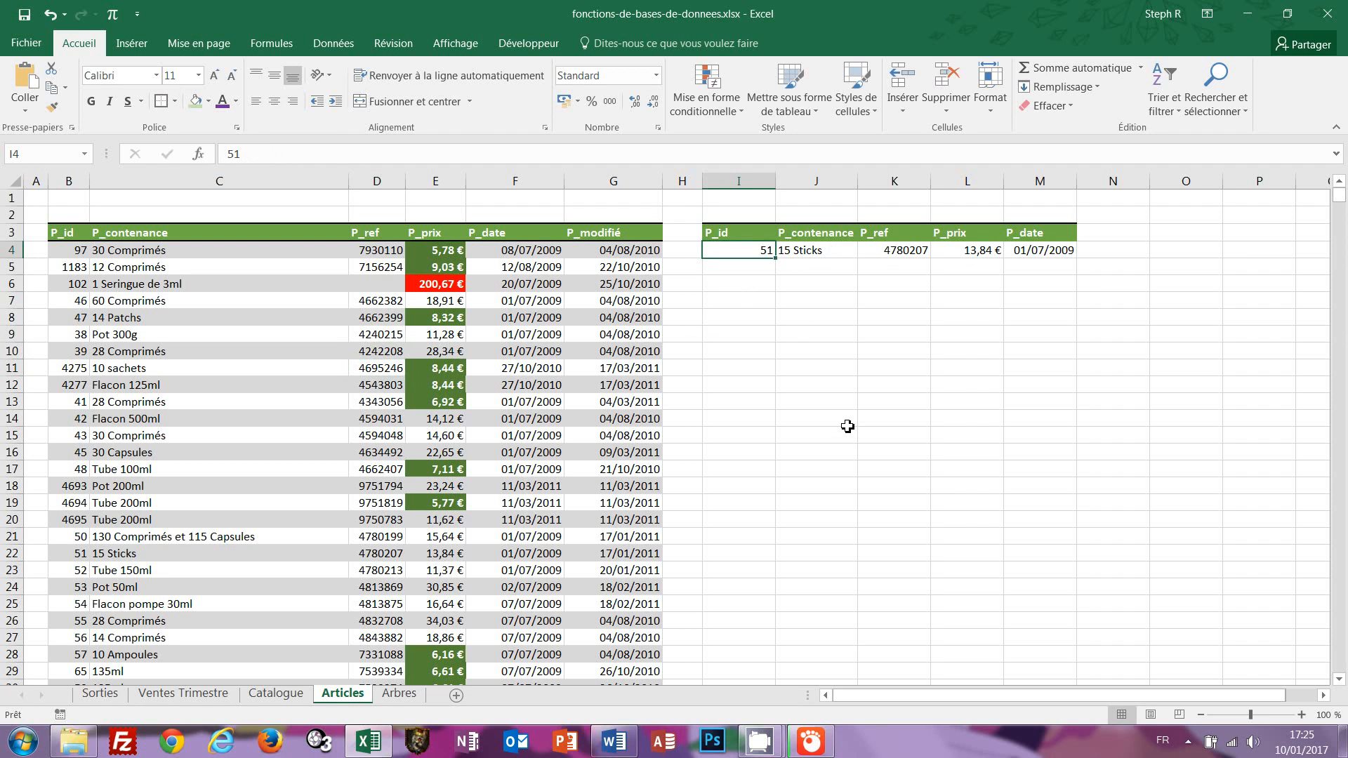
{"action": "key", "text": "ctrl+v"}
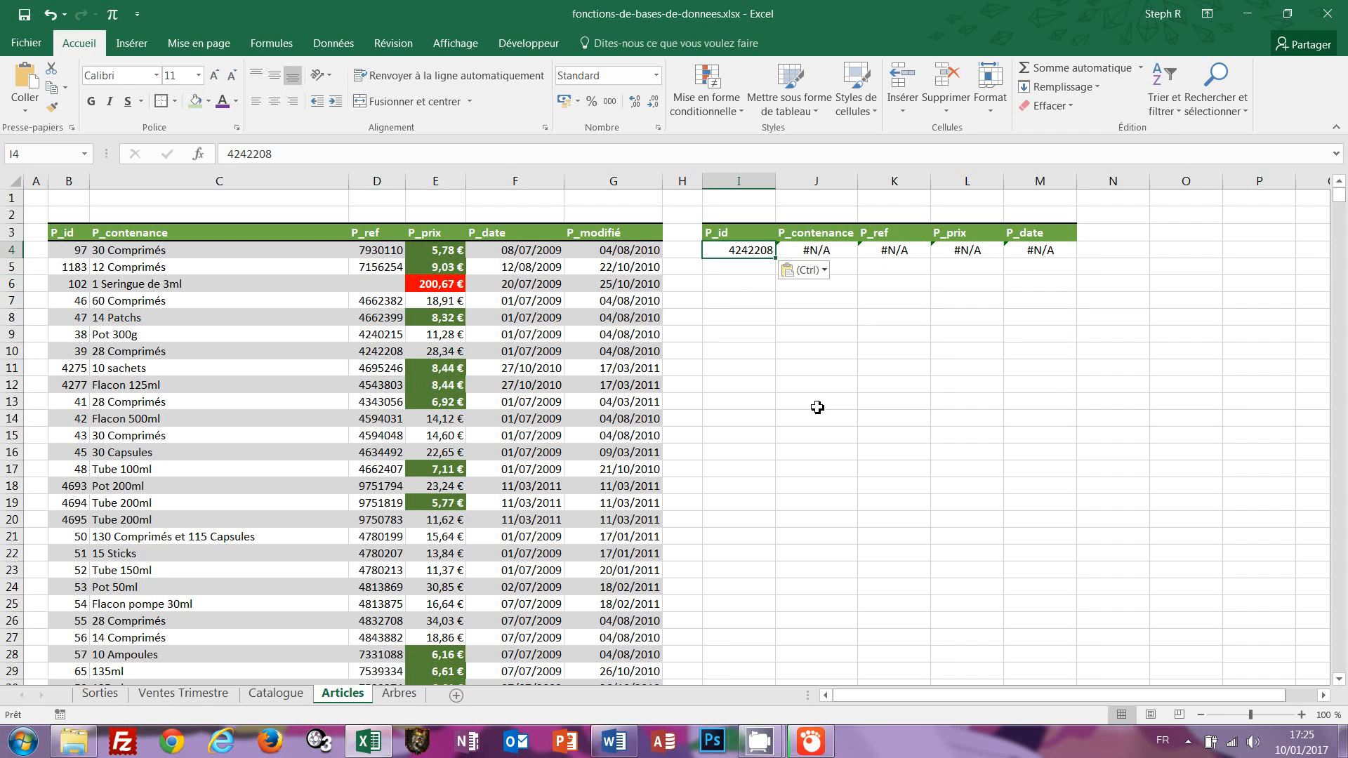
Test the lookups with P_id 1183 in I4, and clear the contents of I4.
{"action": "type", "text": "1183"}
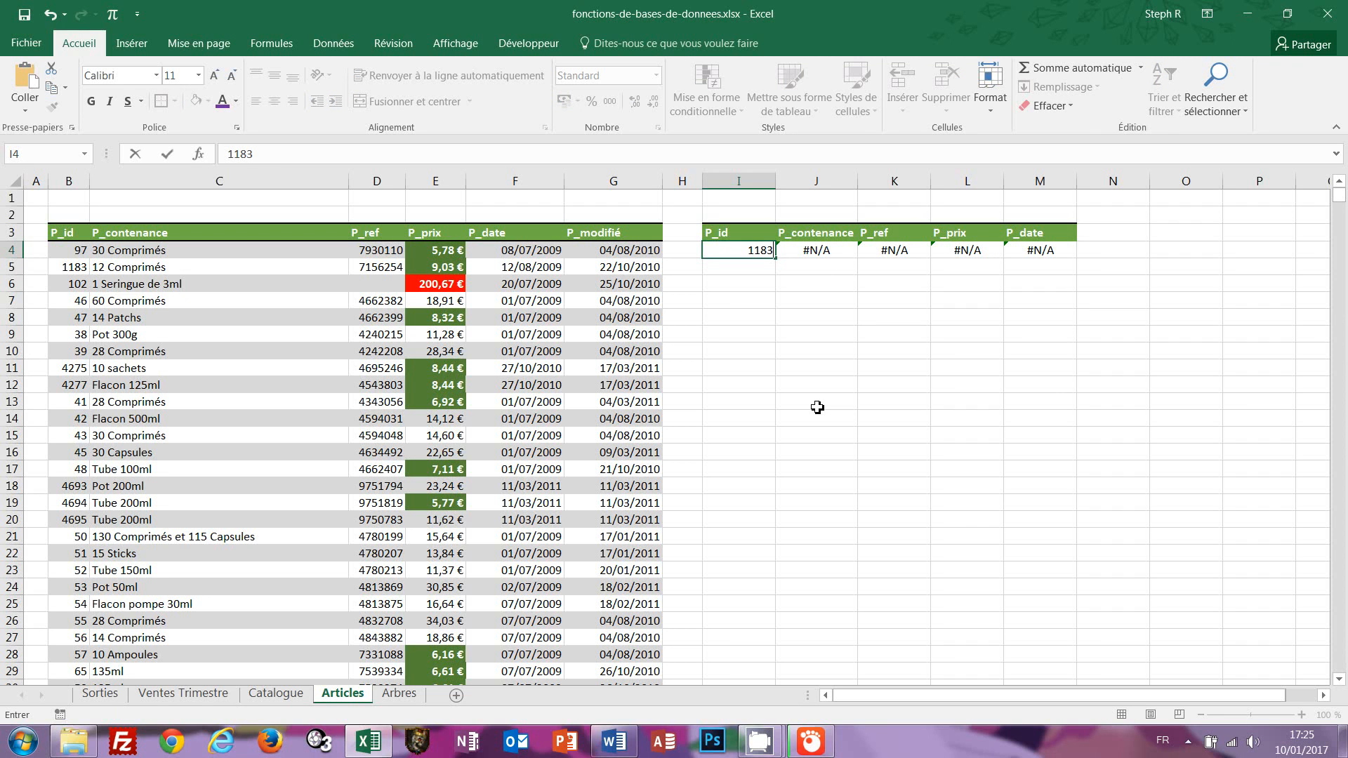
{"action": "key", "text": "Return"}
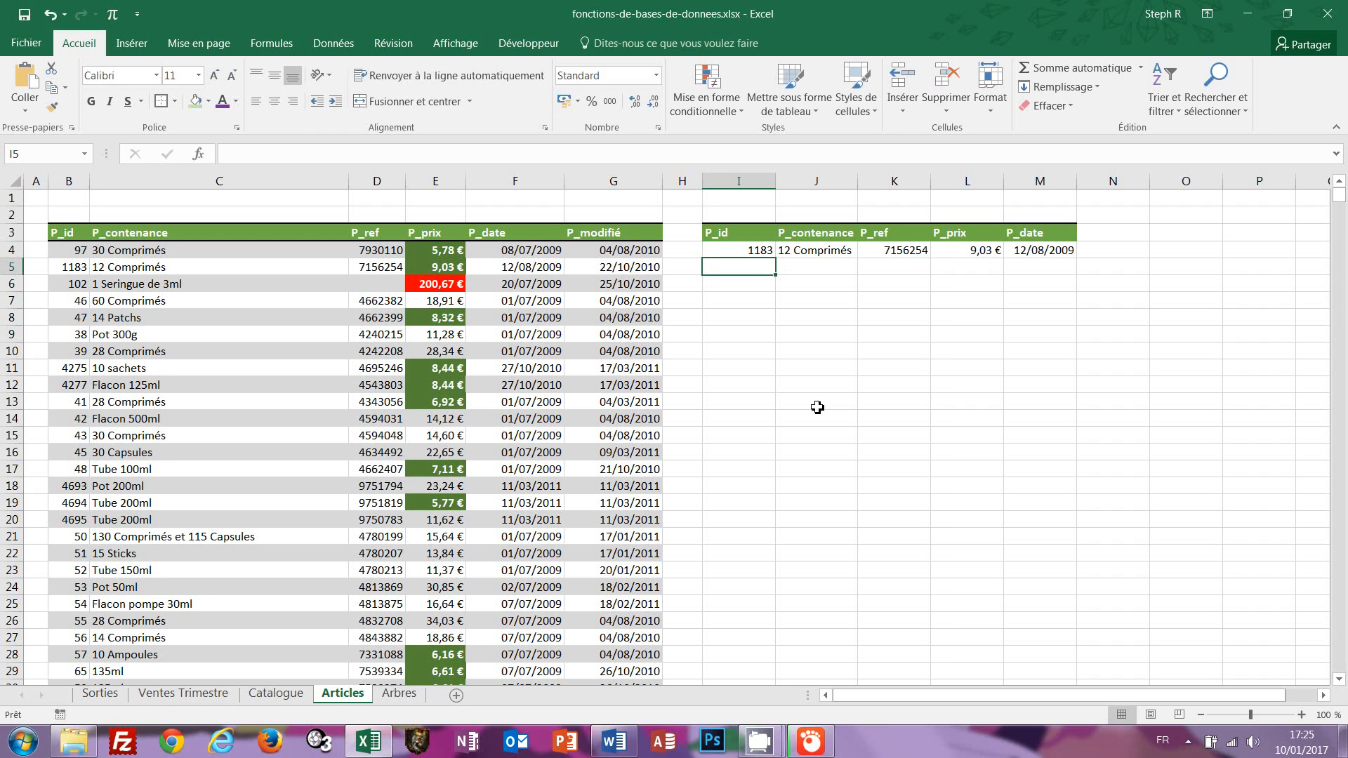
{"action": "left_click", "coordinate": [757, 253]}
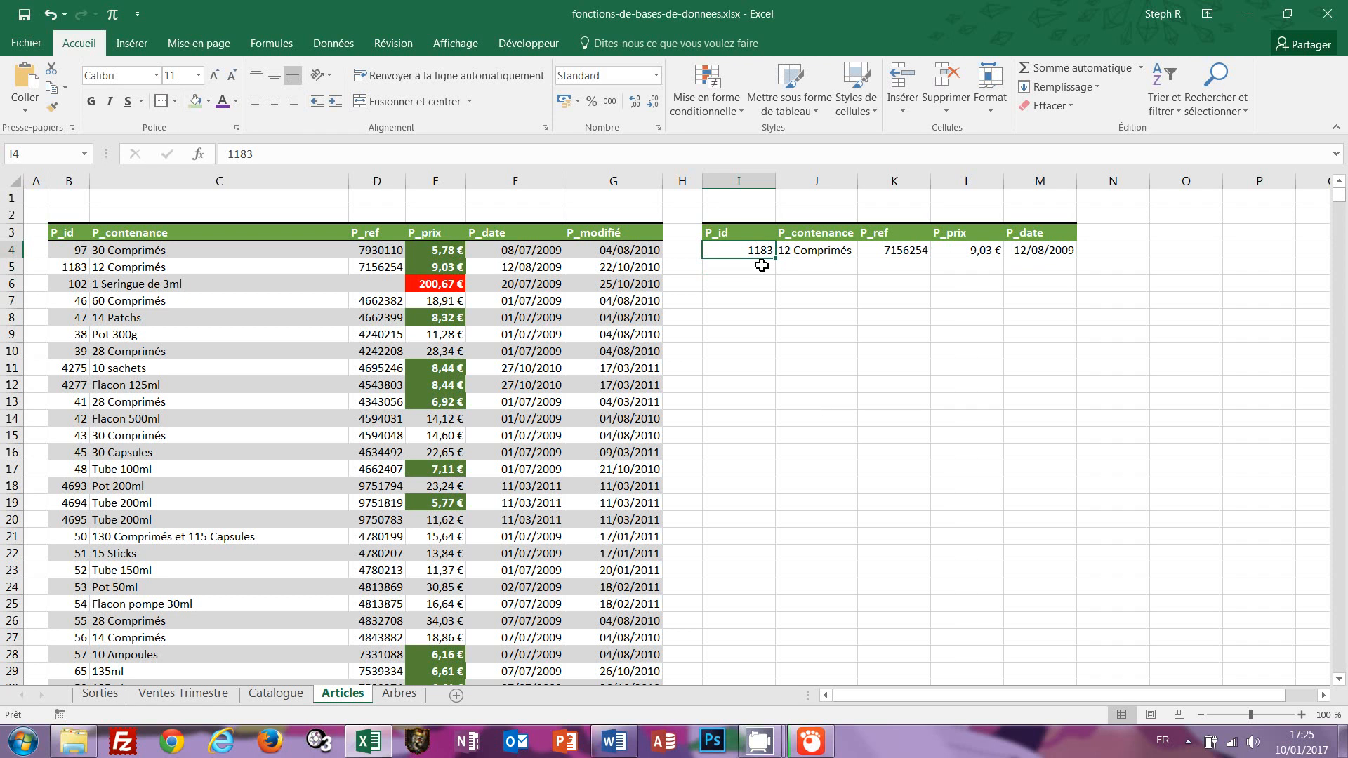
{"action": "key", "text": "Delete"}
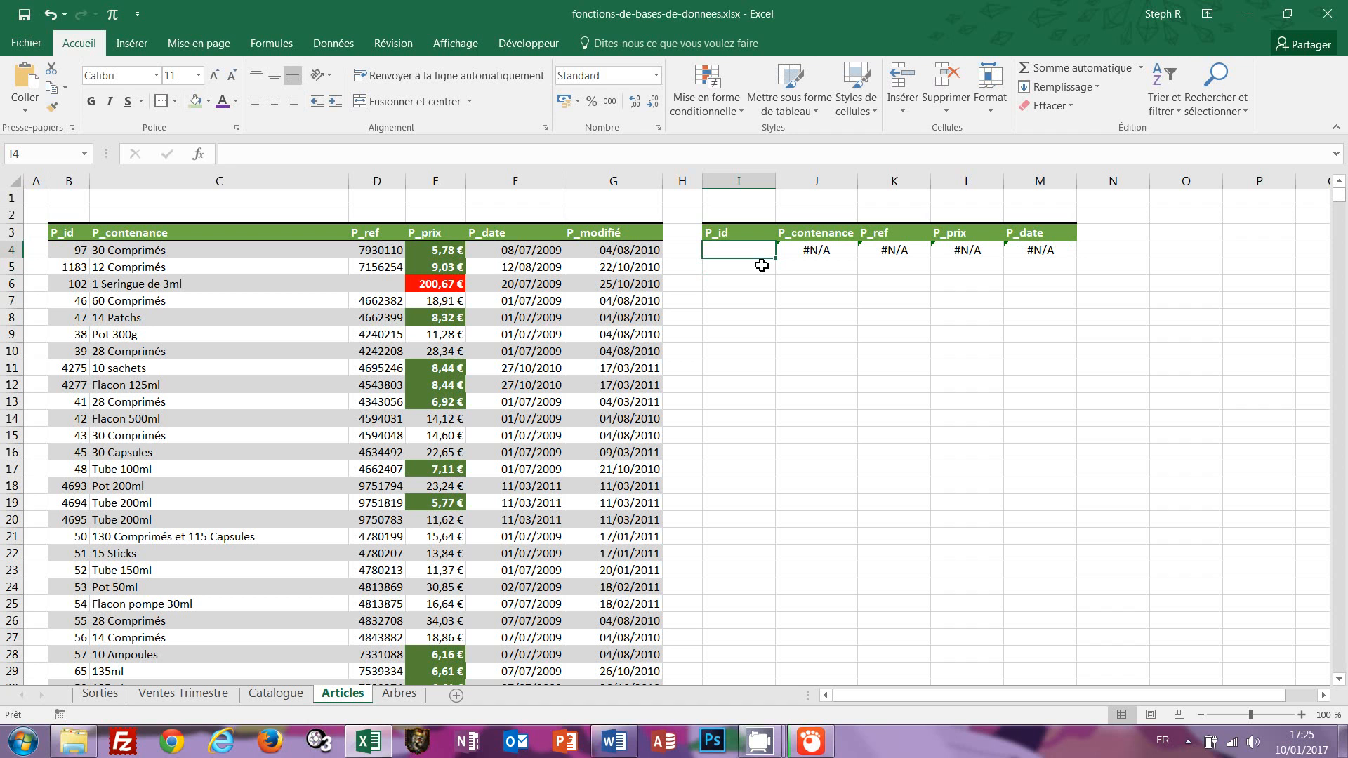
Begin wrapping the J4 formula in a SI function with the test I4<>"" and the existing RECHERCHEV as the value if true.
{"action": "left_click", "coordinate": [808, 249]}
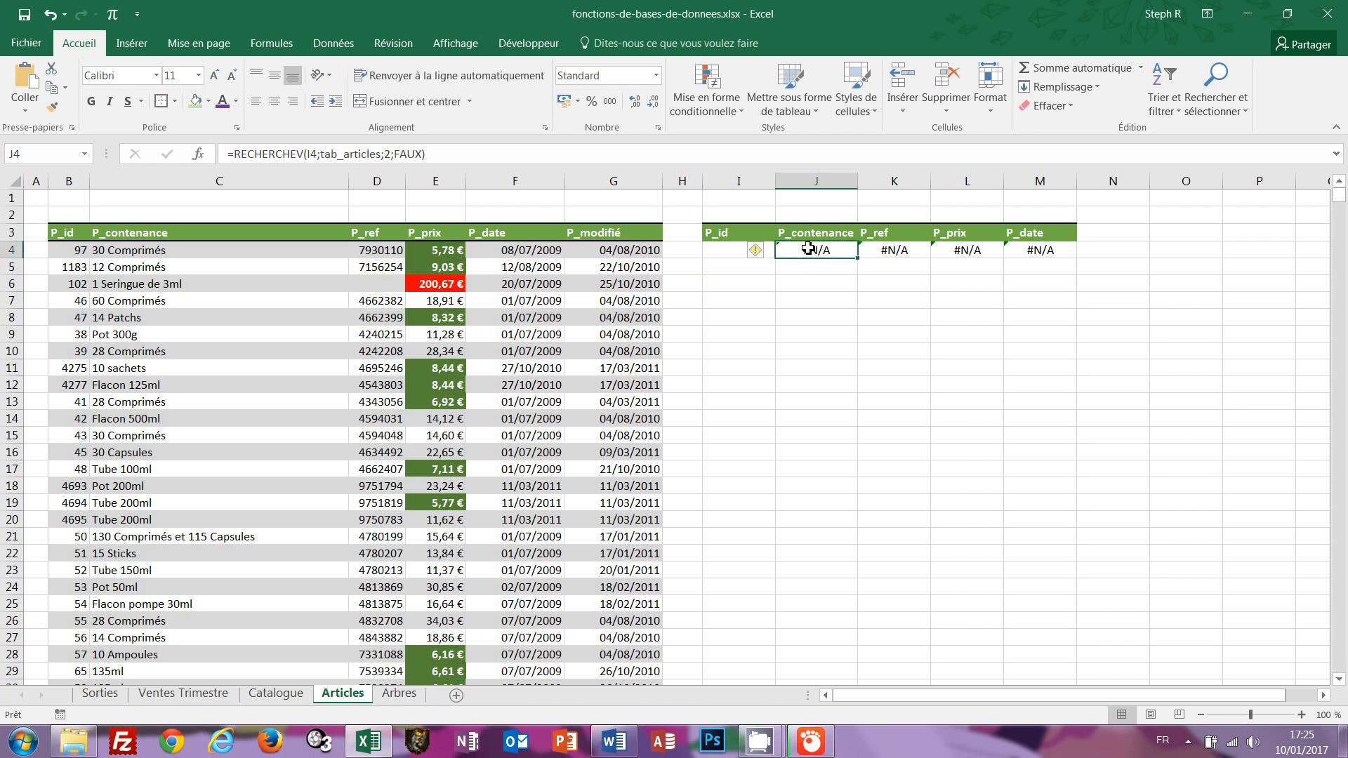
{"action": "left_click", "coordinate": [235, 155]}
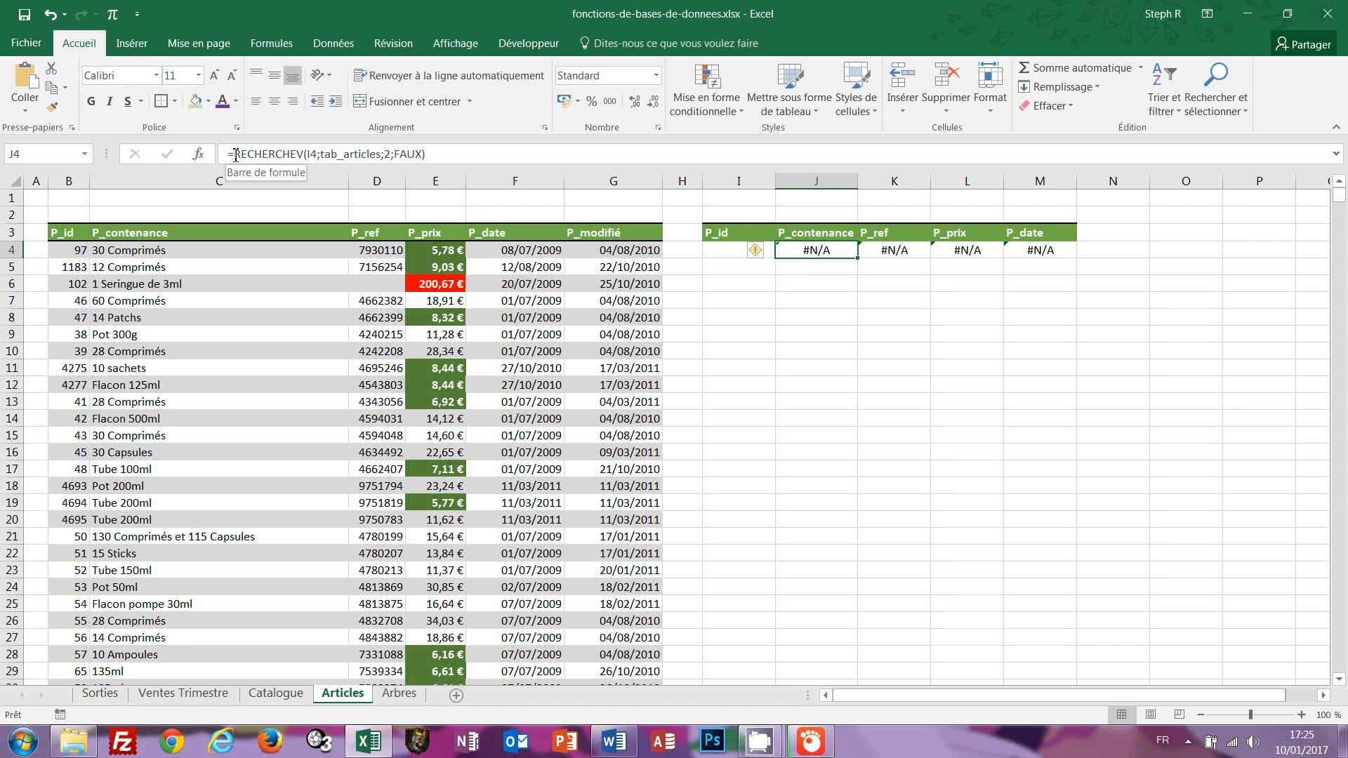
{"action": "type", "text": "si"}
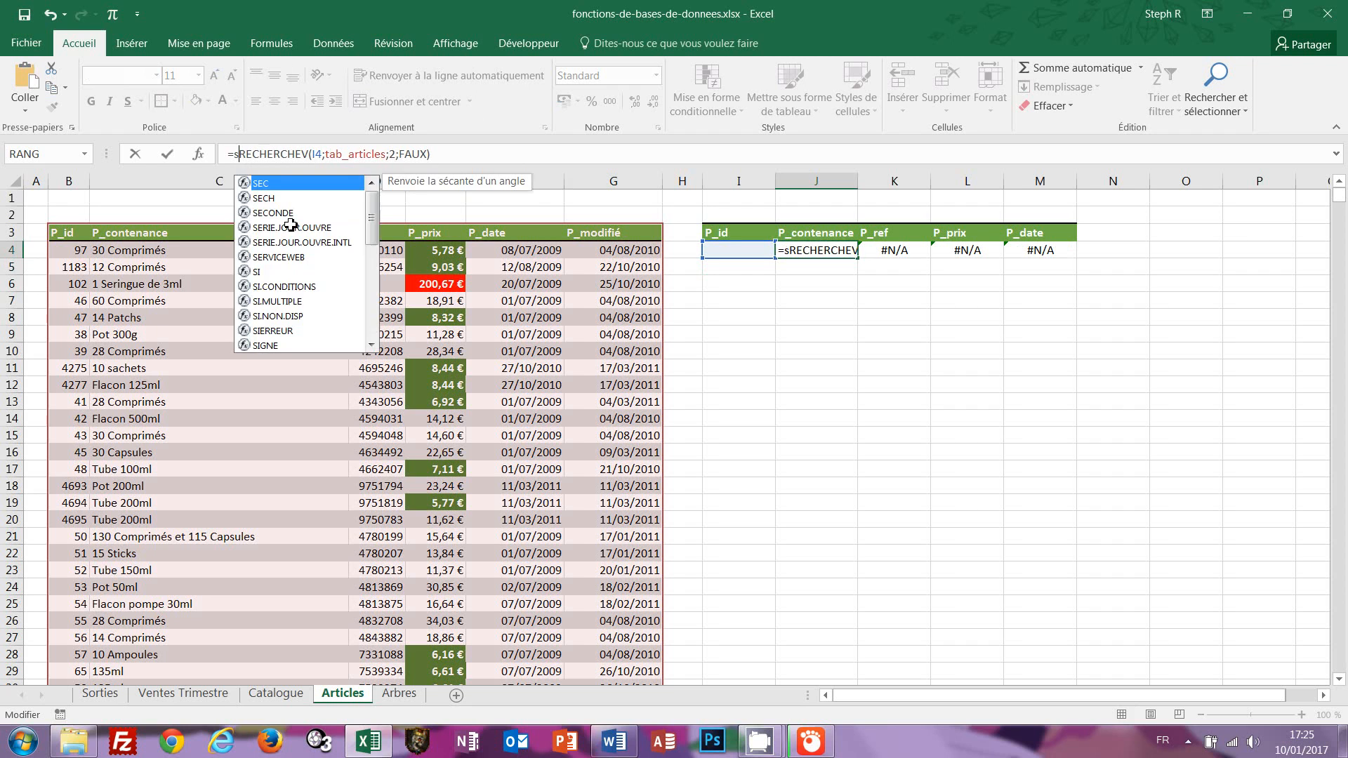
{"action": "type", "text": "("}
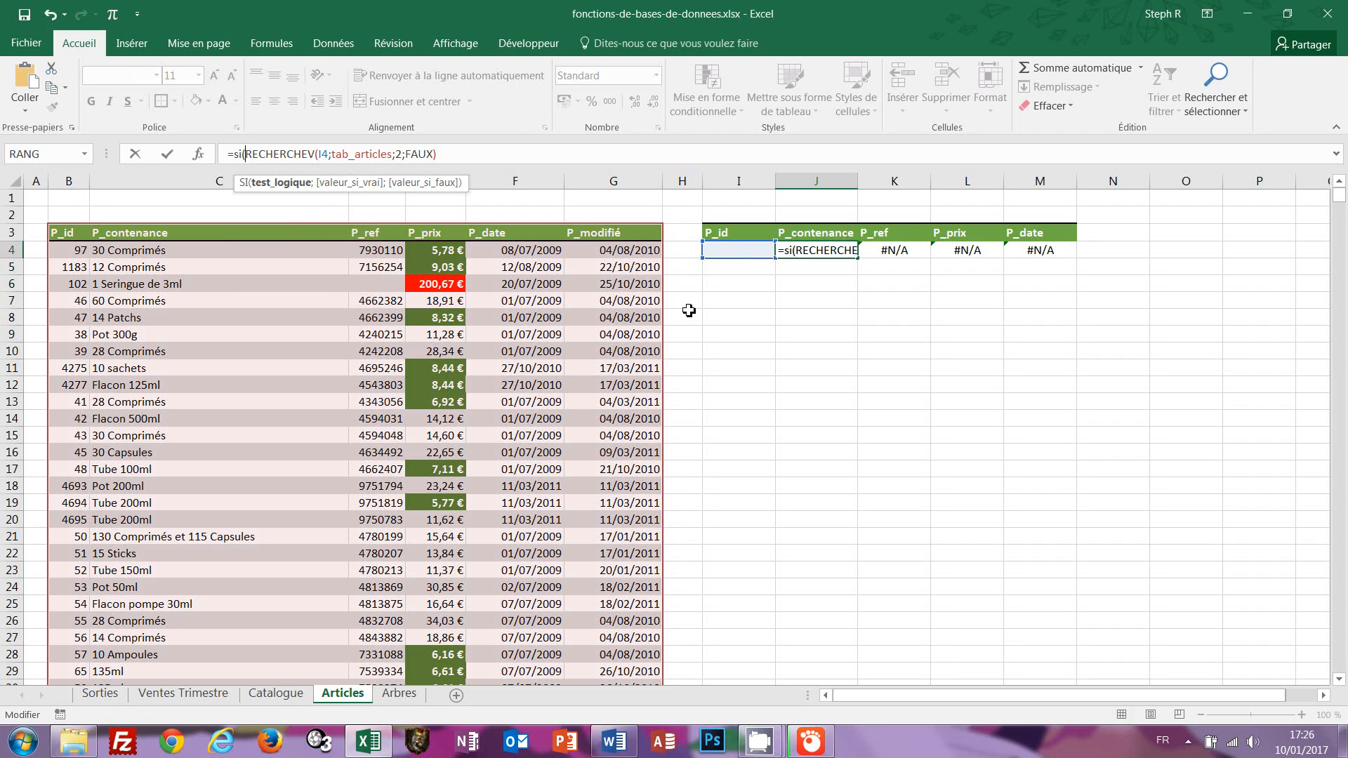
{"action": "left_click", "coordinate": [746, 253]}
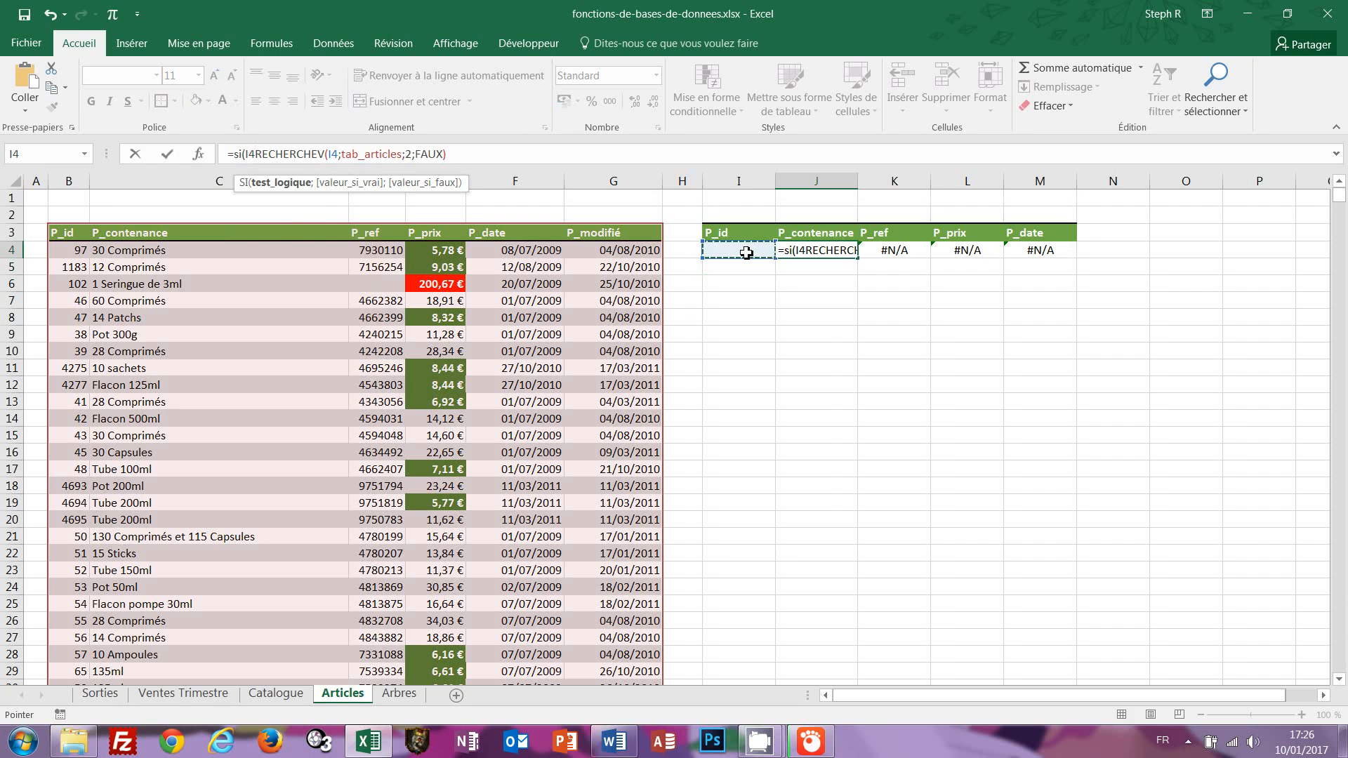
{"action": "type", "text": "<>"}
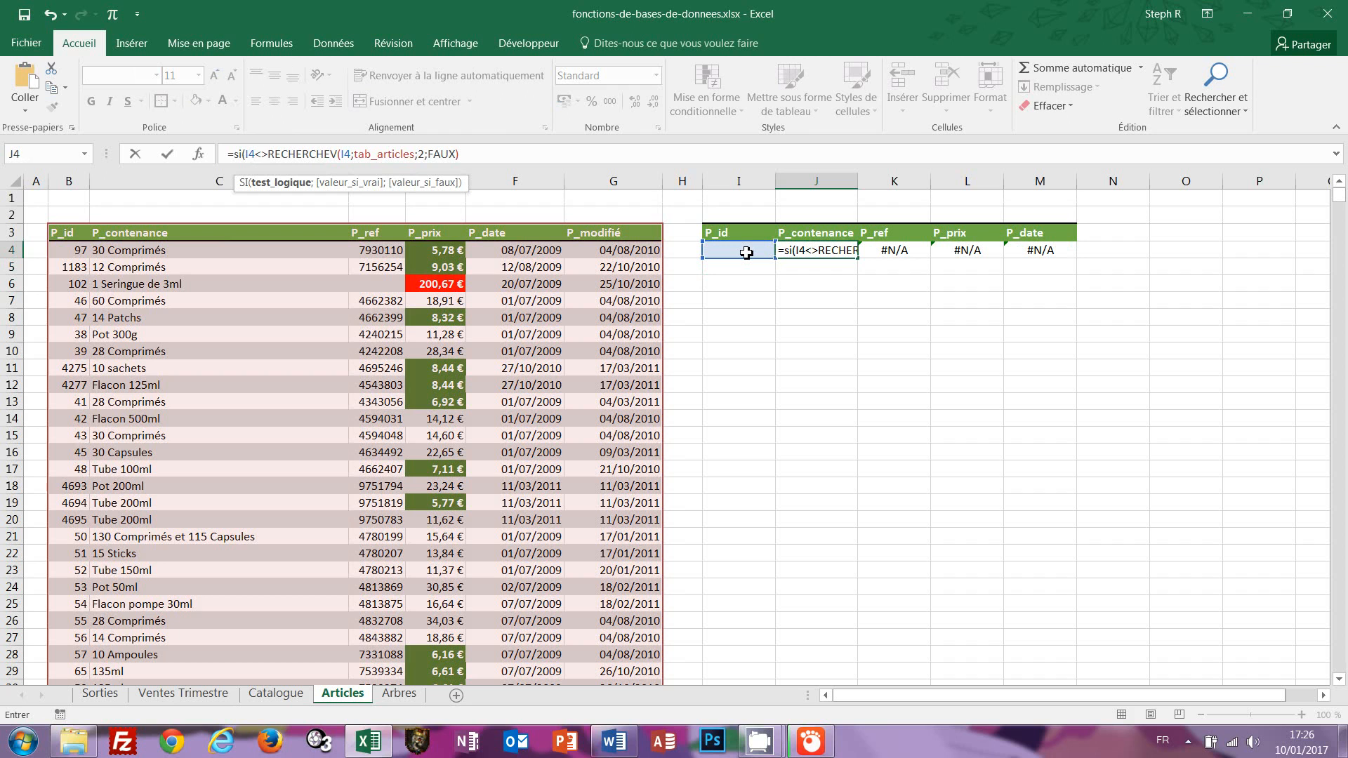
{"action": "type", "text": "\"\""}
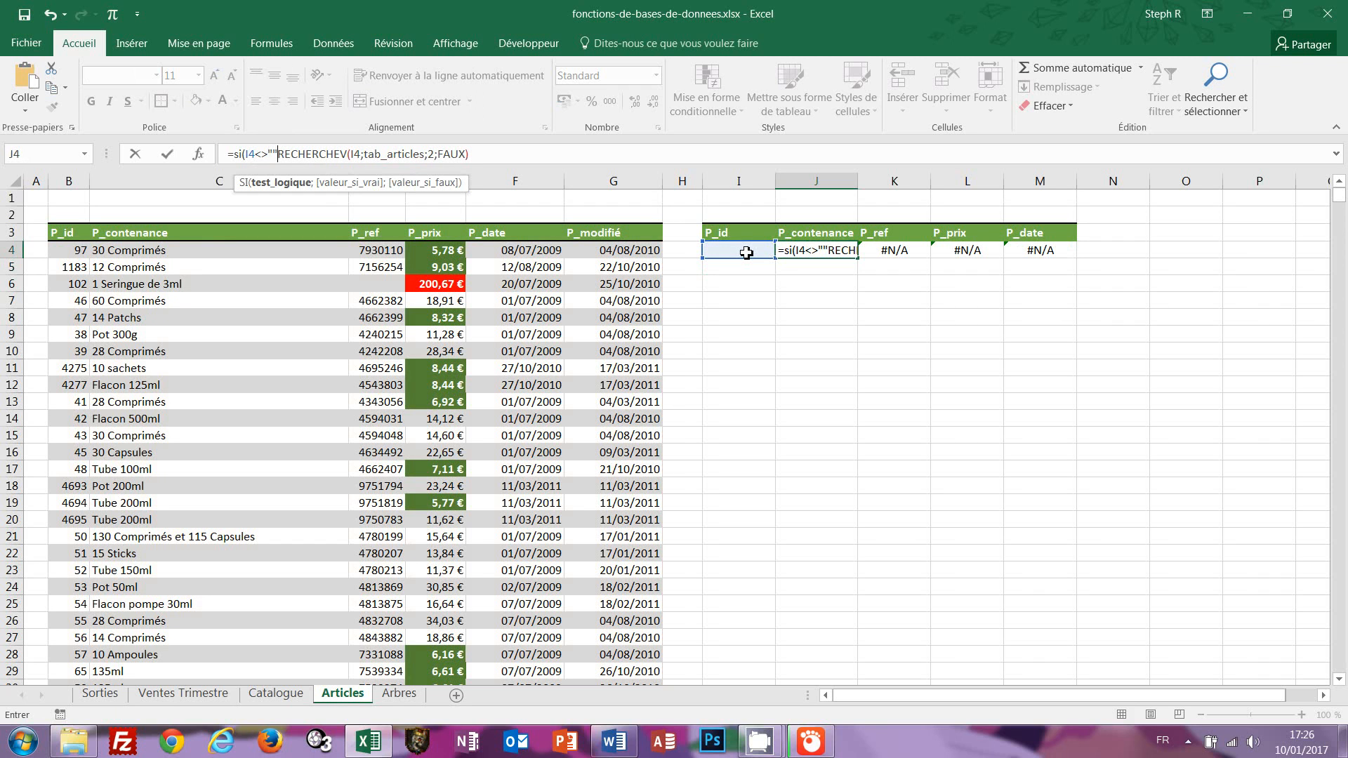
{"action": "type", "text": ";"}
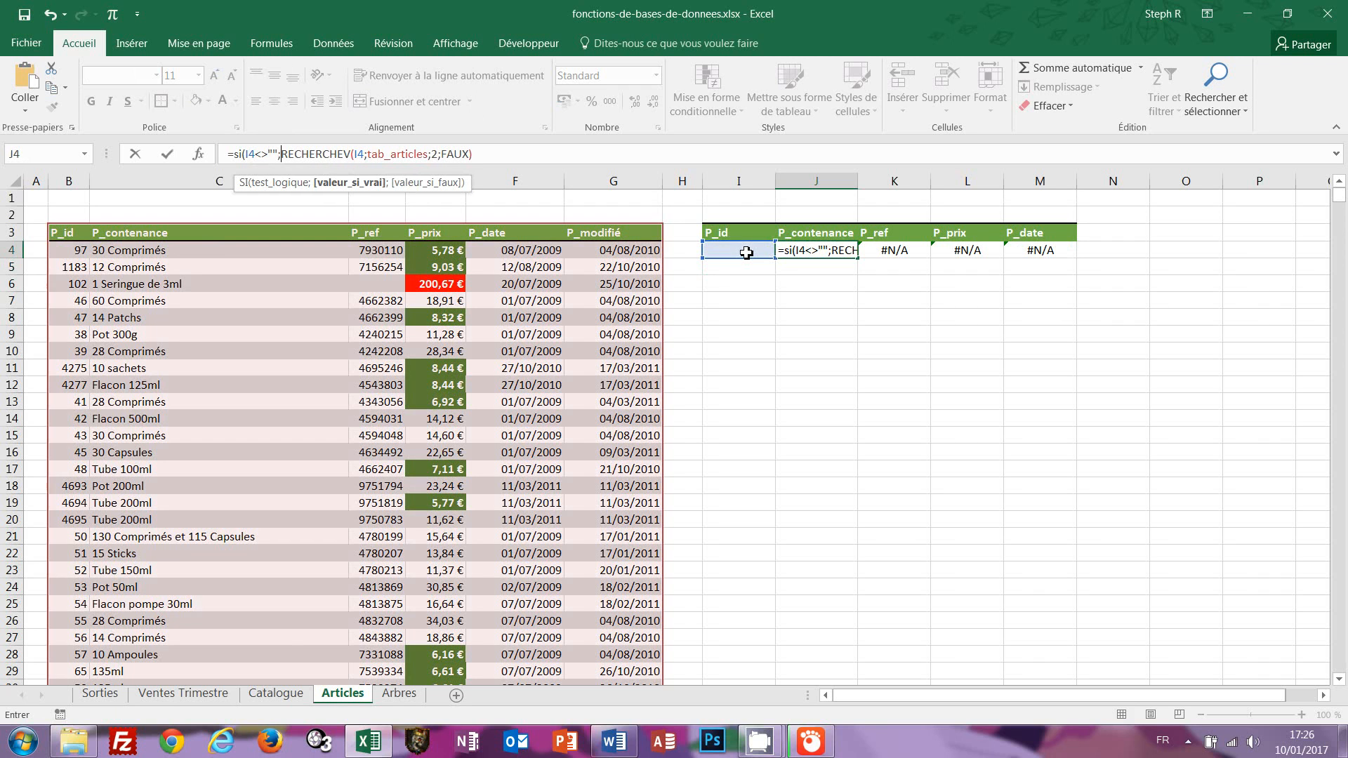
Complete the SI formula in J4 with an empty string "" as the value if false, keeping J4 selected.
{"action": "left_click", "coordinate": [494, 157]}
{"action": "type", "text": ";"}
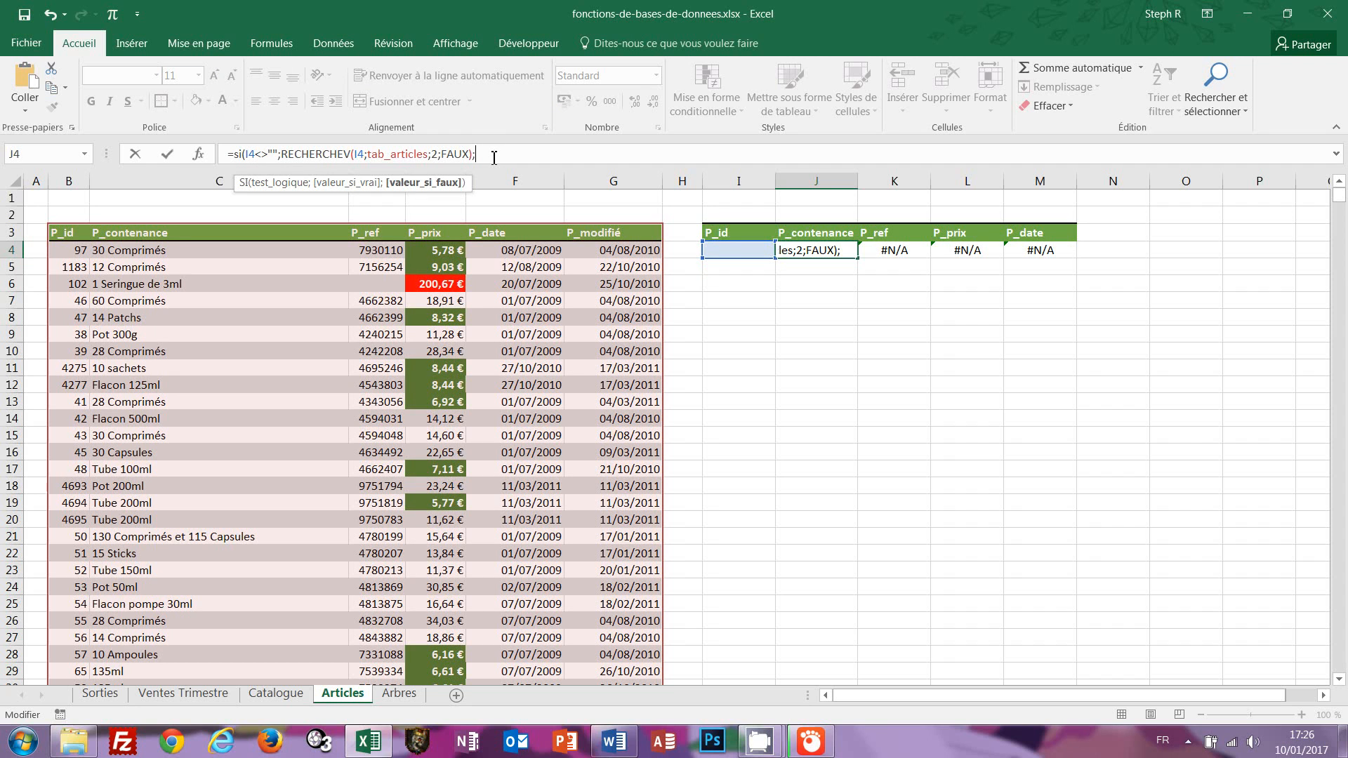
{"action": "type", "text": "\"\")"}
{"action": "key", "text": "ctrl+Return"}
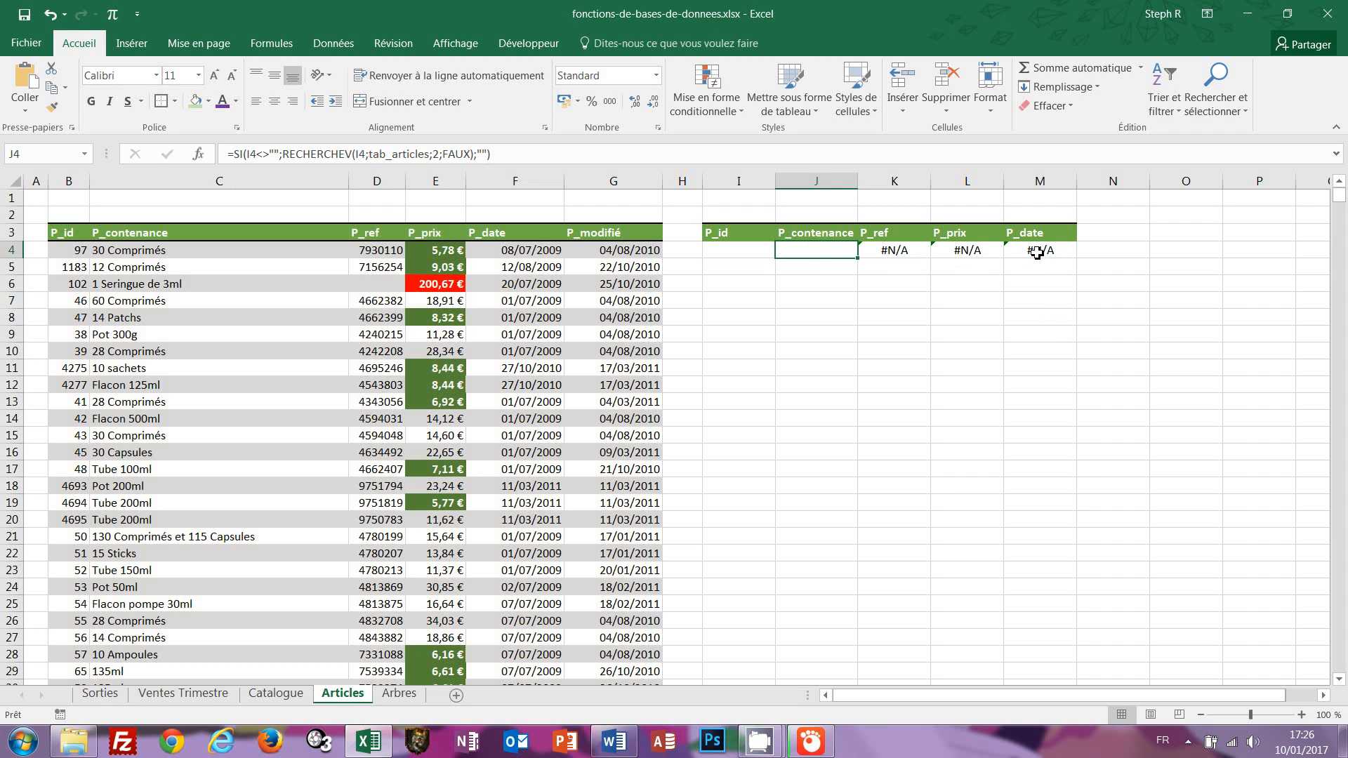
Test the lookups by entering P_id 102 in I4, and select J4 to show its formula.
{"action": "left_click", "coordinate": [746, 253]}
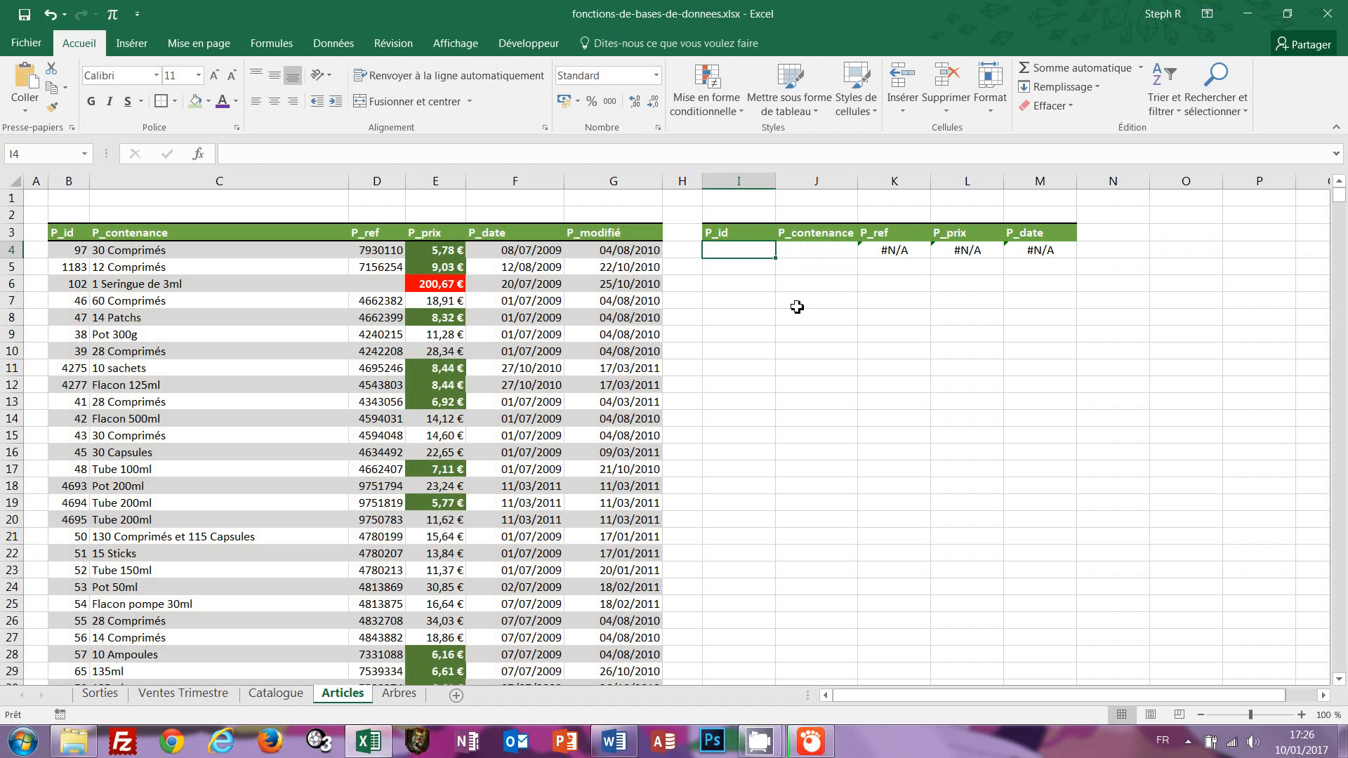
{"action": "type", "text": "102"}
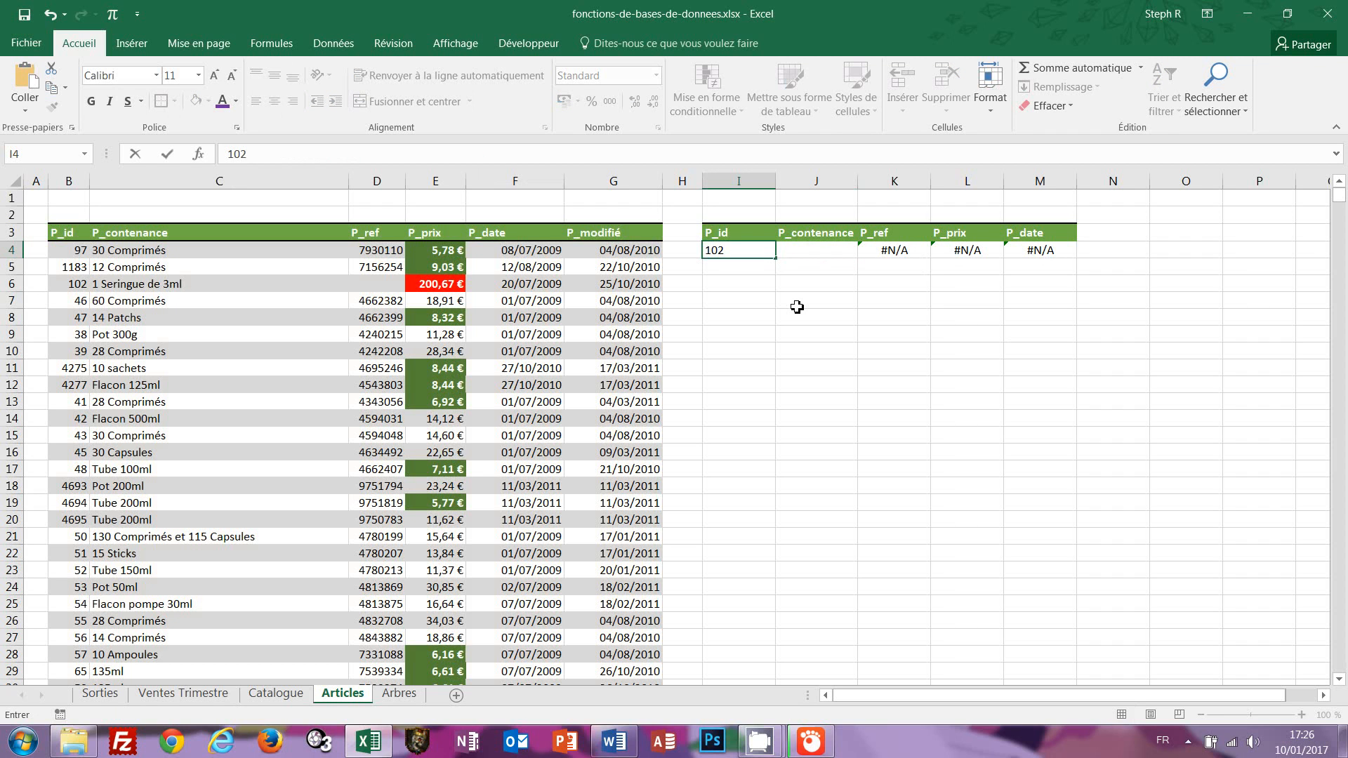
{"action": "key", "text": "Return"}
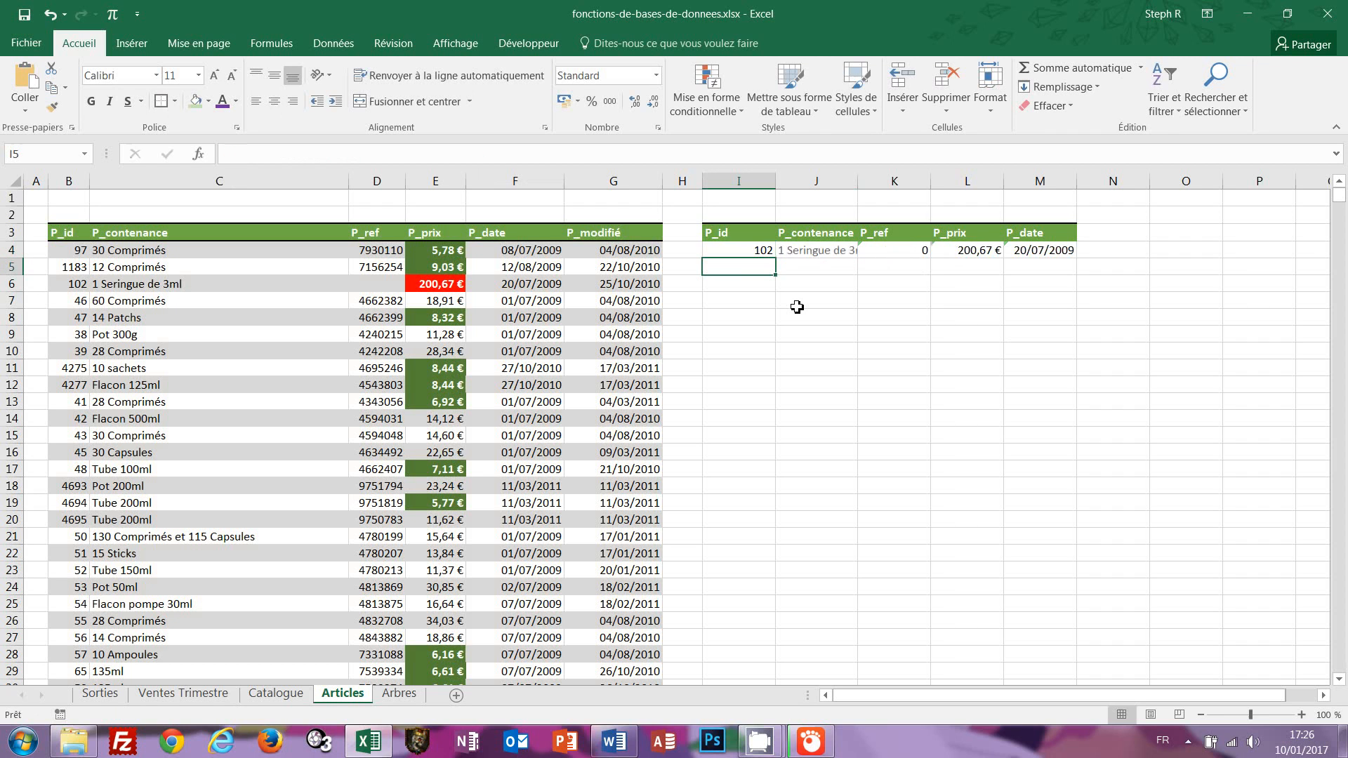
{"action": "key", "text": "Up"}
{"action": "key", "text": "Right"}
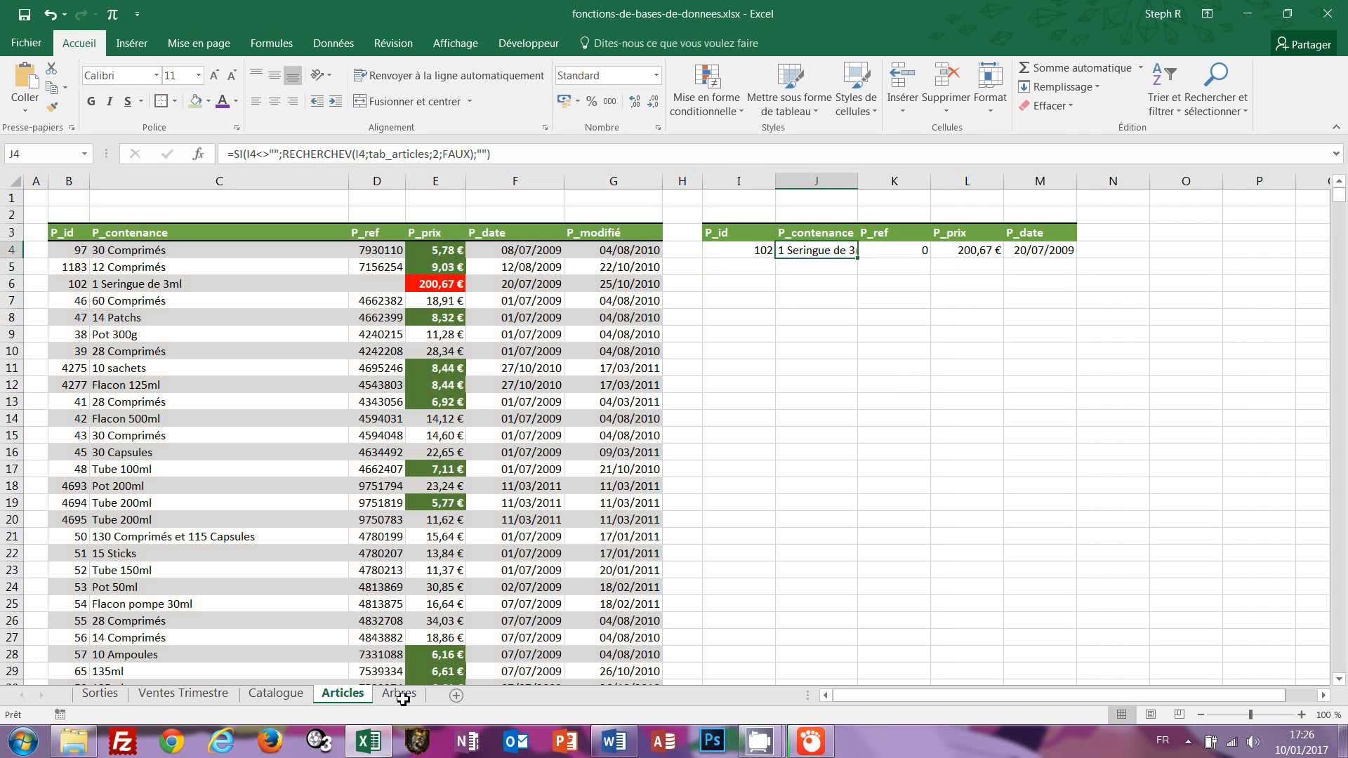
Open the Catalogue sheet and examine the article table down to its last row.
{"action": "left_click", "coordinate": [288, 701]}
{"action": "left_click", "coordinate": [896, 390]}
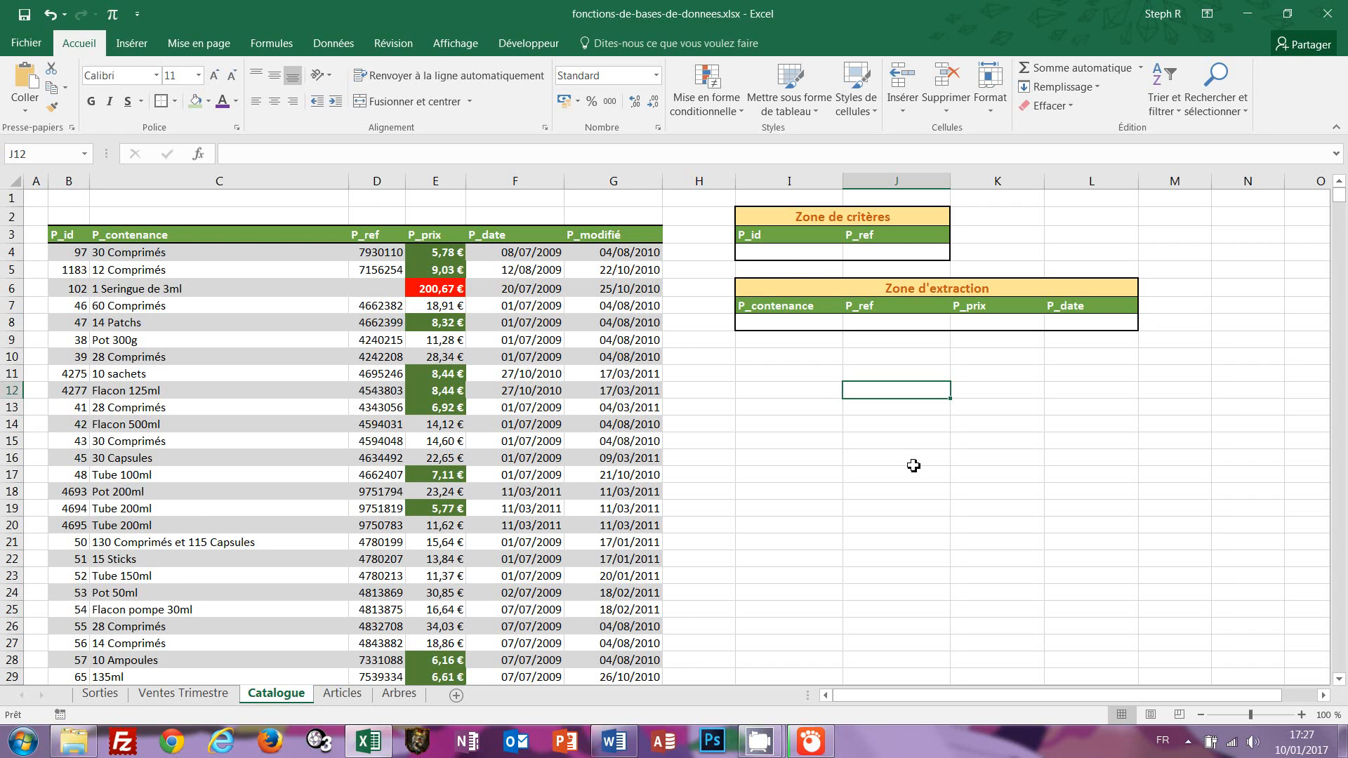
{"action": "left_click", "coordinate": [627, 424]}
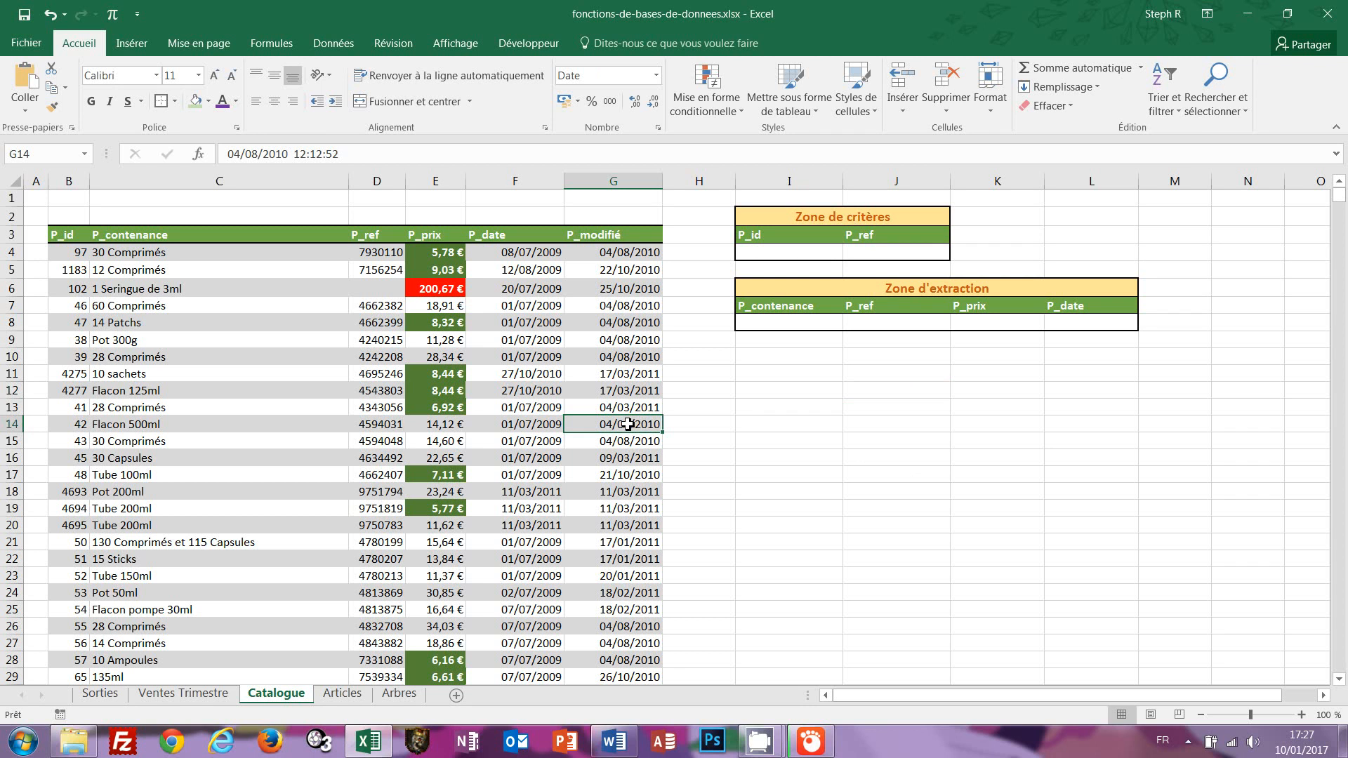
{"action": "key", "text": "ctrl+End"}
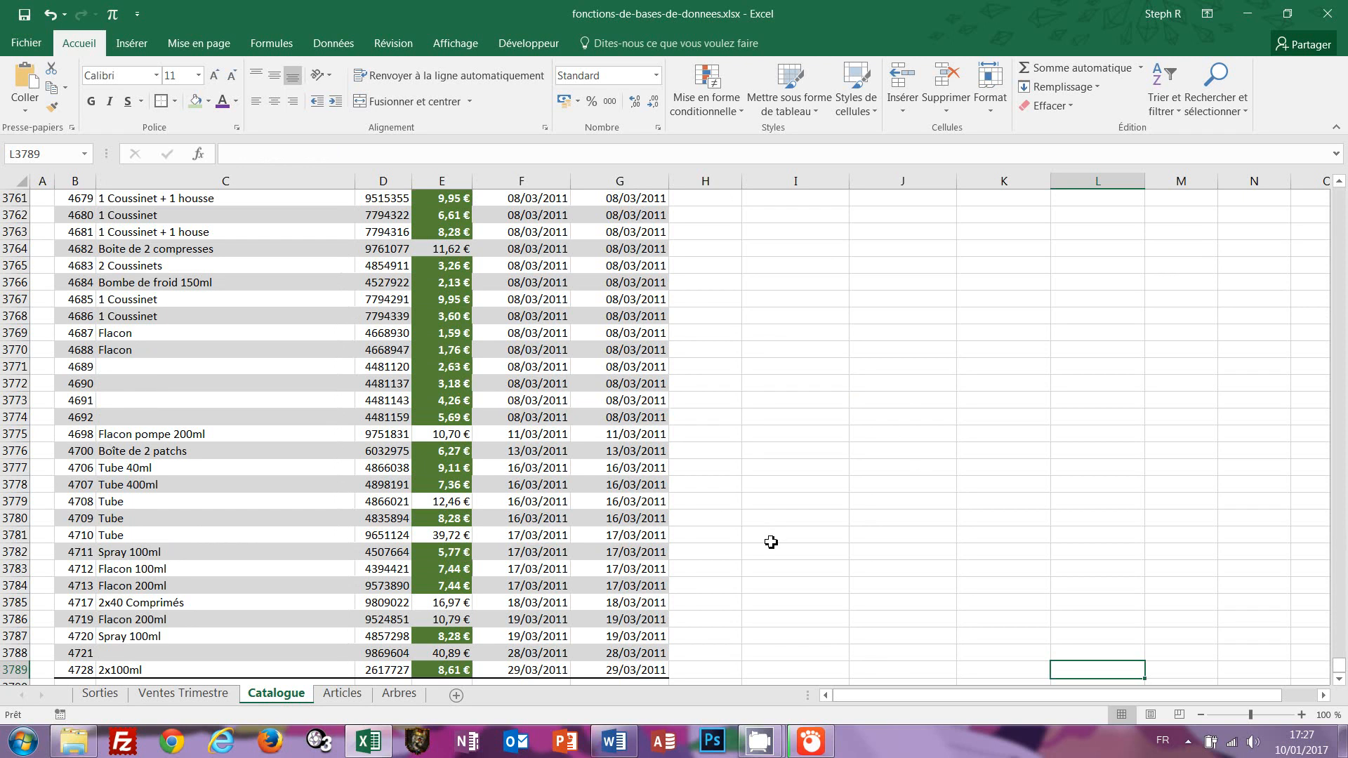
{"action": "left_click", "coordinate": [631, 670]}
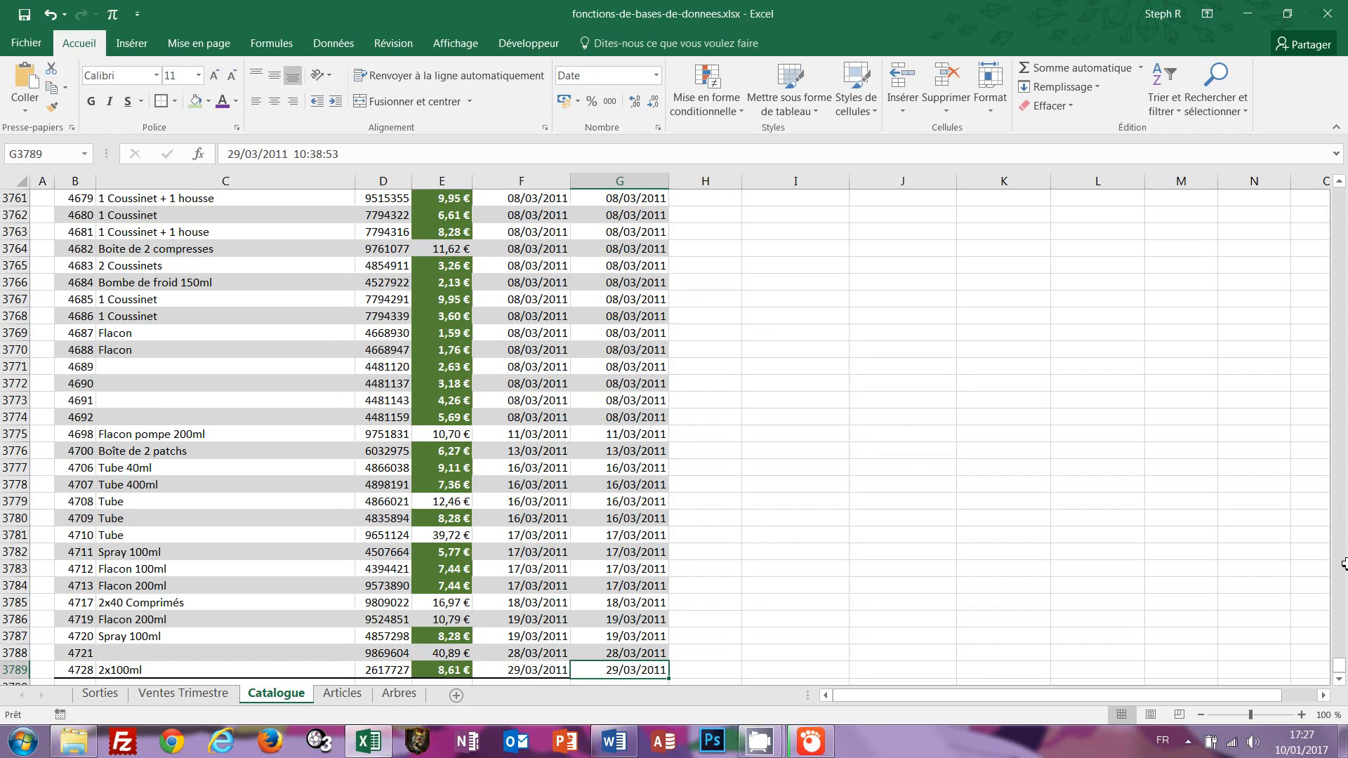
{"action": "left_click_drag", "start_coordinate": [1341, 673], "coordinate": [1340, 189]}
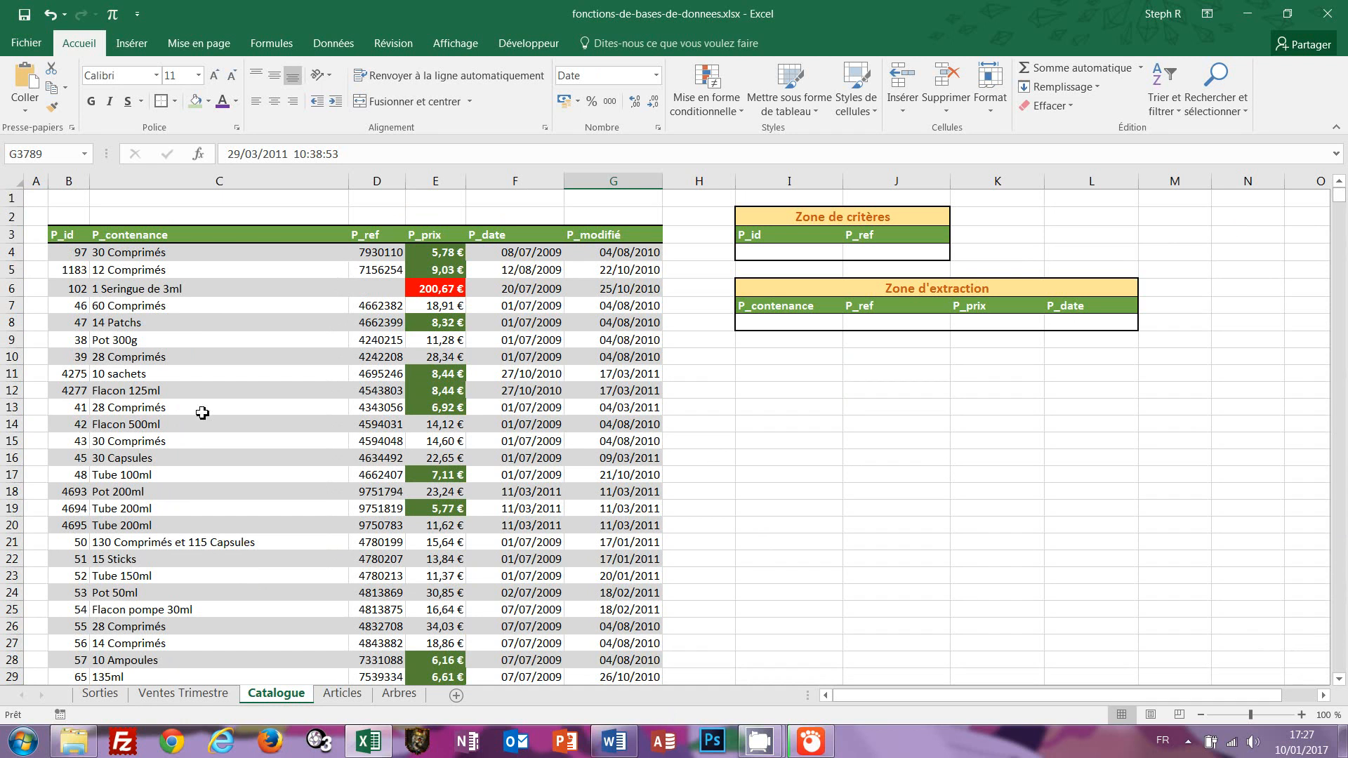
Name the whole article table on the Catalogue sheet, headers included, as tab_cat, and return to the start of the sheet.
{"action": "key", "text": "ctrl+a"}
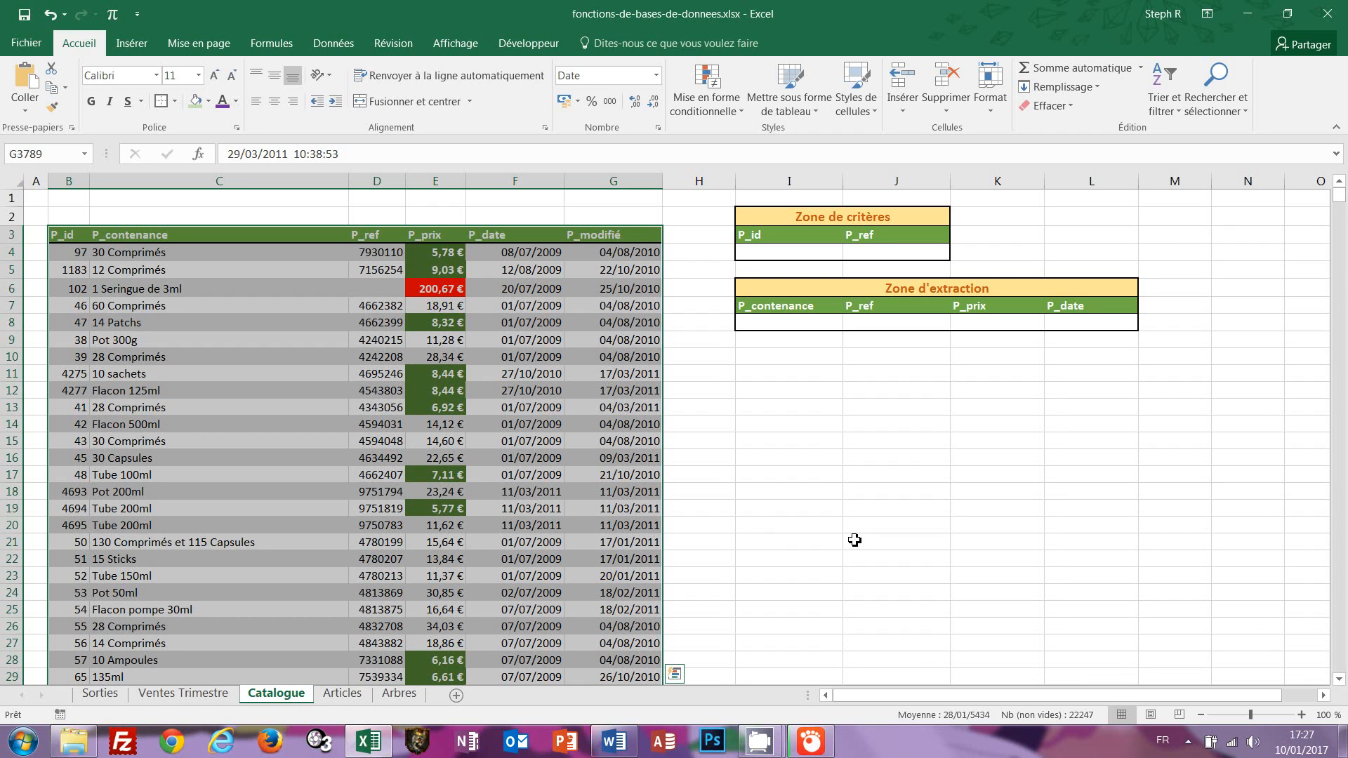
{"action": "left_click", "coordinate": [53, 157]}
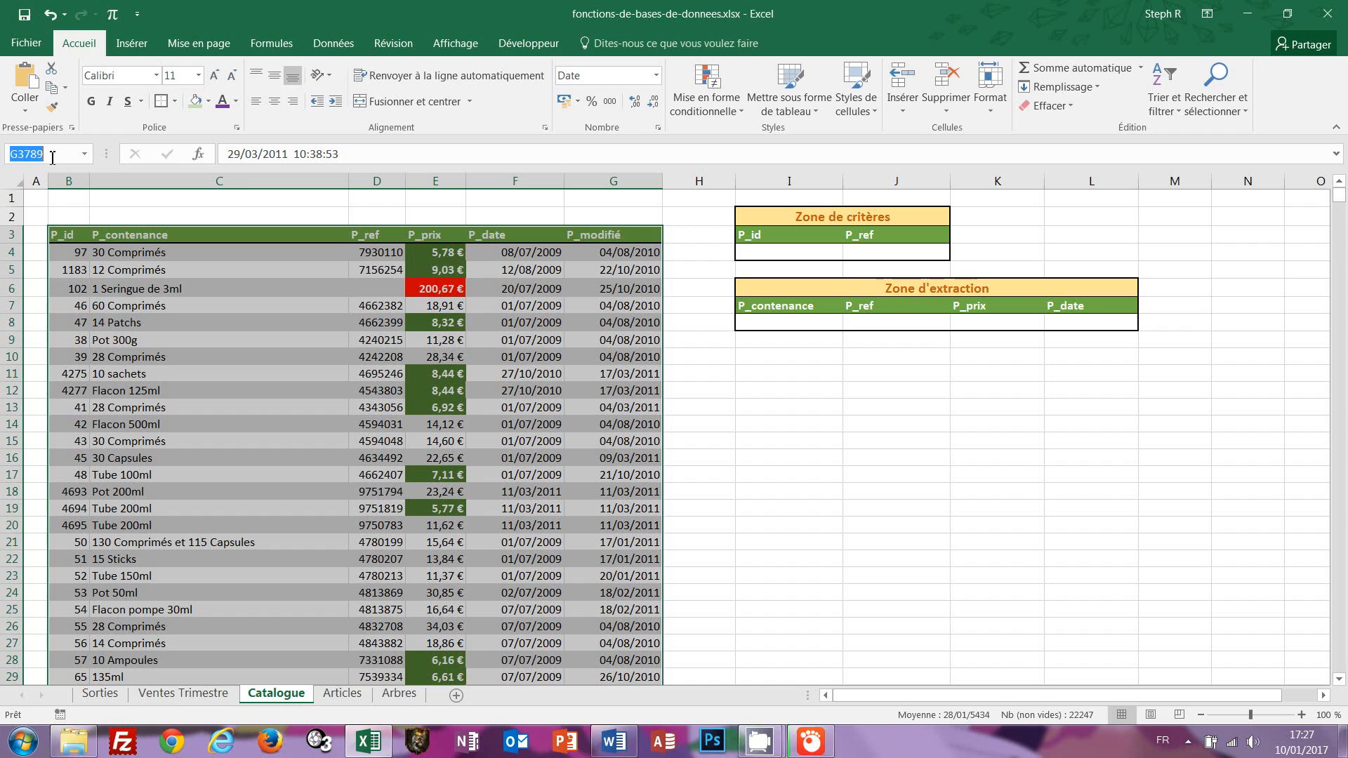
{"action": "type", "text": "tab_"}
{"action": "type", "text": "cat"}
{"action": "key", "text": "Return"}
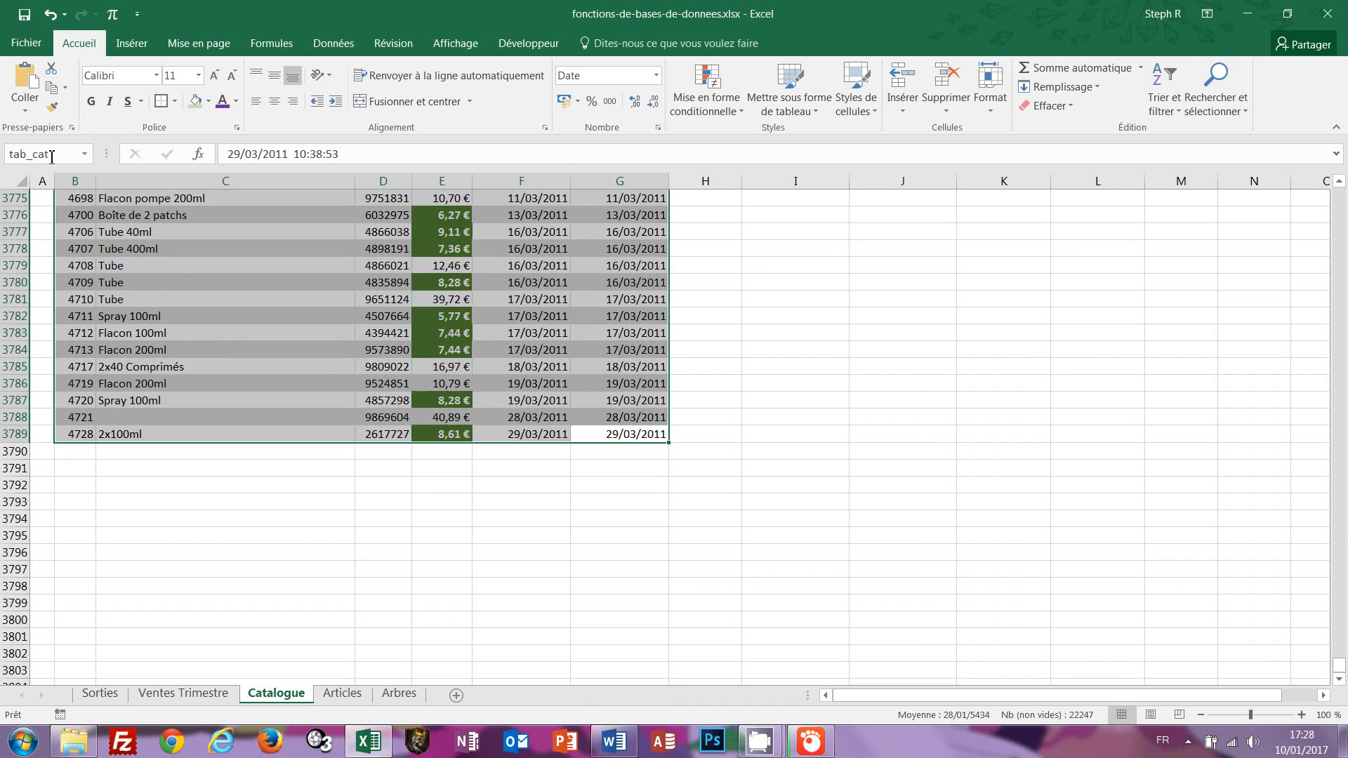
{"action": "key", "text": "ctrl+Home"}
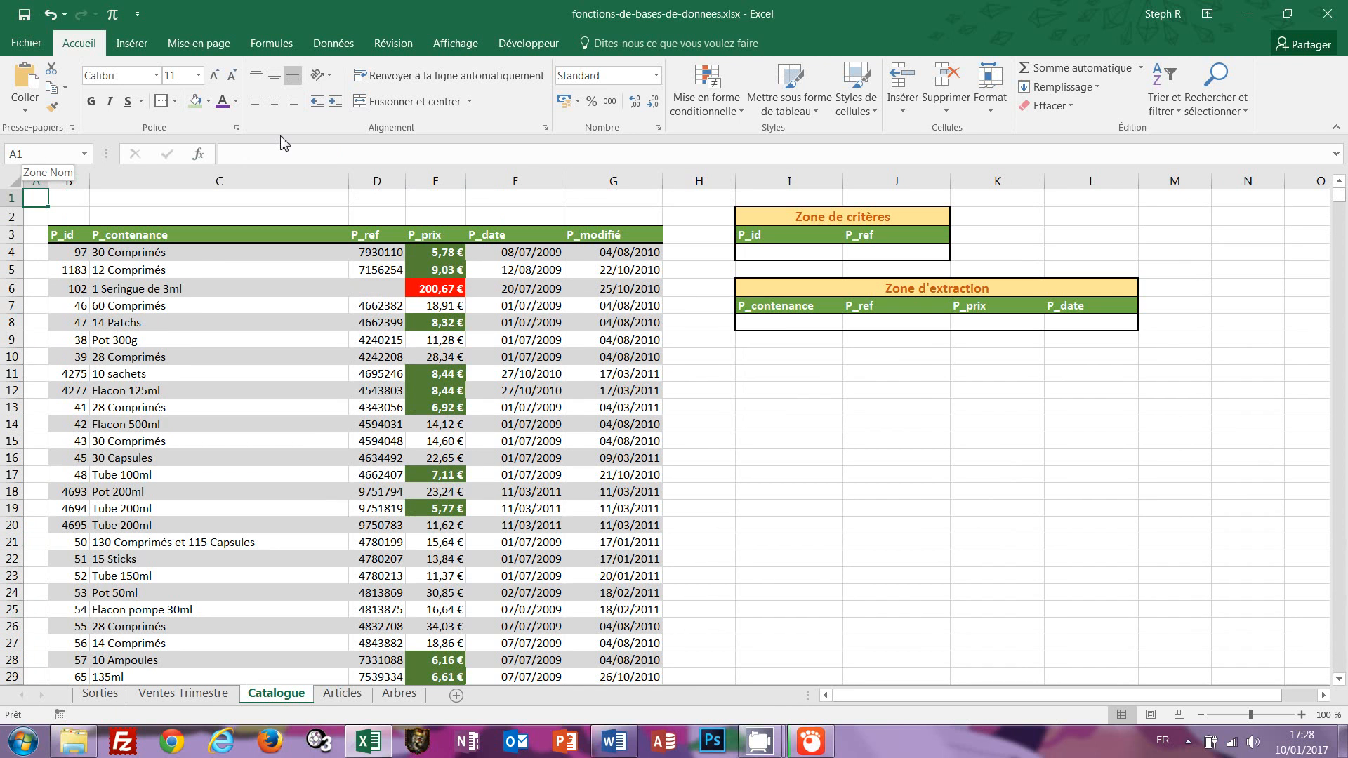
Review the existing formulas under P_contenance, P_ref, P_prix and P_date in the extraction zone.
{"action": "left_click", "coordinate": [808, 583]}
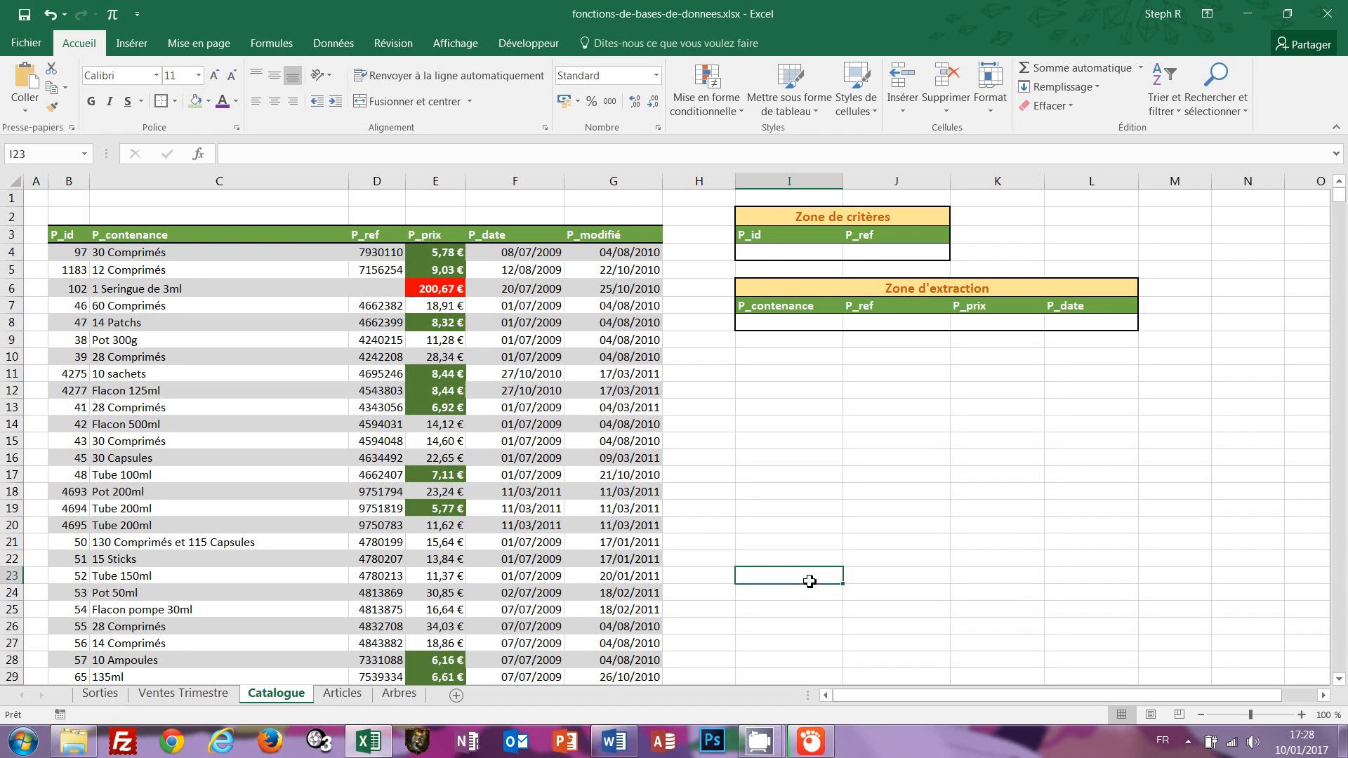
{"action": "left_click", "coordinate": [788, 324]}
{"action": "left_click", "coordinate": [893, 317]}
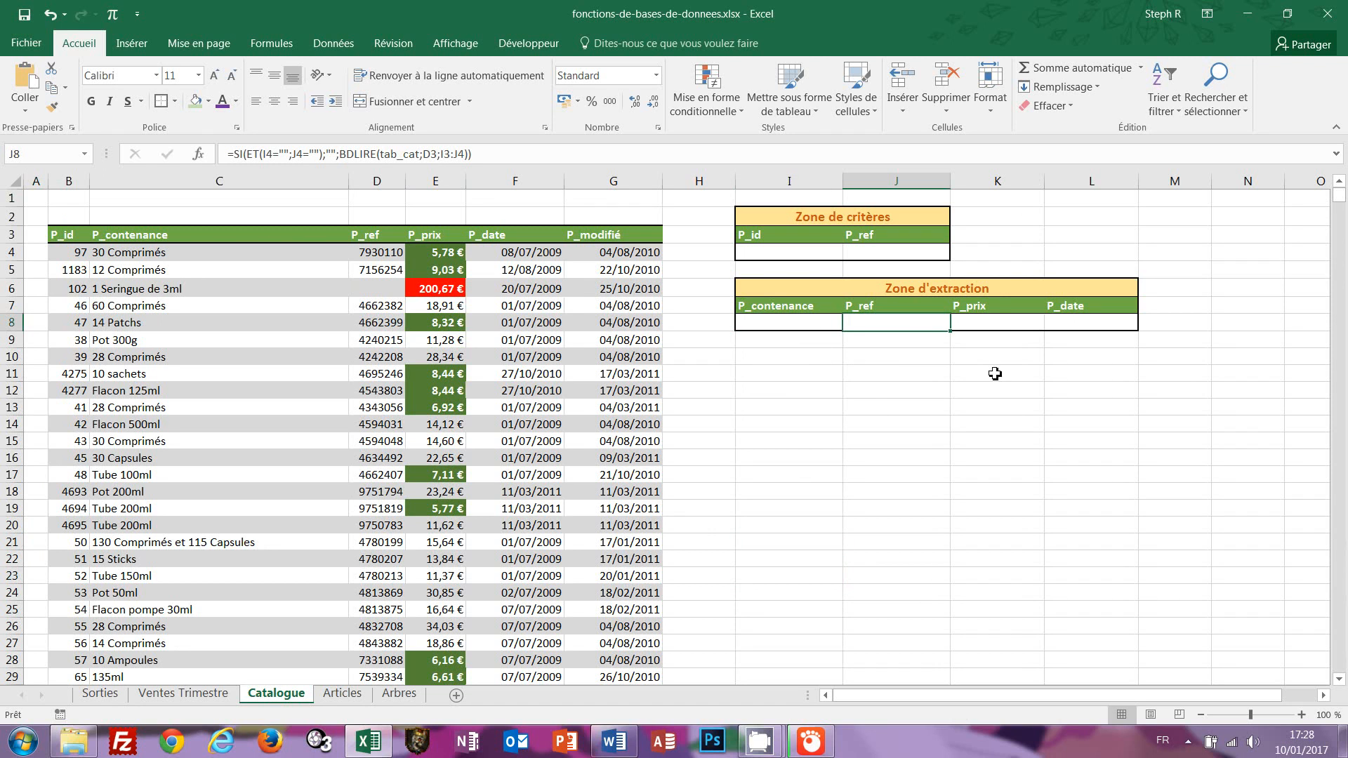
{"action": "left_click", "coordinate": [1005, 323]}
{"action": "left_click", "coordinate": [1086, 325]}
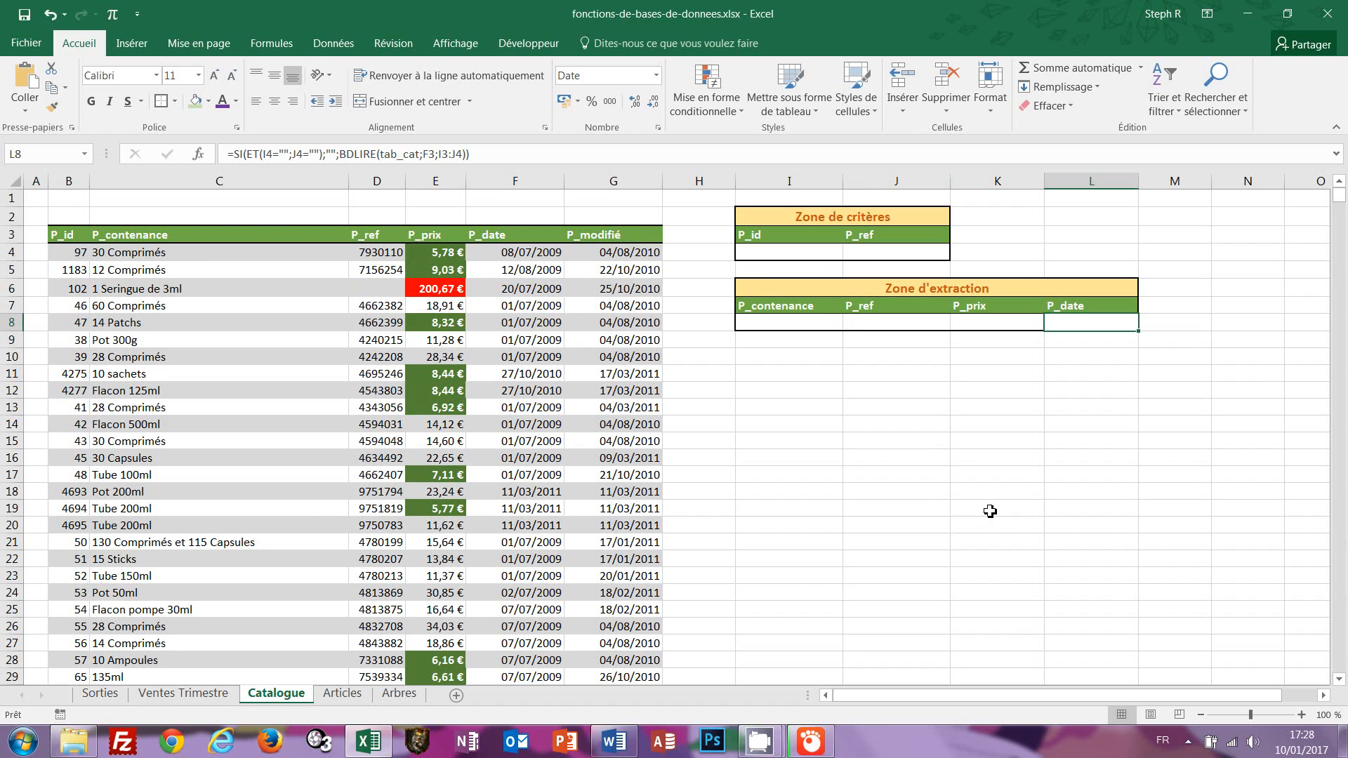
Enter P_id 4277 in I4 of the criteria zone.
{"action": "left_click", "coordinate": [781, 252]}
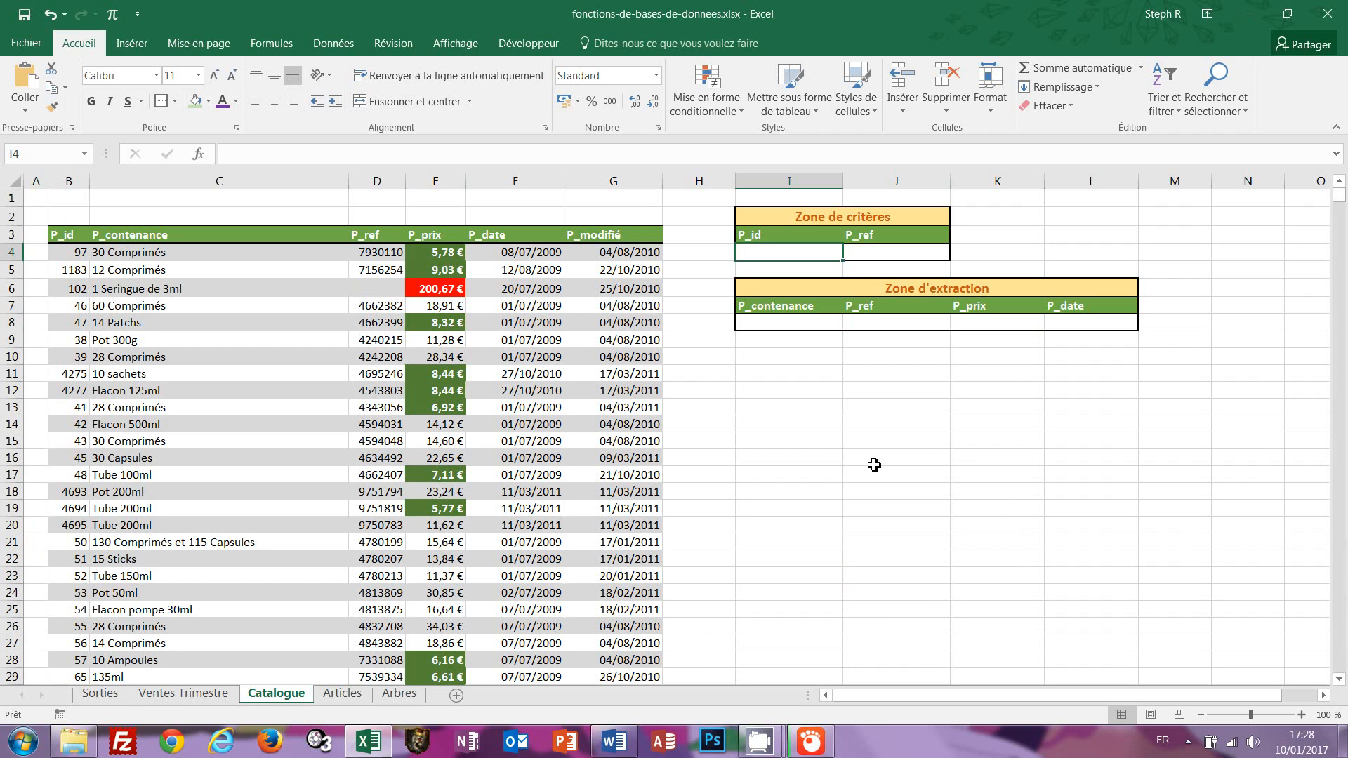
{"action": "type", "text": "4277"}
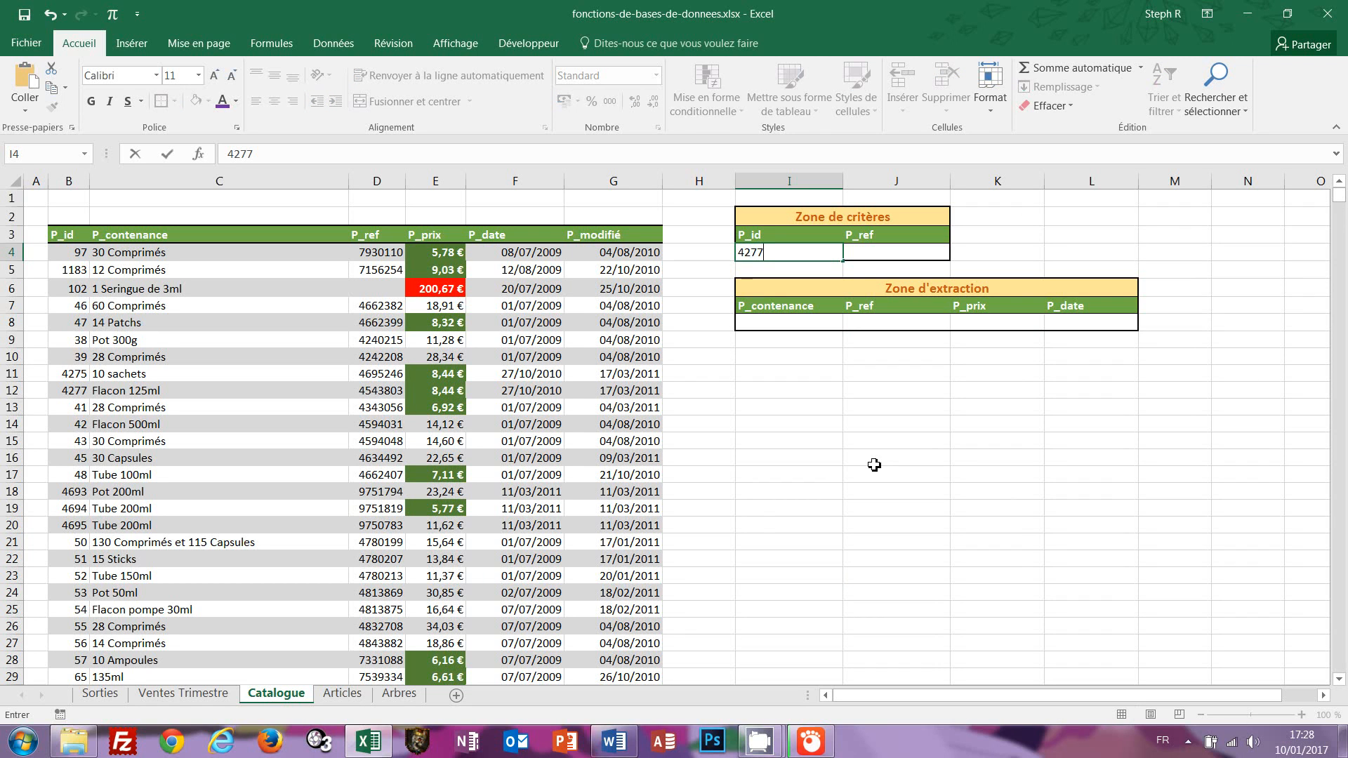
{"action": "key", "text": "Return"}
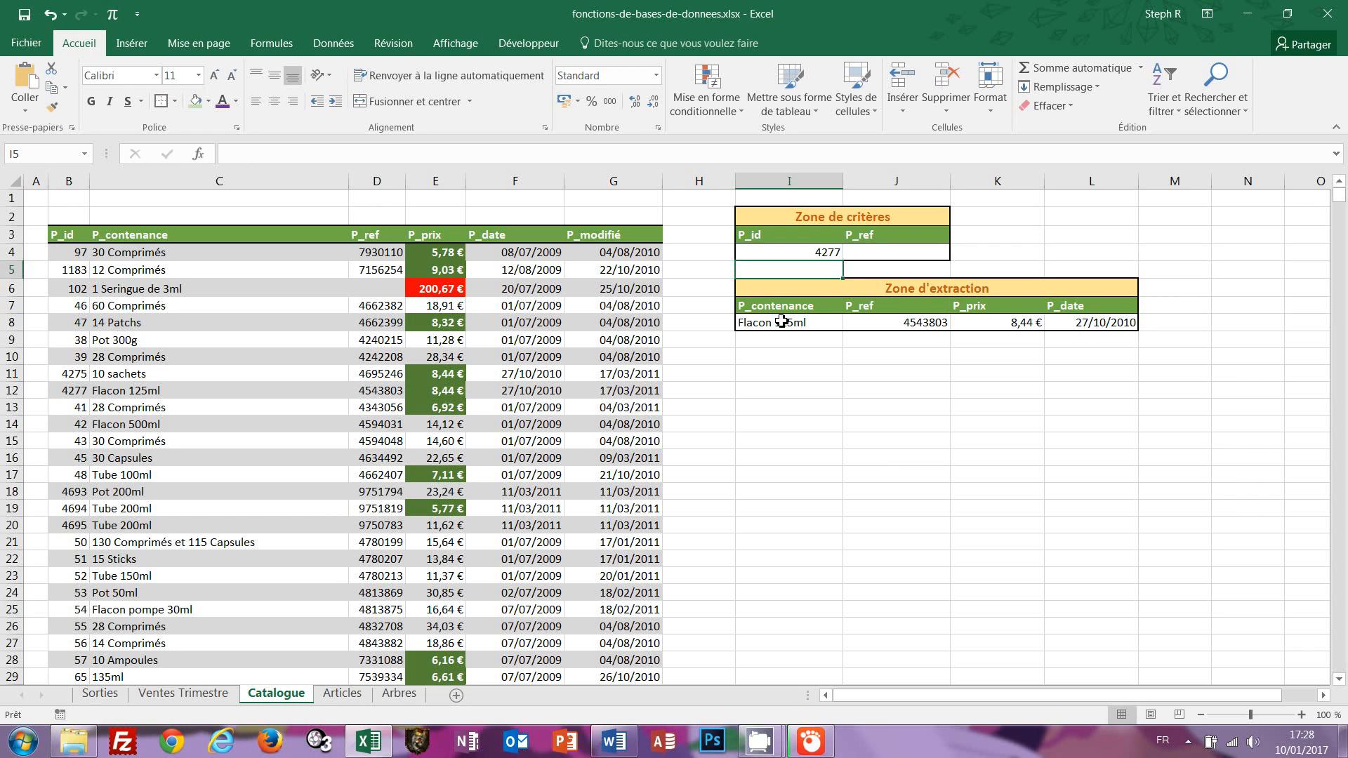
Clear the existing formulas from I8:L8 in the extraction zone.
{"action": "left_click_drag", "start_coordinate": [786, 322], "coordinate": [1134, 322]}
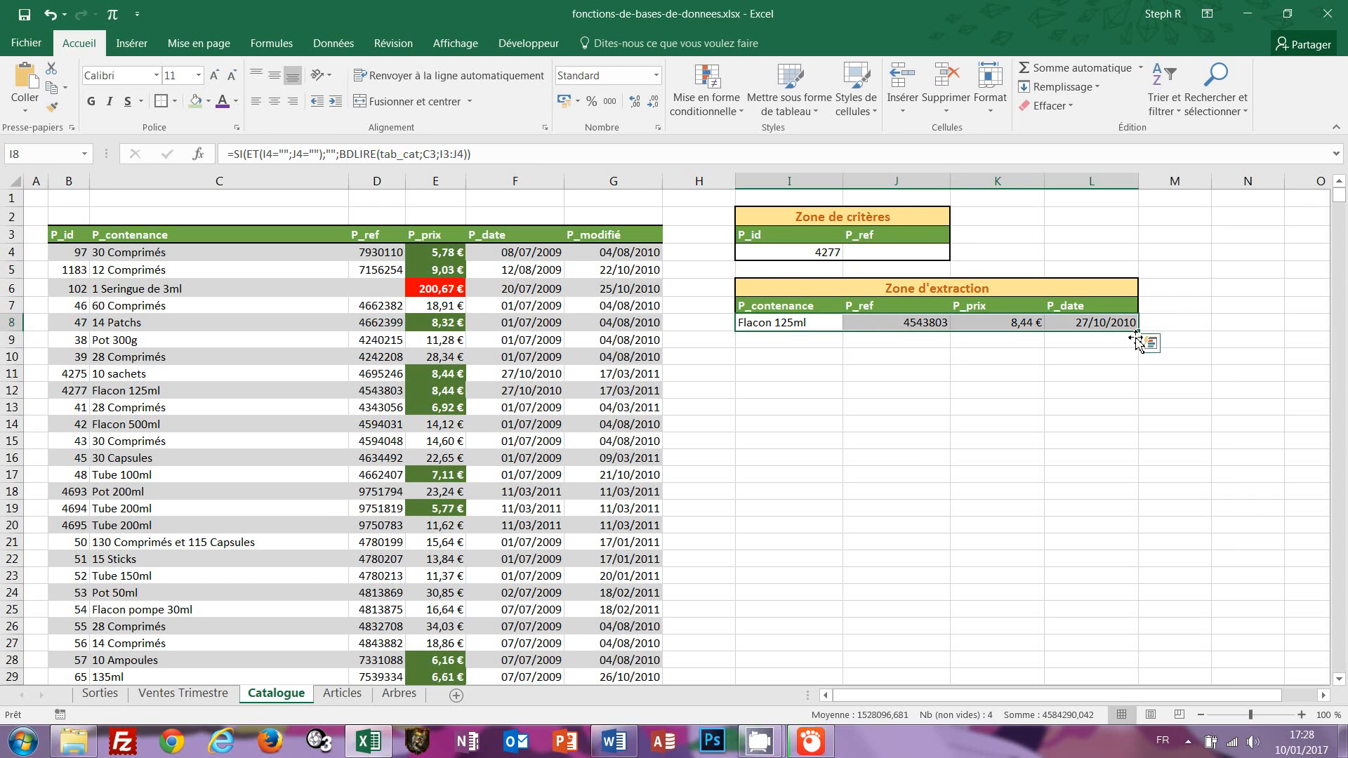
{"action": "key", "text": "Delete"}
{"action": "left_click", "coordinate": [849, 443]}
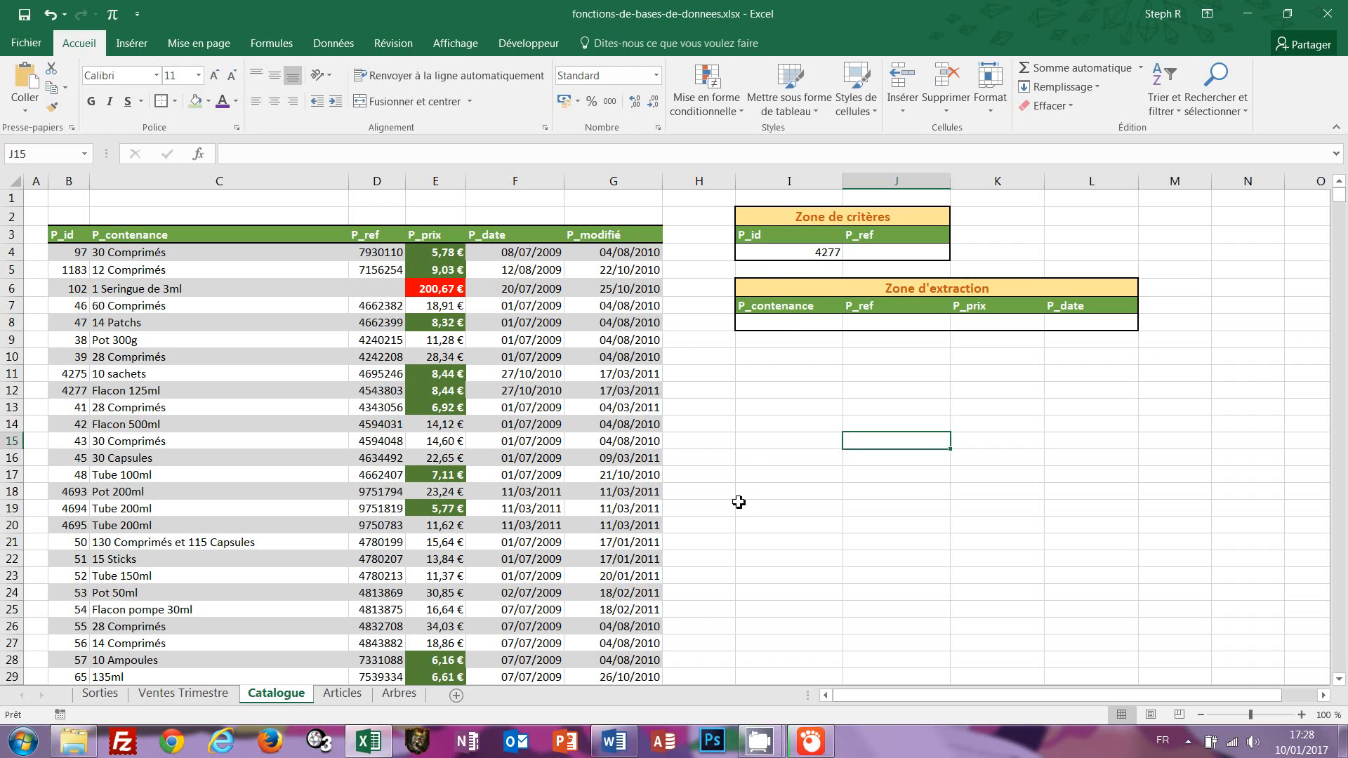
Enter =BDLIRE(tab_cat;C3;I3:J4) in I8 to extract P_contenance, keeping I8 selected.
{"action": "left_click", "coordinate": [786, 323]}
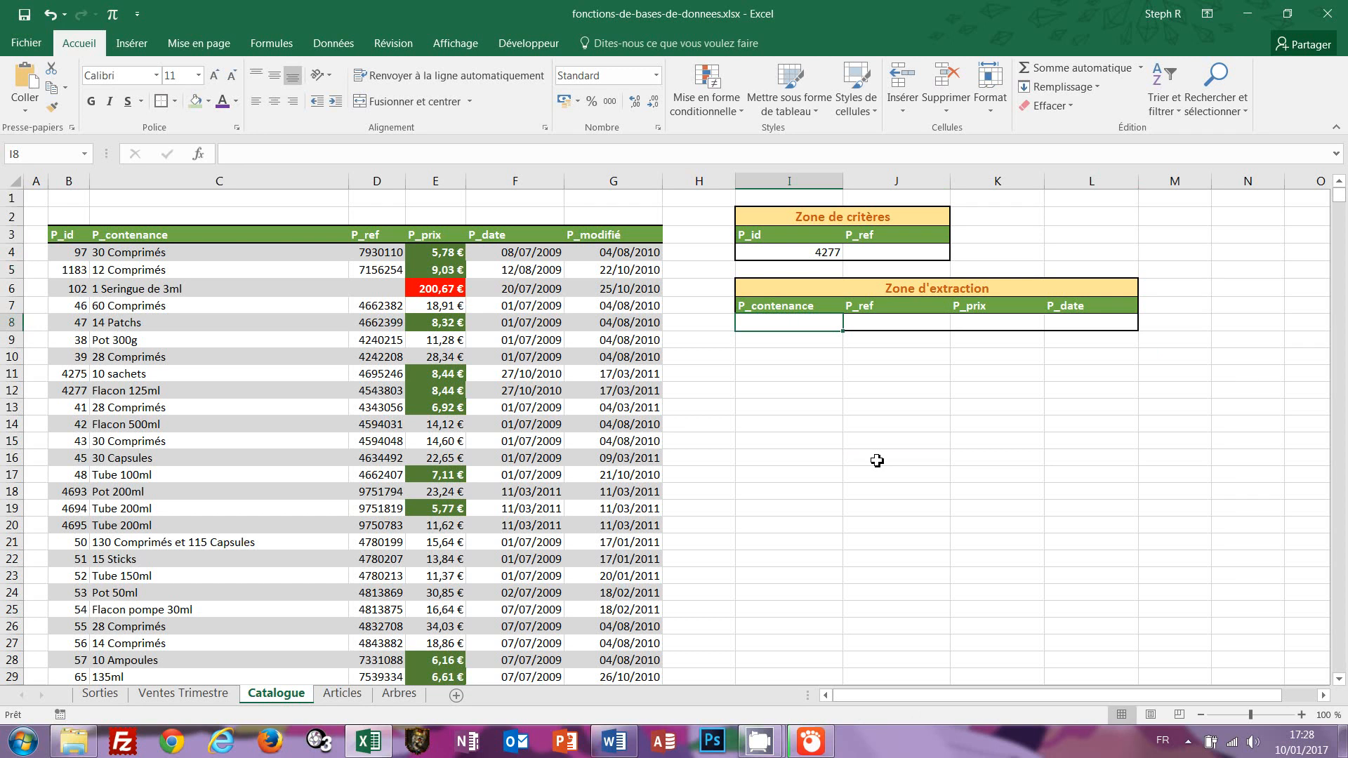
{"action": "type", "text": "="}
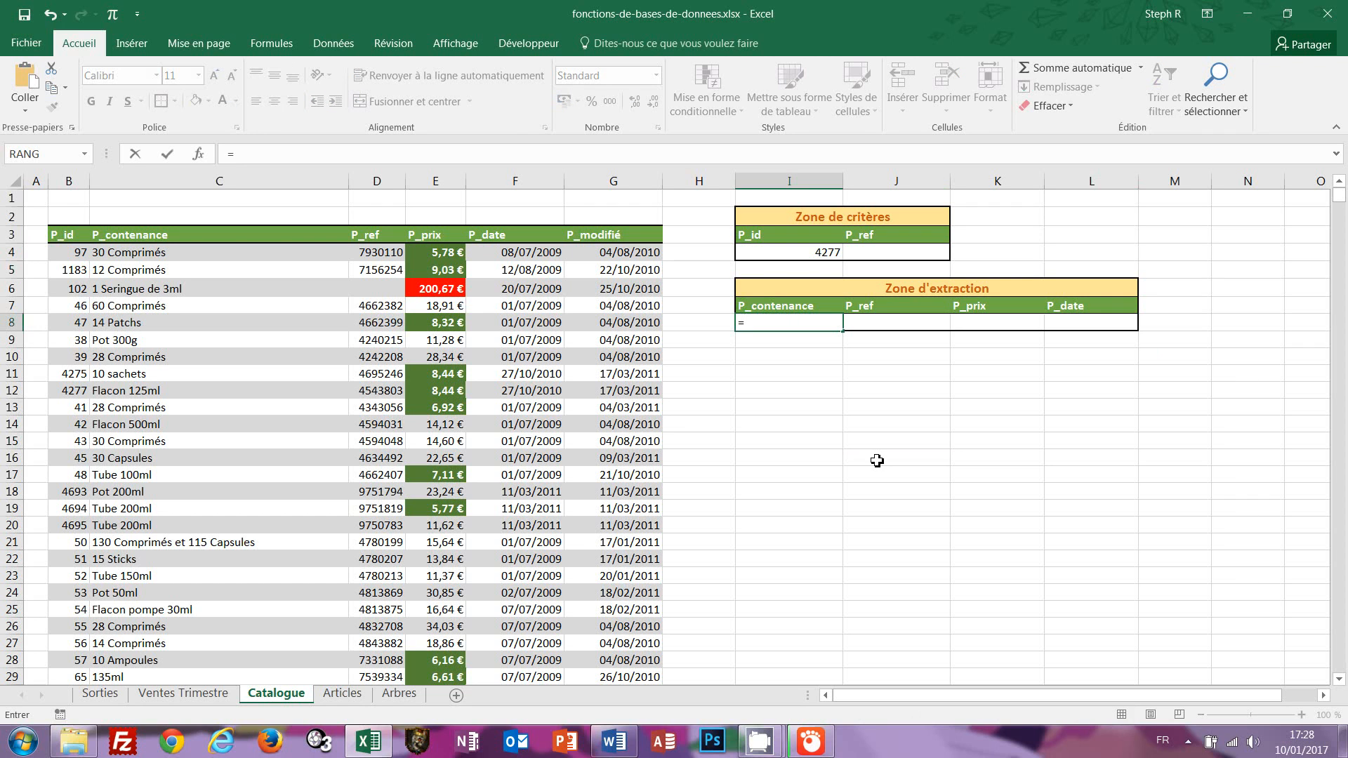
{"action": "type", "text": "bdlire"}
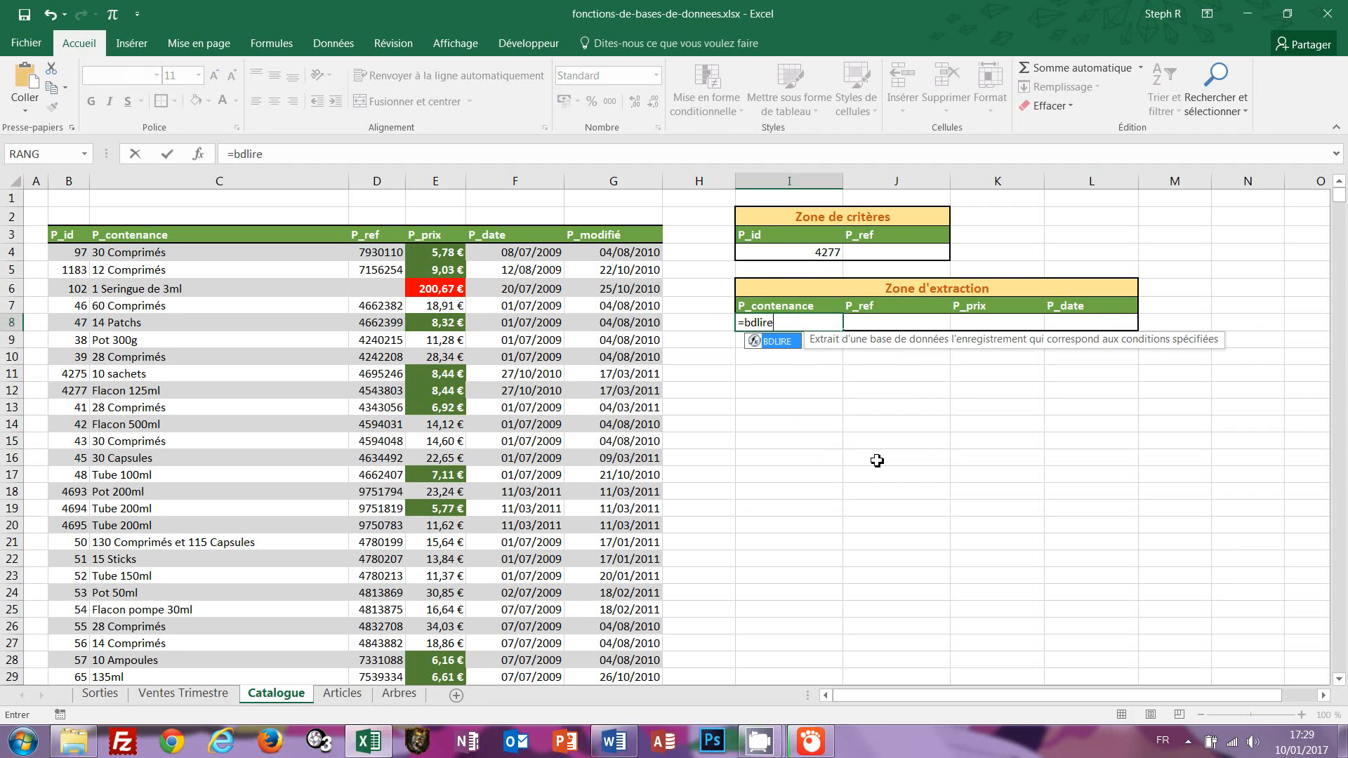
{"action": "type", "text": "("}
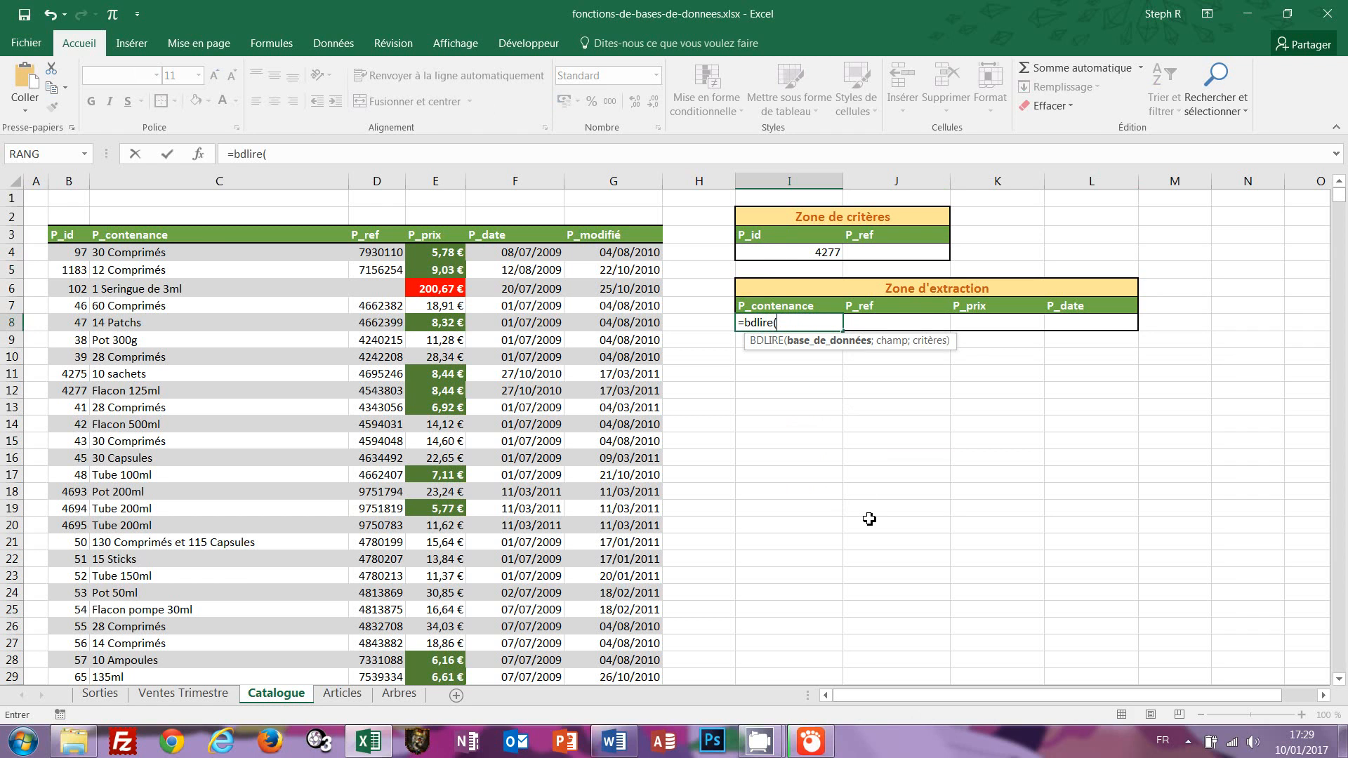
{"action": "type", "text": "tab"}
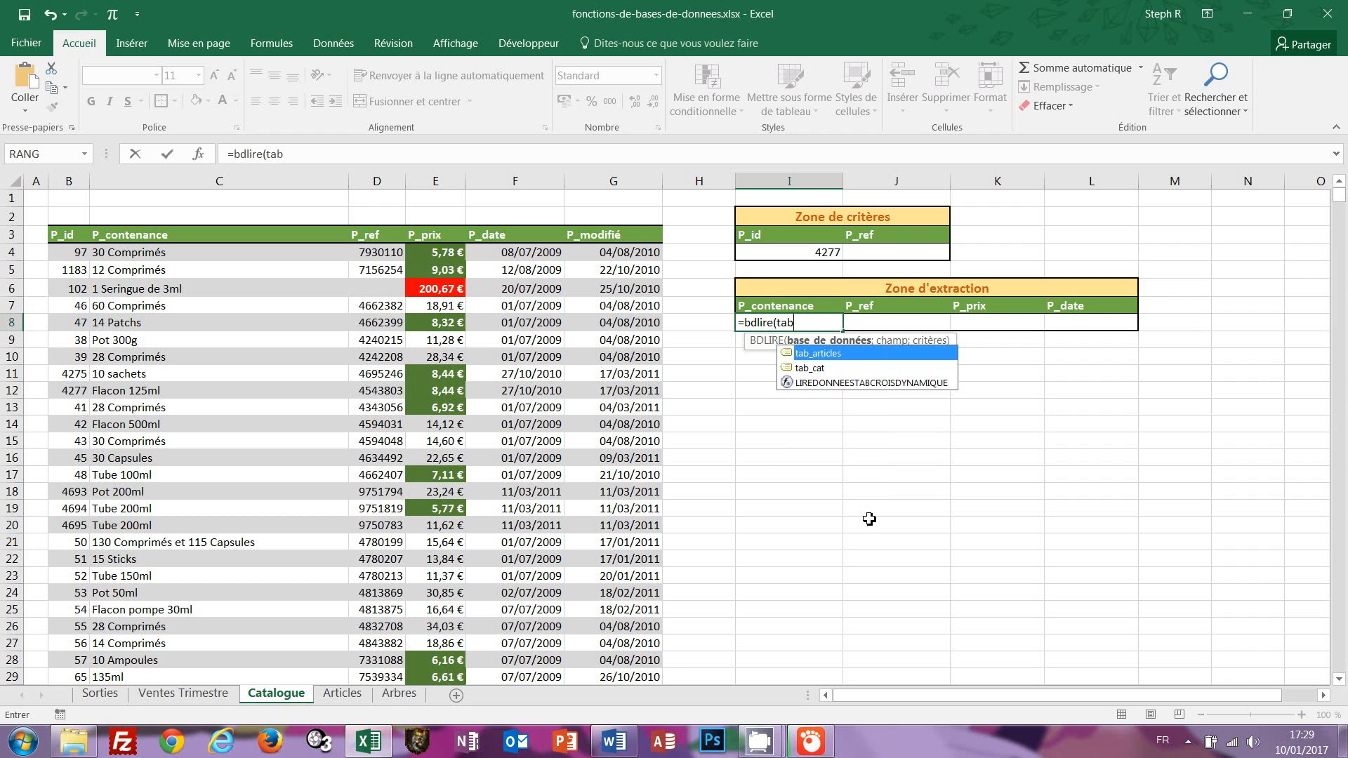
{"action": "type", "text": "_cat"}
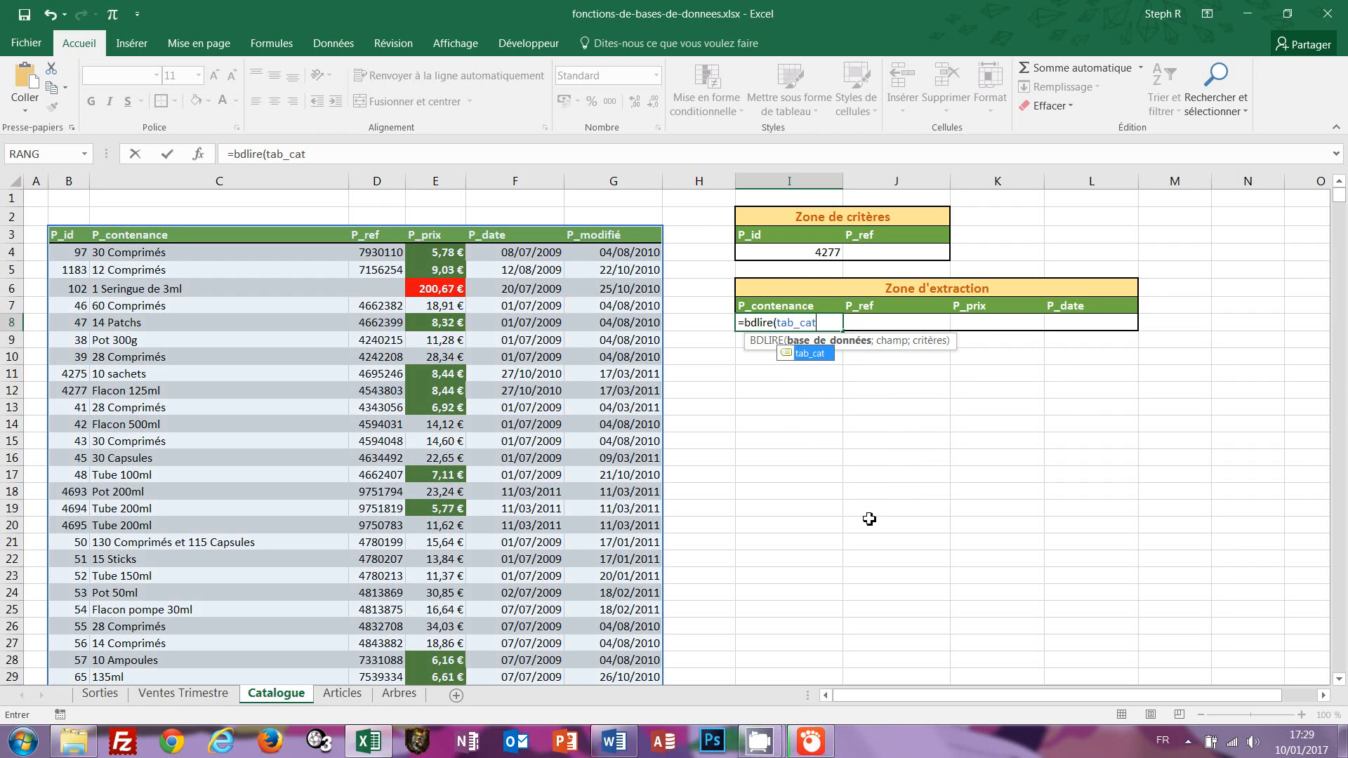
{"action": "type", "text": ";"}
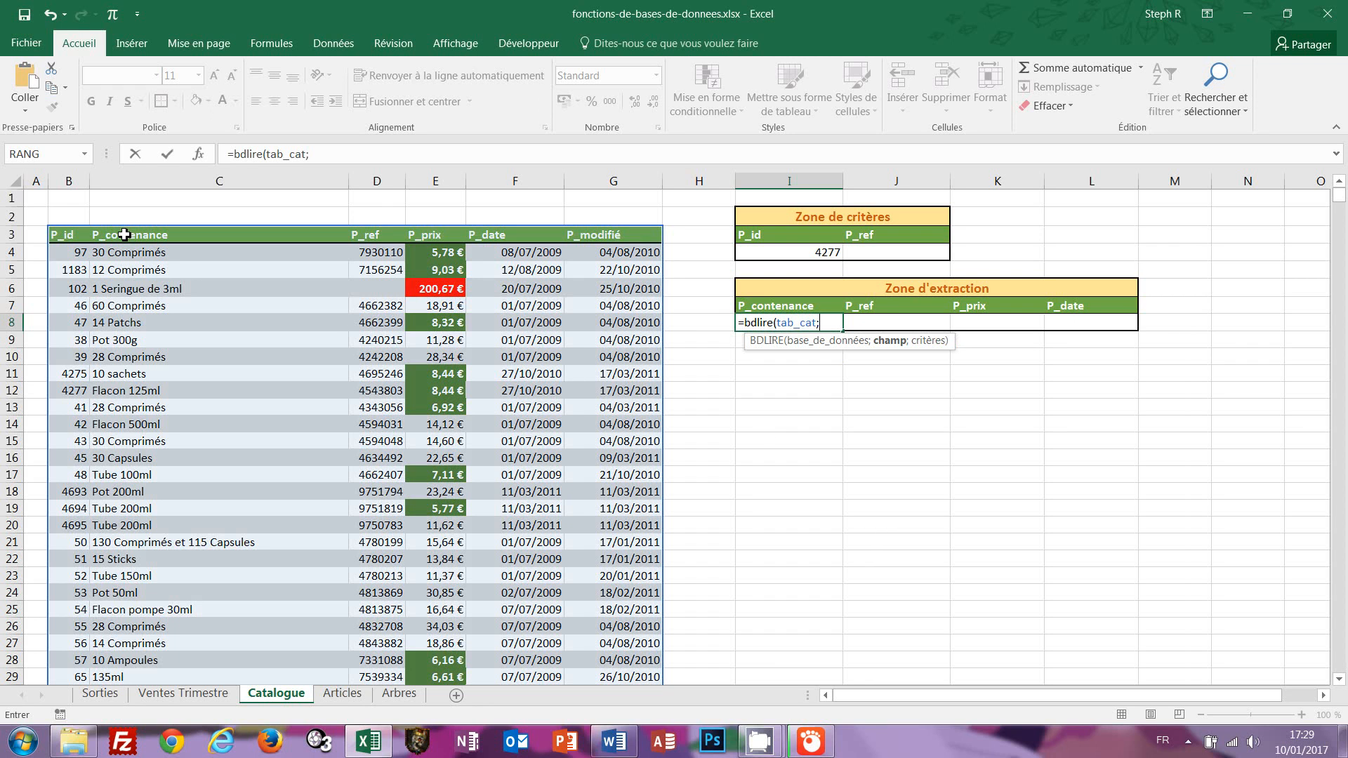
{"action": "left_click", "coordinate": [124, 234]}
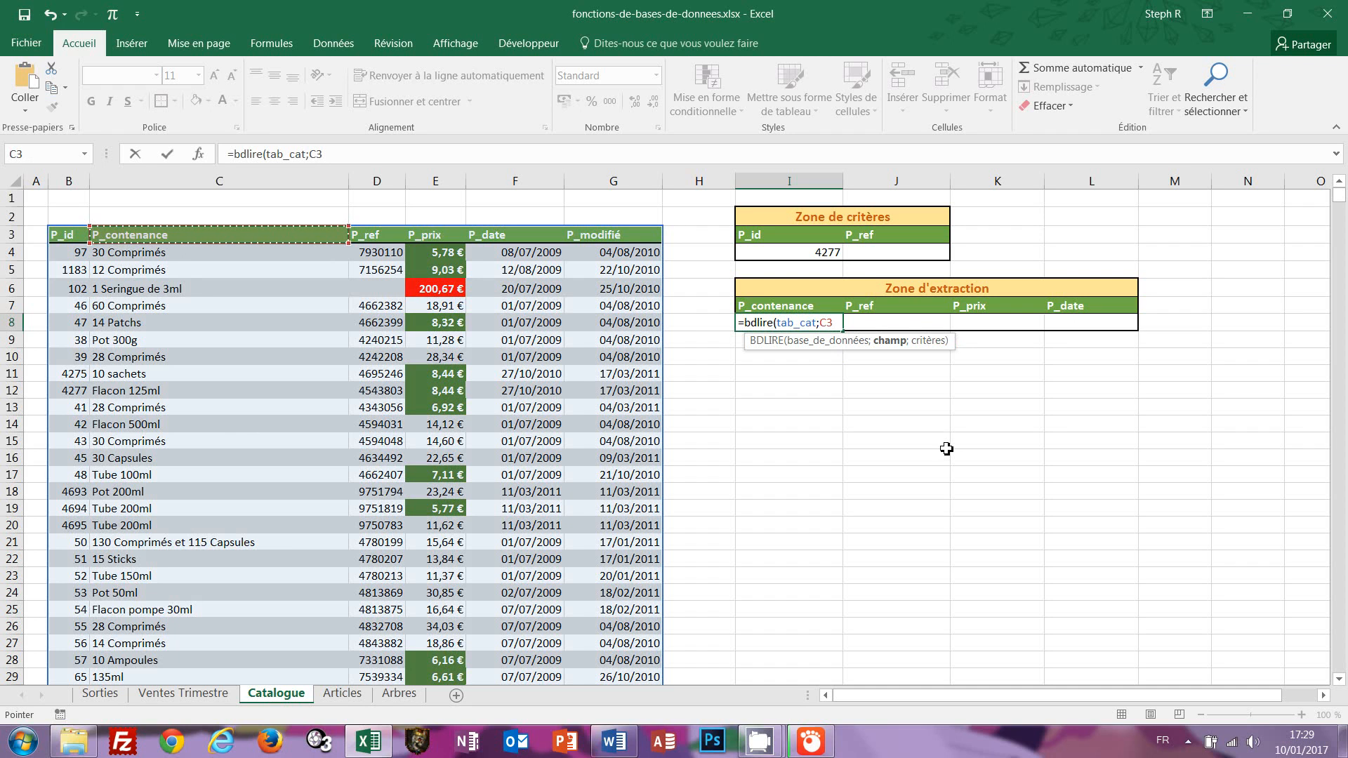
{"action": "type", "text": ";"}
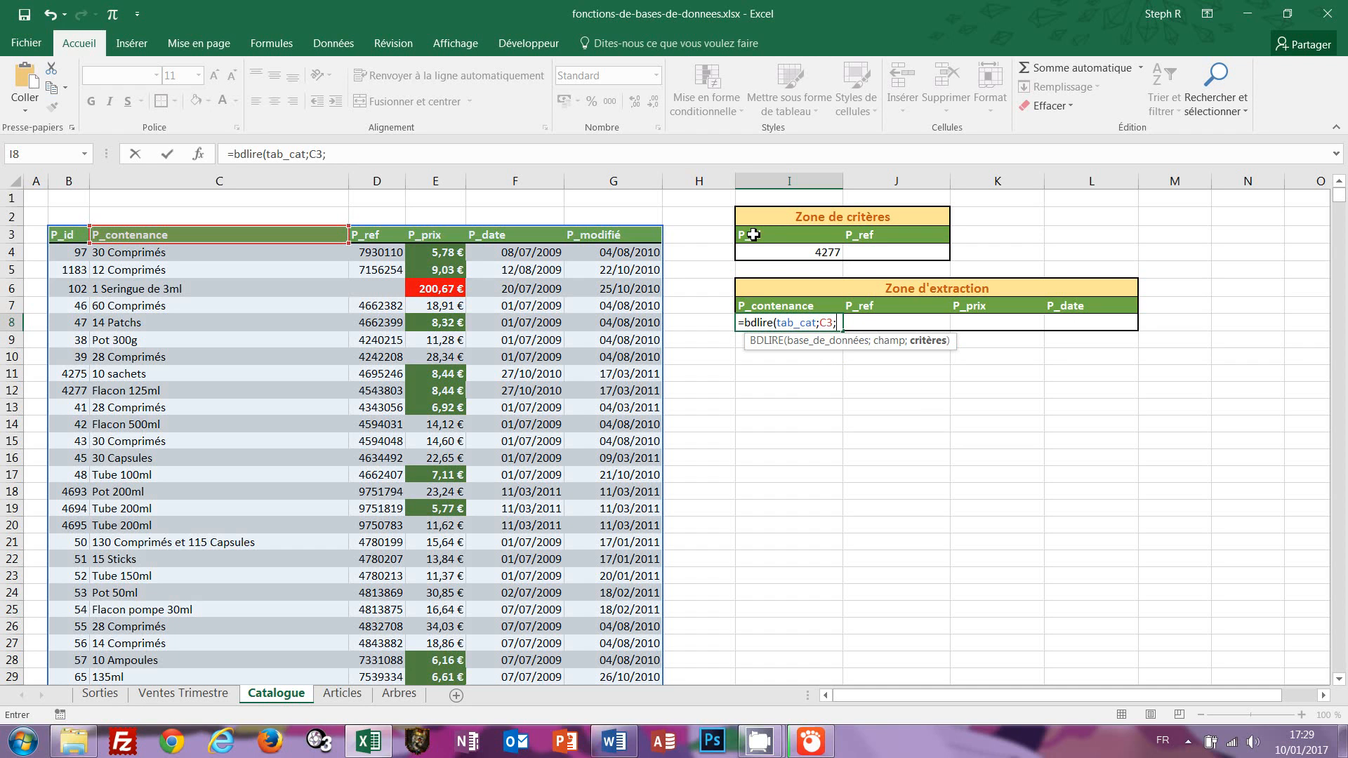
{"action": "left_click_drag", "start_coordinate": [753, 234], "coordinate": [780, 252]}
{"action": "left_click_drag", "start_coordinate": [887, 249], "coordinate": [909, 247]}
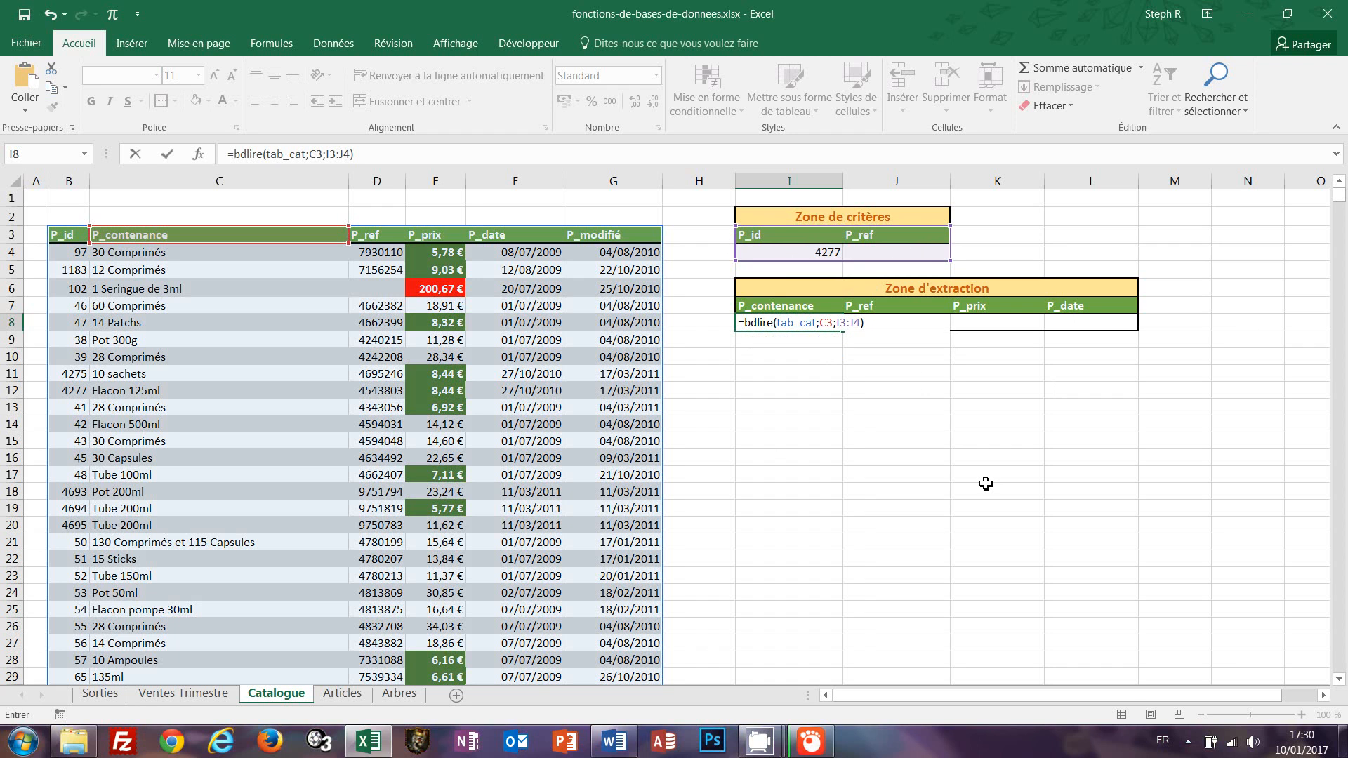
{"action": "key", "text": "ctrl+Return"}
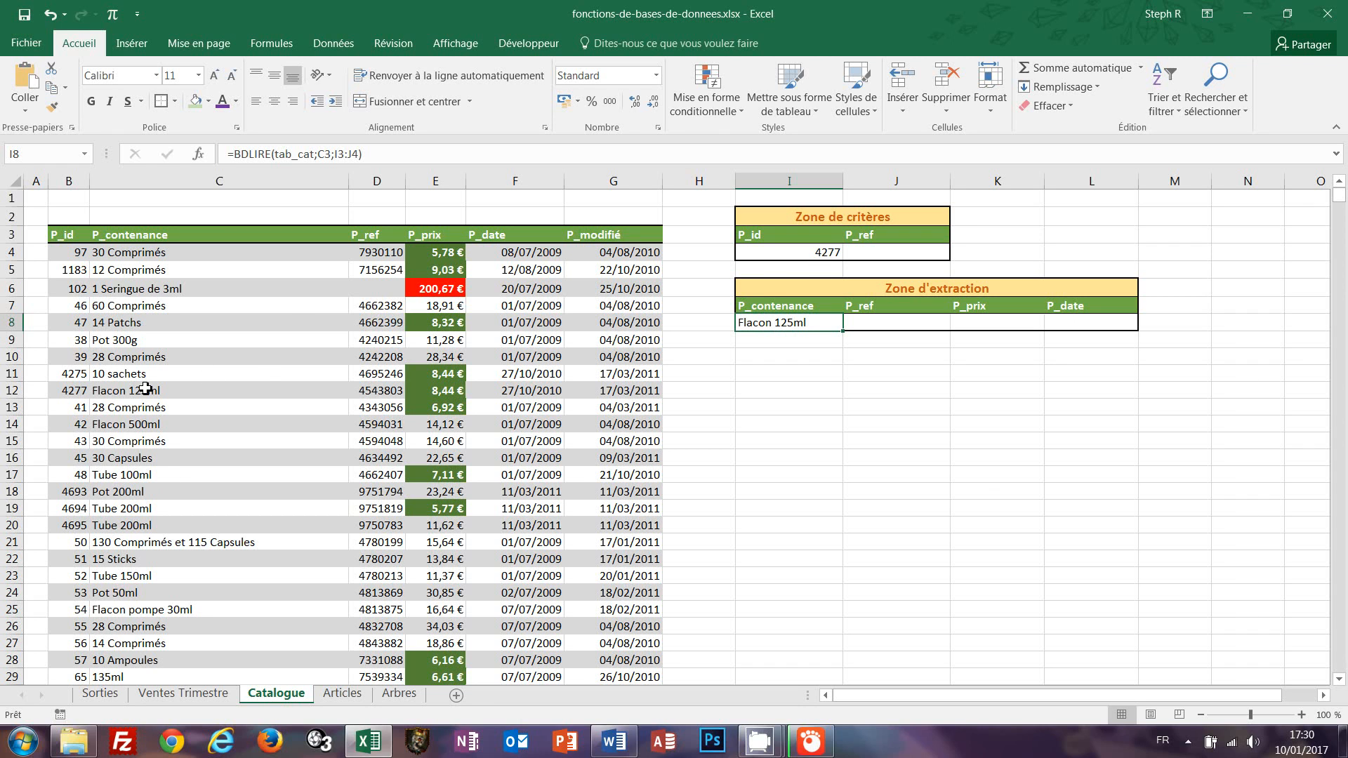
Copy the BDLIRE formula from I8 and enter it in J8 as =BDLIRE(tab_cat;D3;I3:J4) to extract P_ref.
{"action": "left_click", "coordinate": [373, 150]}
{"action": "left_click_drag", "start_coordinate": [360, 154], "coordinate": [217, 158]}
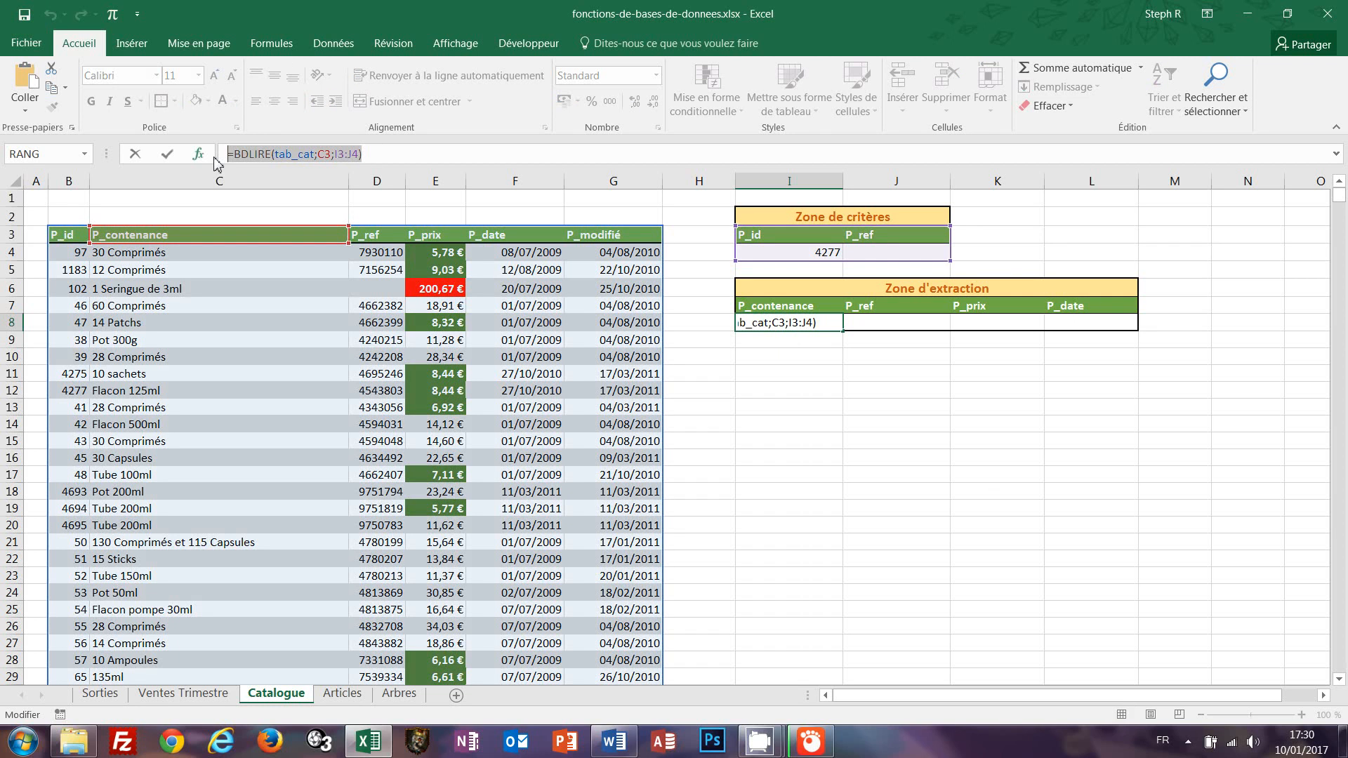
{"action": "key", "text": "Escape"}
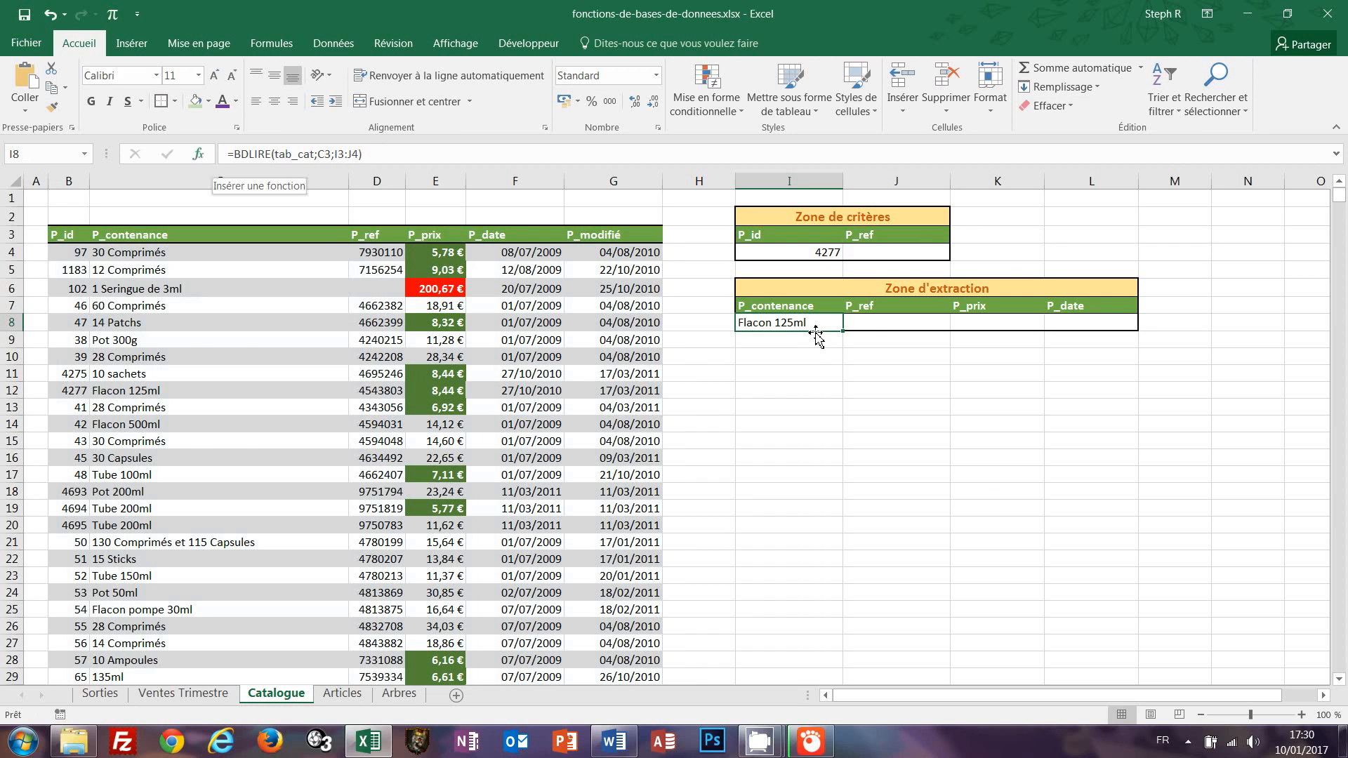
{"action": "left_click", "coordinate": [877, 325]}
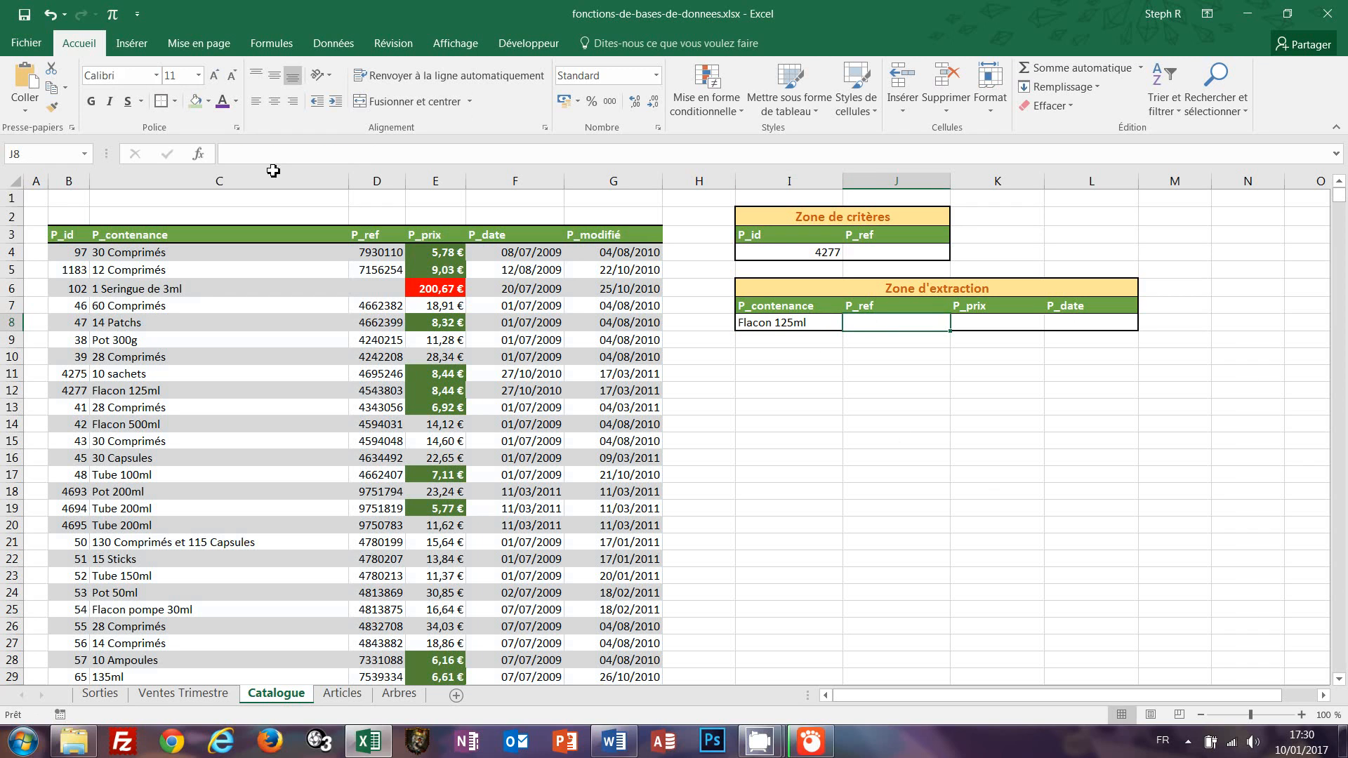
{"action": "left_click", "coordinate": [260, 154]}
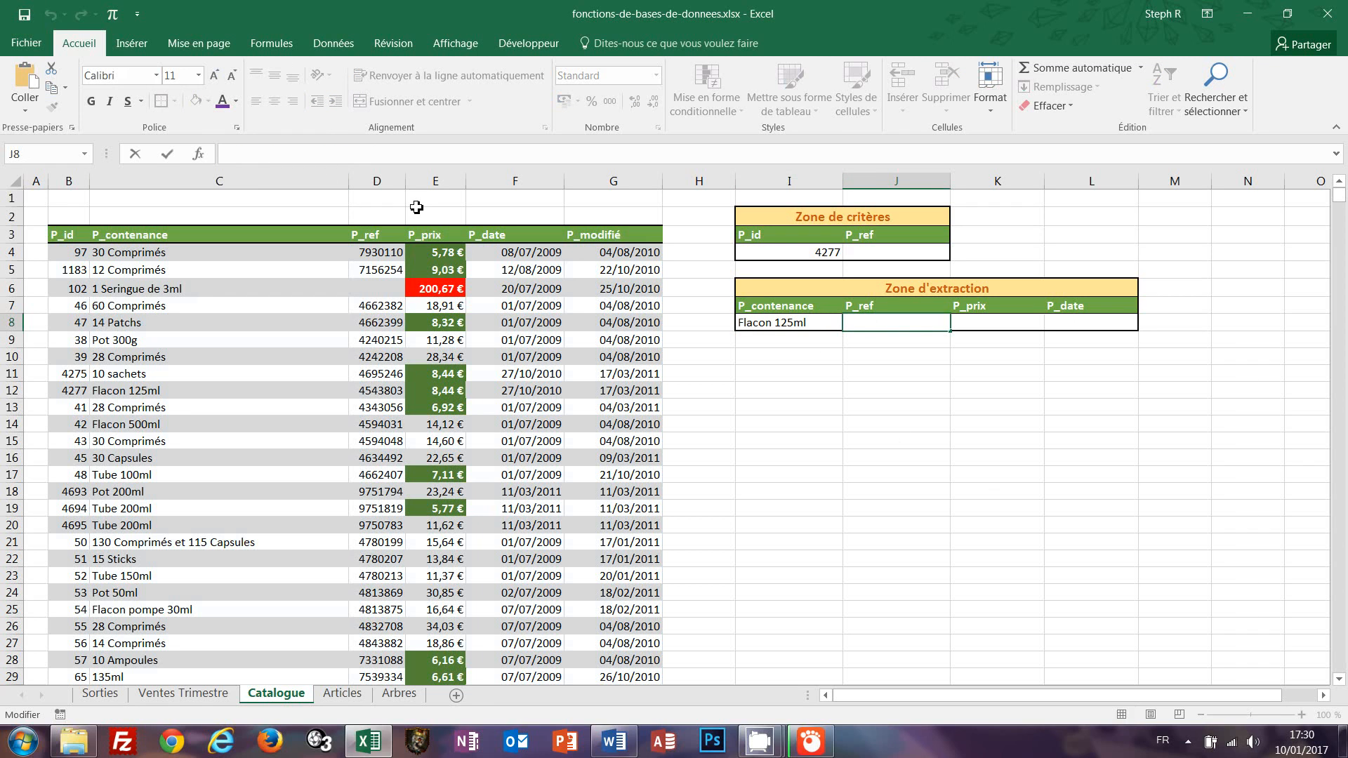
{"action": "key", "text": "ctrl+v"}
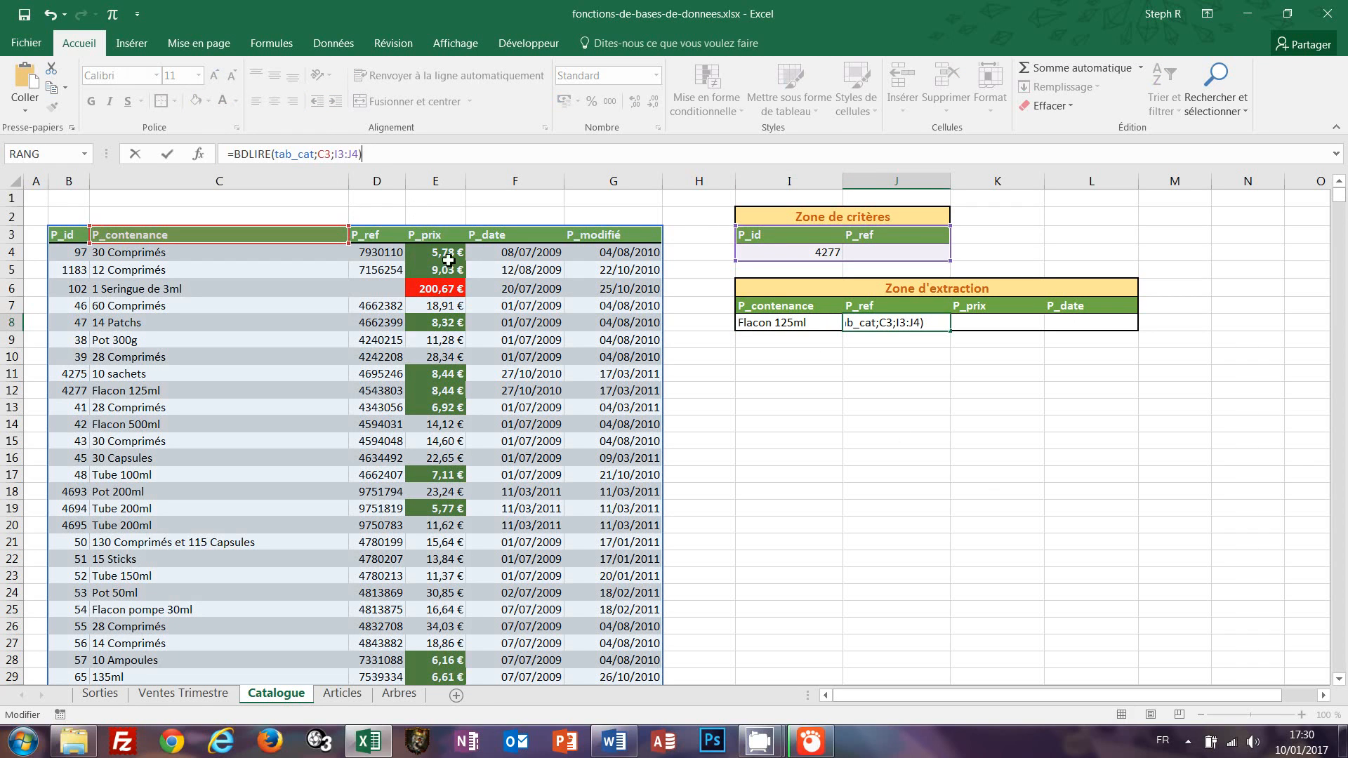
{"action": "double_click", "coordinate": [324, 154]}
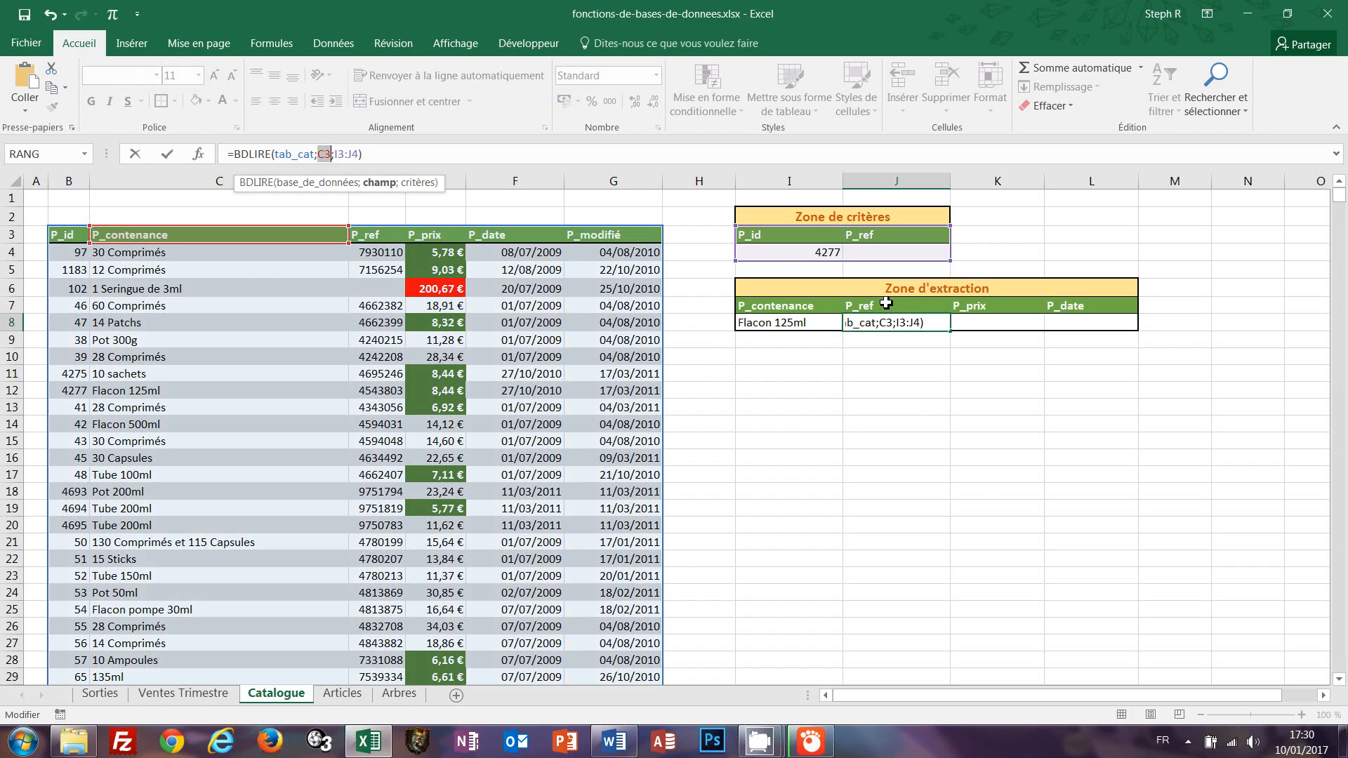
{"action": "left_click", "coordinate": [370, 236]}
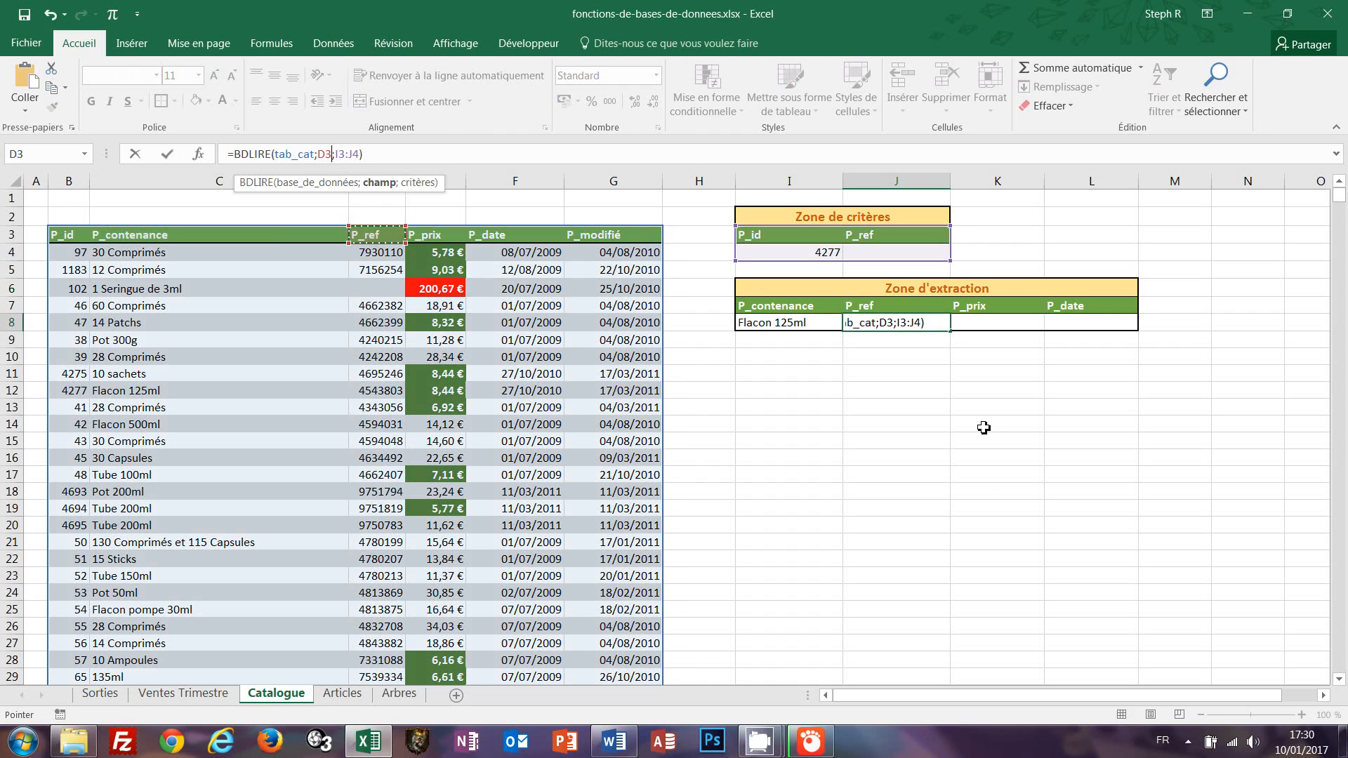
{"action": "key", "text": "ctrl+Return"}
Paste the copied formula into K8 and change its field to E3, giving =BDLIRE(tab_cat;E3;I3:J4) for P_prix.
{"action": "left_click", "coordinate": [983, 322]}
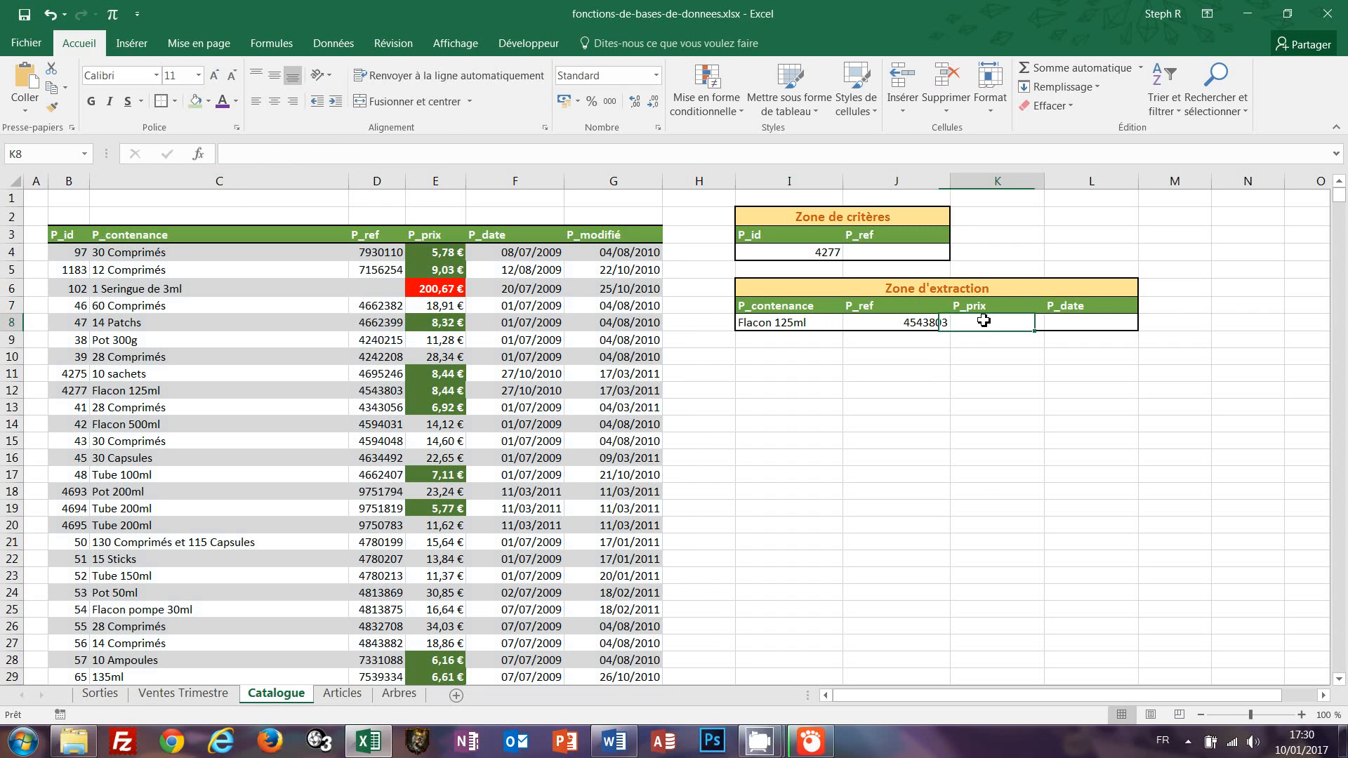
{"action": "left_click", "coordinate": [286, 156]}
{"action": "key", "text": "ctrl+v"}
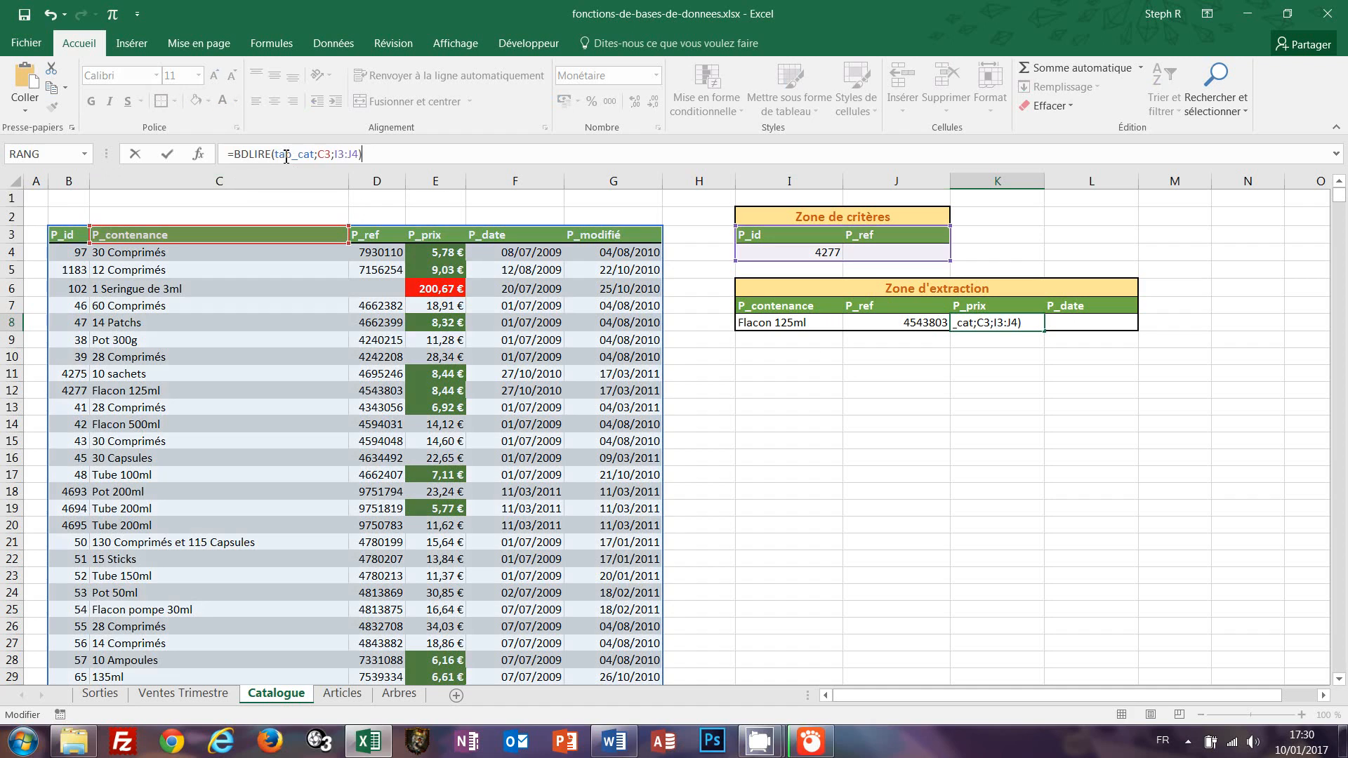
{"action": "left_click_drag", "start_coordinate": [318, 156], "coordinate": [329, 155]}
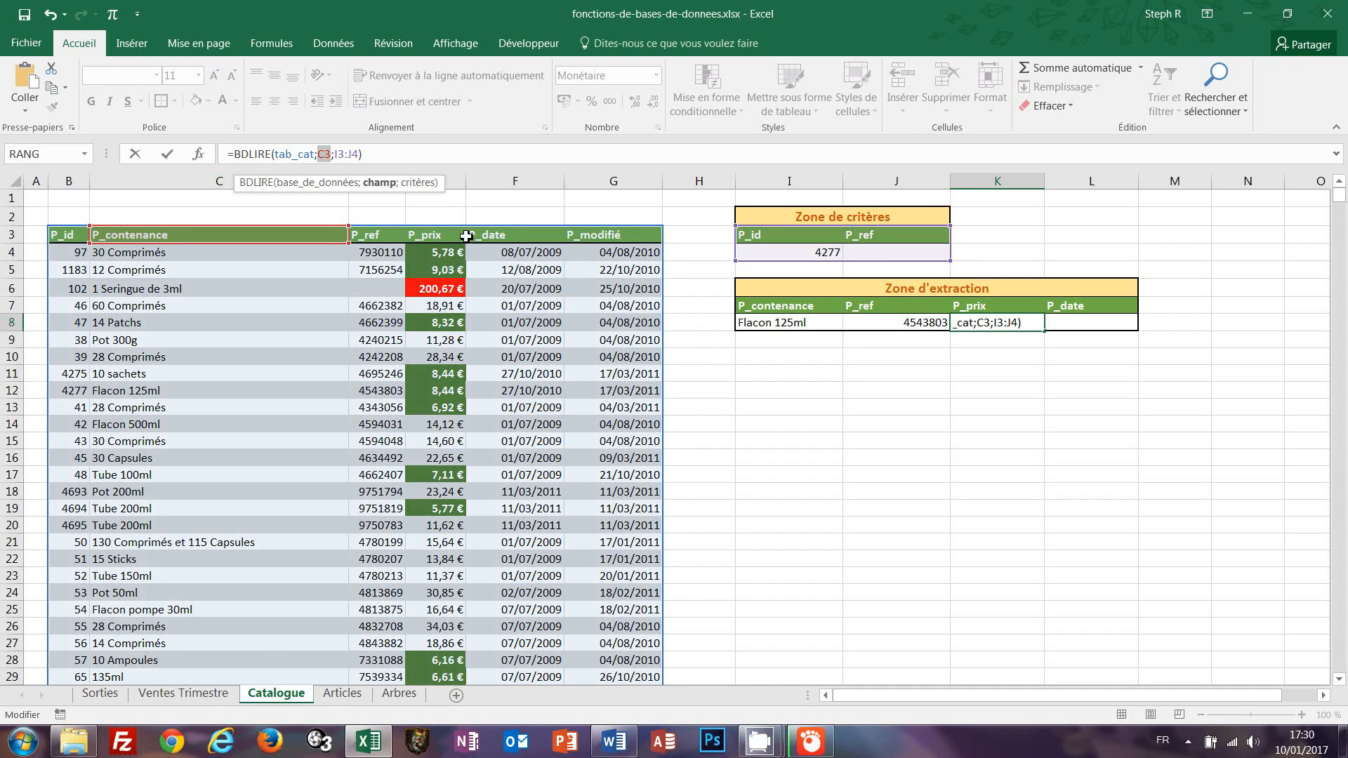
{"action": "left_click", "coordinate": [443, 239]}
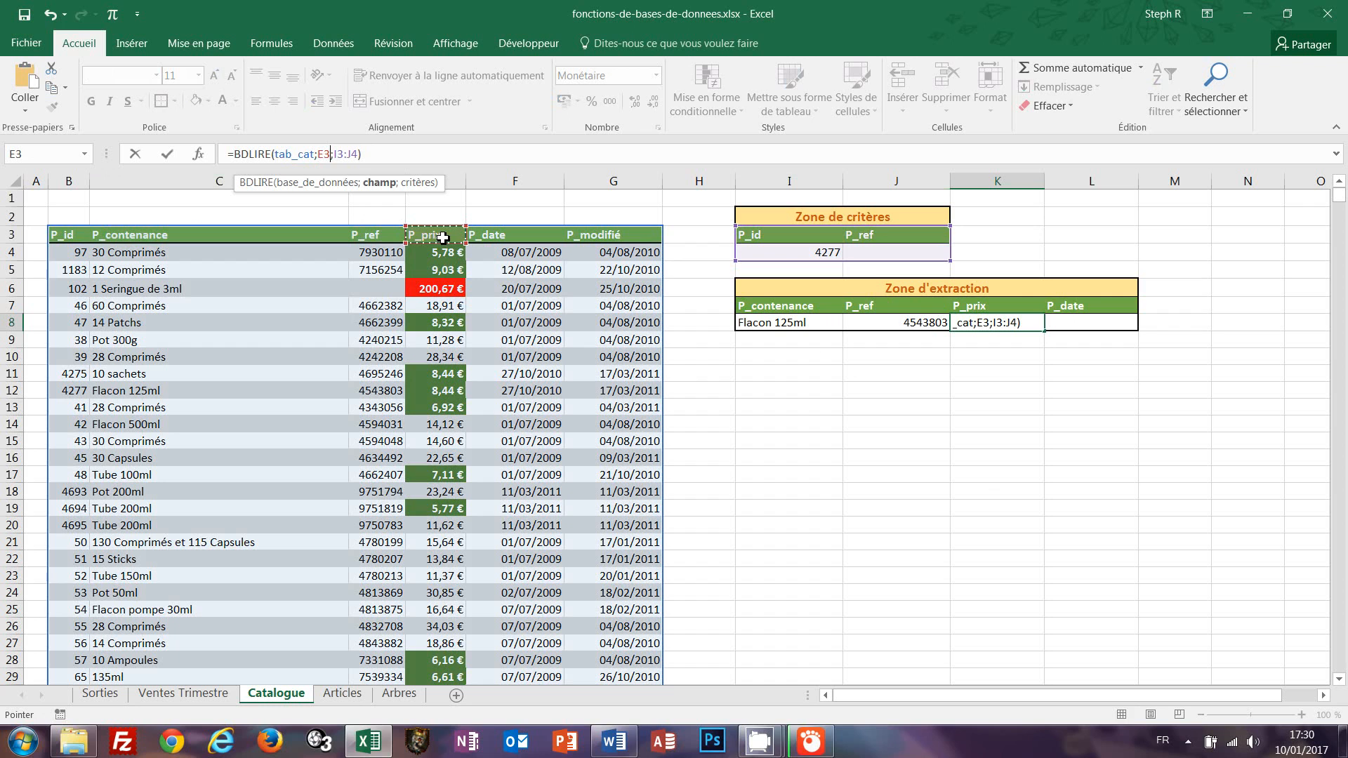
{"action": "key", "text": "ctrl+Return"}
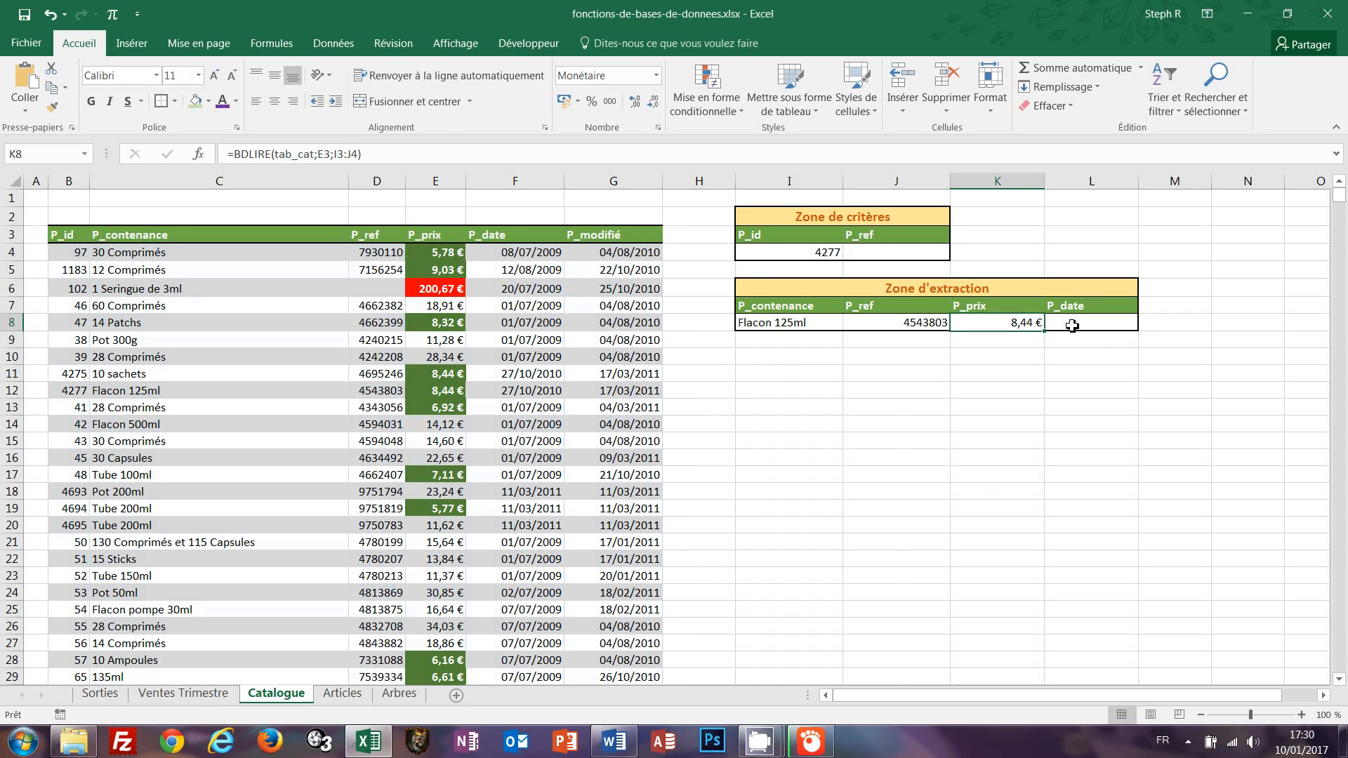
Paste the copied formula into L8 and change its field to F3, giving =BDLIRE(tab_cat;F3;I3:J4) for P_date.
{"action": "left_click", "coordinate": [1072, 325]}
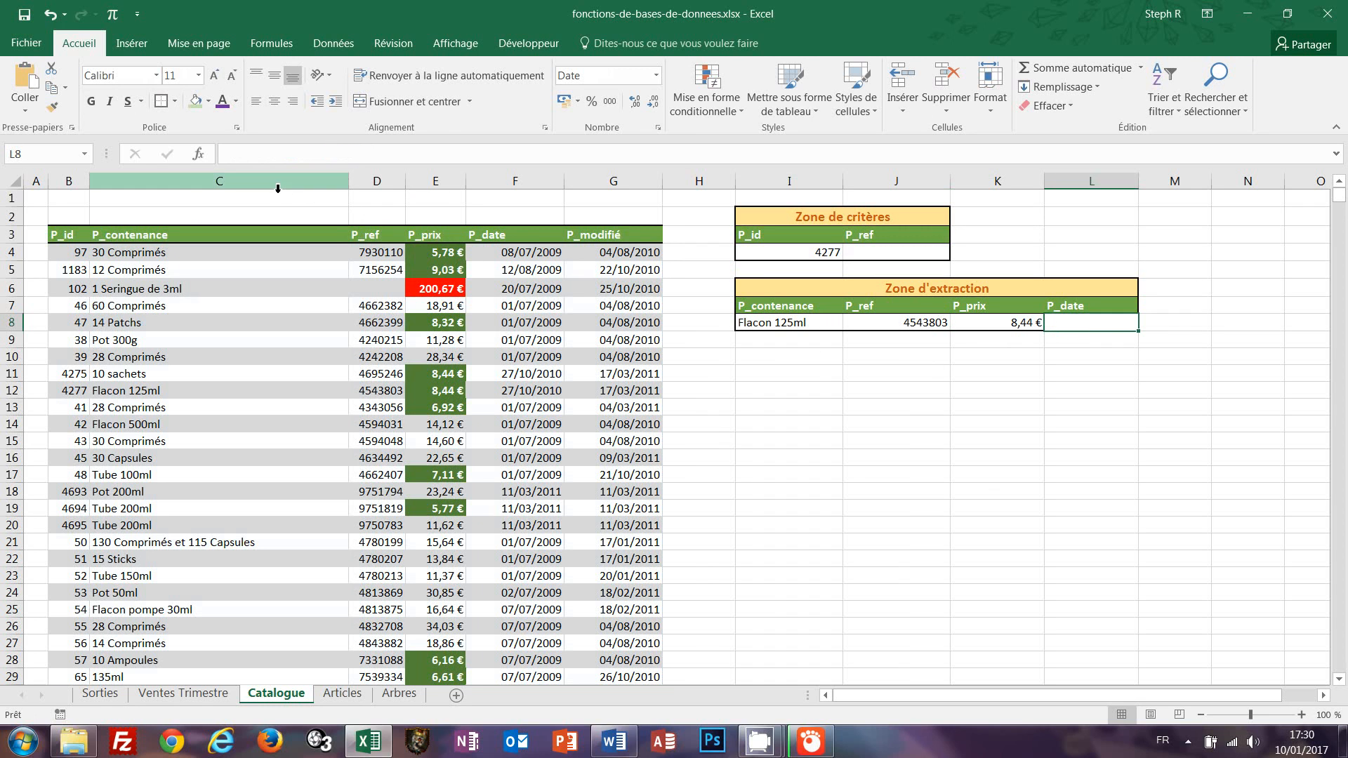
{"action": "left_click", "coordinate": [251, 154]}
{"action": "key", "text": "ctrl+v"}
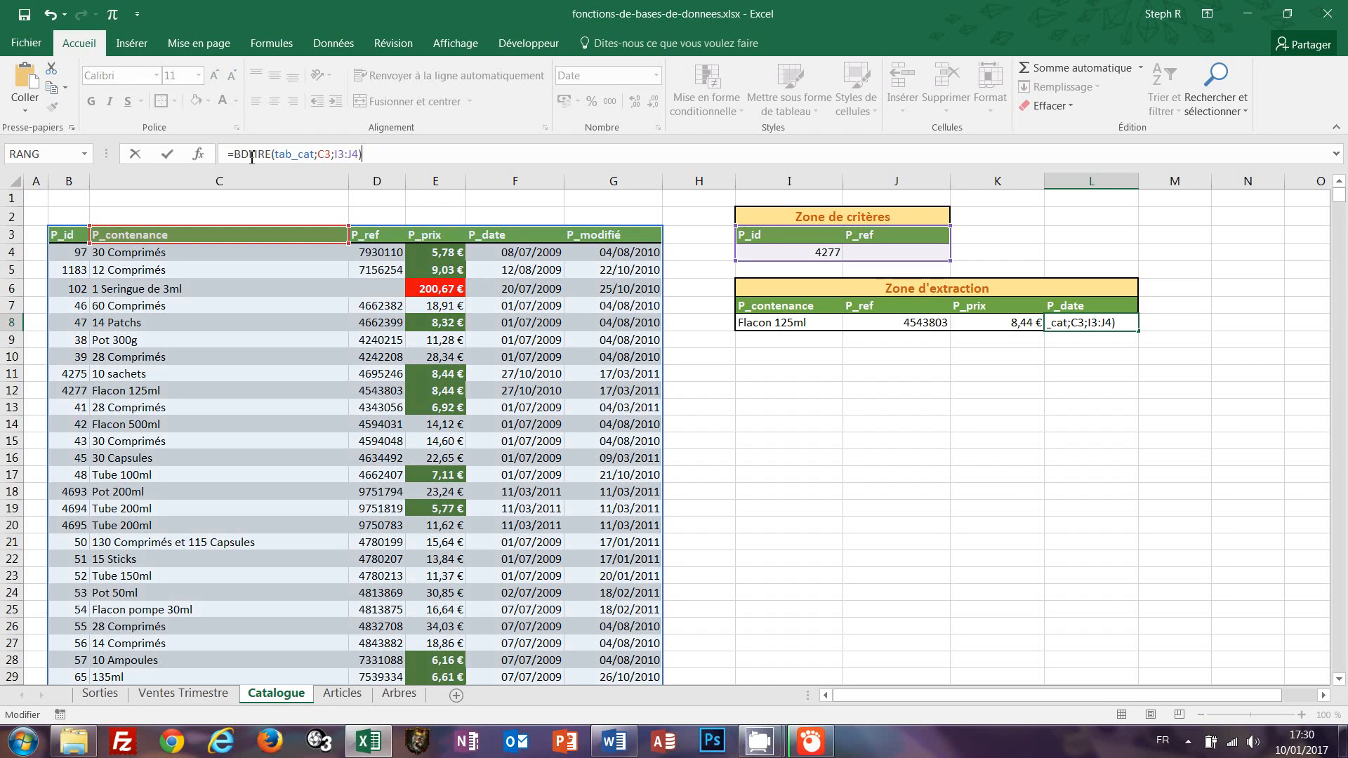
{"action": "double_click", "coordinate": [322, 155]}
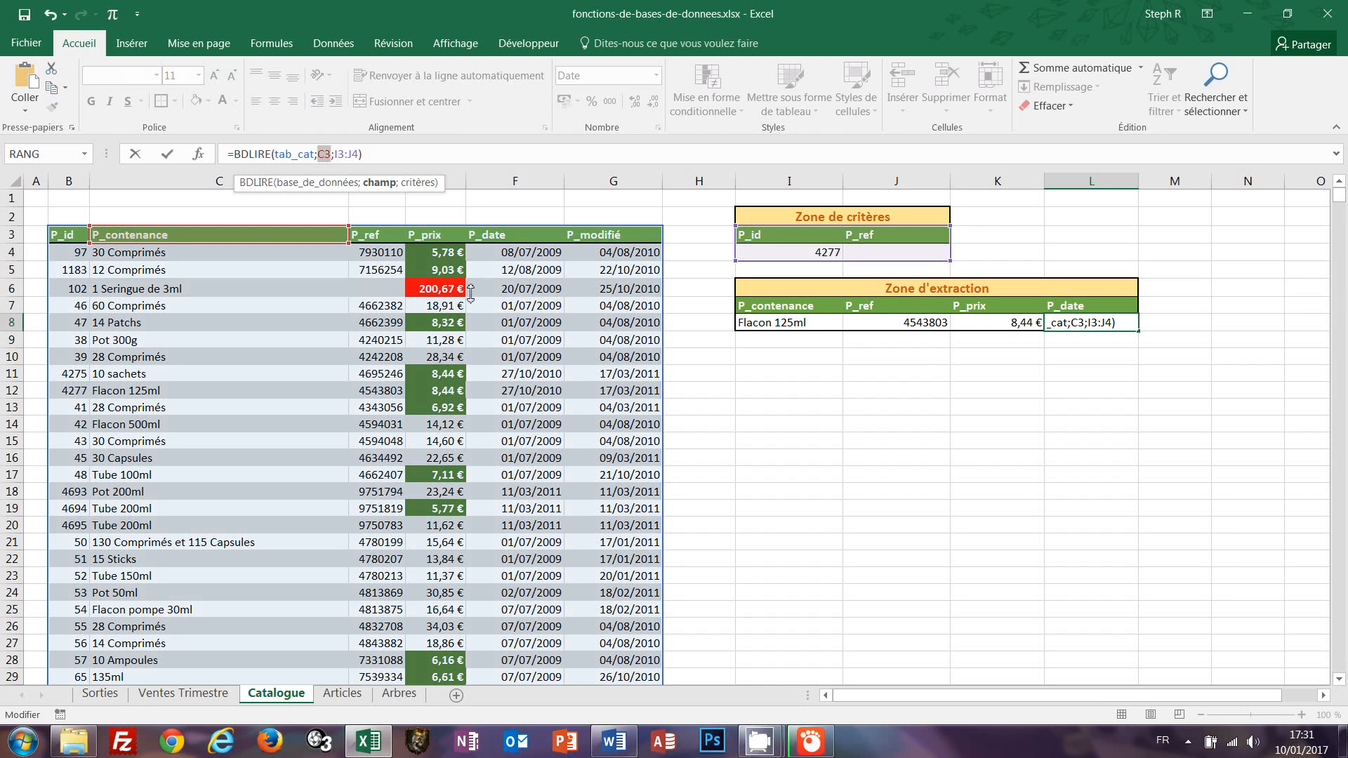
{"action": "left_click", "coordinate": [509, 236]}
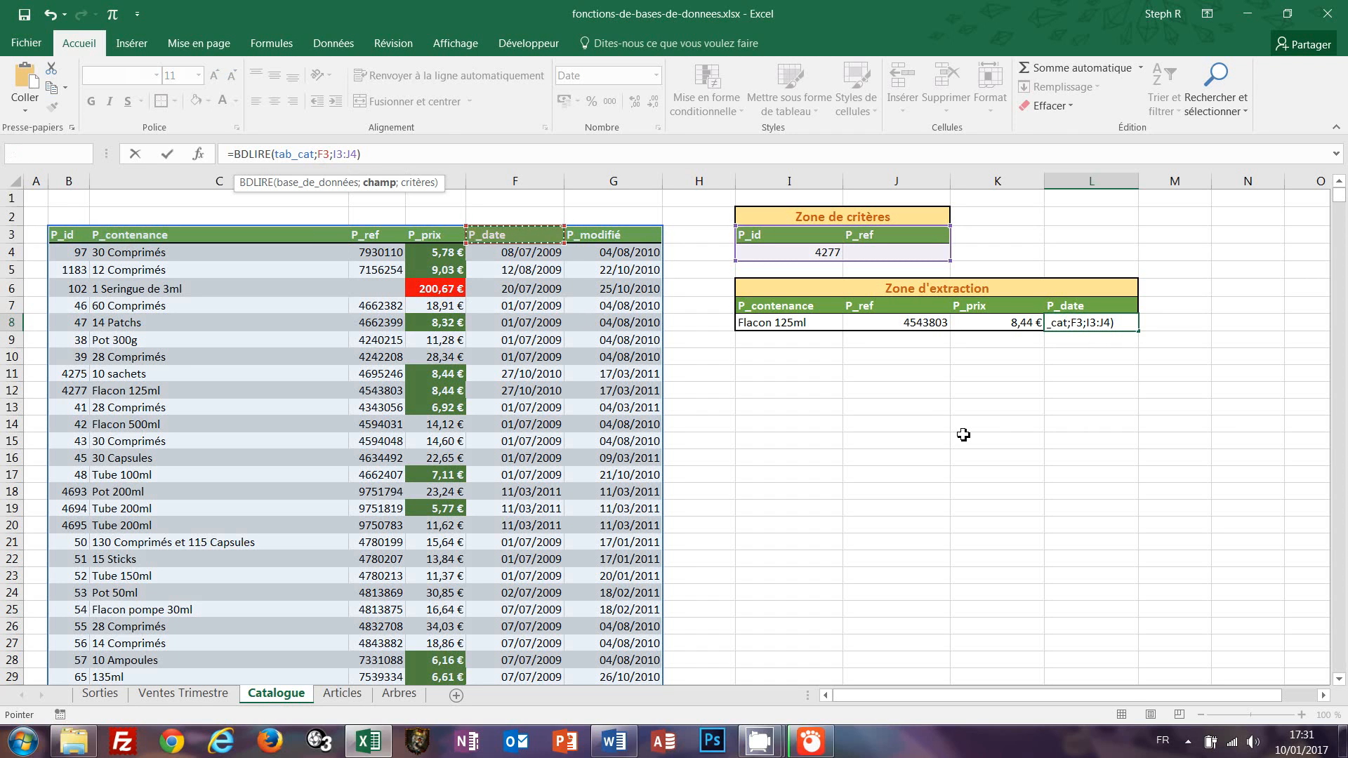
{"action": "key", "text": "ctrl+Return"}
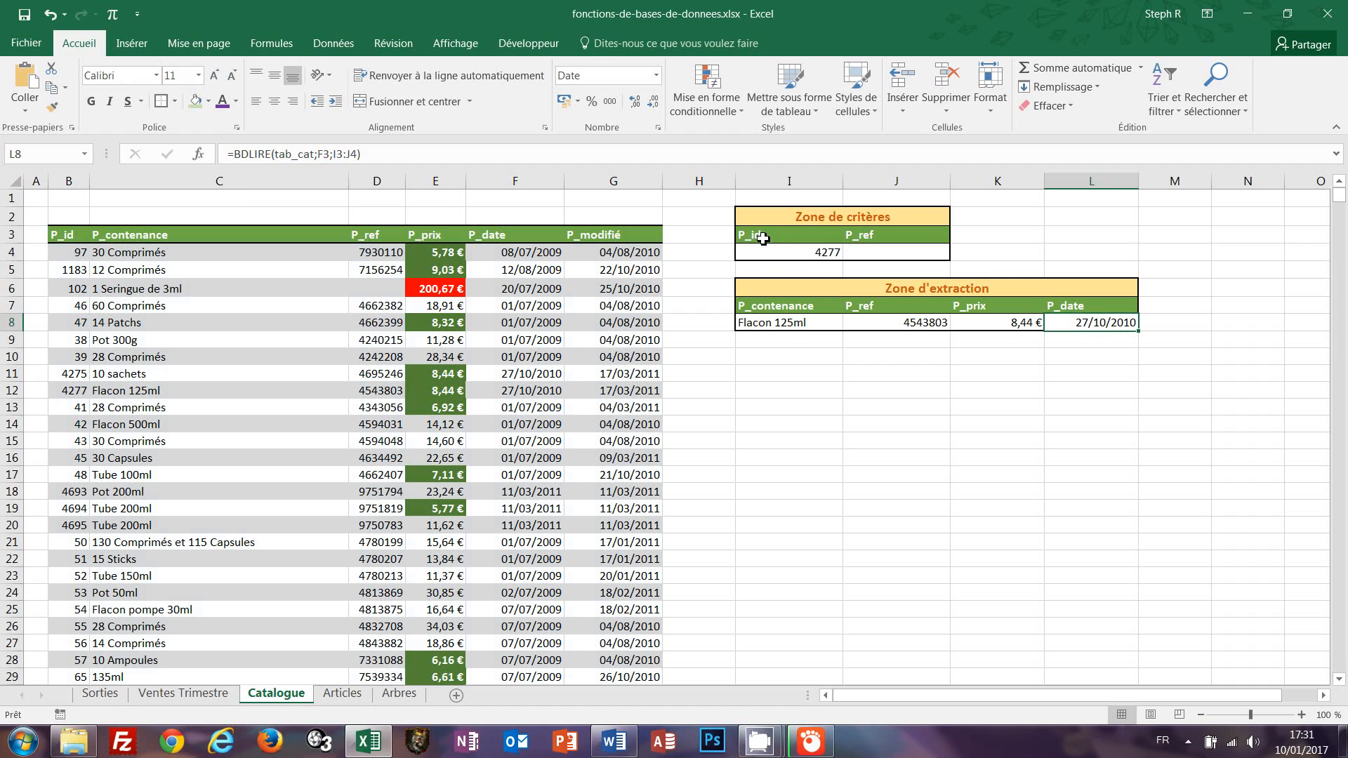
Test the extraction with another article by entering P_id 4694 in I4 of the criteria zone.
{"action": "left_click", "coordinate": [839, 373]}
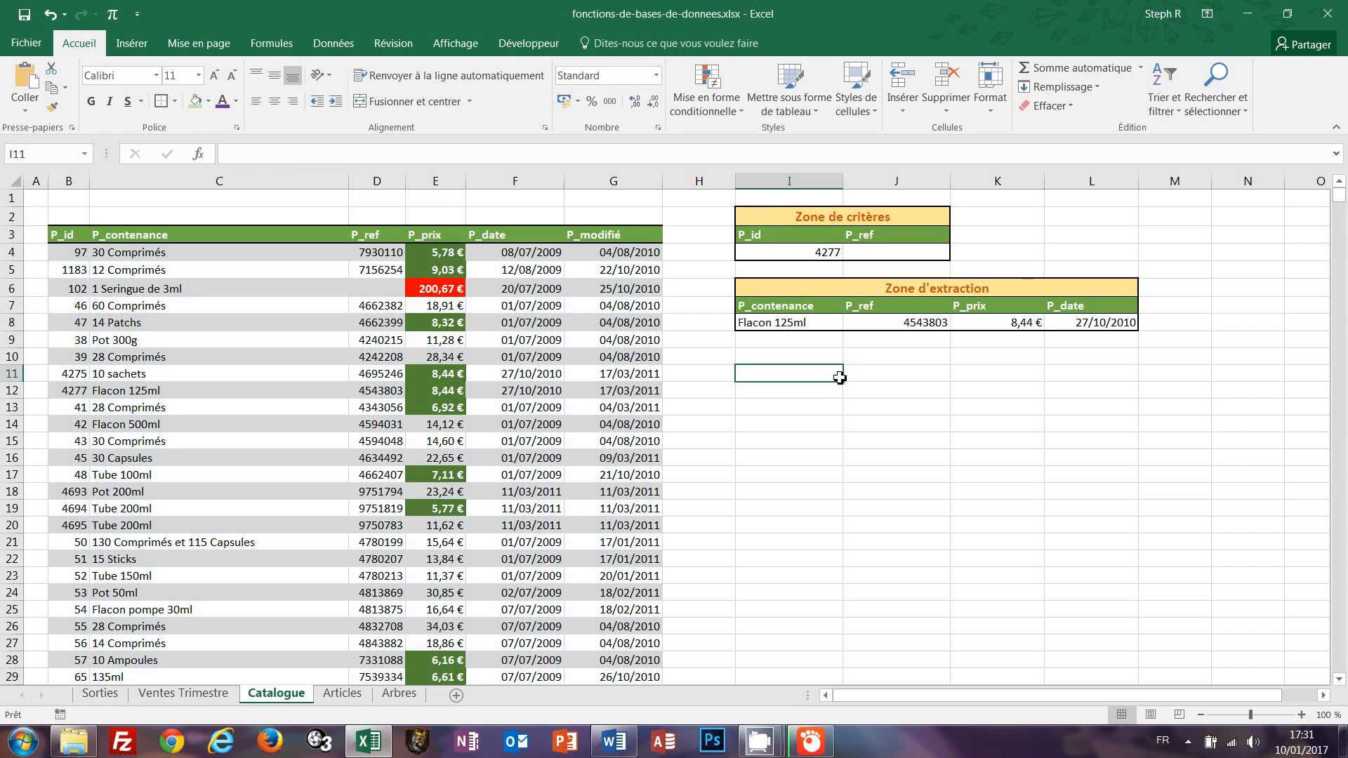
{"action": "left_click", "coordinate": [785, 322]}
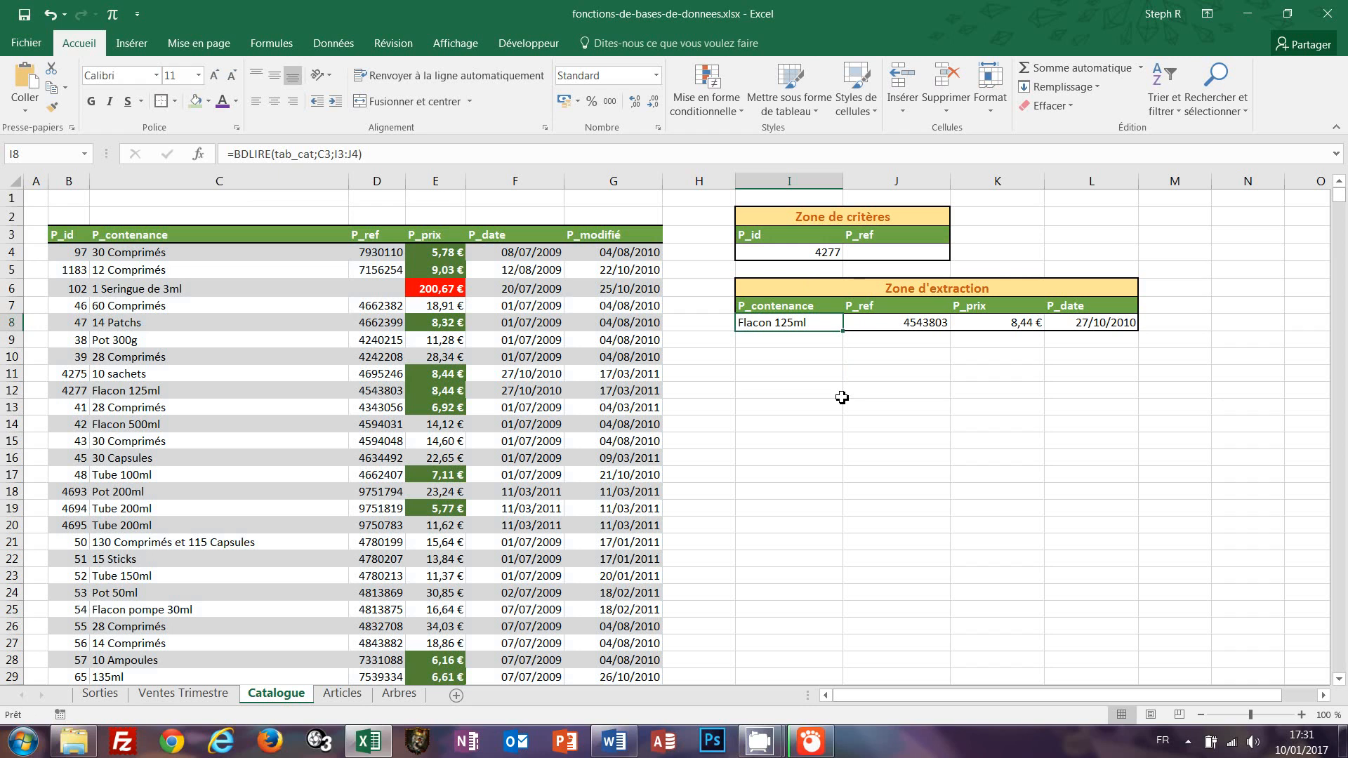
{"action": "left_click", "coordinate": [822, 253]}
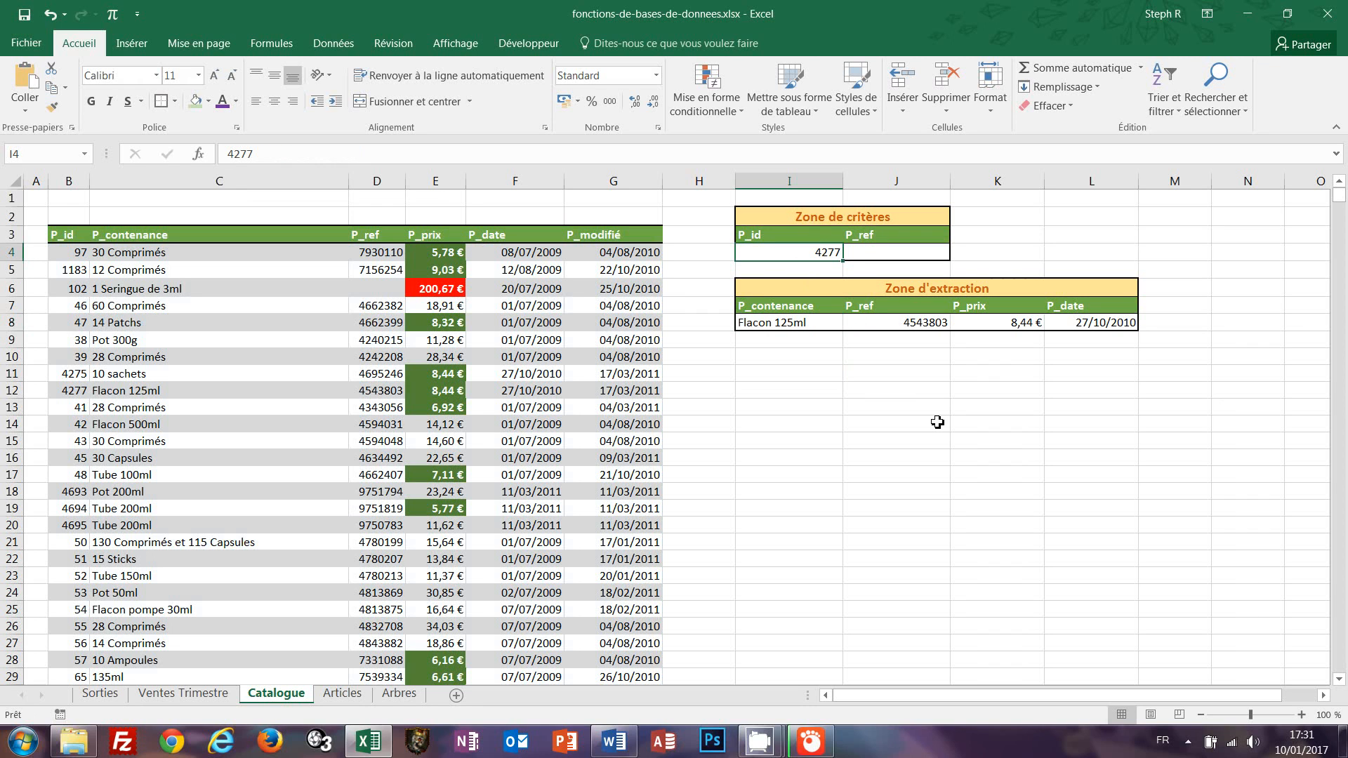
{"action": "type", "text": "46"}
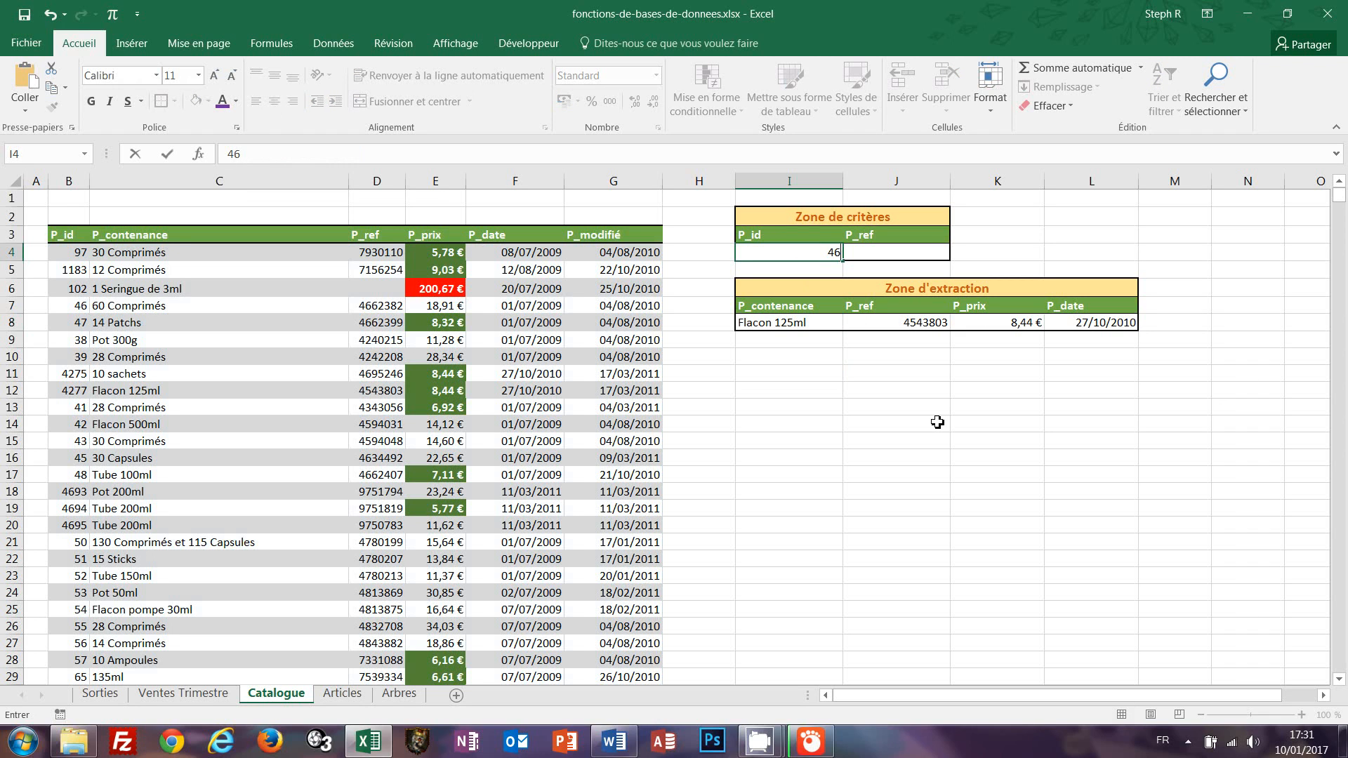
{"action": "type", "text": "94"}
{"action": "key", "text": "Return"}
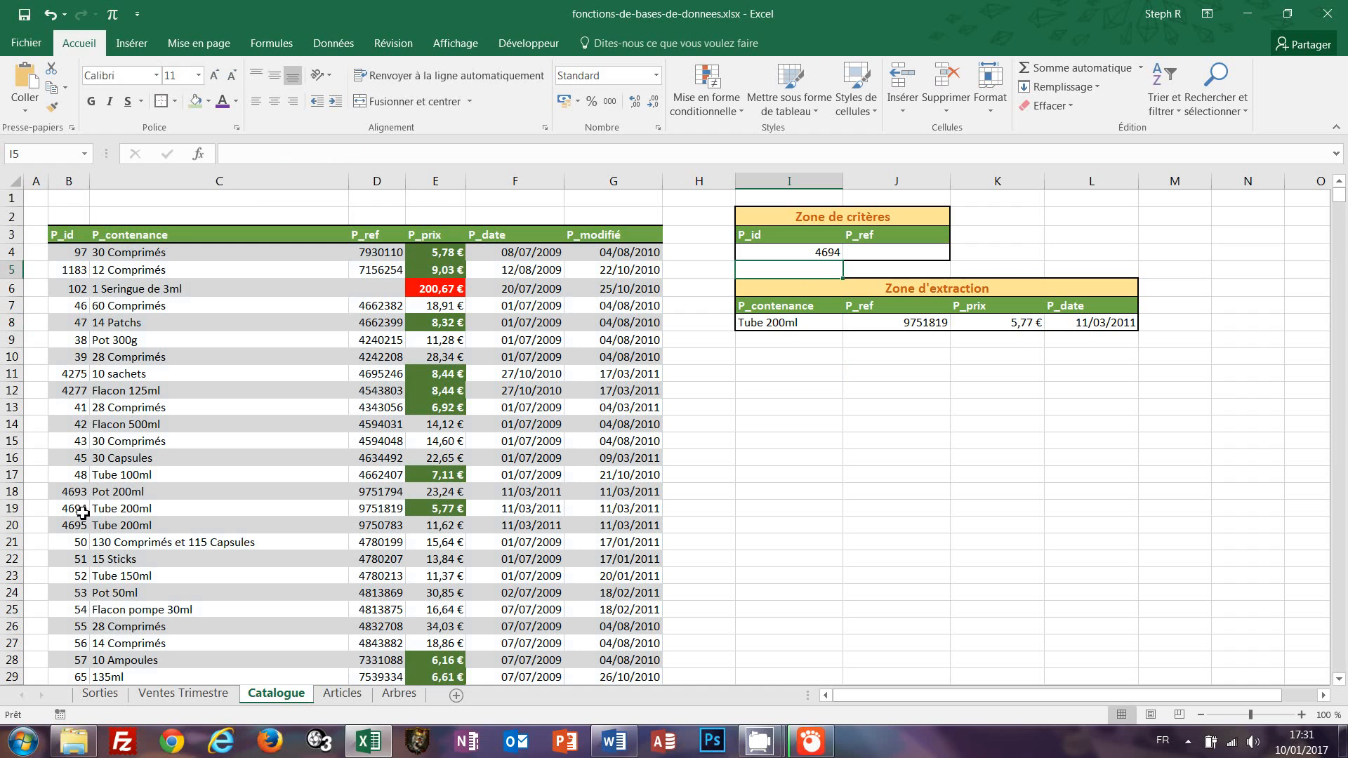
Clear the P_id criterion in I4 and copy the P_ref 9751819 from D19 into J4 as the criterion.
{"action": "left_click", "coordinate": [822, 254]}
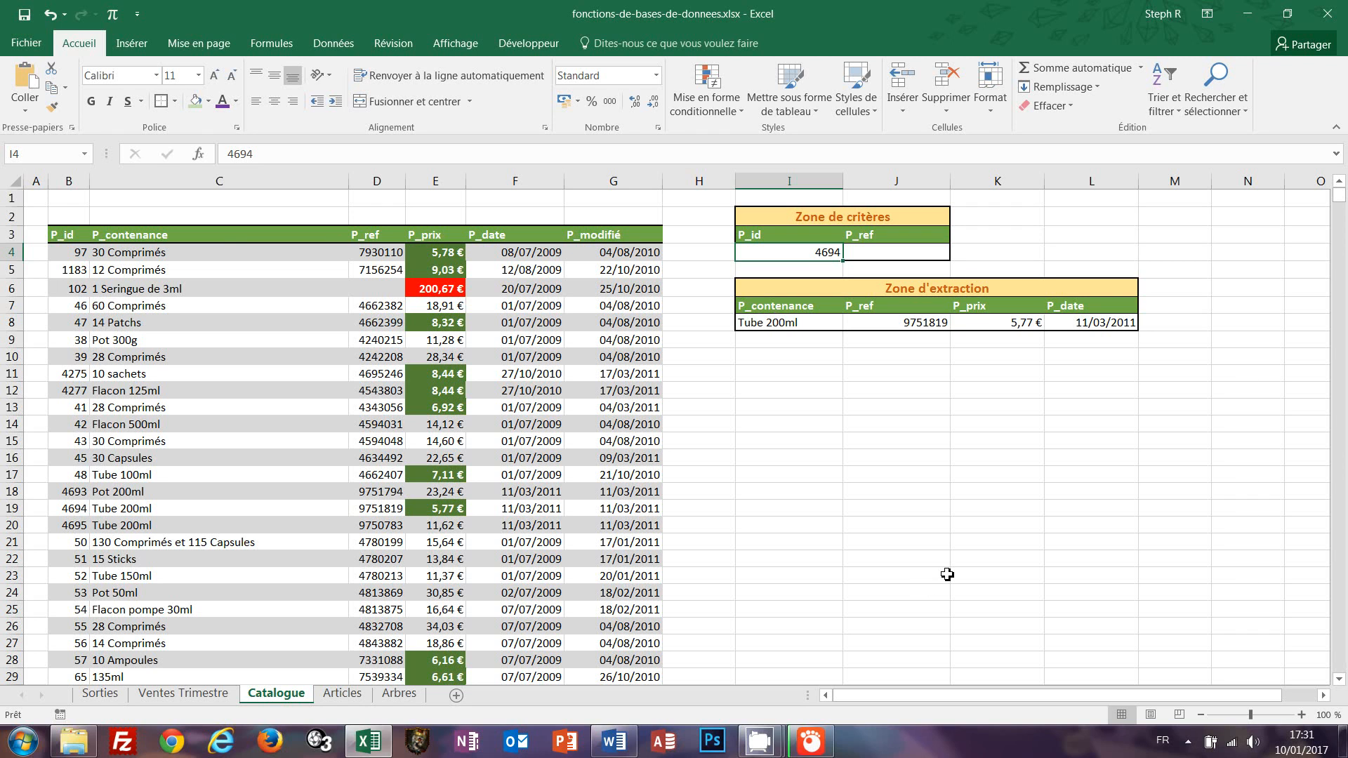
{"action": "key", "text": "Delete"}
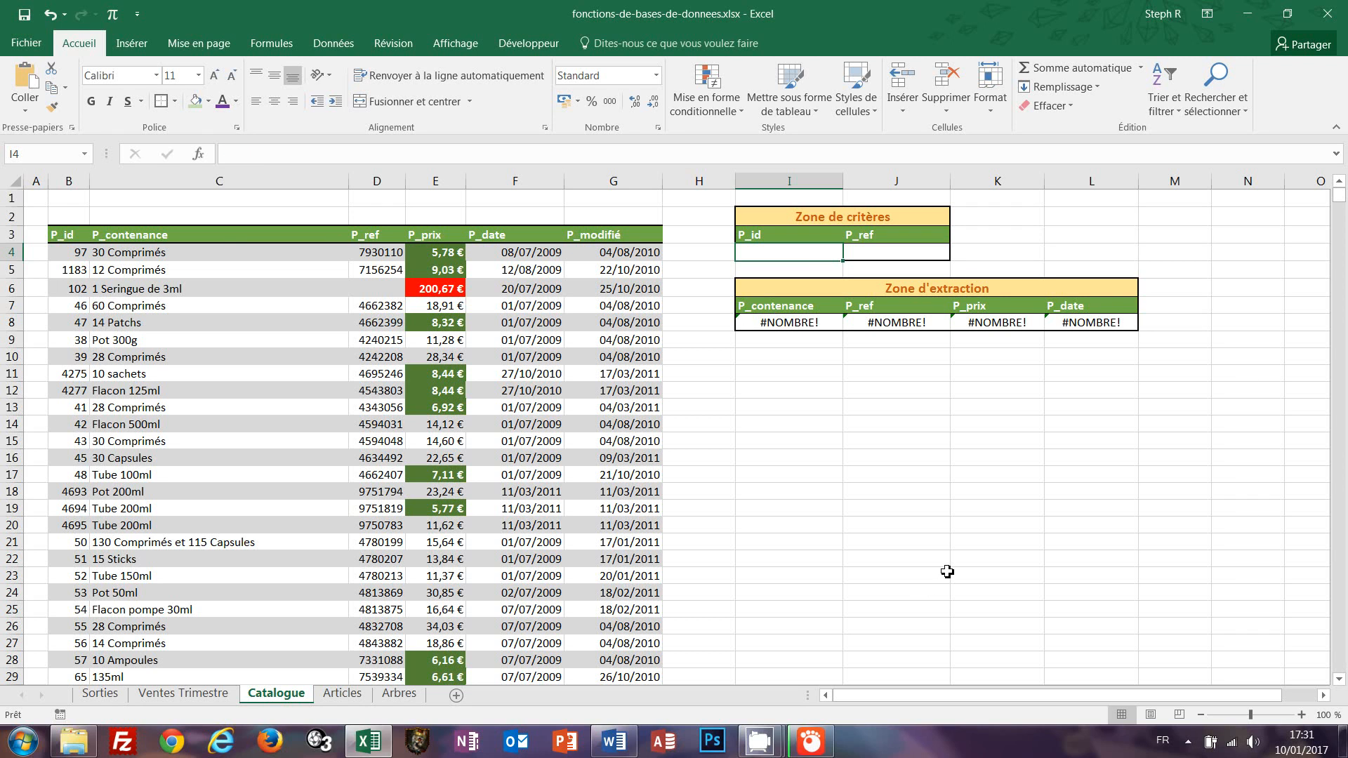
{"action": "left_click", "coordinate": [874, 256]}
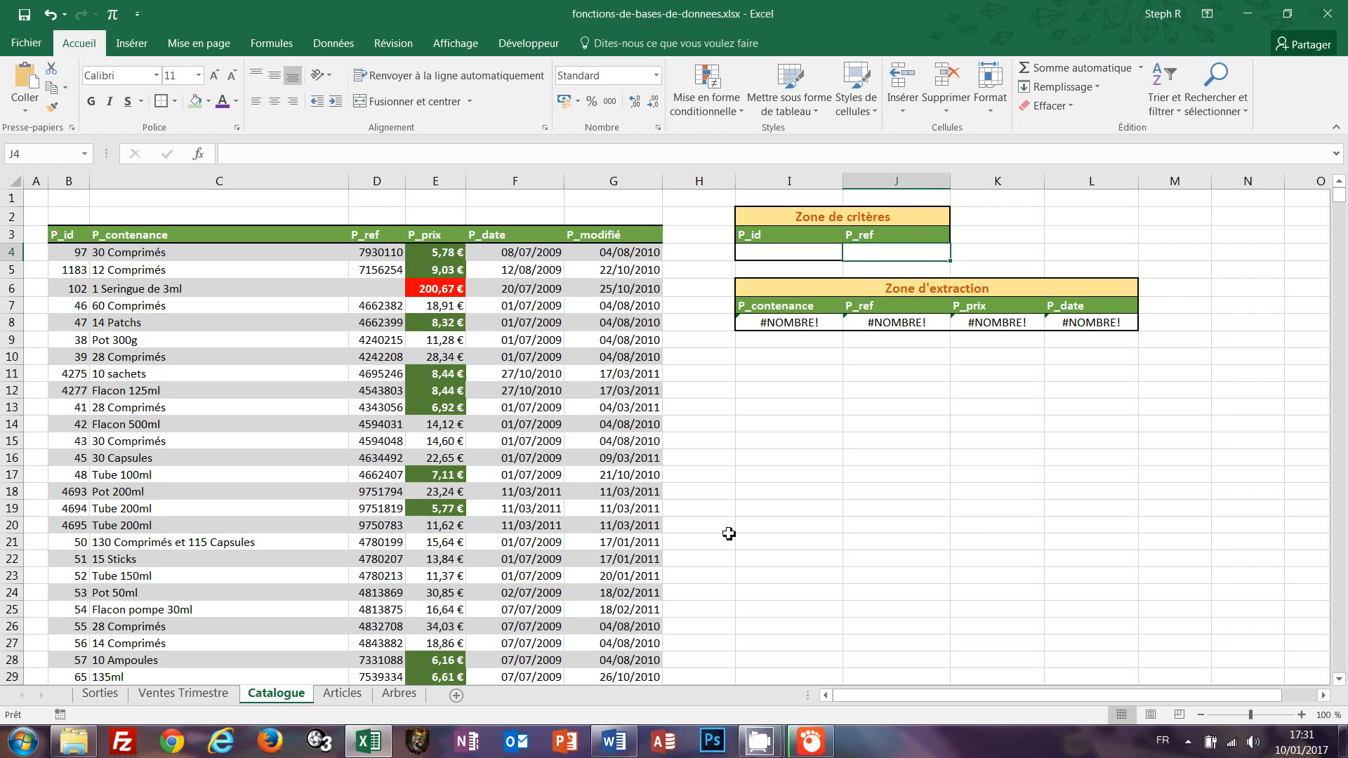
{"action": "left_click", "coordinate": [393, 391]}
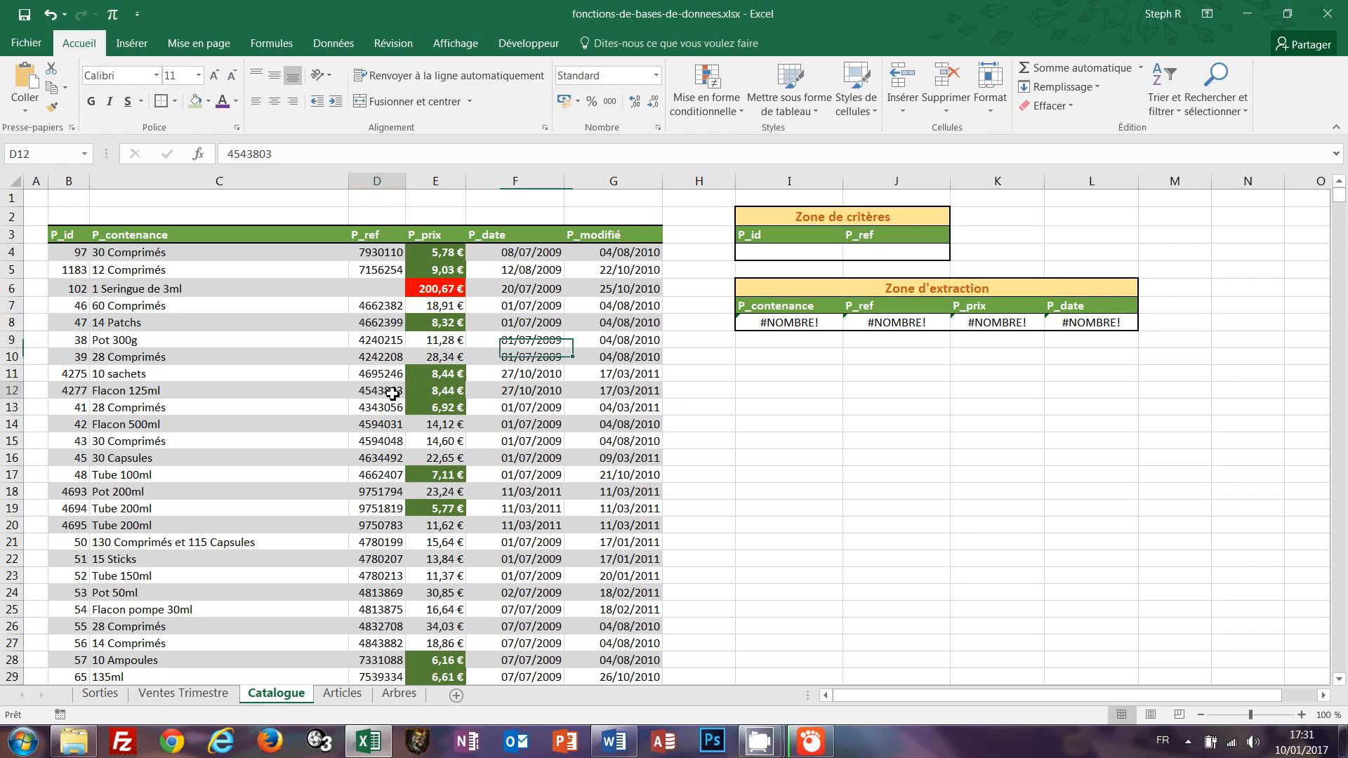
{"action": "left_click", "coordinate": [383, 508]}
{"action": "left_click_drag", "start_coordinate": [292, 157], "coordinate": [232, 157]}
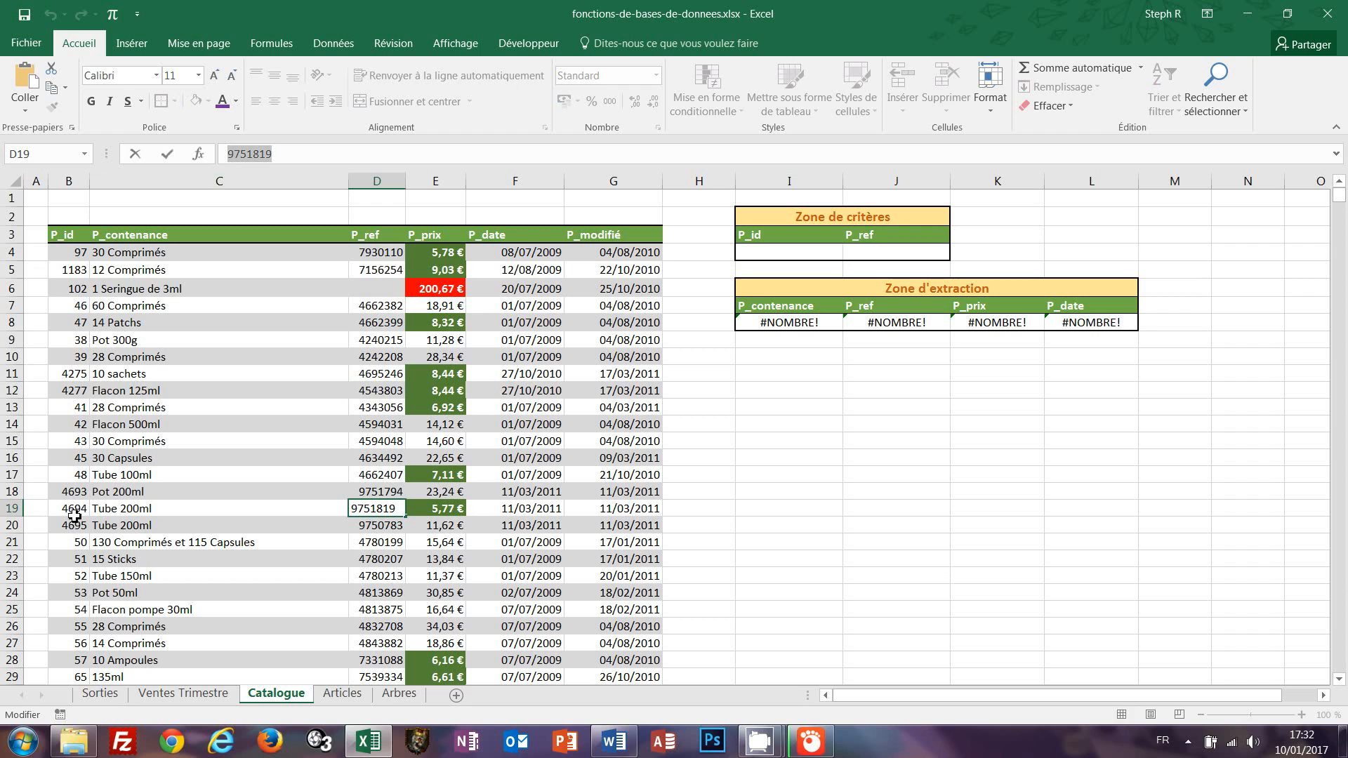
{"action": "left_click", "coordinate": [888, 254]}
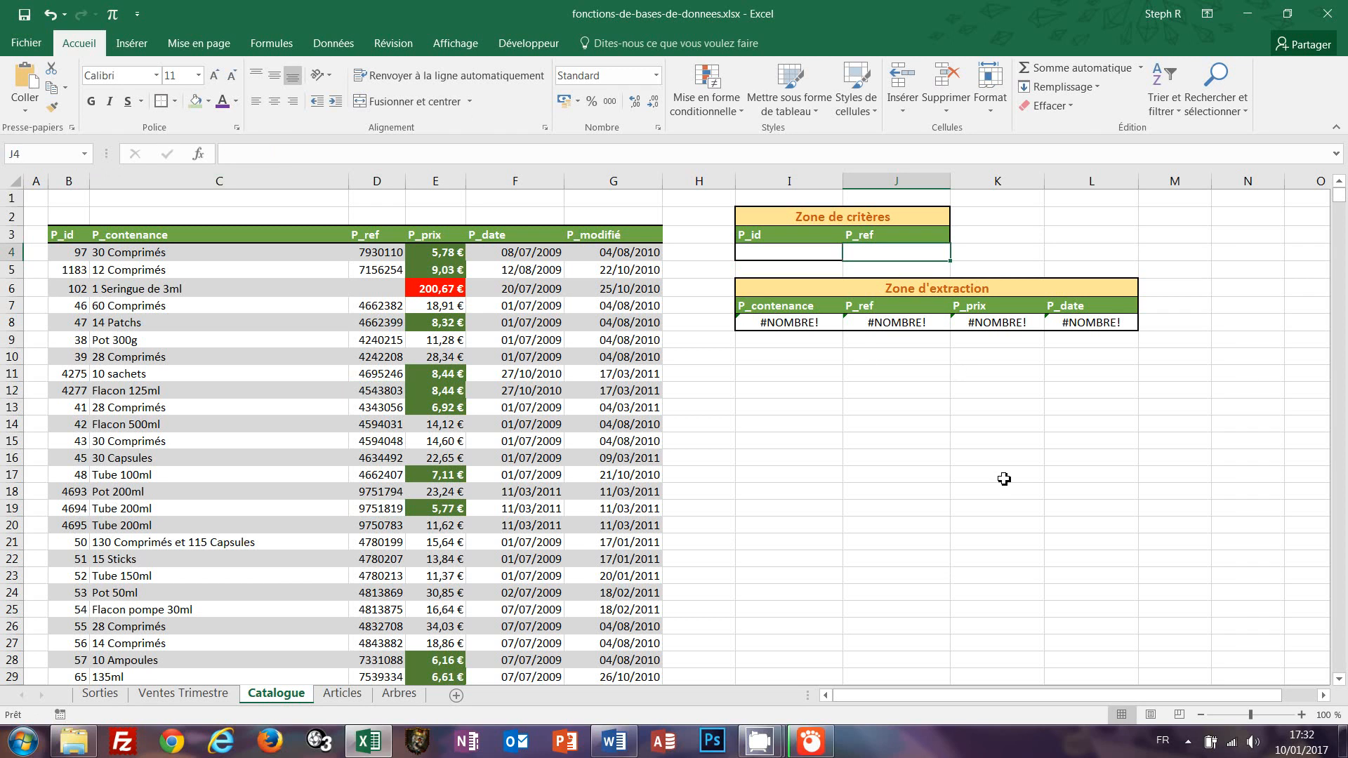
{"action": "key", "text": "ctrl+v"}
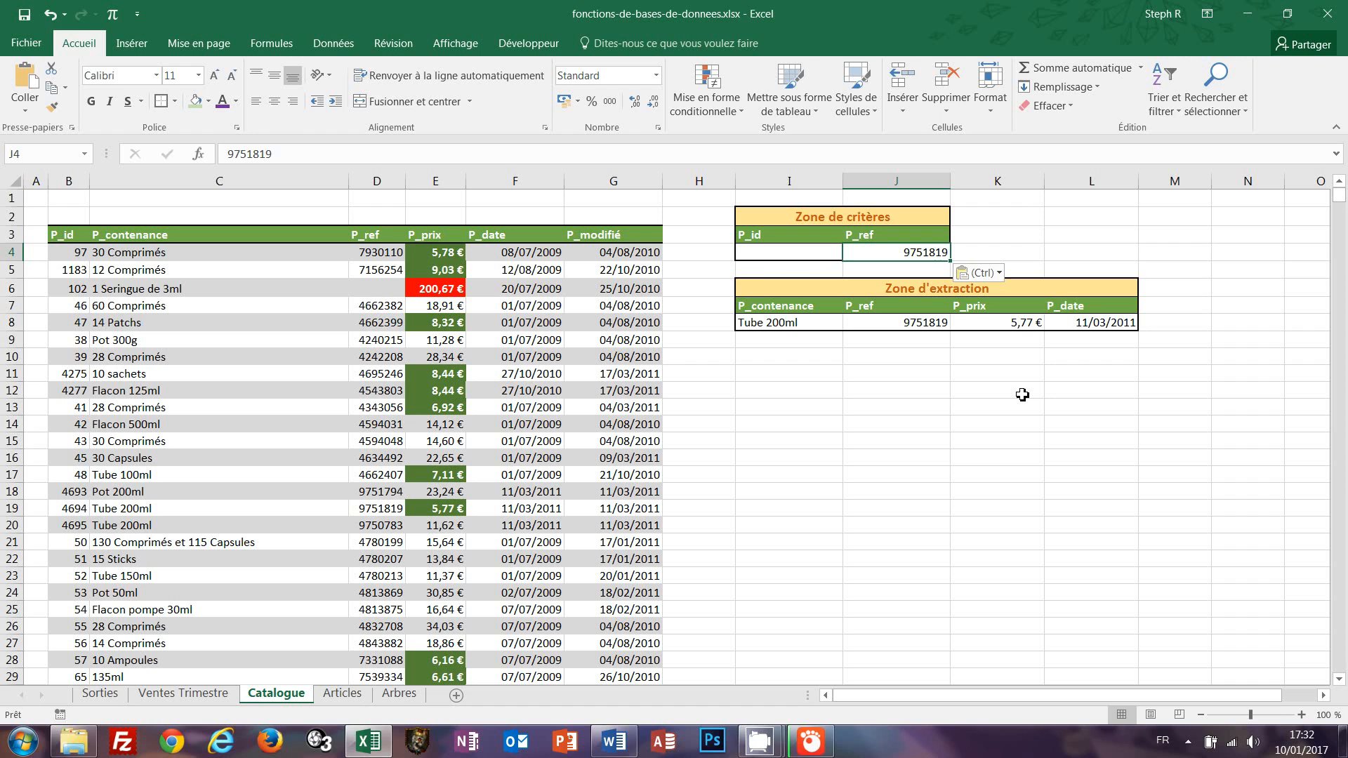
Clear the P_ref criterion in J4 and start wrapping the I8 formula with the empty-criteria test SI(ET(I4="";J4="").
{"action": "key", "text": "Delete"}
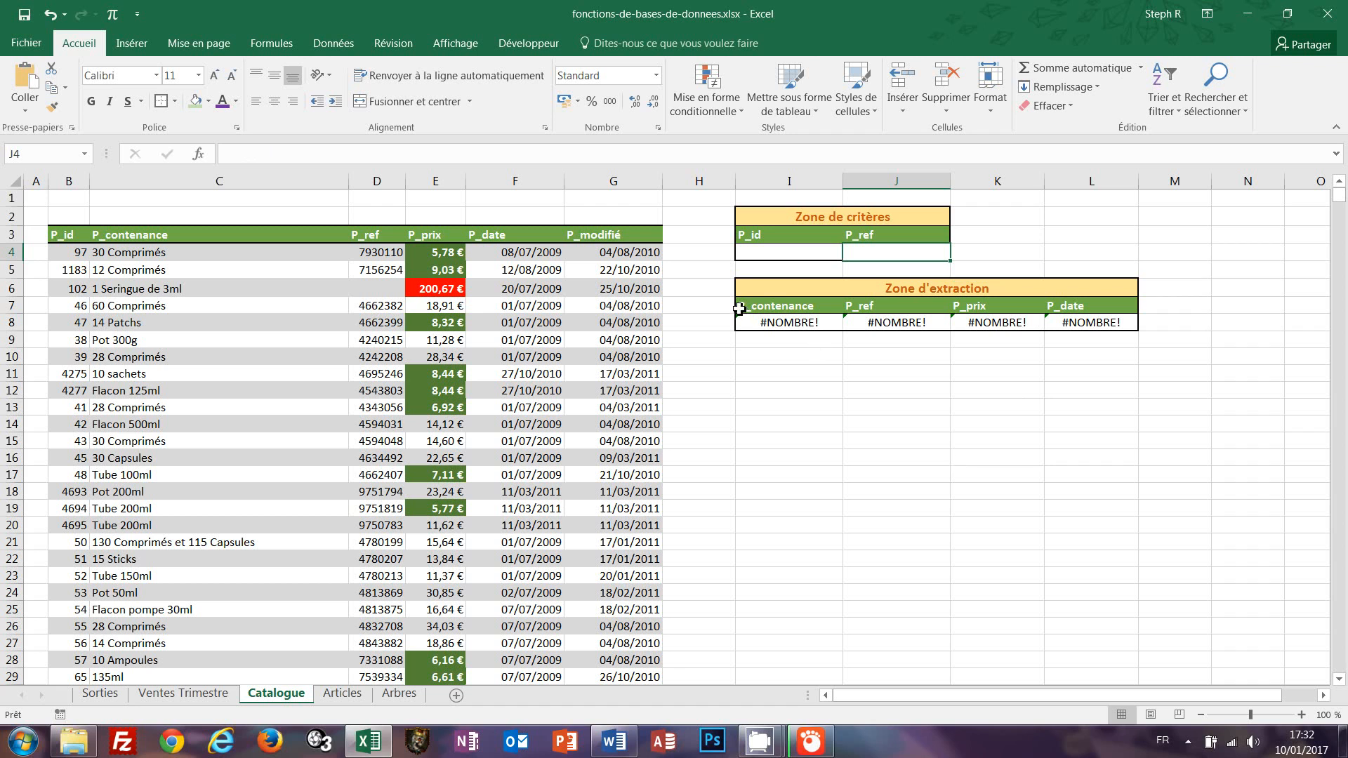
{"action": "left_click", "coordinate": [754, 325]}
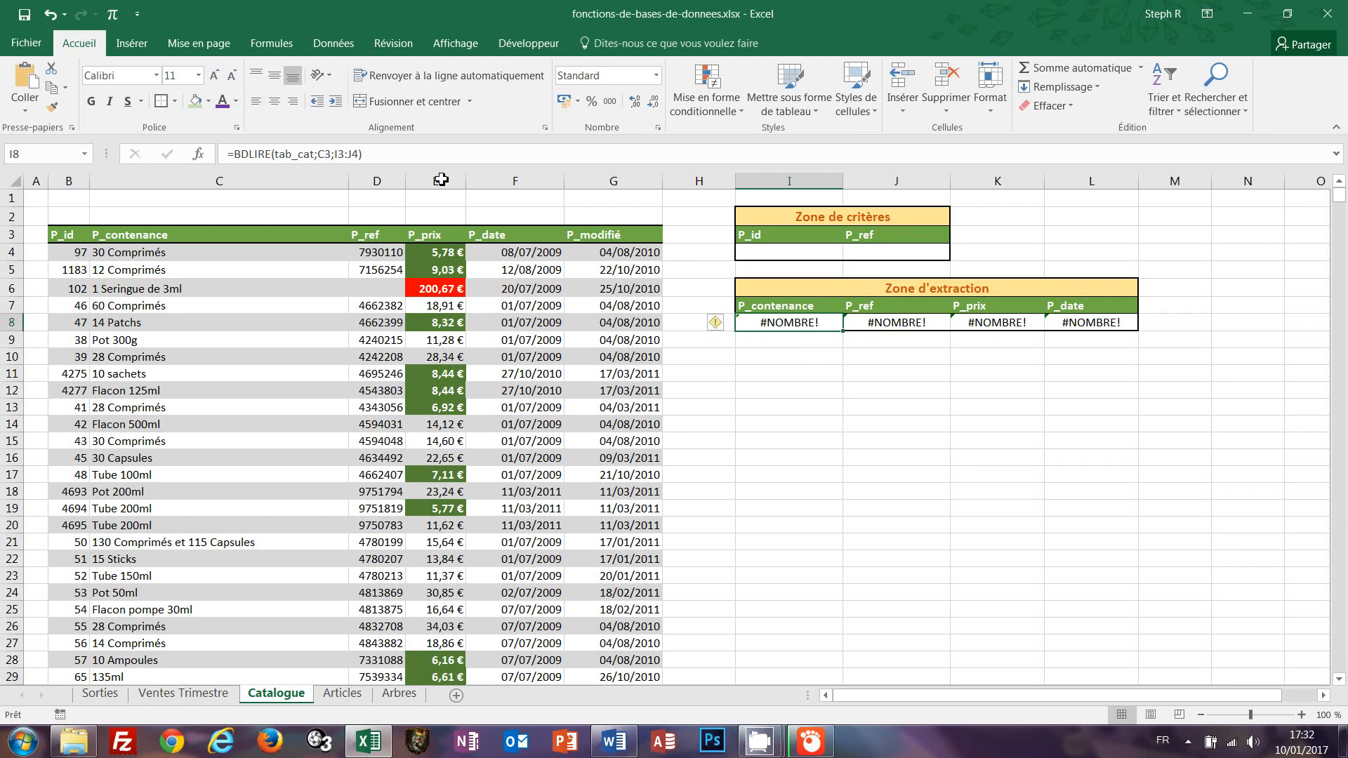
{"action": "left_click", "coordinate": [237, 156]}
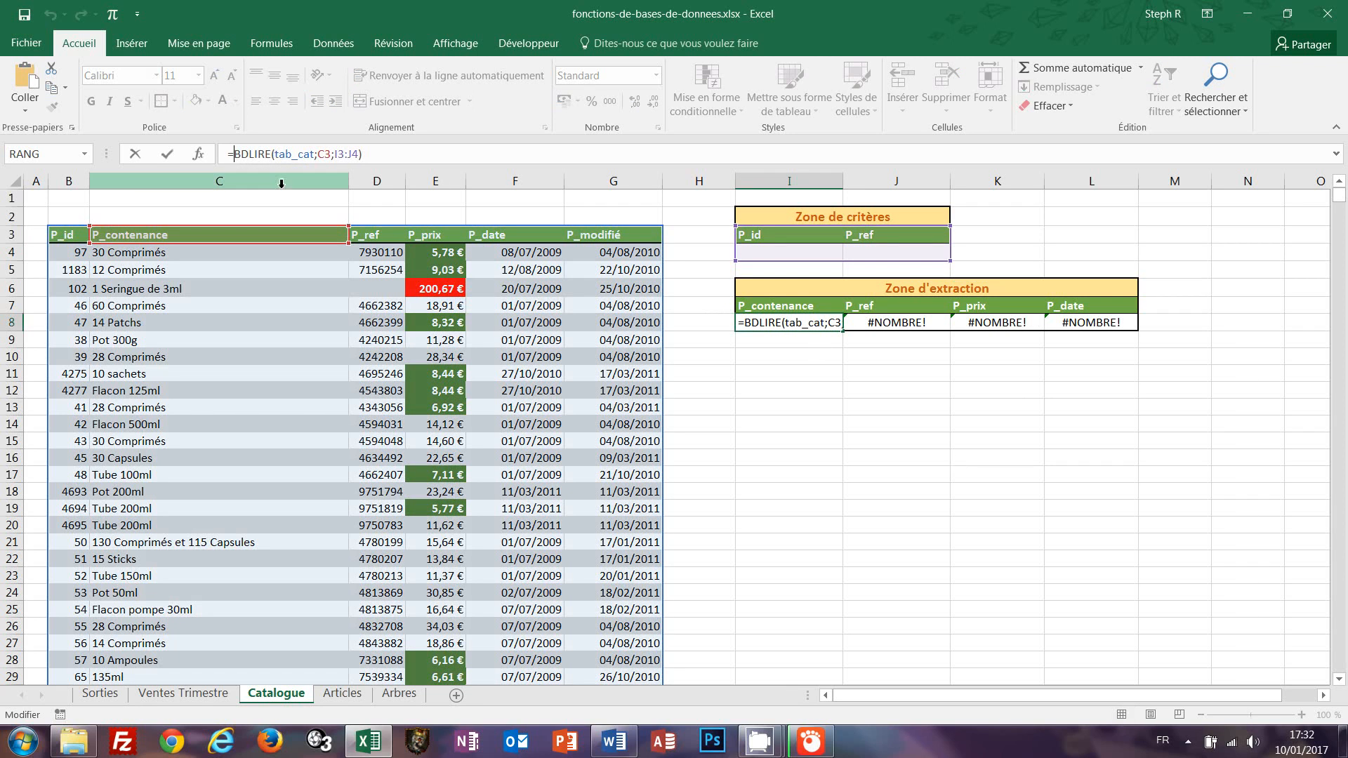
{"action": "type", "text": "si("}
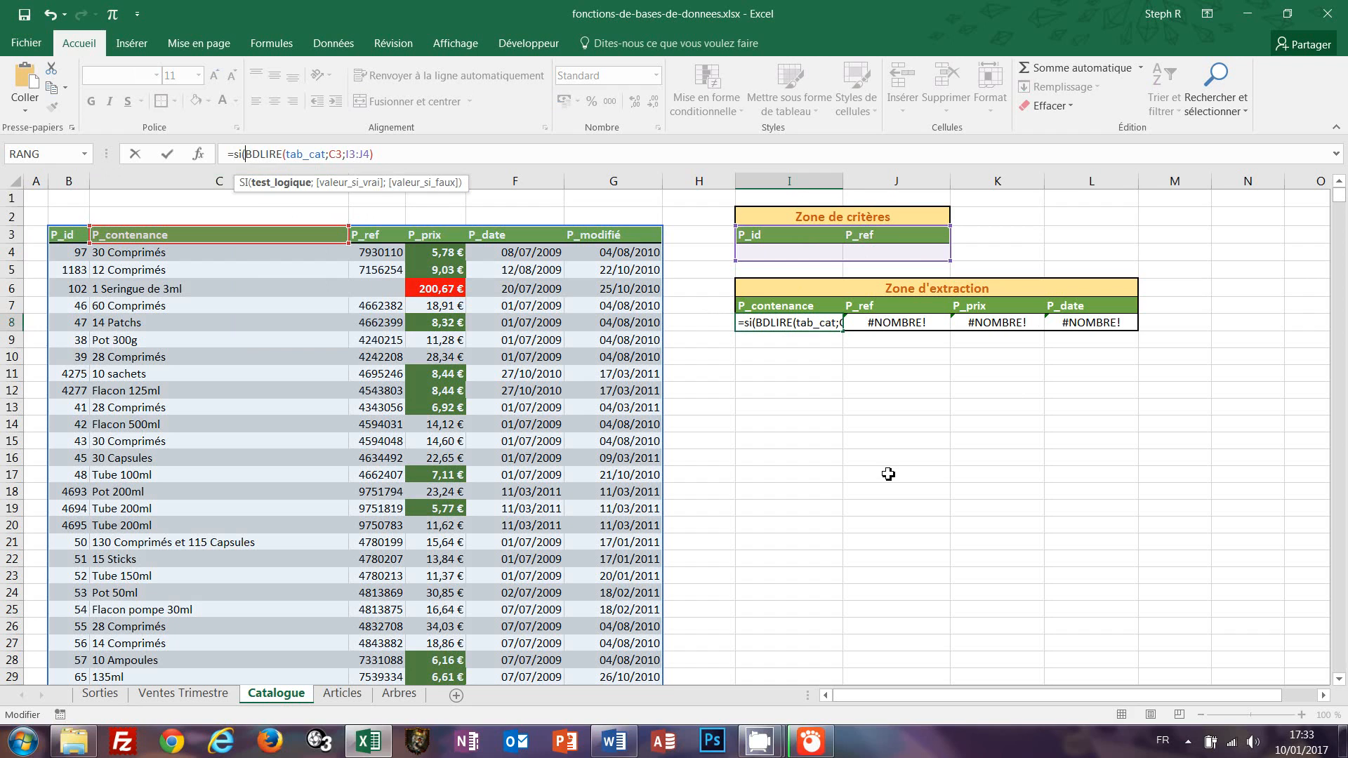
{"action": "type", "text": "et"}
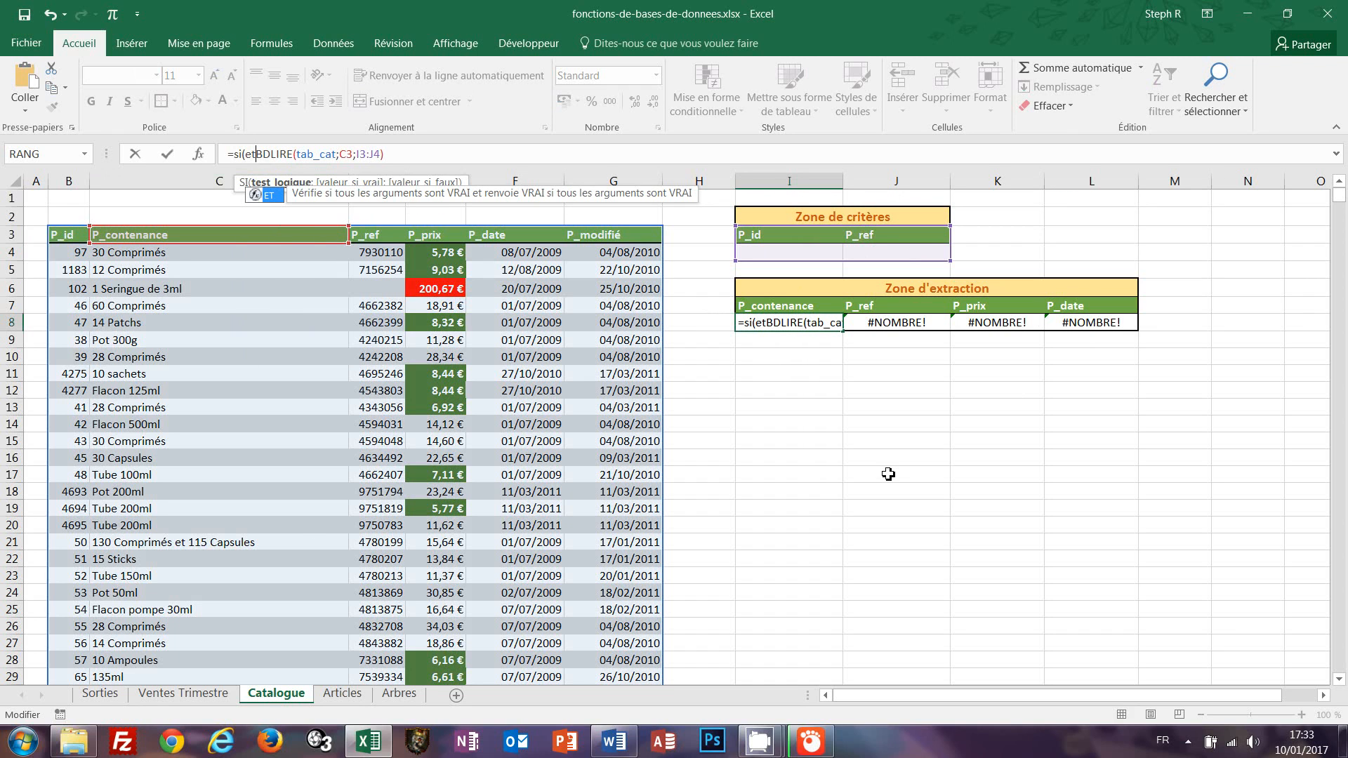
{"action": "type", "text": "("}
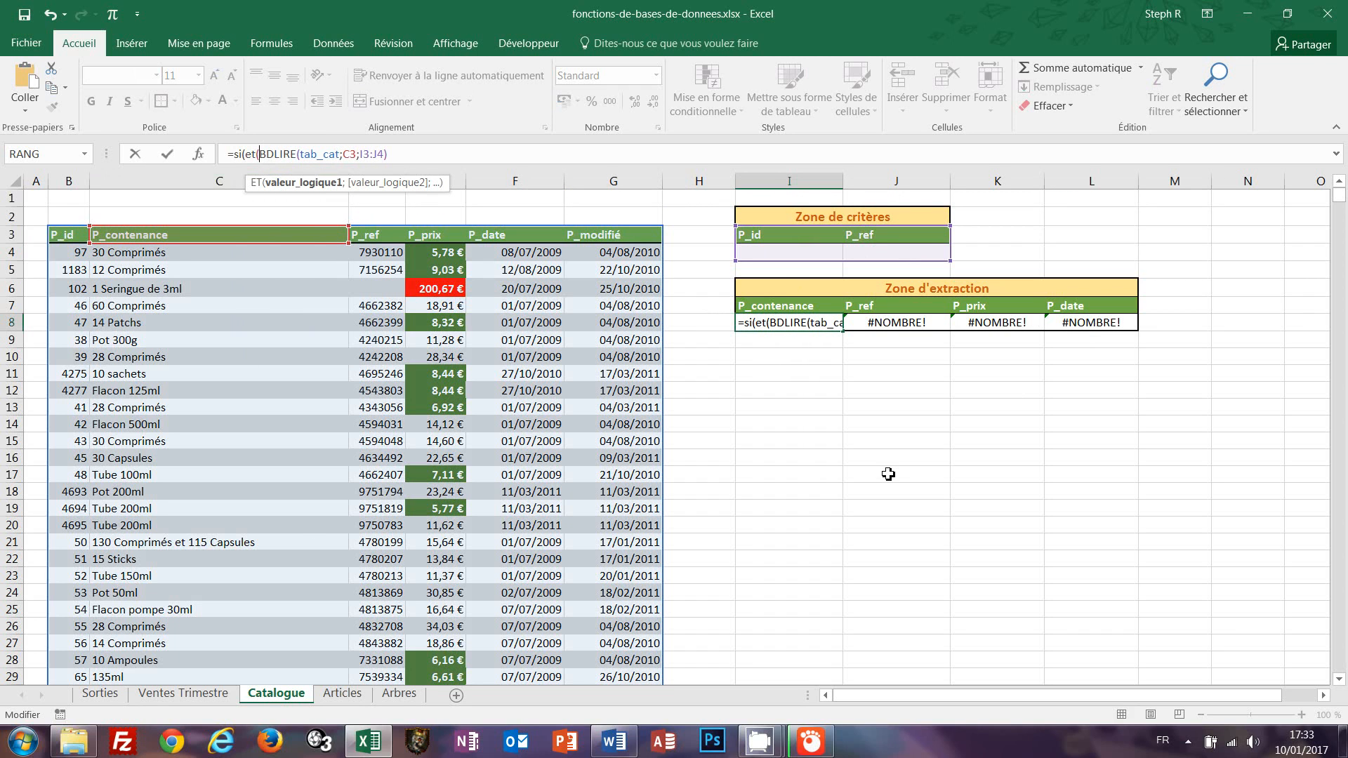
{"action": "left_click", "coordinate": [771, 255]}
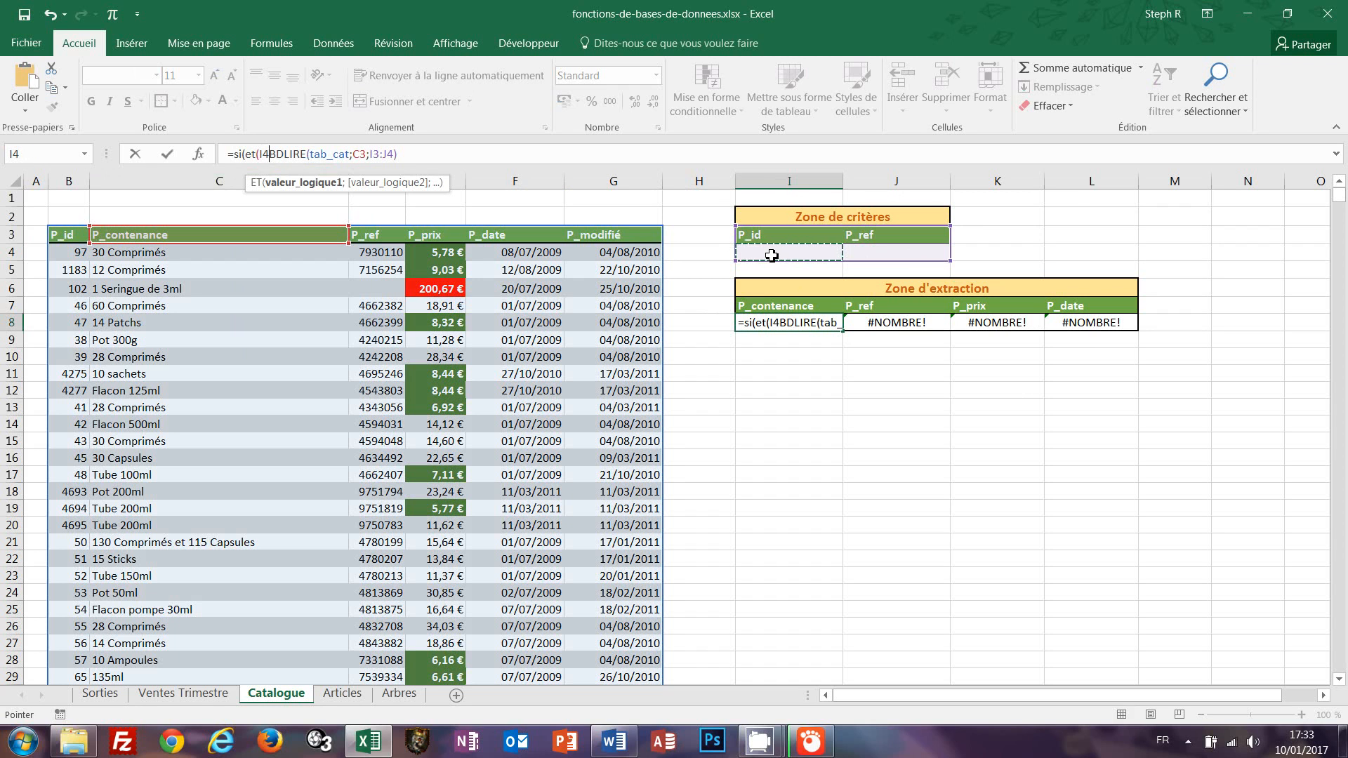
{"action": "type", "text": "=\"\";"}
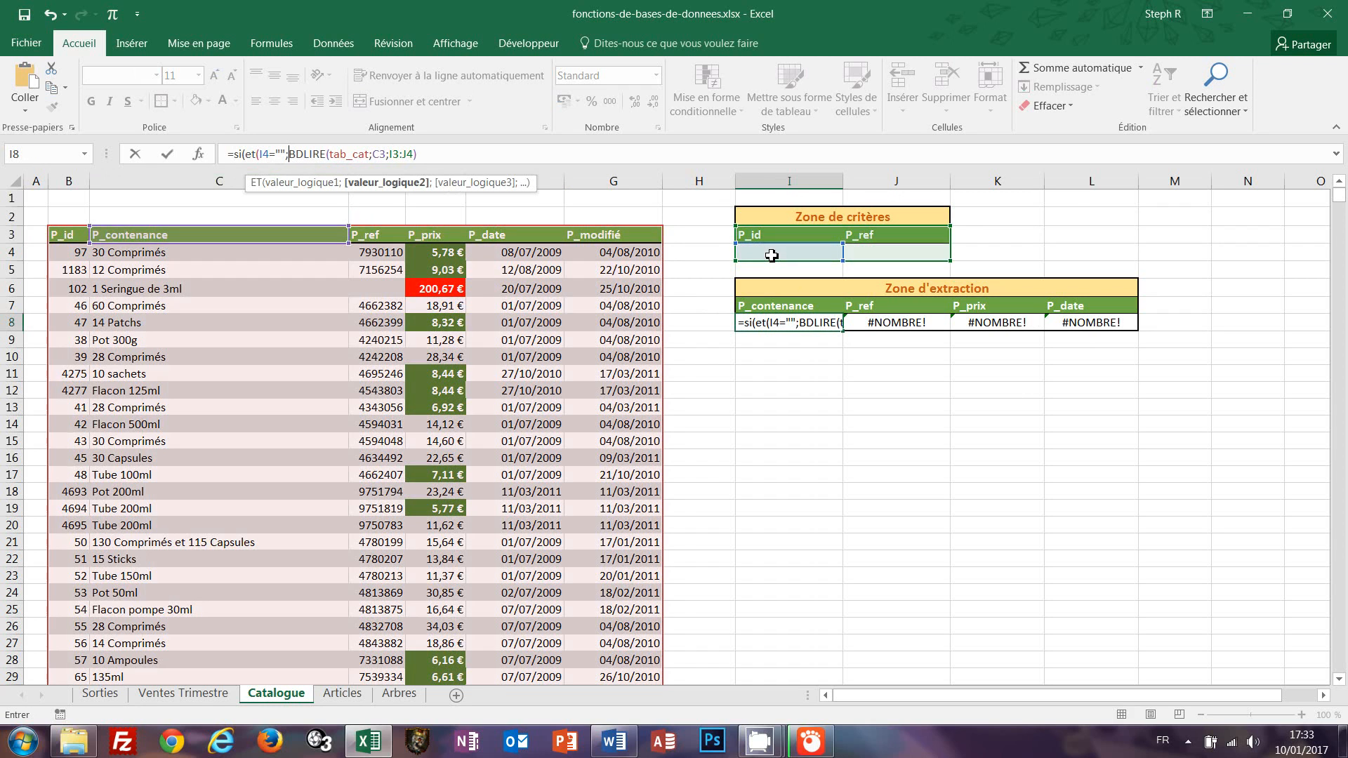
{"action": "left_click", "coordinate": [883, 256]}
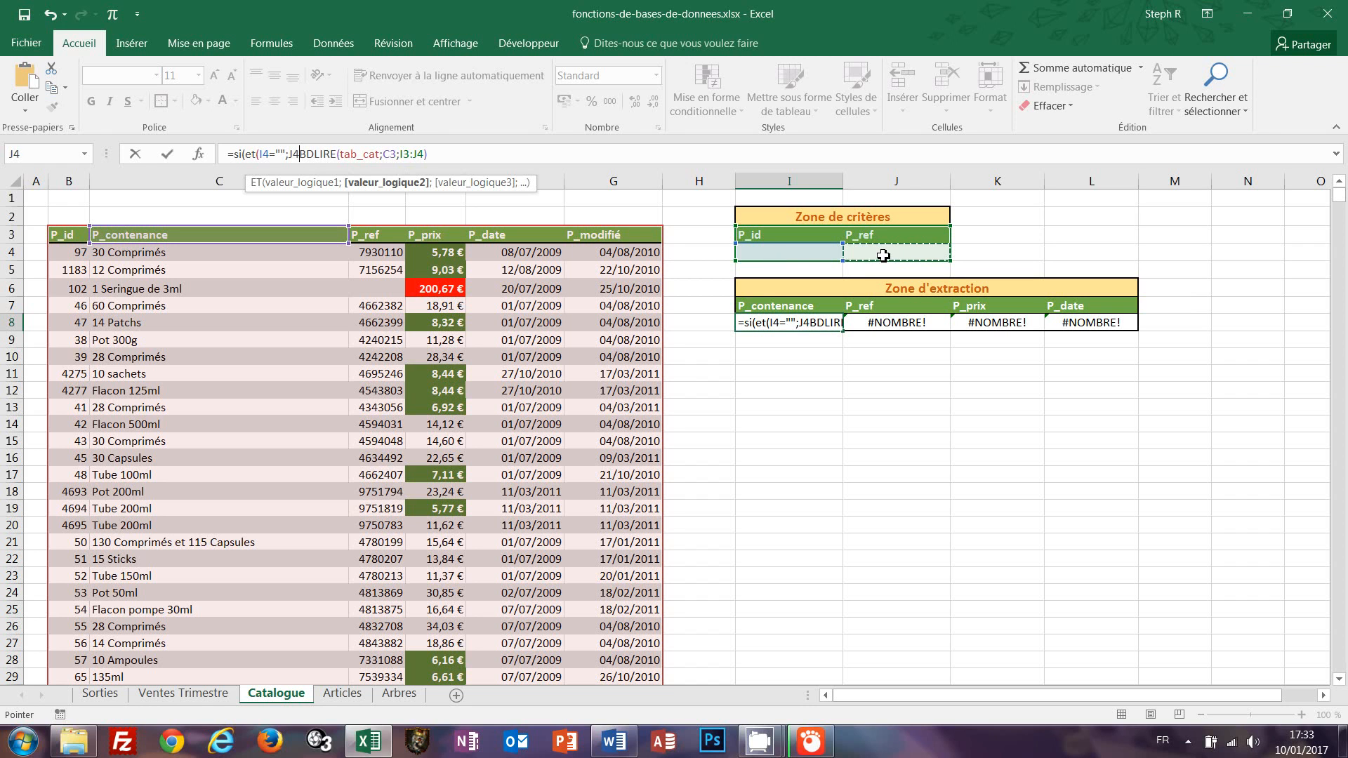
{"action": "type", "text": "=\"\""}
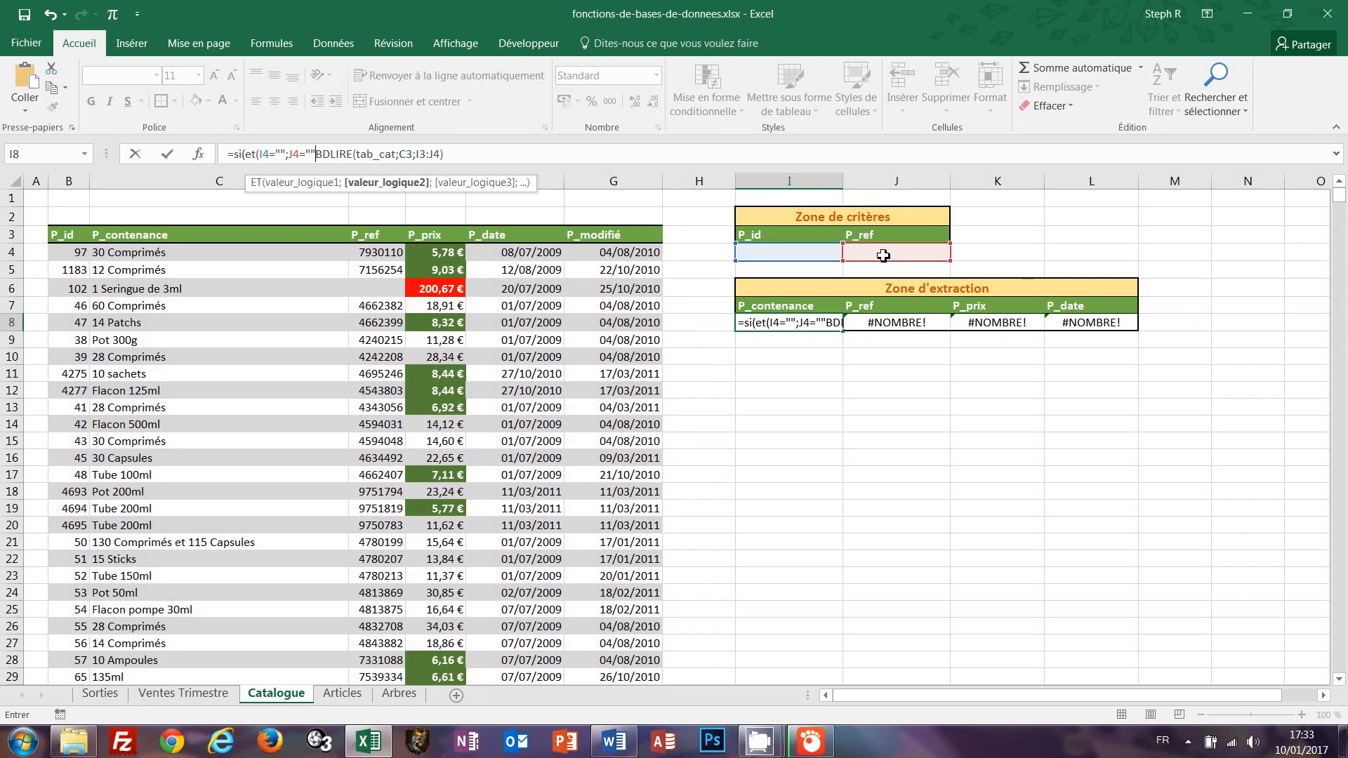
{"action": "type", "text": ")"}
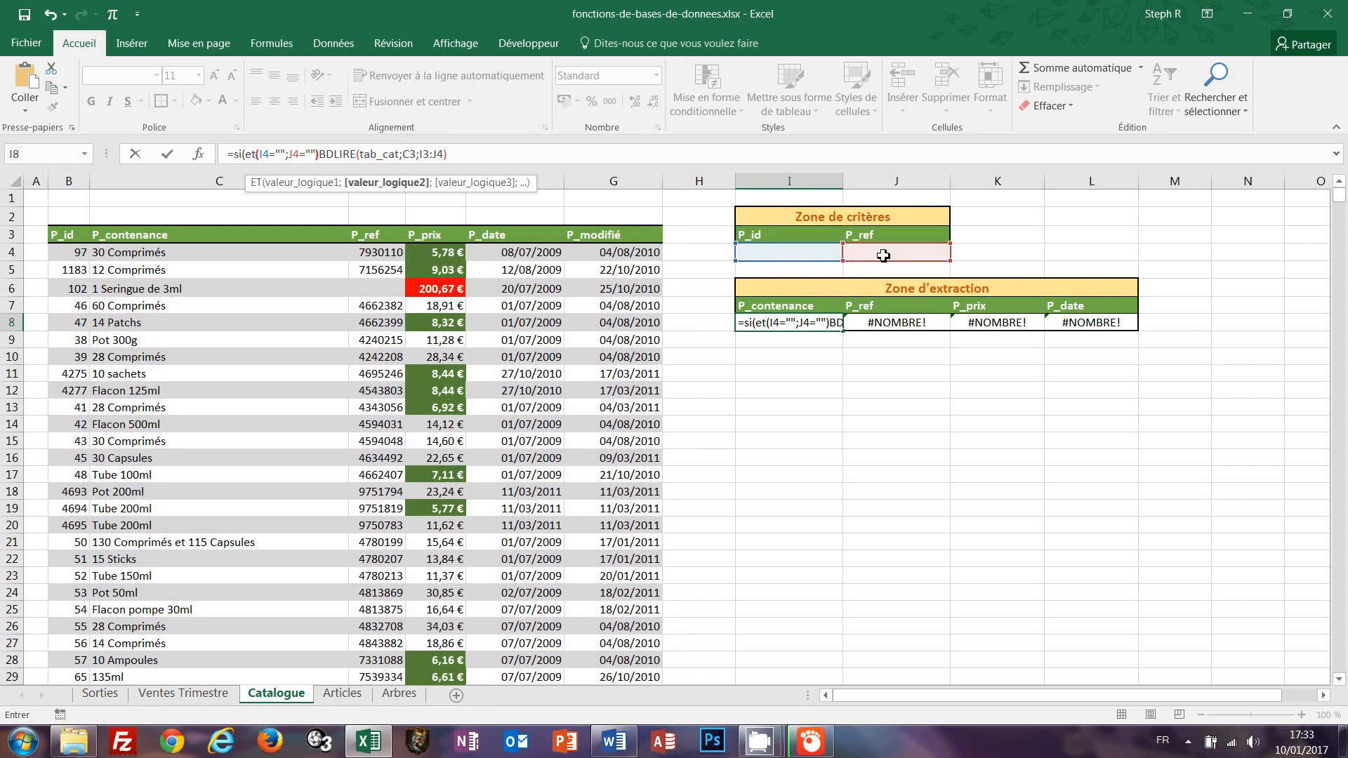
Complete the I8 formula as =SI(ET(I4="";J4="");"";BDLIRE(tab_cat;C3;I3:J4)), keeping the cell selected.
{"action": "type", "text": ";"}
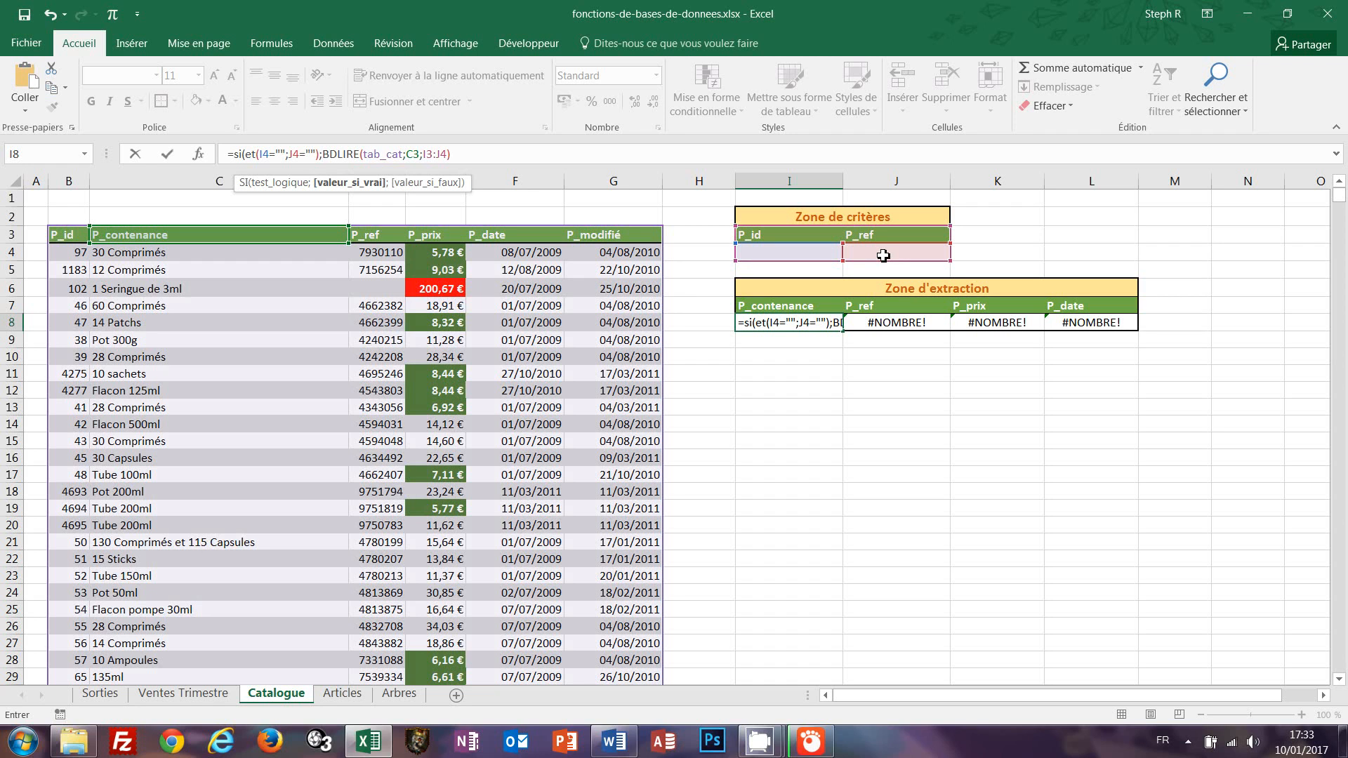
{"action": "type", "text": "\"\""}
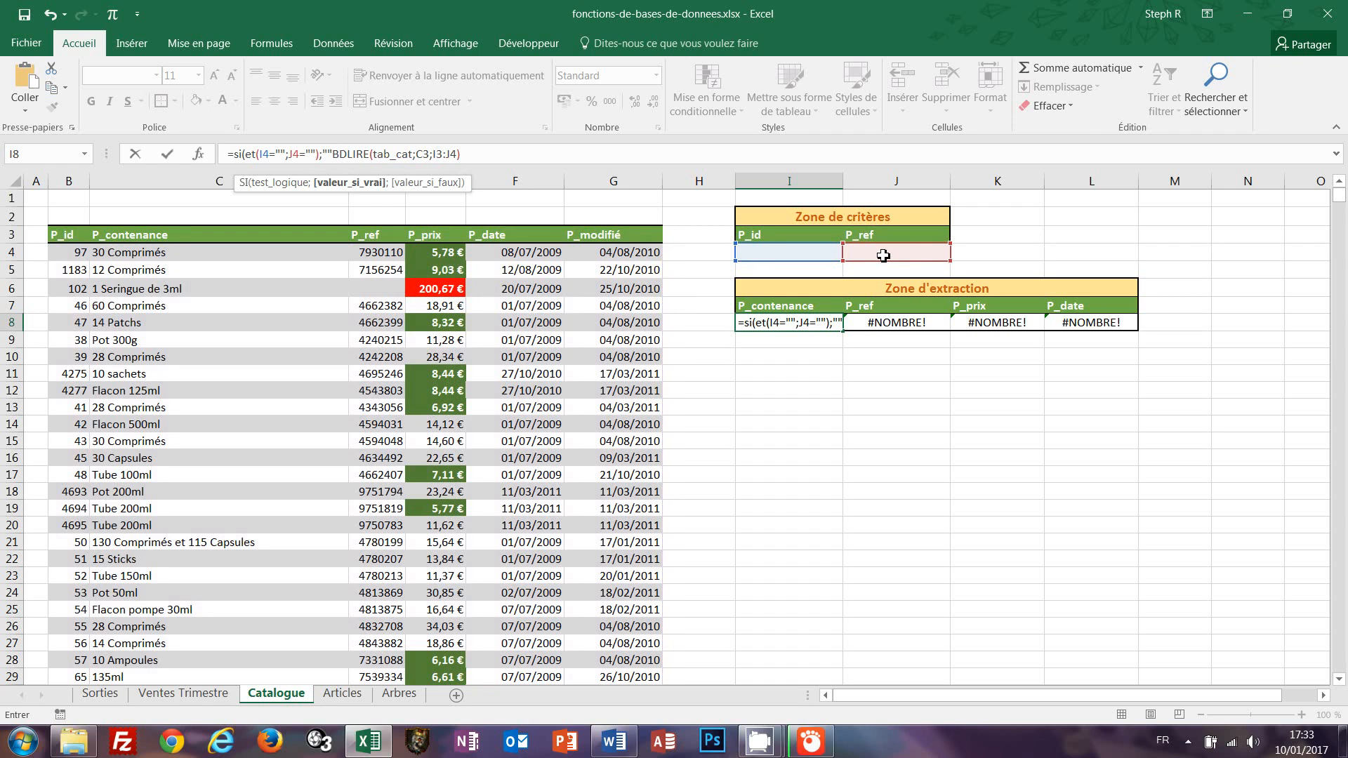
{"action": "type", "text": ";"}
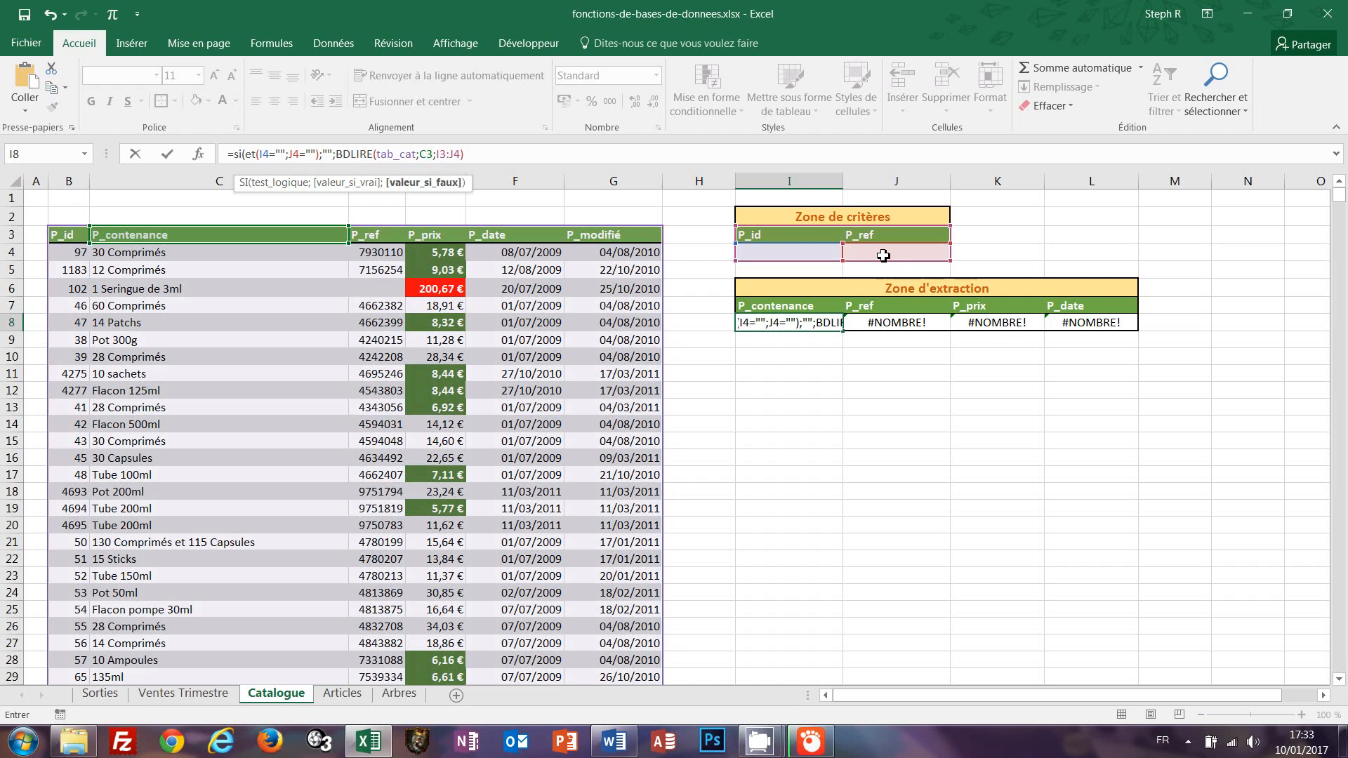
{"action": "left_click", "coordinate": [496, 152]}
{"action": "type", "text": ")"}
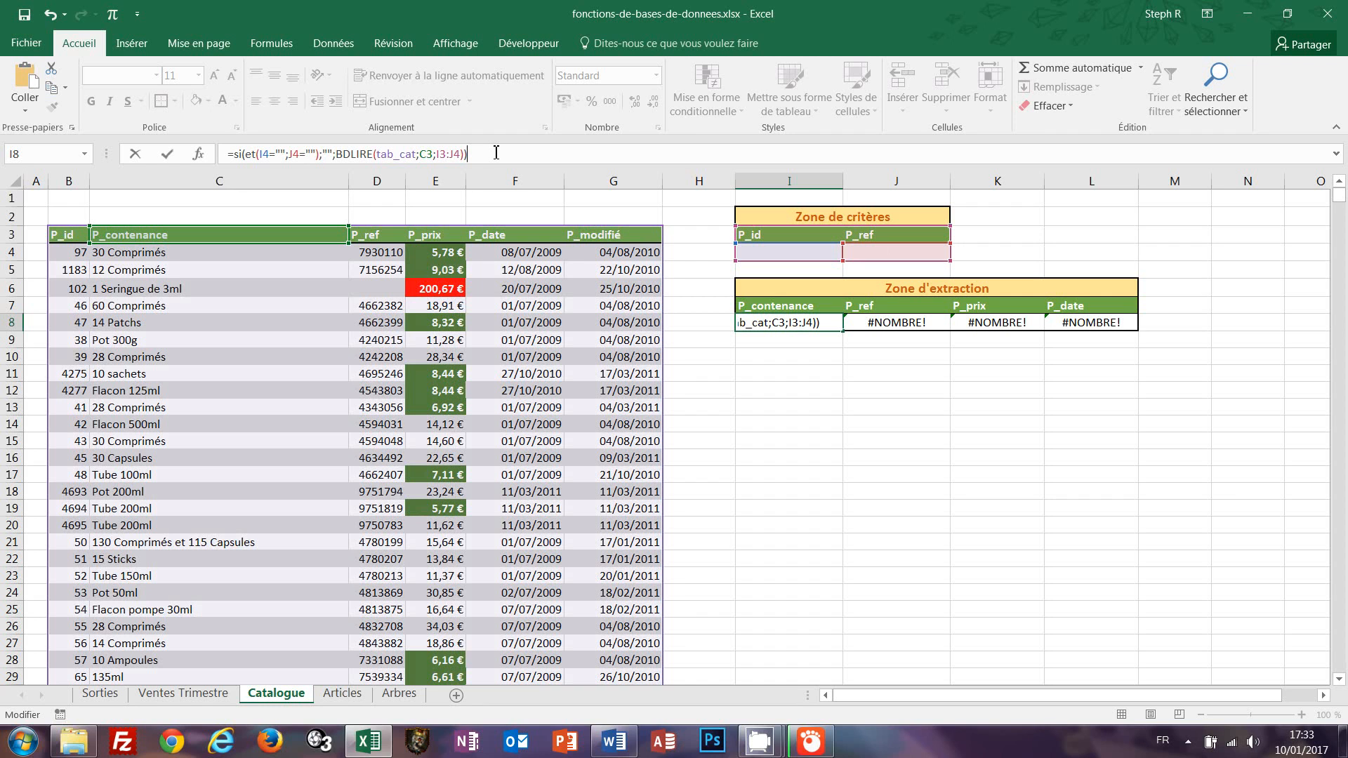
{"action": "key", "text": "ctrl+Return"}
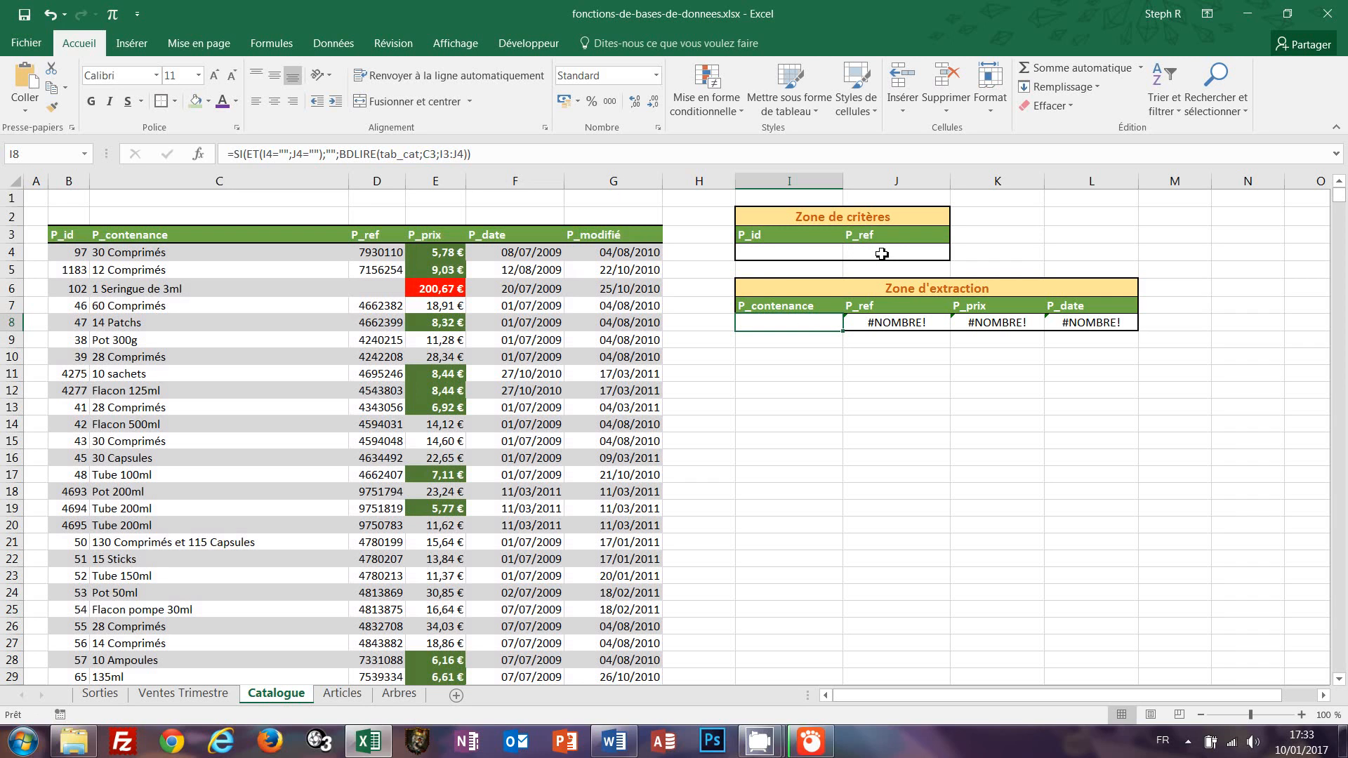
Copy the P_ref 4843882 from D27 into J4 as the criterion to test the wrapped formula in I8.
{"action": "left_click", "coordinate": [379, 645]}
{"action": "left_click_drag", "start_coordinate": [273, 154], "coordinate": [220, 156]}
{"action": "key", "text": "ctrl+c"}
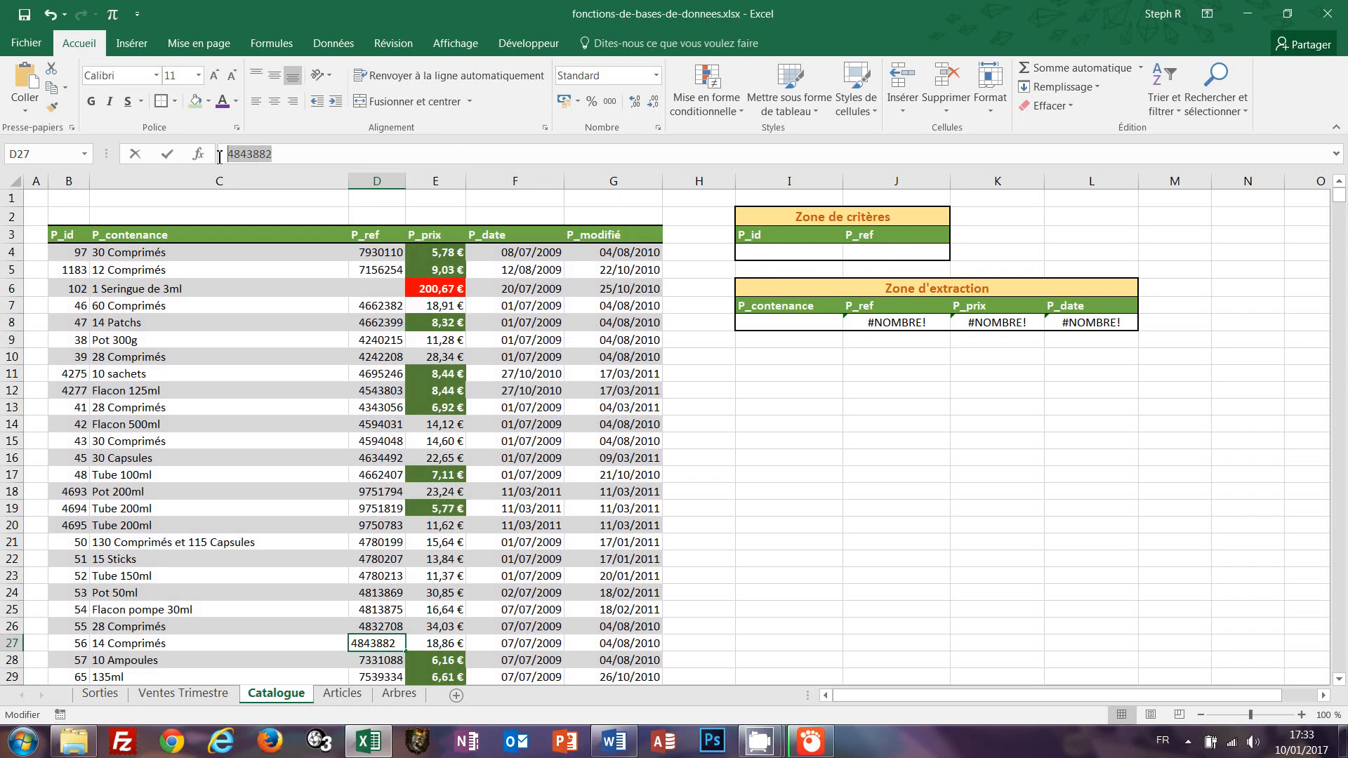
{"action": "left_click", "coordinate": [875, 254]}
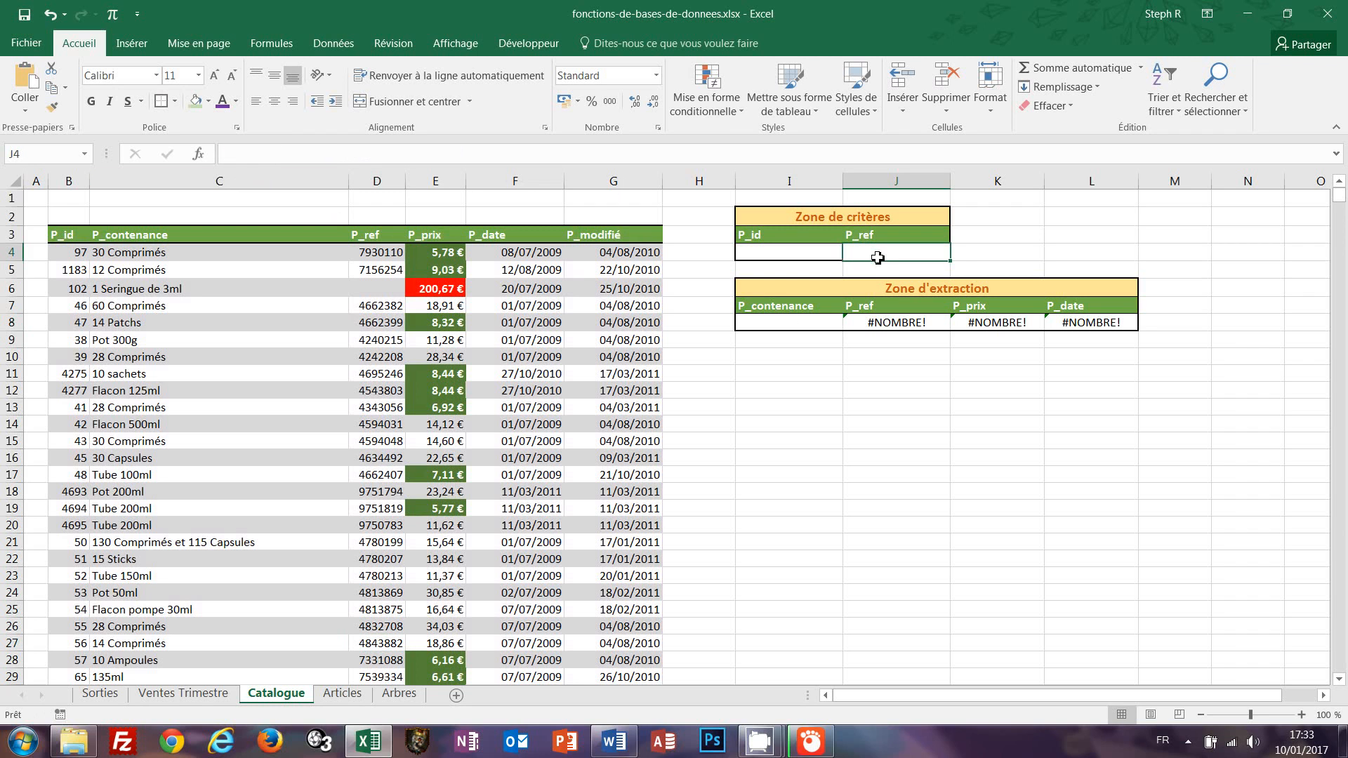
{"action": "key", "text": "ctrl+v"}
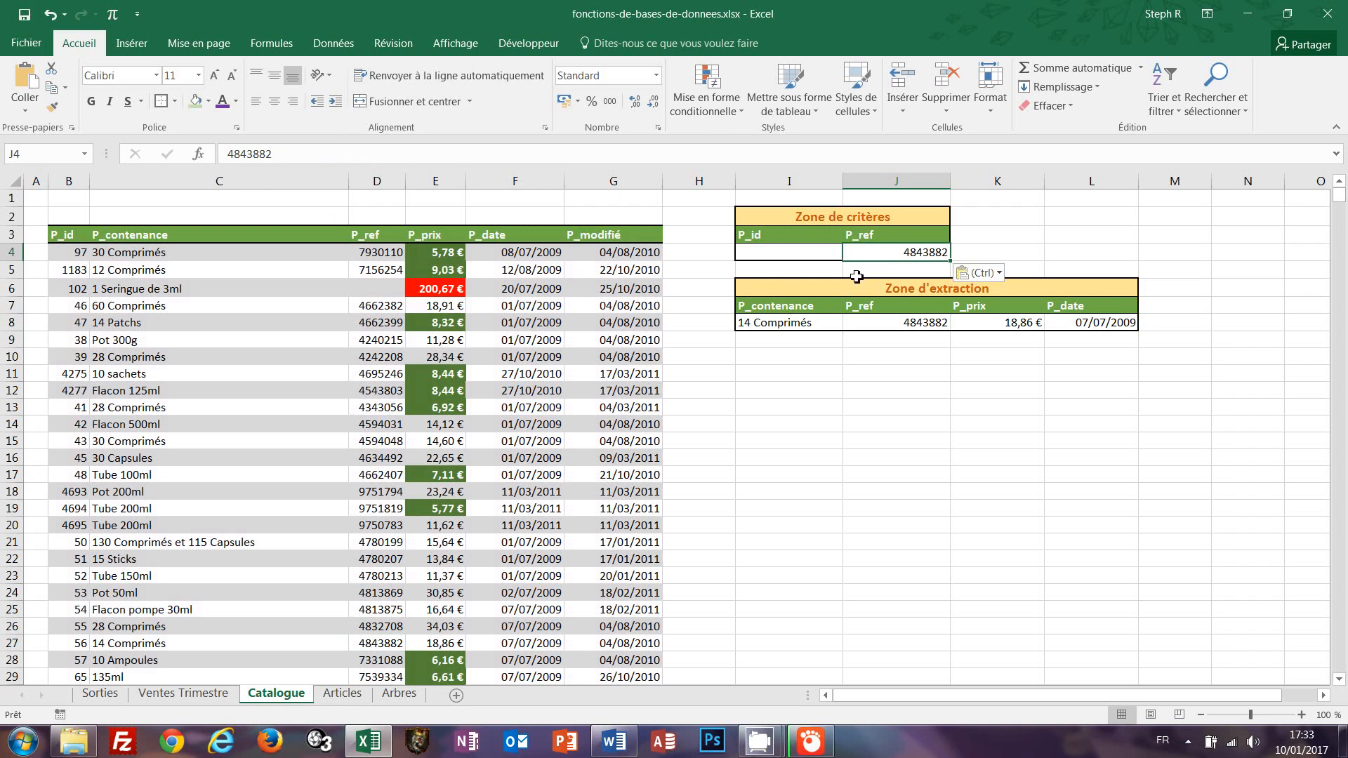
{"action": "left_click", "coordinate": [793, 327]}
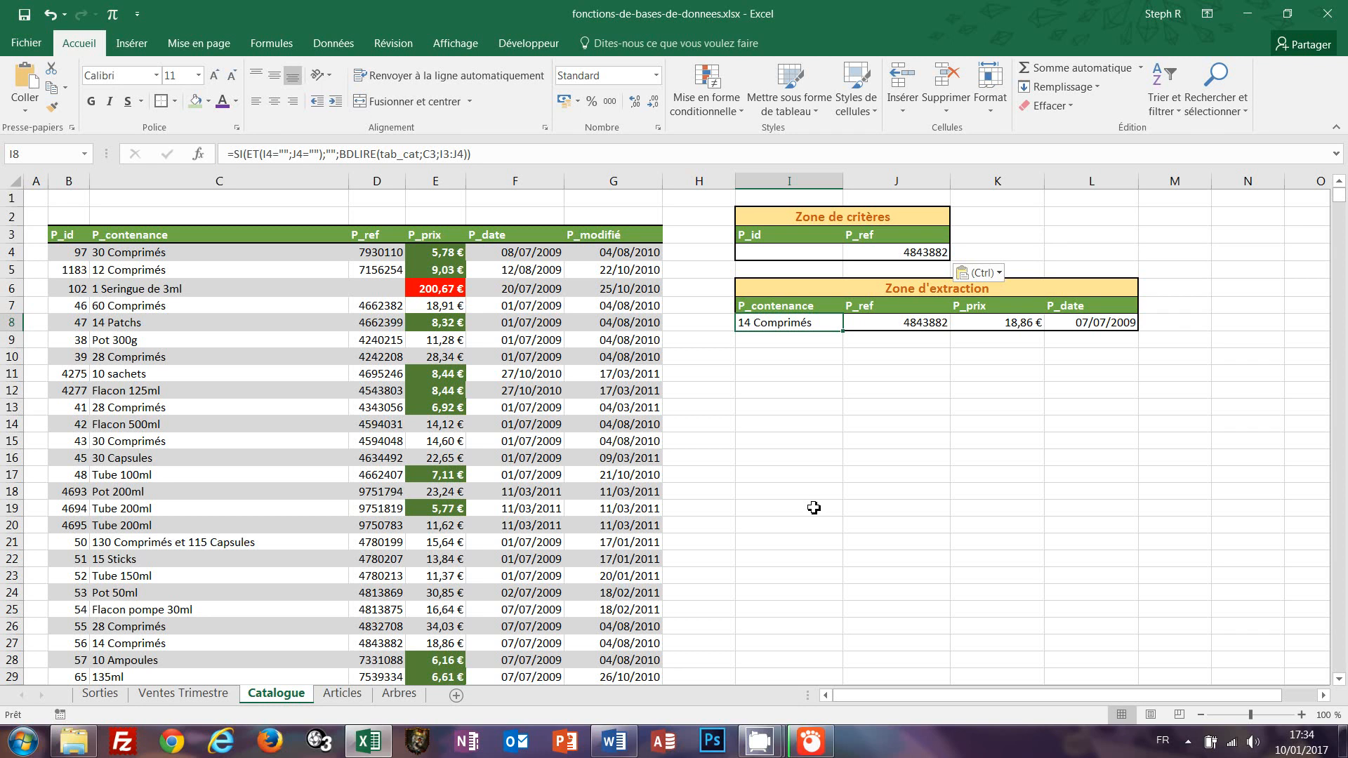
Switch to the Sorties sheet, which holds the establishments table and its criteria zone.
{"action": "left_click", "coordinate": [87, 698]}
{"action": "left_click", "coordinate": [1026, 564]}
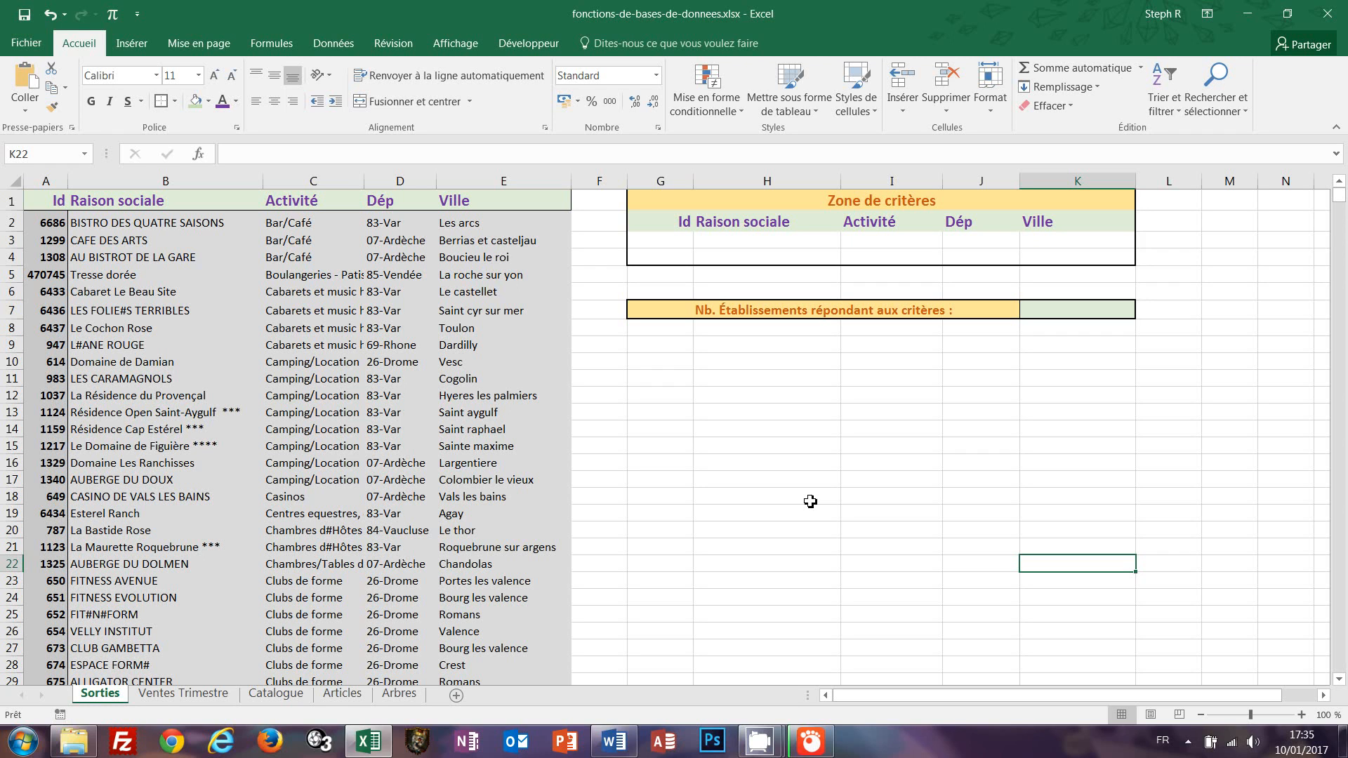
{"action": "left_click", "coordinate": [800, 413]}
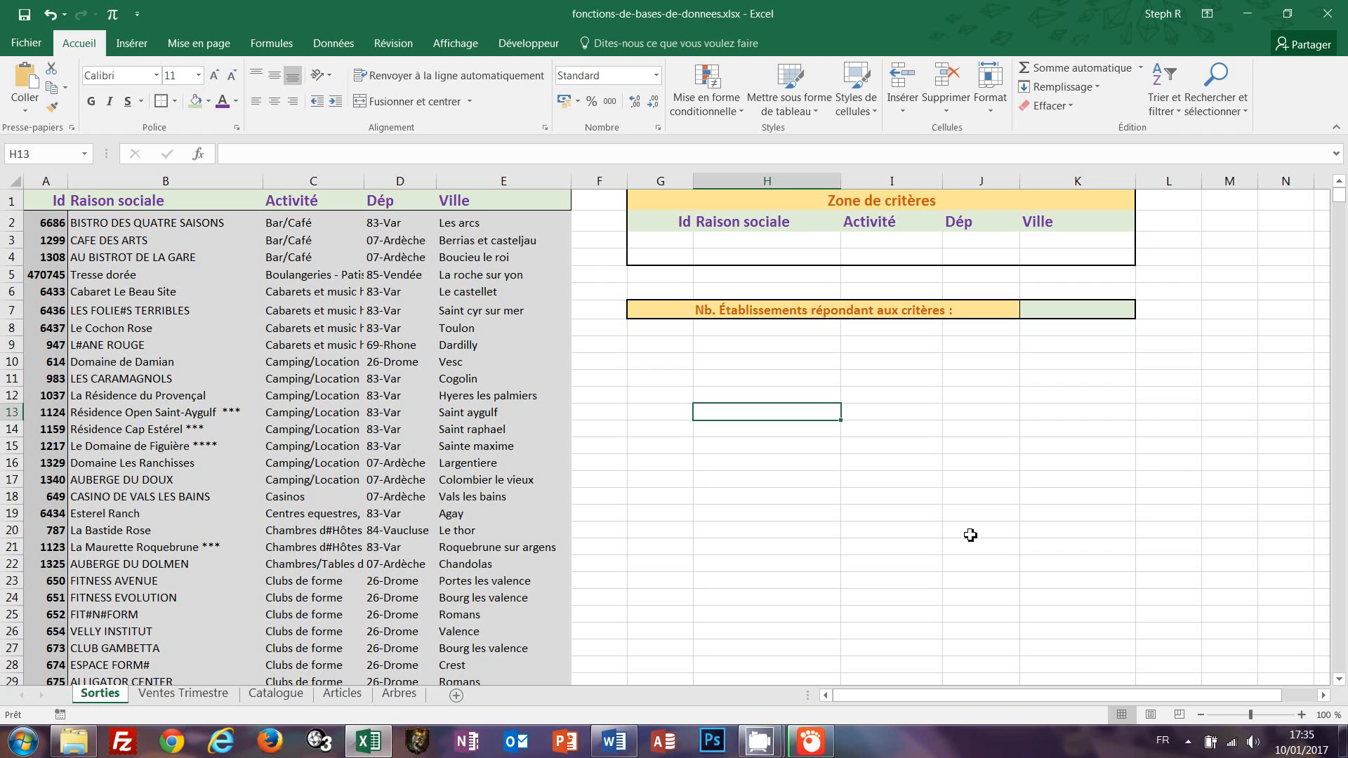
Select the whole establishments table A1:E998, headers included, and name the range tab_sorties.
{"action": "left_click", "coordinate": [499, 397]}
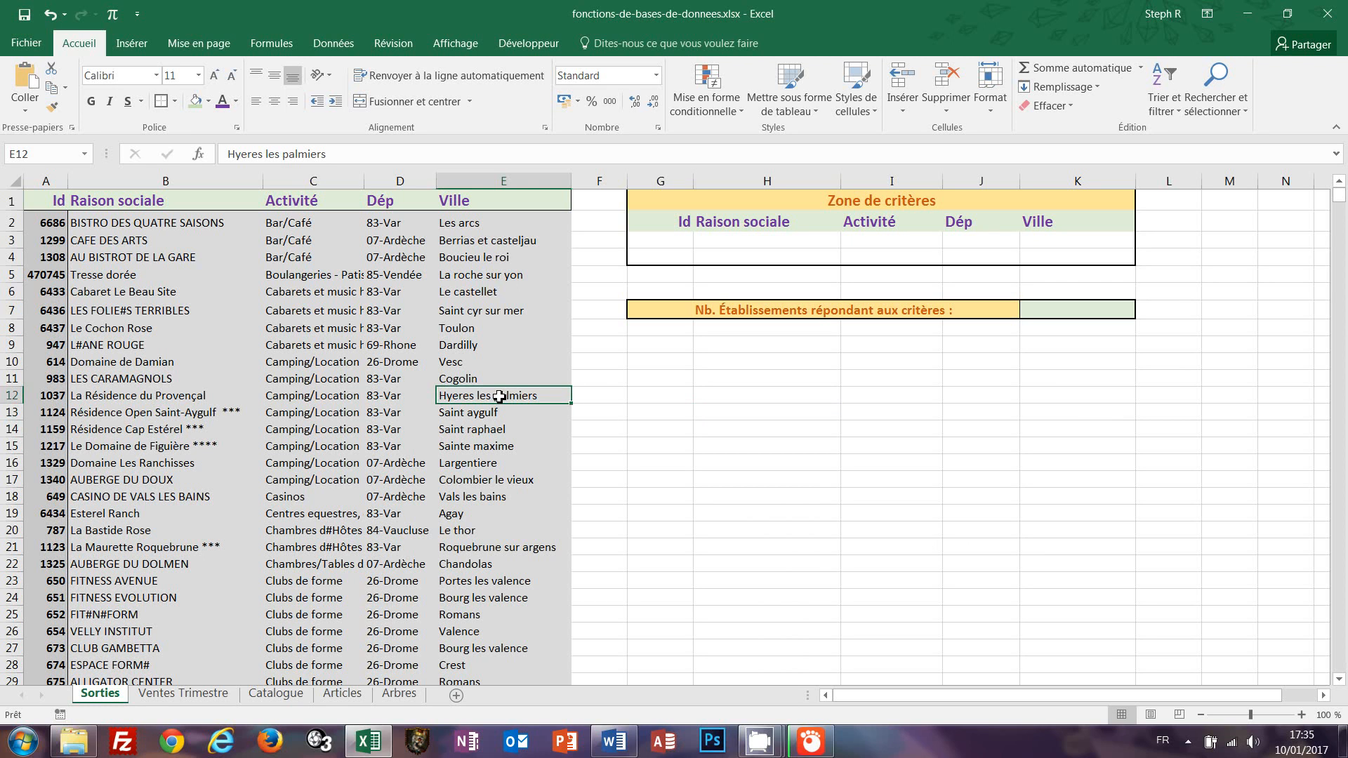
{"action": "key", "text": "ctrl+End"}
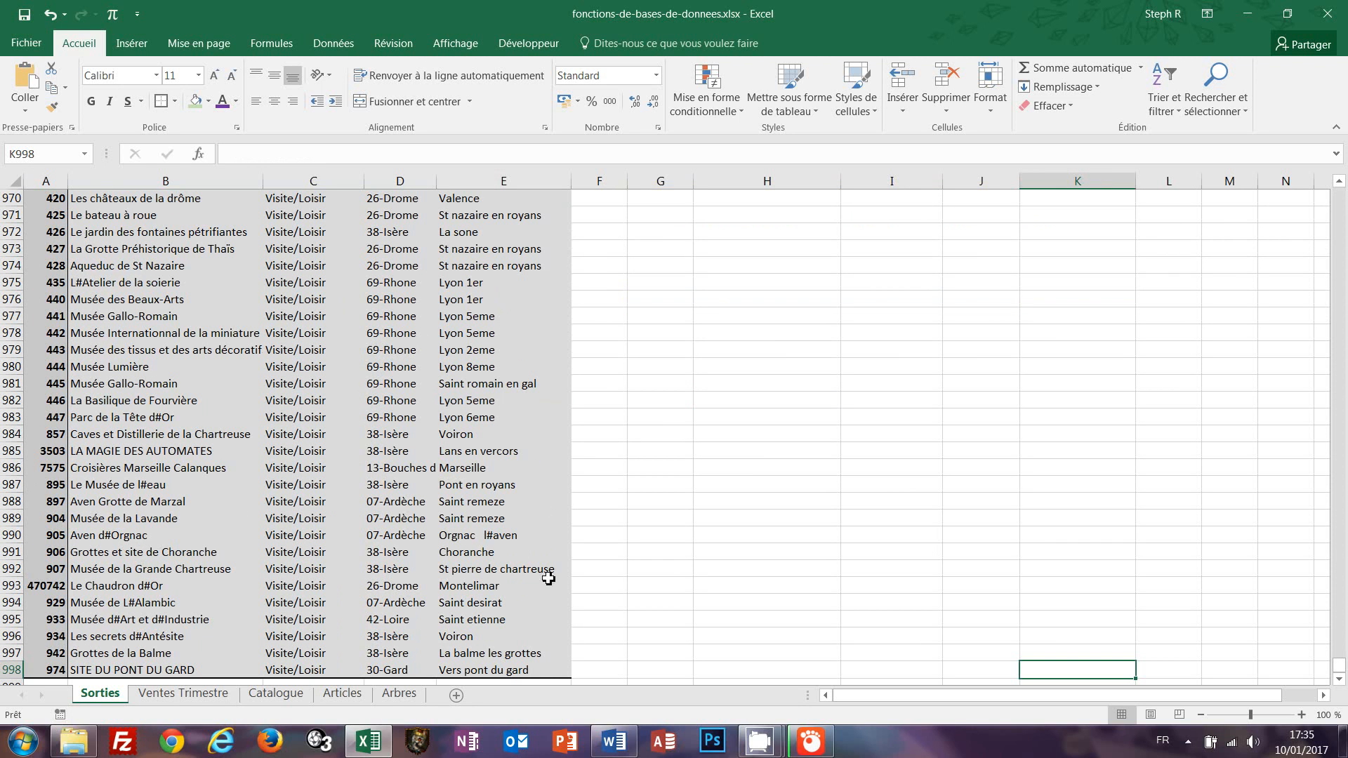
{"action": "left_click", "coordinate": [489, 672]}
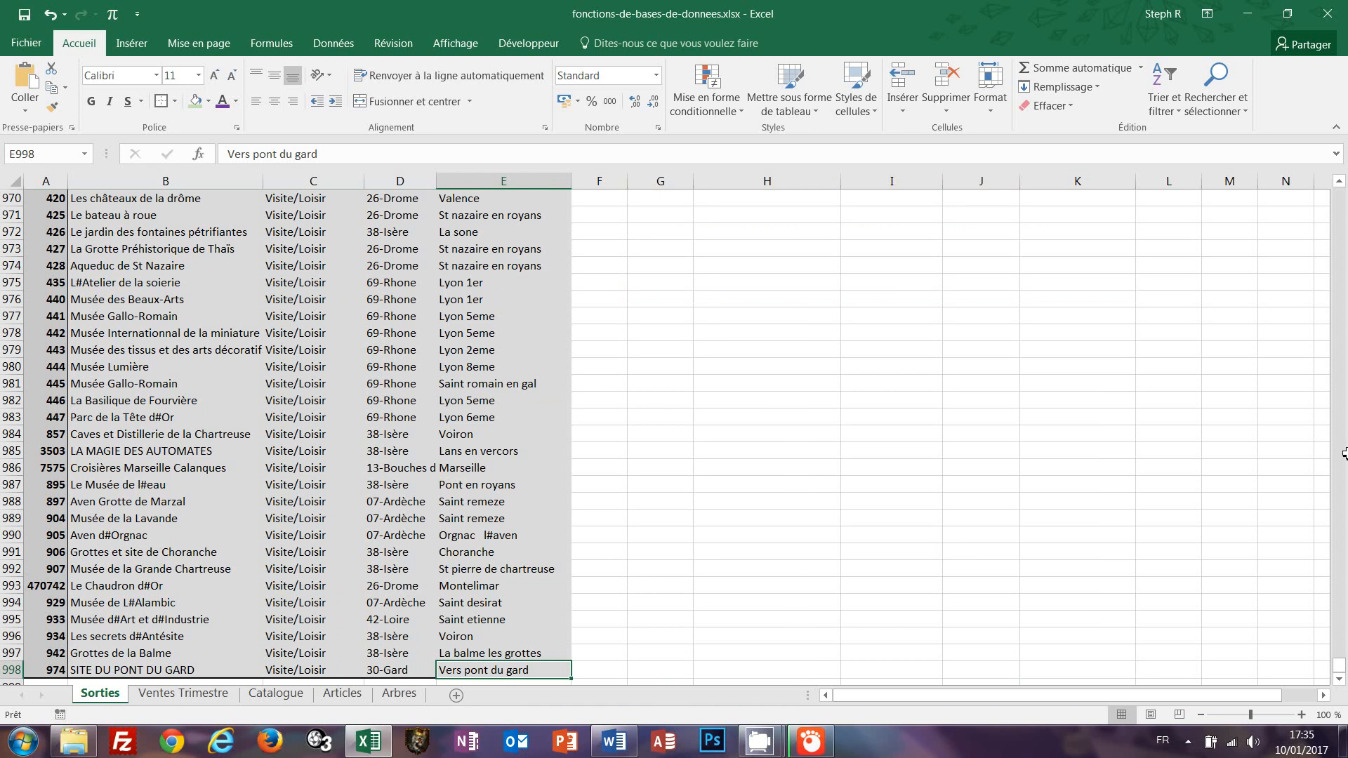
{"action": "left_click_drag", "start_coordinate": [1341, 671], "coordinate": [1341, 191]}
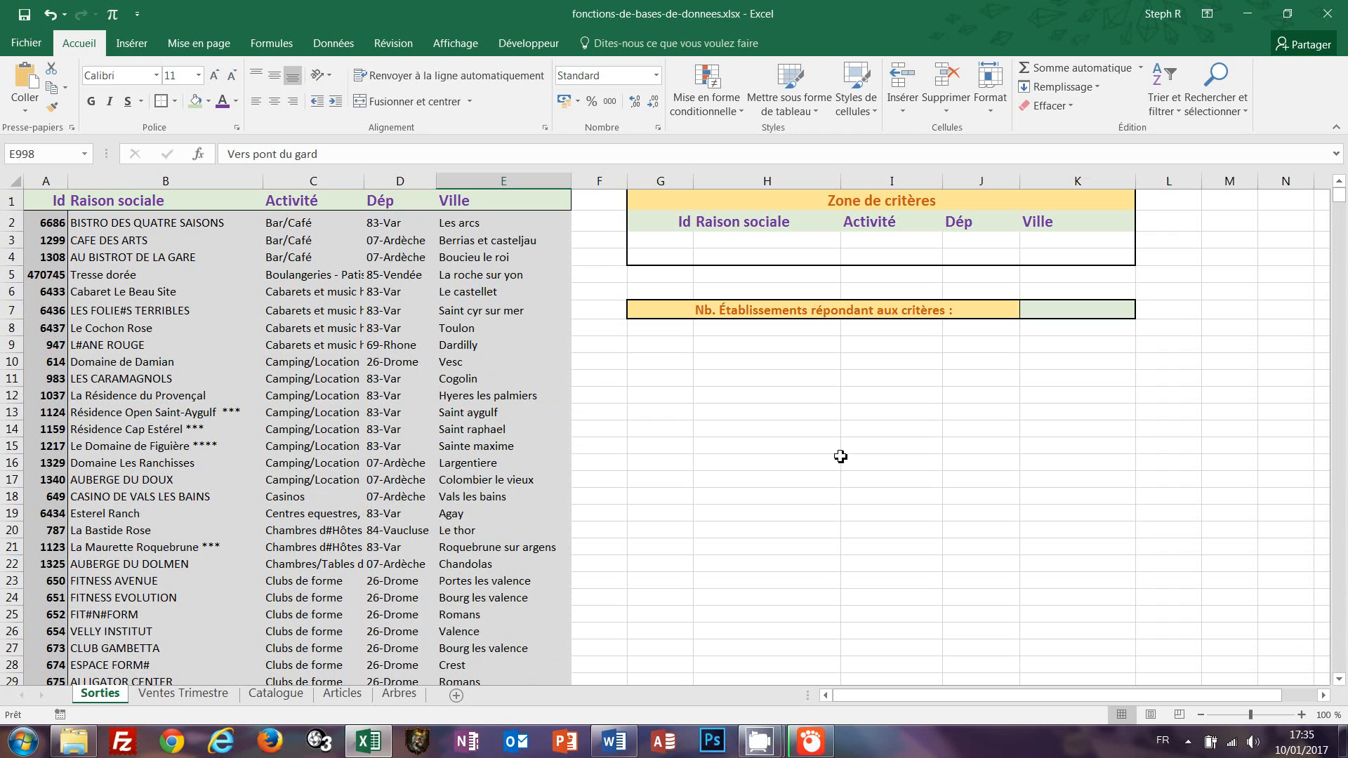
{"action": "left_click", "coordinate": [52, 202], "text": "shift"}
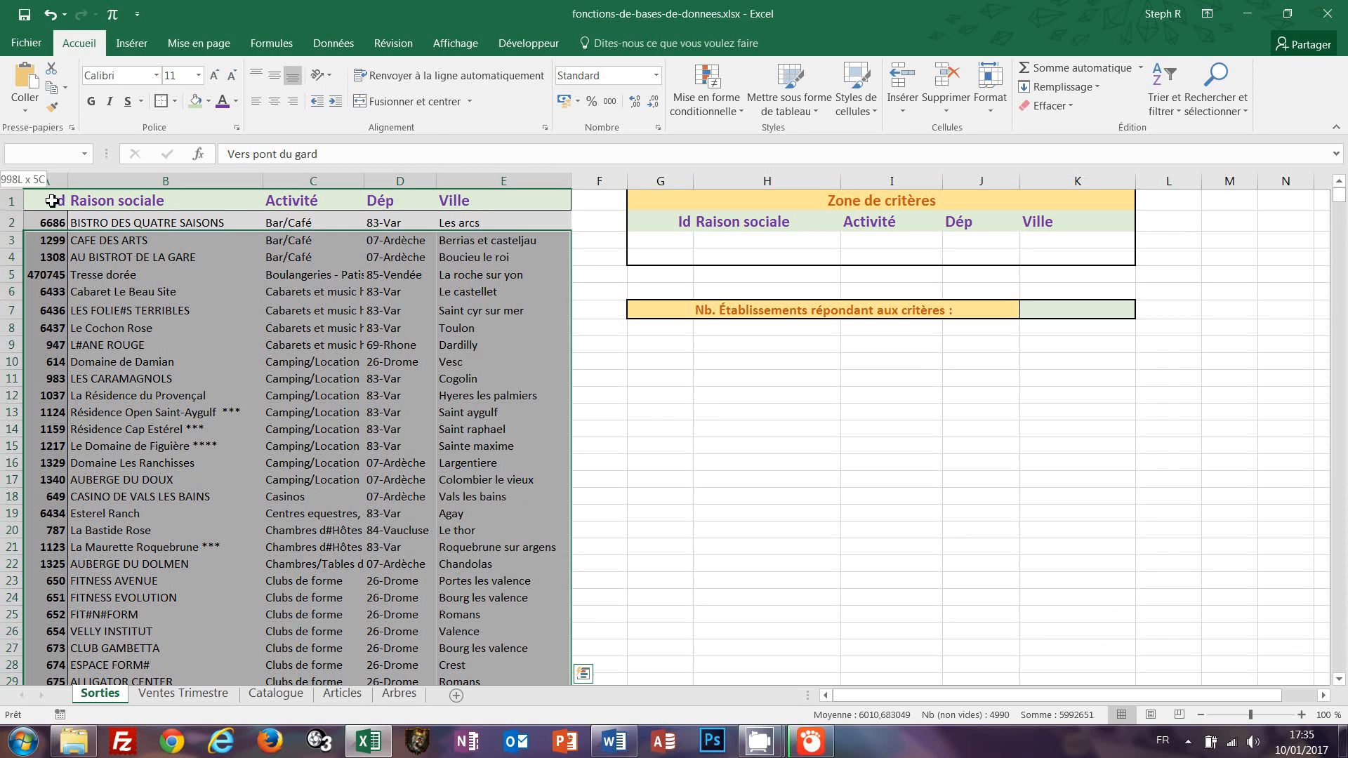
{"action": "left_click", "coordinate": [44, 155]}
{"action": "type", "text": "tab"}
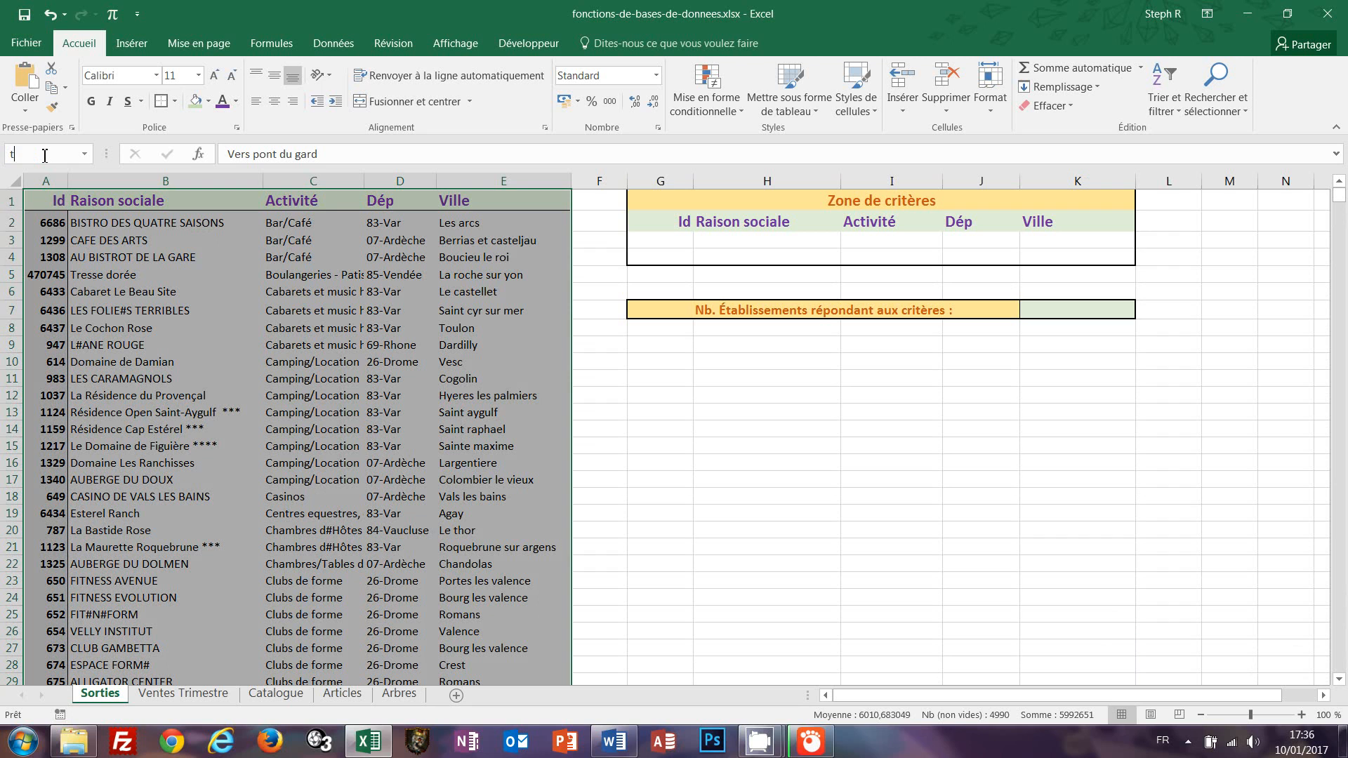
{"action": "type", "text": "_sorties"}
{"action": "key", "text": "Return"}
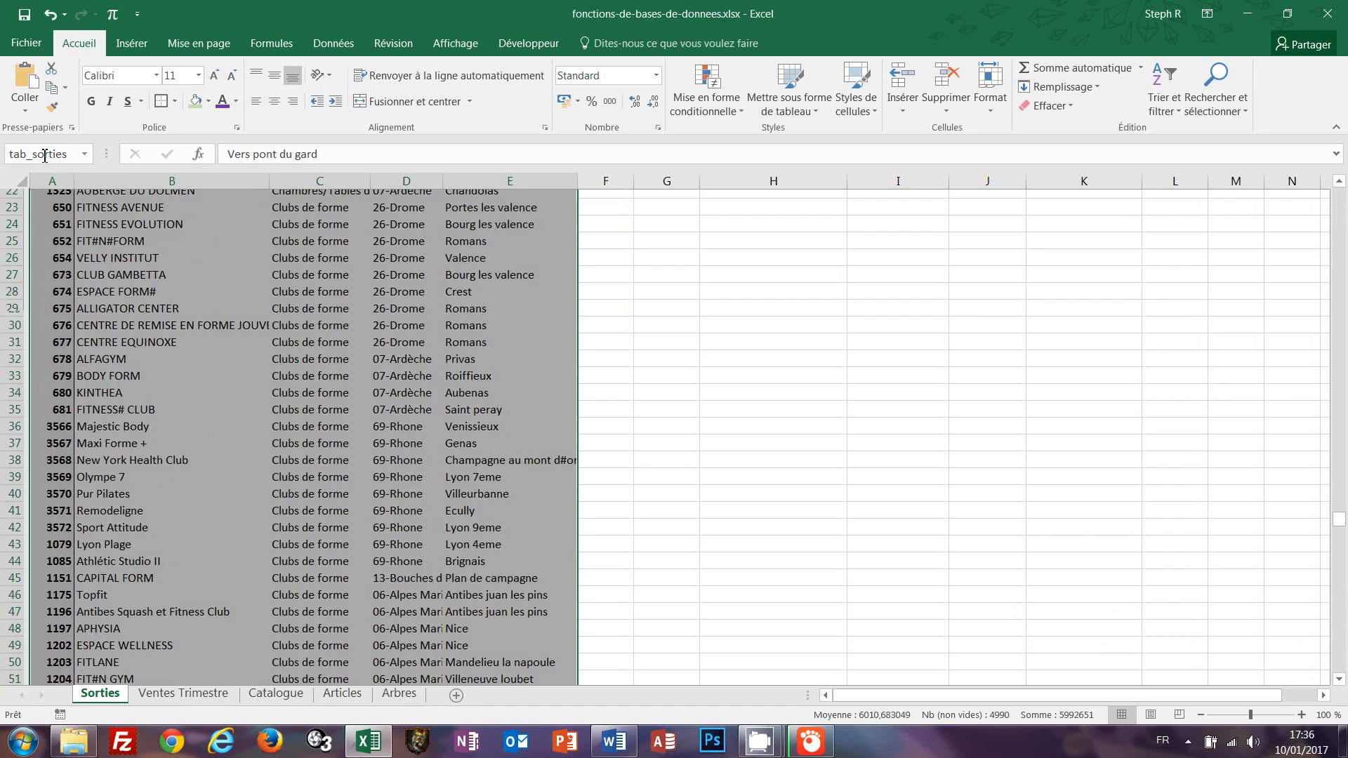
{"action": "key", "text": "Return"}
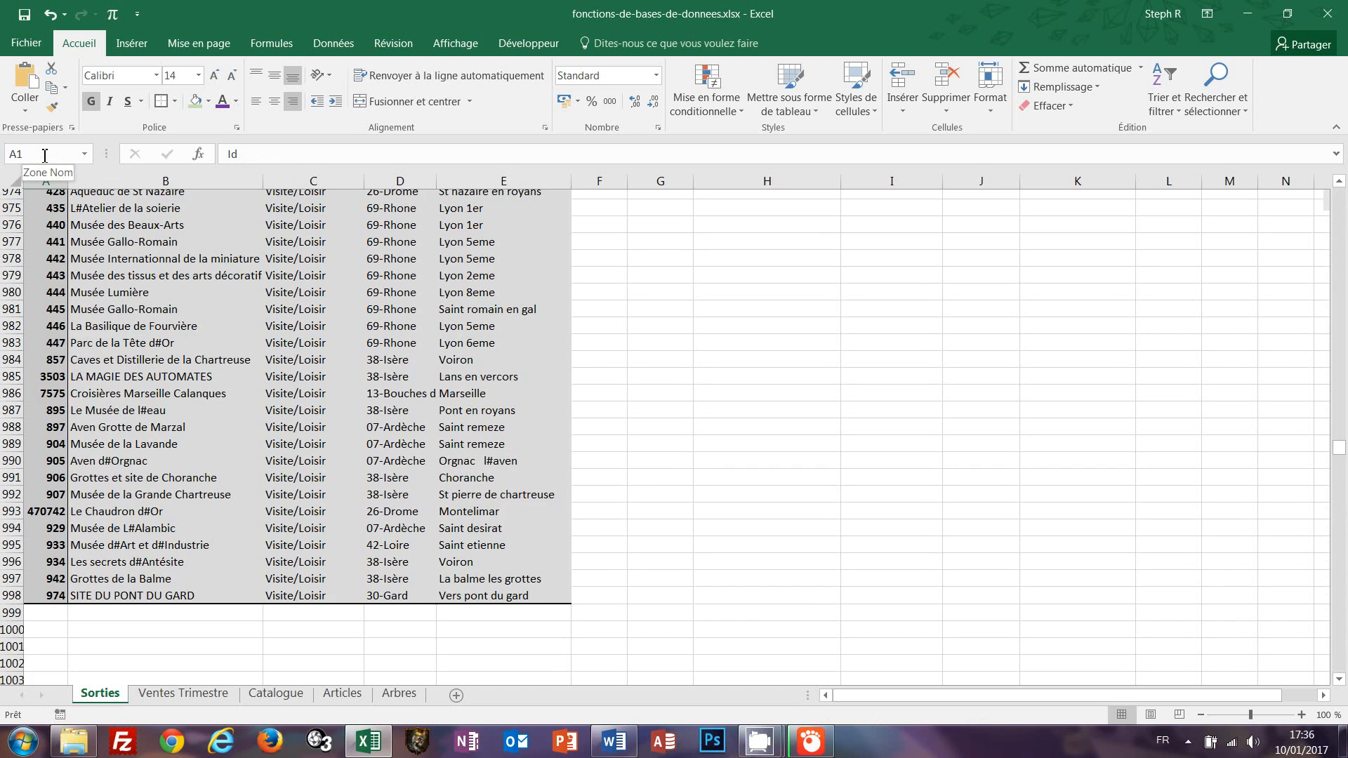
Enter hôtel as the Activité criterion in I3 of the criteria zone.
{"action": "left_click", "coordinate": [982, 434]}
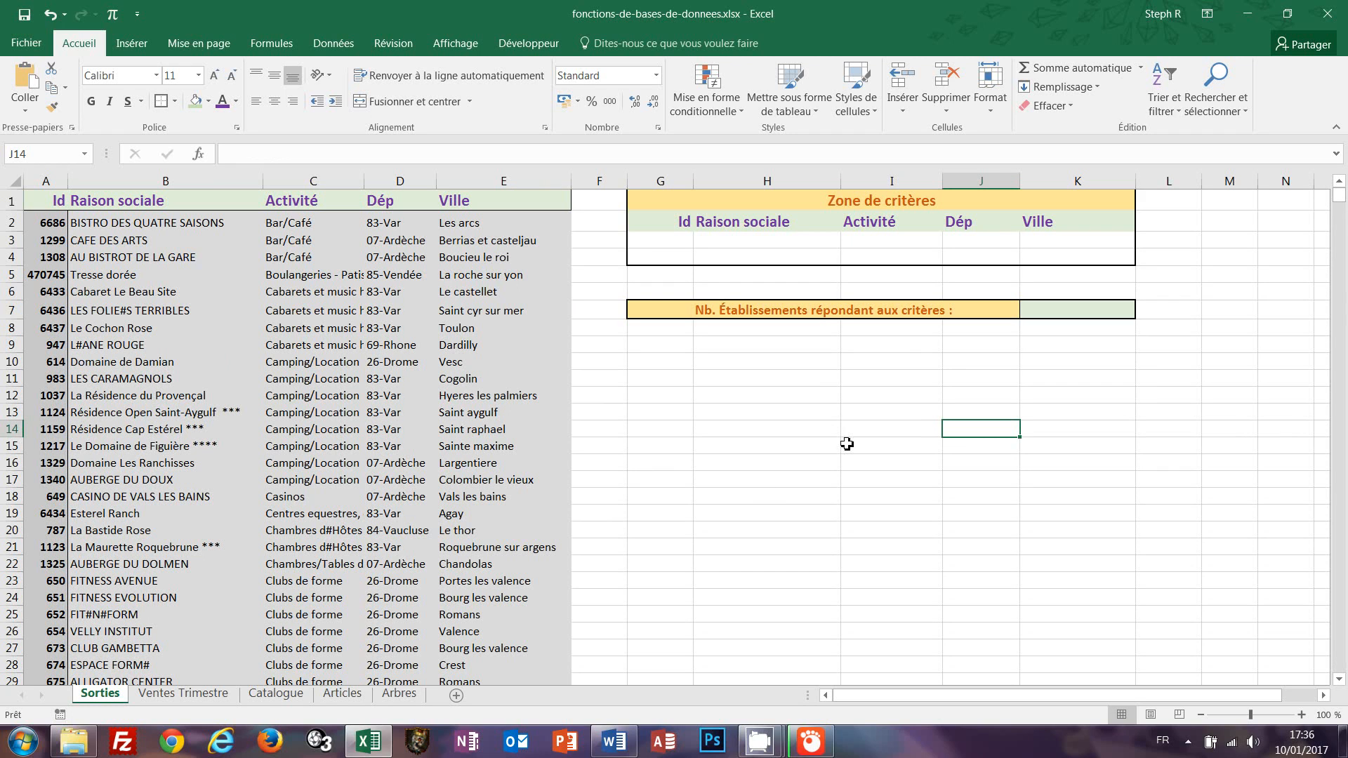
{"action": "left_click", "coordinate": [877, 241]}
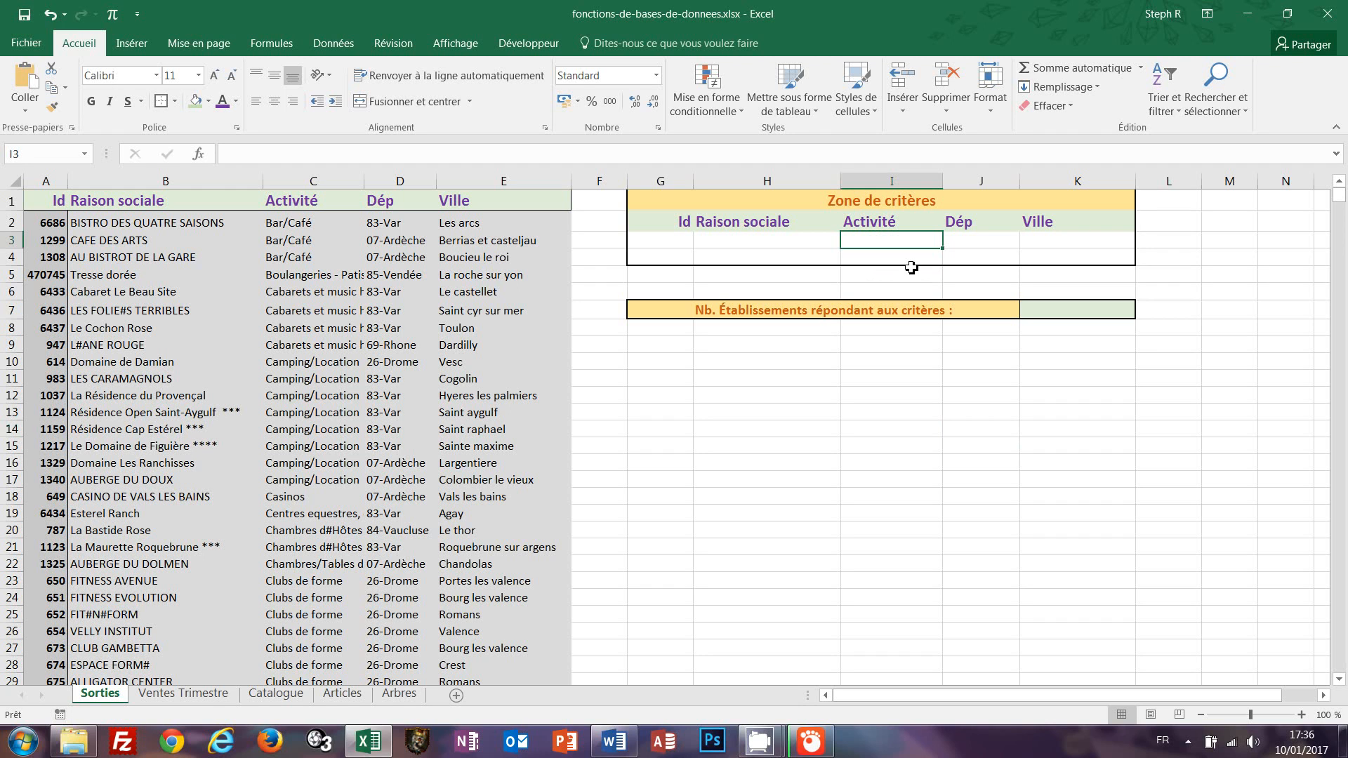
{"action": "type", "text": "hôtel"}
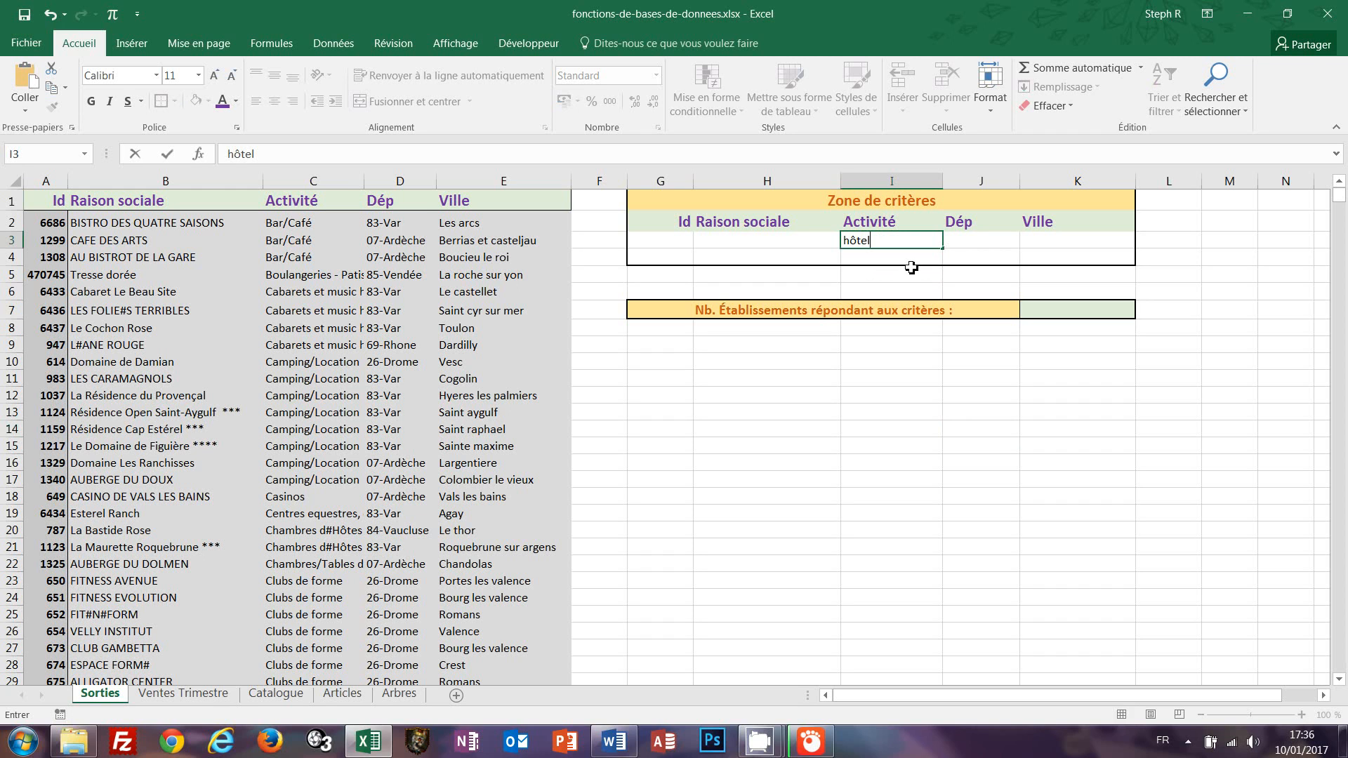
{"action": "key", "text": "Return"}
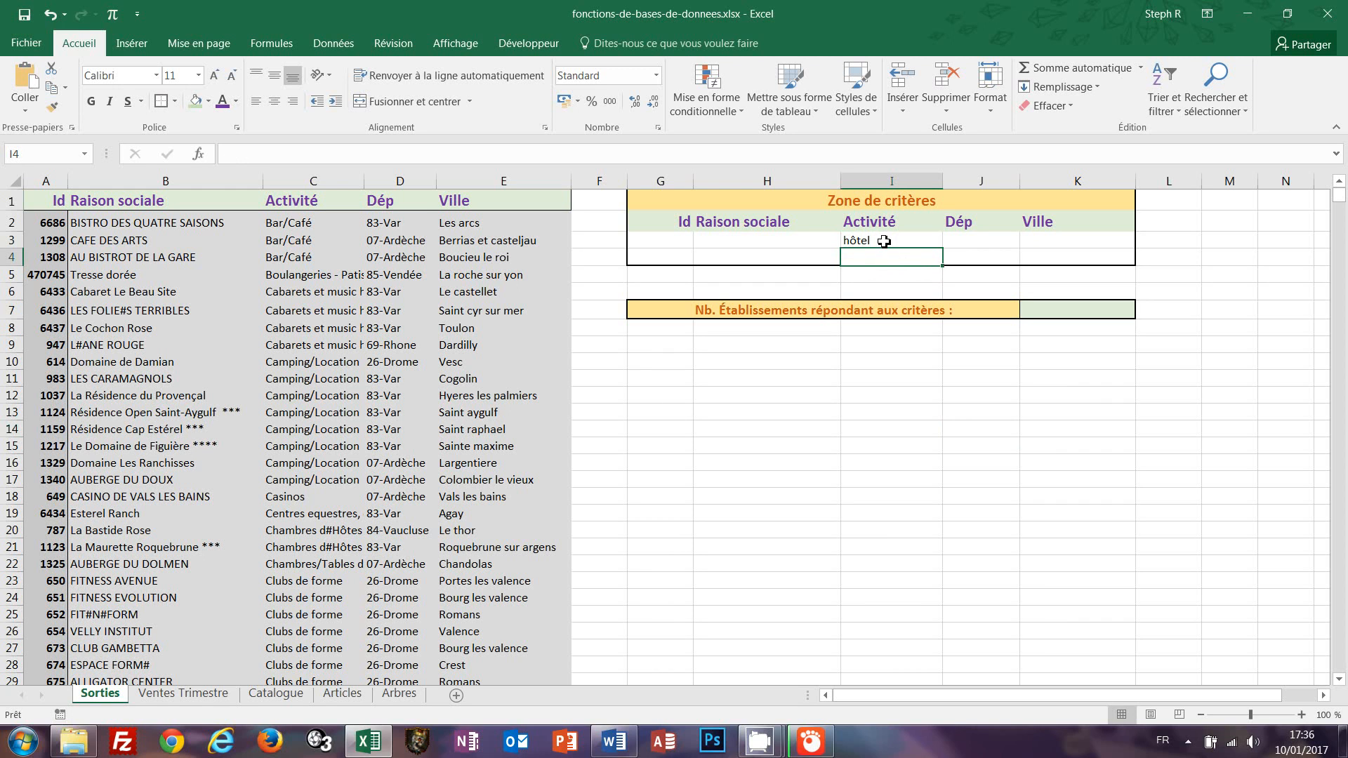
{"action": "left_click", "coordinate": [886, 243]}
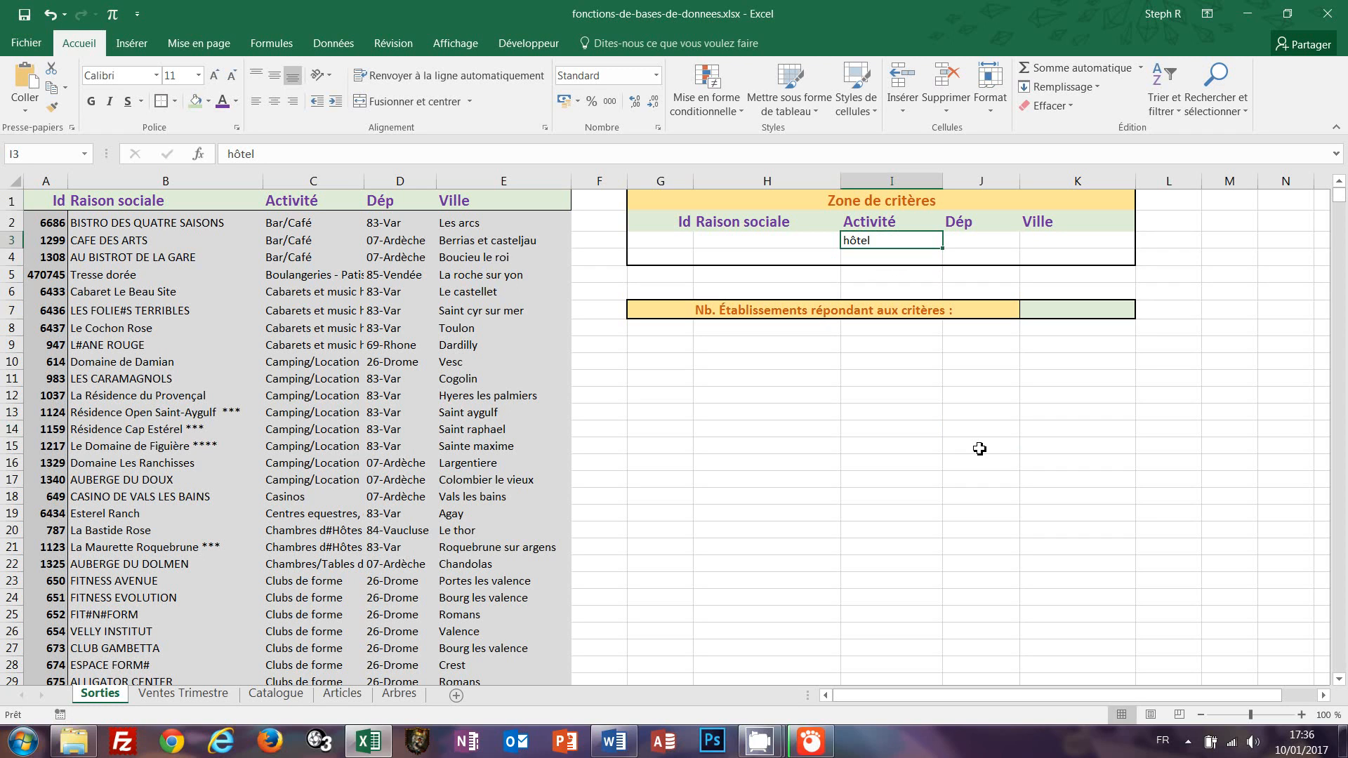
Enter =BDNBVAL(tab_sorties;A1;G2:K3) in K7 to count the establishments matching the criteria.
{"action": "left_click", "coordinate": [1038, 314]}
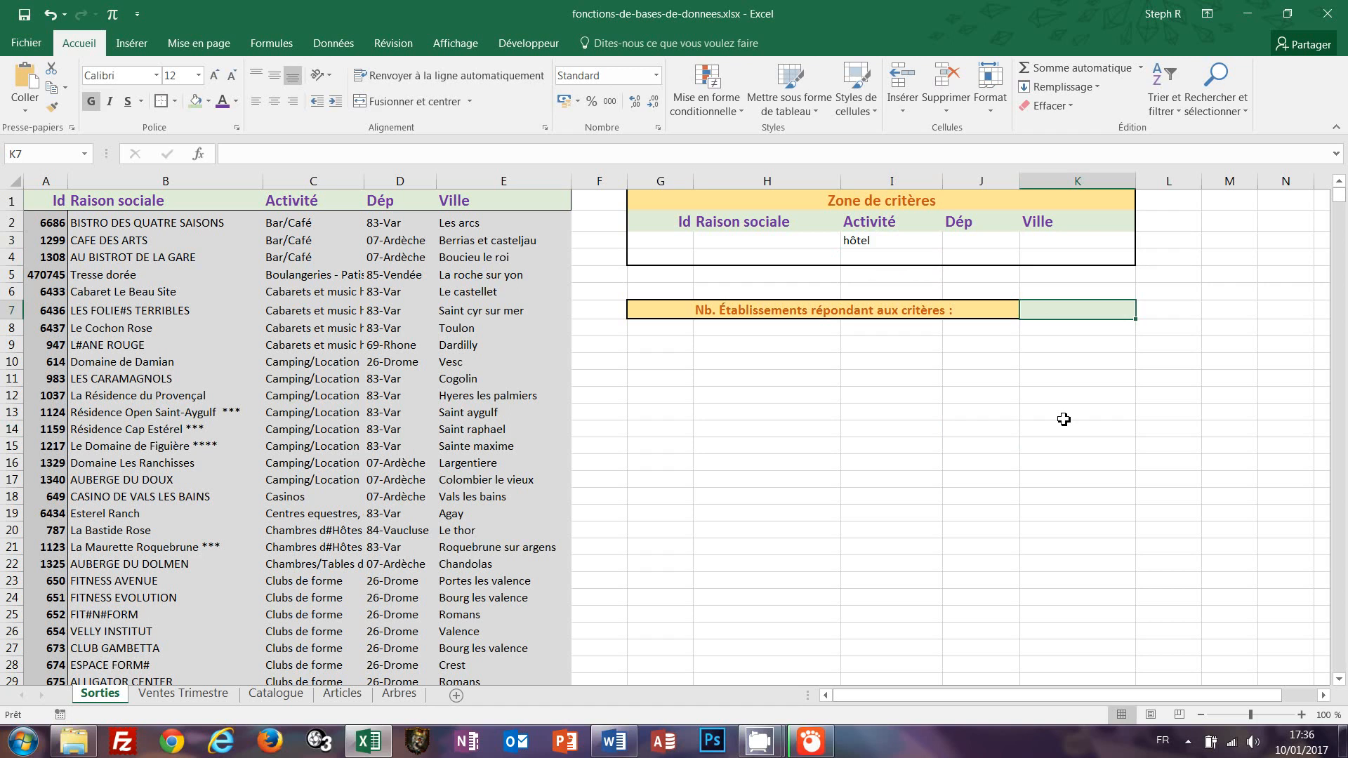
{"action": "type", "text": "="}
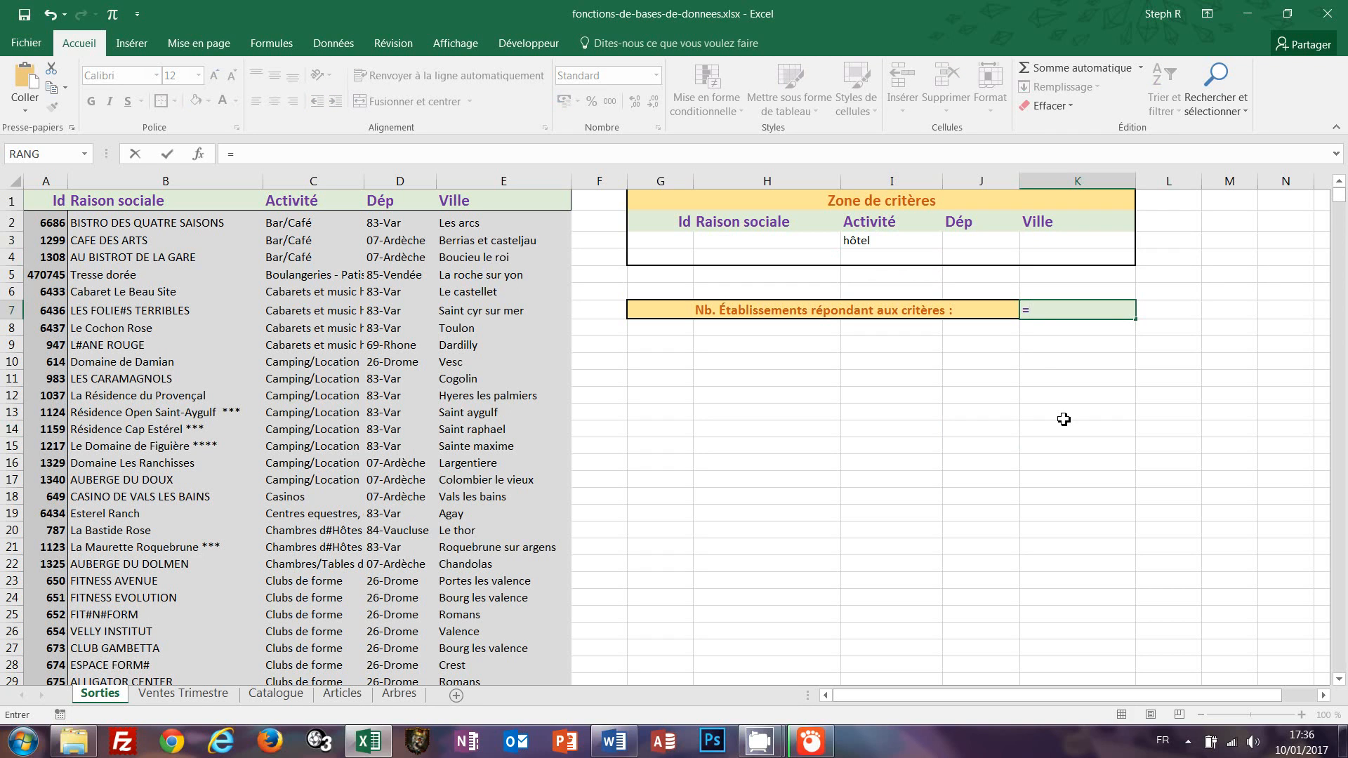
{"action": "type", "text": "bdn"}
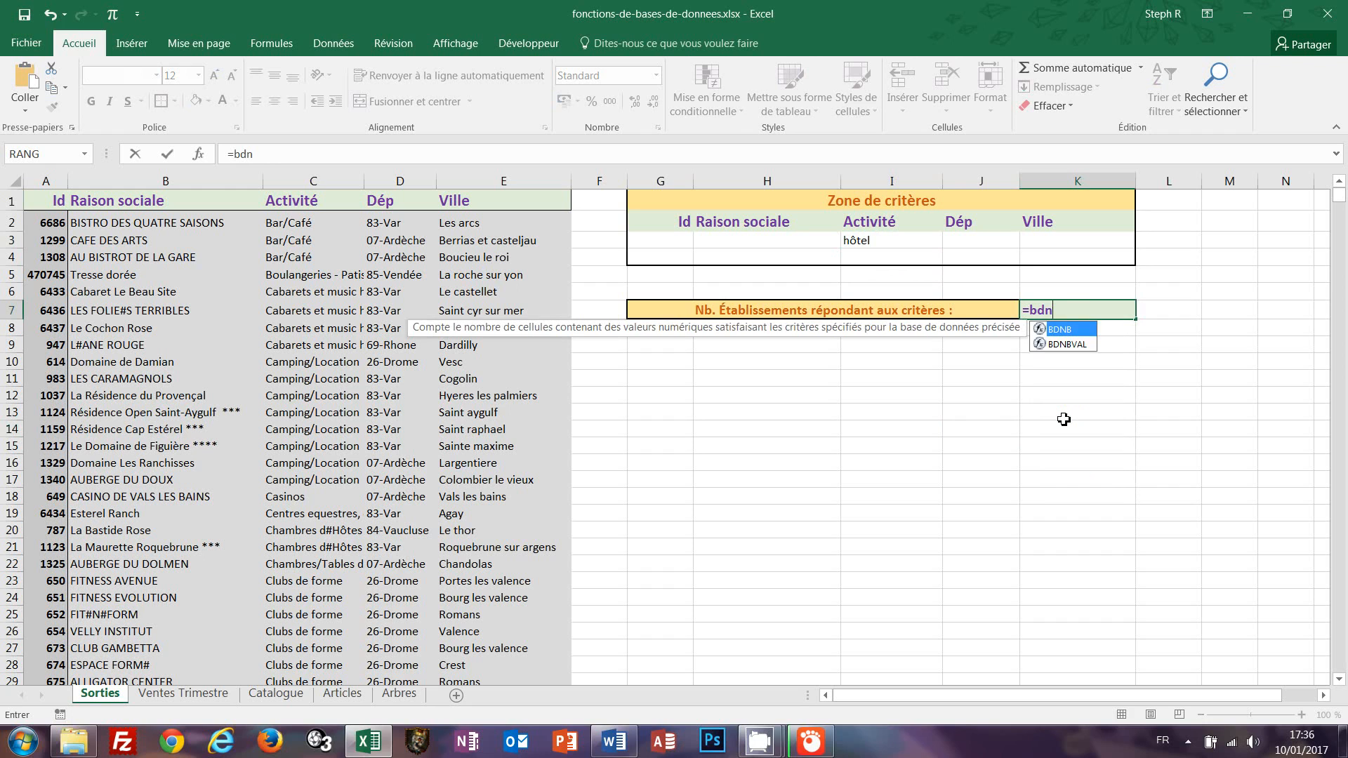
{"action": "type", "text": "bval"}
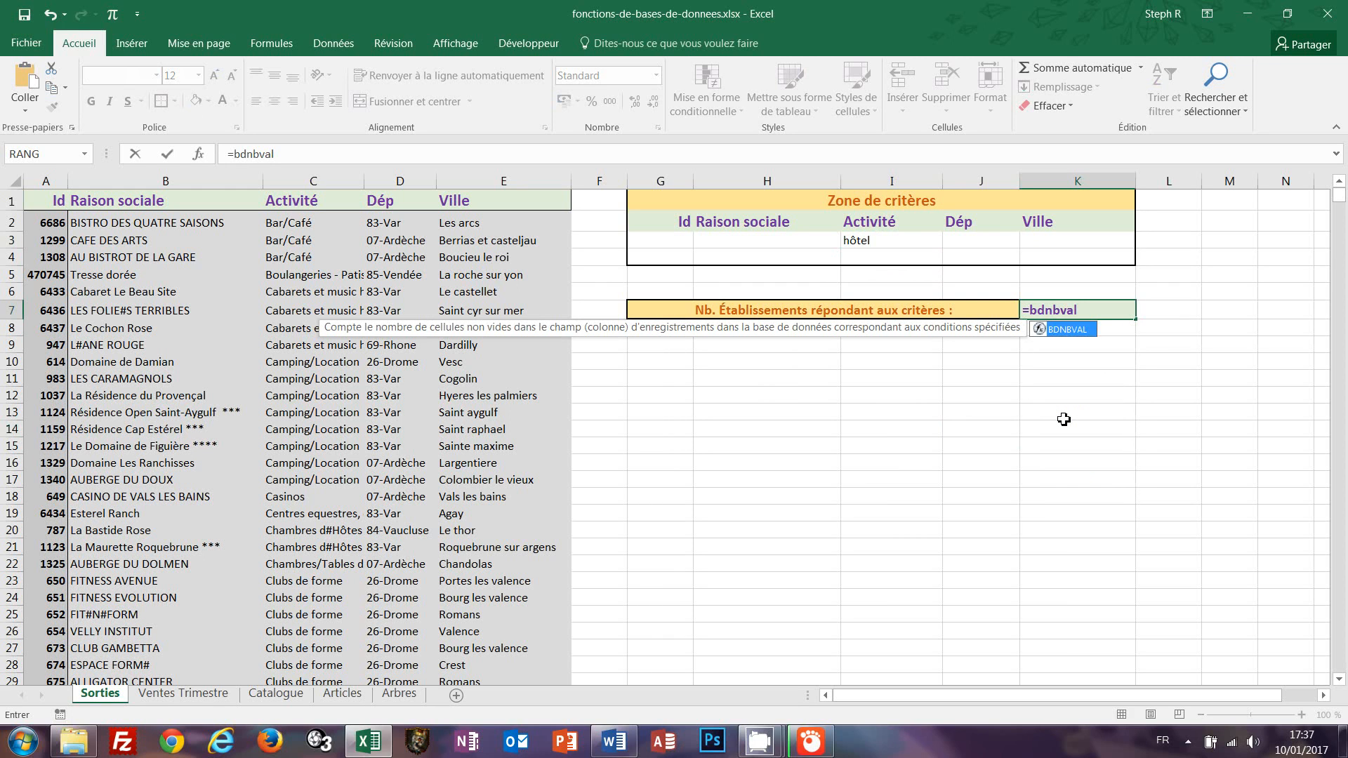
{"action": "type", "text": "("}
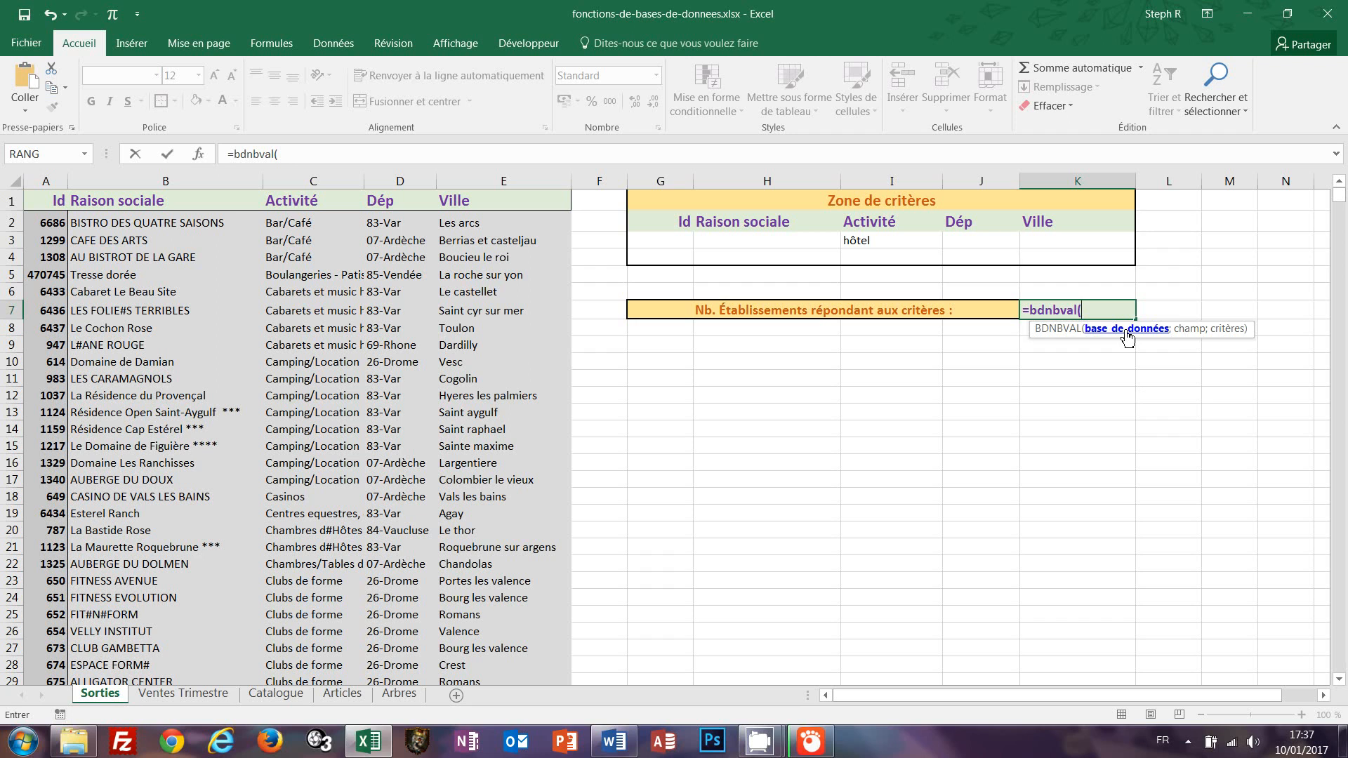
{"action": "type", "text": "tab_sorties"}
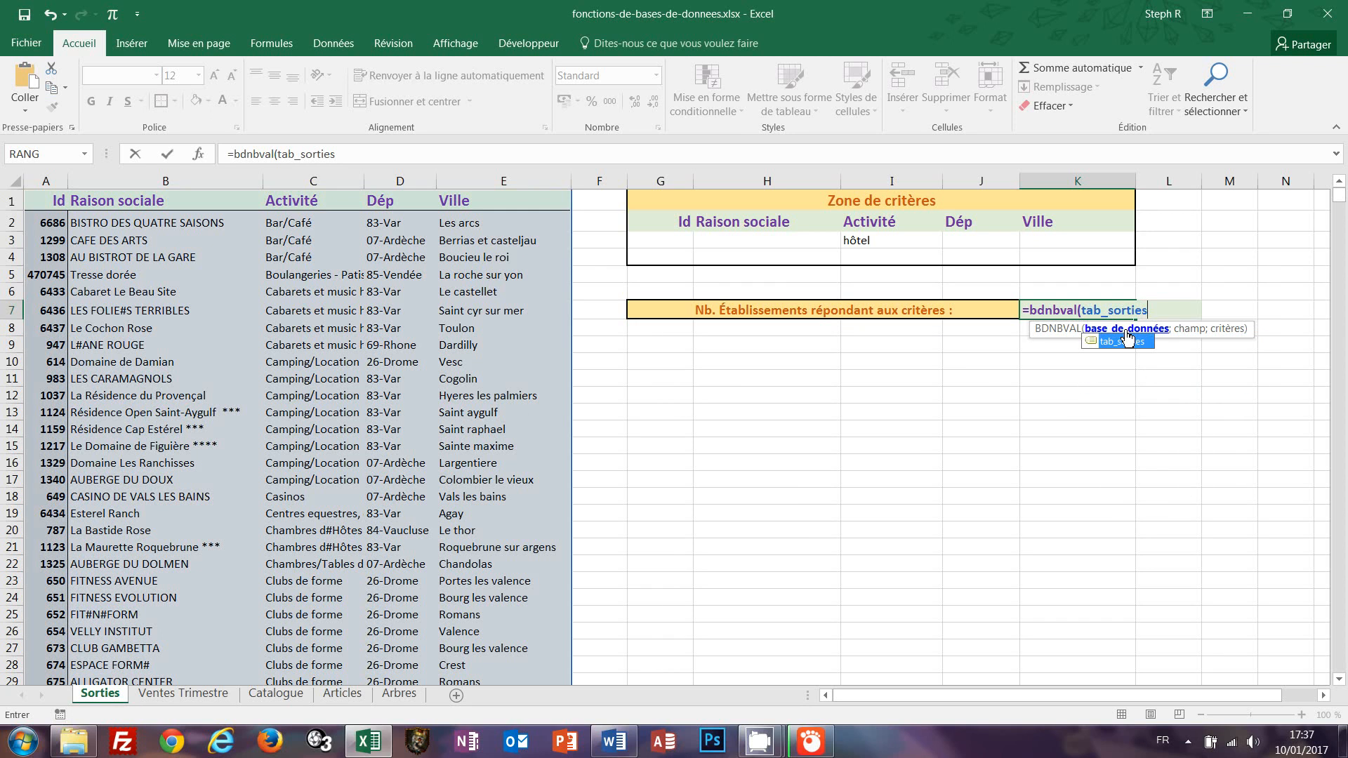
{"action": "type", "text": ";"}
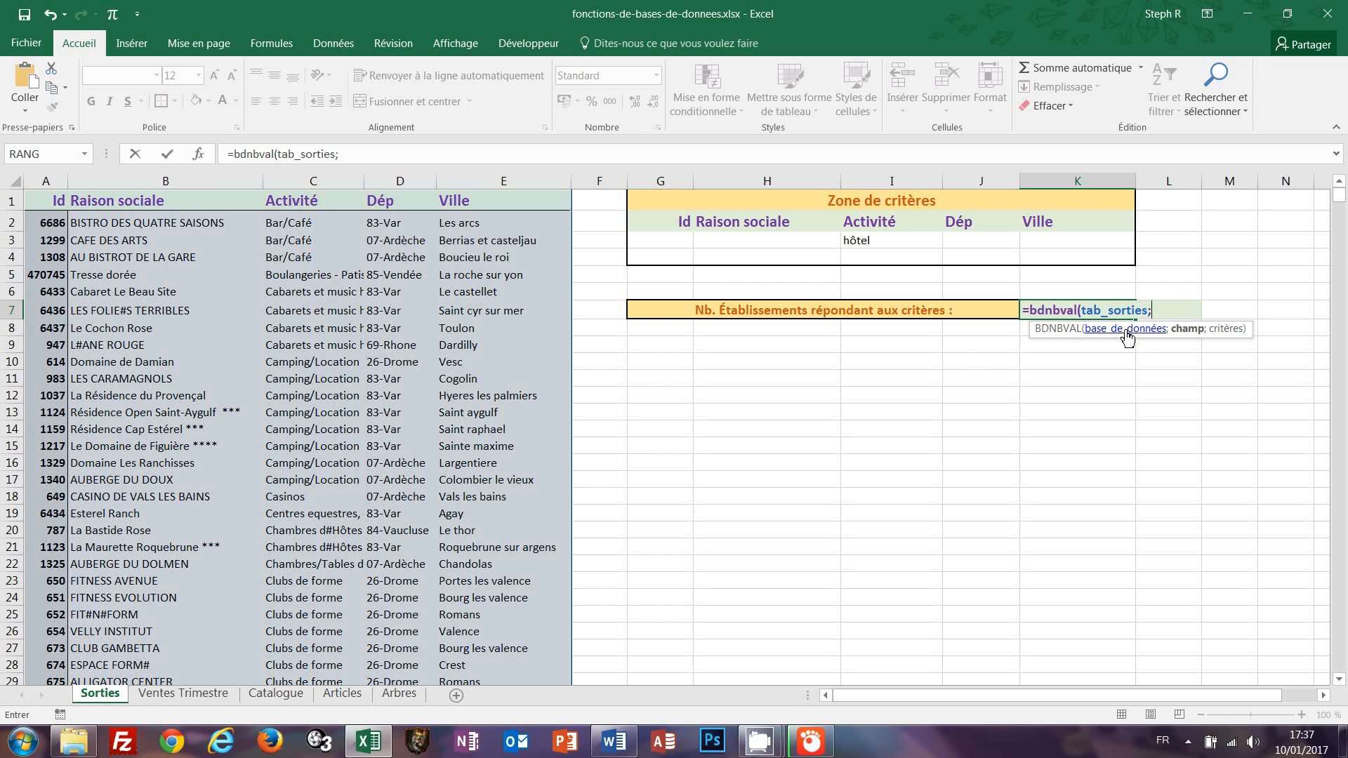
{"action": "left_click", "coordinate": [55, 203]}
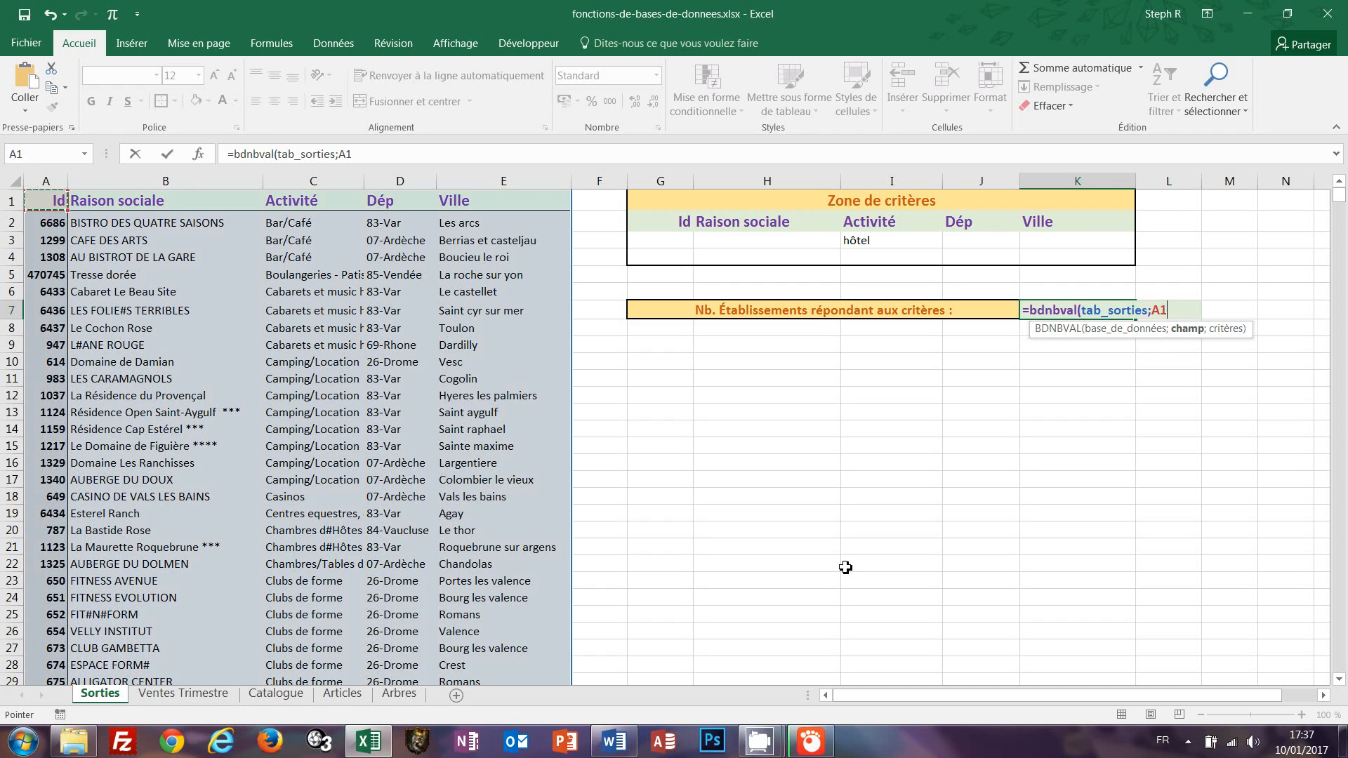
{"action": "type", "text": ";"}
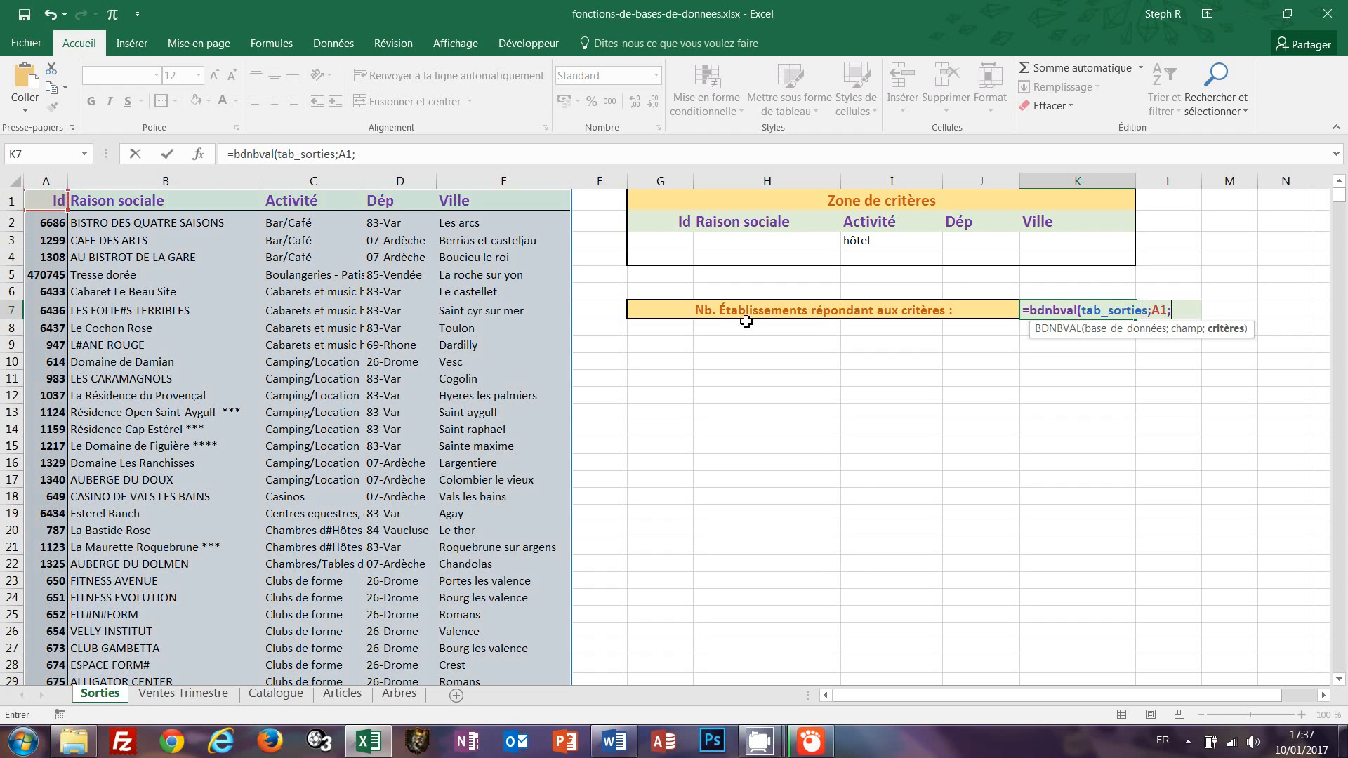
{"action": "left_click_drag", "start_coordinate": [662, 219], "coordinate": [1073, 245]}
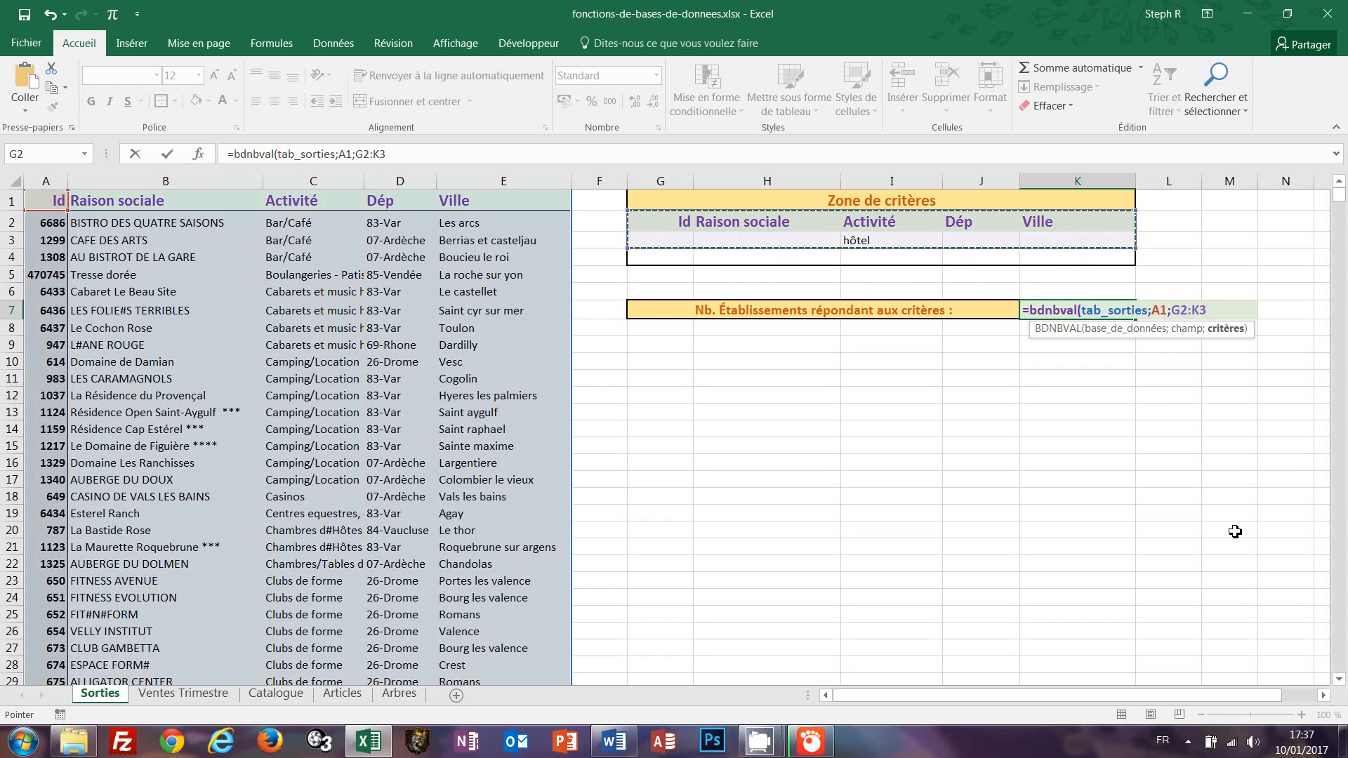
{"action": "type", "text": ")"}
{"action": "key", "text": "ctrl+Return"}
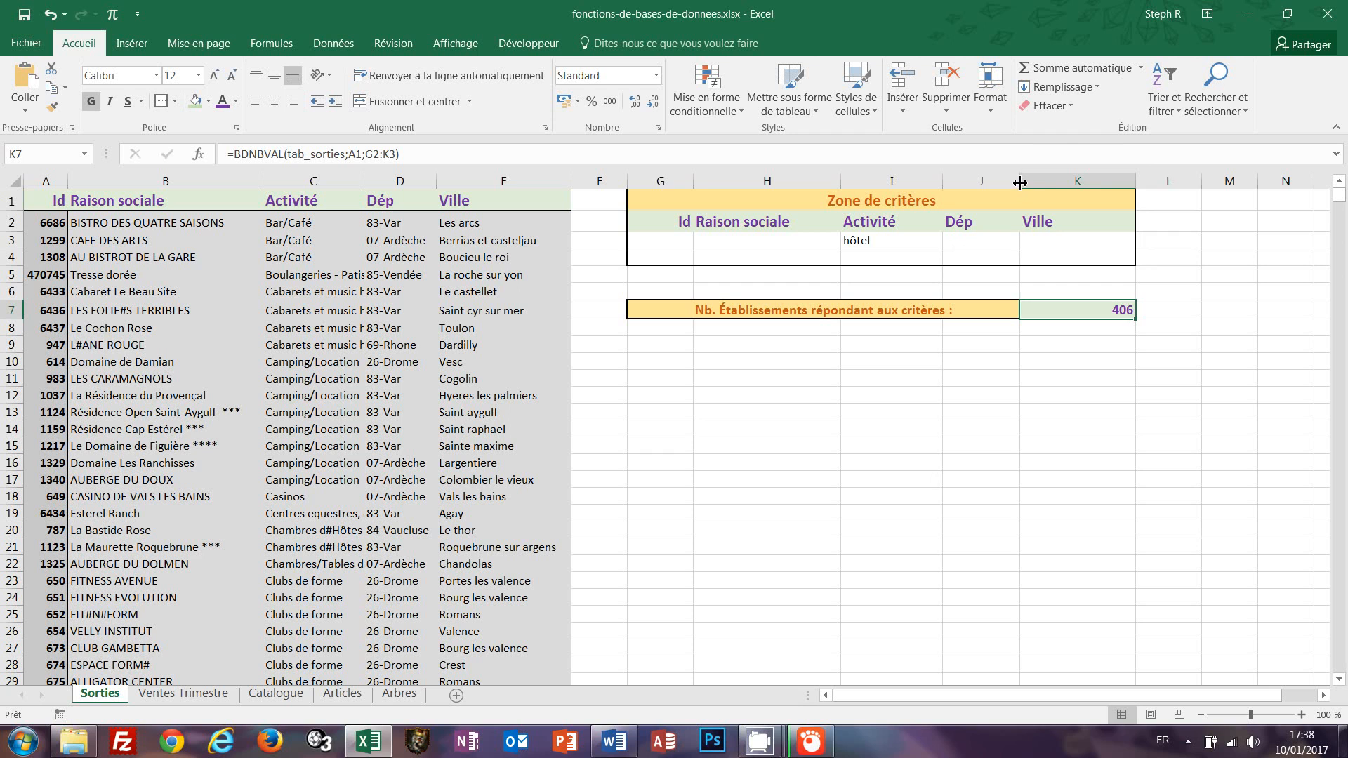
Widen column J slightly and enter 26-Drome as the Dép criterion in J3 of the criteria zone.
{"action": "left_click_drag", "start_coordinate": [1020, 187], "coordinate": [1051, 186]}
{"action": "left_click", "coordinate": [973, 243]}
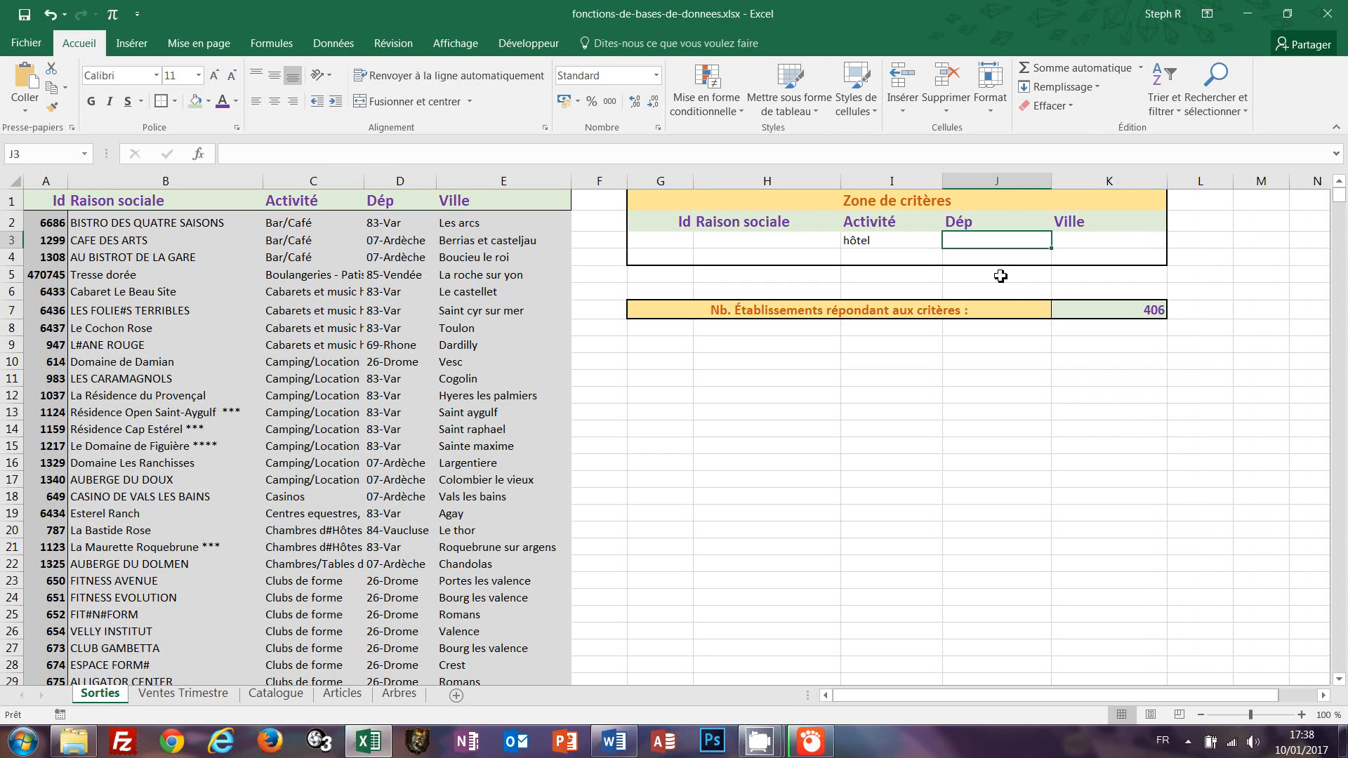
{"action": "type", "text": "26-"}
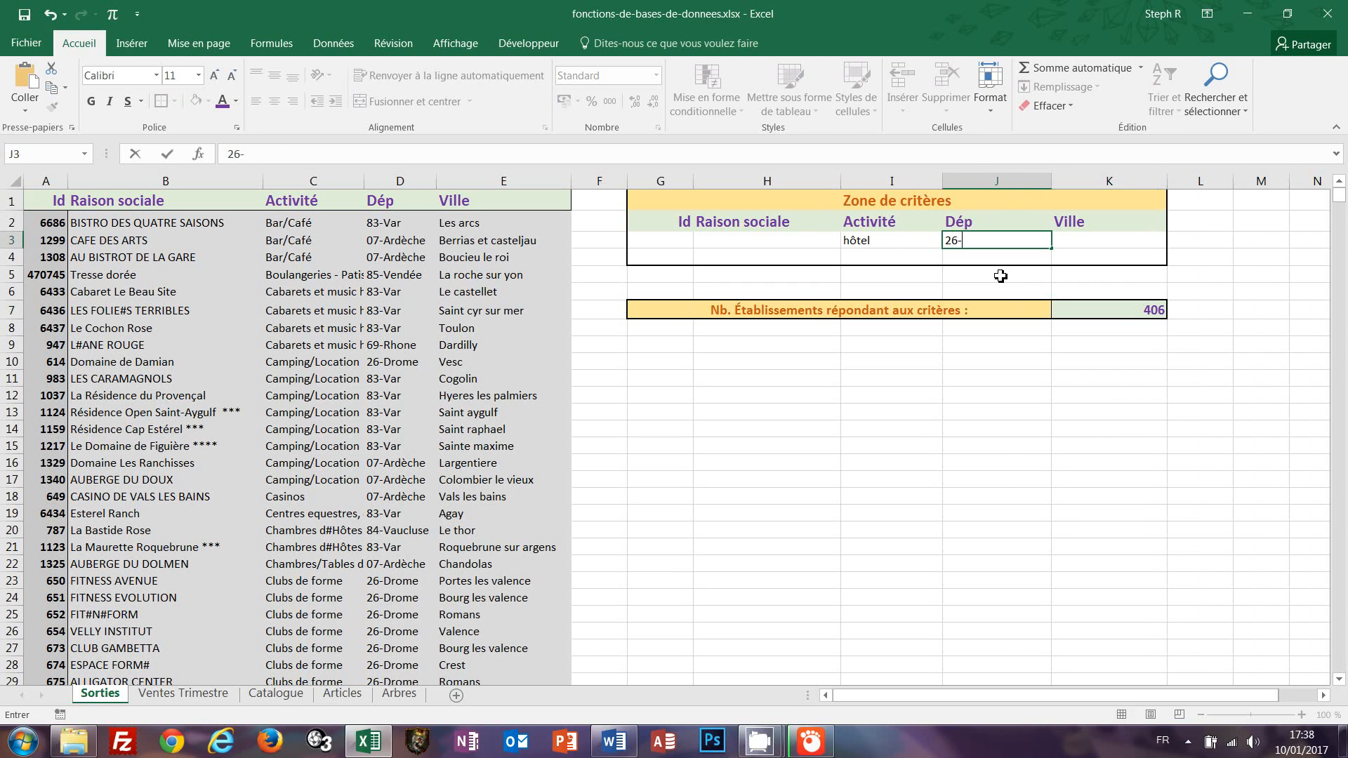
{"action": "type", "text": "Drome"}
{"action": "key", "text": "Return"}
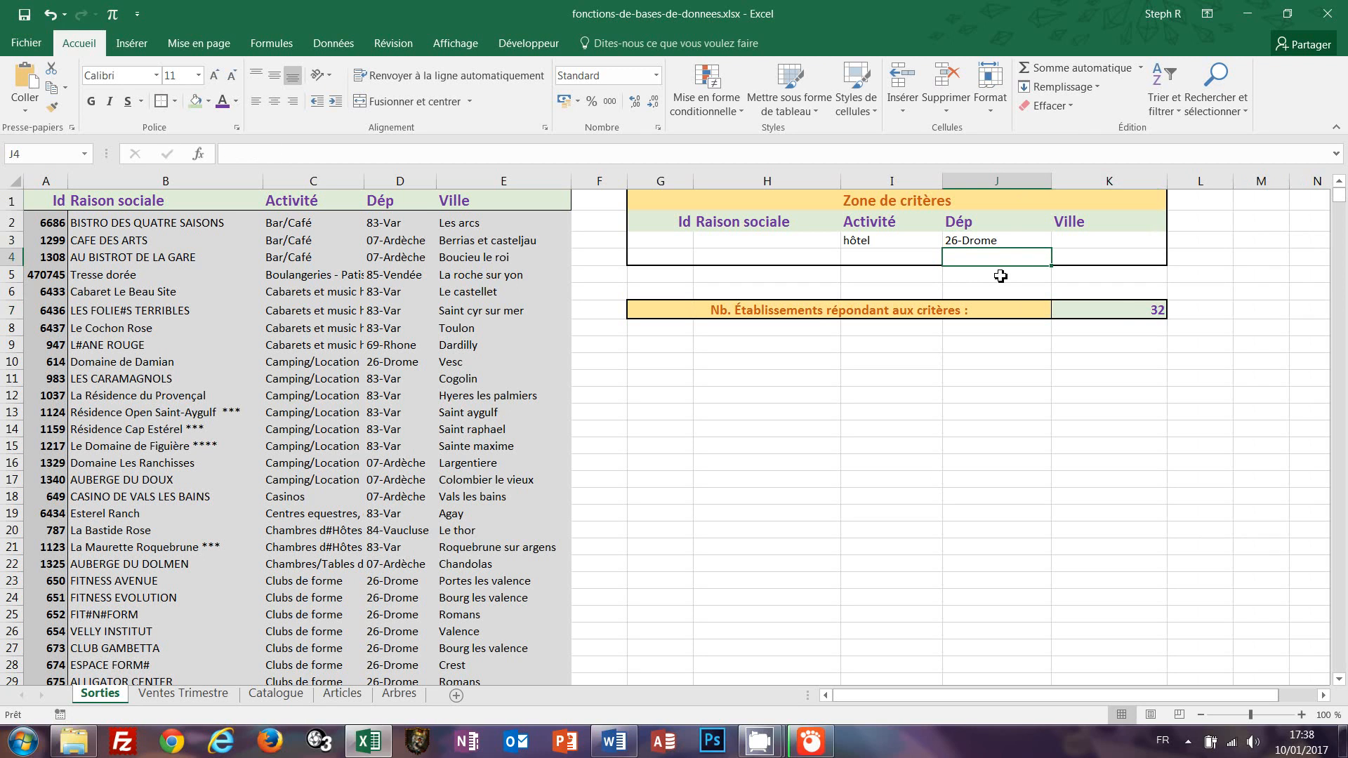
{"action": "left_click", "coordinate": [1151, 316]}
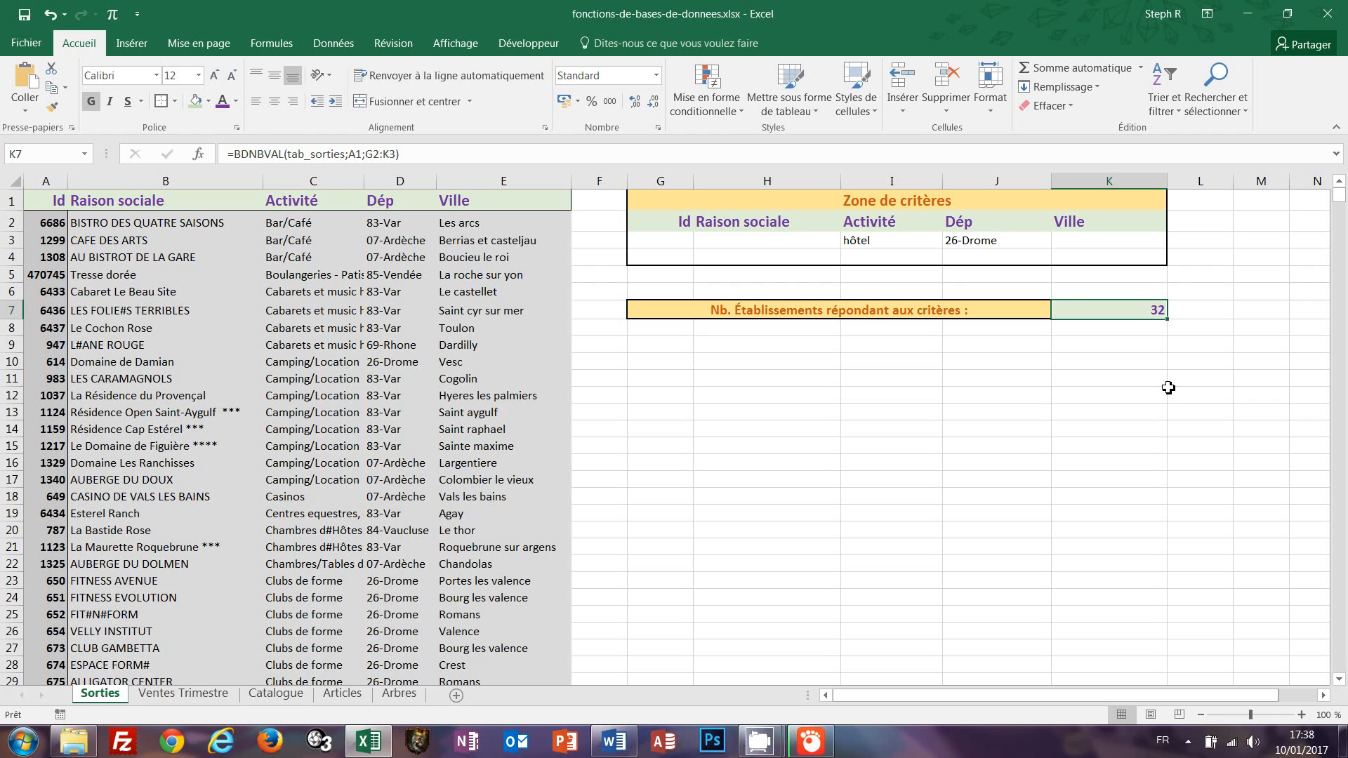
Turn on filtering for the establishments table.
{"action": "left_click", "coordinate": [342, 328]}
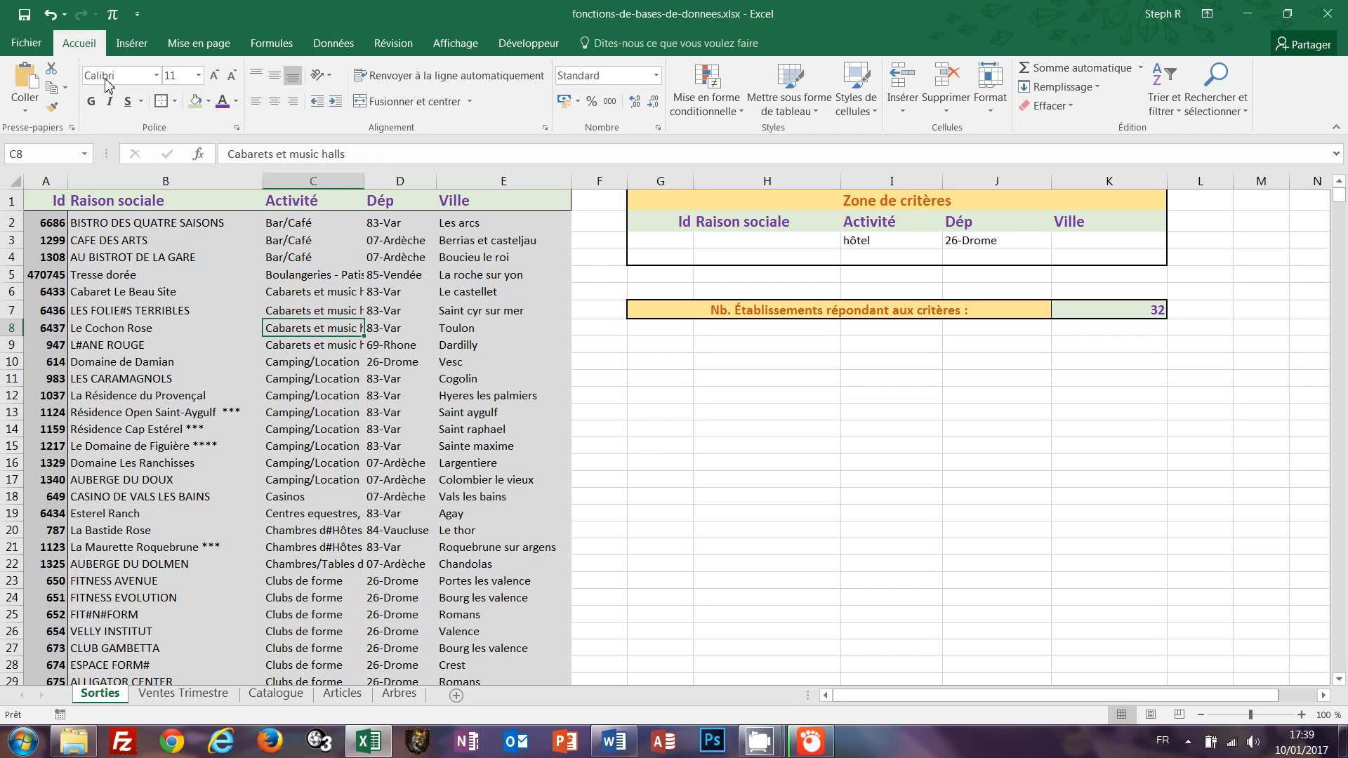
{"action": "left_click", "coordinate": [1171, 110]}
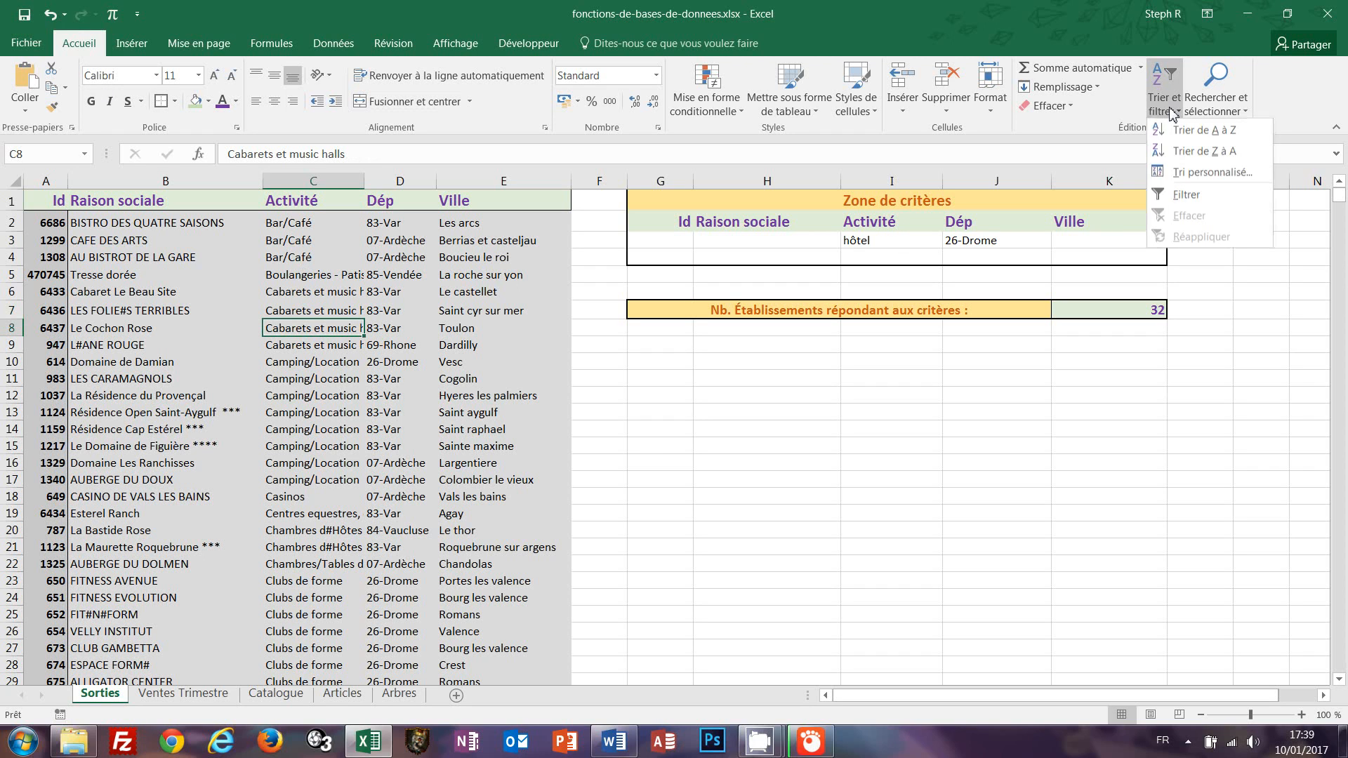
{"action": "left_click", "coordinate": [1187, 195]}
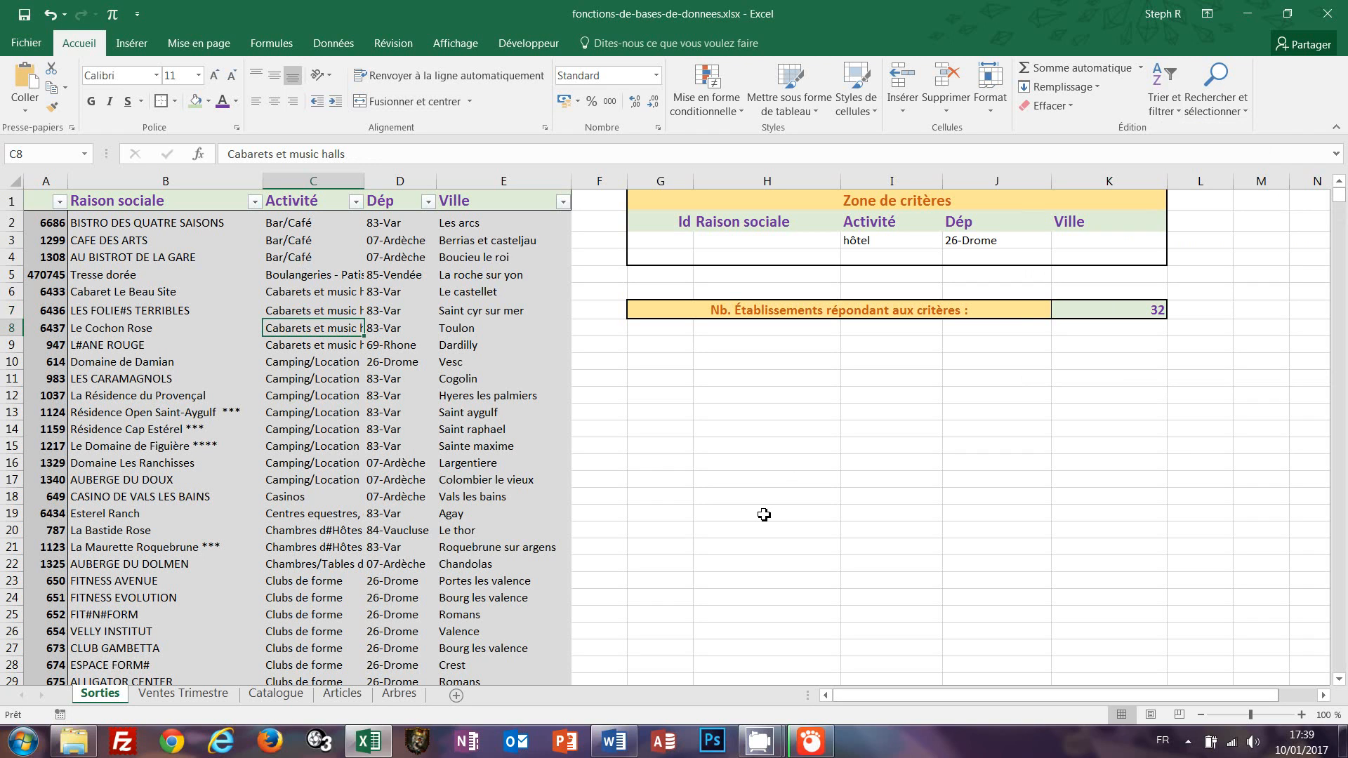
Filter the Activité column to Hôtel and Hôtel/Restaurant by searching hôt and excluding both Chambres entries, and look through the filtered rows.
{"action": "left_click", "coordinate": [357, 203]}
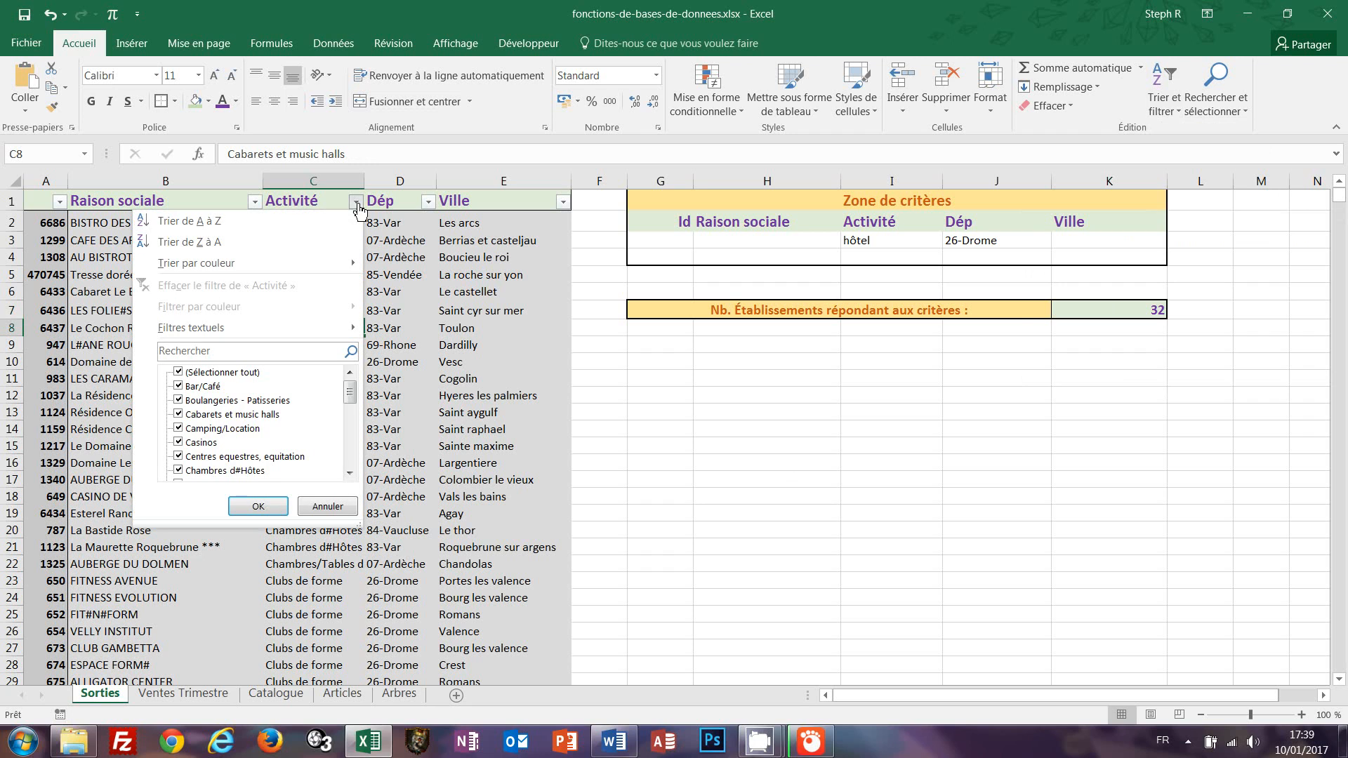
{"action": "left_click", "coordinate": [216, 352]}
{"action": "type", "text": "hôt"}
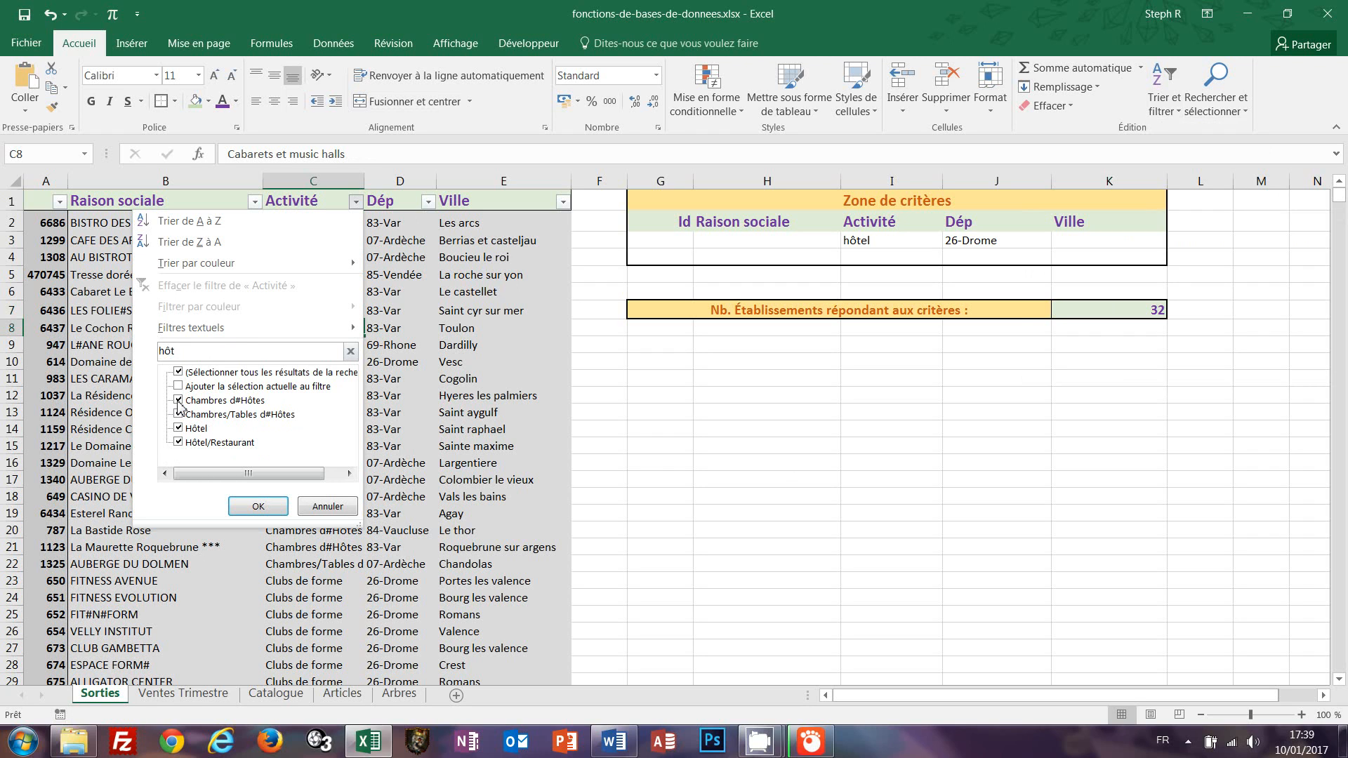
{"action": "left_click", "coordinate": [179, 403]}
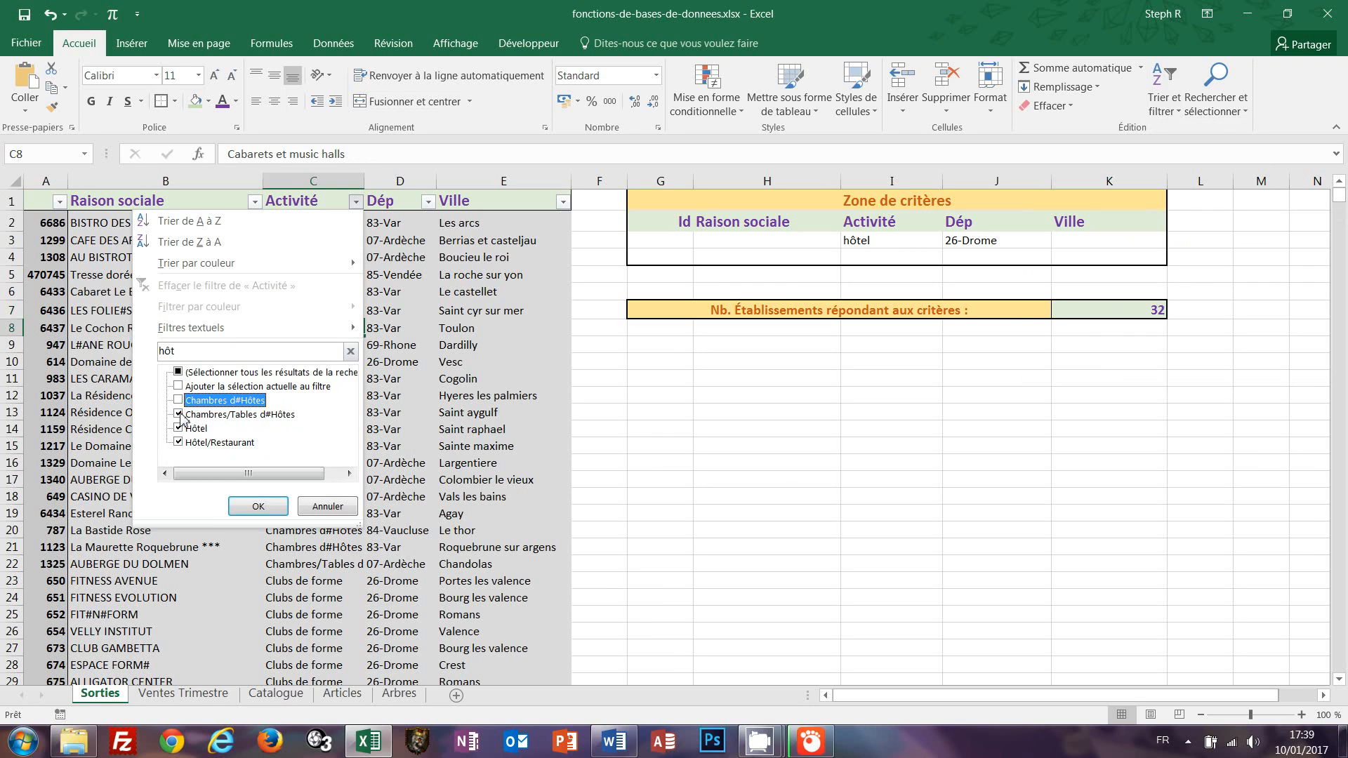
{"action": "left_click", "coordinate": [179, 415]}
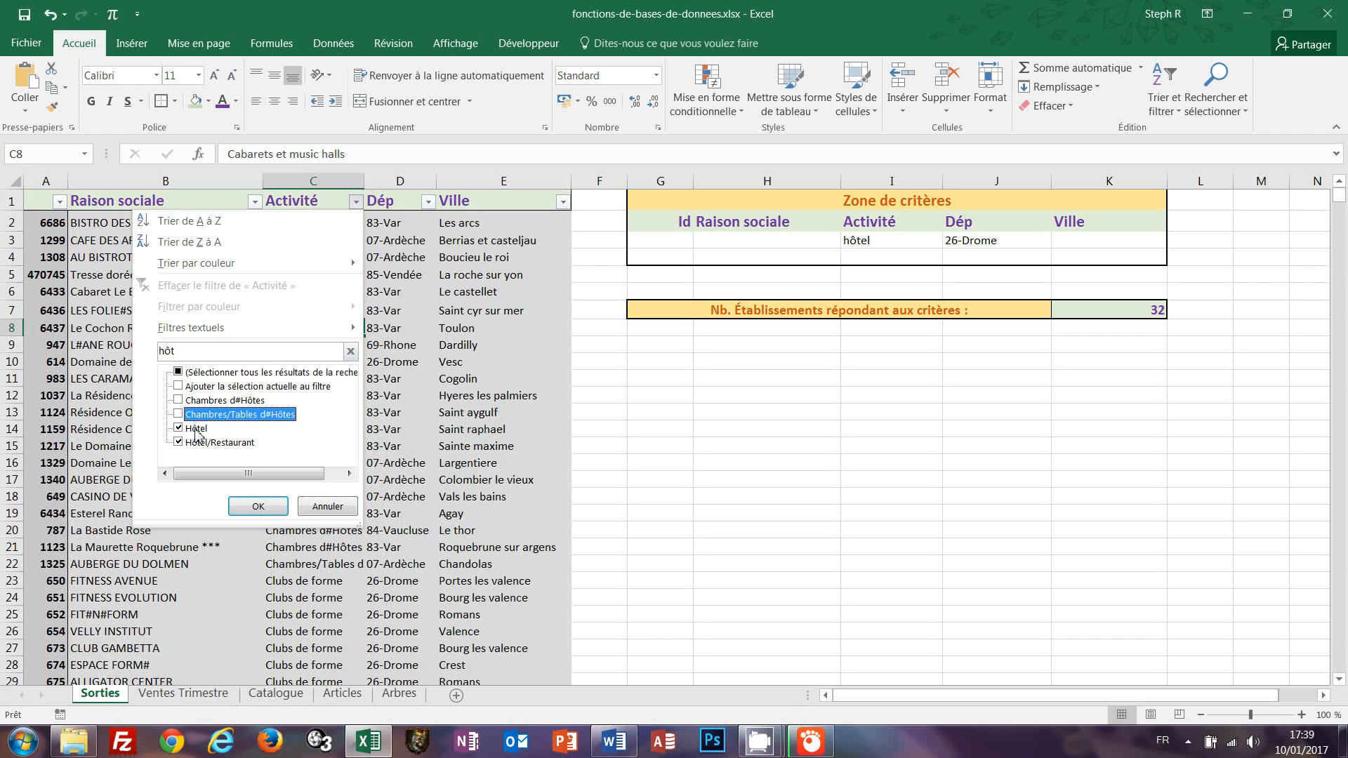
{"action": "left_click", "coordinate": [258, 507]}
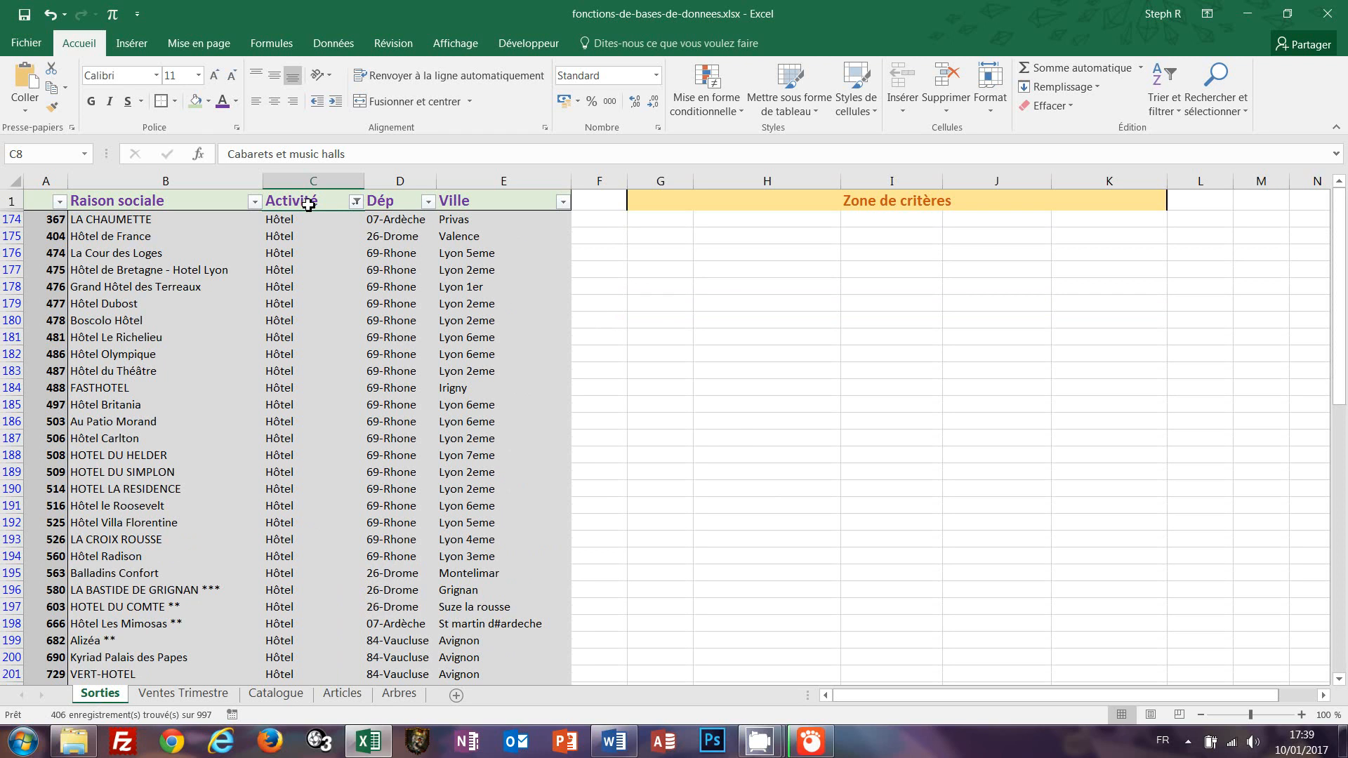
{"action": "scroll", "coordinate": [299, 411], "scroll_direction": "down", "scroll_amount": 2}
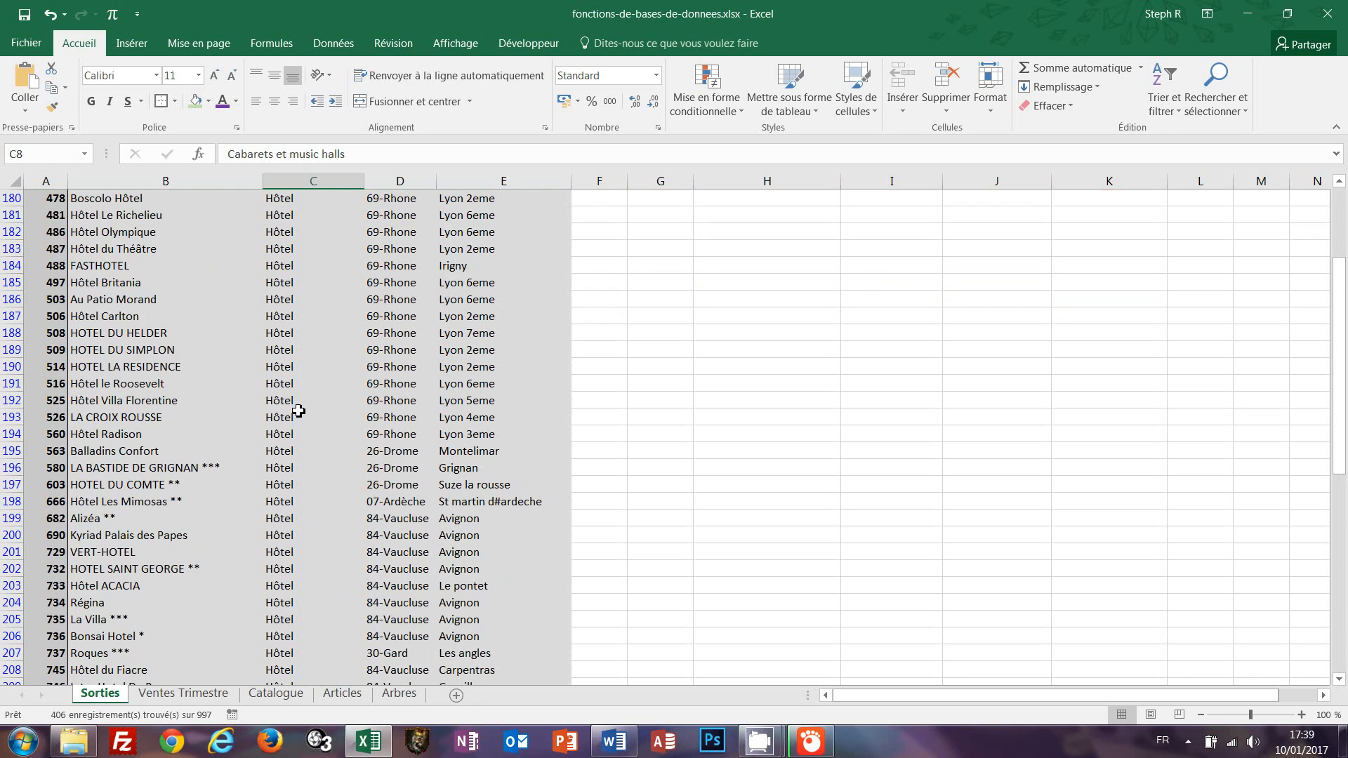
{"action": "scroll", "coordinate": [298, 411], "scroll_direction": "down", "scroll_amount": 13}
{"action": "scroll", "coordinate": [302, 400], "scroll_direction": "up", "scroll_amount": 15}
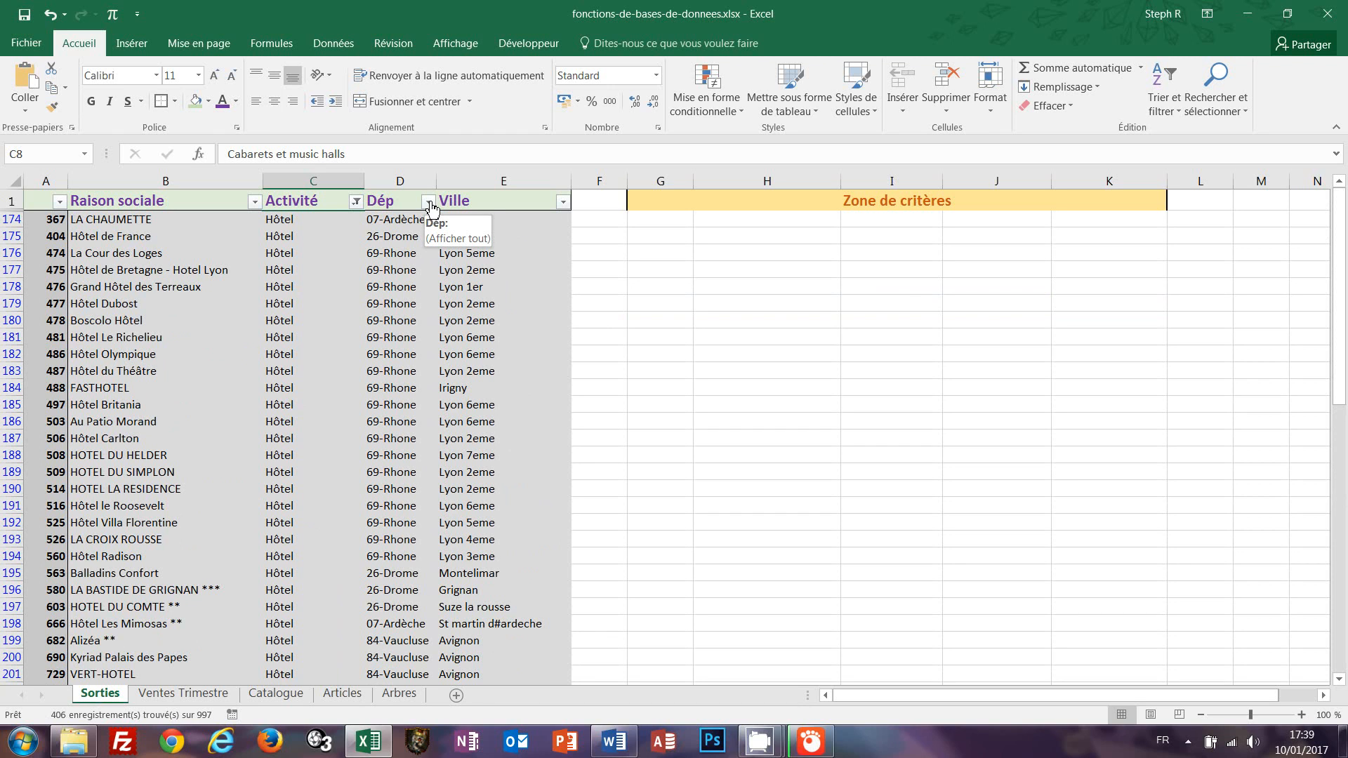
Filter the Dép column to 26-Drome only and look through the remaining establishments.
{"action": "left_click", "coordinate": [429, 203]}
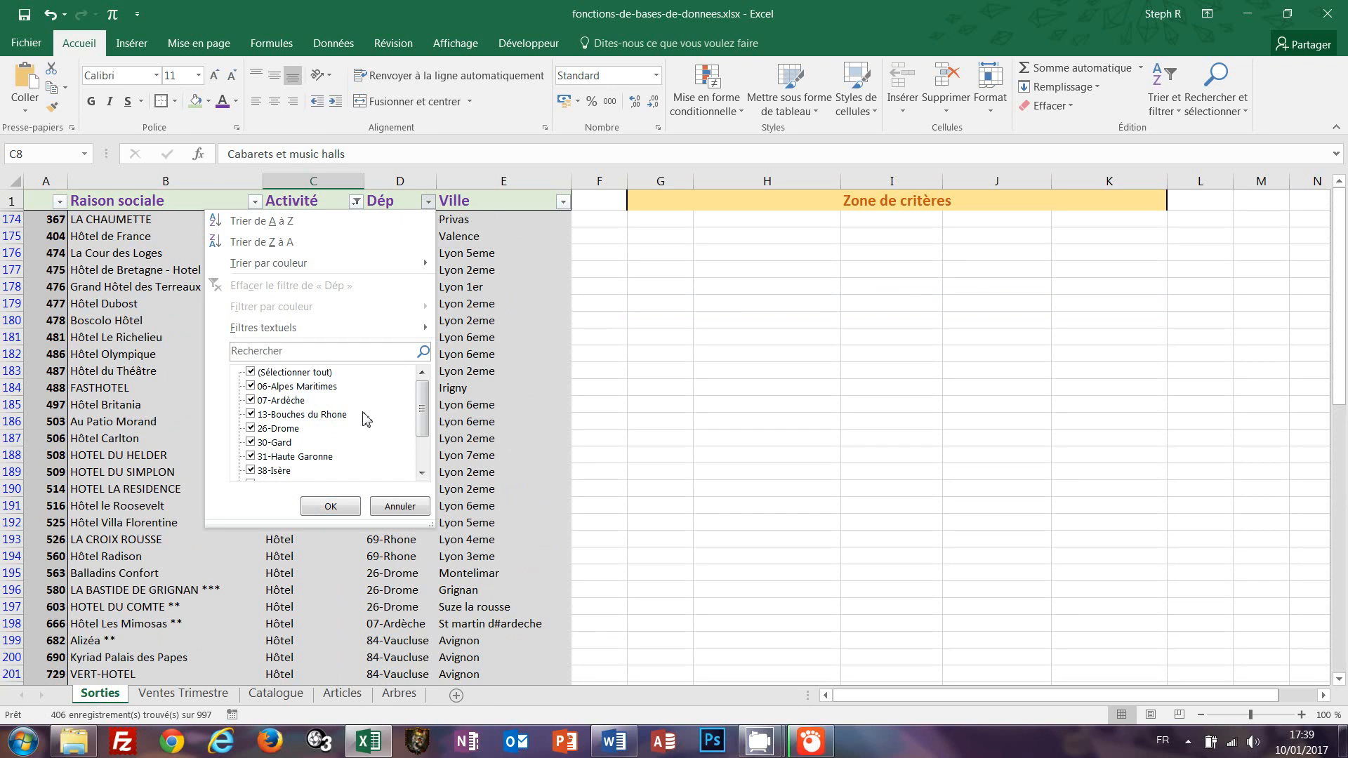
{"action": "left_click", "coordinate": [251, 372]}
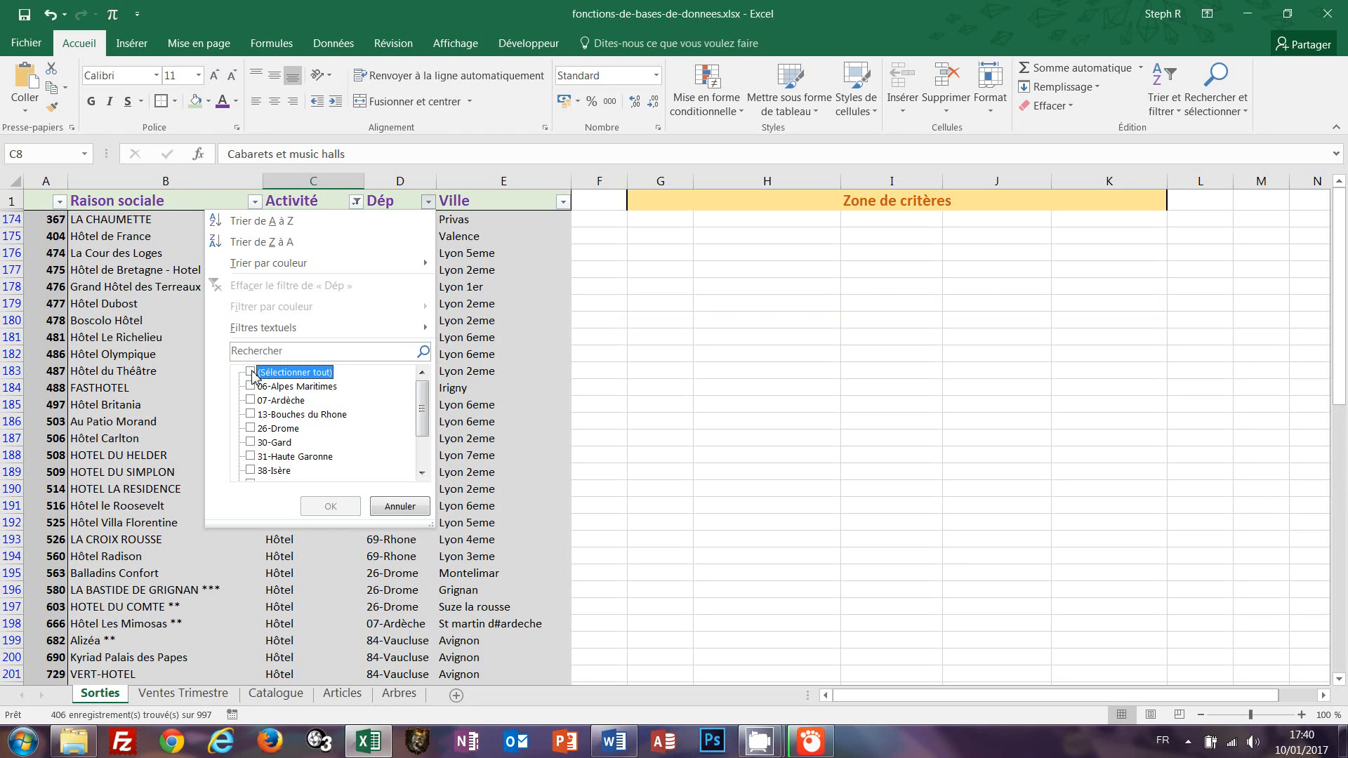
{"action": "left_click", "coordinate": [250, 429]}
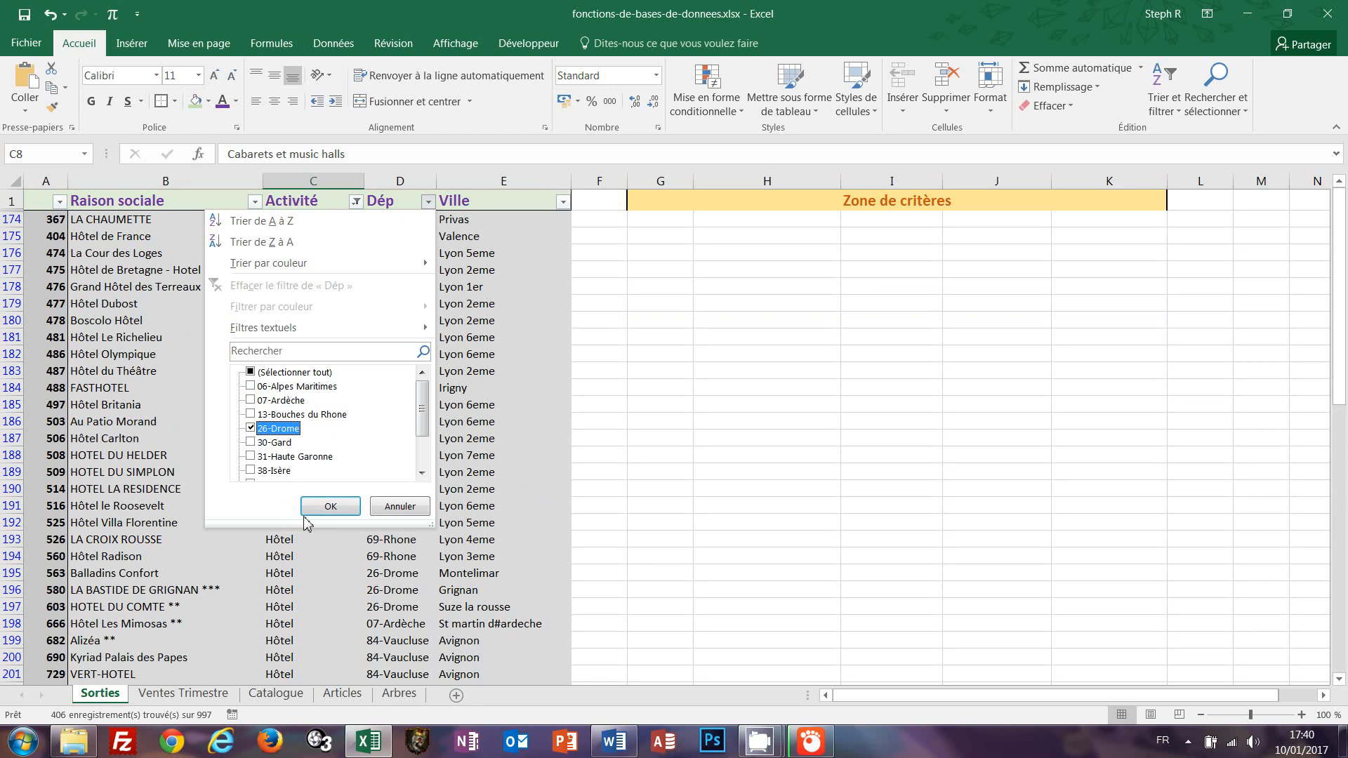
{"action": "left_click", "coordinate": [327, 506]}
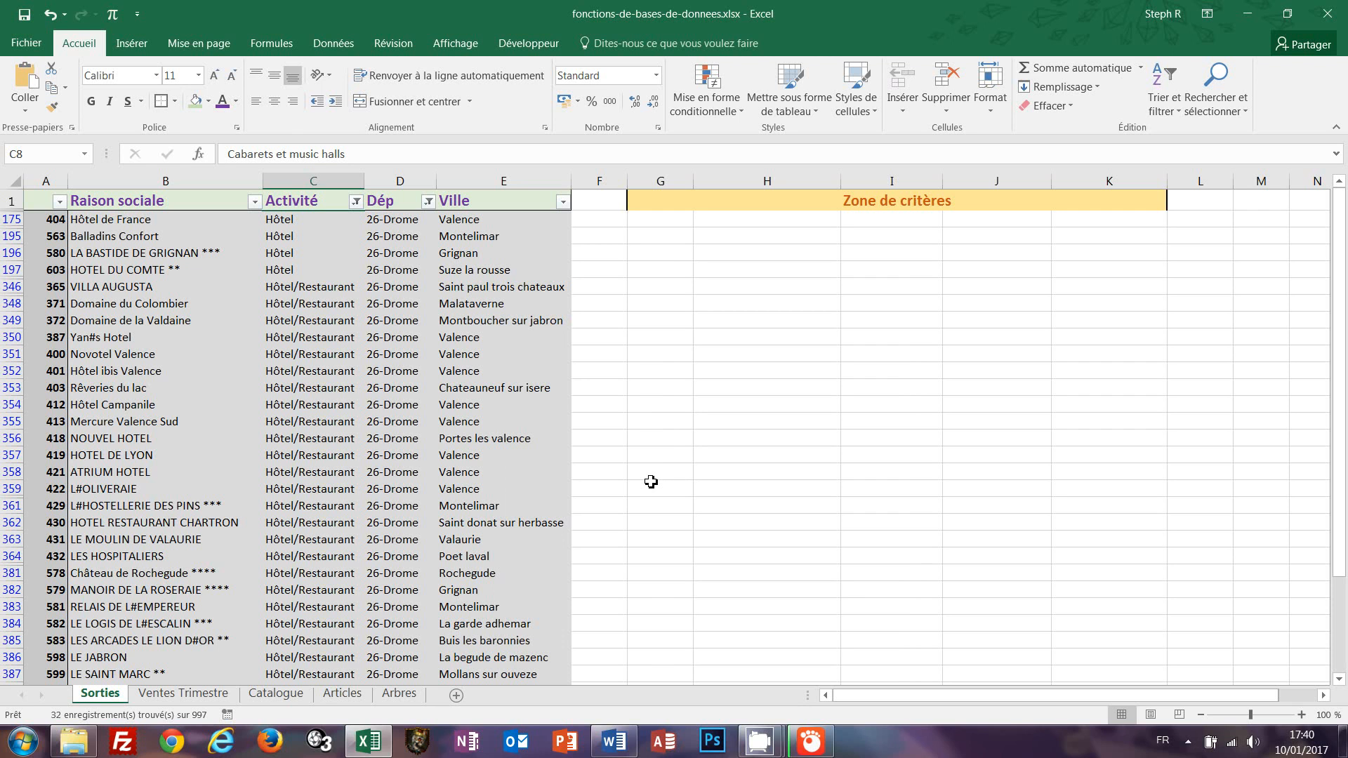
{"action": "scroll", "coordinate": [651, 482], "scroll_direction": "down", "scroll_amount": 2}
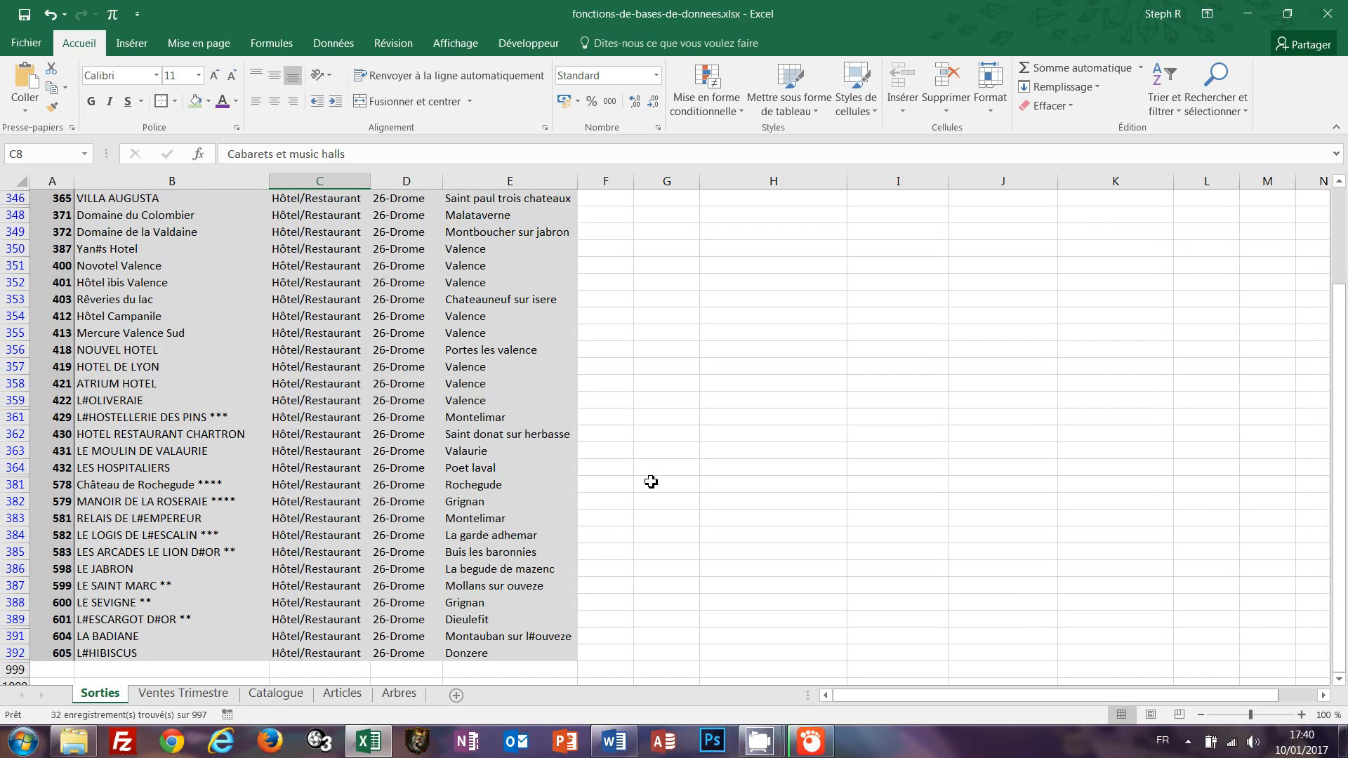
{"action": "scroll", "coordinate": [651, 482], "scroll_direction": "up", "scroll_amount": 2}
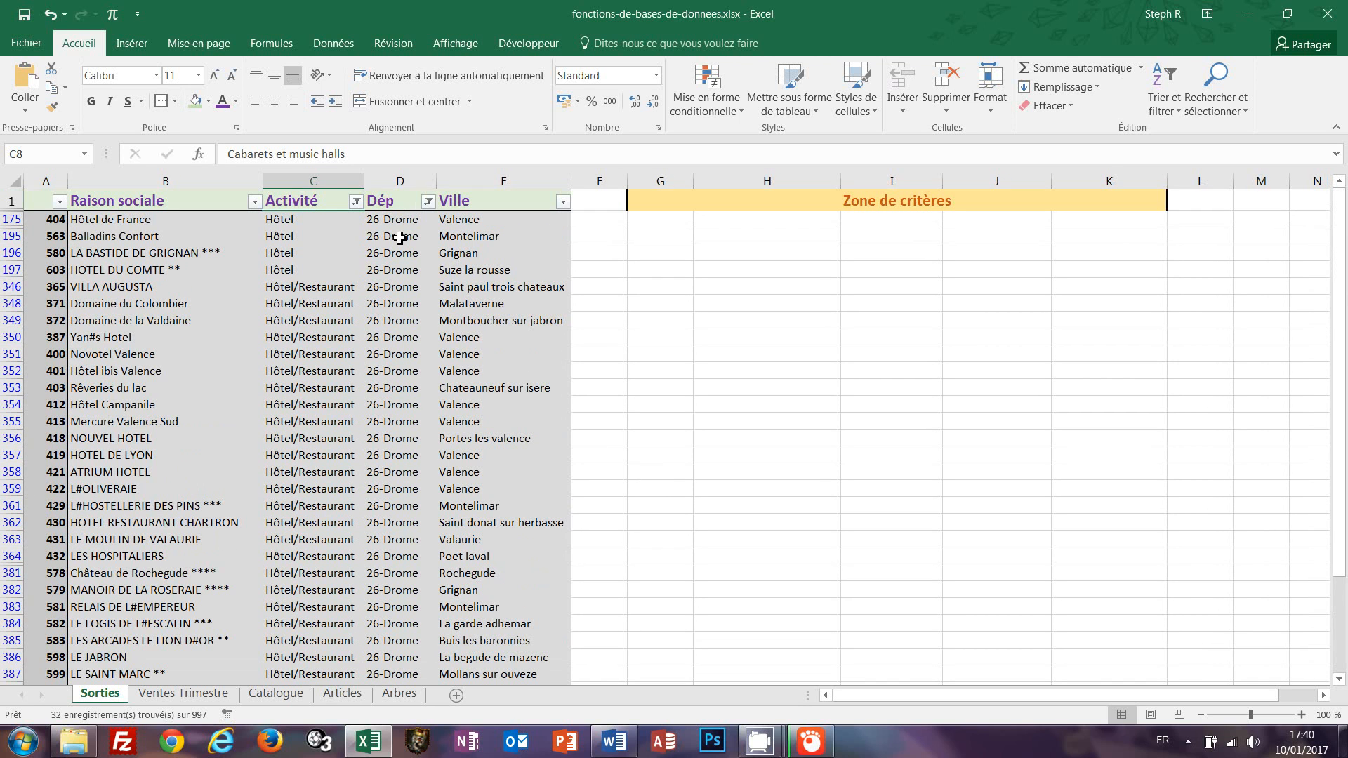
Clear the Activité and Dép filters from the establishments table while keeping filtering turned on.
{"action": "left_click", "coordinate": [328, 283]}
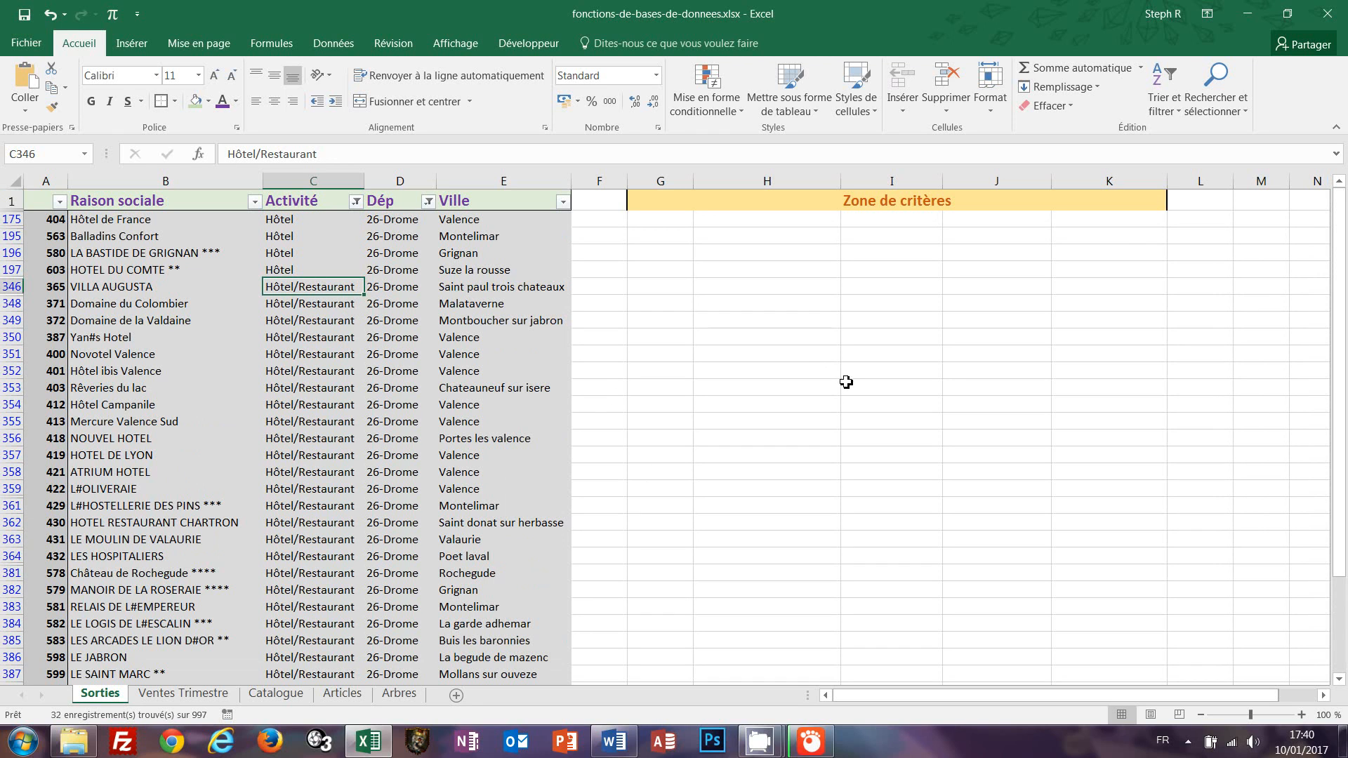
{"action": "left_click", "coordinate": [1183, 118]}
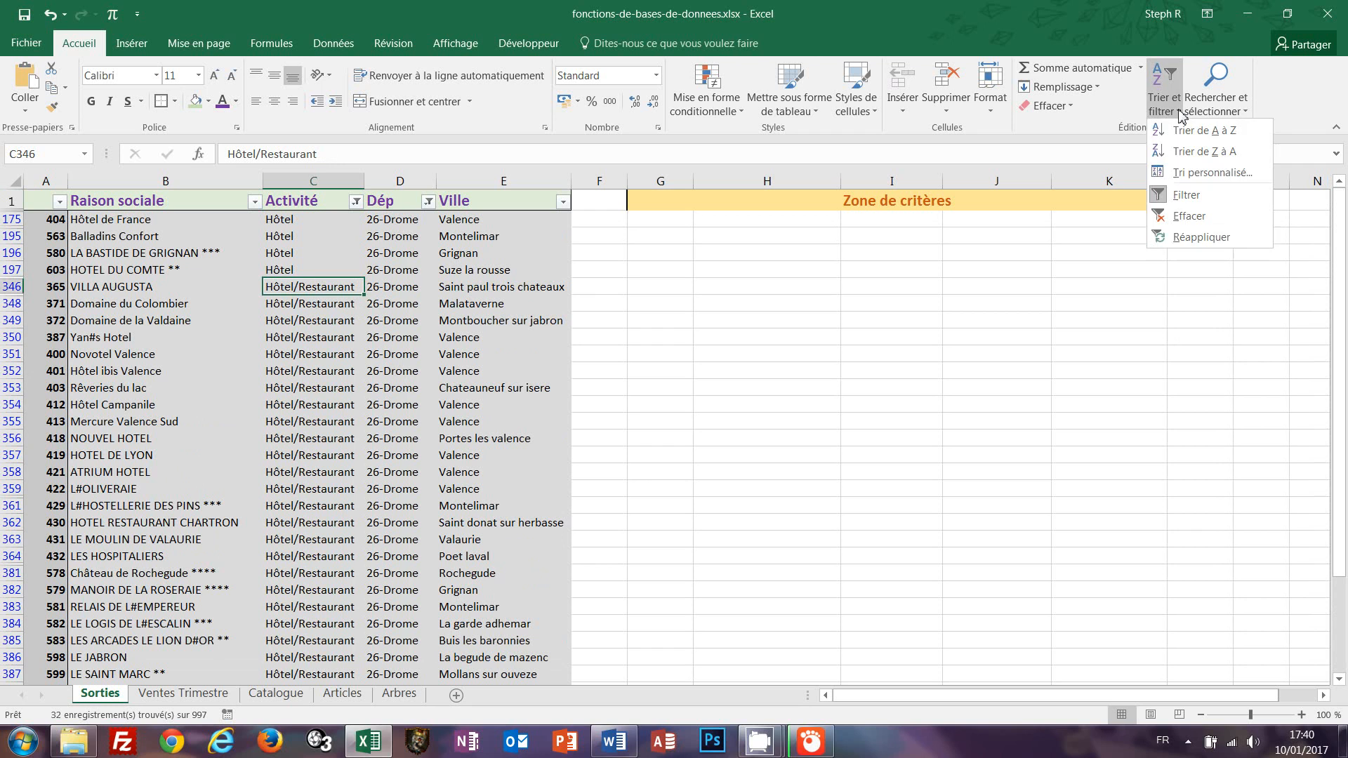
{"action": "left_click", "coordinate": [1183, 219]}
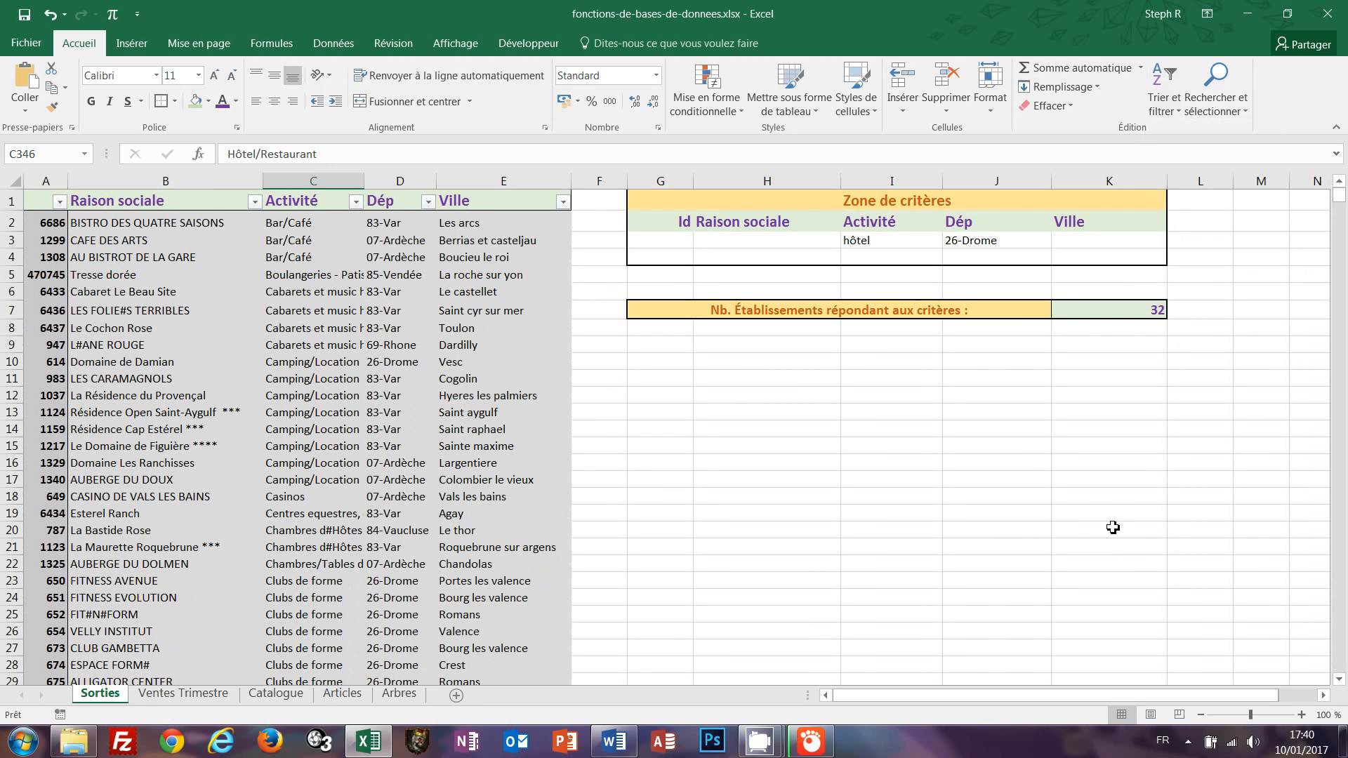
{"action": "left_click", "coordinate": [1027, 454]}
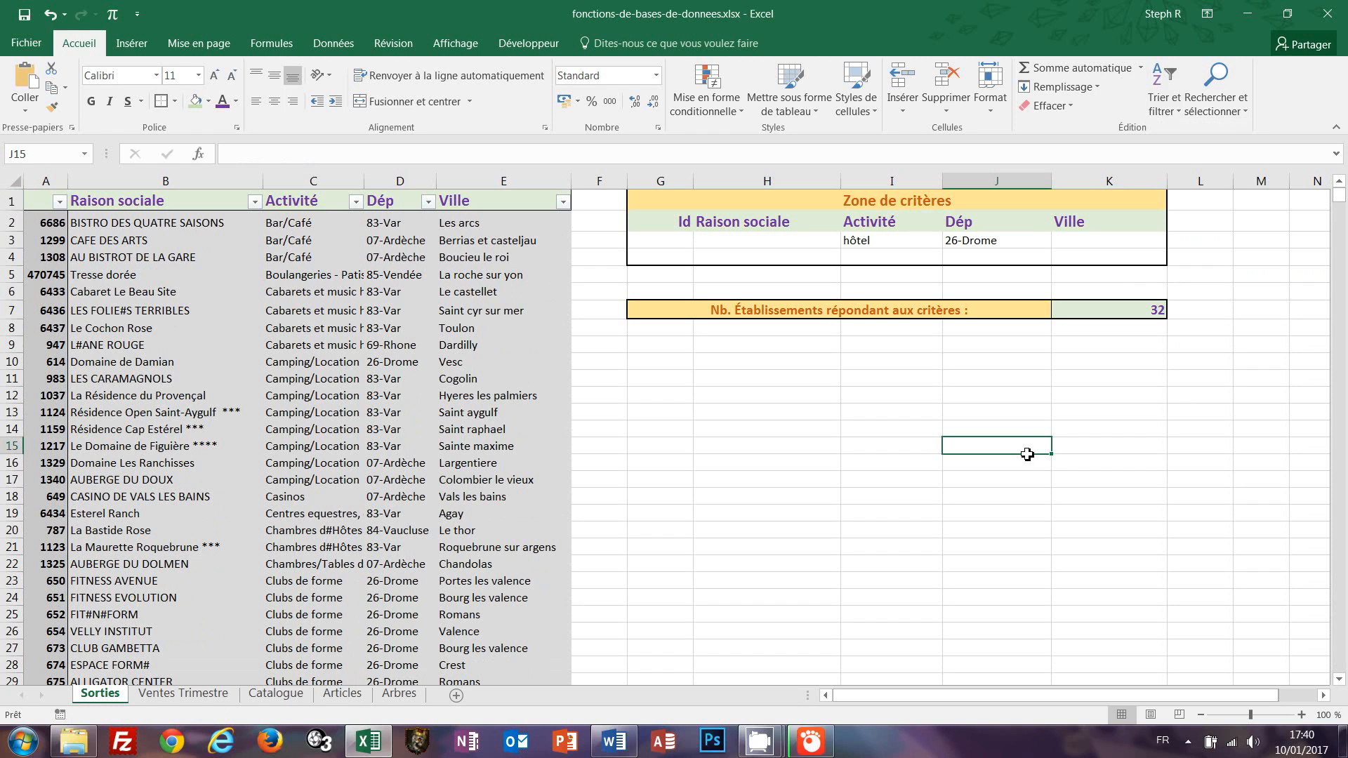
Check the BDNBVAL formula and the Activité criterion, and filter the table's Activité column to every entry containing hôt.
{"action": "left_click", "coordinate": [1145, 310]}
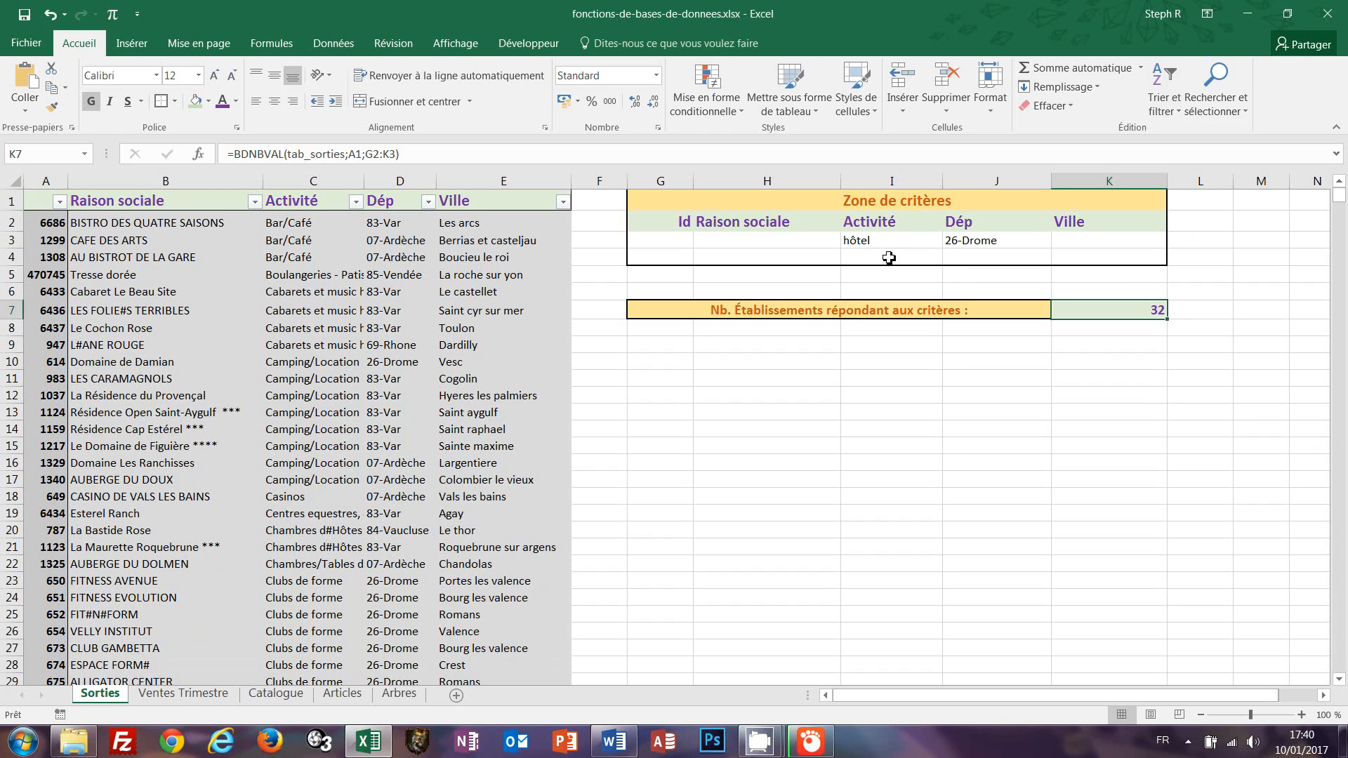
{"action": "left_click", "coordinate": [875, 240]}
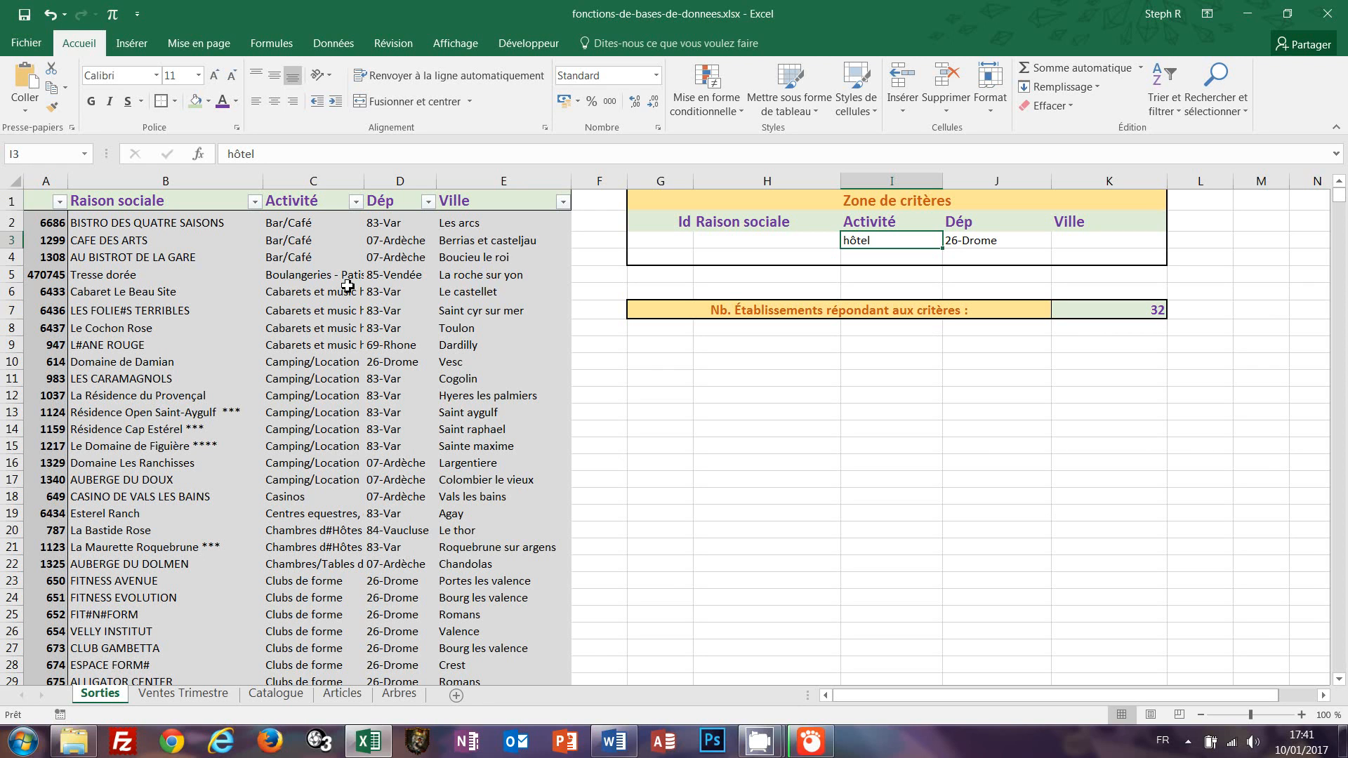
{"action": "left_click", "coordinate": [357, 203]}
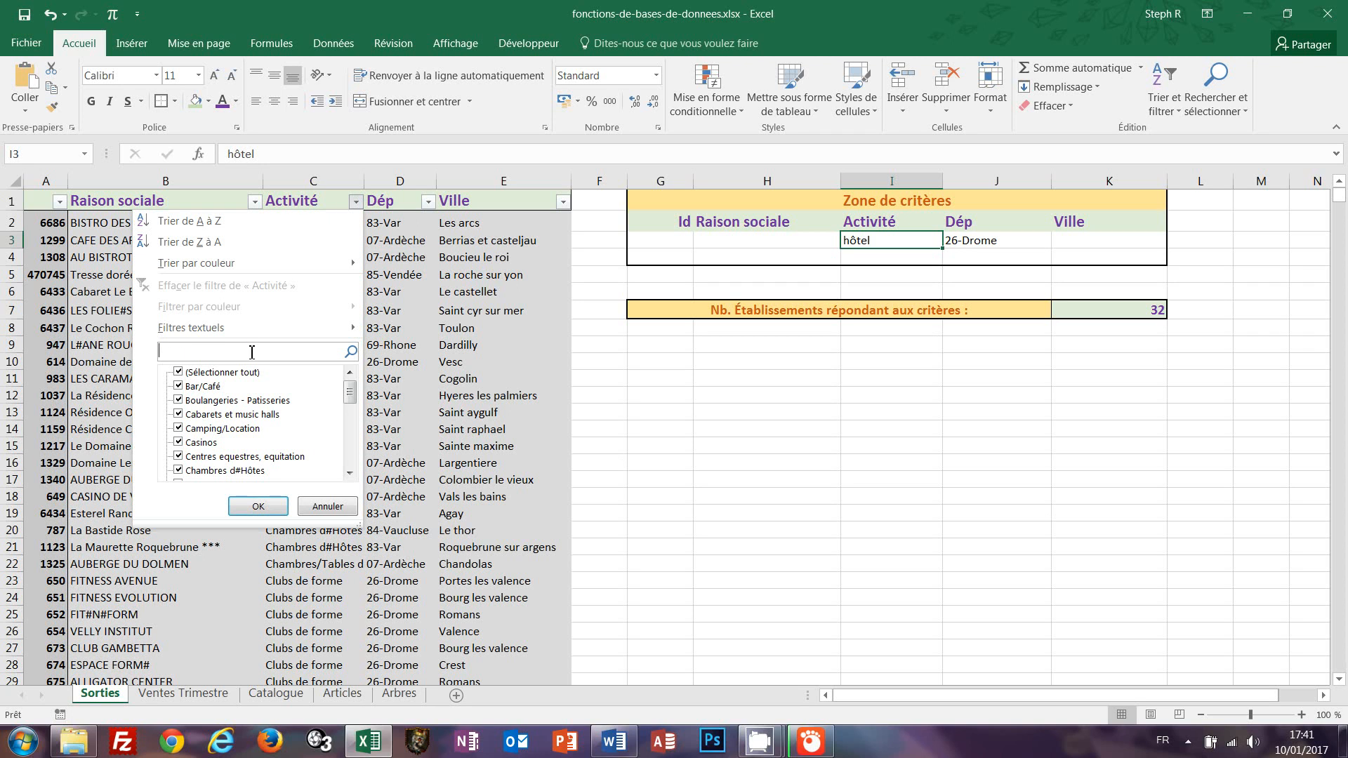
{"action": "type", "text": "hôt"}
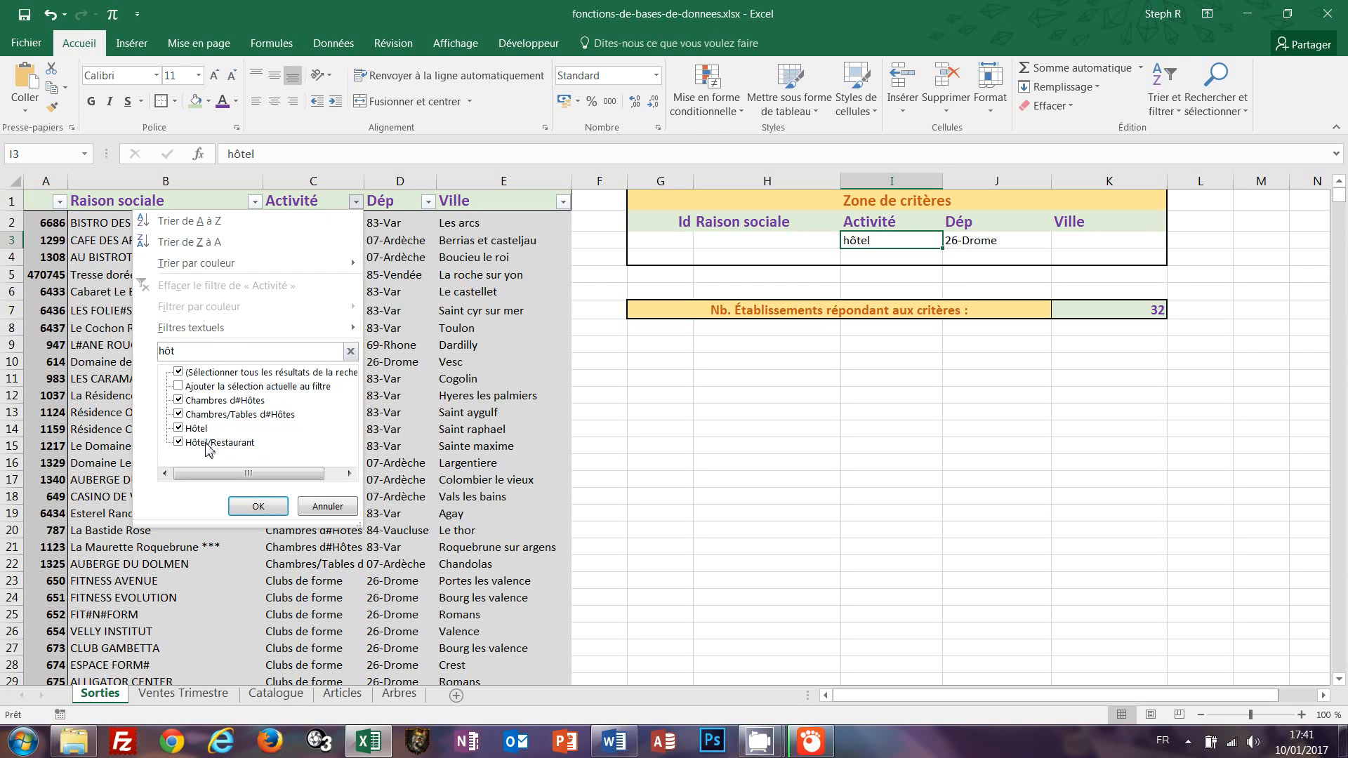
{"action": "left_click", "coordinate": [254, 514]}
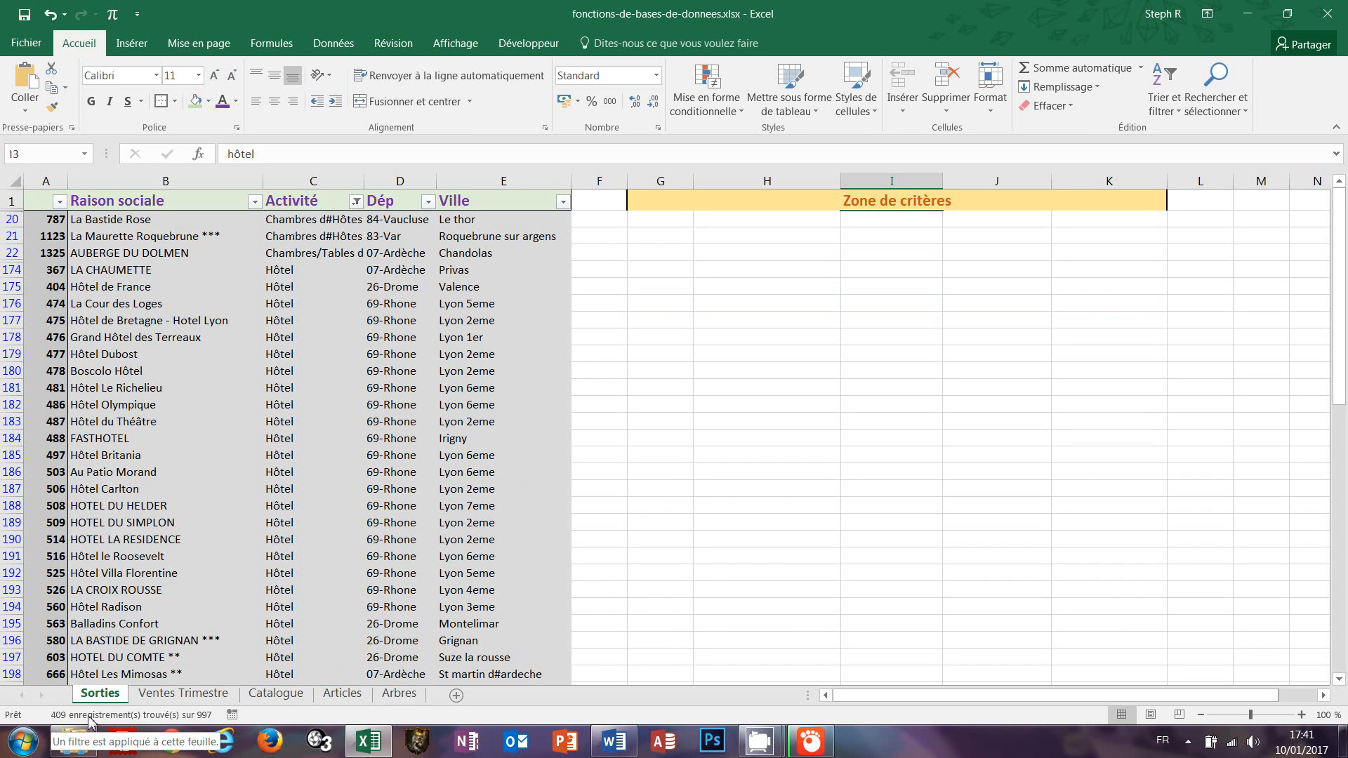
Filter the Dép column to 07-Ardèche by searching for 07.
{"action": "left_click", "coordinate": [428, 203]}
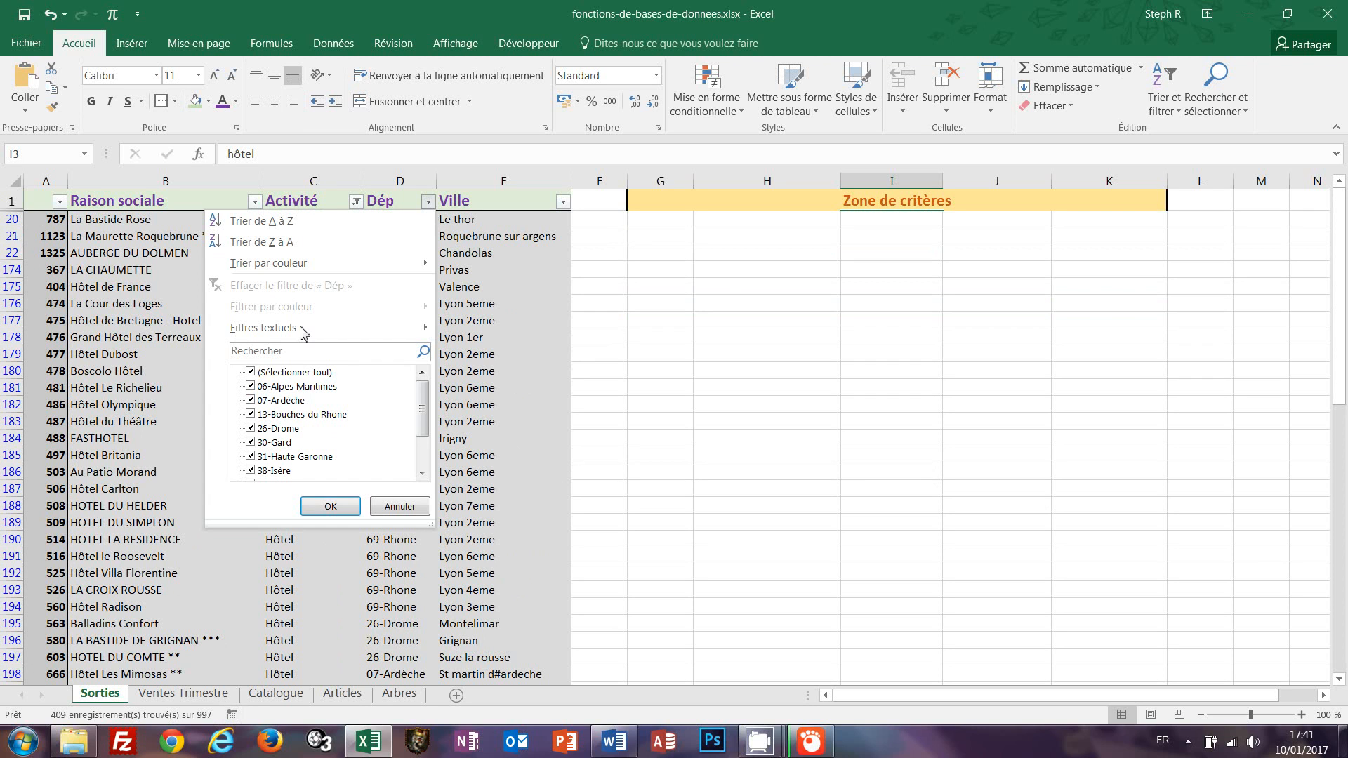
{"action": "left_click", "coordinate": [301, 349]}
{"action": "type", "text": "07"}
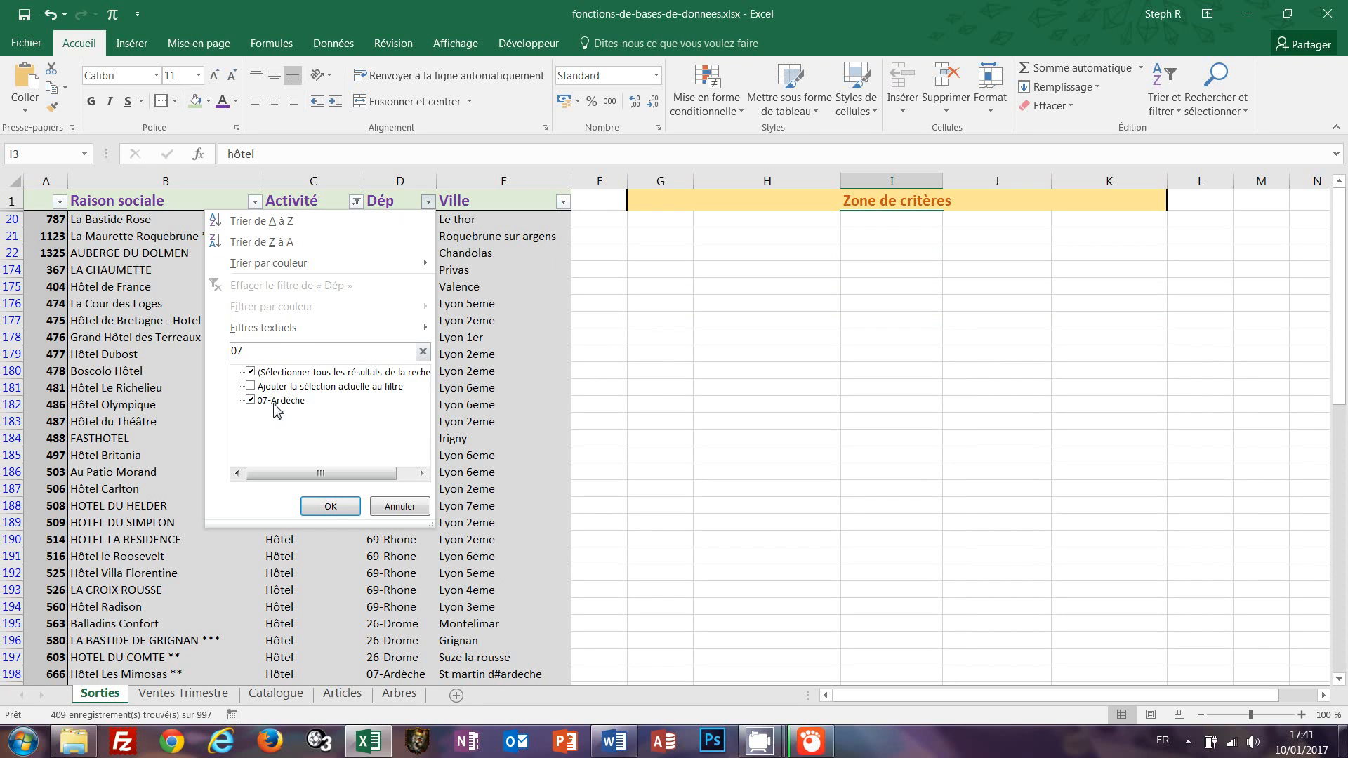
{"action": "left_click", "coordinate": [330, 507]}
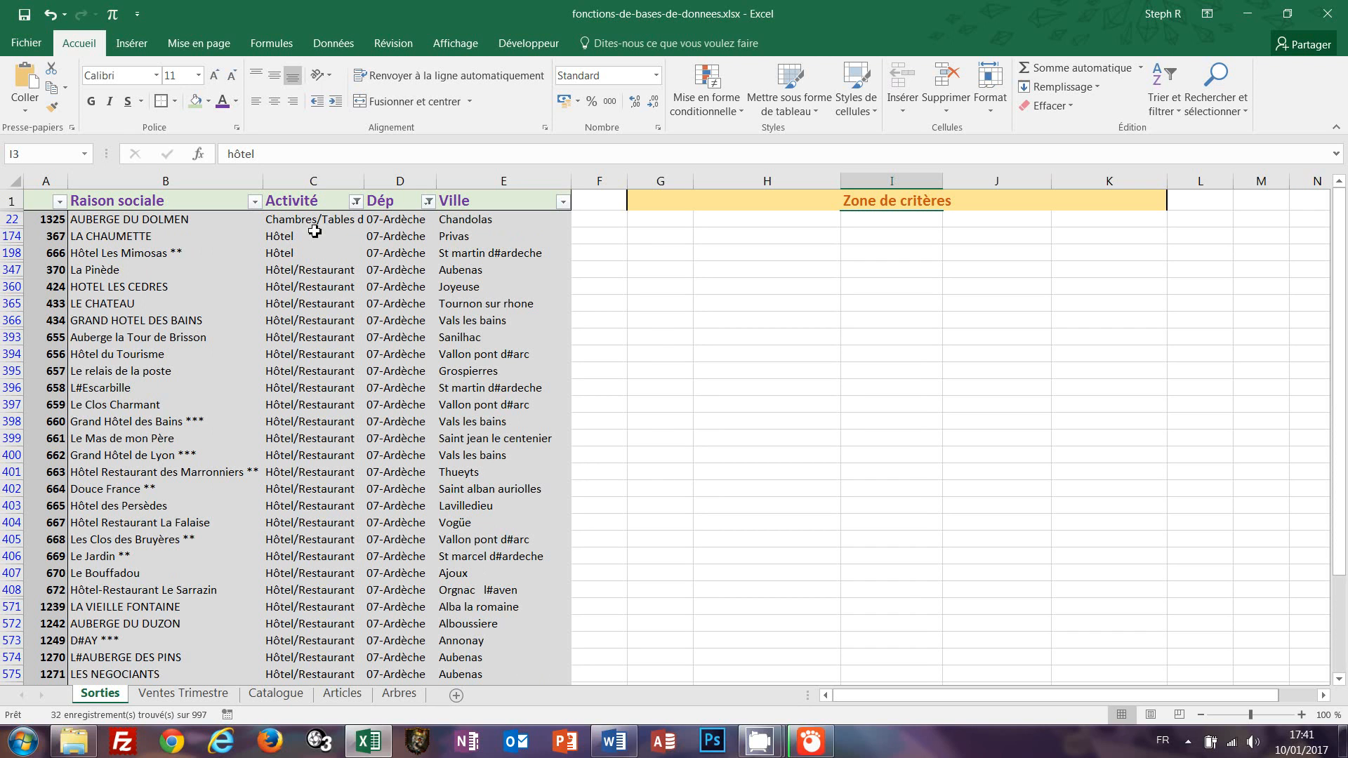
Look through the filtered Ardèche establishments and clear the Activité and Dép filters, keeping filtering turned on.
{"action": "scroll", "coordinate": [334, 424], "scroll_direction": "down", "scroll_amount": 2}
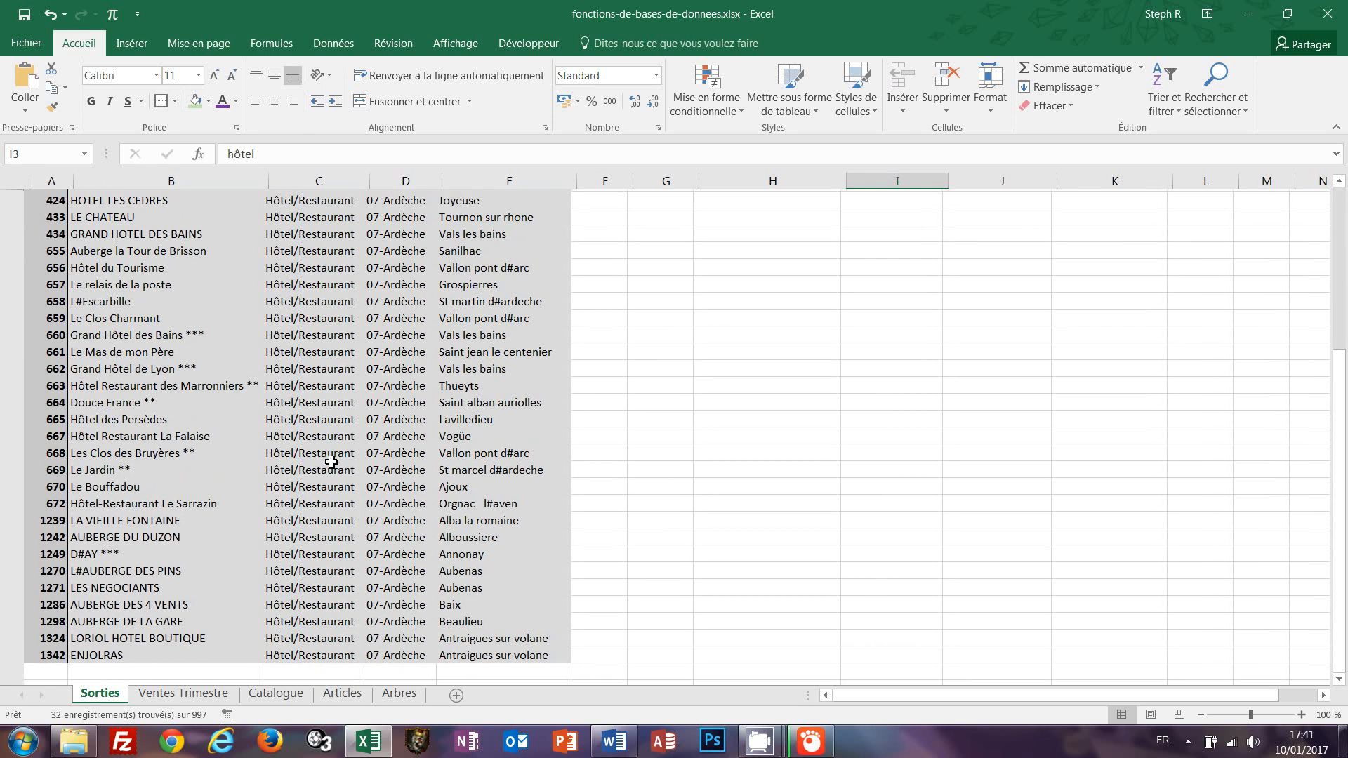
{"action": "scroll", "coordinate": [330, 456], "scroll_direction": "up", "scroll_amount": 1}
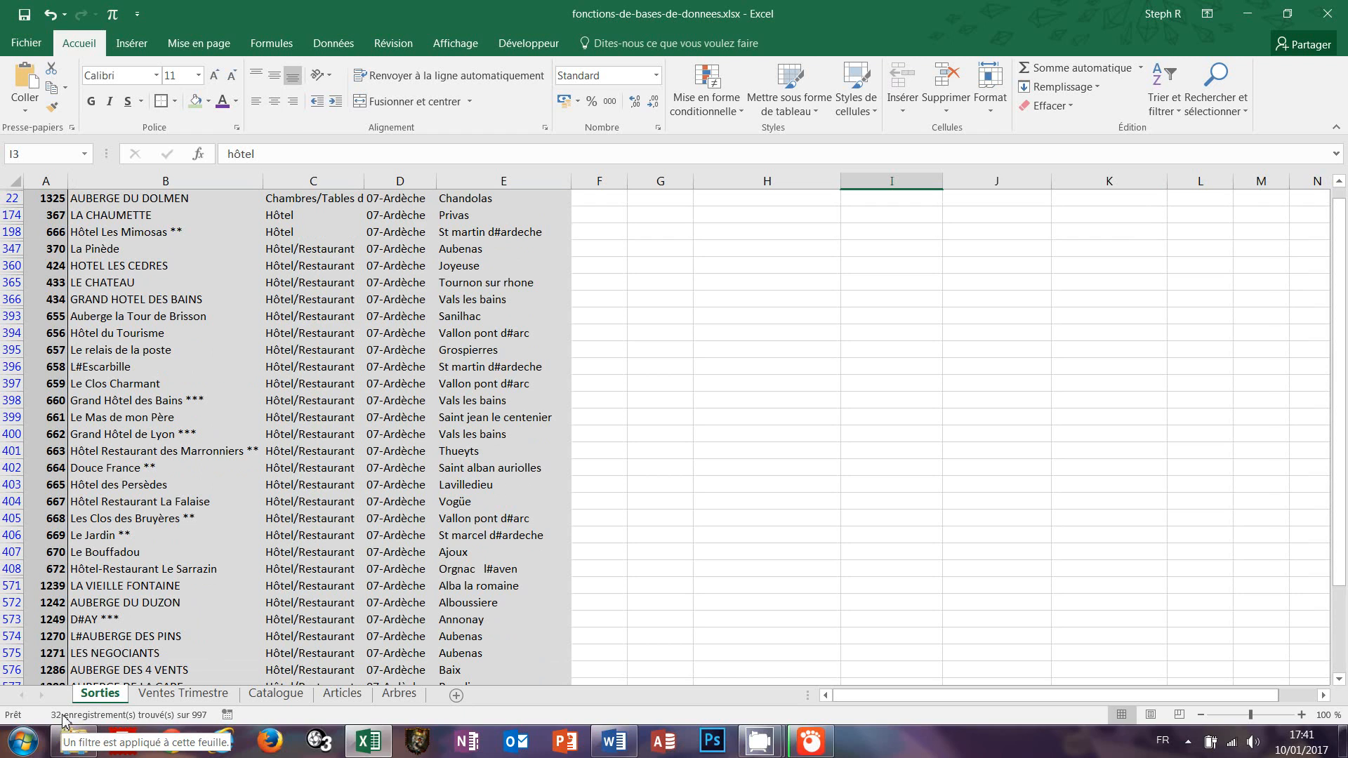
{"action": "left_click", "coordinate": [281, 203]}
{"action": "left_click", "coordinate": [283, 222]}
{"action": "left_click", "coordinate": [300, 248]}
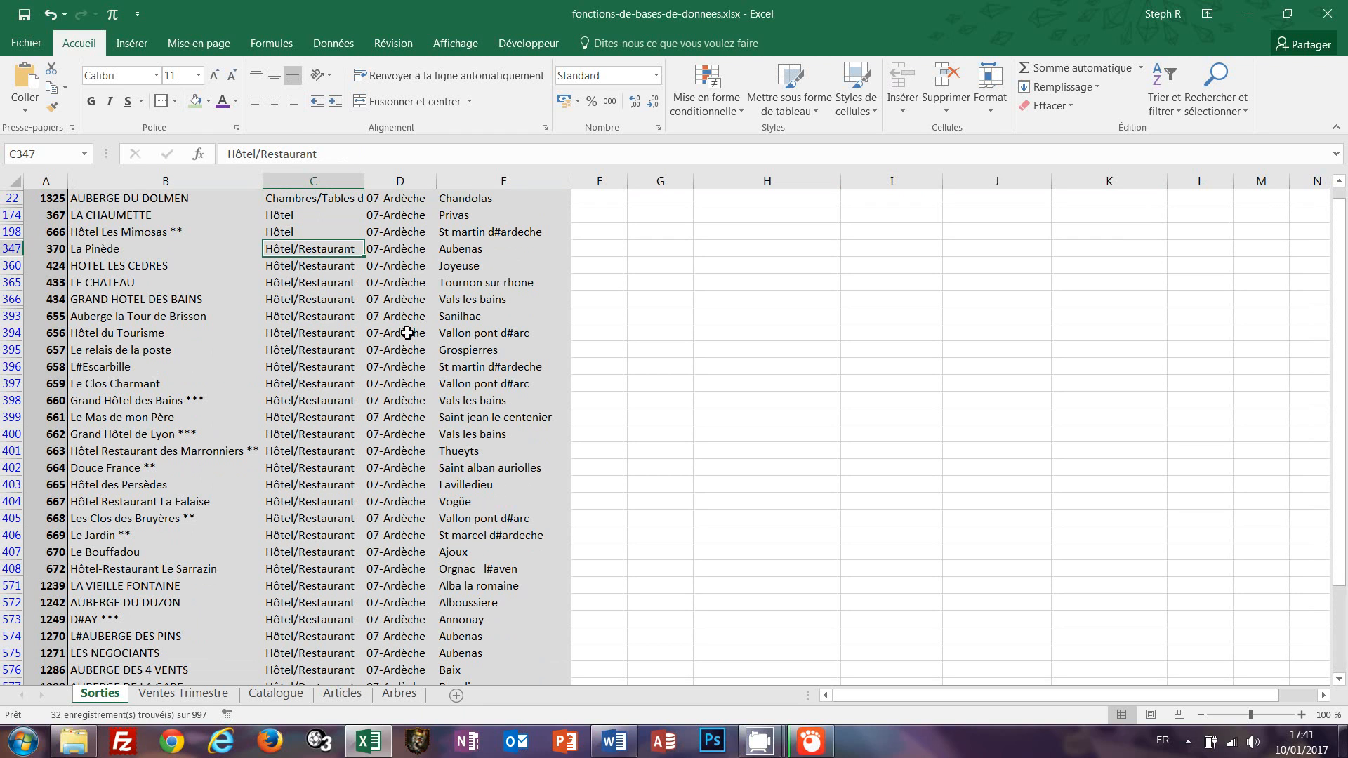
{"action": "scroll", "coordinate": [403, 322], "scroll_direction": "up", "scroll_amount": 1}
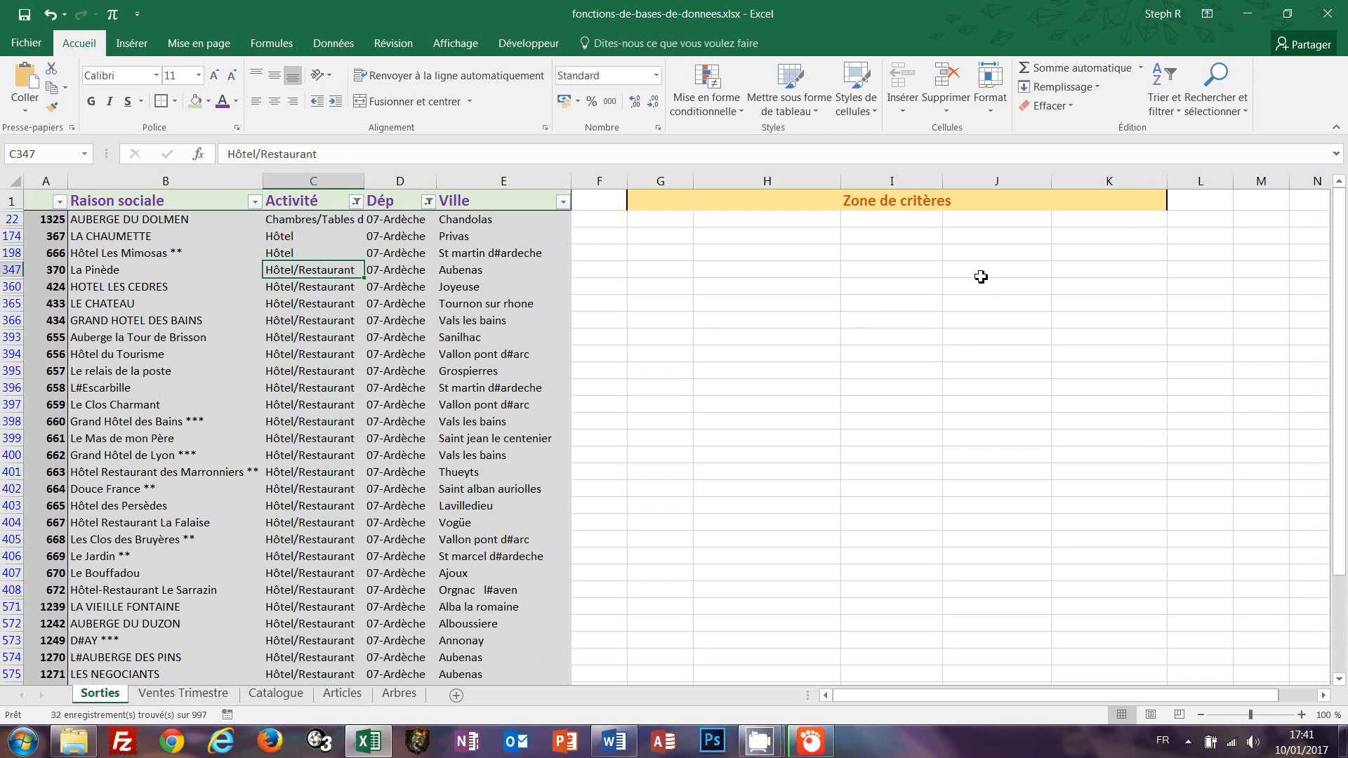
{"action": "left_click", "coordinate": [1182, 114]}
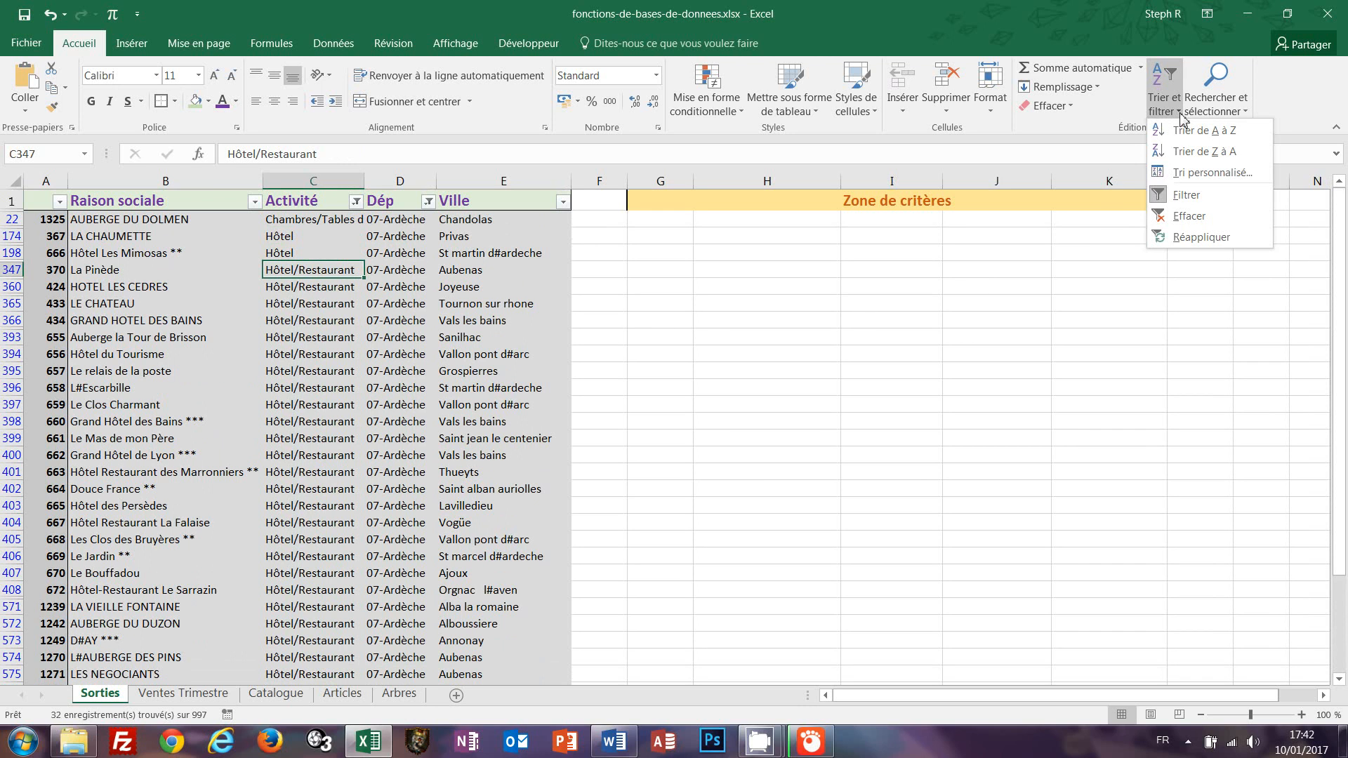
{"action": "left_click", "coordinate": [1181, 222]}
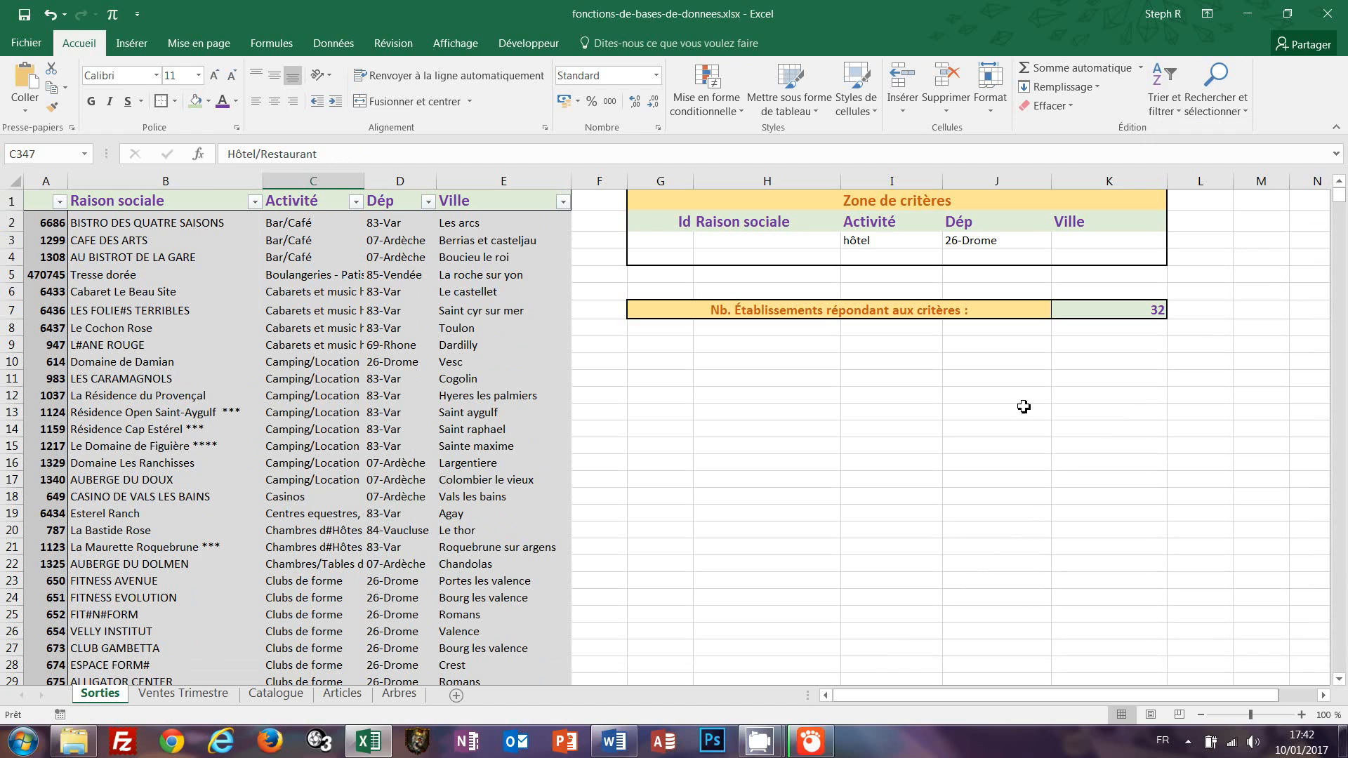
Set the Activité criterion in I3 of the criteria zone to hôt.
{"action": "left_click", "coordinate": [885, 240]}
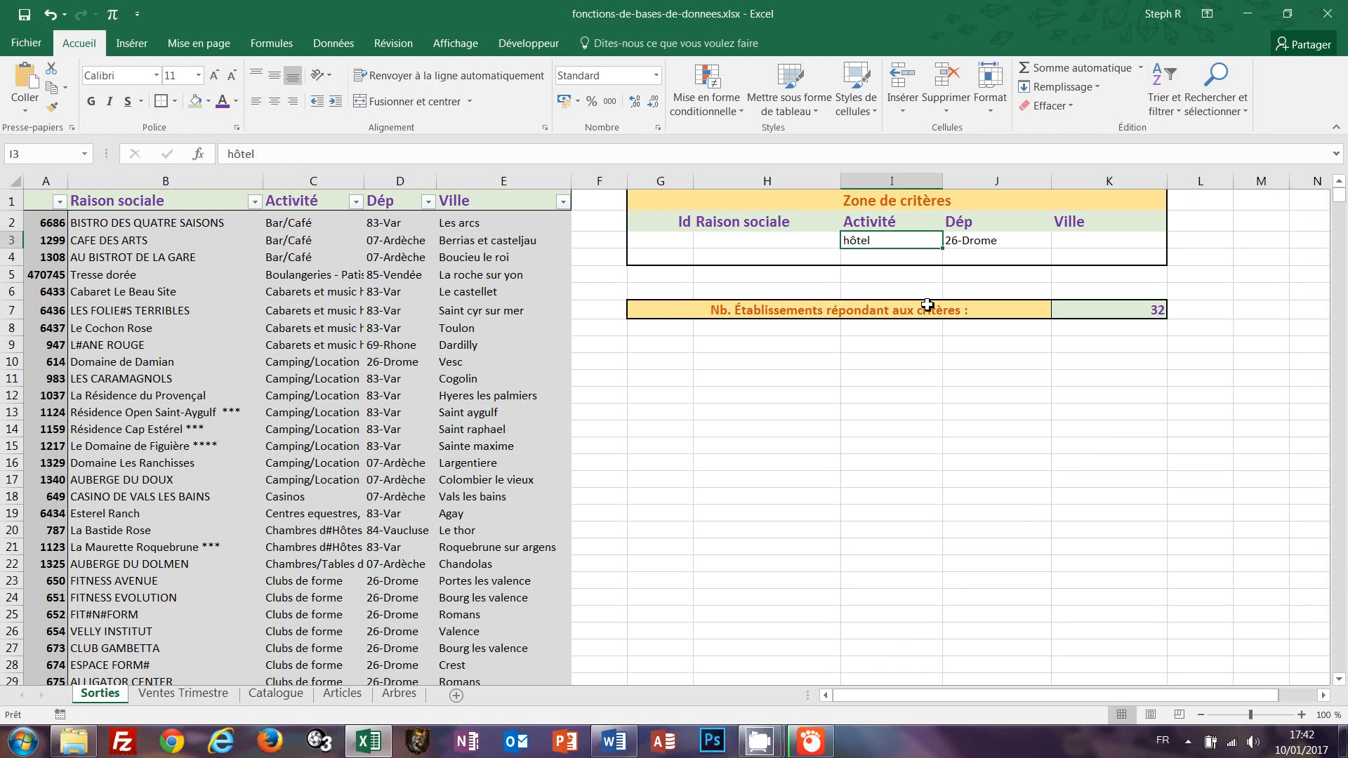
{"action": "type", "text": "hôt"}
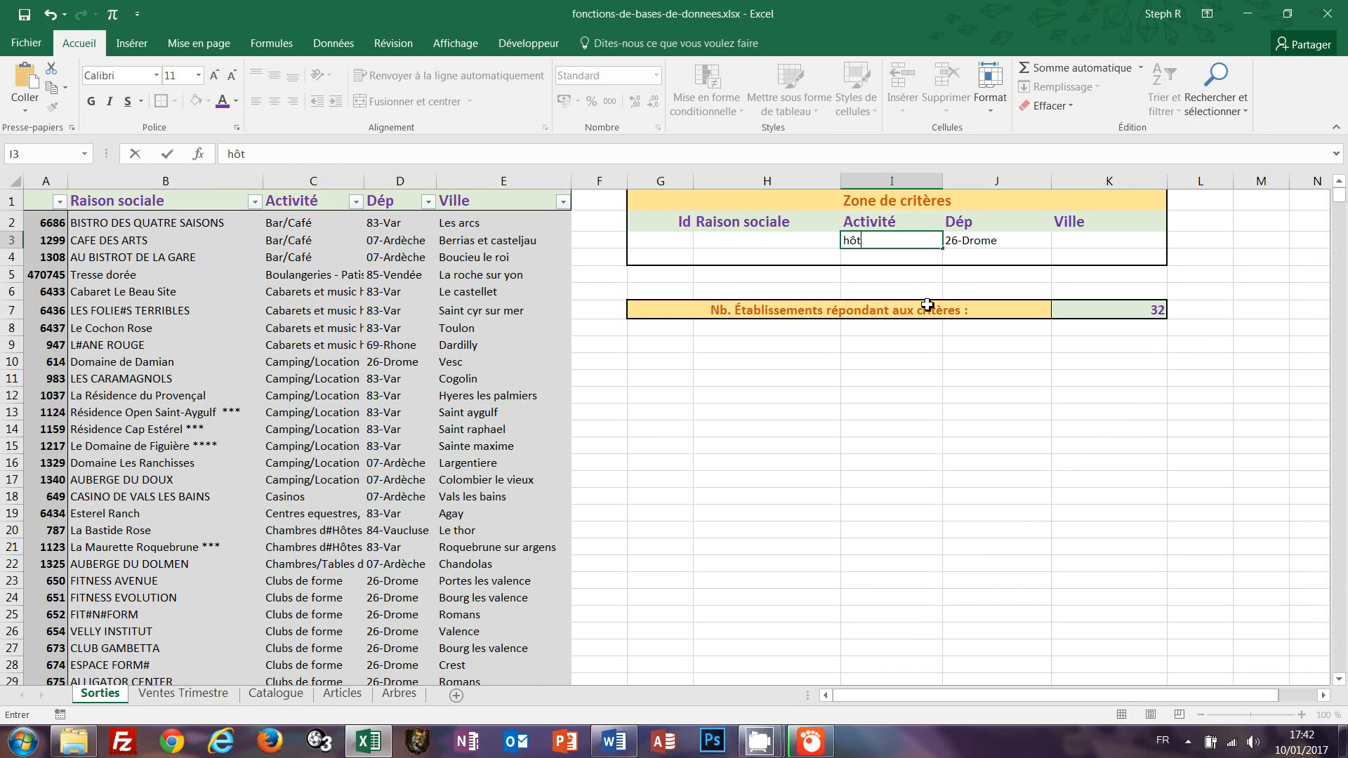
{"action": "key", "text": "Return"}
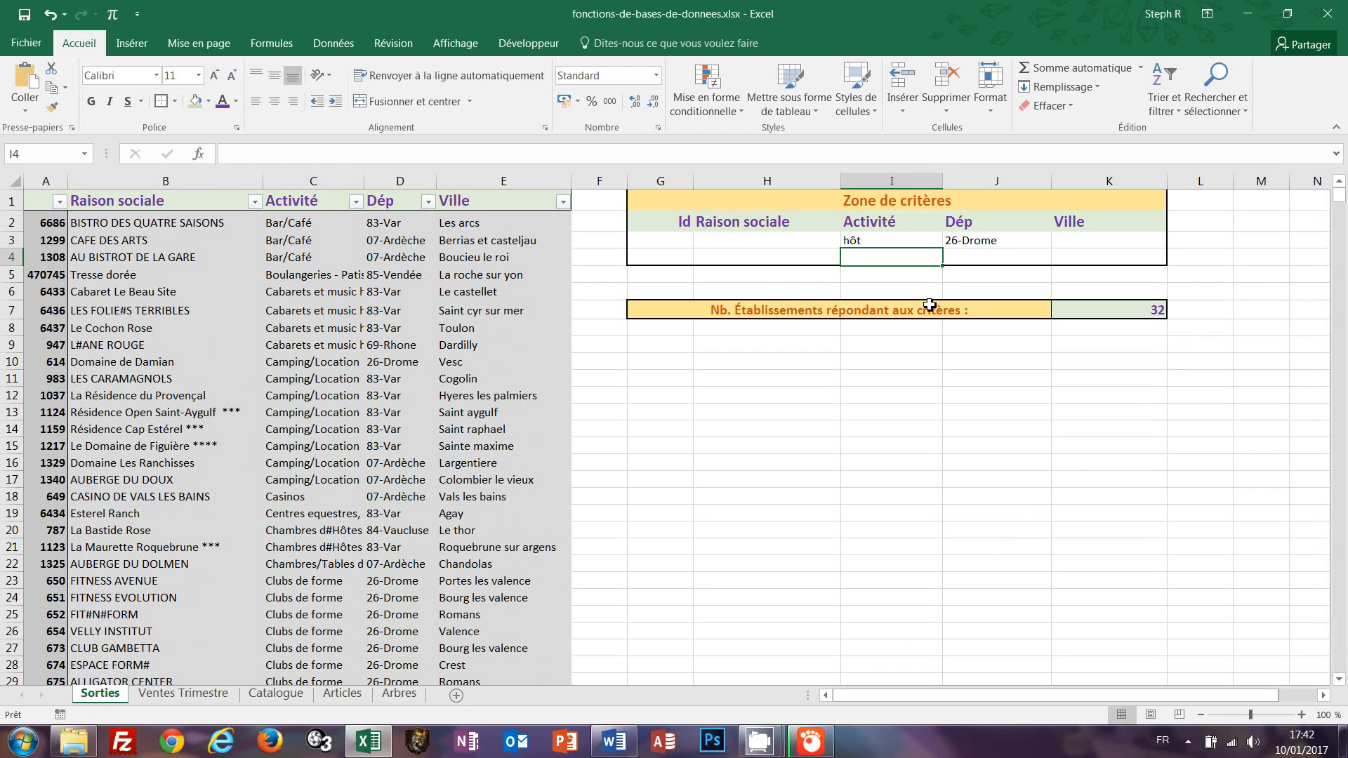
Replace the Dép criterion in J3 of the criteria zone with 07-Ardèche.
{"action": "double_click", "coordinate": [986, 246]}
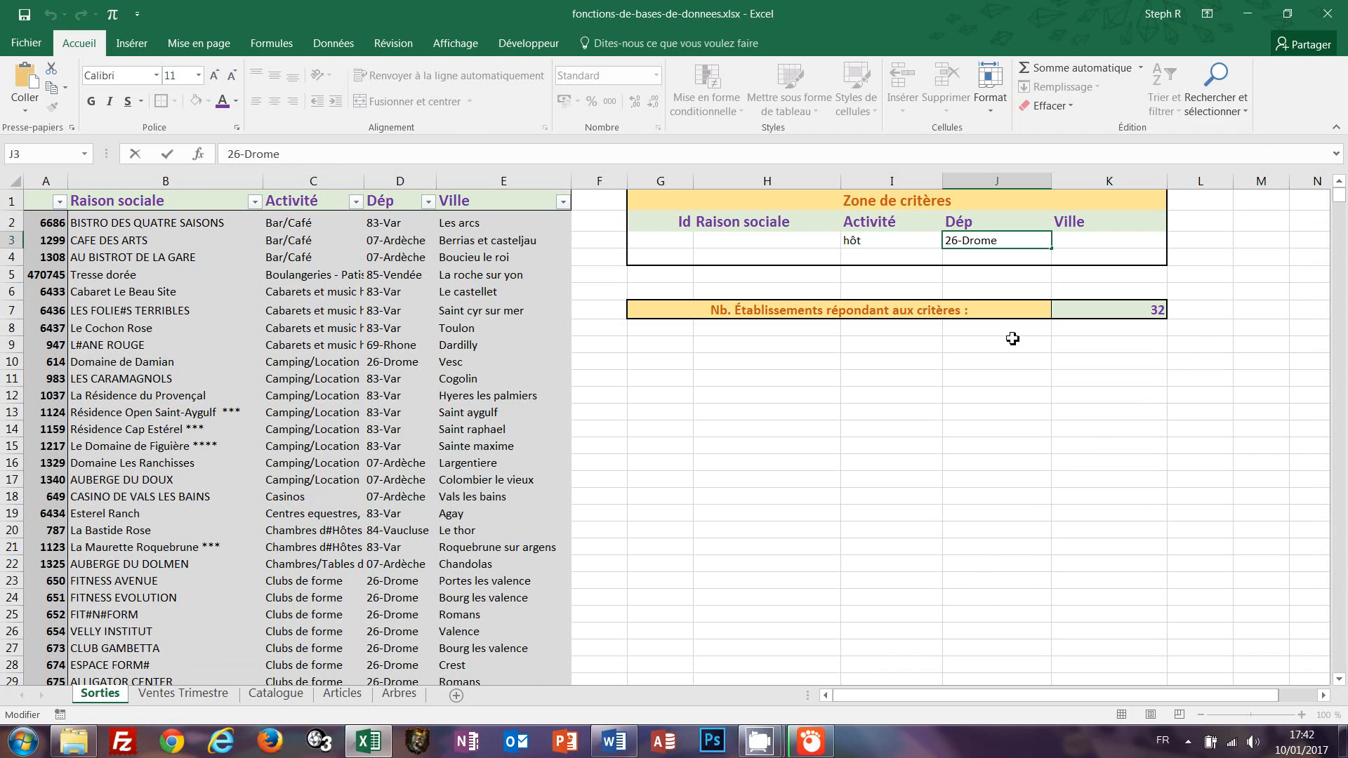
{"action": "key", "text": "Return"}
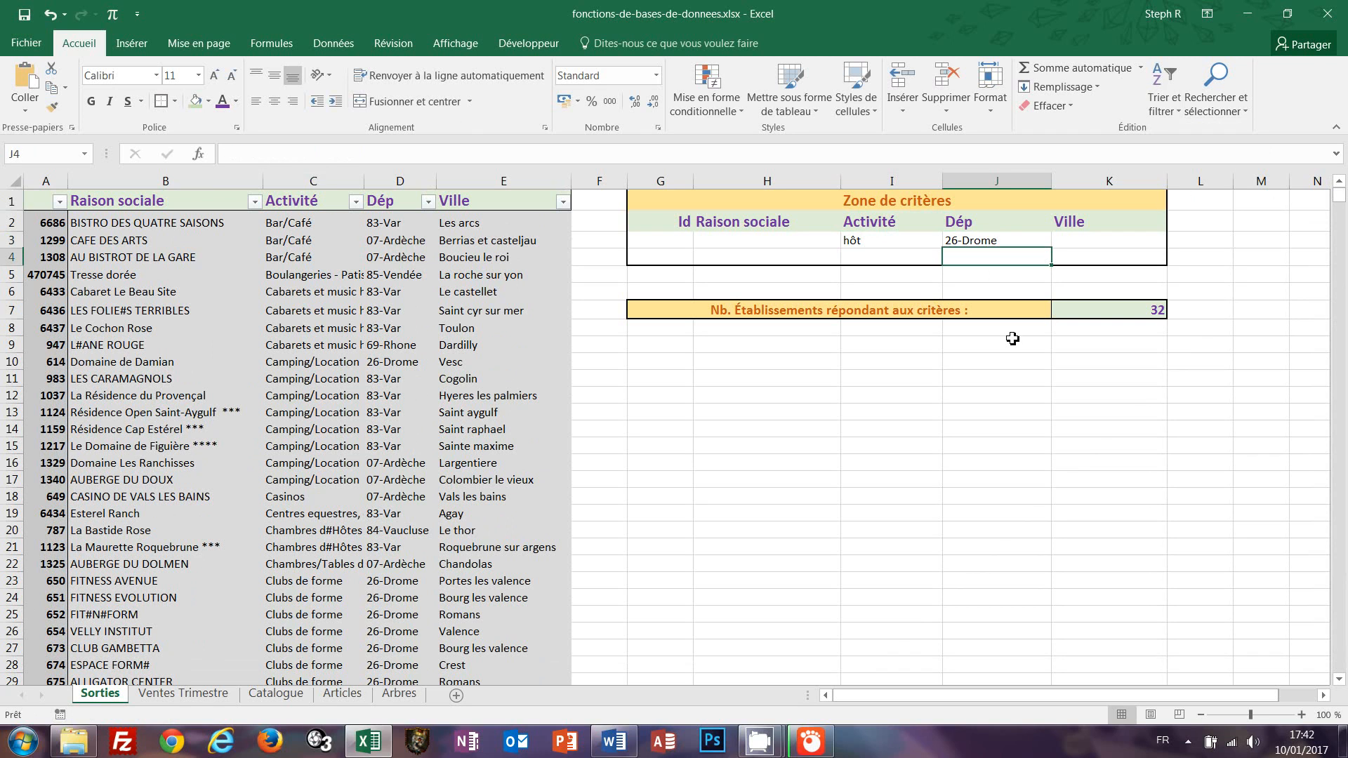
{"action": "key", "text": "Up"}
{"action": "key", "text": "Delete"}
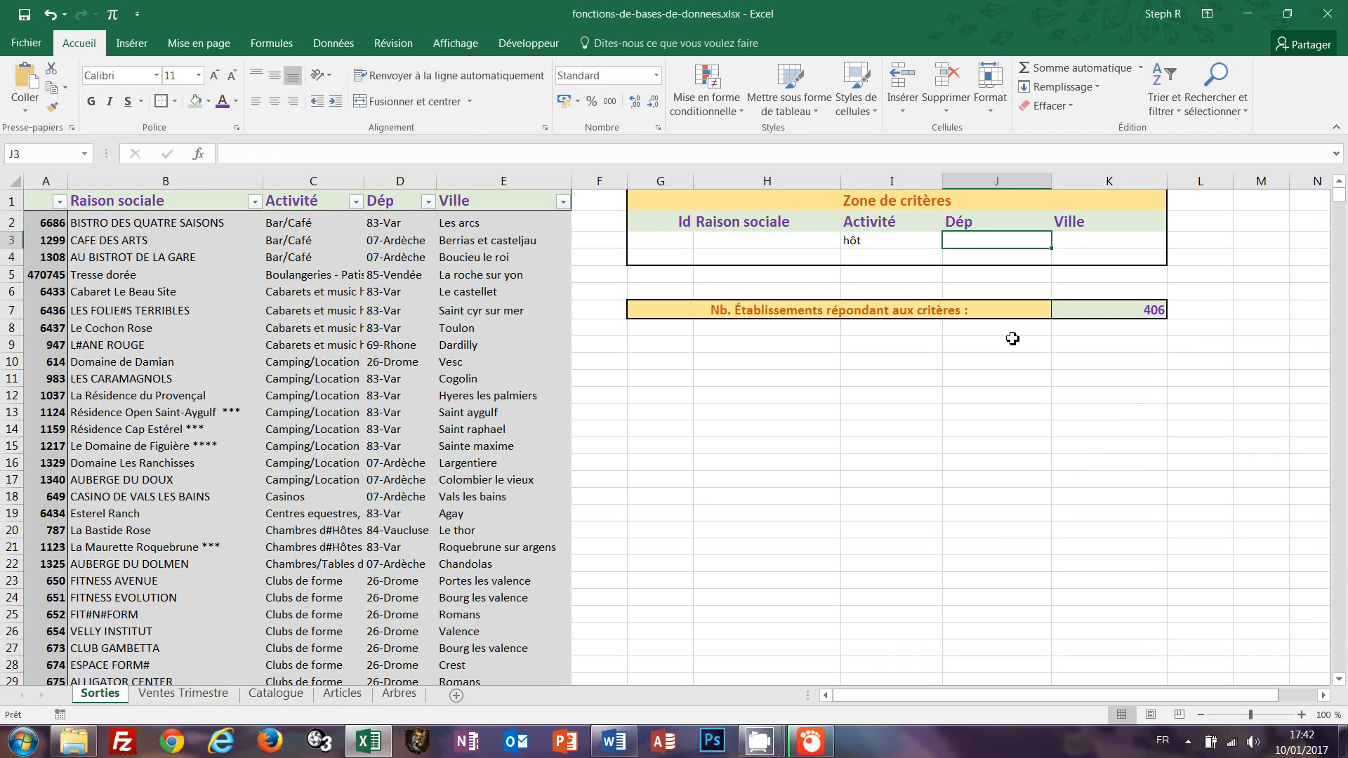
{"action": "type", "text": "7"}
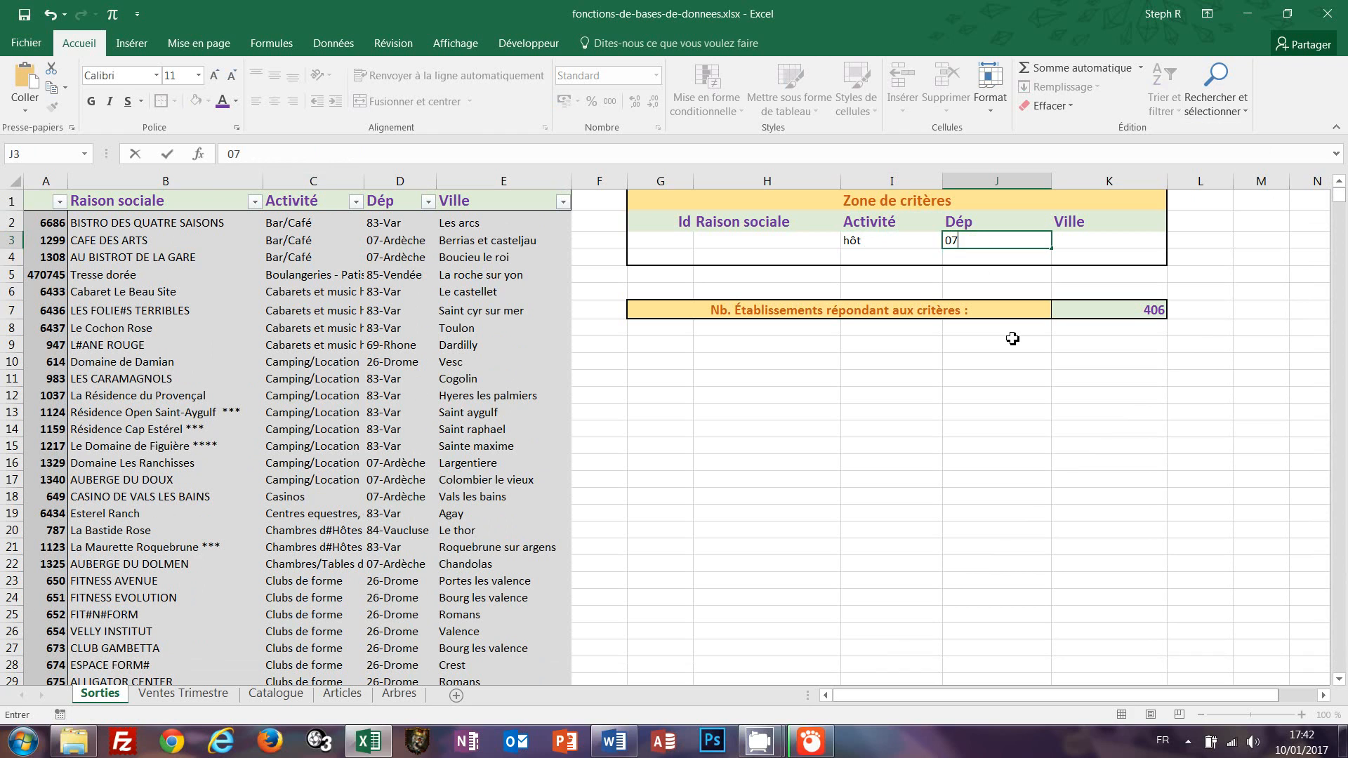
{"action": "type", "text": "-Ardèche"}
{"action": "key", "text": "Return"}
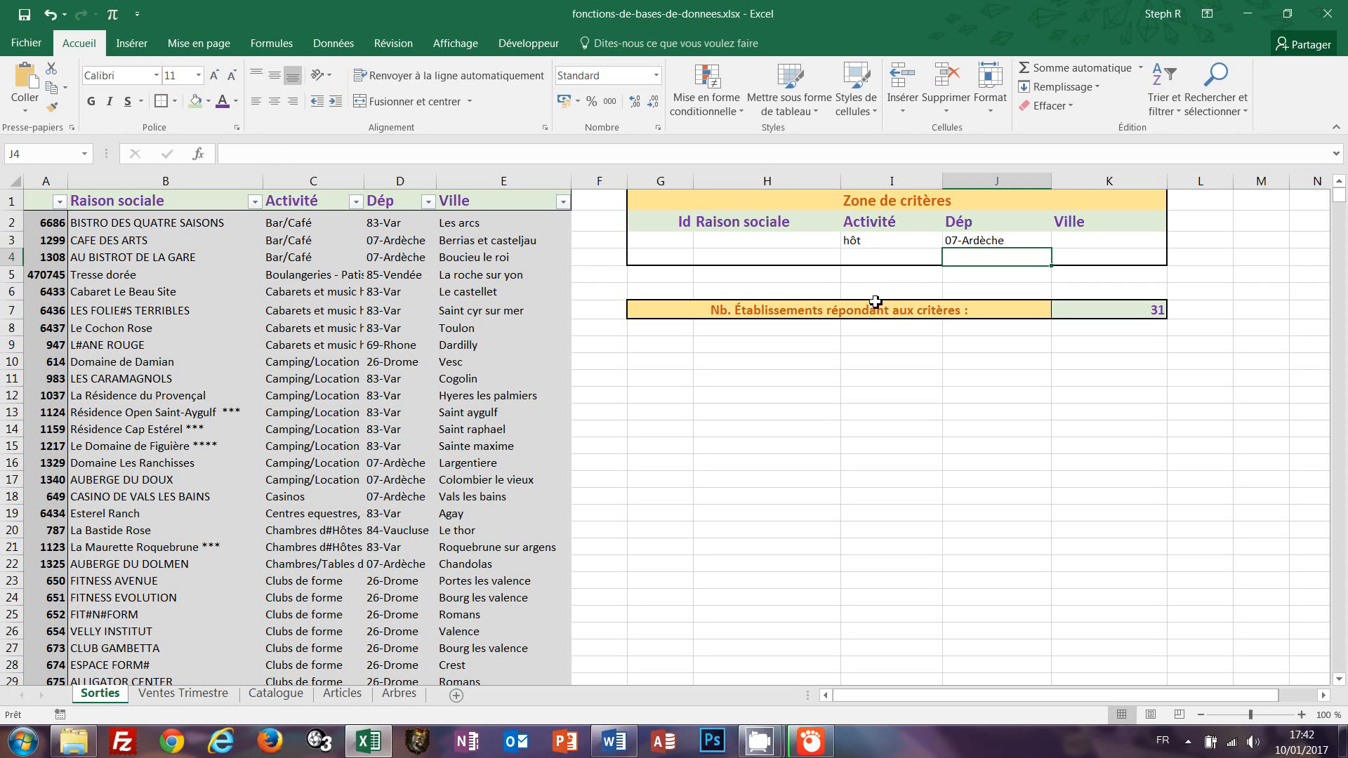
Add a leading wildcard to the Activité criterion in I3 so that it reads *hôt.
{"action": "left_click", "coordinate": [868, 243]}
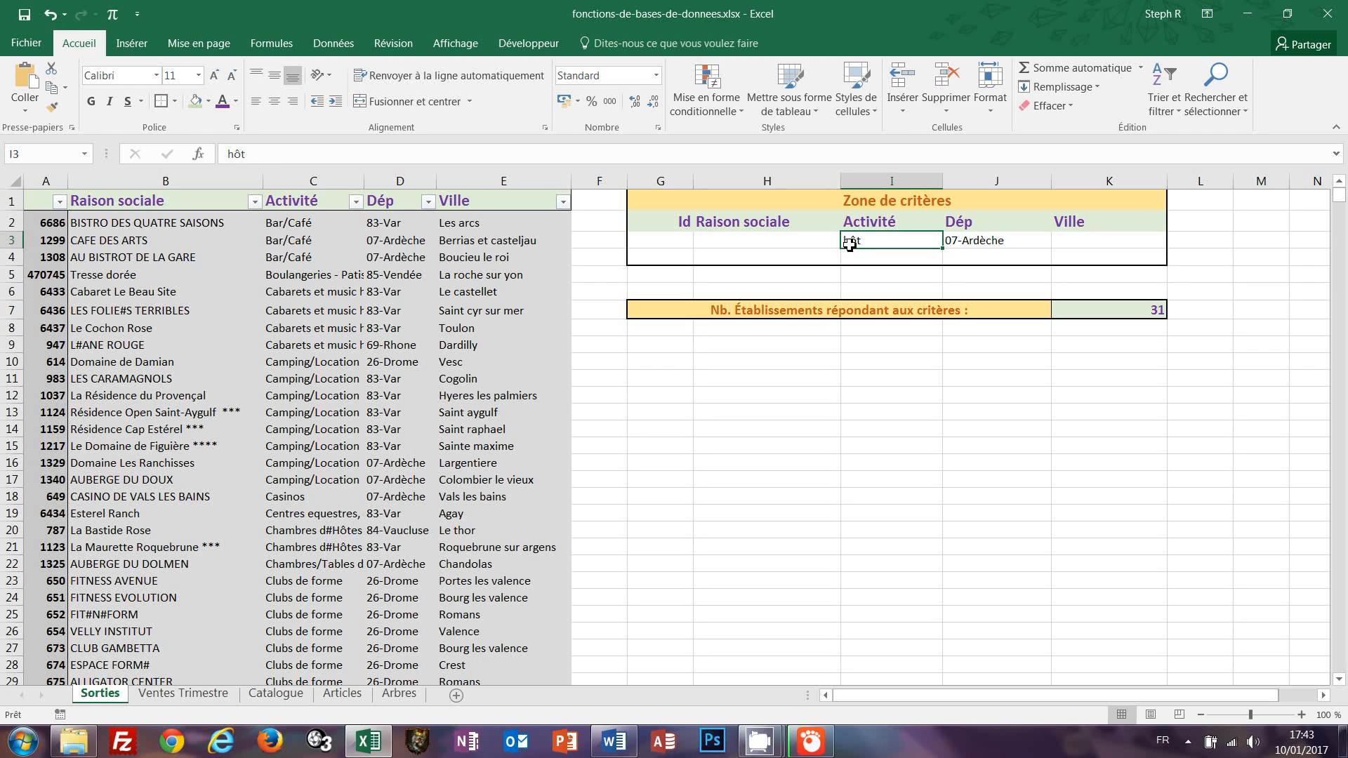
{"action": "double_click", "coordinate": [870, 240]}
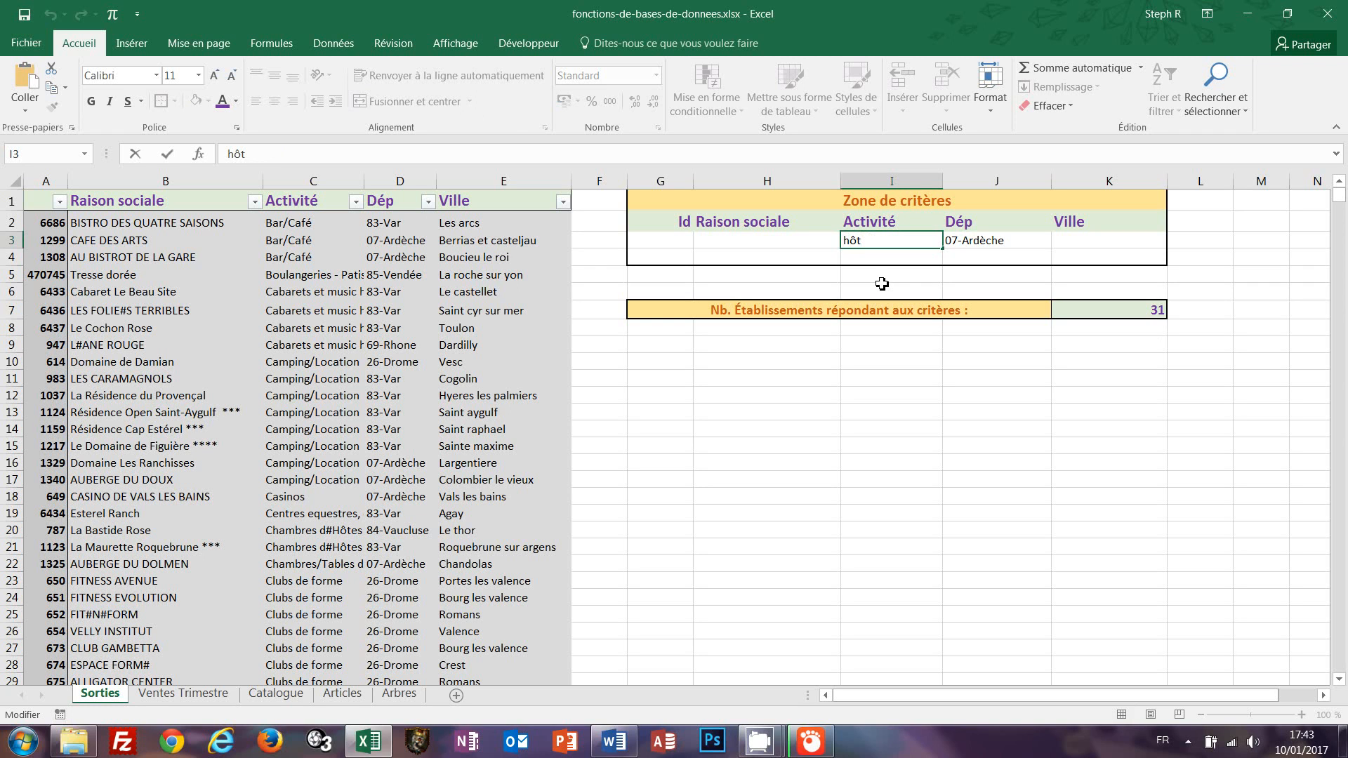
{"action": "type", "text": "*"}
{"action": "key", "text": "Return"}
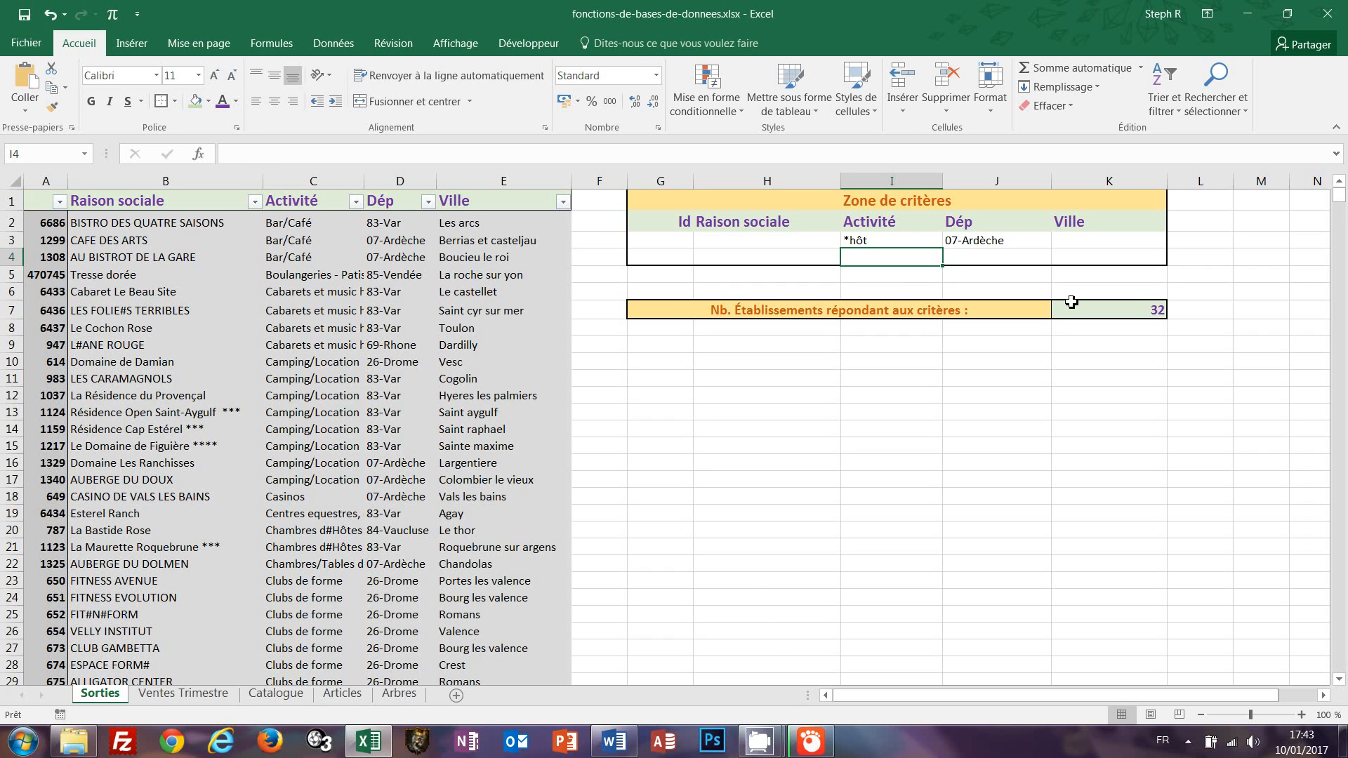
Clear the Activité and Dép criteria in I3:J3 of the criteria zone.
{"action": "left_click", "coordinate": [882, 240]}
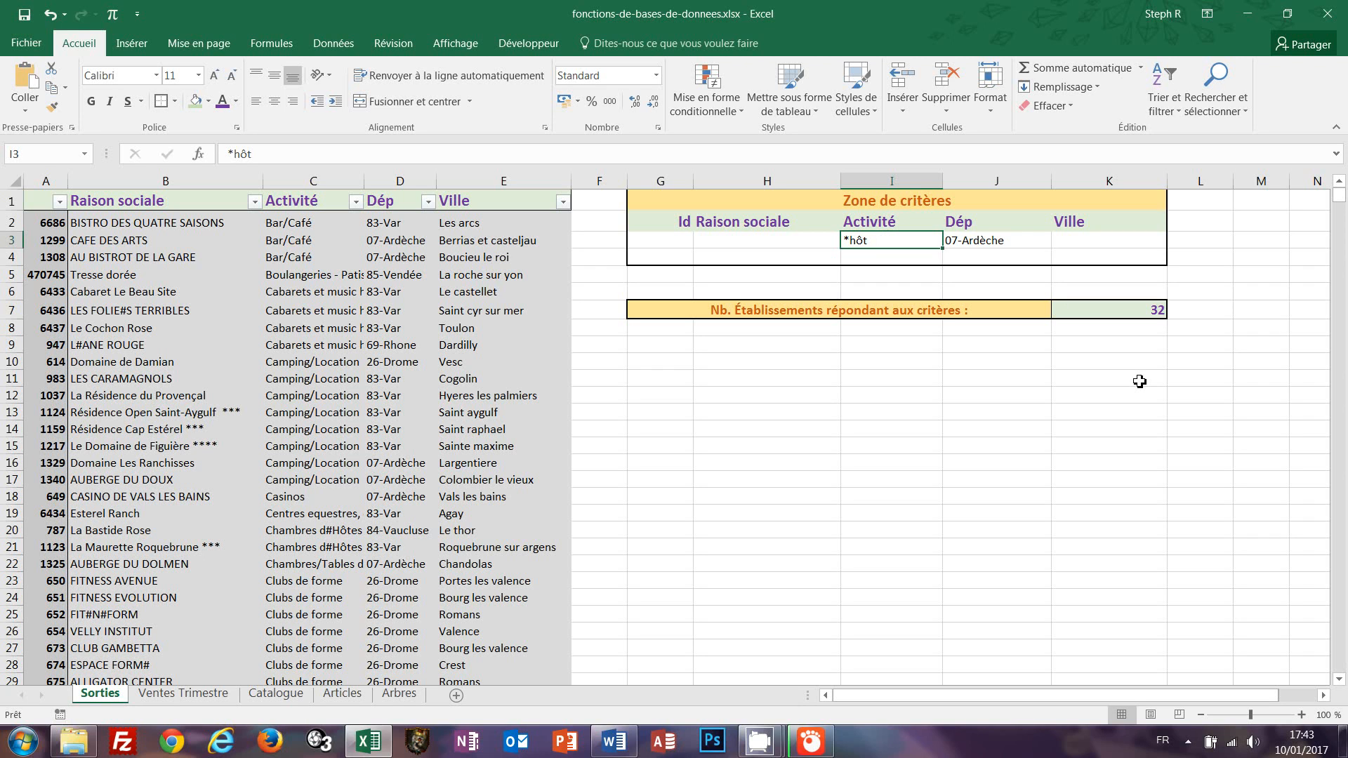
{"action": "key", "text": "shift+Right"}
{"action": "key", "text": "Delete"}
{"action": "key", "text": "Down"}
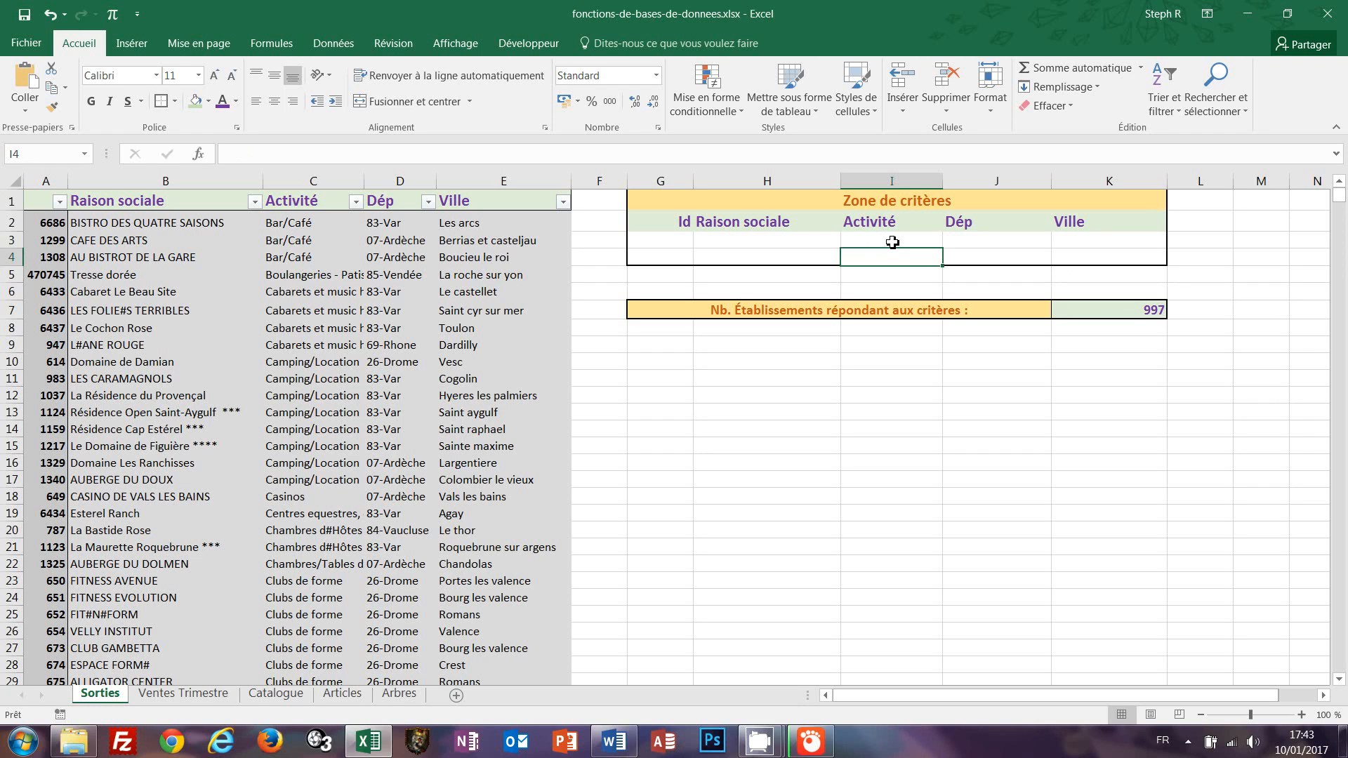
Change the criteria range of the BDNBVAL formula in K7 to G2:K4 to include the second criteria row.
{"action": "left_click", "coordinate": [1152, 314]}
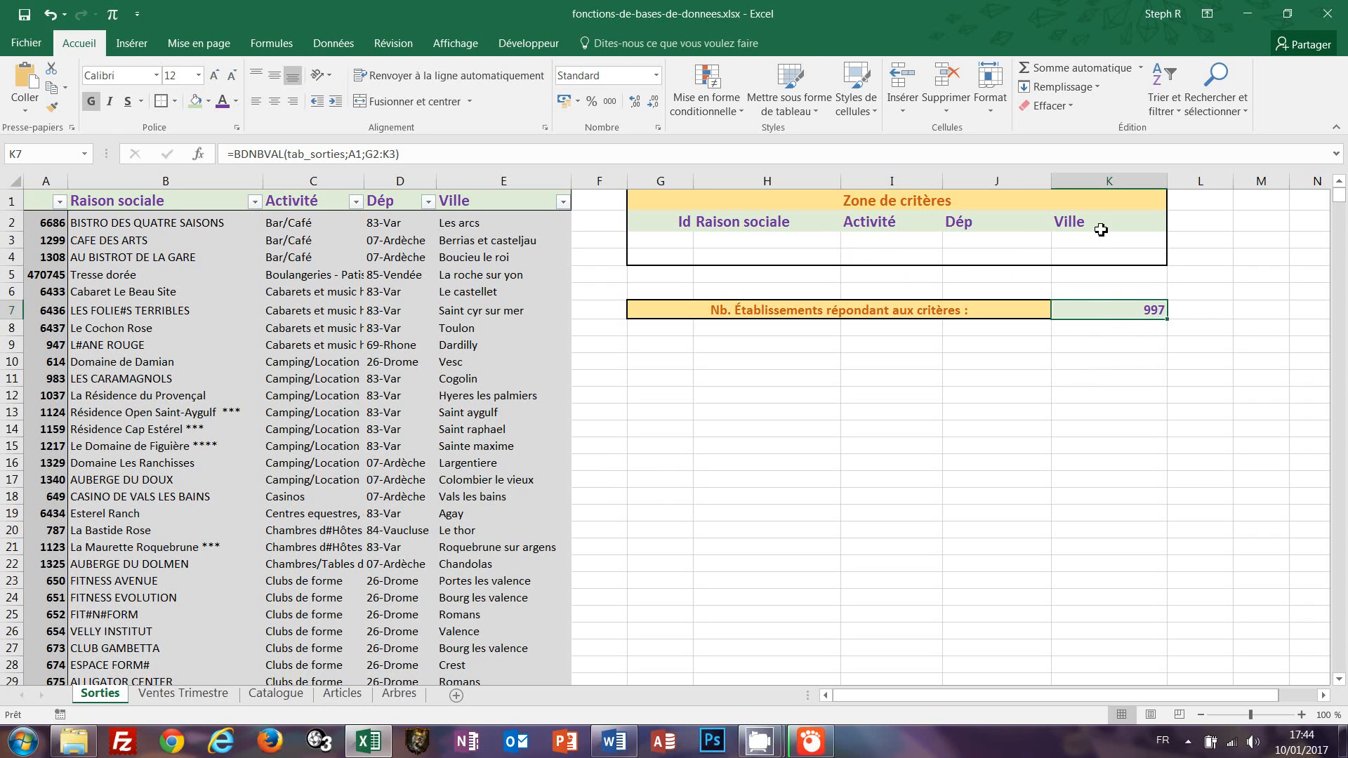
{"action": "double_click", "coordinate": [1148, 313]}
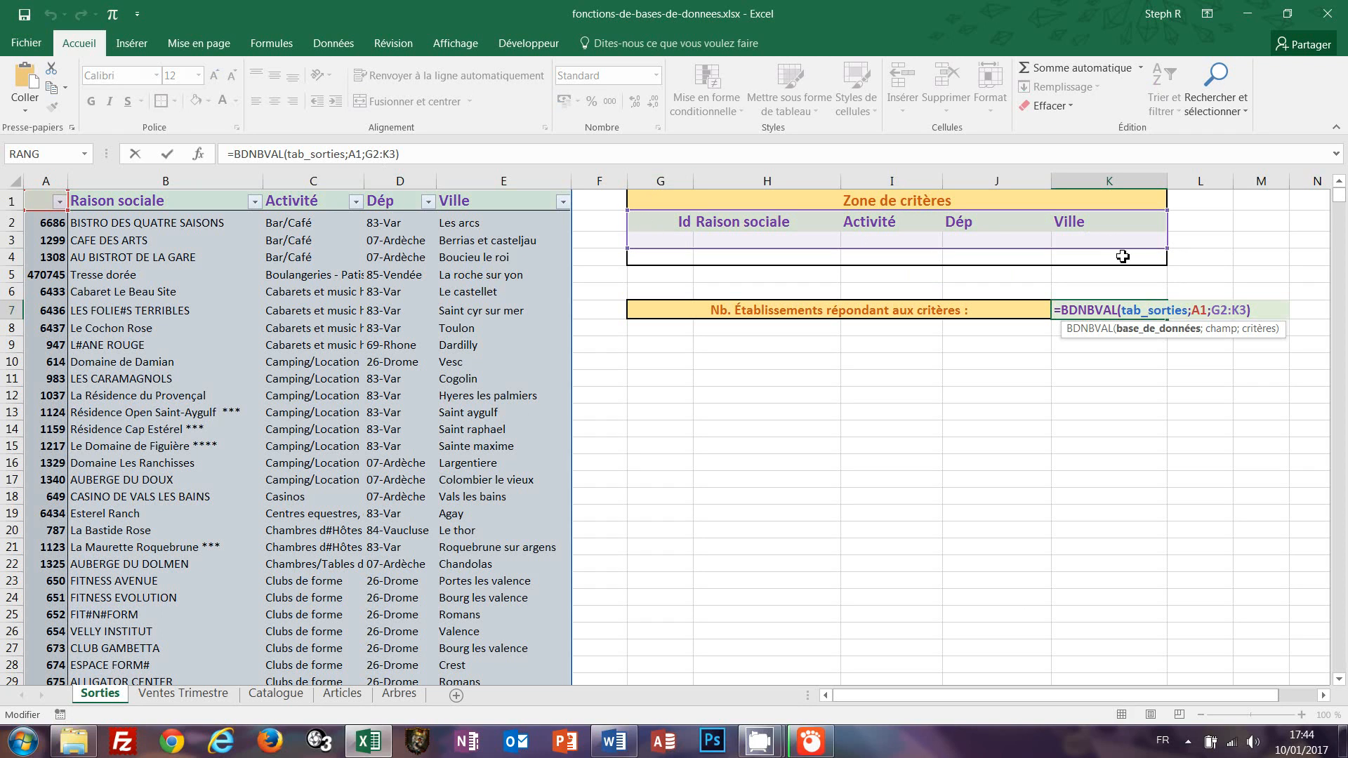
{"action": "left_click", "coordinate": [372, 156]}
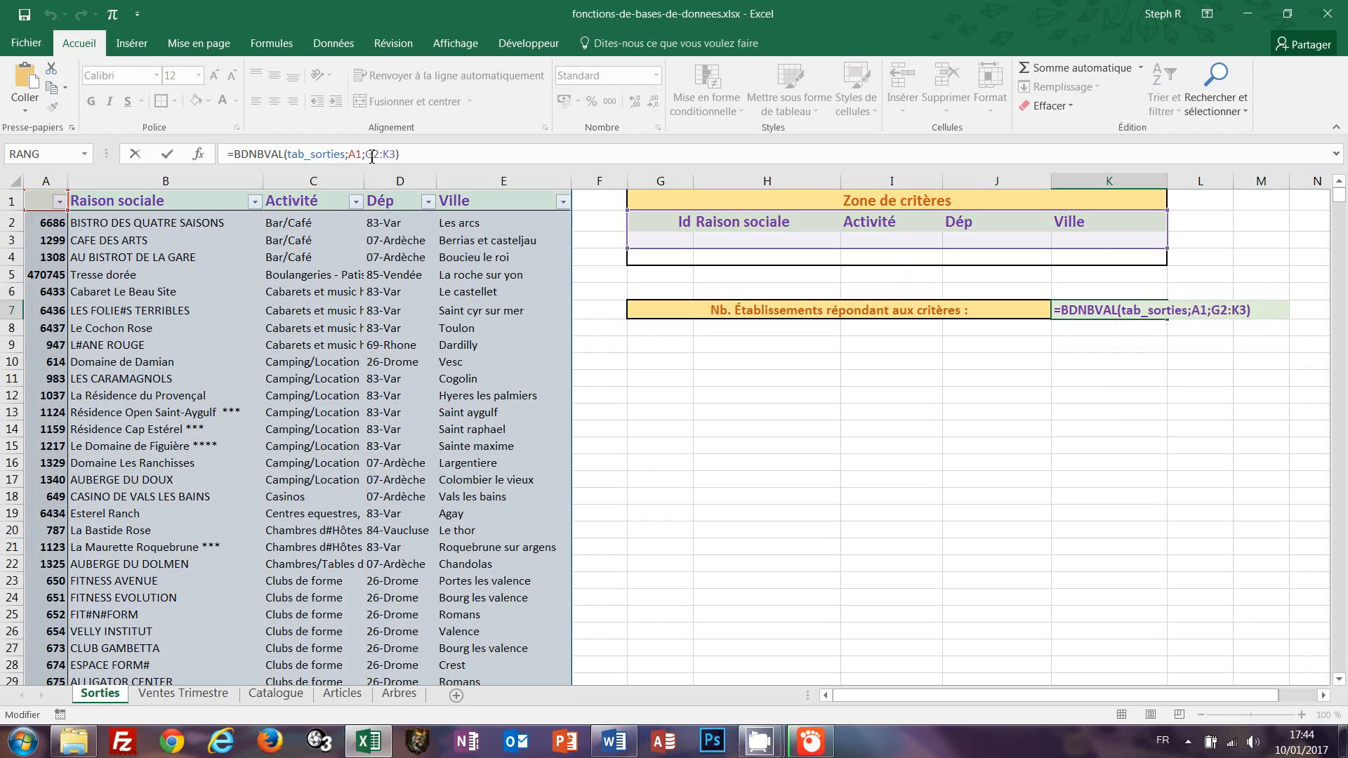
{"action": "left_click_drag", "start_coordinate": [371, 156], "coordinate": [398, 155]}
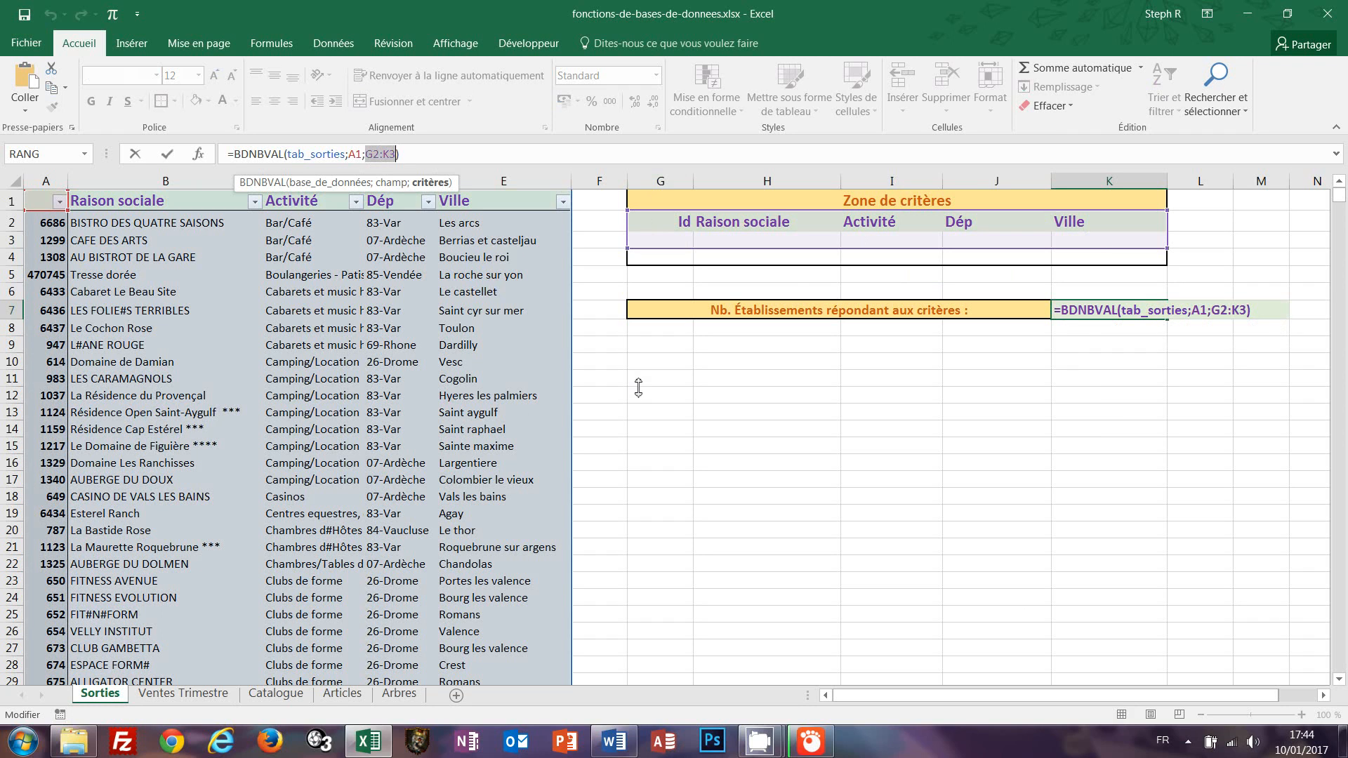
{"action": "left_click_drag", "start_coordinate": [652, 220], "coordinate": [663, 261]}
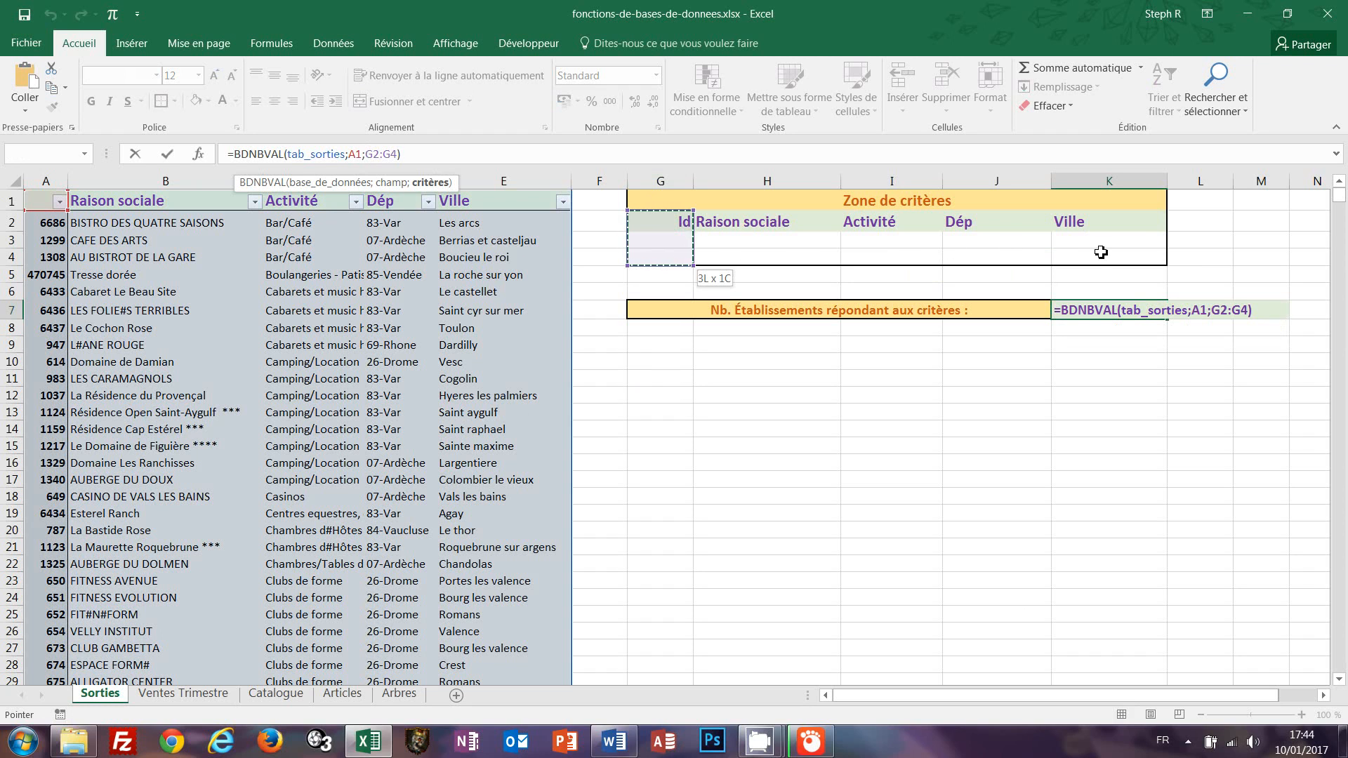
{"action": "left_click_drag", "start_coordinate": [1100, 252], "coordinate": [1147, 252]}
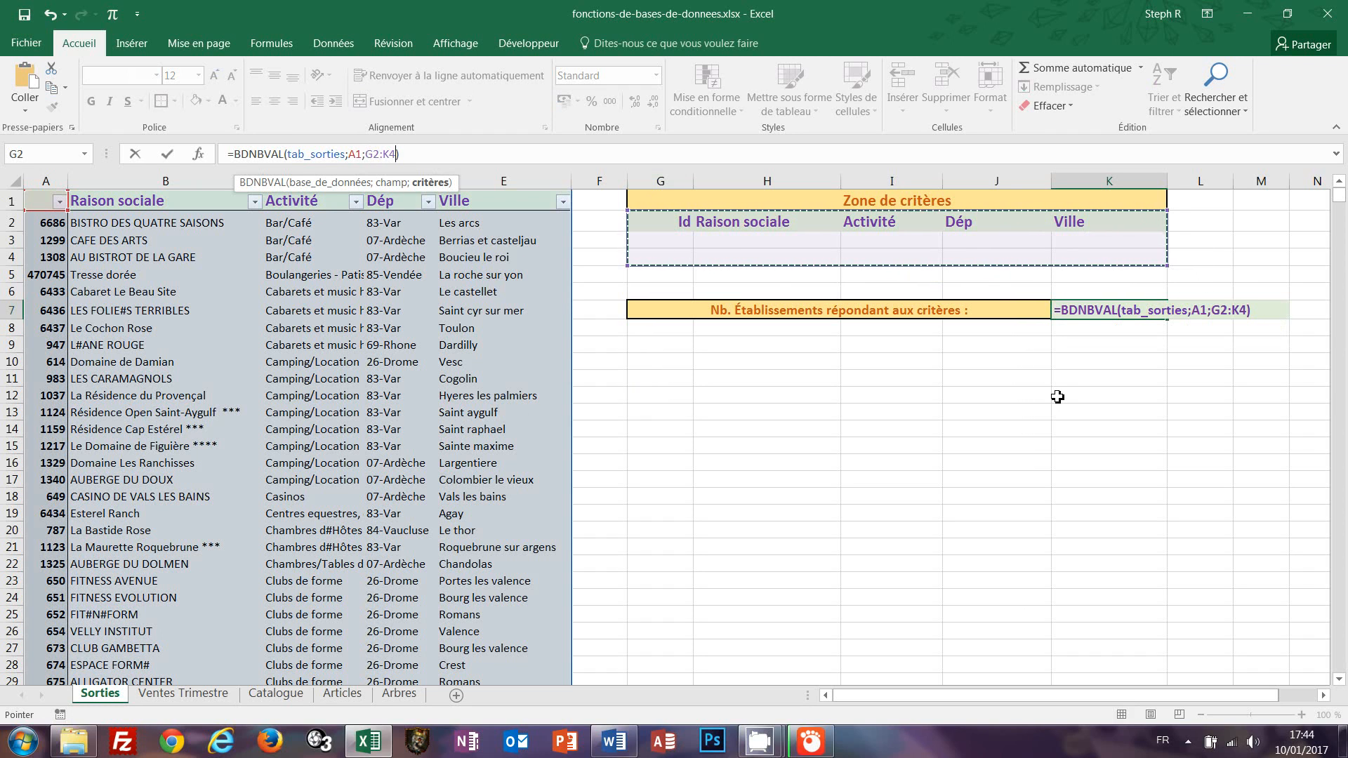
{"action": "key", "text": "Return"}
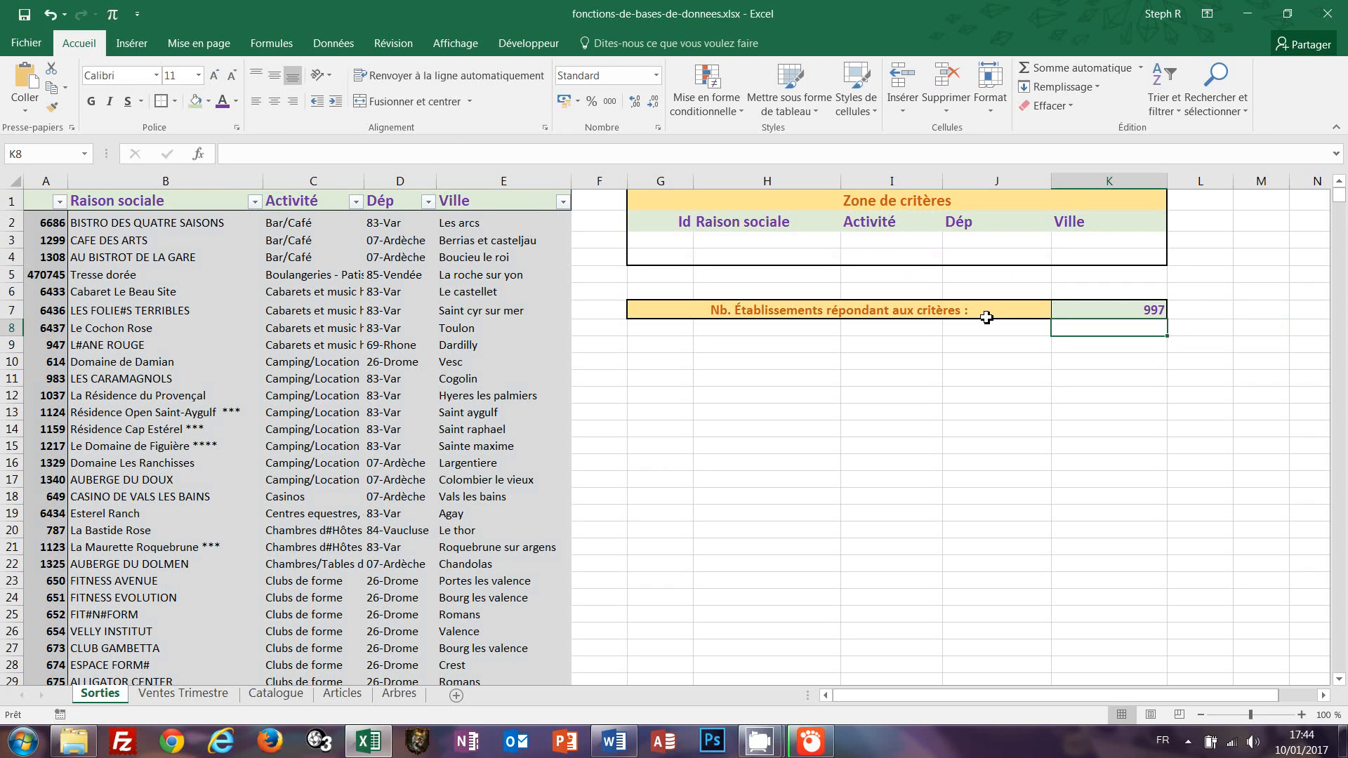
Start a custom text filter on the Activité column with the first condition set to contient loisir.
{"action": "left_click", "coordinate": [879, 239]}
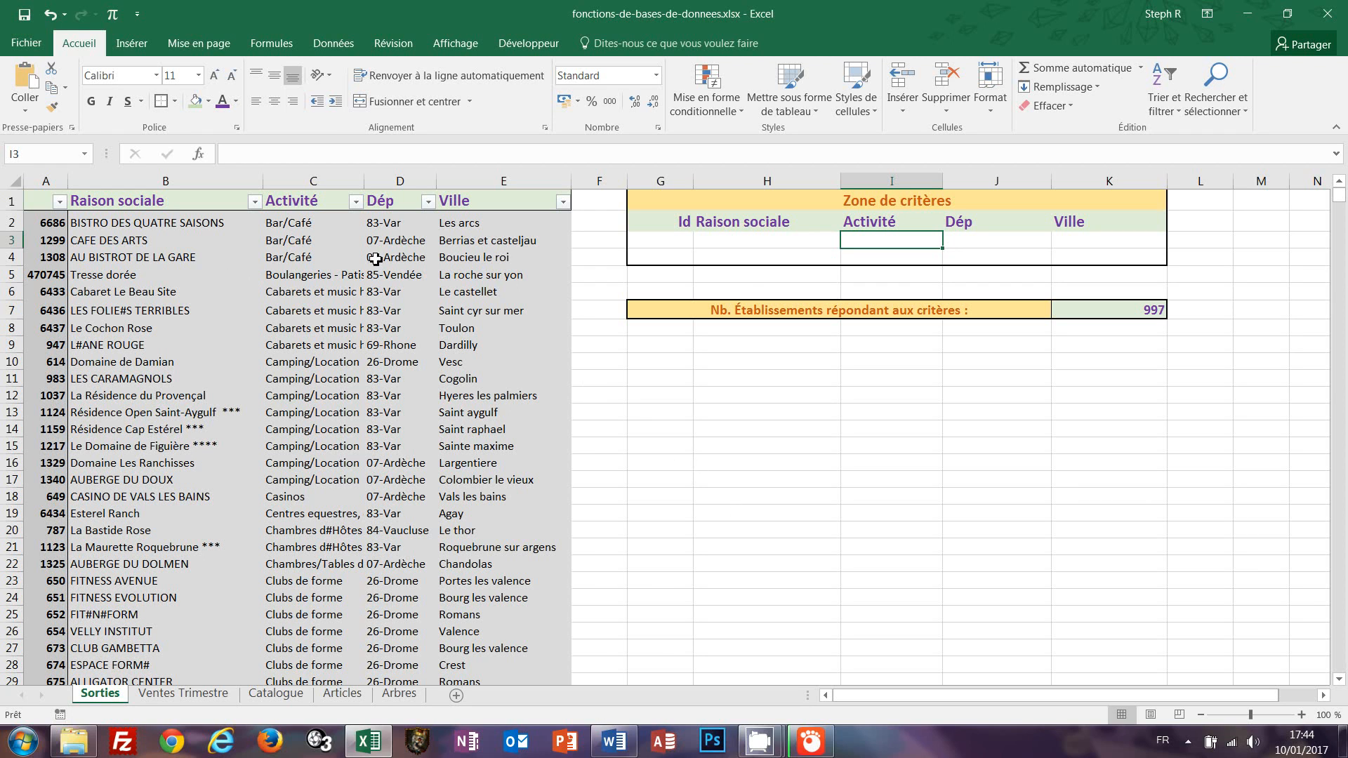
{"action": "left_click", "coordinate": [355, 201]}
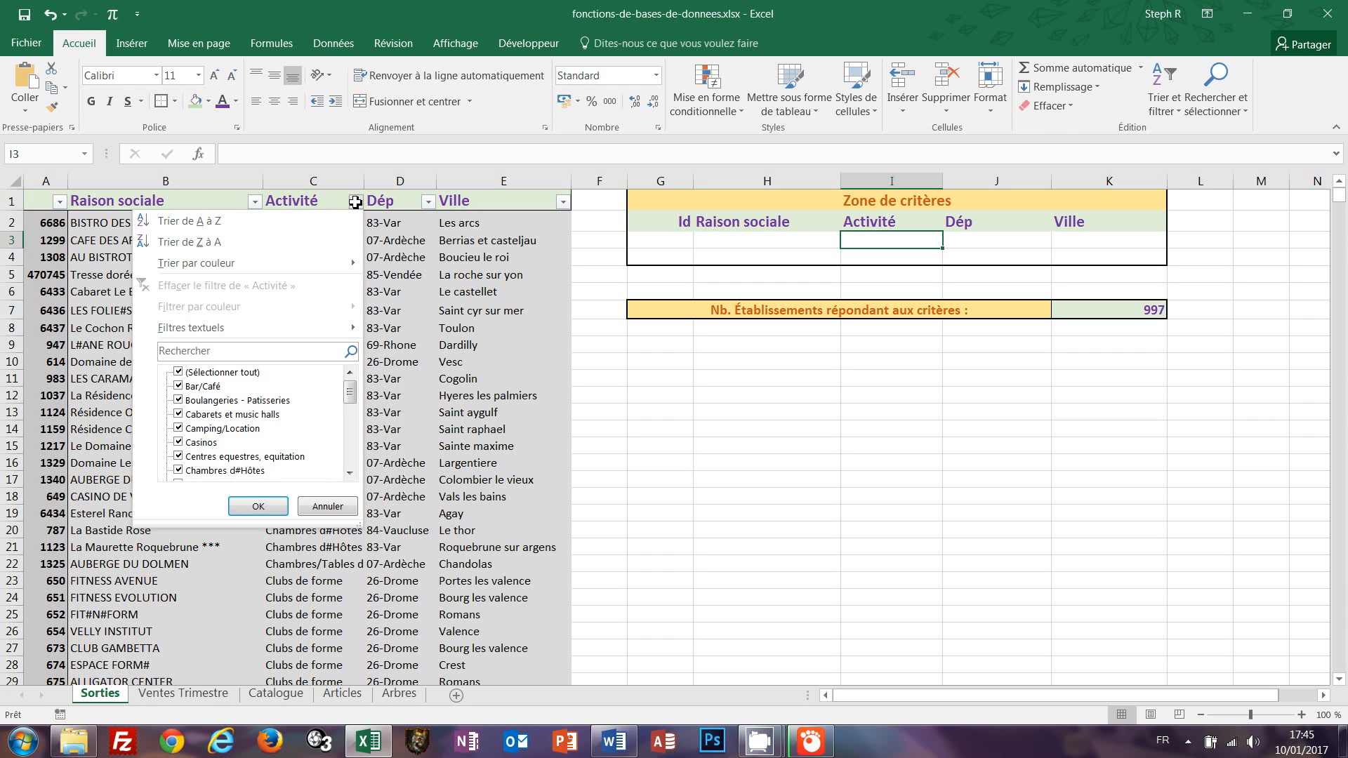
{"action": "mouse_move", "coordinate": [273, 338]}
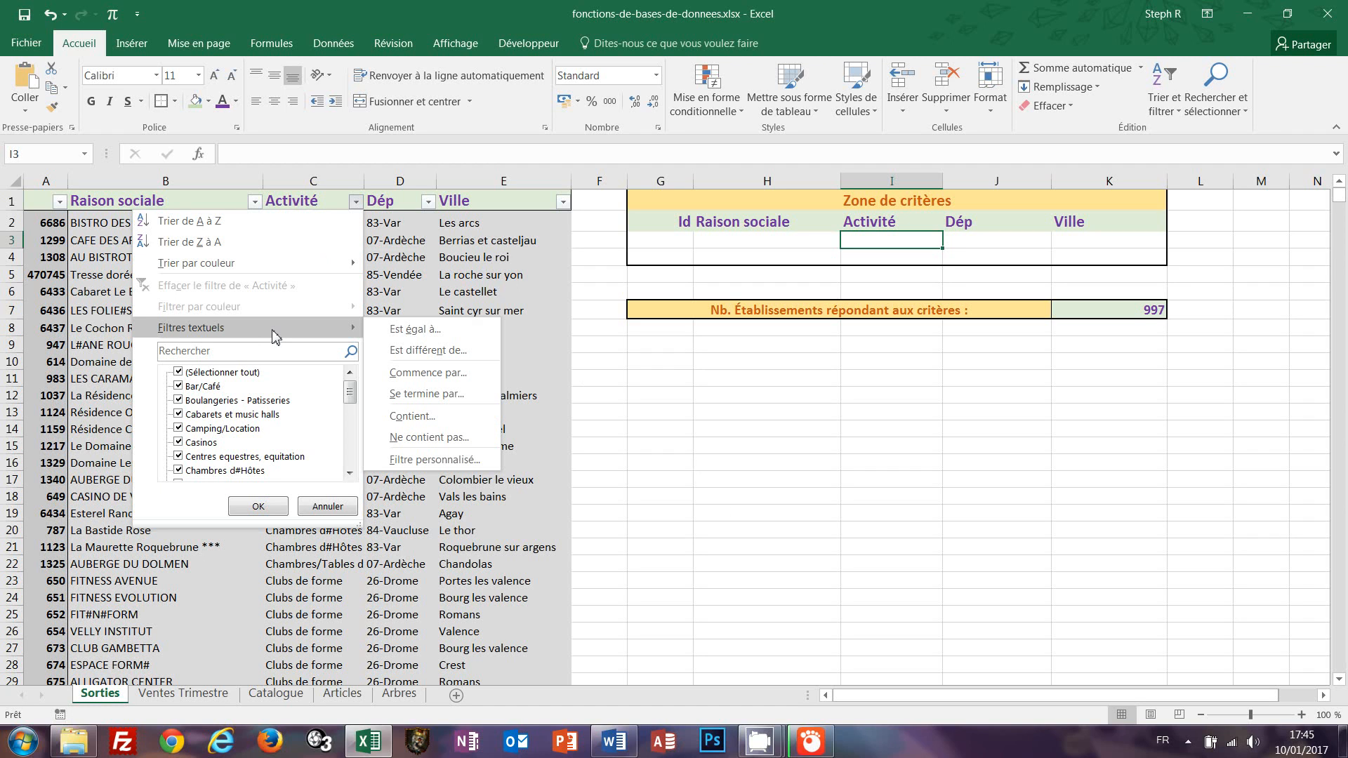
{"action": "left_click", "coordinate": [449, 466]}
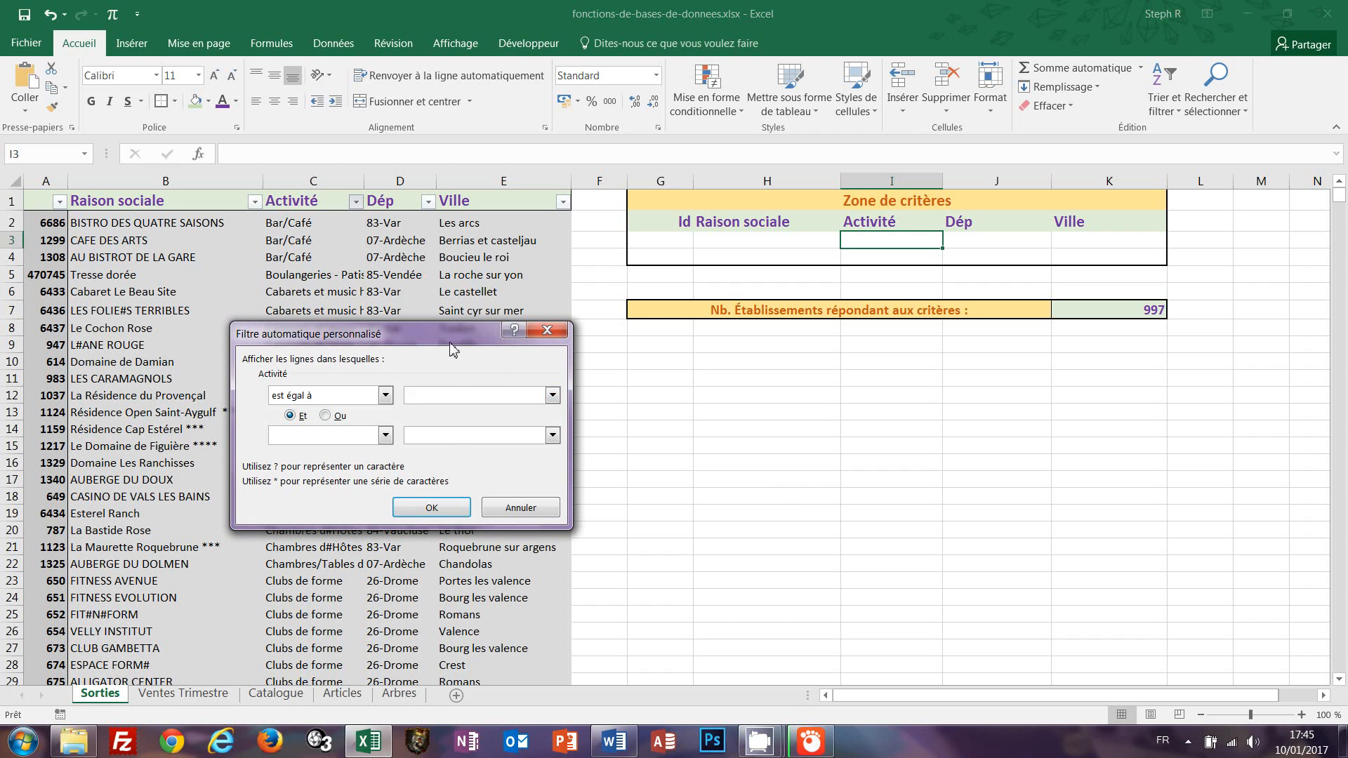
{"action": "left_click_drag", "start_coordinate": [453, 349], "coordinate": [813, 385]}
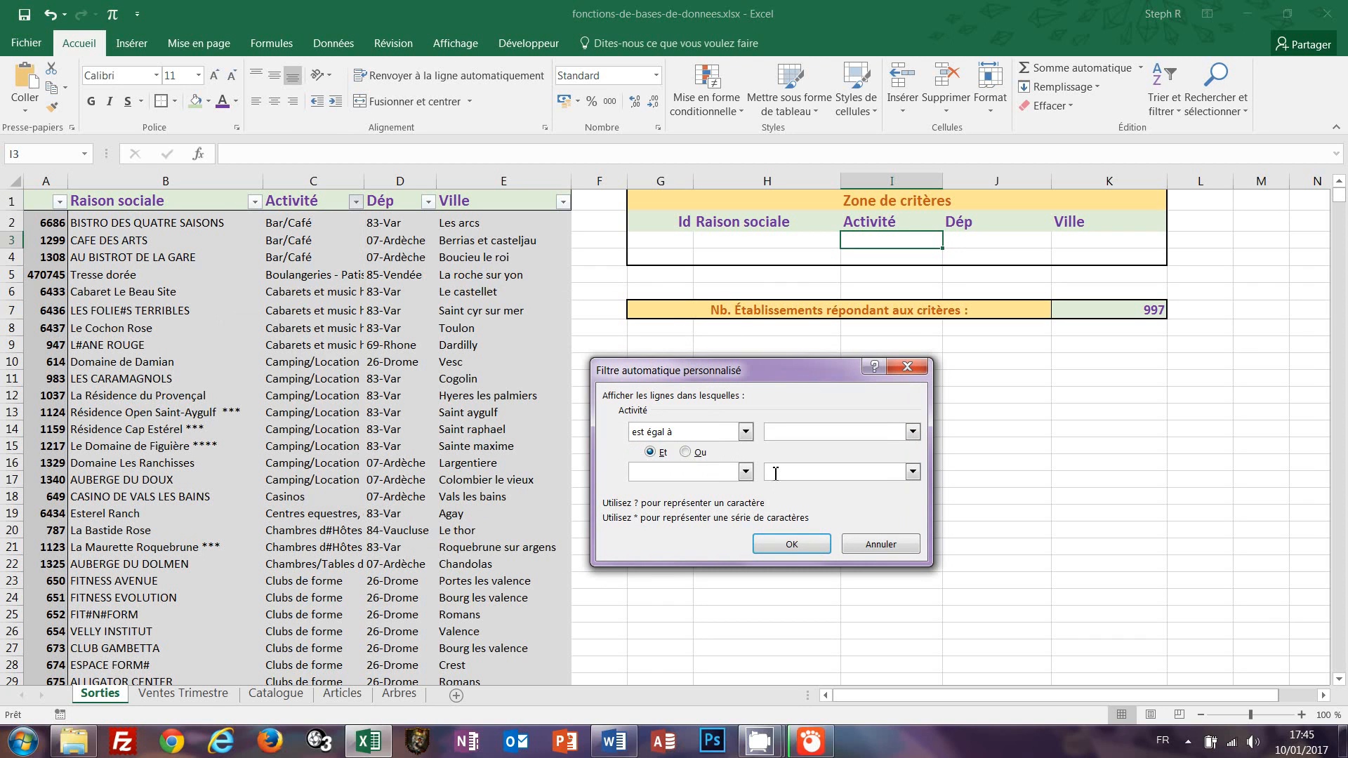
{"action": "left_click", "coordinate": [746, 432]}
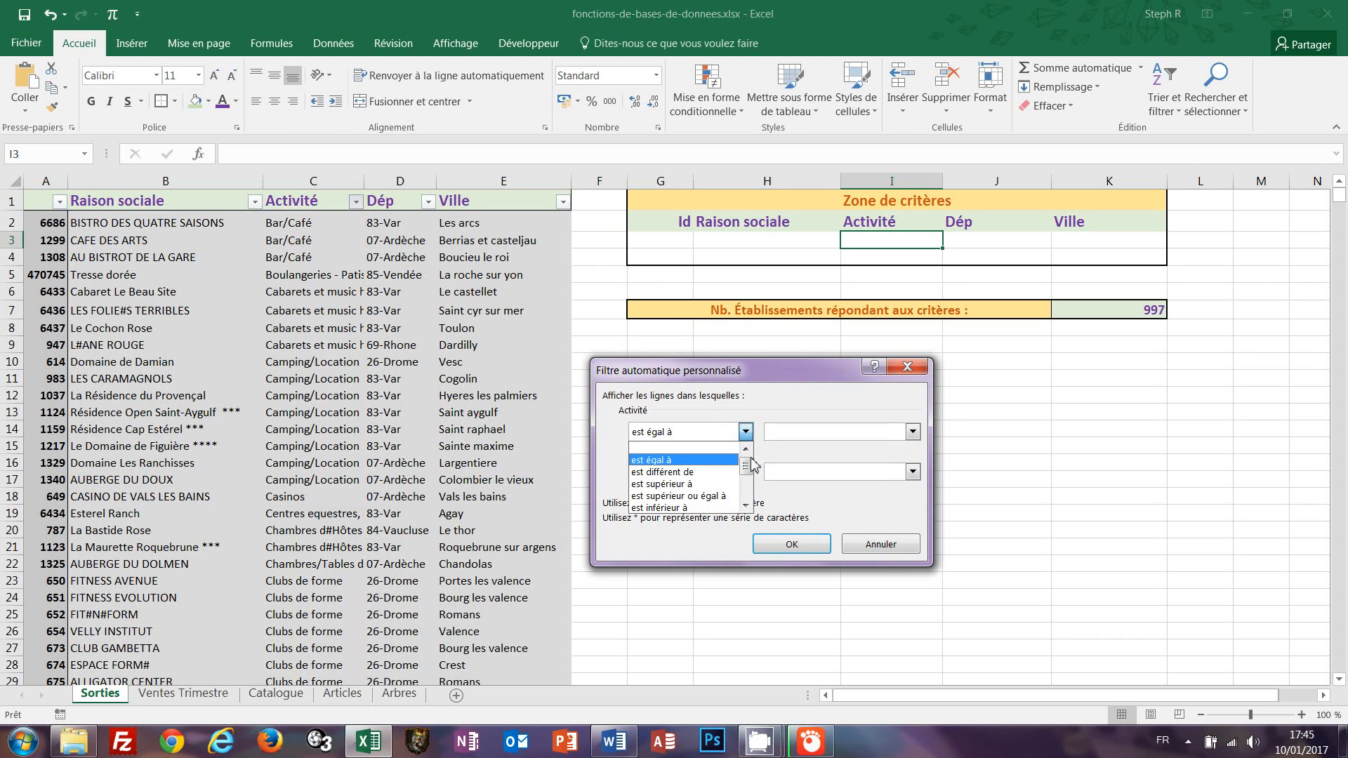
{"action": "left_click_drag", "start_coordinate": [751, 459], "coordinate": [751, 494]}
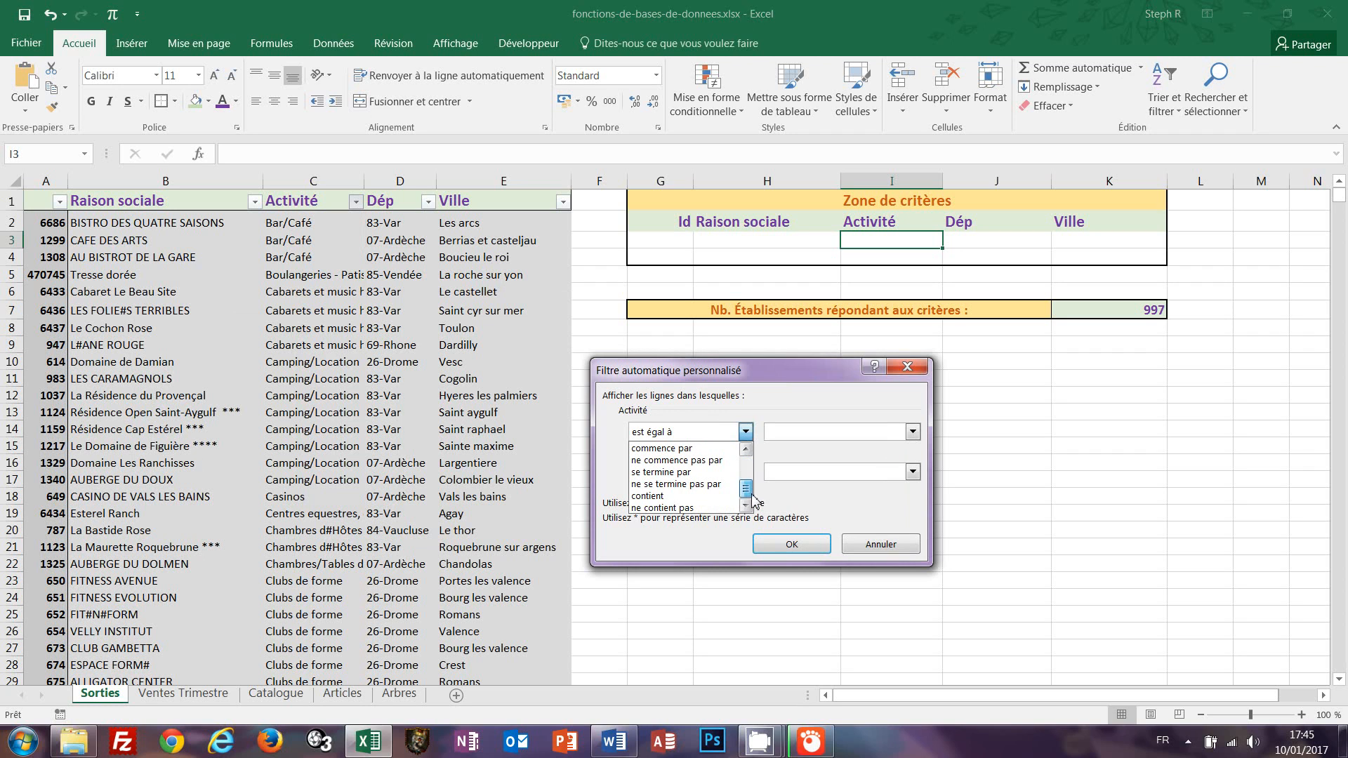
{"action": "left_click", "coordinate": [727, 497]}
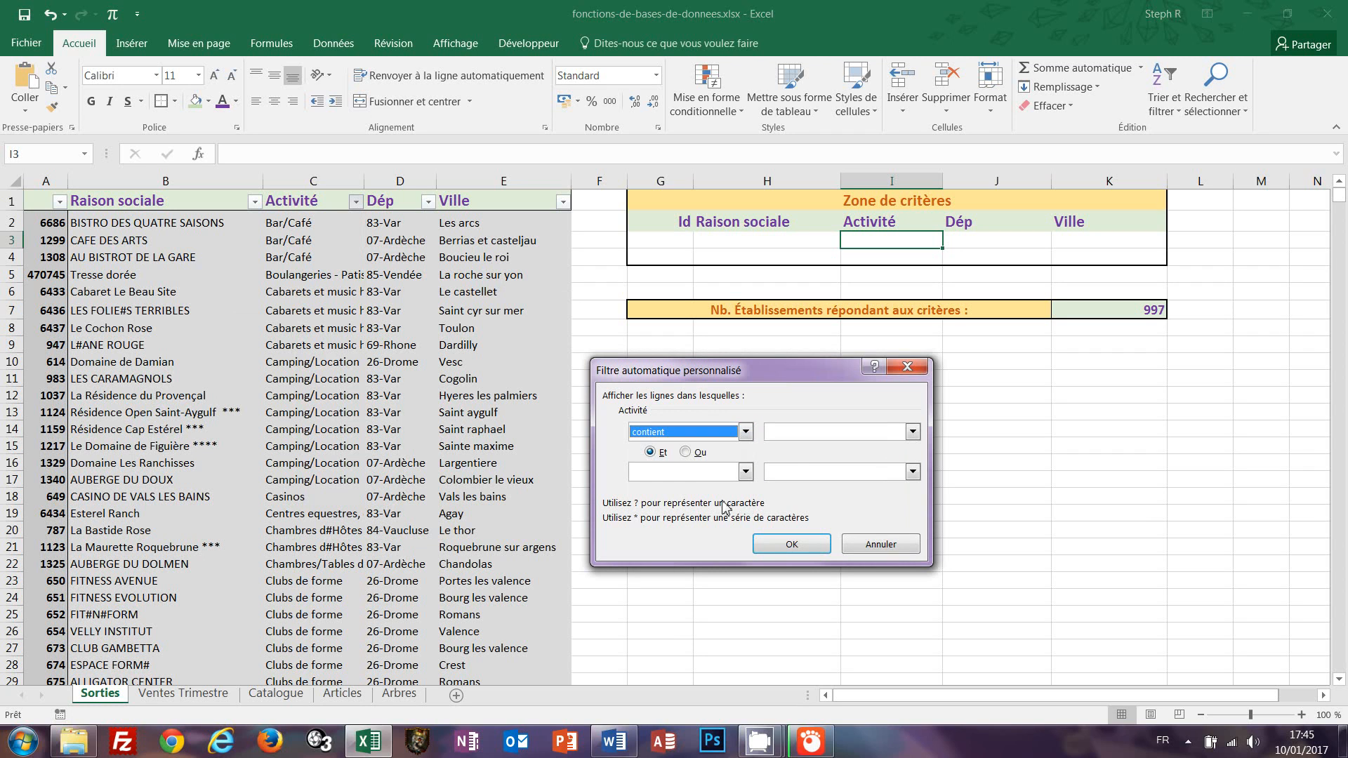
{"action": "left_click", "coordinate": [801, 433]}
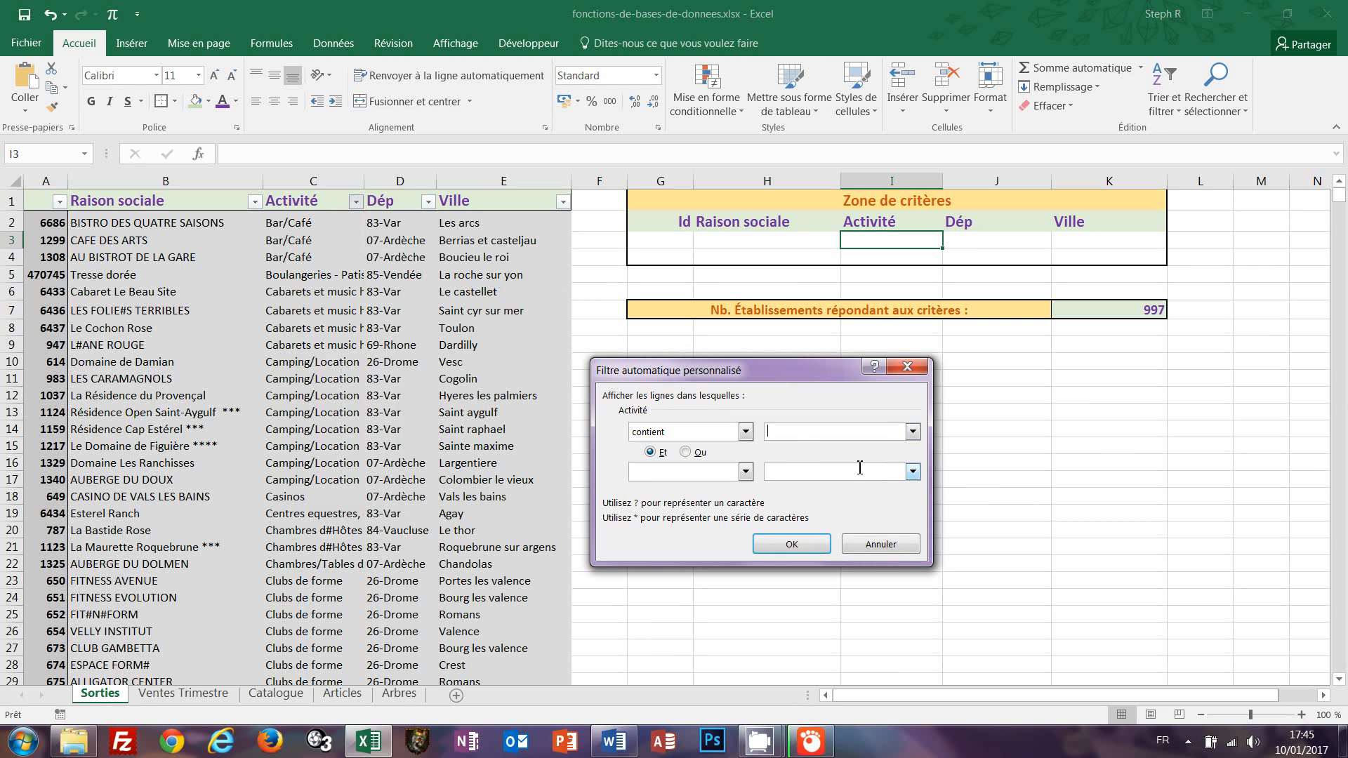
{"action": "type", "text": "loisir"}
Add the alternative condition contient parc with the Ou operator and apply the custom Activité filter.
{"action": "left_click", "coordinate": [687, 453]}
{"action": "left_click", "coordinate": [745, 472]}
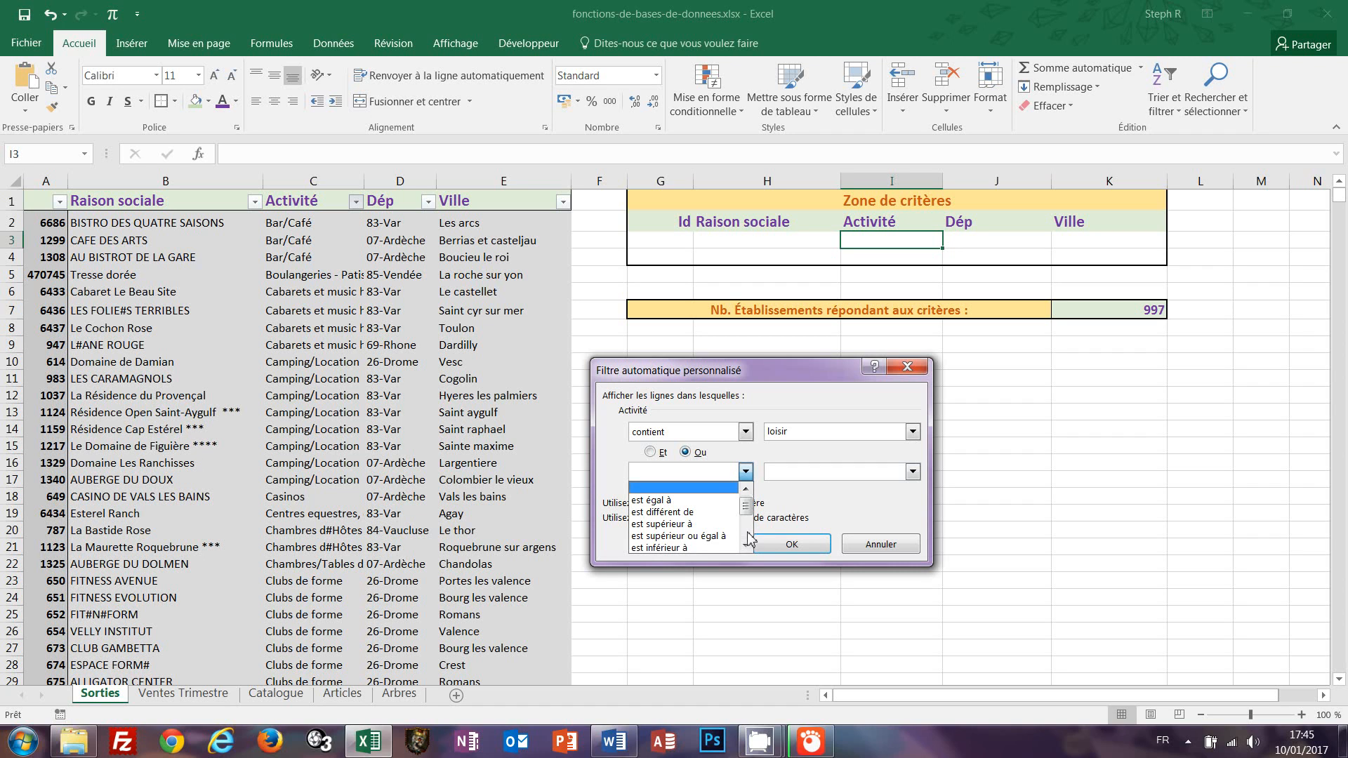
{"action": "scroll", "coordinate": [748, 537], "scroll_direction": "down", "scroll_amount": 2}
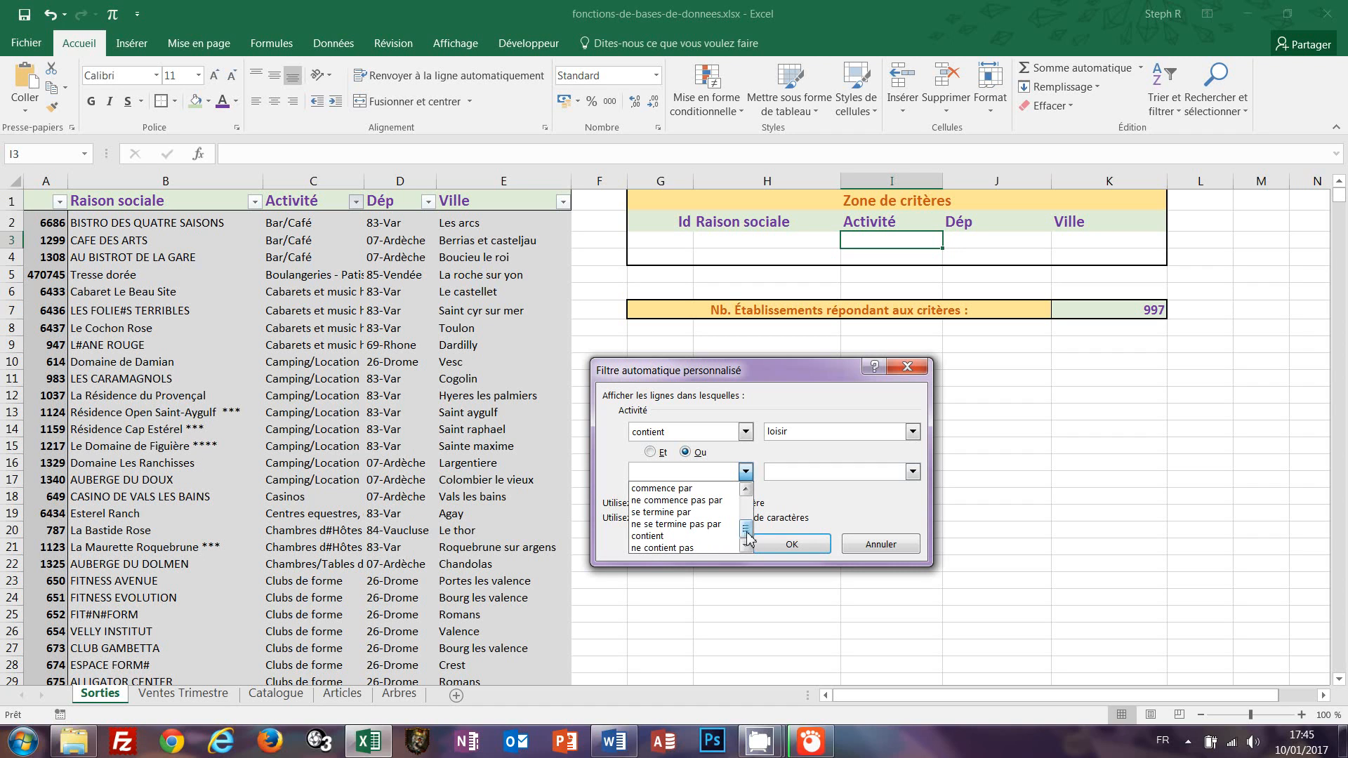
{"action": "left_click", "coordinate": [660, 536]}
{"action": "left_click", "coordinate": [801, 475]}
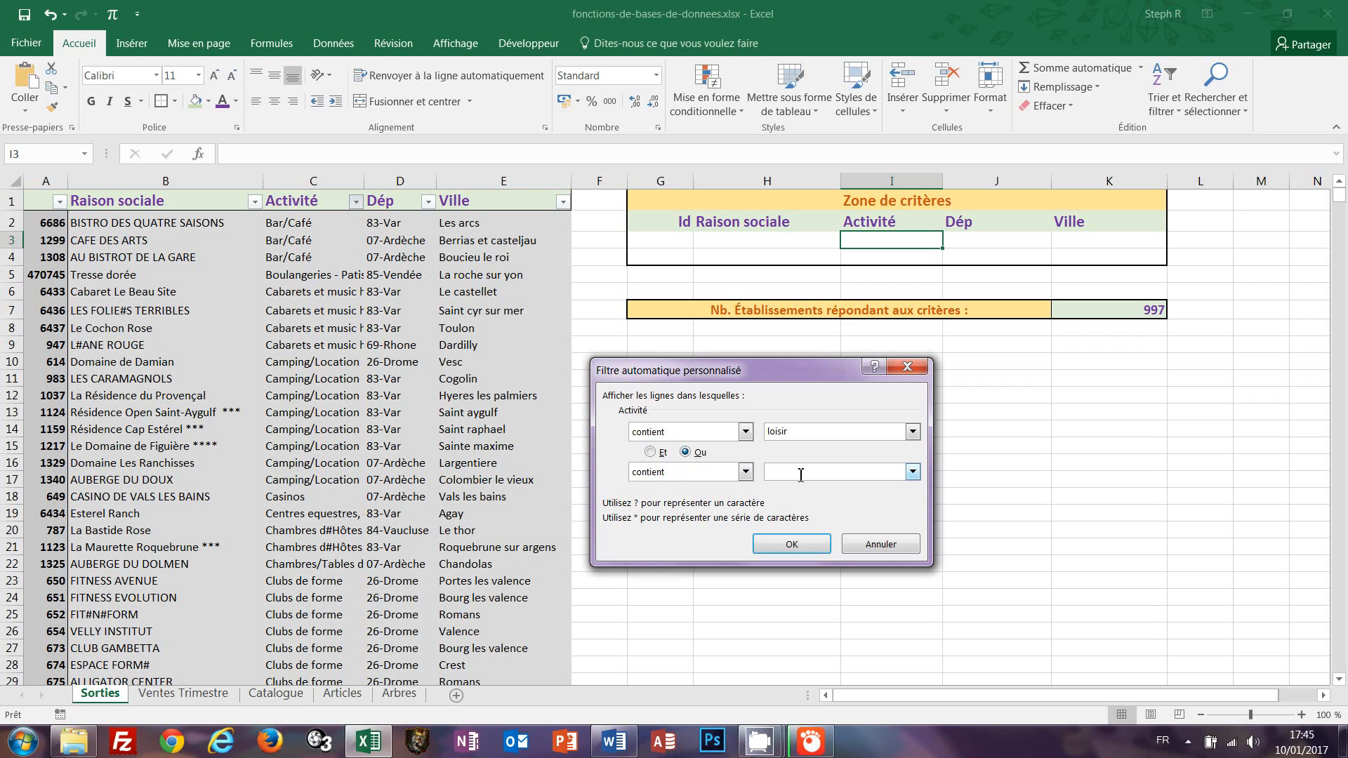
{"action": "type", "text": "parc"}
{"action": "left_click", "coordinate": [783, 554]}
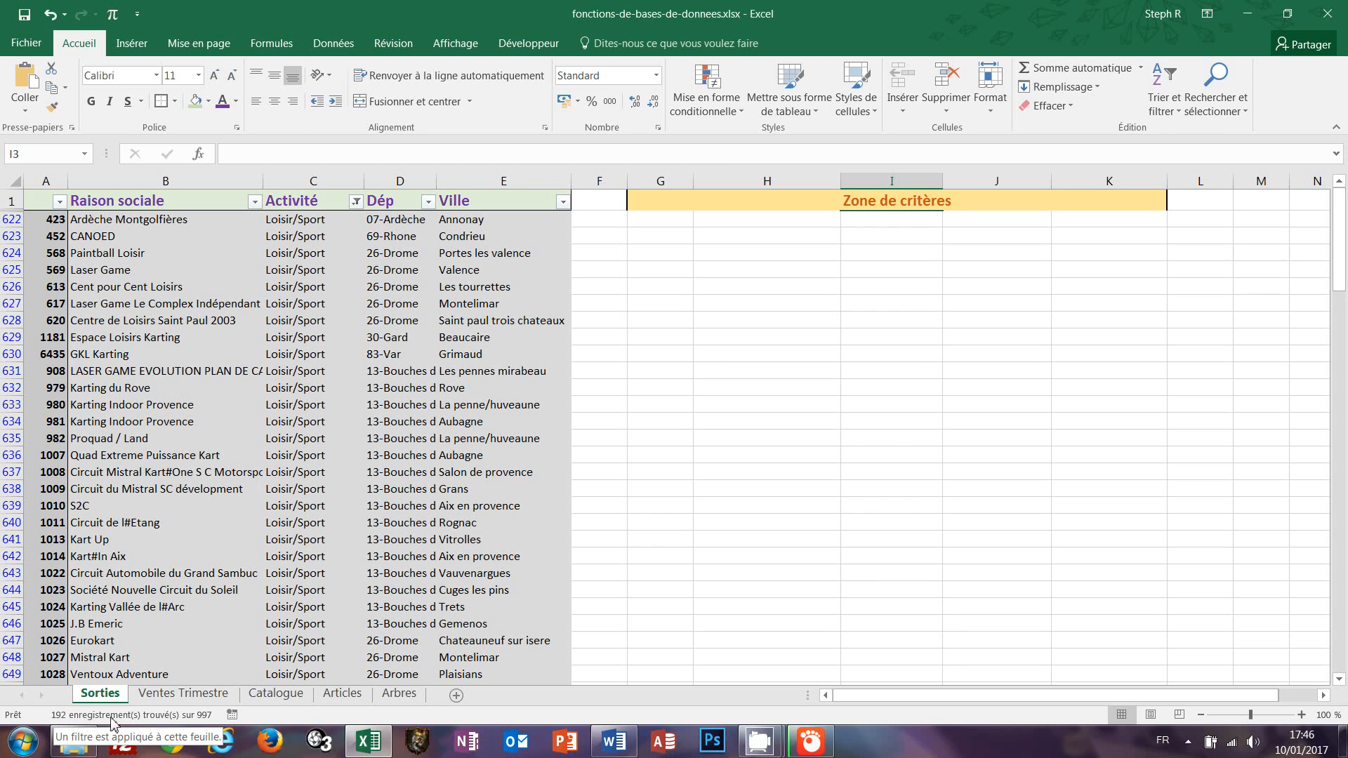
Examine the Activité values of the filtered establishments down the list and return to its beginning.
{"action": "scroll", "coordinate": [411, 415], "scroll_direction": "down", "scroll_amount": 2}
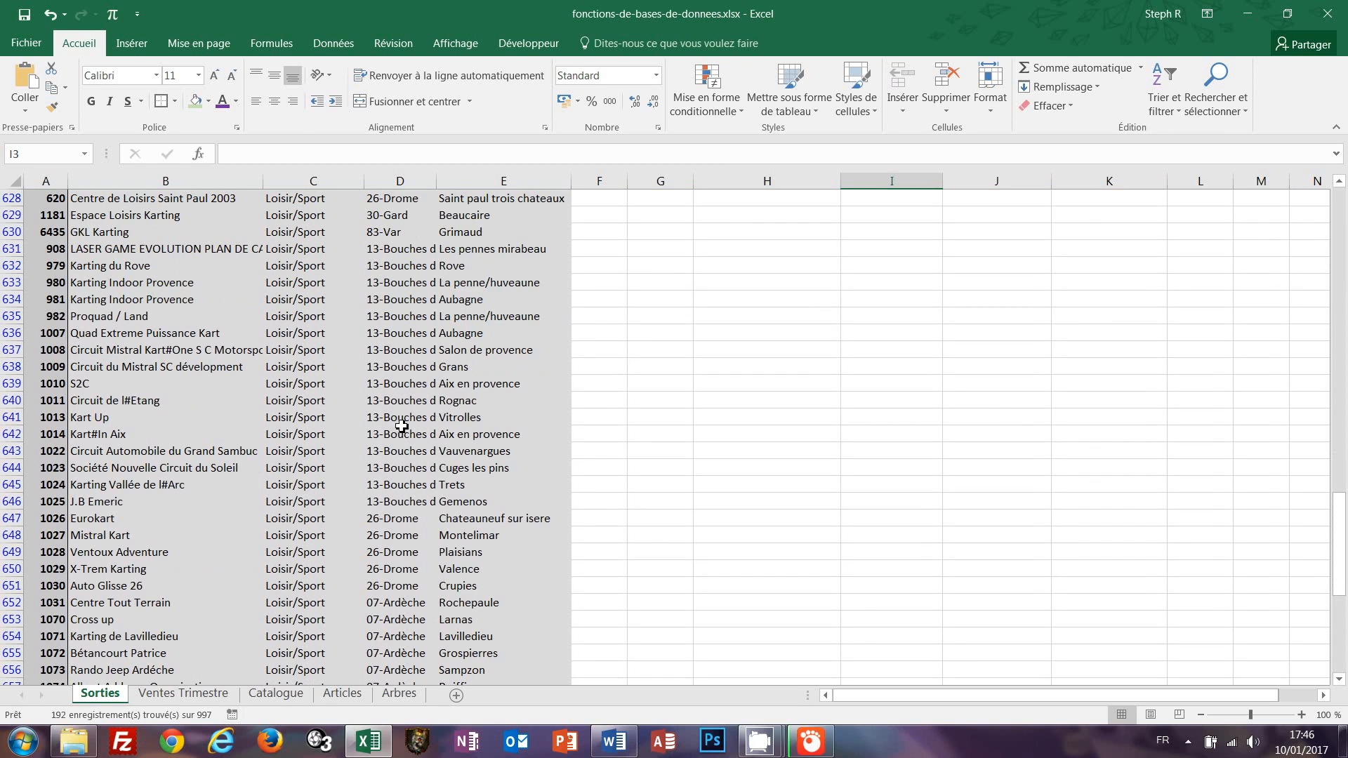
{"action": "scroll", "coordinate": [267, 442], "scroll_direction": "down", "scroll_amount": 13}
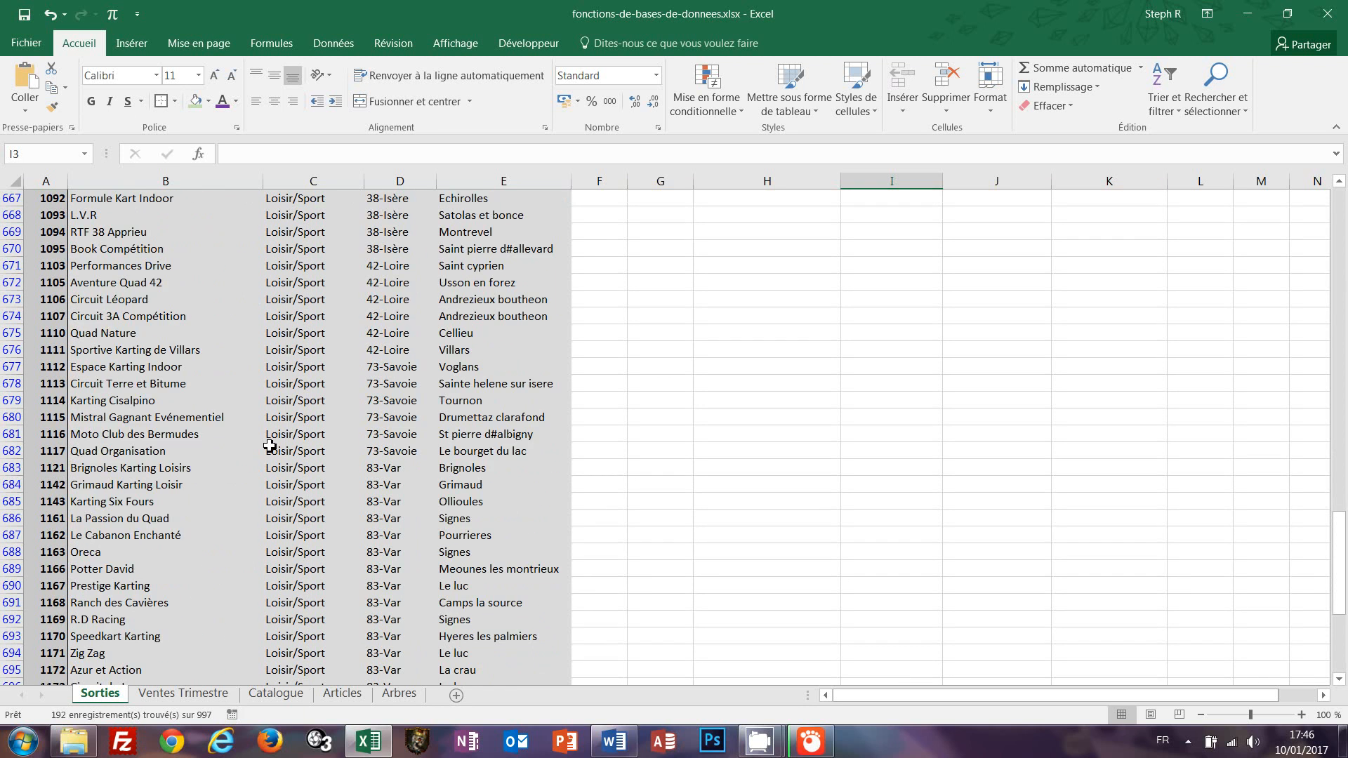
{"action": "scroll", "coordinate": [269, 445], "scroll_direction": "down", "scroll_amount": 13}
{"action": "scroll", "coordinate": [273, 450], "scroll_direction": "down", "scroll_amount": 3}
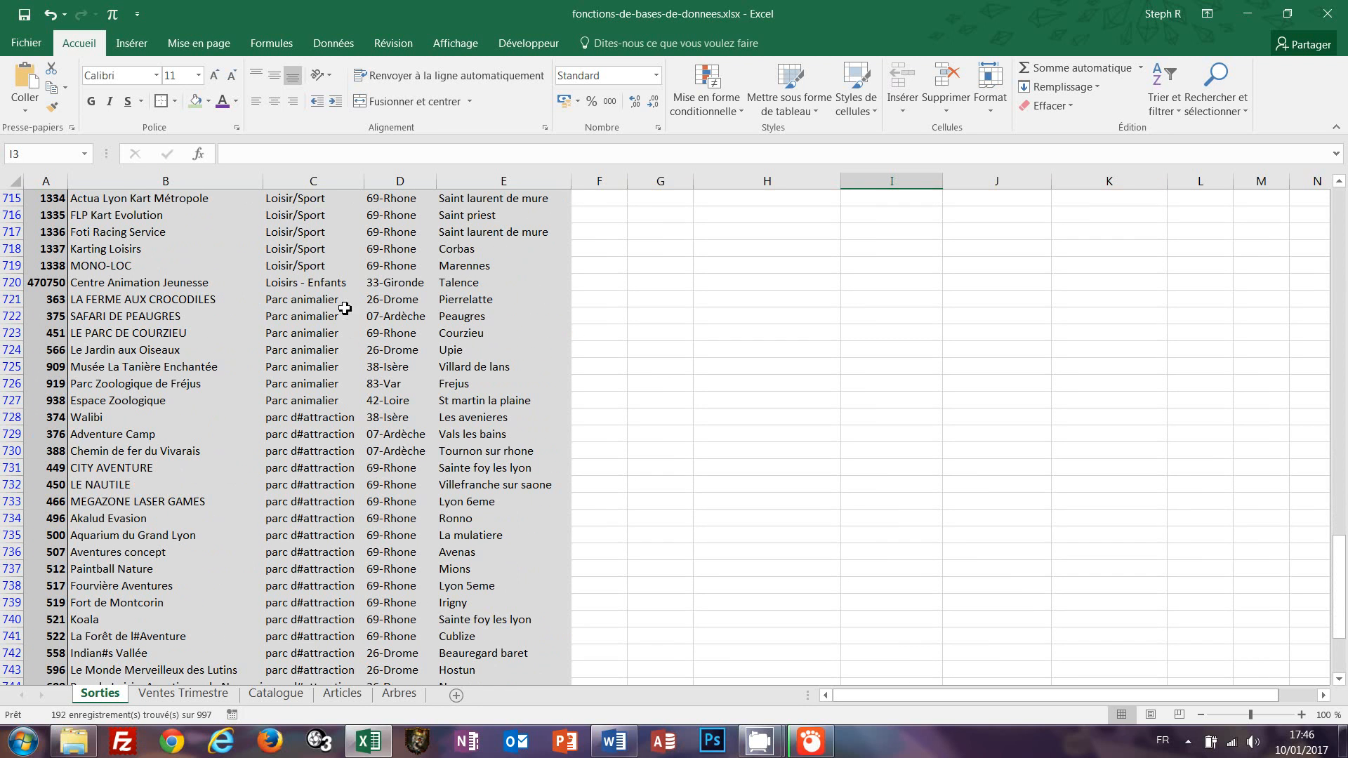
{"action": "scroll", "coordinate": [319, 437], "scroll_direction": "down", "scroll_amount": 14}
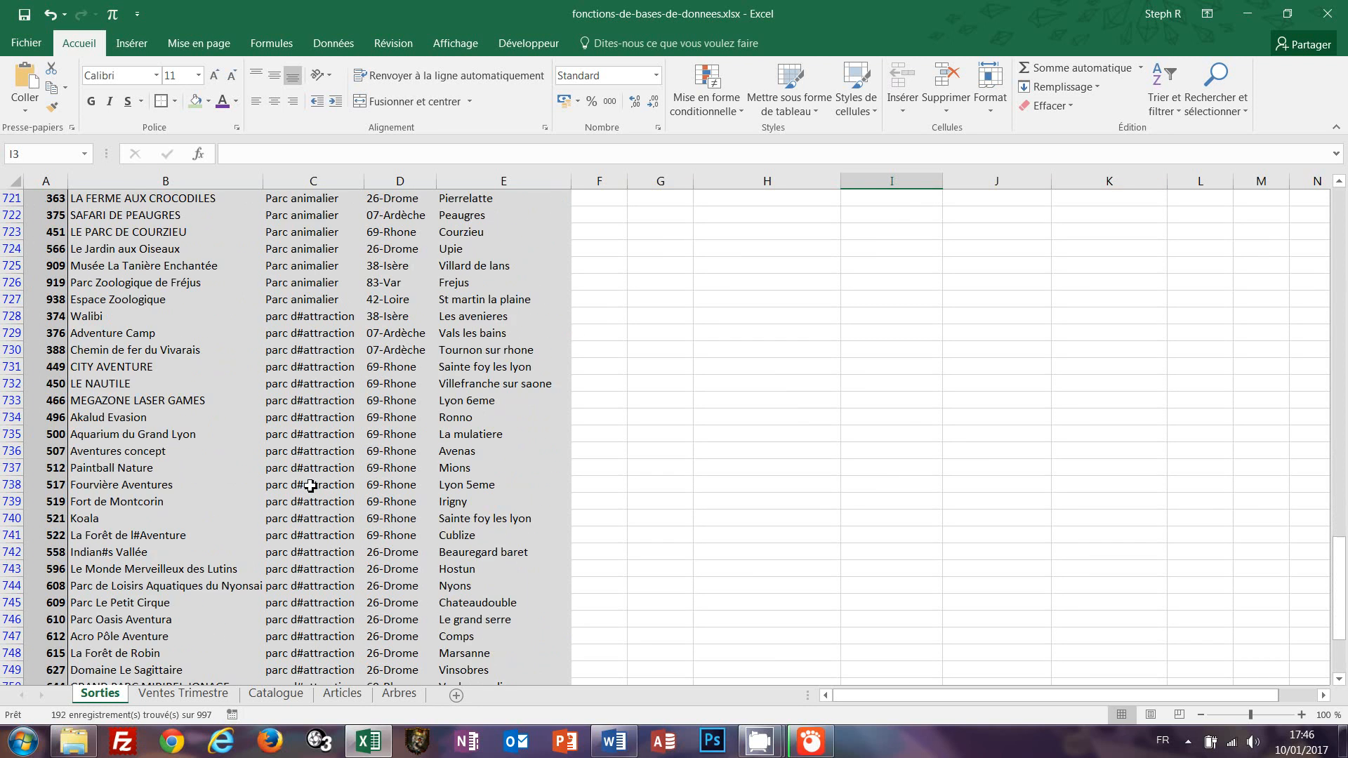
{"action": "scroll", "coordinate": [312, 491], "scroll_direction": "down", "scroll_amount": 3}
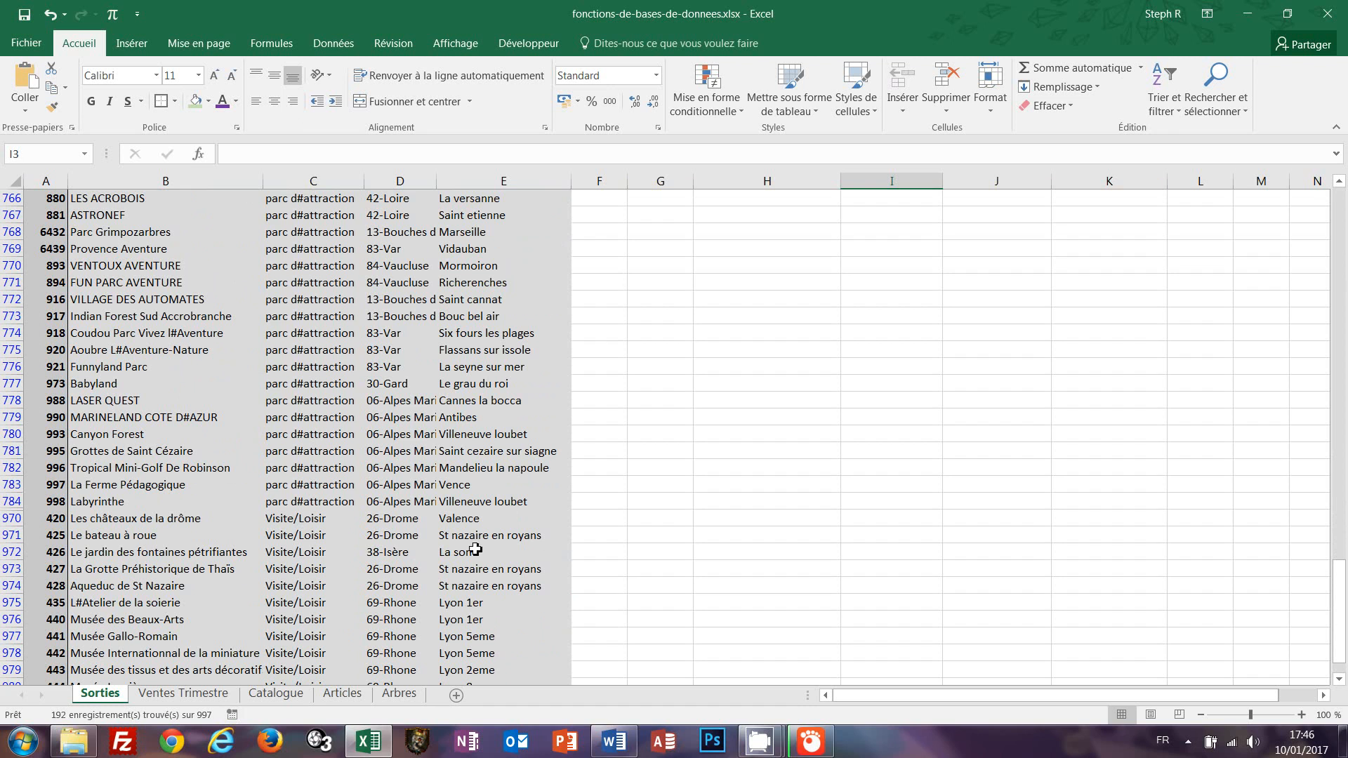
{"action": "key", "text": "ctrl+Home"}
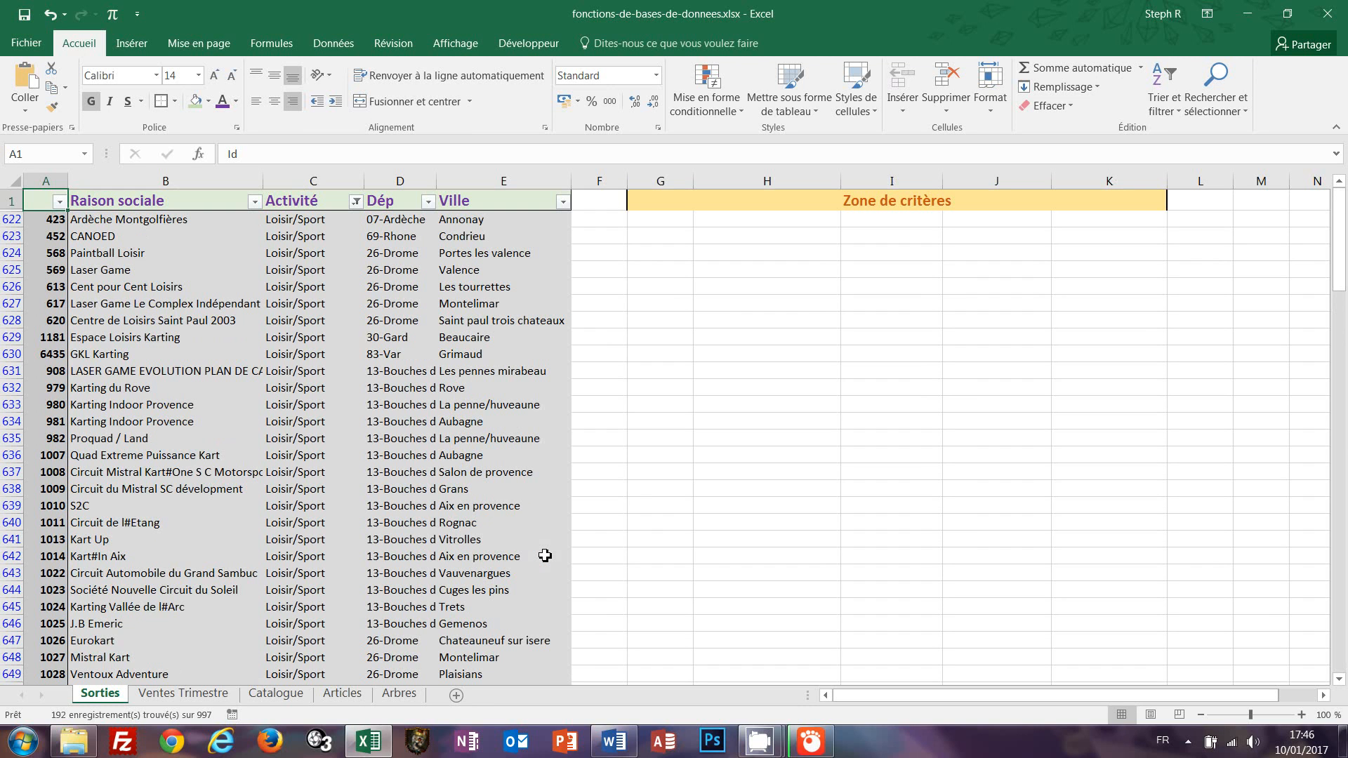
Filter the Dép column to show only 26-Drome.
{"action": "left_click", "coordinate": [428, 201]}
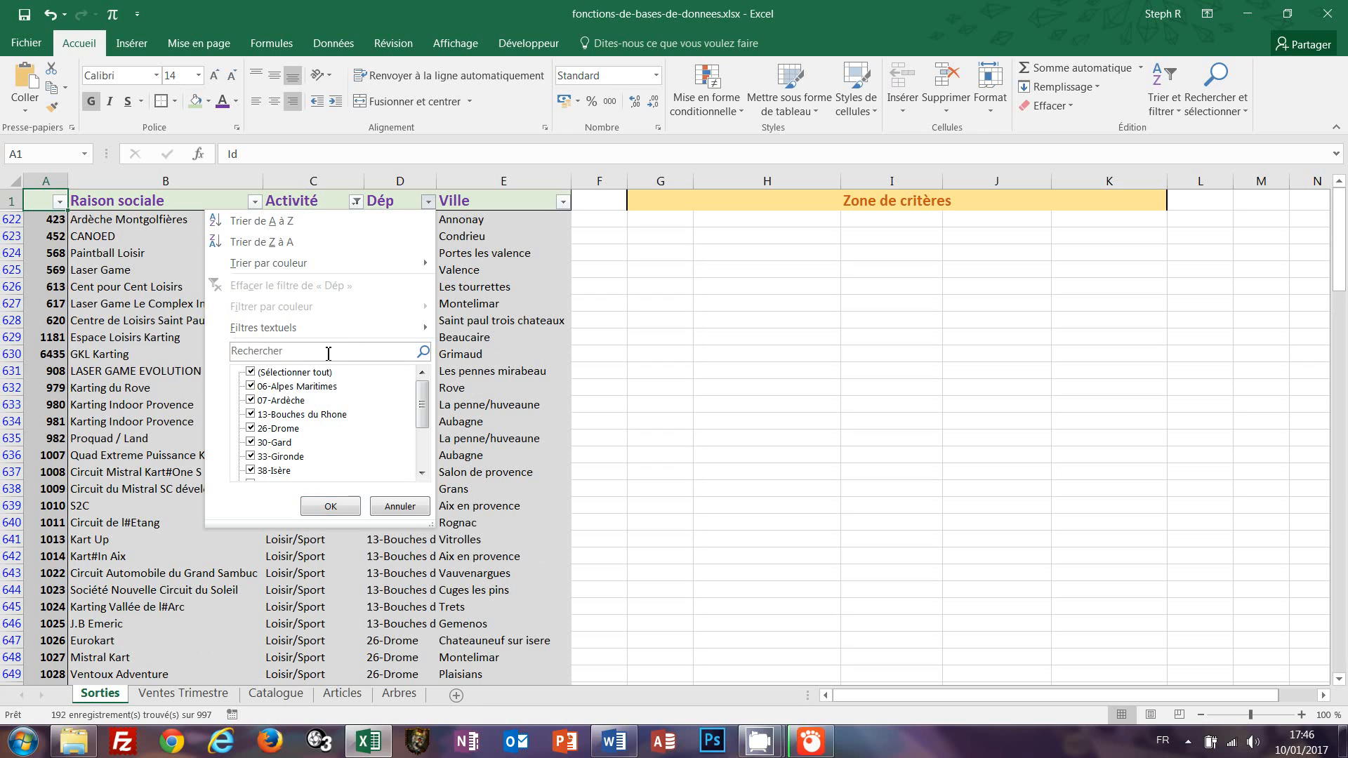
{"action": "left_click", "coordinate": [252, 373]}
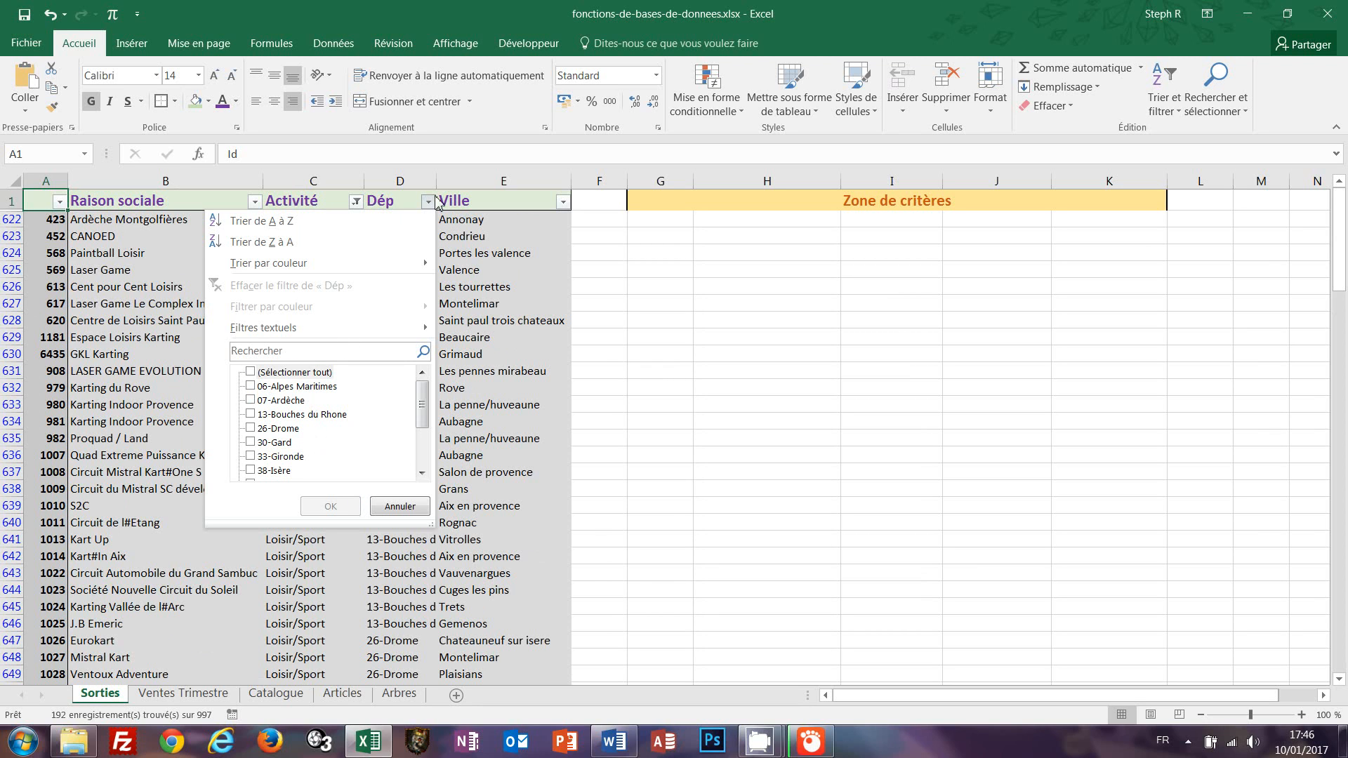
{"action": "left_click", "coordinate": [251, 428]}
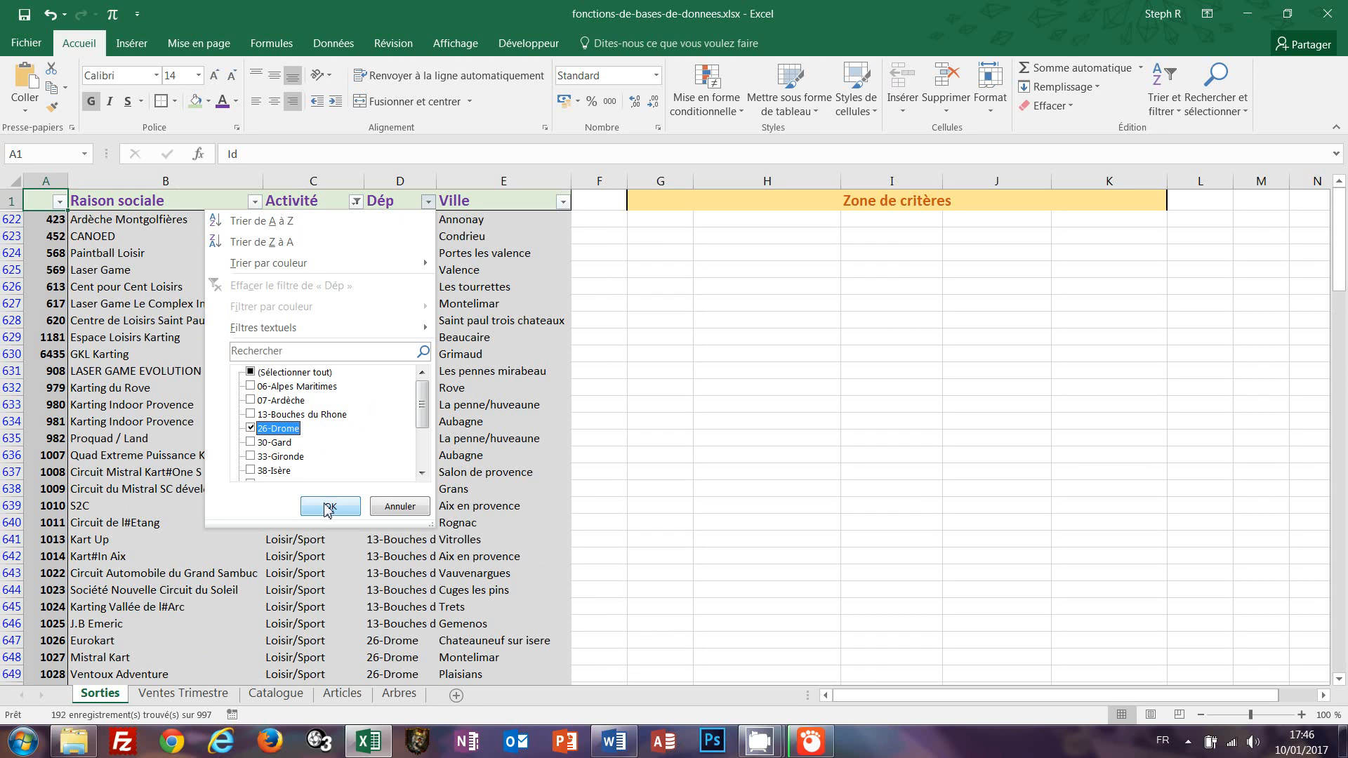
{"action": "left_click", "coordinate": [329, 508]}
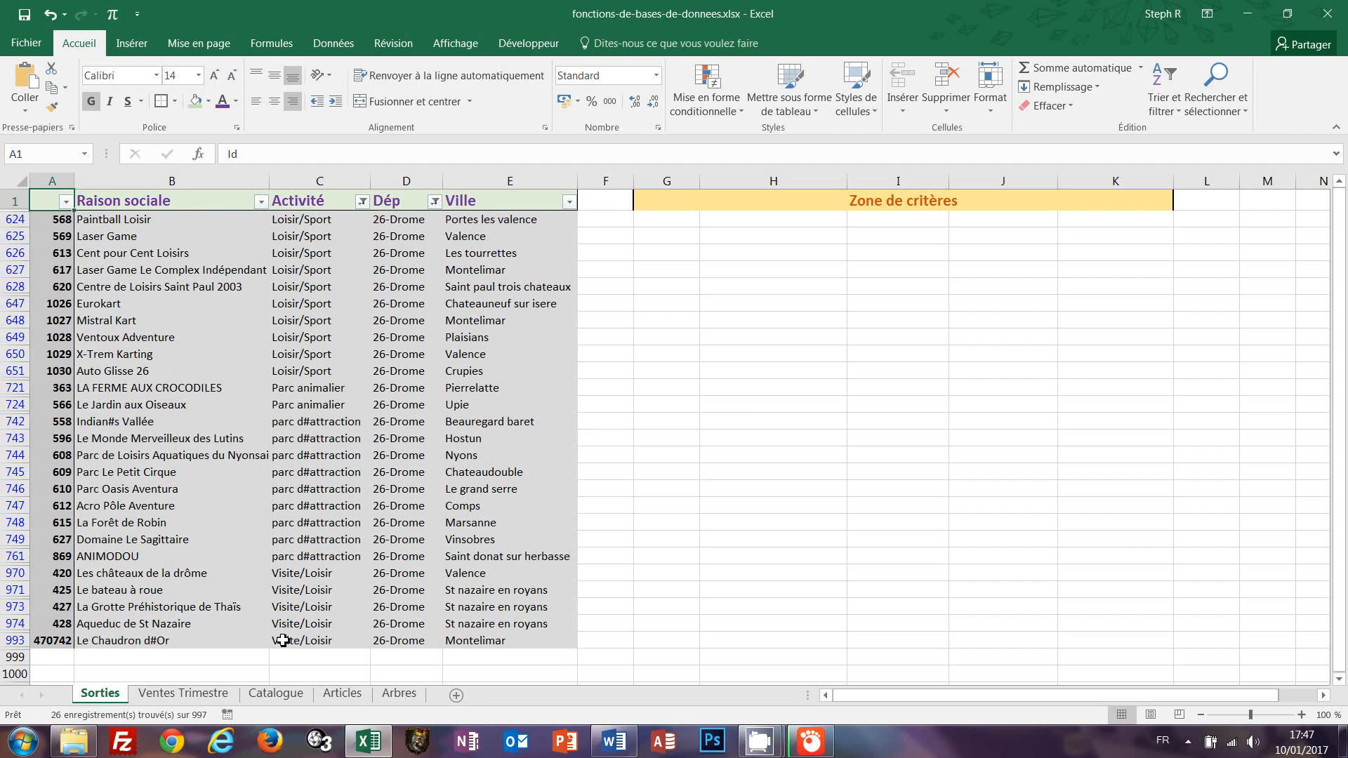
Clear the Activité and Dép filters so that the whole Sorties table is shown.
{"action": "left_click", "coordinate": [336, 303]}
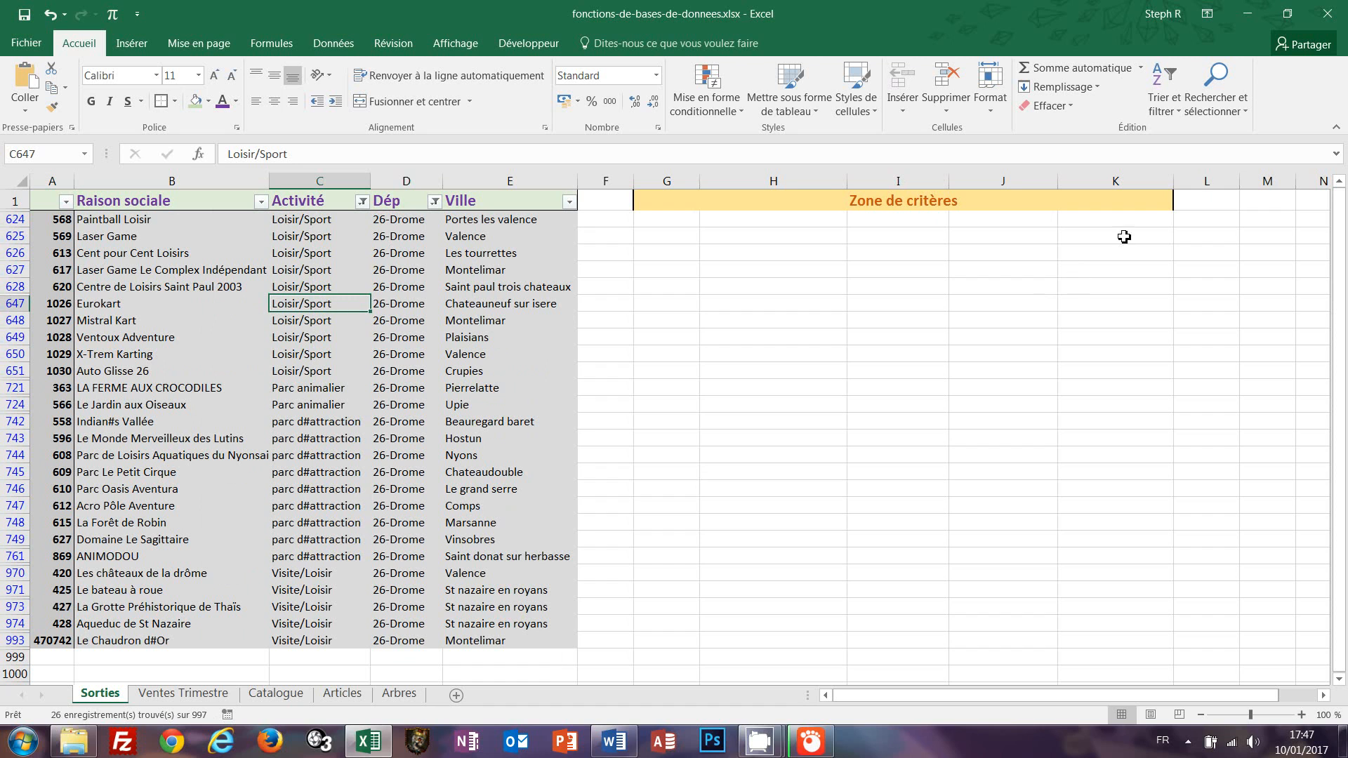
{"action": "left_click", "coordinate": [1183, 115]}
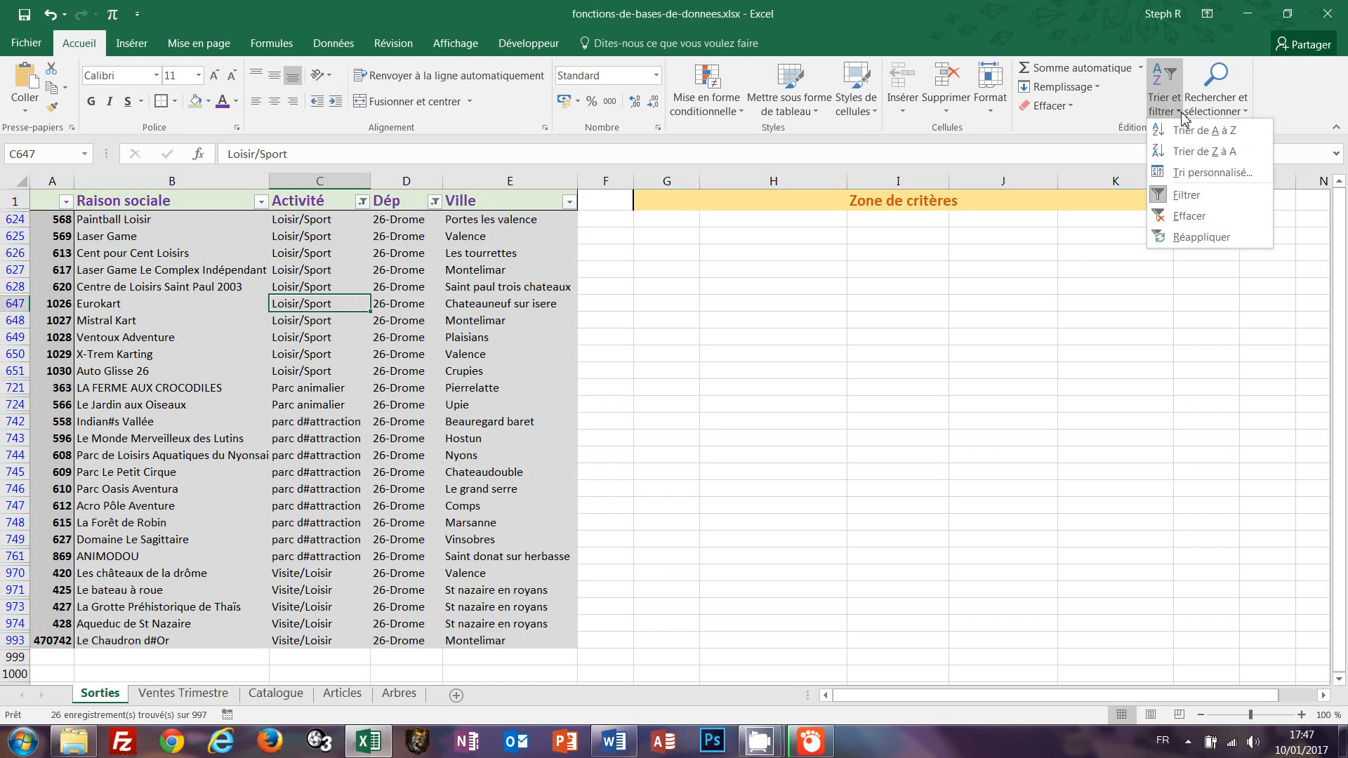
{"action": "left_click", "coordinate": [1187, 215]}
{"action": "left_click", "coordinate": [985, 449]}
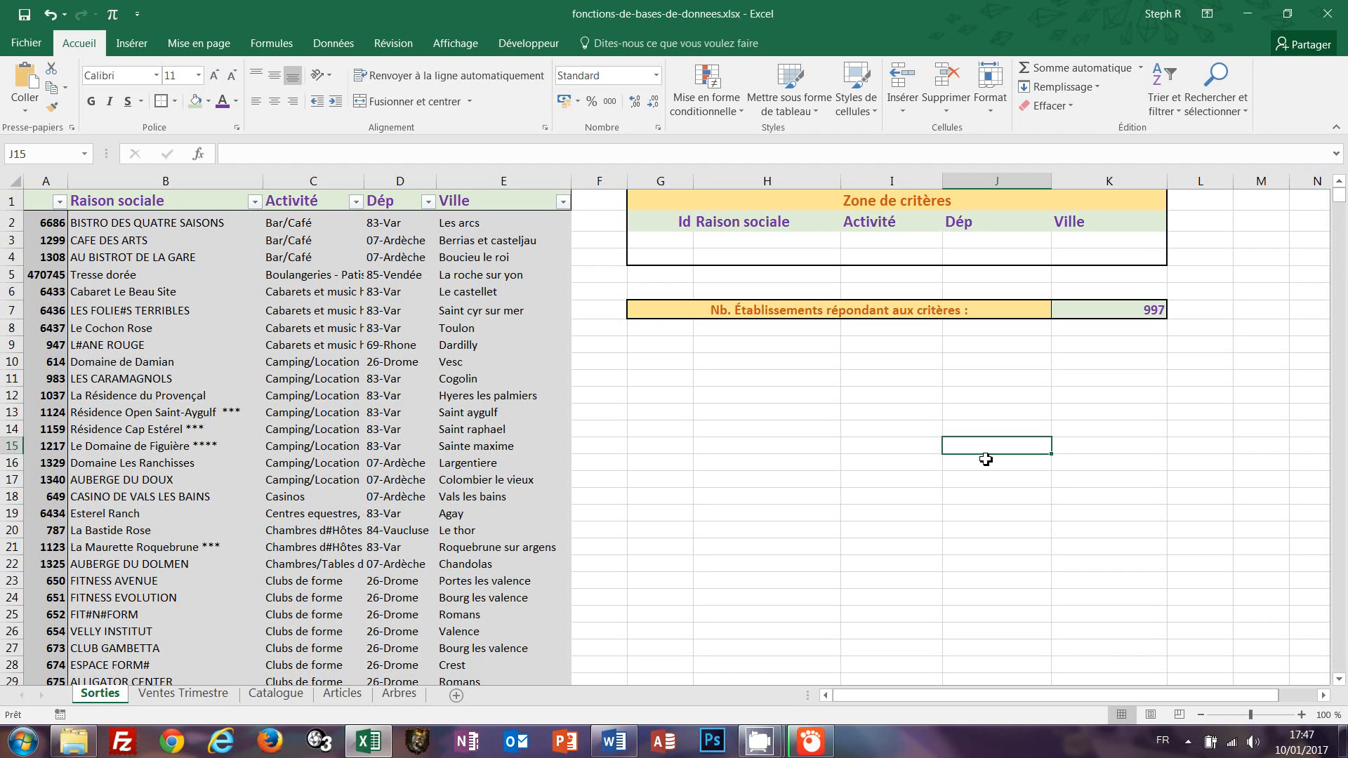
Enter parc as the Activité criterion in I3 and 26-Drome as the Dép criterion in J3 of the criteria zone.
{"action": "left_click", "coordinate": [858, 243]}
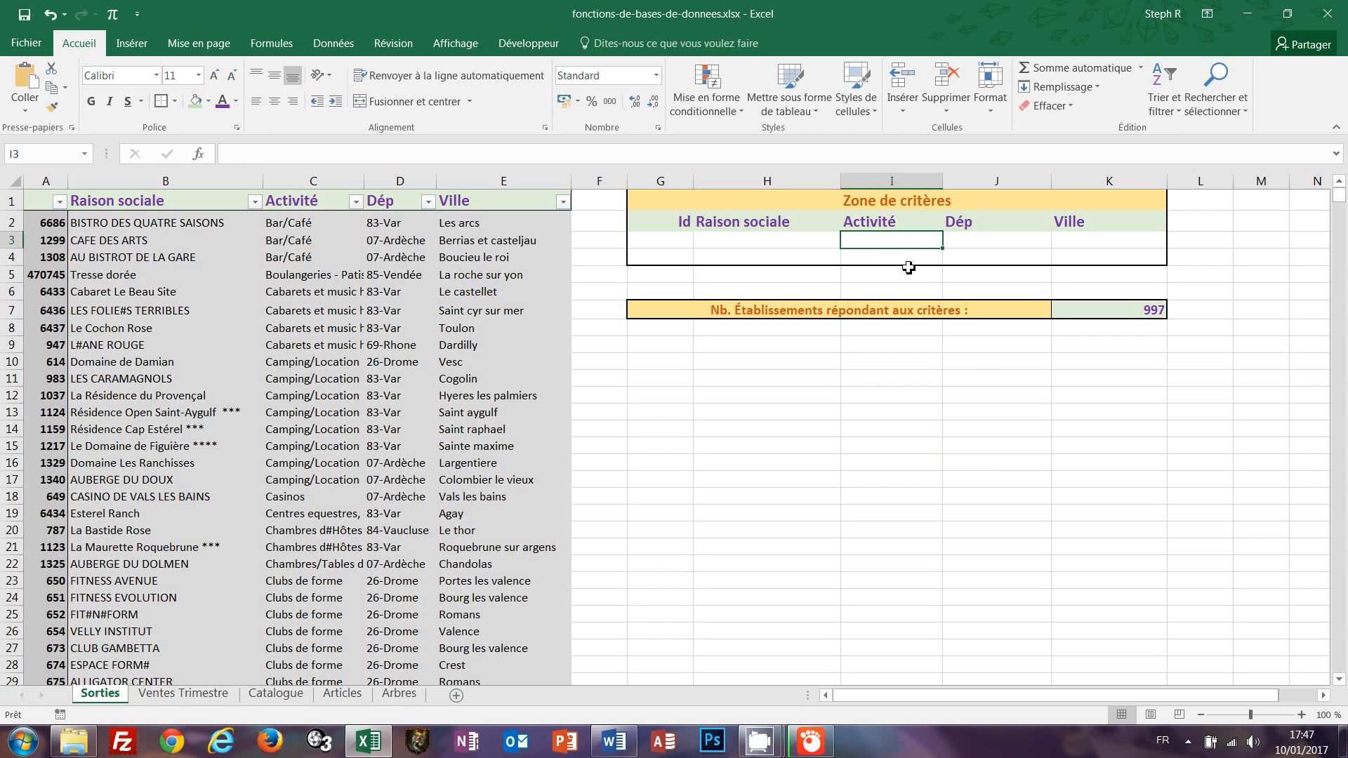
{"action": "type", "text": "parc"}
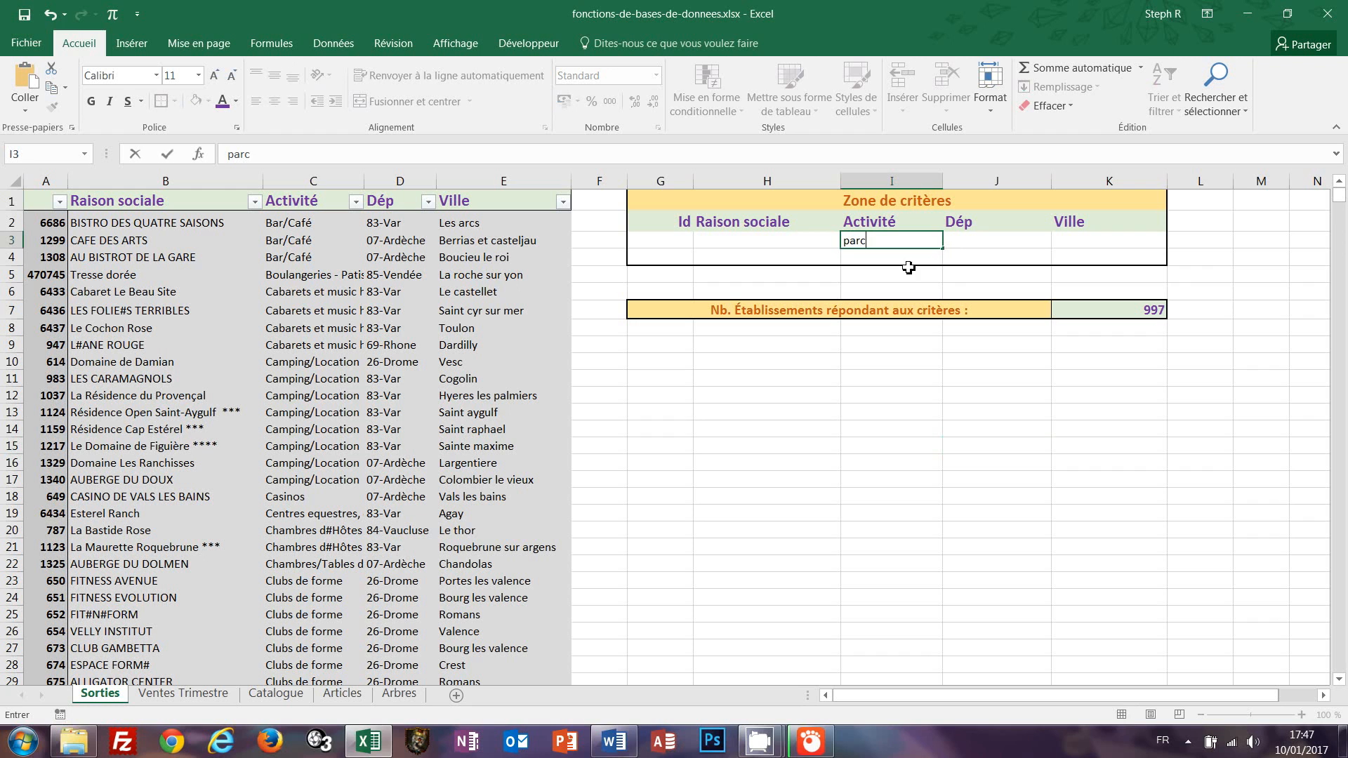
{"action": "key", "text": "Return"}
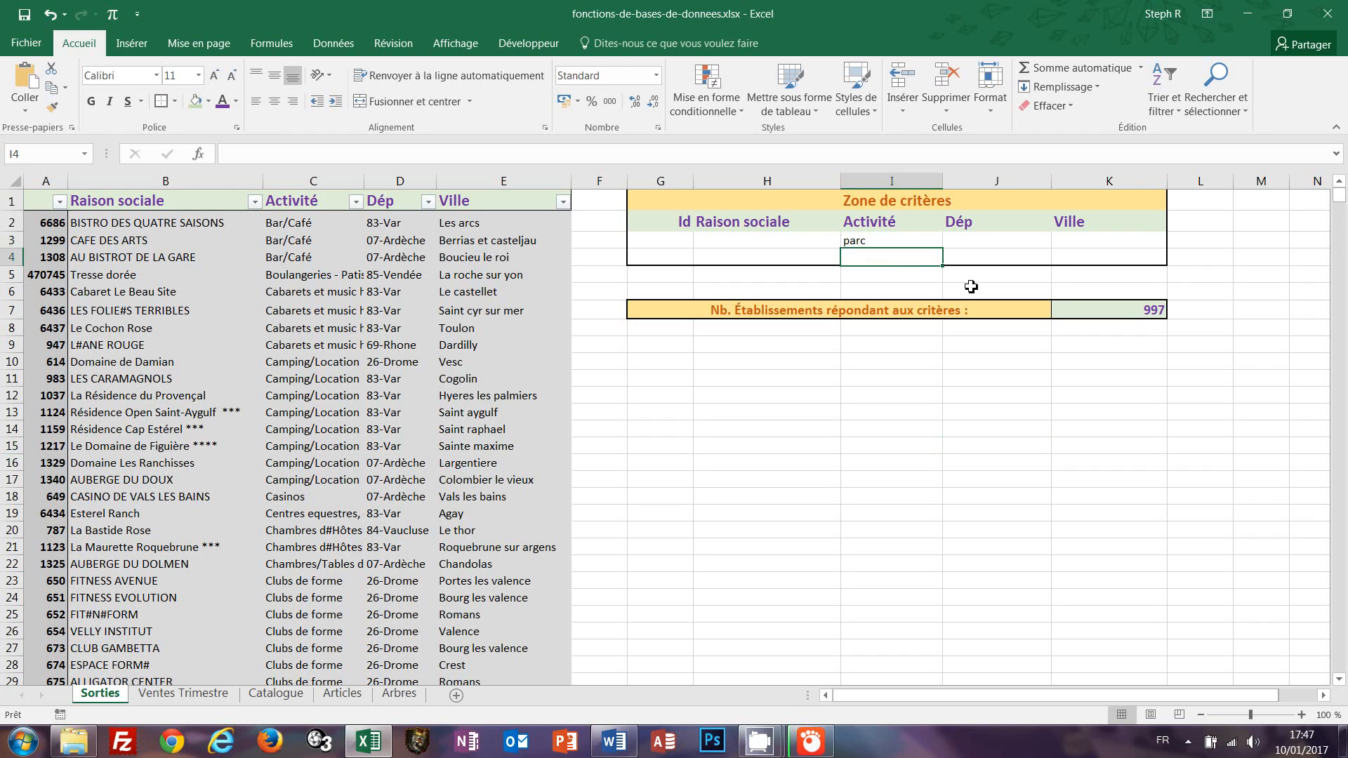
{"action": "left_click", "coordinate": [1127, 311]}
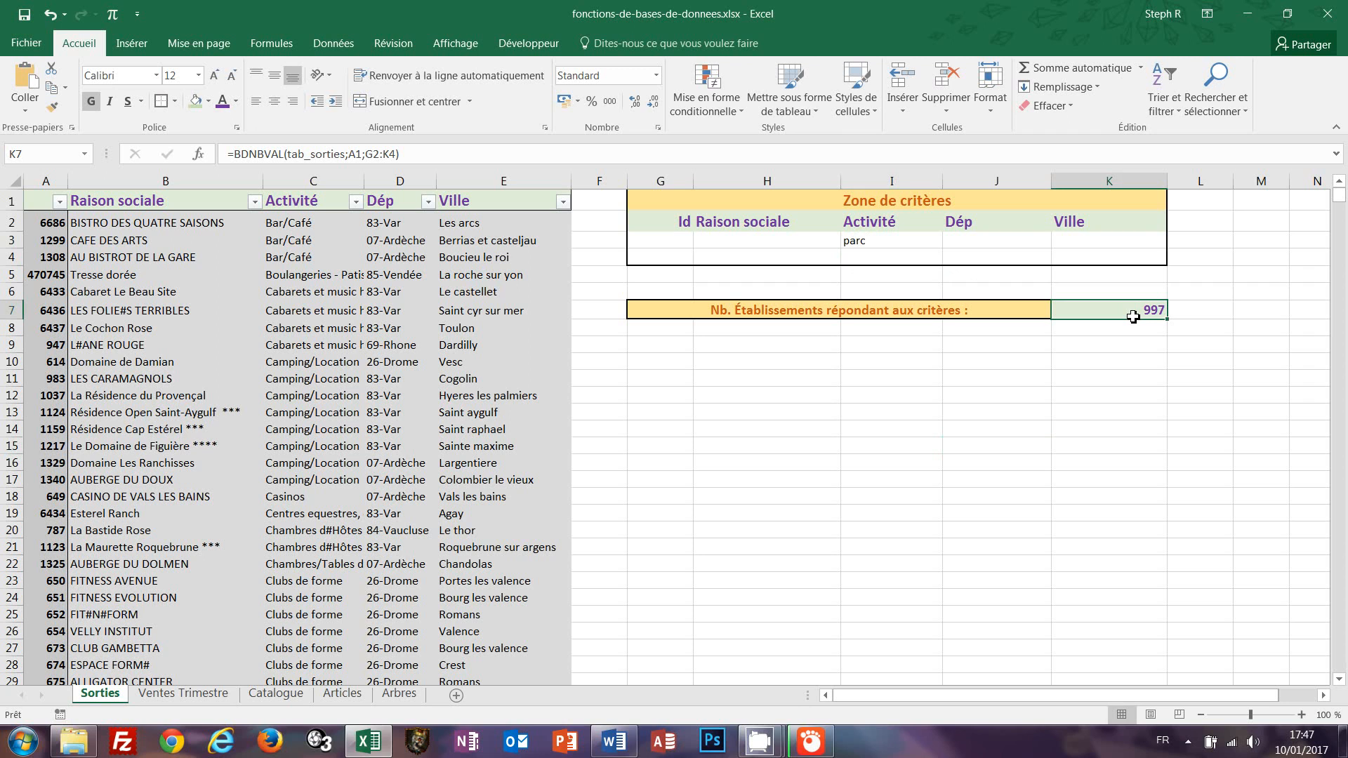
{"action": "double_click", "coordinate": [1133, 317]}
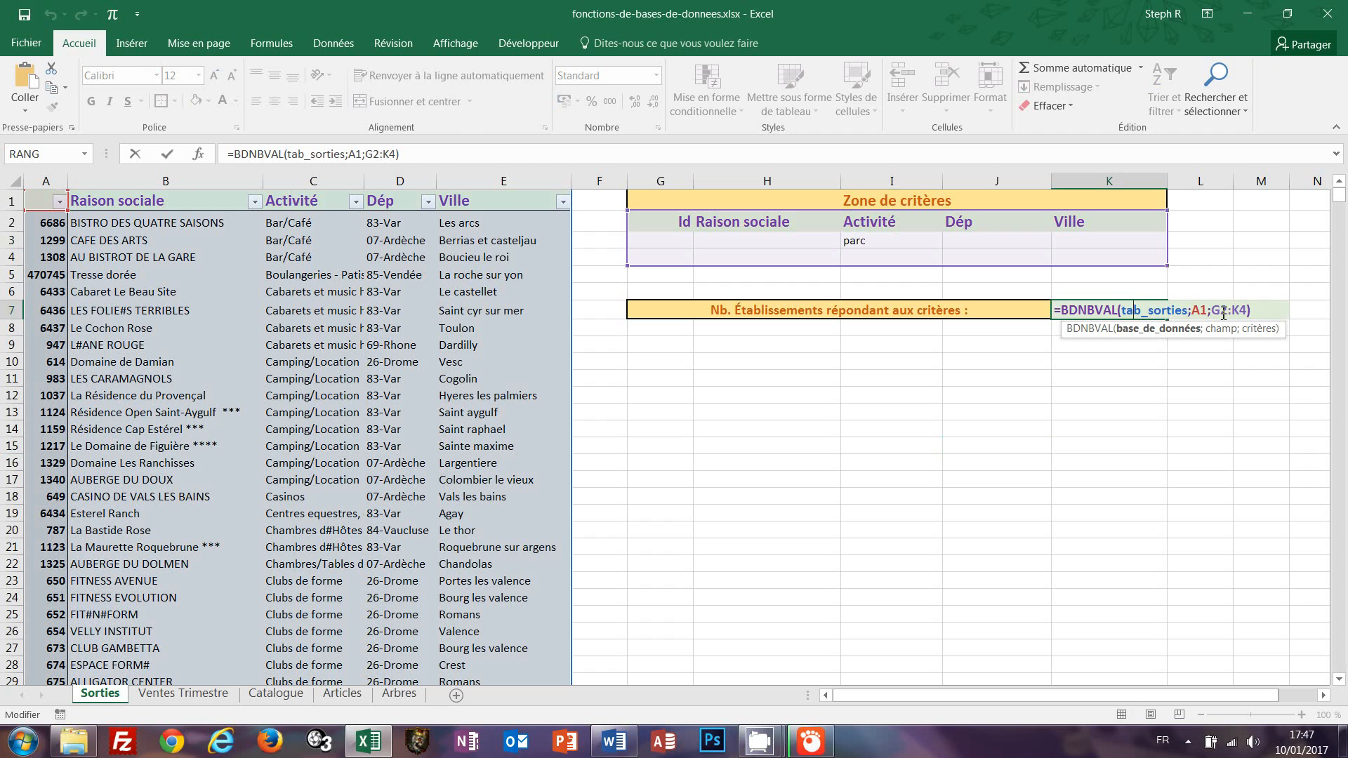
{"action": "left_click", "coordinate": [1010, 244]}
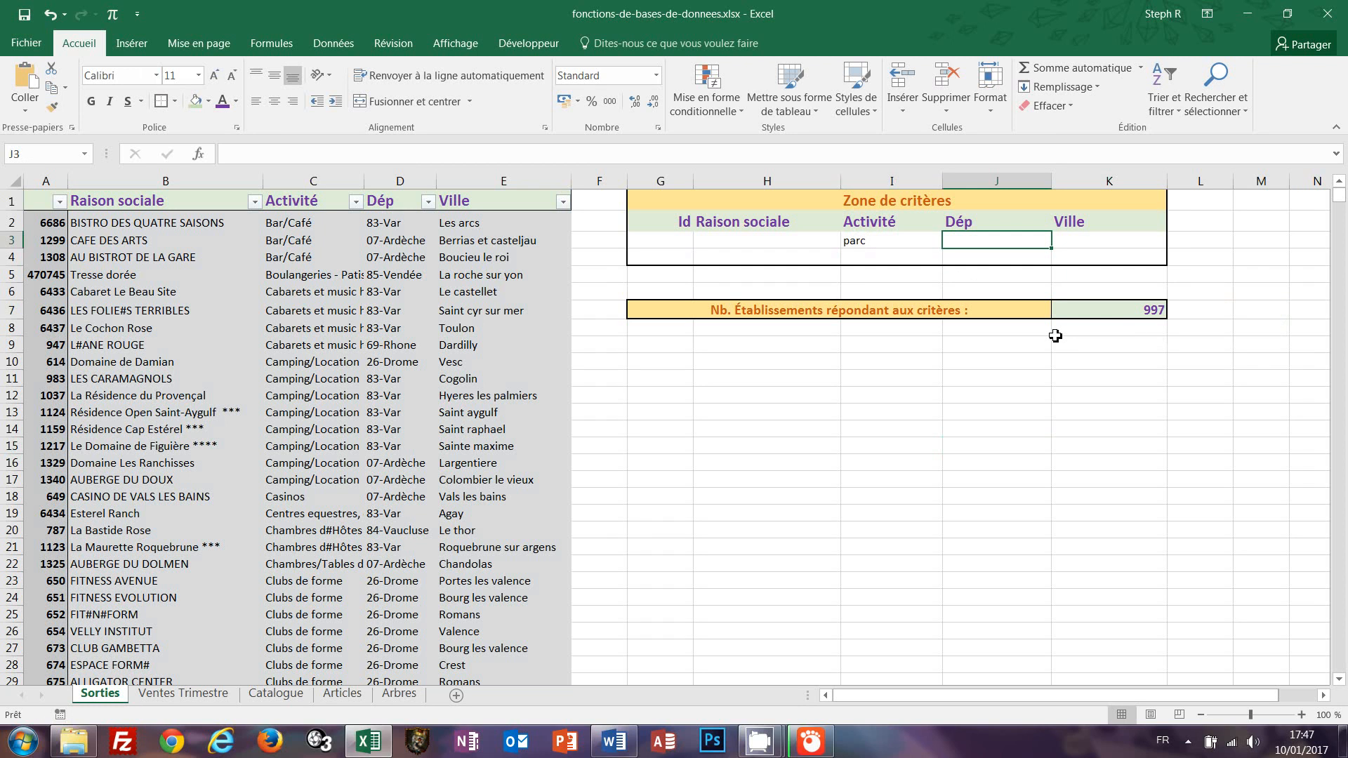
{"action": "type", "text": "26-Drome"}
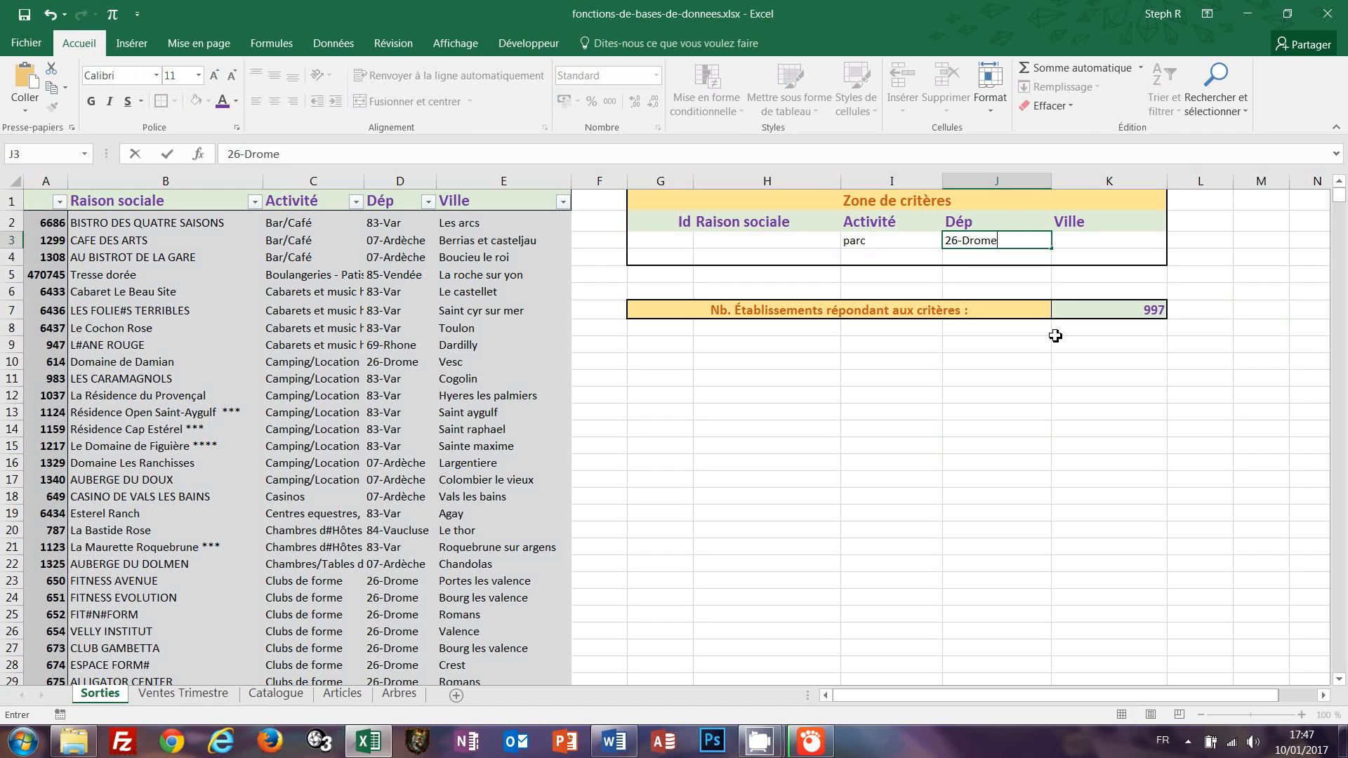
{"action": "key", "text": "Return"}
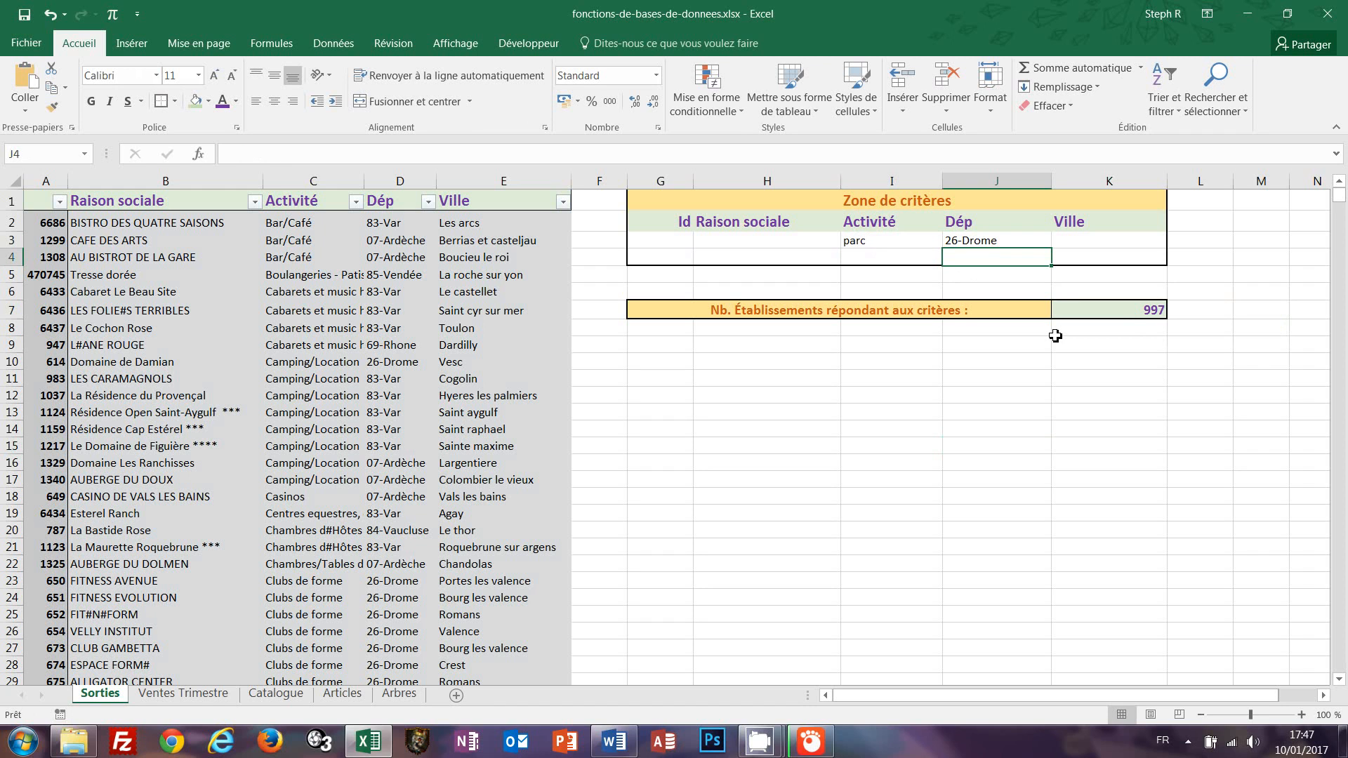
Check the BDNBVAL formula in K7 and add a second criteria row with loisir as Activité in I4 and 26-Drome as Dép in J4.
{"action": "double_click", "coordinate": [1120, 311]}
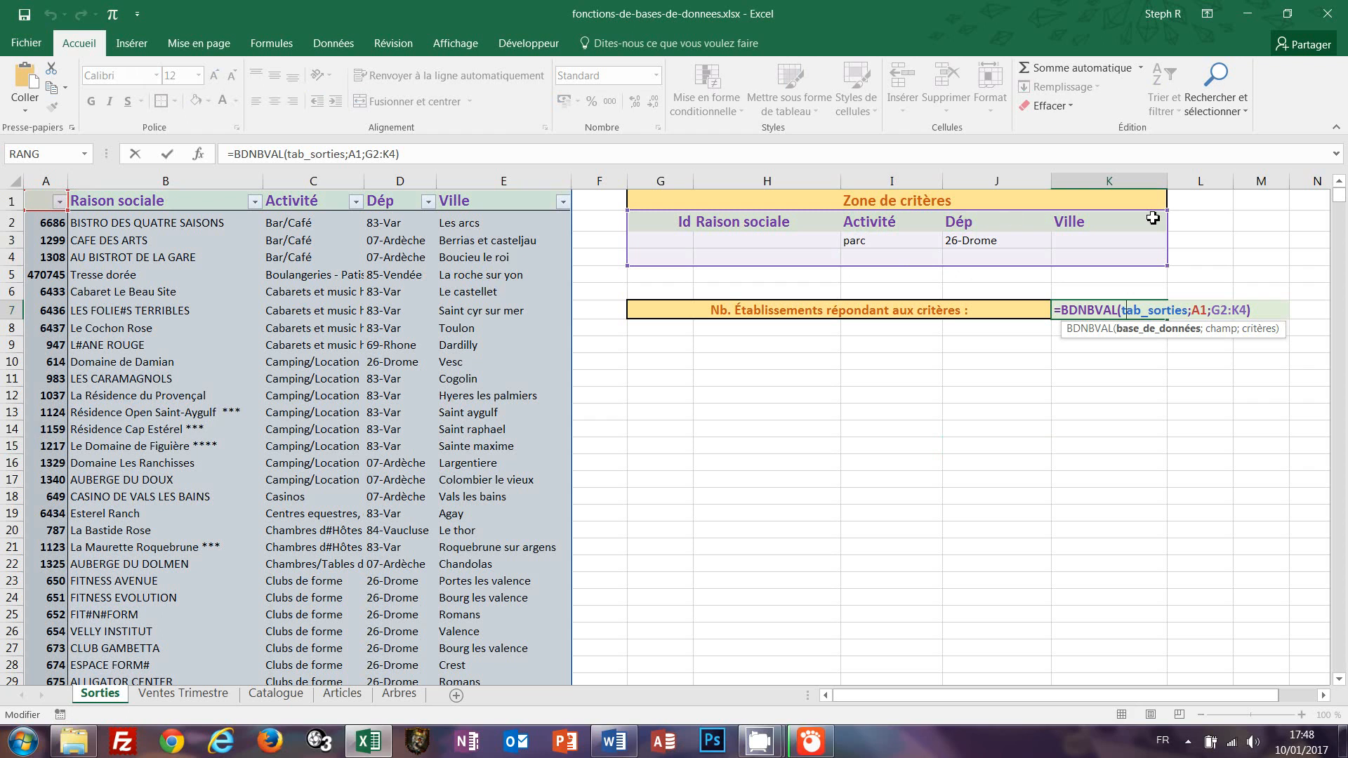
{"action": "key", "text": "ctrl+Return"}
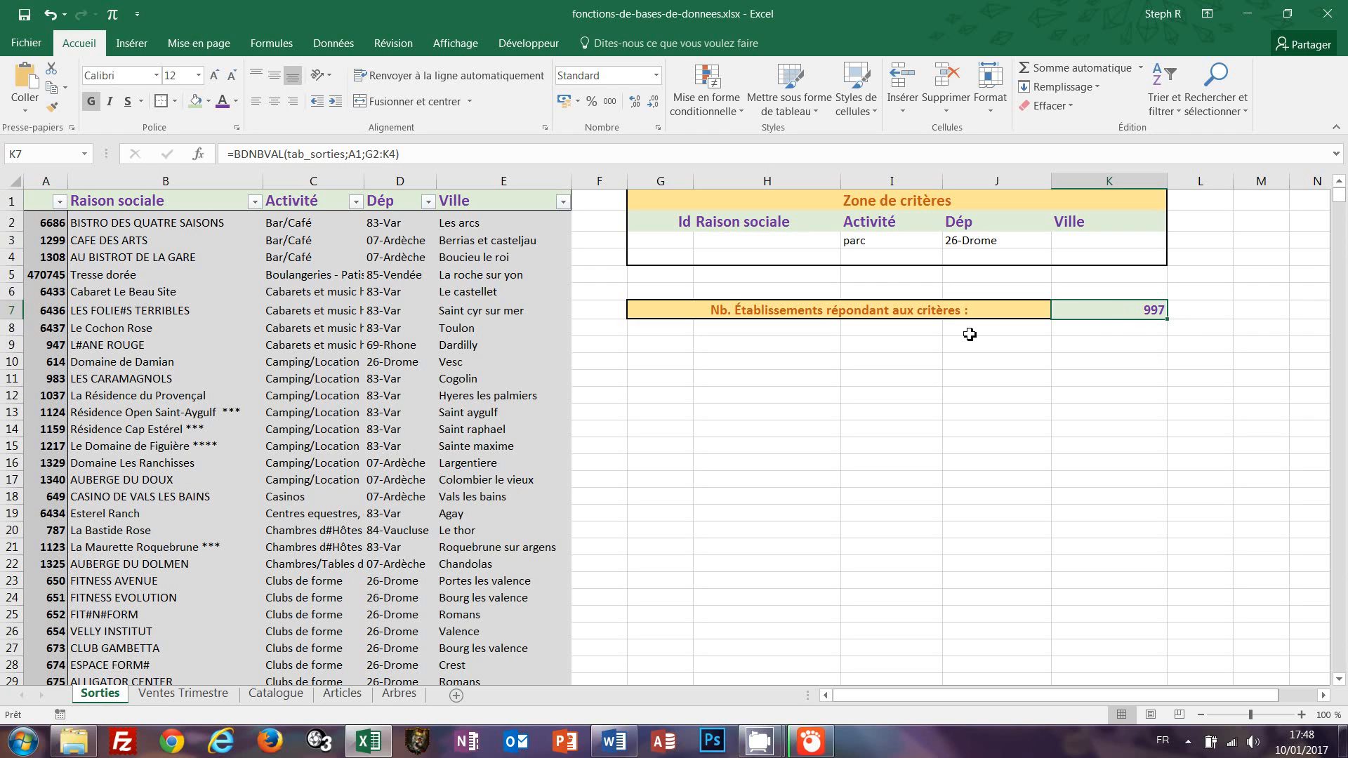
{"action": "left_click", "coordinate": [857, 259]}
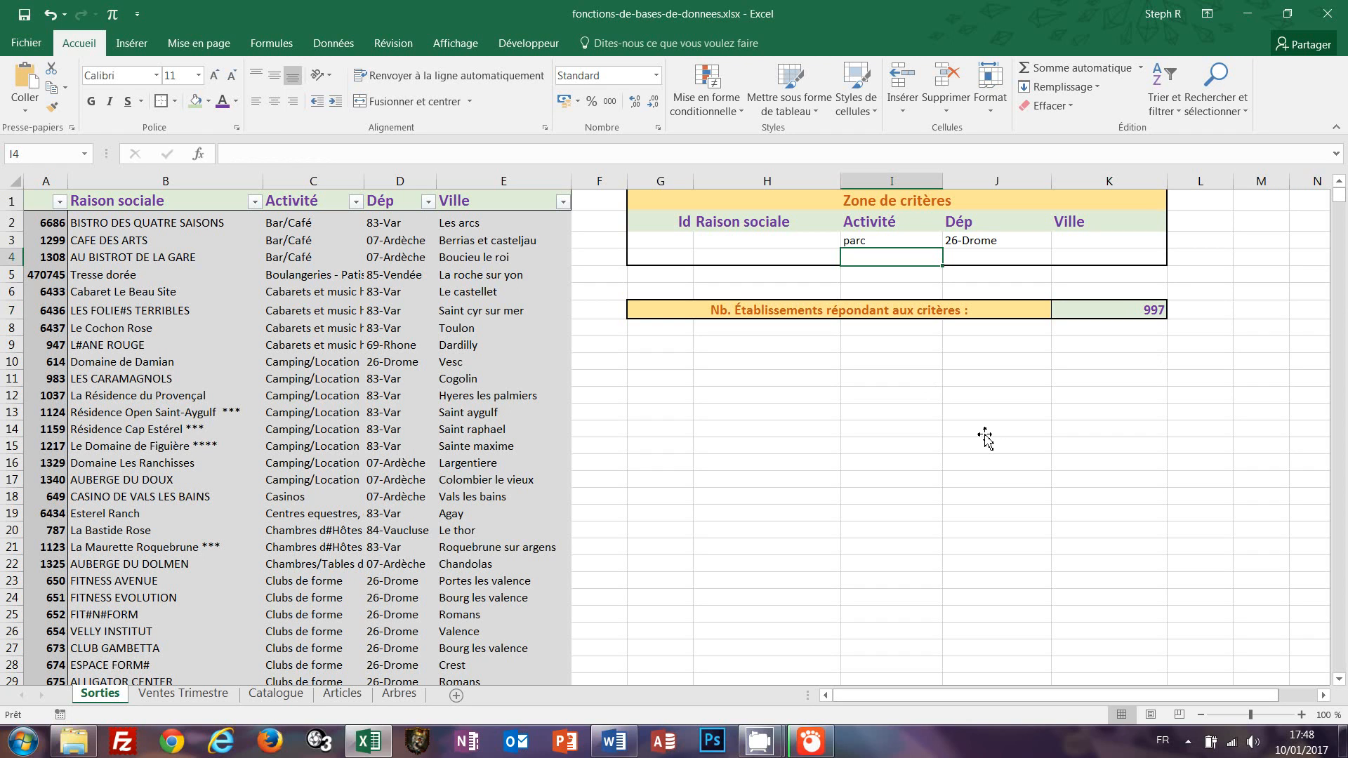
{"action": "type", "text": "loisir"}
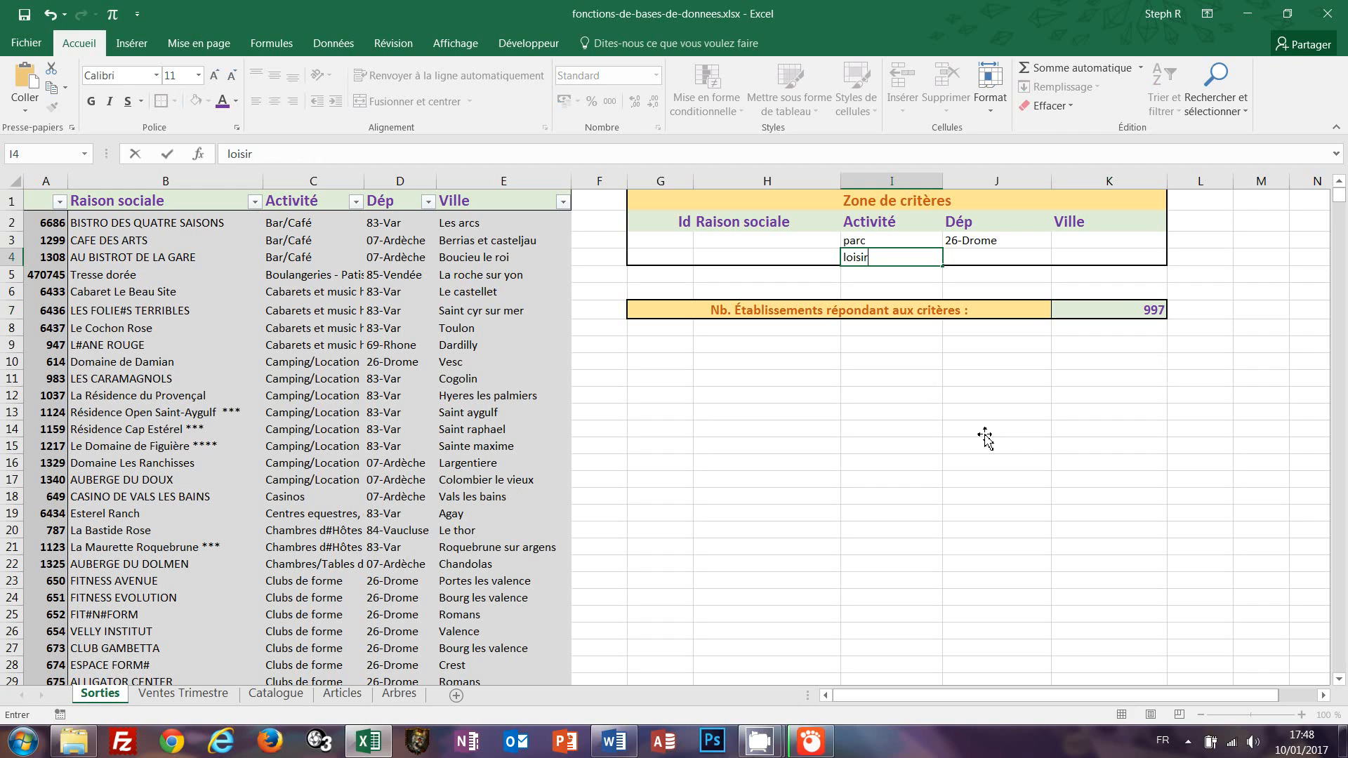
{"action": "key", "text": "Tab"}
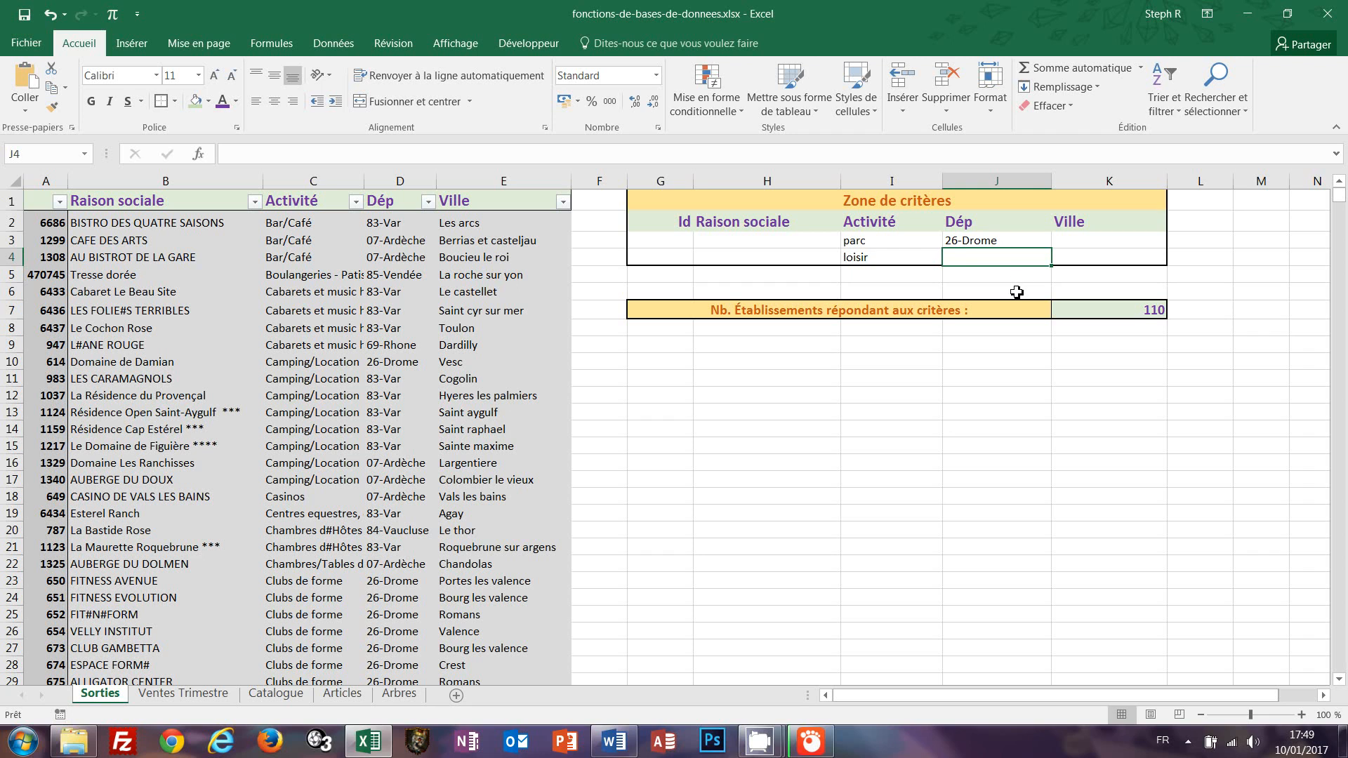
{"action": "type", "text": "26-"}
{"action": "type", "text": "Drome"}
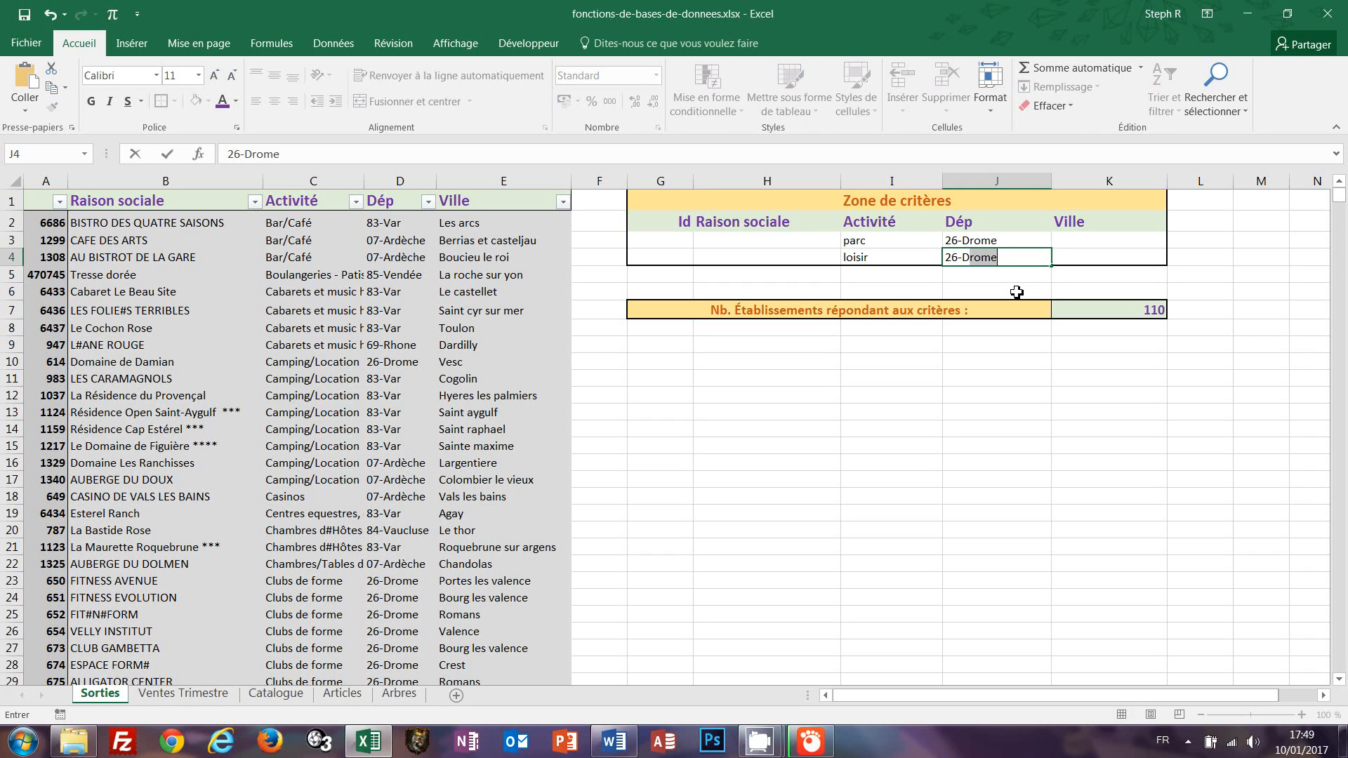
{"action": "key", "text": "Return"}
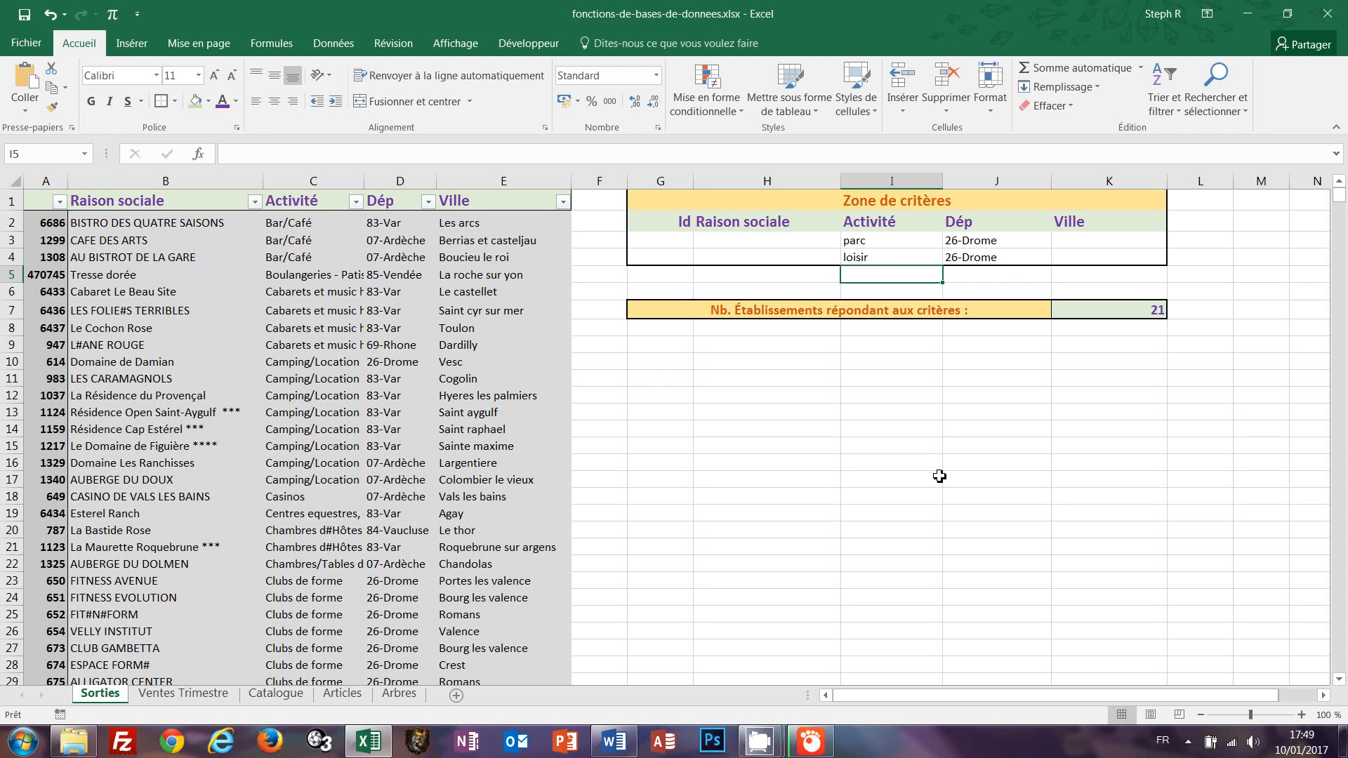
Change the Activité criterion in I4 to *loisir and check the BDNBVAL count cell K7.
{"action": "left_click", "coordinate": [854, 257]}
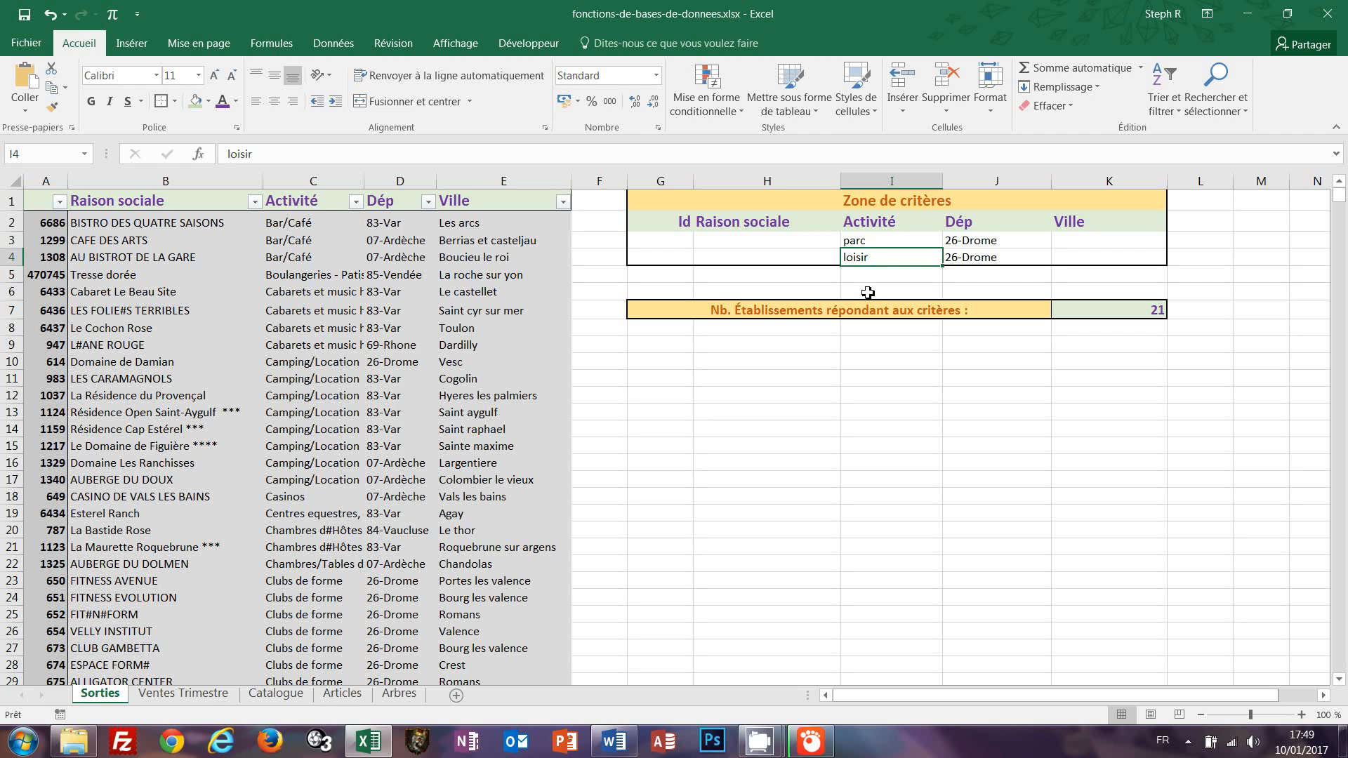
{"action": "key", "text": "F2"}
{"action": "left_click", "coordinate": [845, 257]}
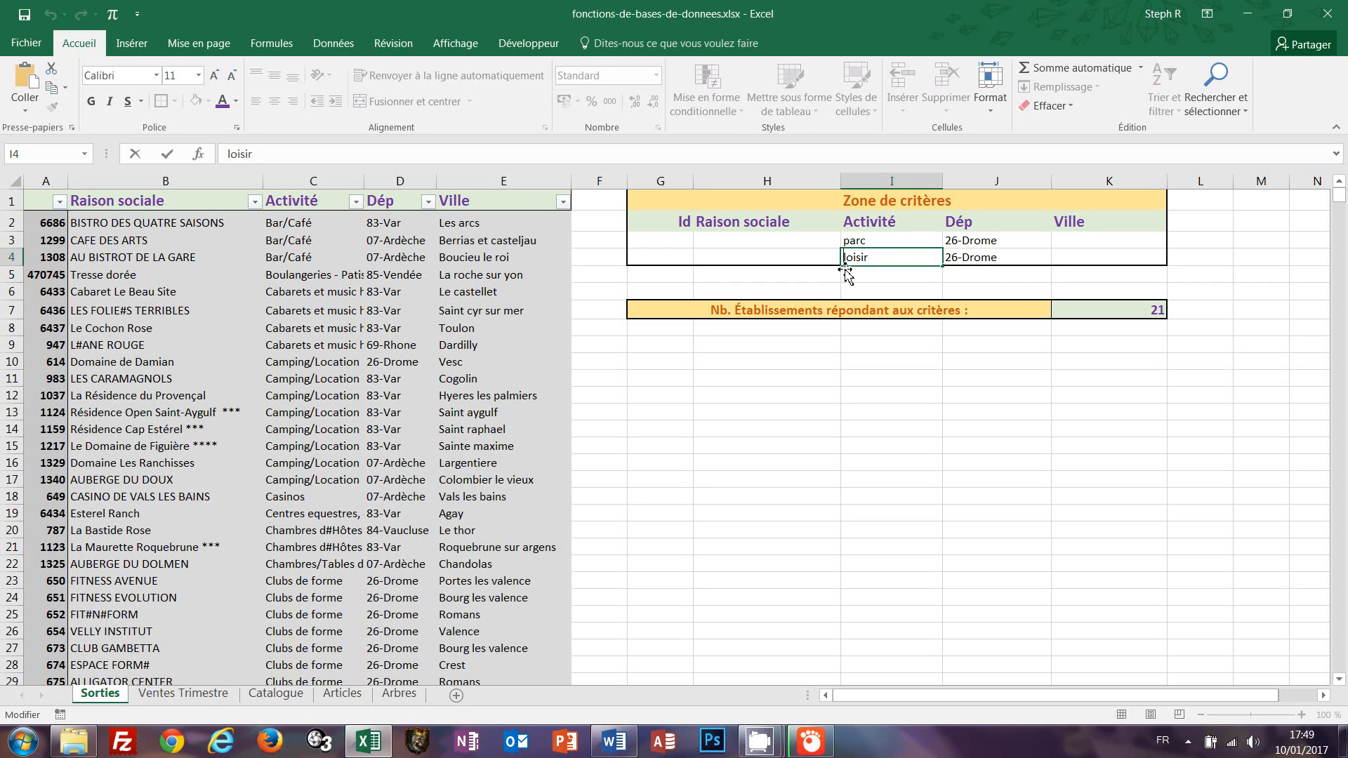
{"action": "type", "text": "*"}
{"action": "key", "text": "ctrl+Return"}
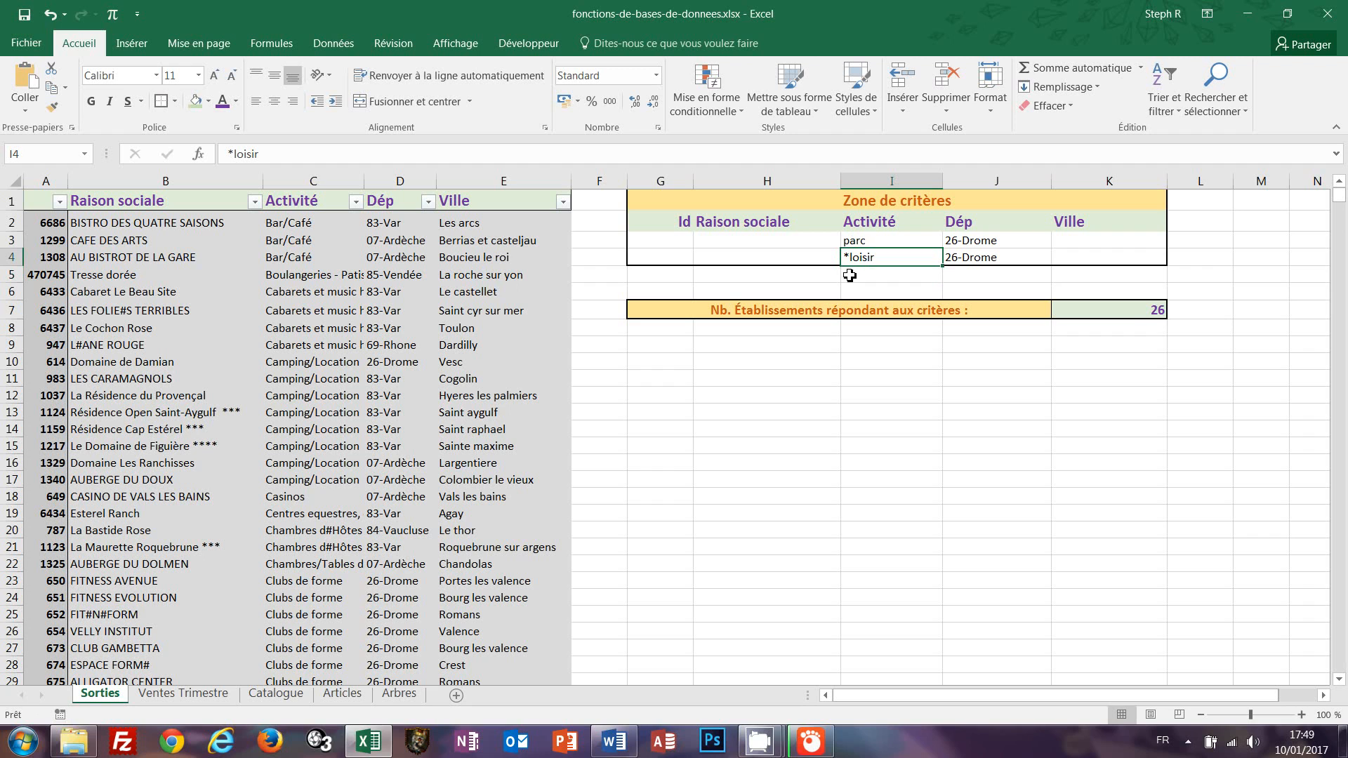
{"action": "left_click", "coordinate": [1141, 316]}
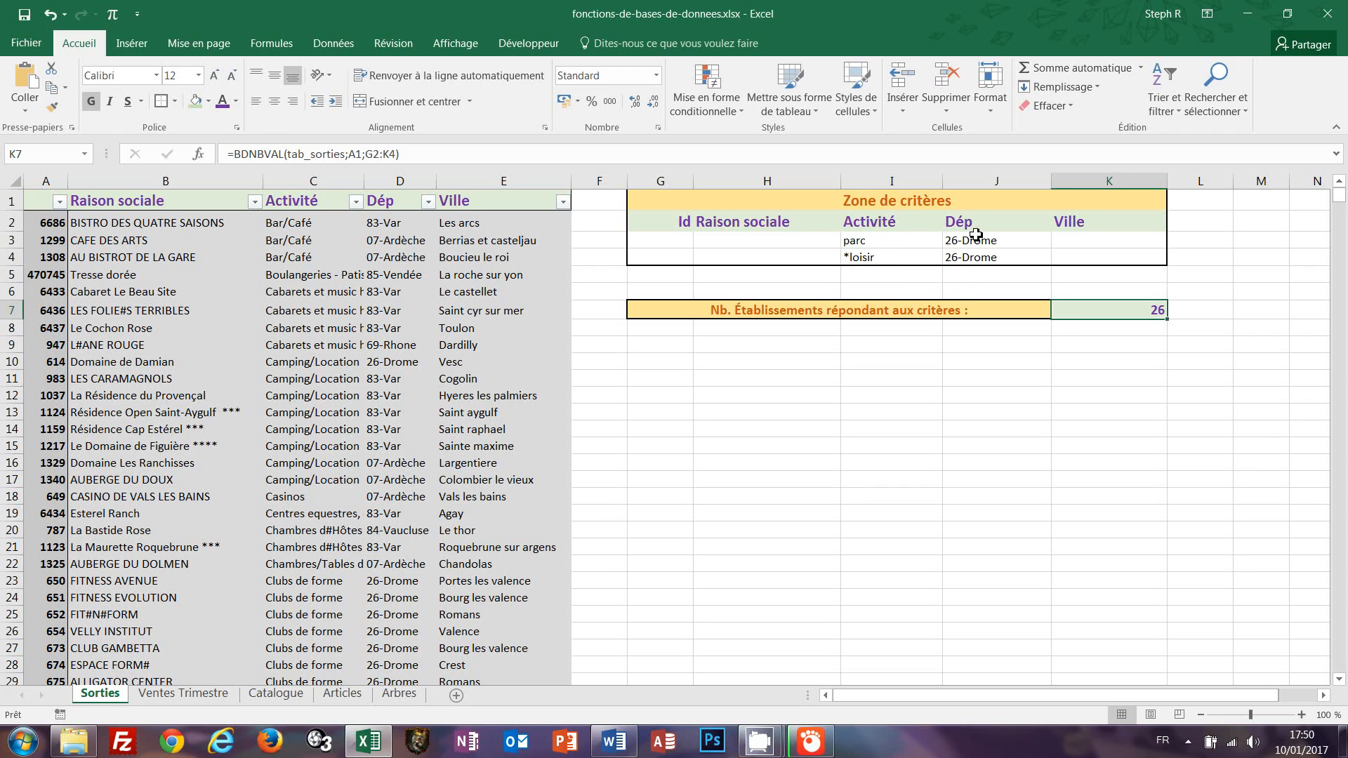
{"action": "left_click", "coordinate": [811, 400]}
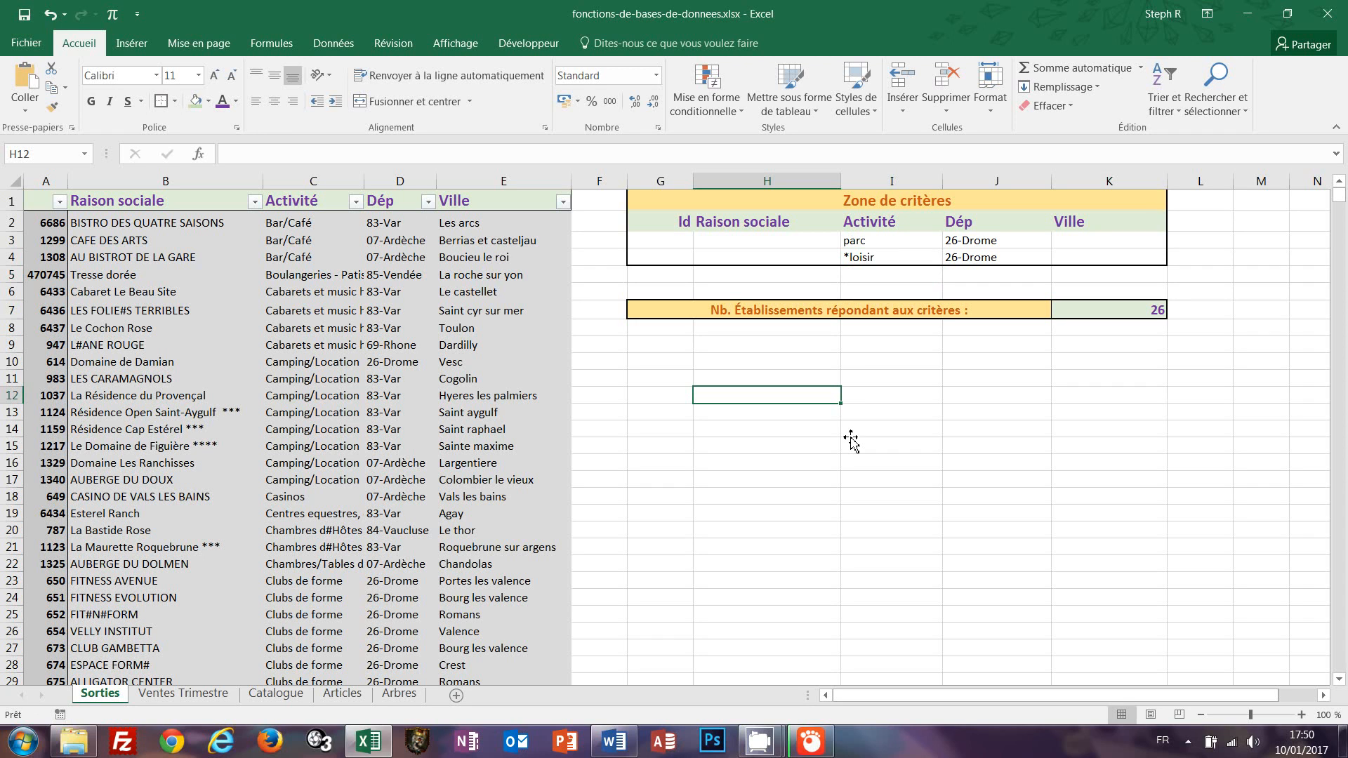
{"action": "left_click", "coordinate": [260, 695]}
{"action": "left_click", "coordinate": [1128, 510]}
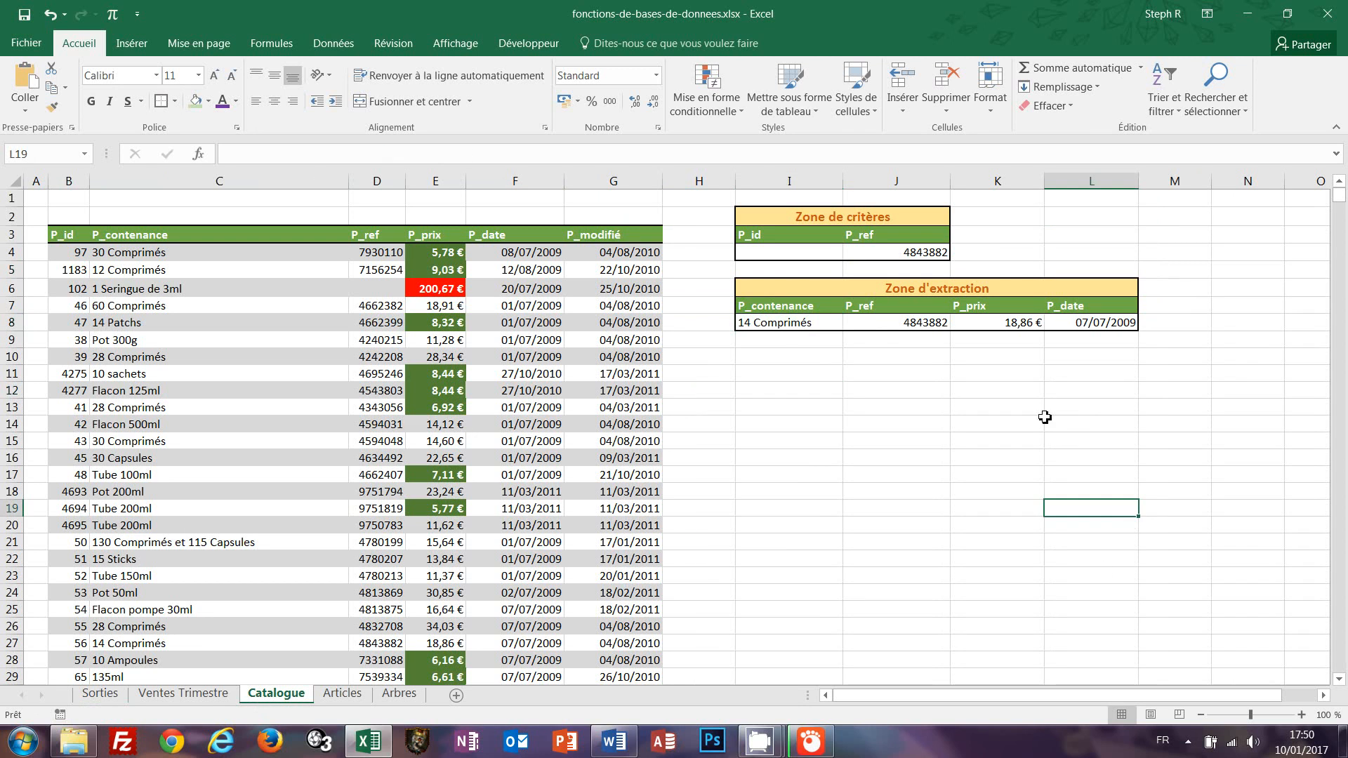
{"action": "left_click_drag", "start_coordinate": [774, 332], "coordinate": [1088, 333]}
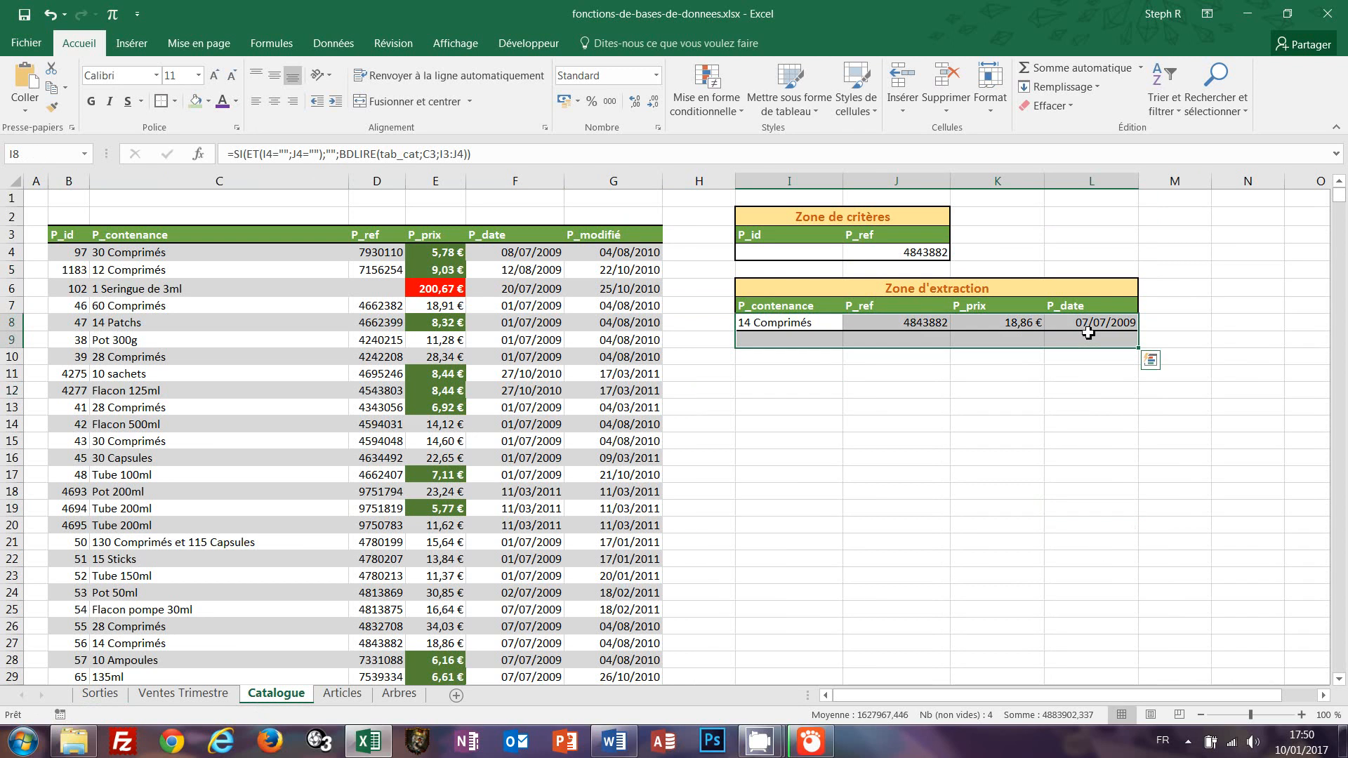
{"action": "key", "text": "Delete"}
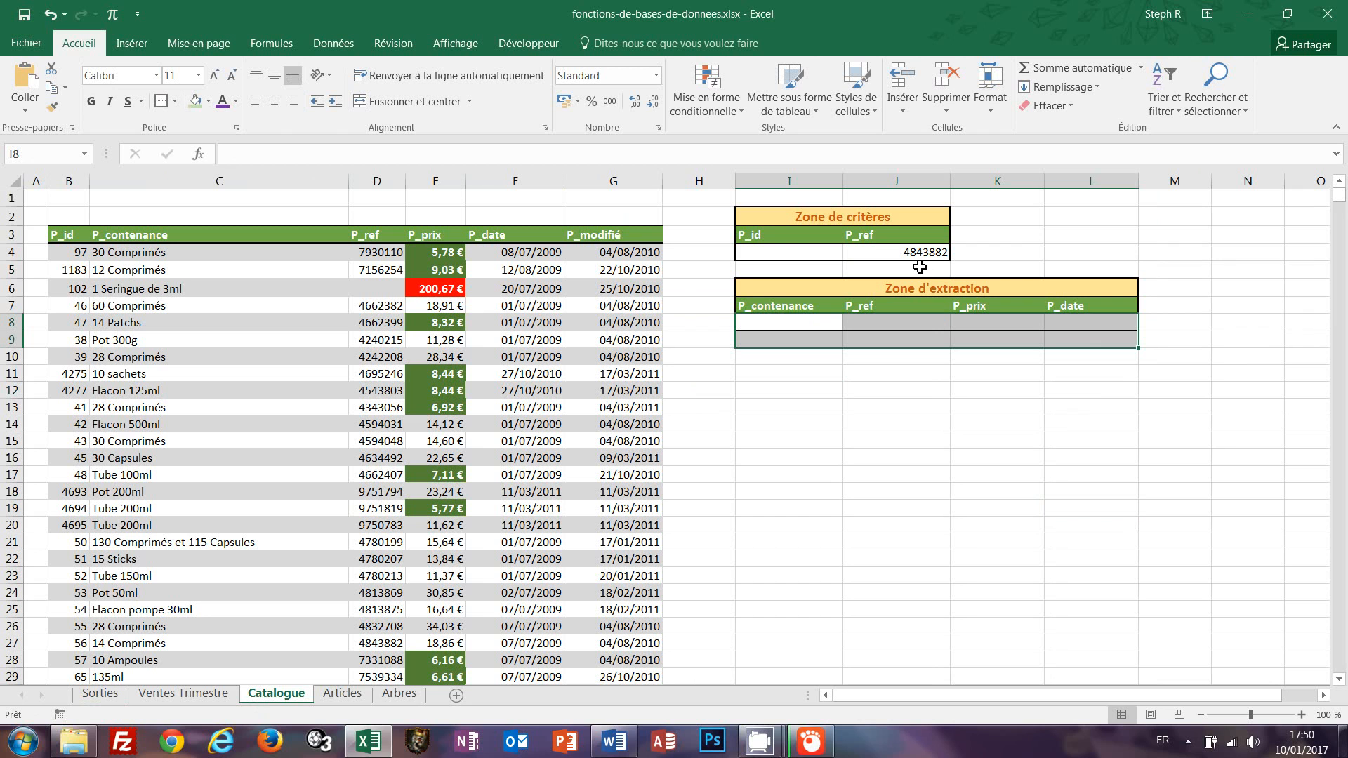
{"action": "key", "text": "ctrl+z"}
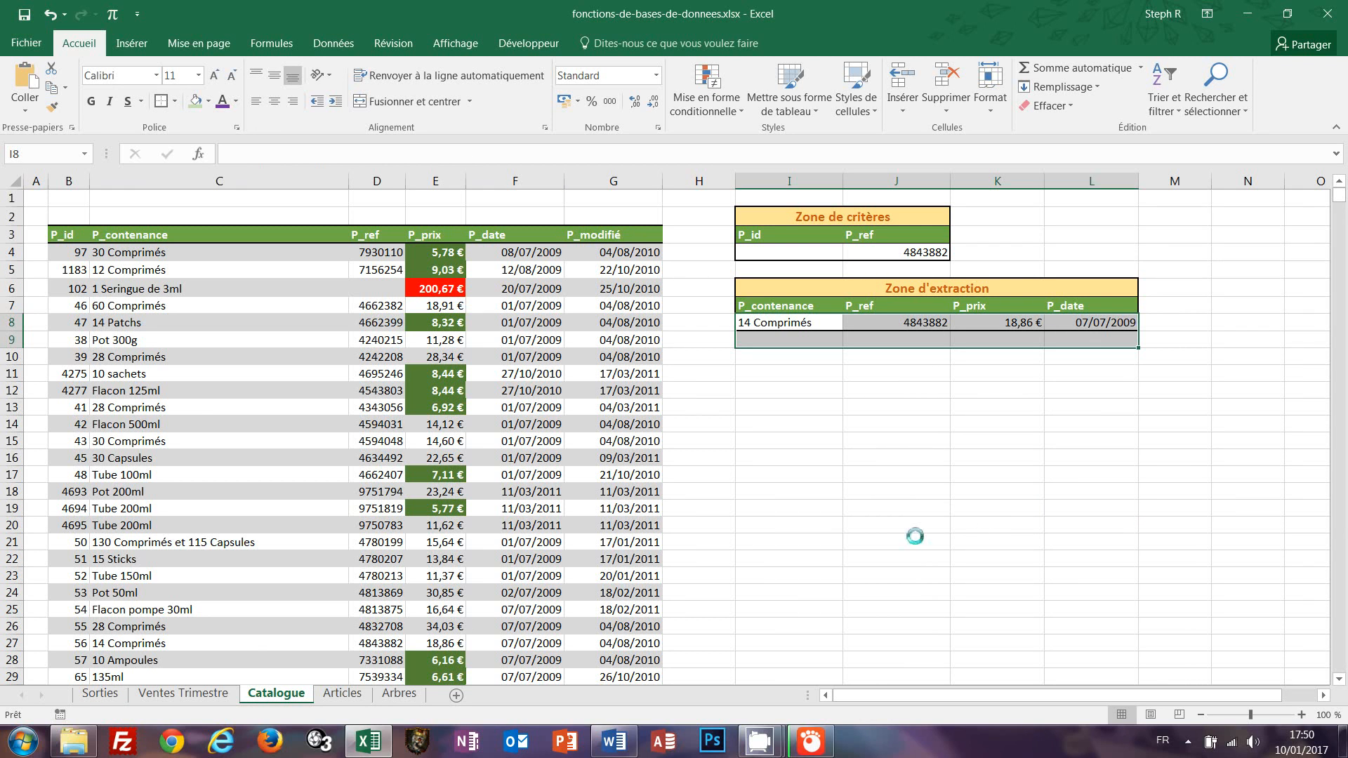
On the Ventes Trimestre sheet, enter the seller's name from the first sales row as the Vendeur criterion in J6.
{"action": "left_click", "coordinate": [179, 694]}
{"action": "left_click", "coordinate": [861, 525]}
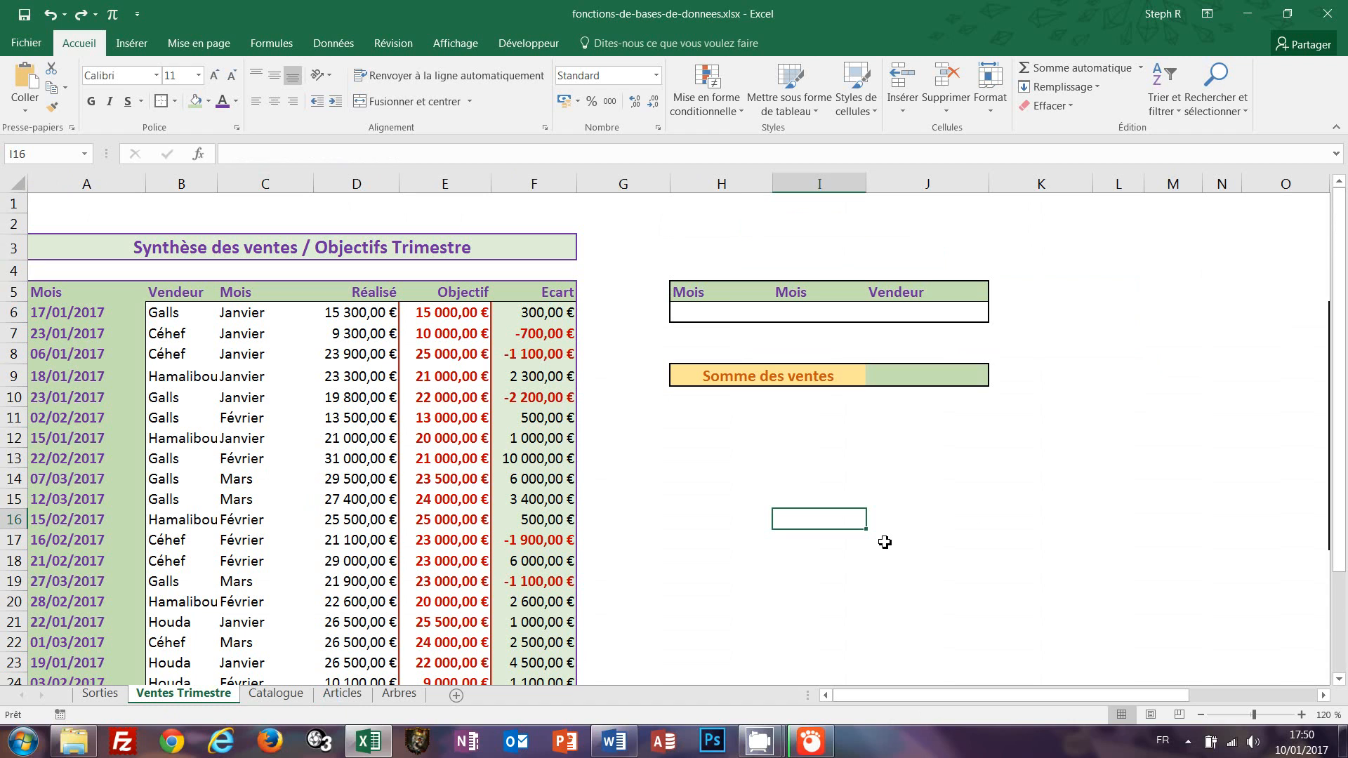
{"action": "left_click", "coordinate": [271, 506]}
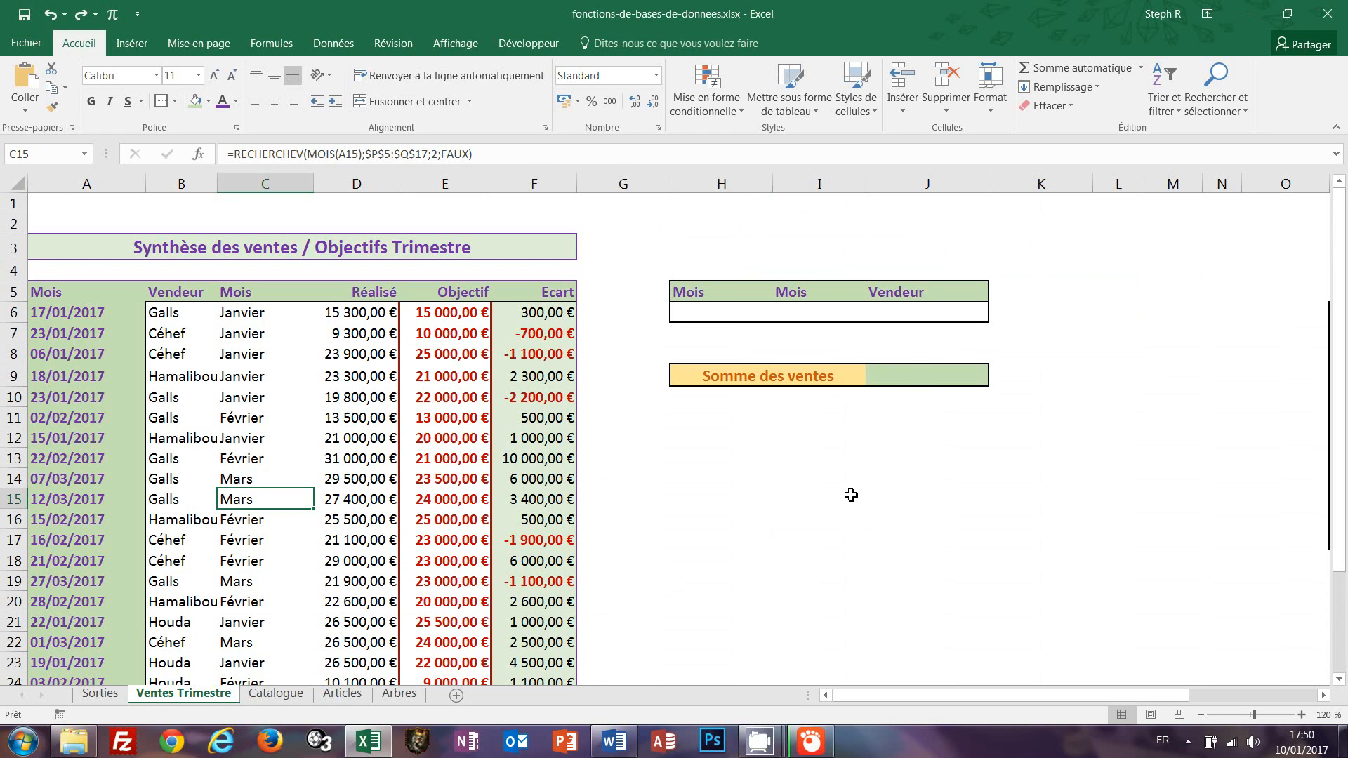
{"action": "left_click", "coordinate": [912, 370]}
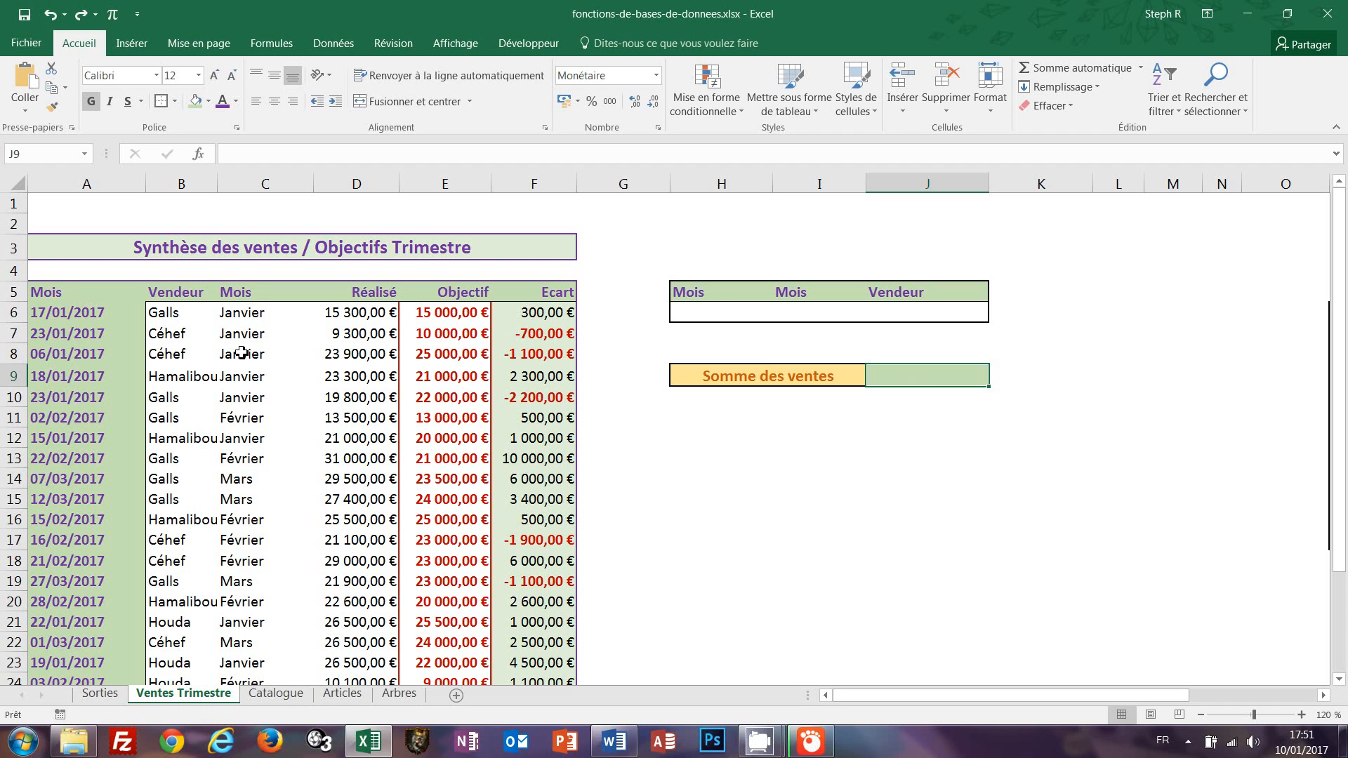
{"action": "left_click", "coordinate": [939, 321]}
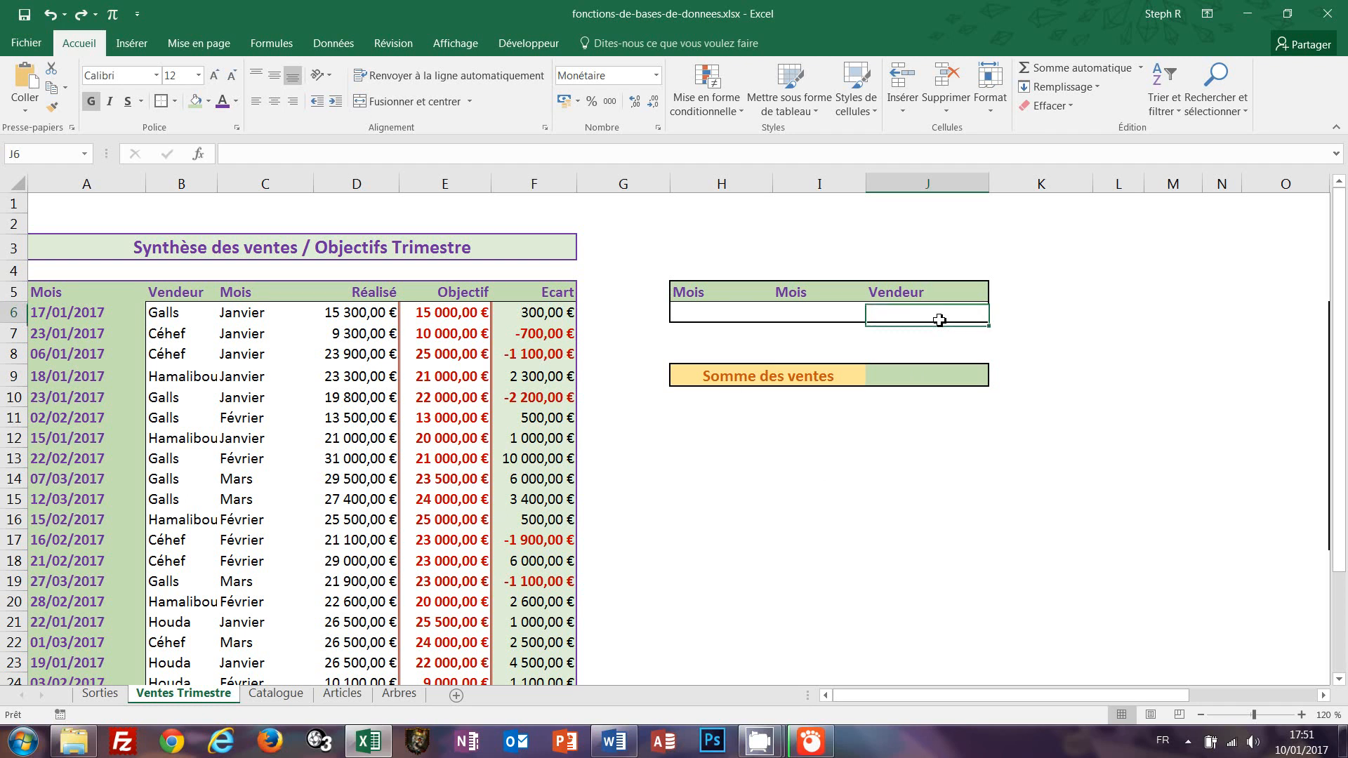
{"action": "type", "text": "Galls"}
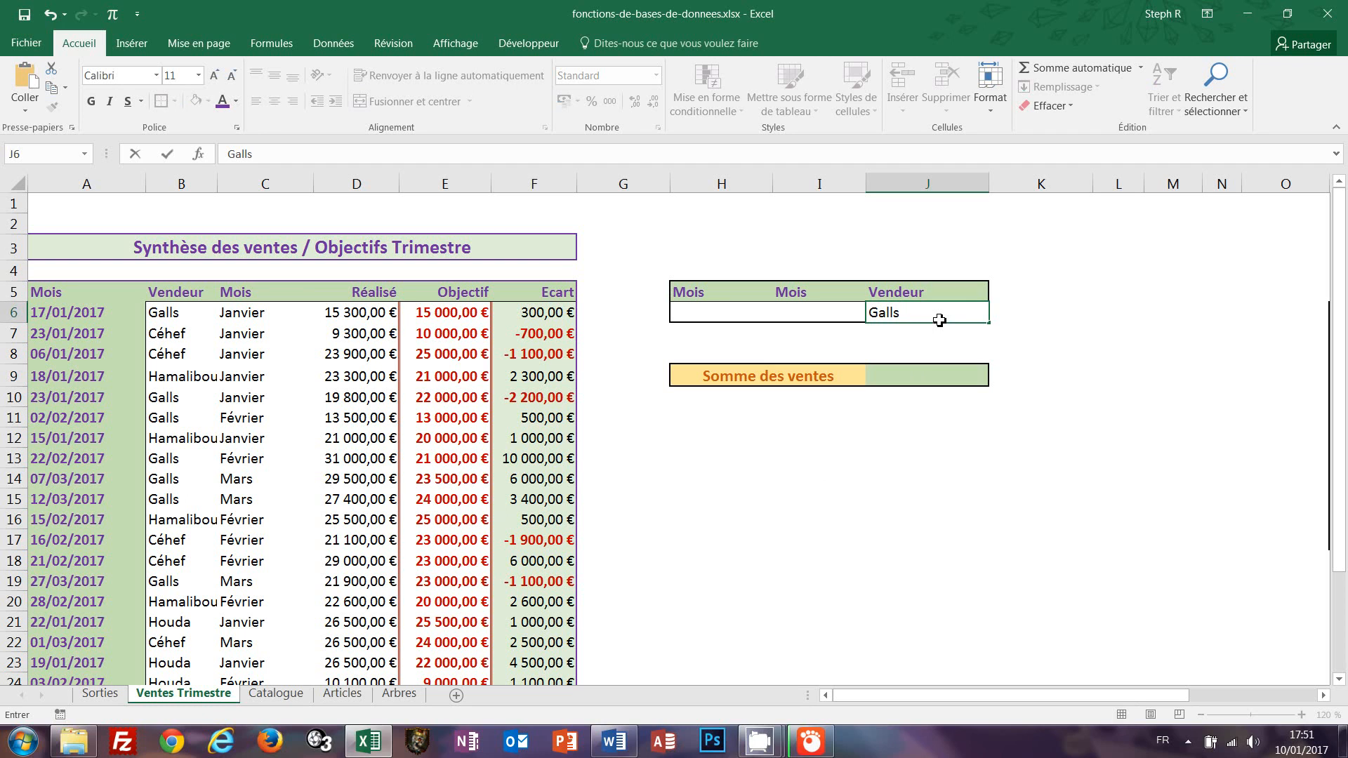
{"action": "key", "text": "Return"}
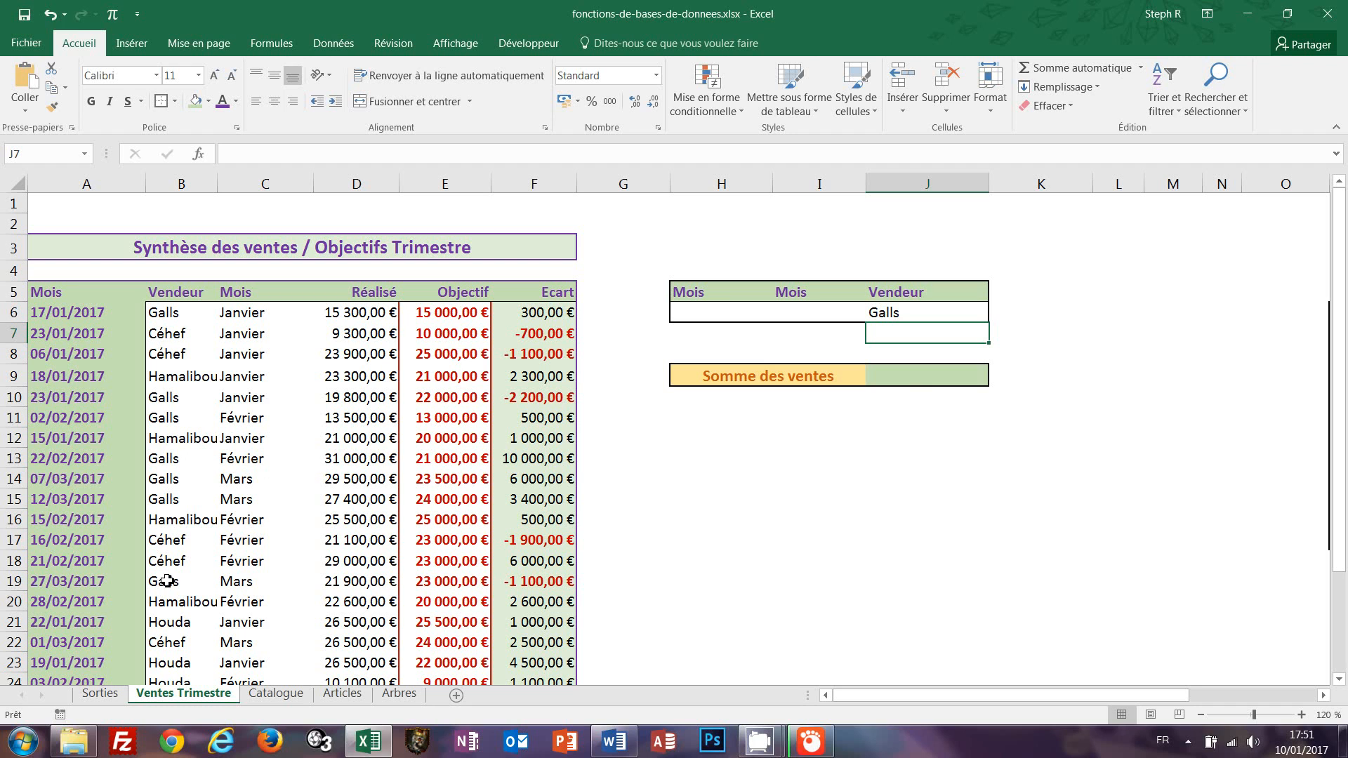
{"action": "left_click", "coordinate": [911, 380]}
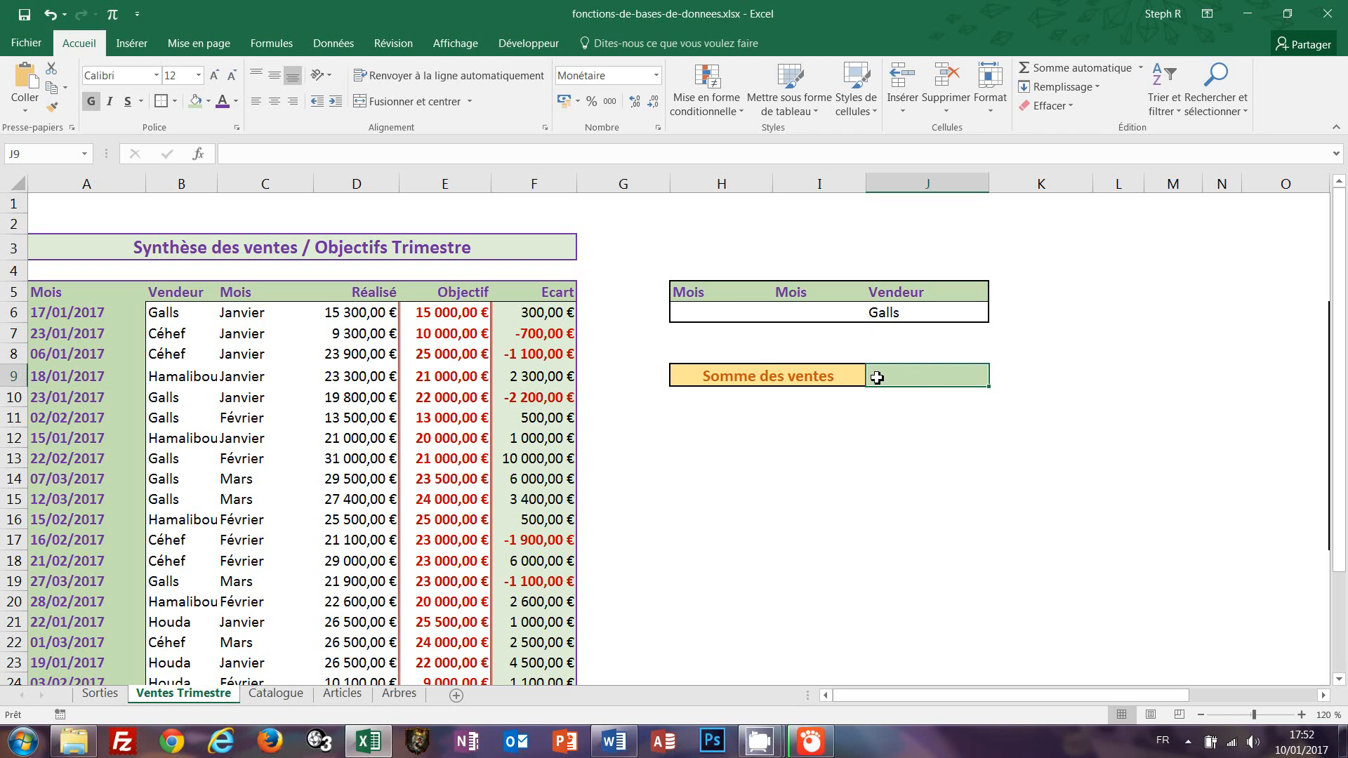
{"action": "type", "text": "="}
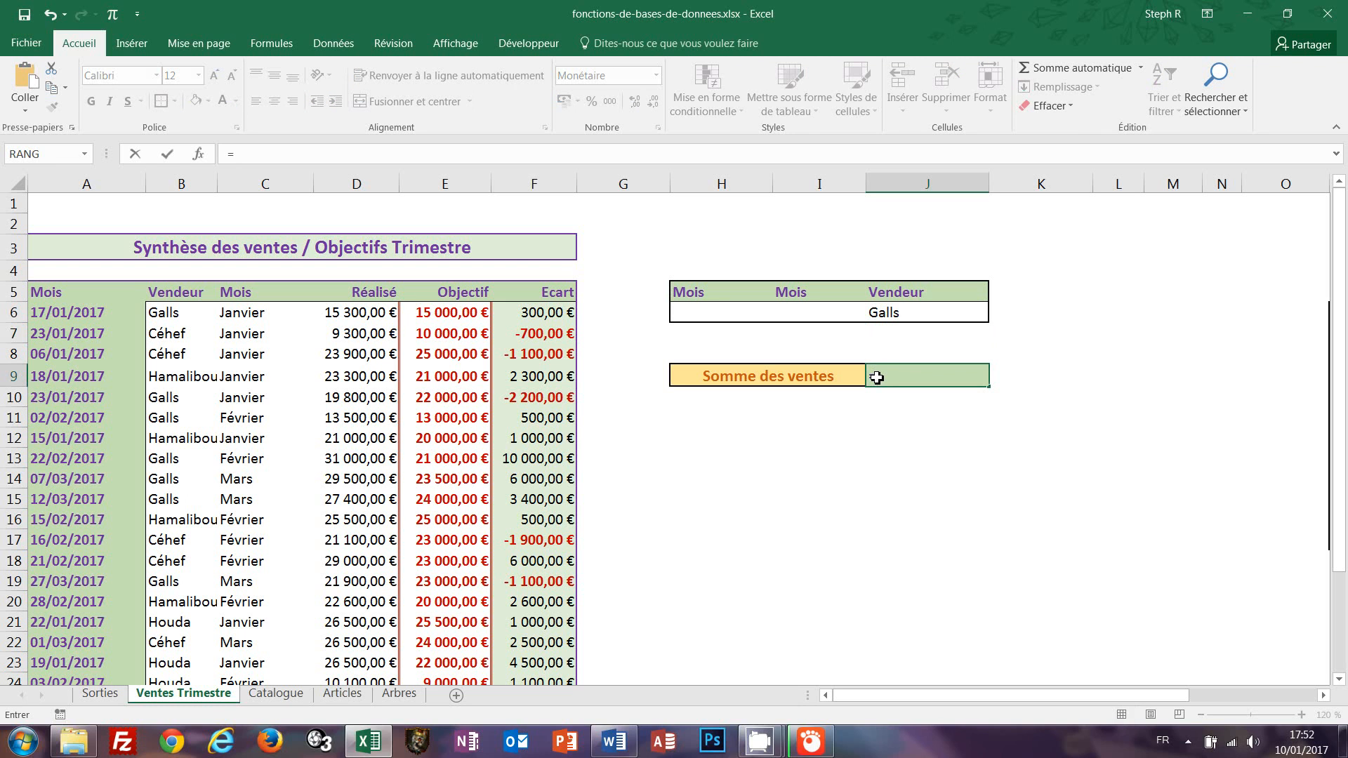
{"action": "type", "text": "bd"}
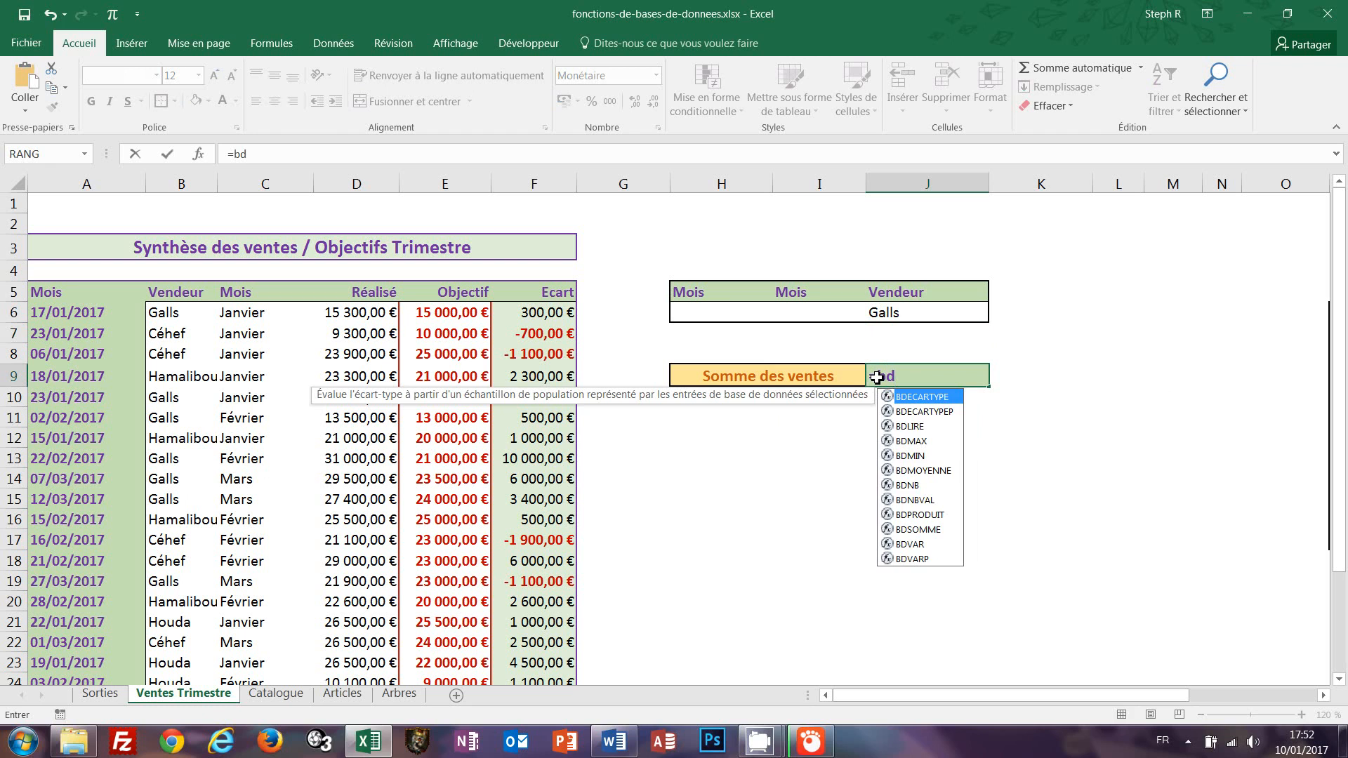
{"action": "type", "text": "somme("}
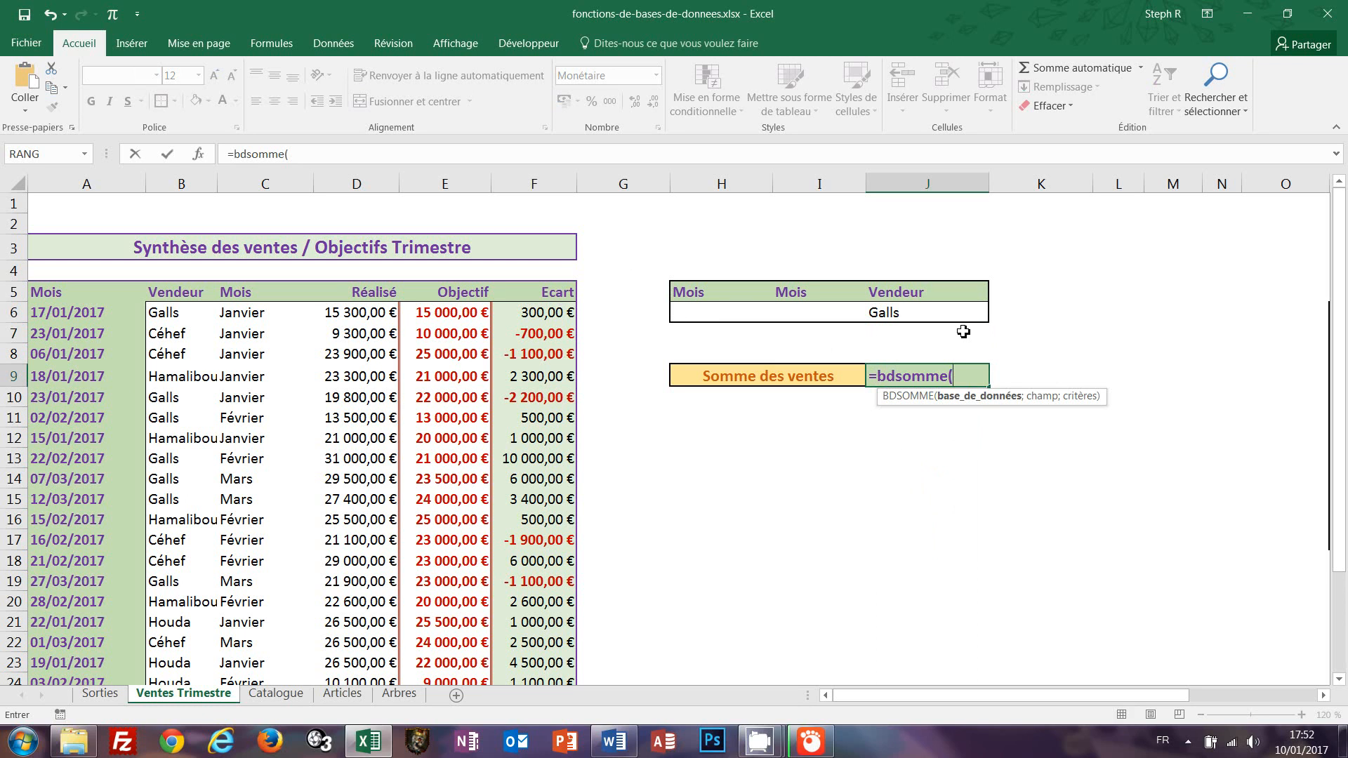
{"action": "key", "text": "Escape"}
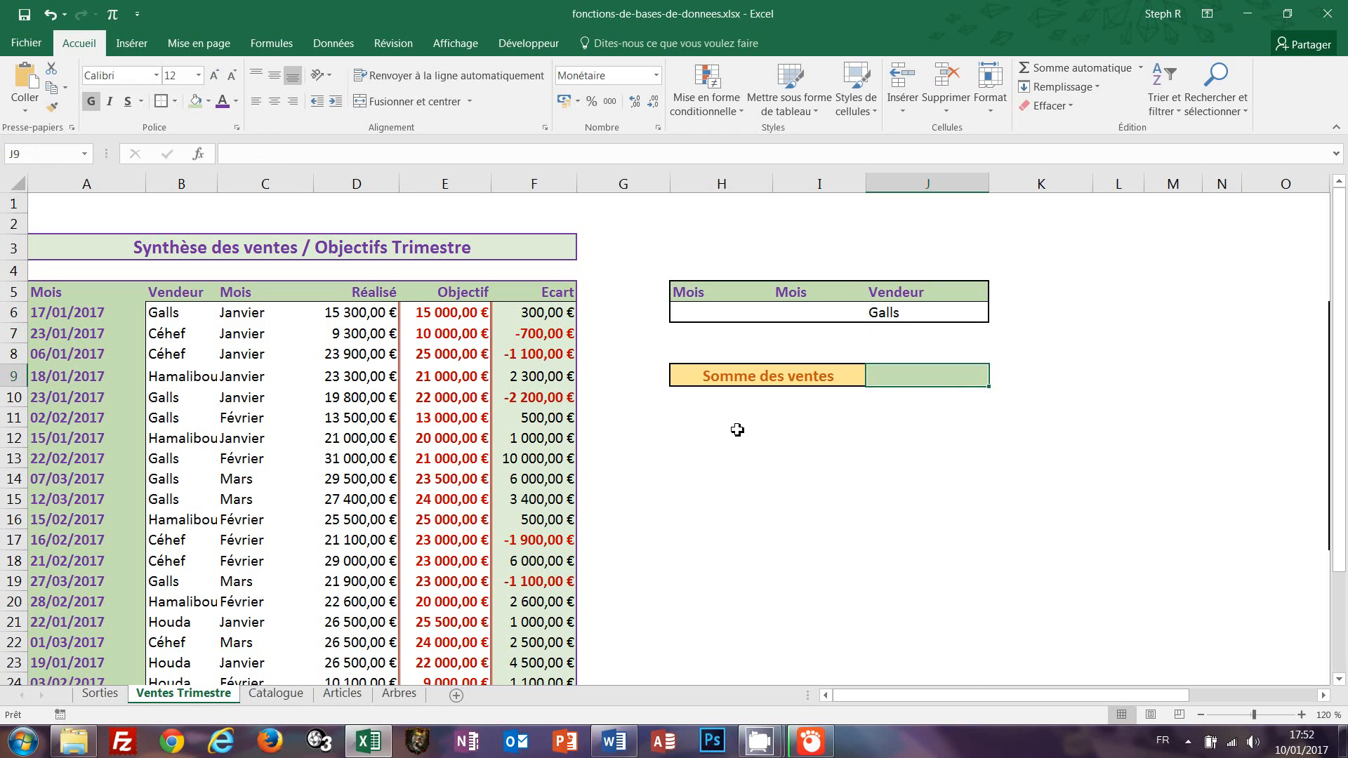
Name the whole sales table with its headers, A5:F29, as tab_ventes.
{"action": "left_click", "coordinate": [501, 419]}
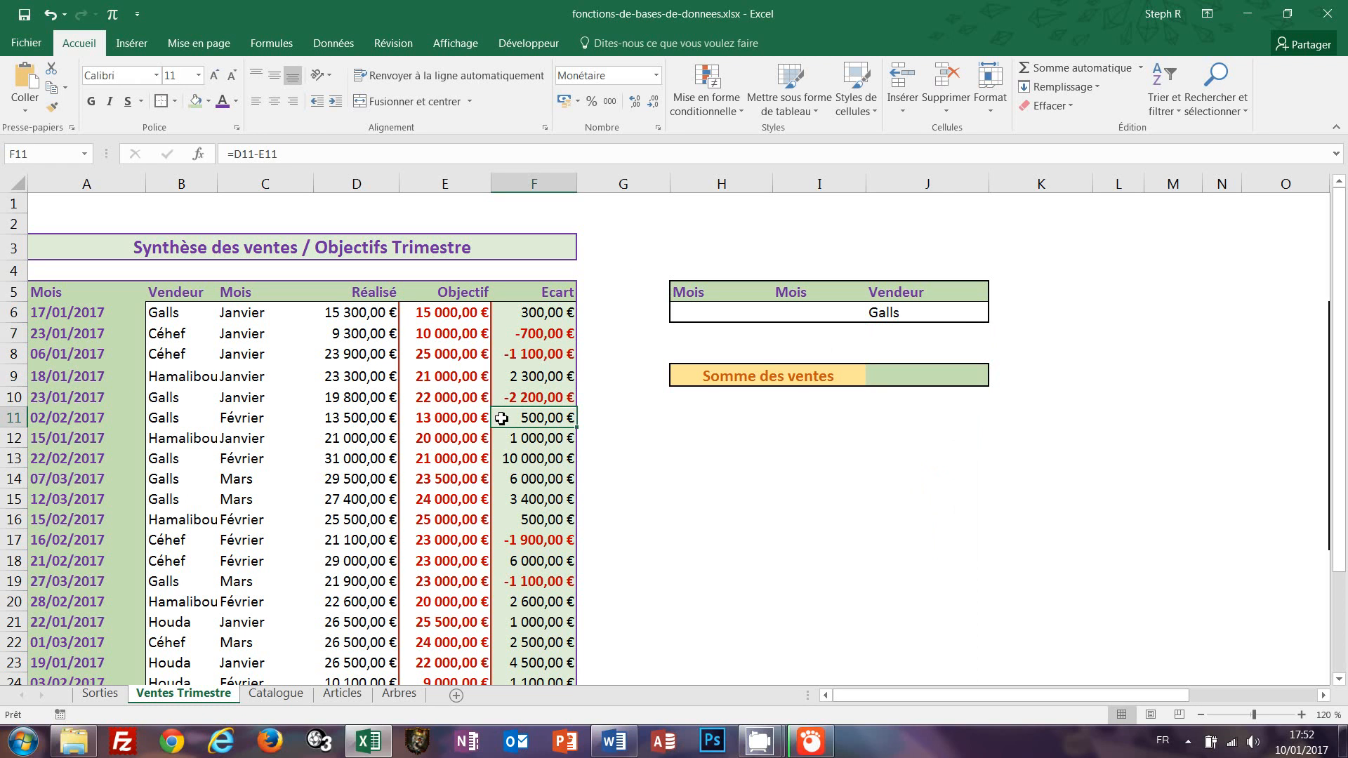
{"action": "key", "text": "ctrl+End"}
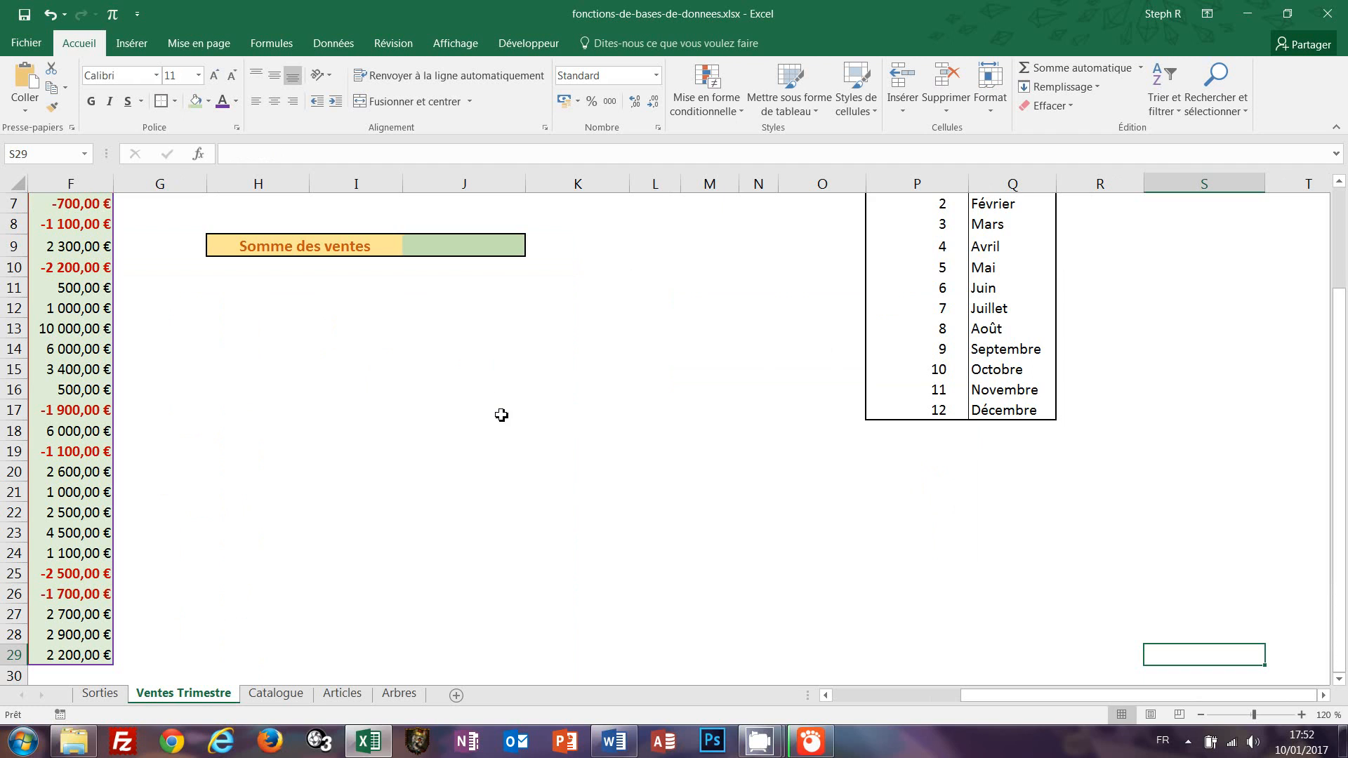
{"action": "scroll", "coordinate": [485, 396], "scroll_direction": "up", "scroll_amount": 2}
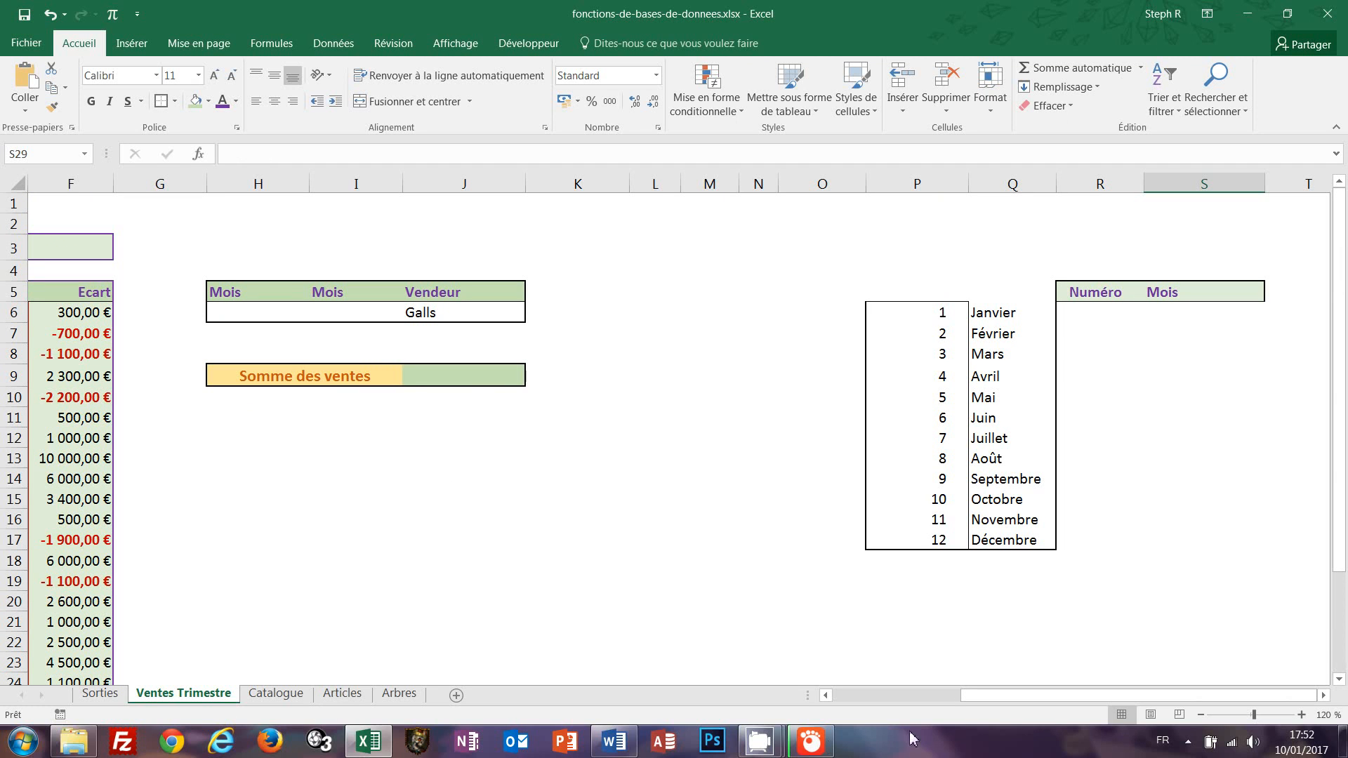
{"action": "left_click", "coordinate": [901, 696]}
{"action": "left_click_drag", "start_coordinate": [899, 700], "coordinate": [846, 699]}
{"action": "scroll", "coordinate": [379, 567], "scroll_direction": "down", "scroll_amount": 5}
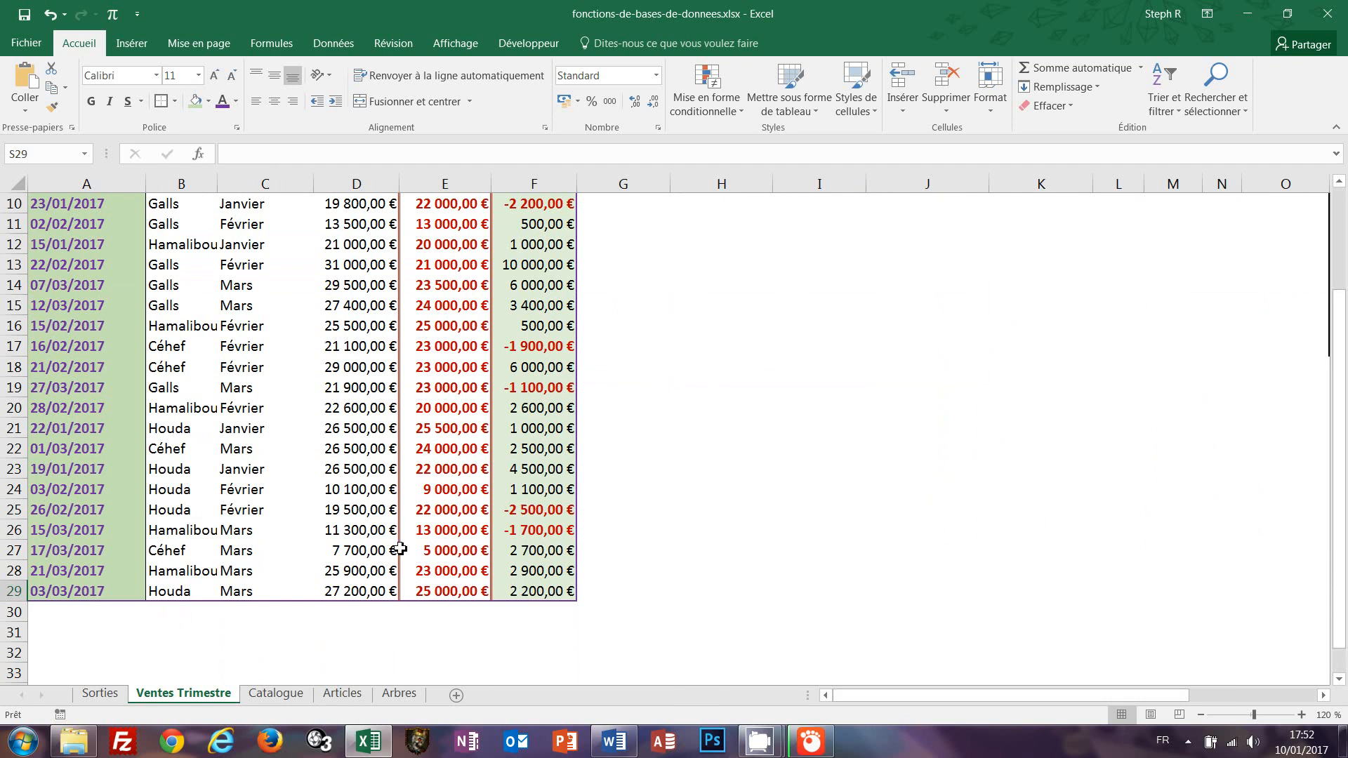
{"action": "left_click", "coordinate": [550, 476]}
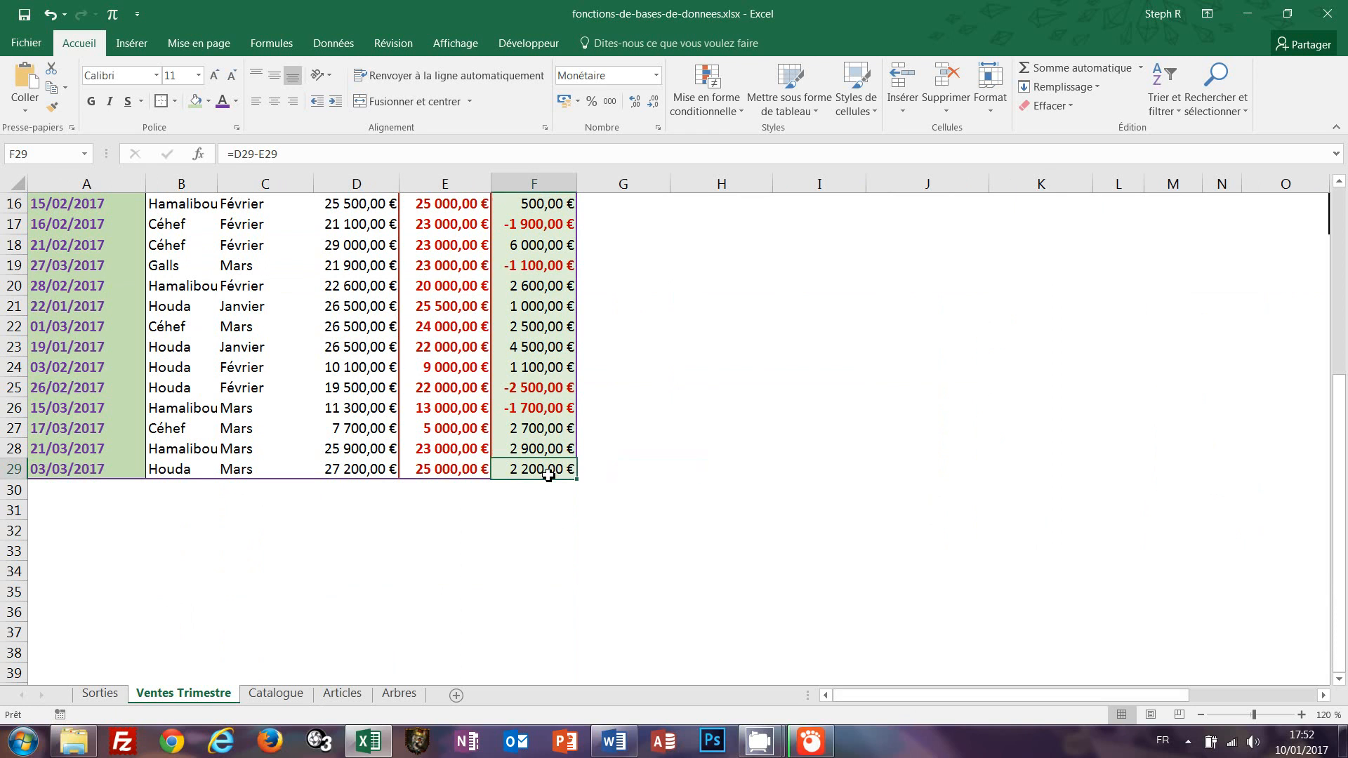
{"action": "scroll", "coordinate": [469, 507], "scroll_direction": "up", "scroll_amount": 5}
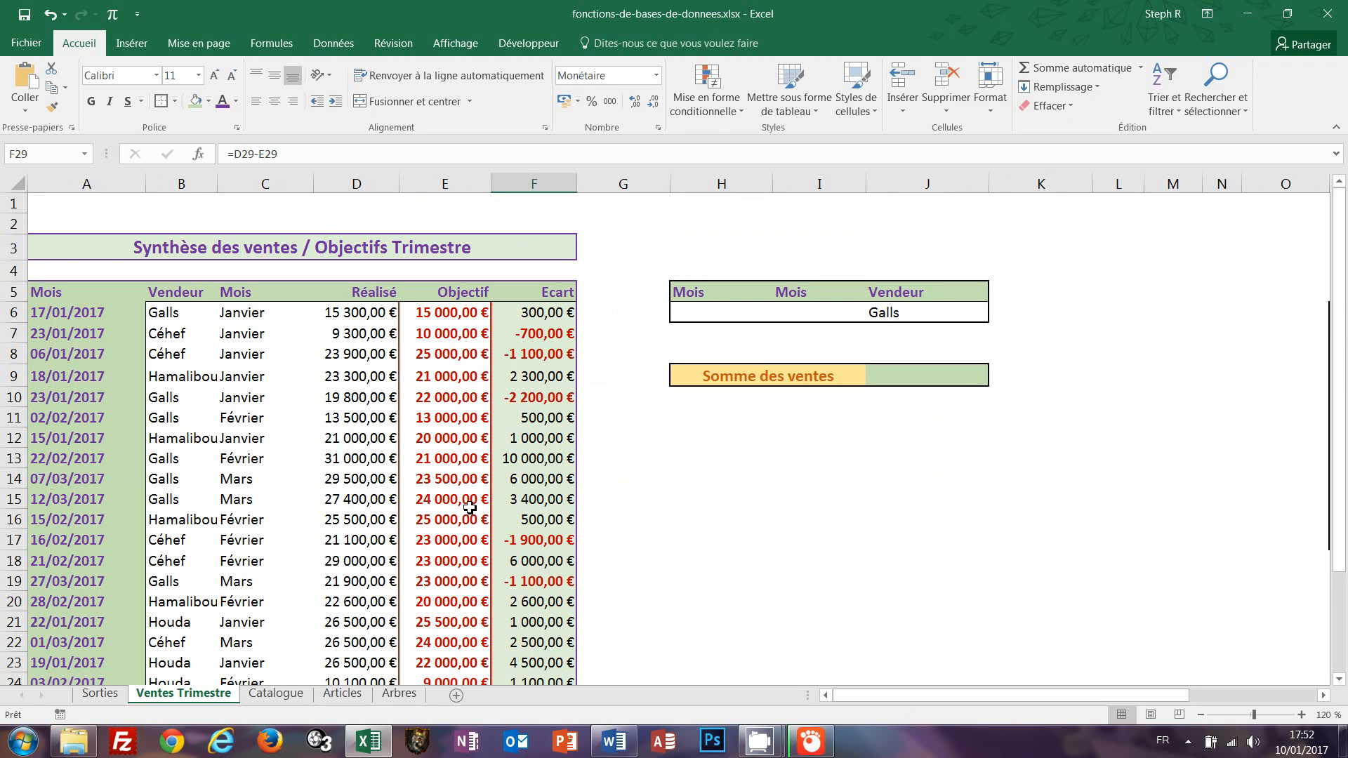
{"action": "left_click", "coordinate": [47, 292], "text": "shift"}
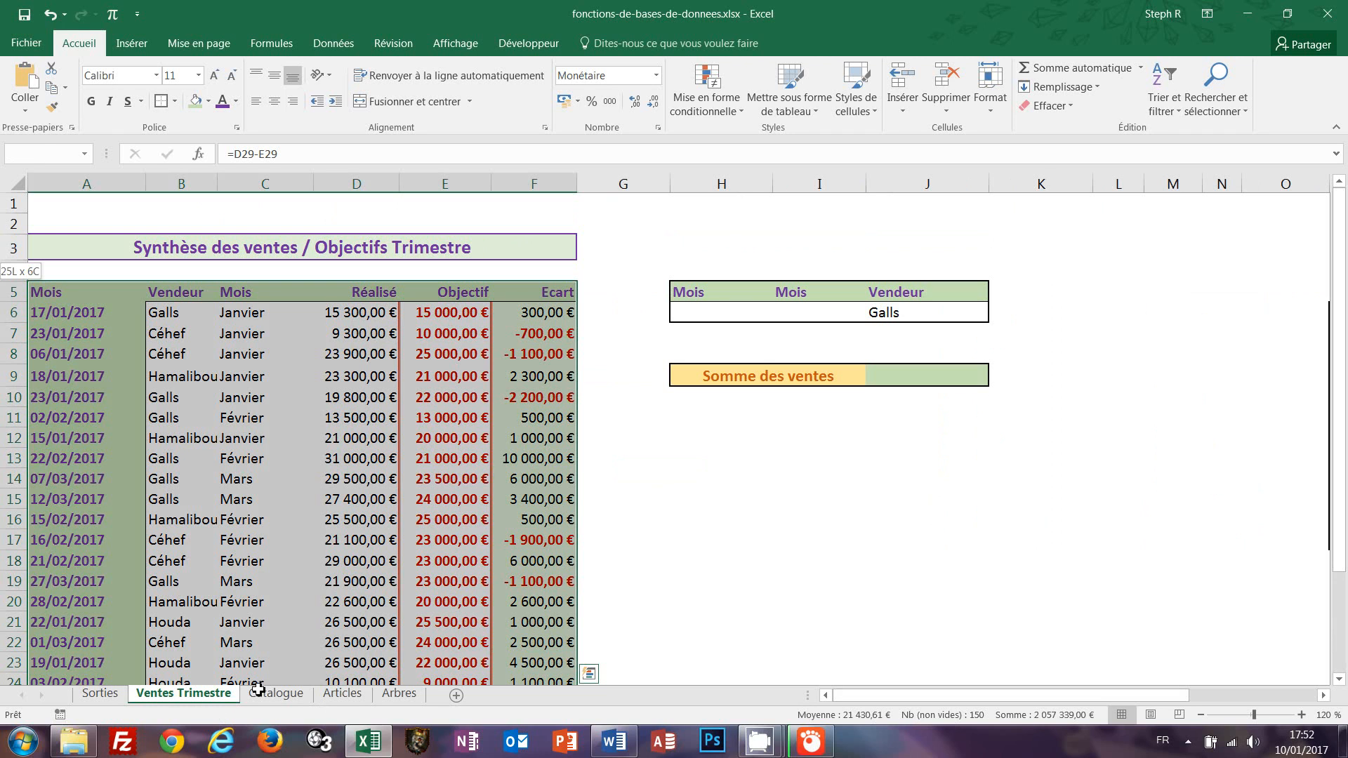
{"action": "left_click", "coordinate": [39, 159]}
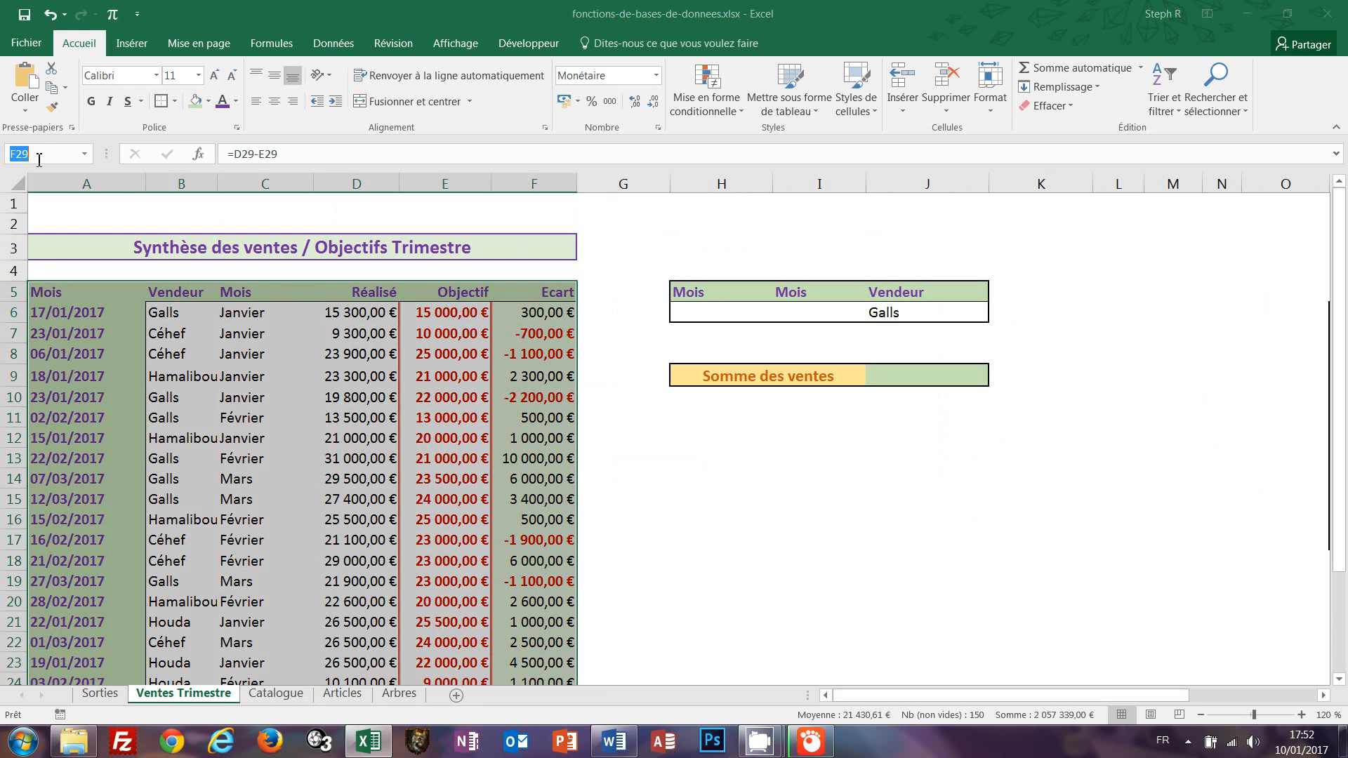
{"action": "type", "text": "tab_ventes"}
{"action": "key", "text": "Return"}
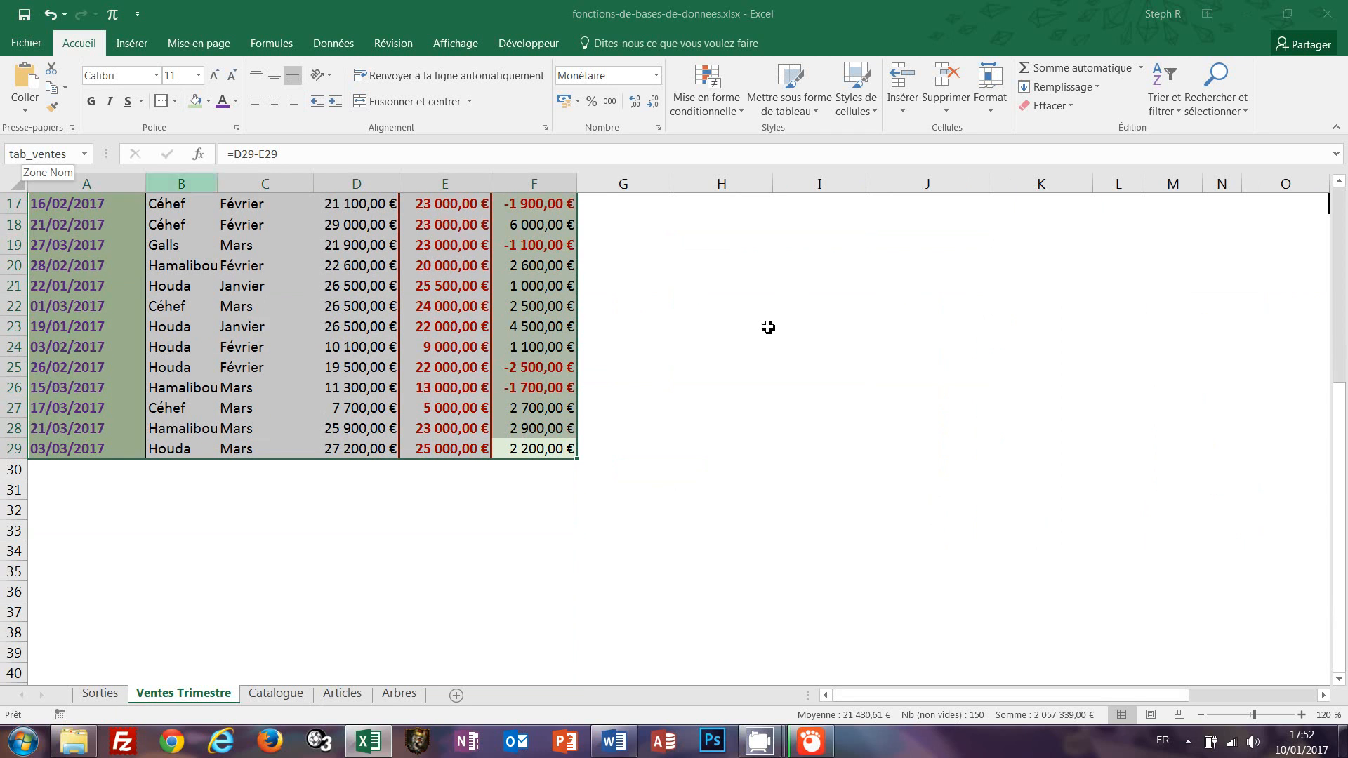
Start a BDSOMME formula in the Somme des ventes cell J9 with tab_ventes as its database.
{"action": "scroll", "coordinate": [807, 329], "scroll_direction": "up", "scroll_amount": 3}
{"action": "left_click", "coordinate": [911, 376]}
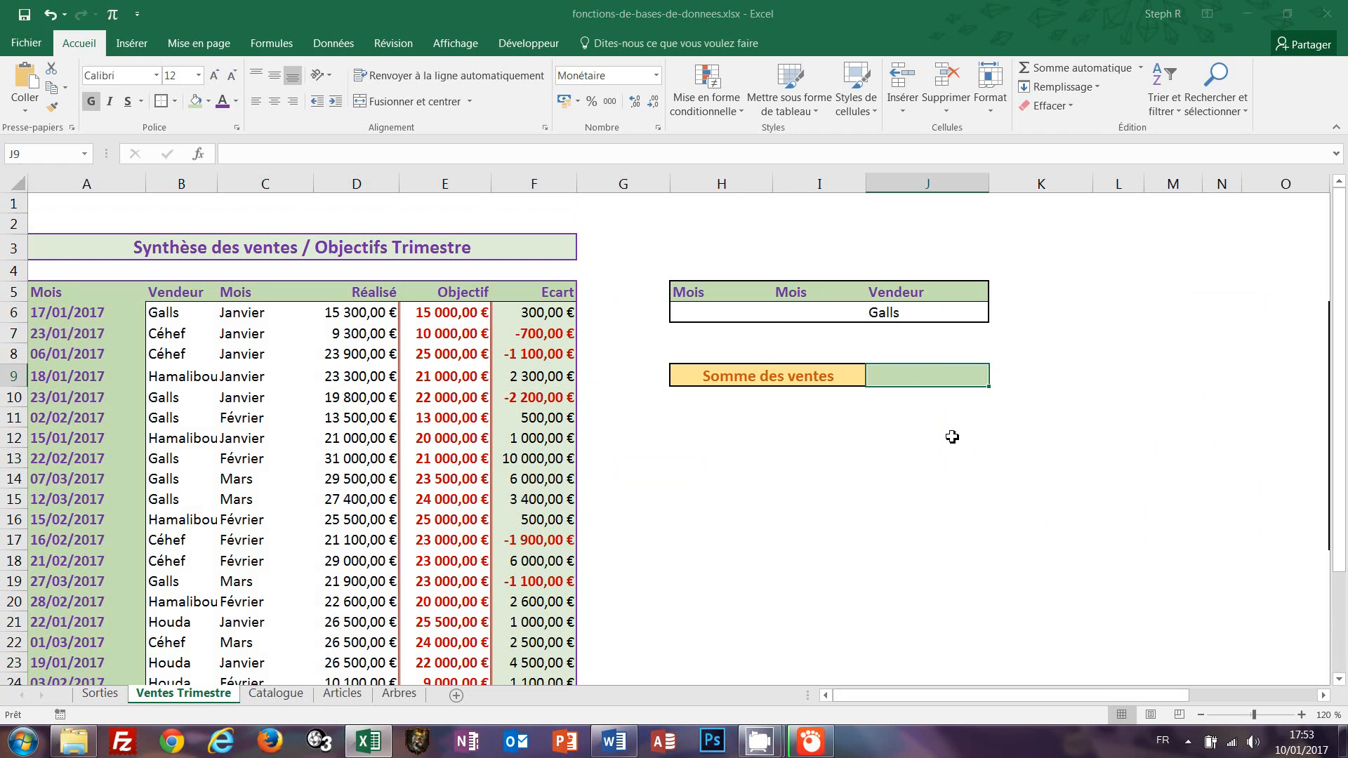
{"action": "type", "text": "="}
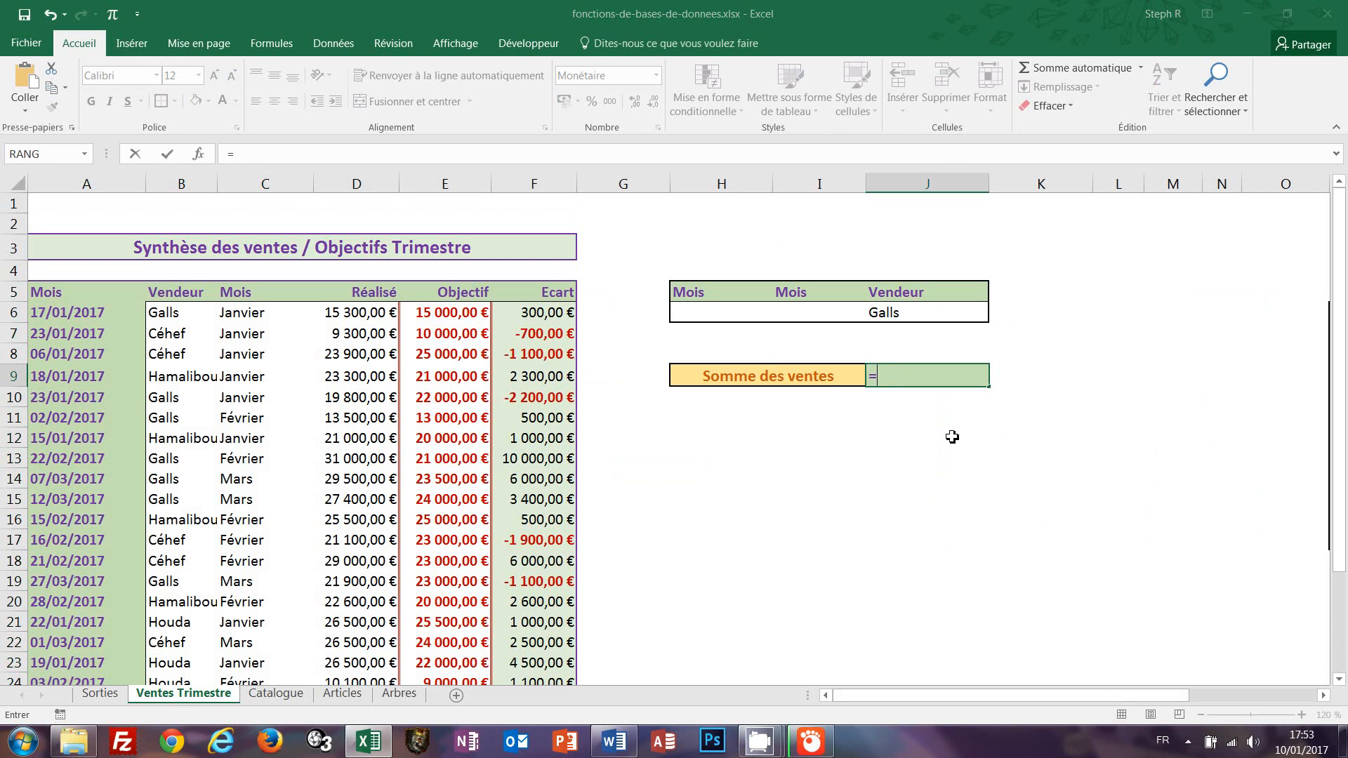
{"action": "type", "text": "bdsomme"}
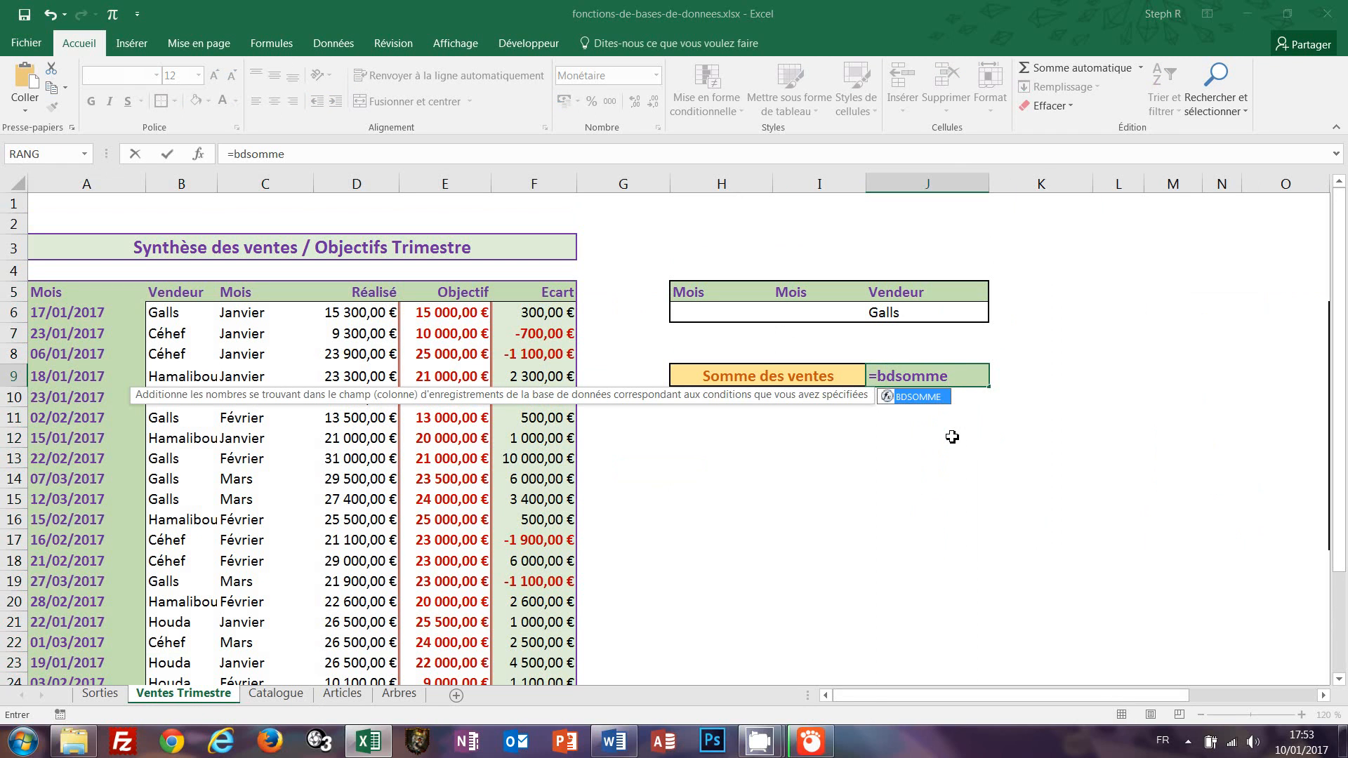
{"action": "type", "text": "("}
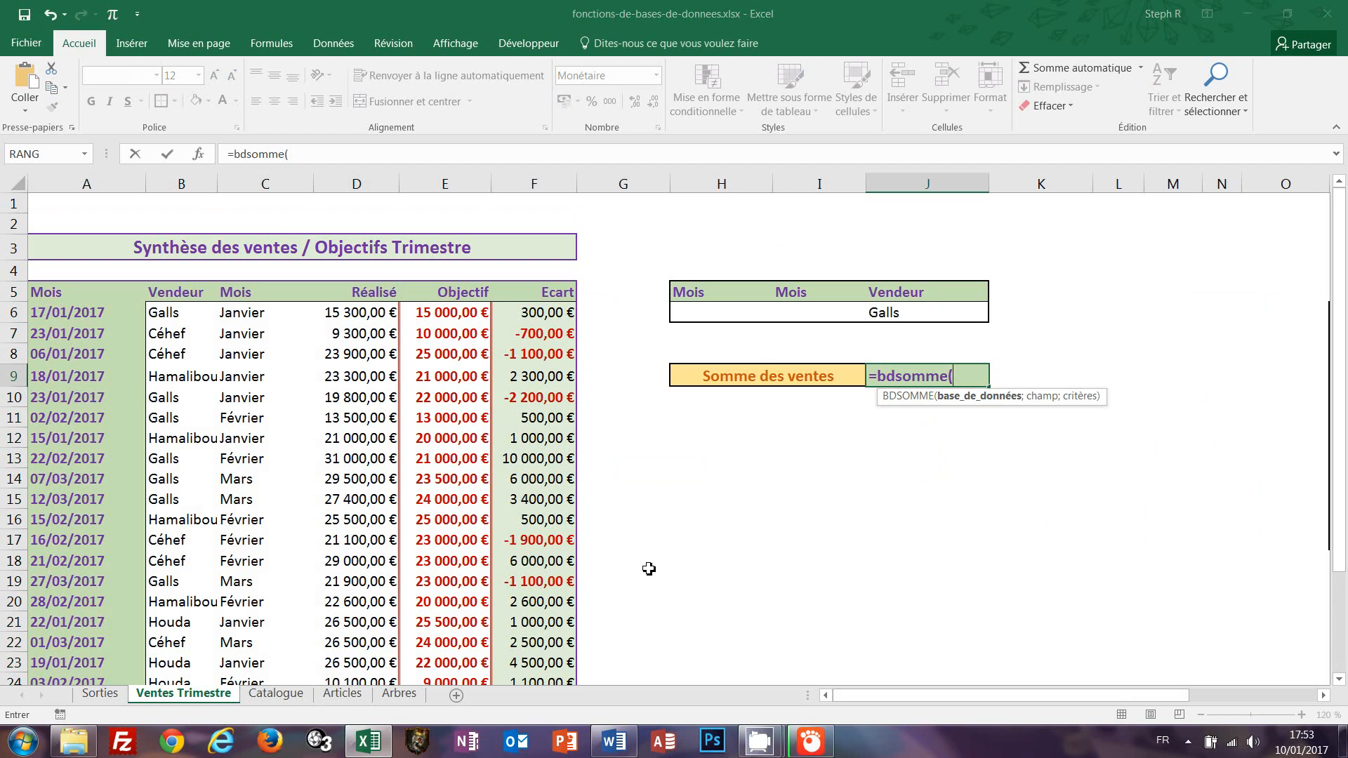
{"action": "type", "text": "tab"}
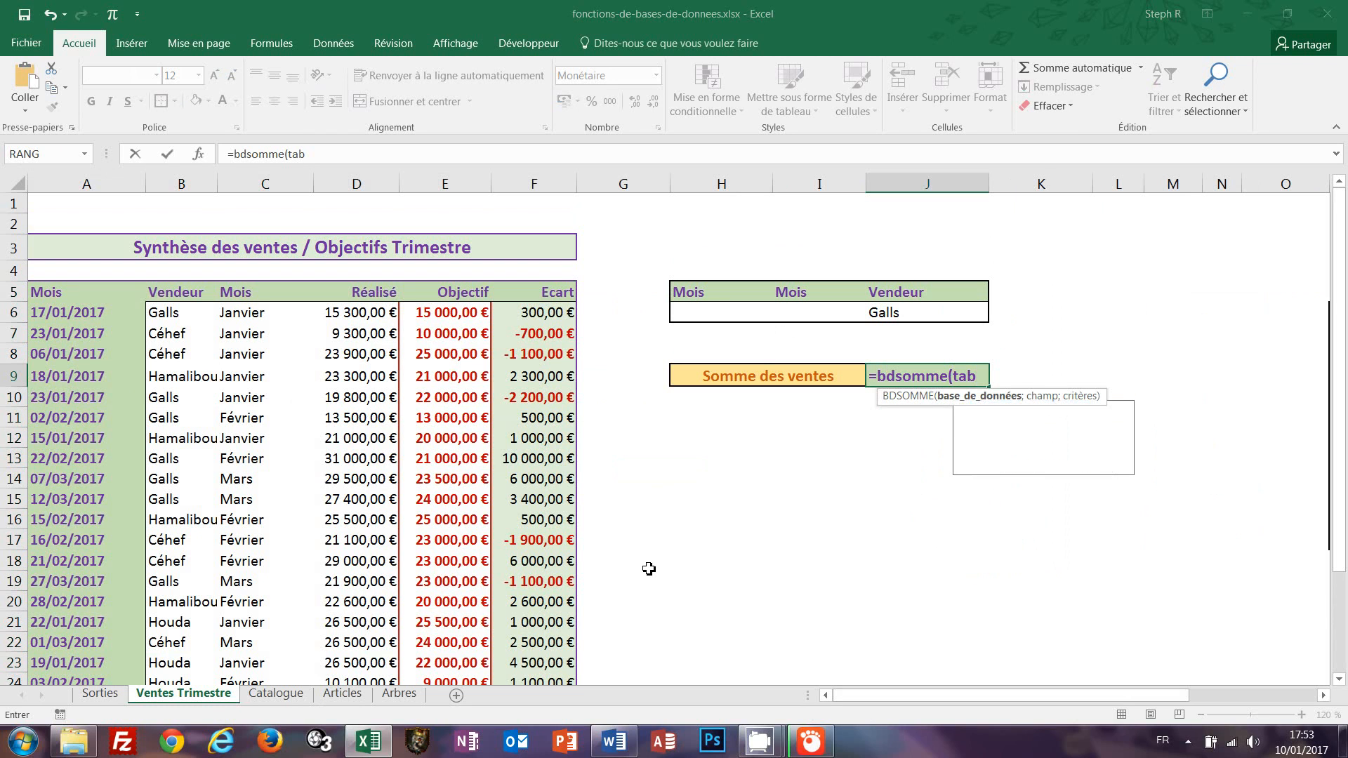
{"action": "type", "text": "_vente"}
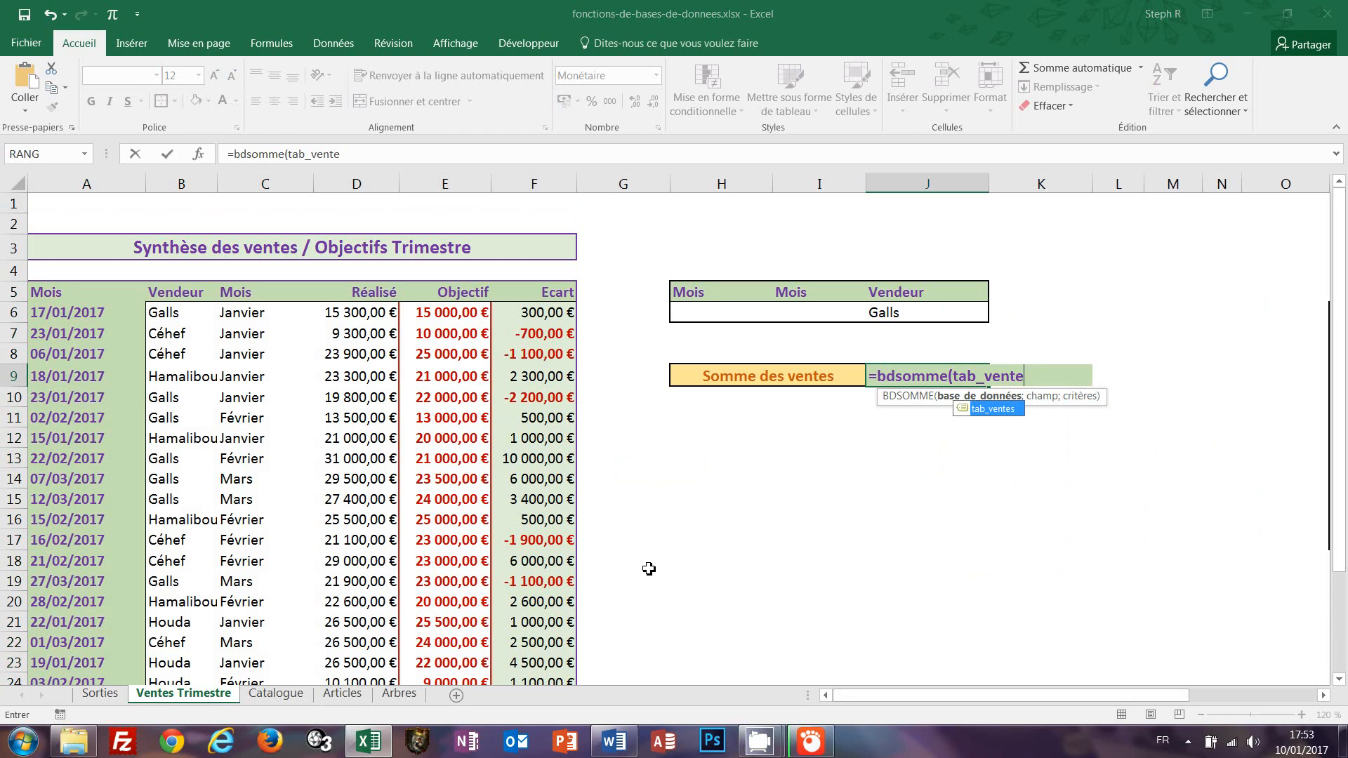
{"action": "type", "text": "s"}
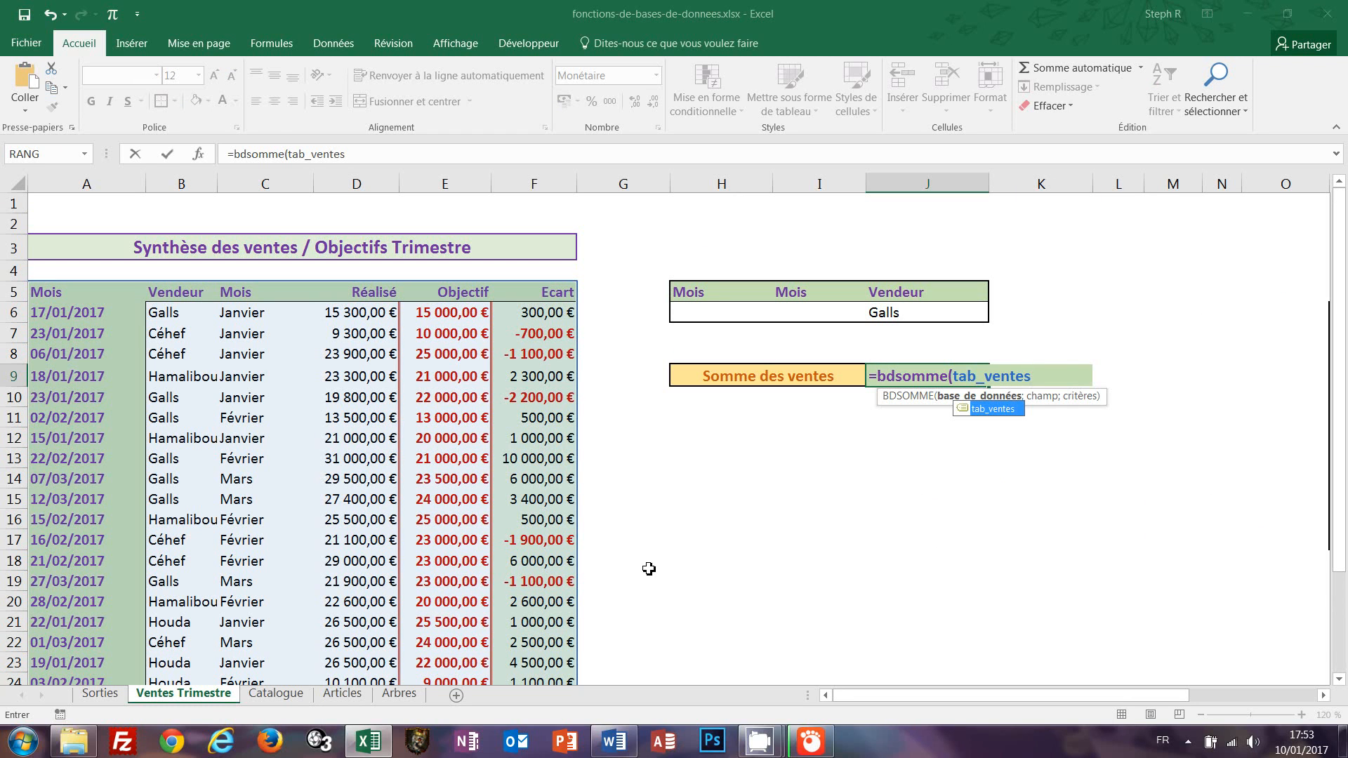
{"action": "type", "text": ";"}
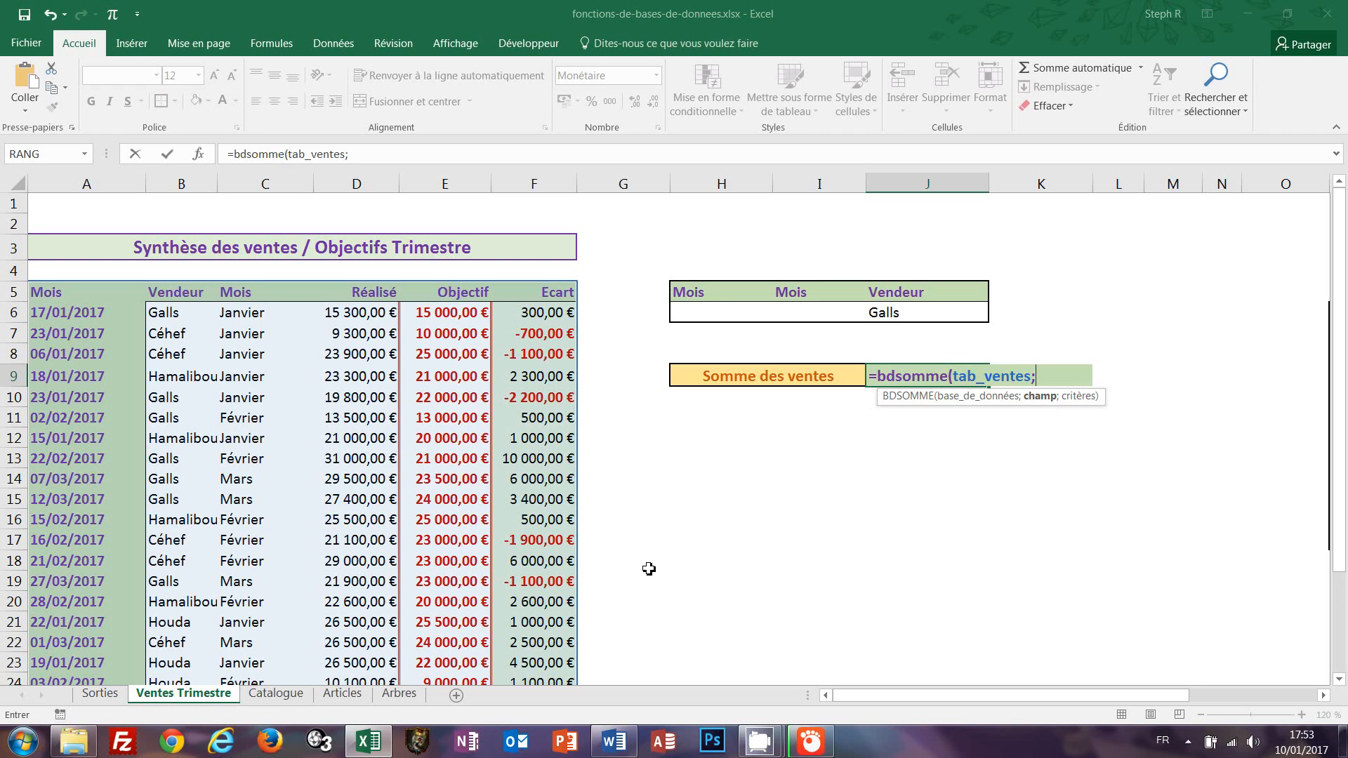
Complete the BDSOMME formula in J9 with the Ecart header F5 as field and H5:J6 as criteria.
{"action": "left_click", "coordinate": [550, 292]}
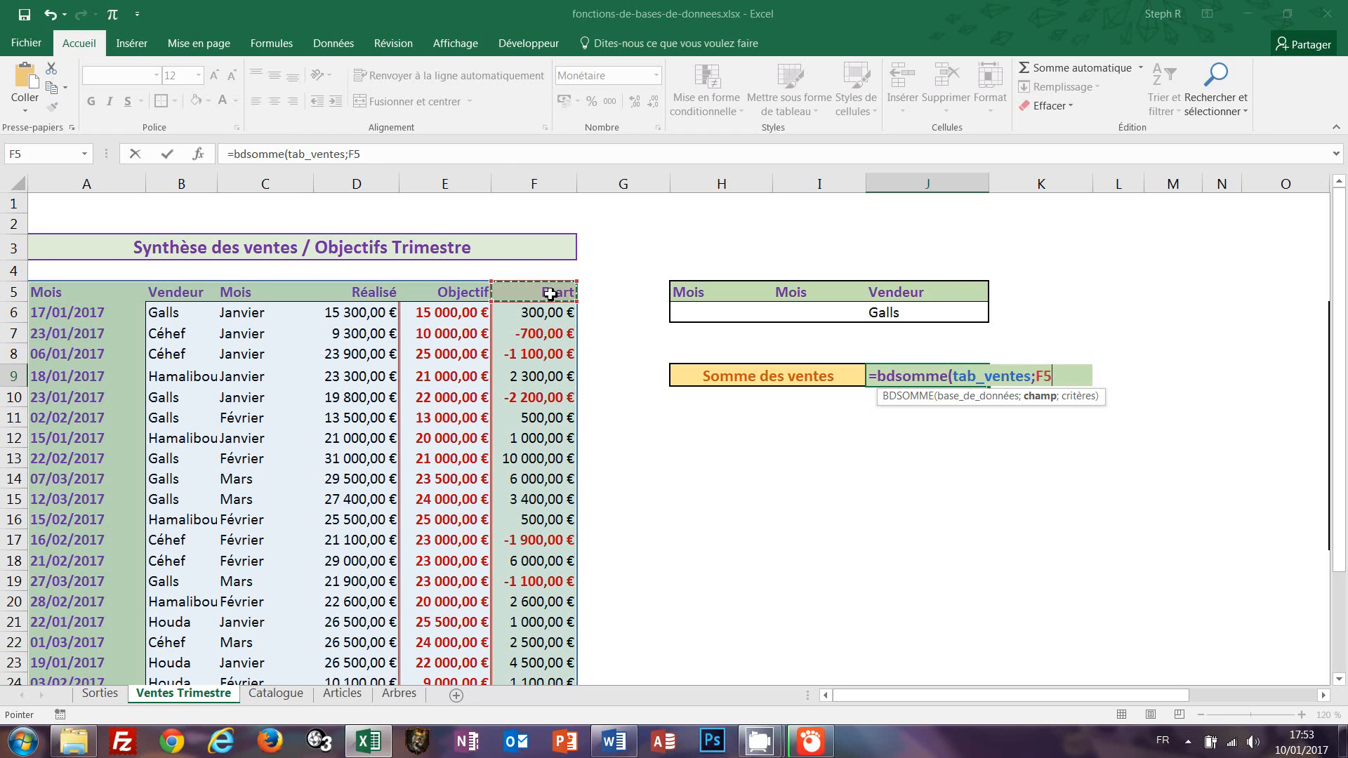
{"action": "type", "text": ";"}
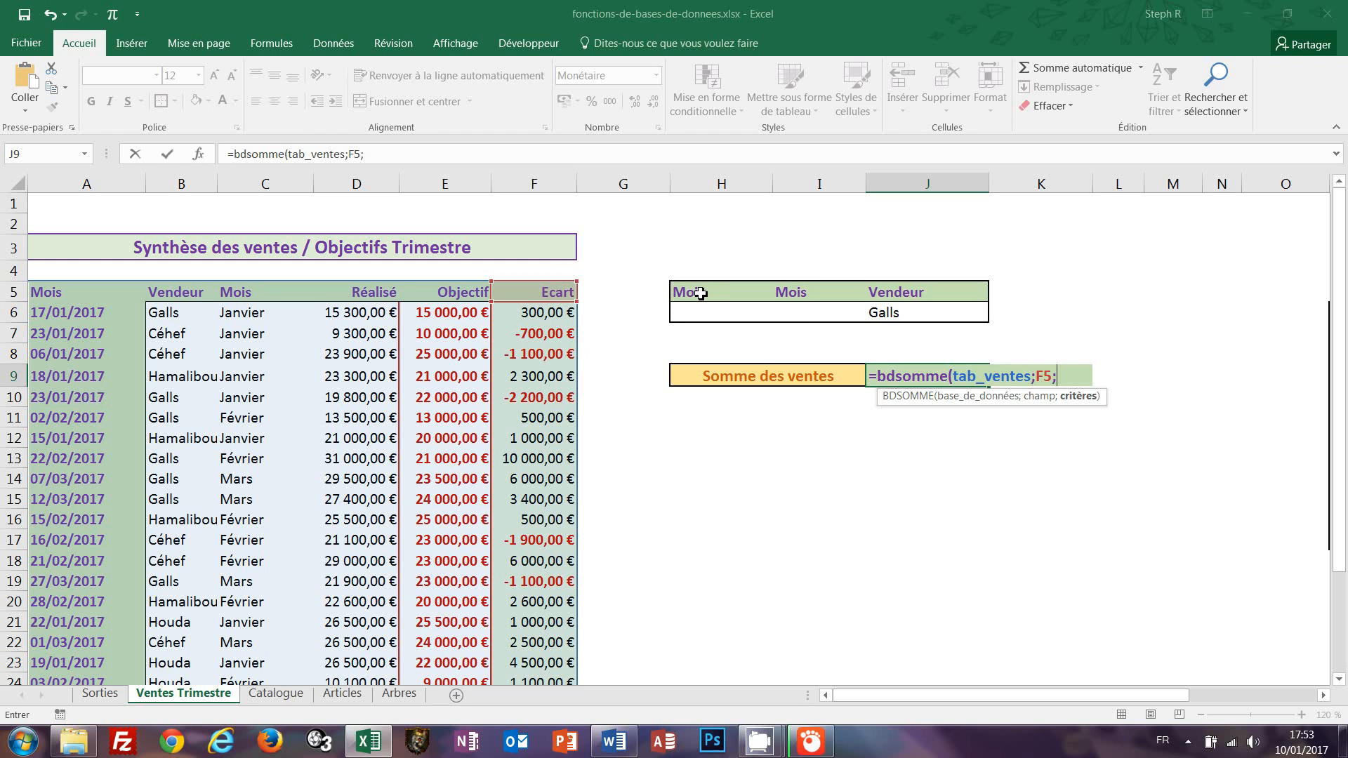
{"action": "left_click_drag", "start_coordinate": [700, 293], "coordinate": [754, 315]}
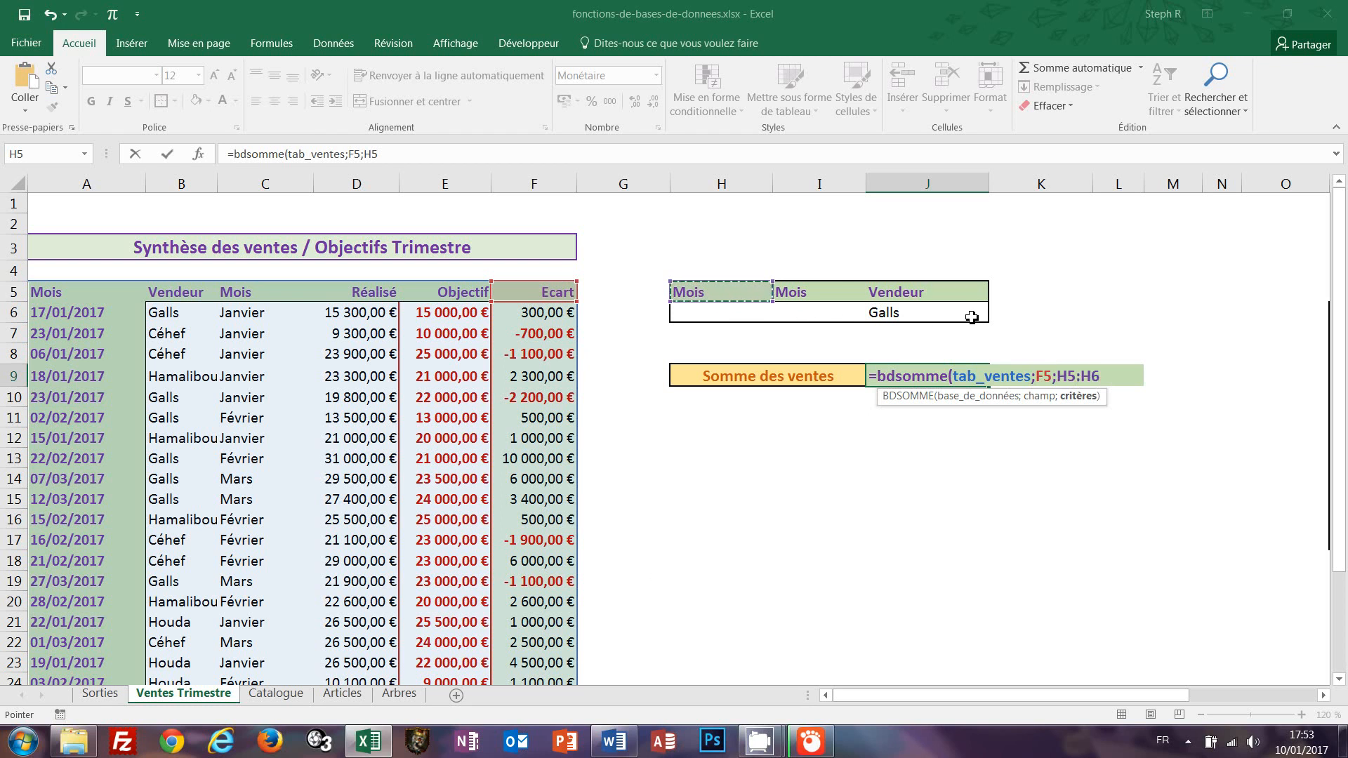
{"action": "left_click_drag", "start_coordinate": [971, 317], "coordinate": [970, 318]}
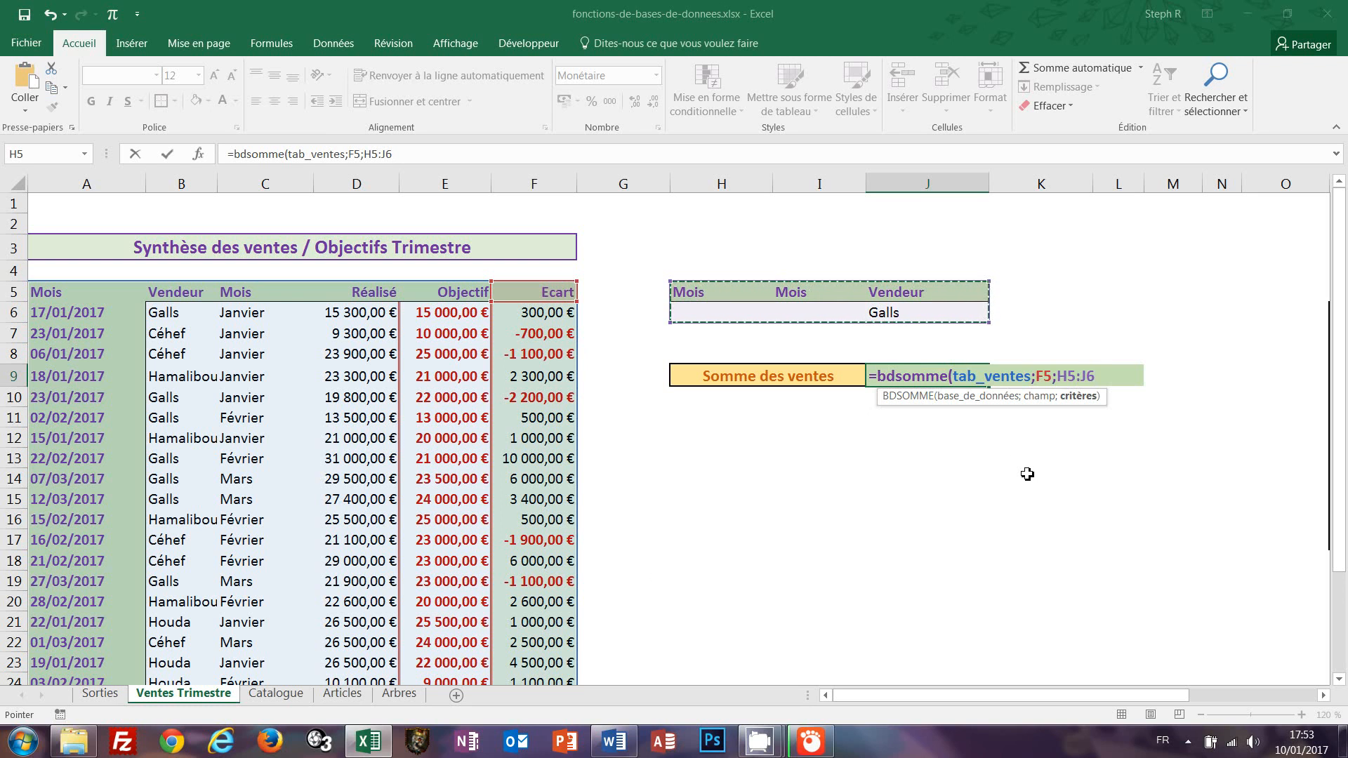
{"action": "type", "text": ")"}
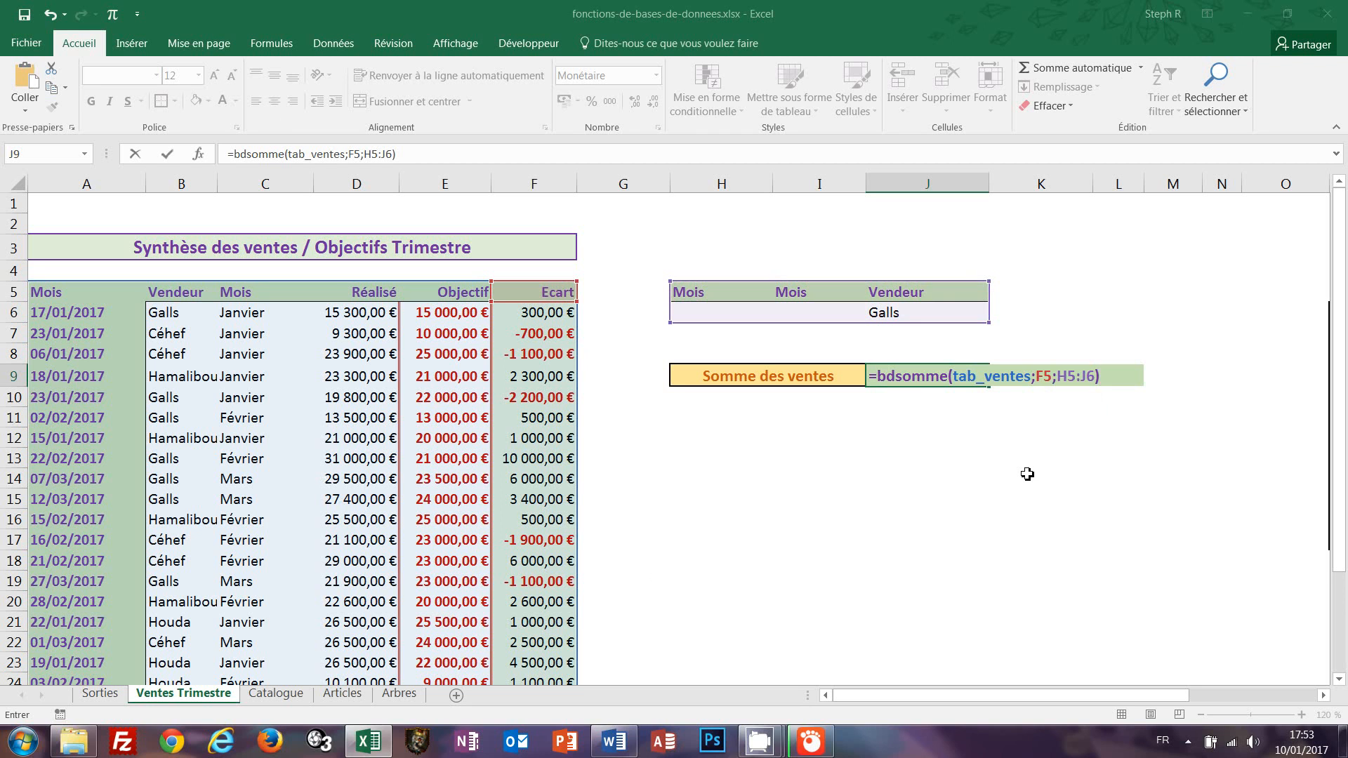
{"action": "key", "text": "ctrl+Return"}
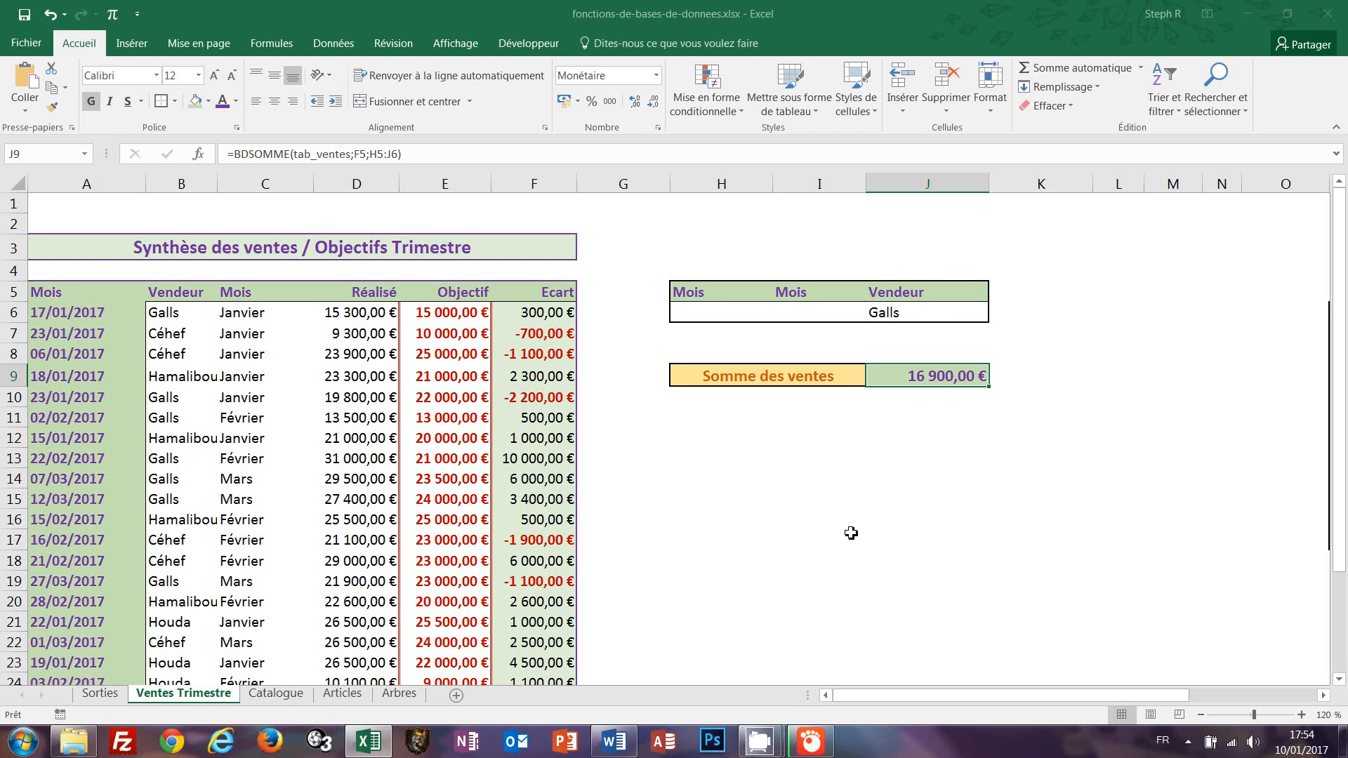
Change the Vendeur criterion in J6 to the seller named in the second sales row and check the BDSOMME formula in J9.
{"action": "left_click", "coordinate": [920, 320]}
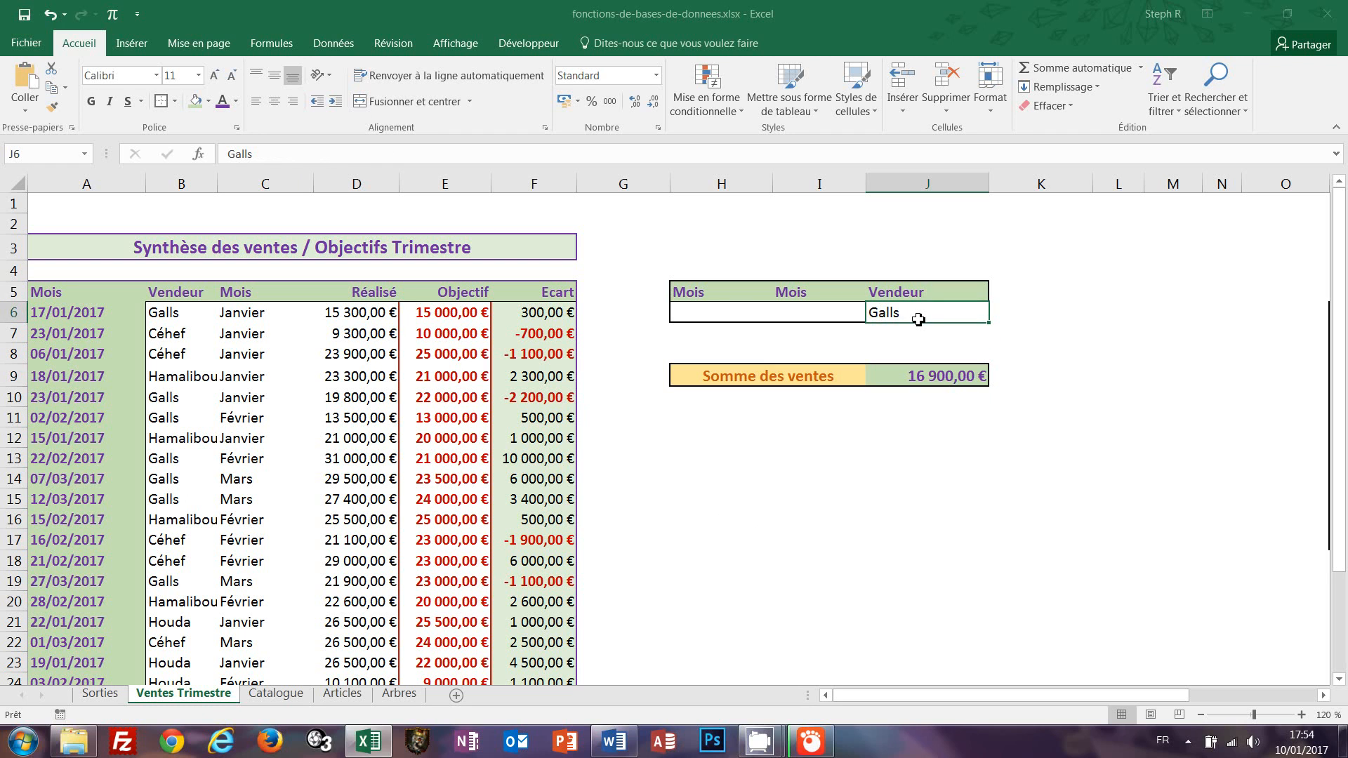
{"action": "type", "text": "Céhef"}
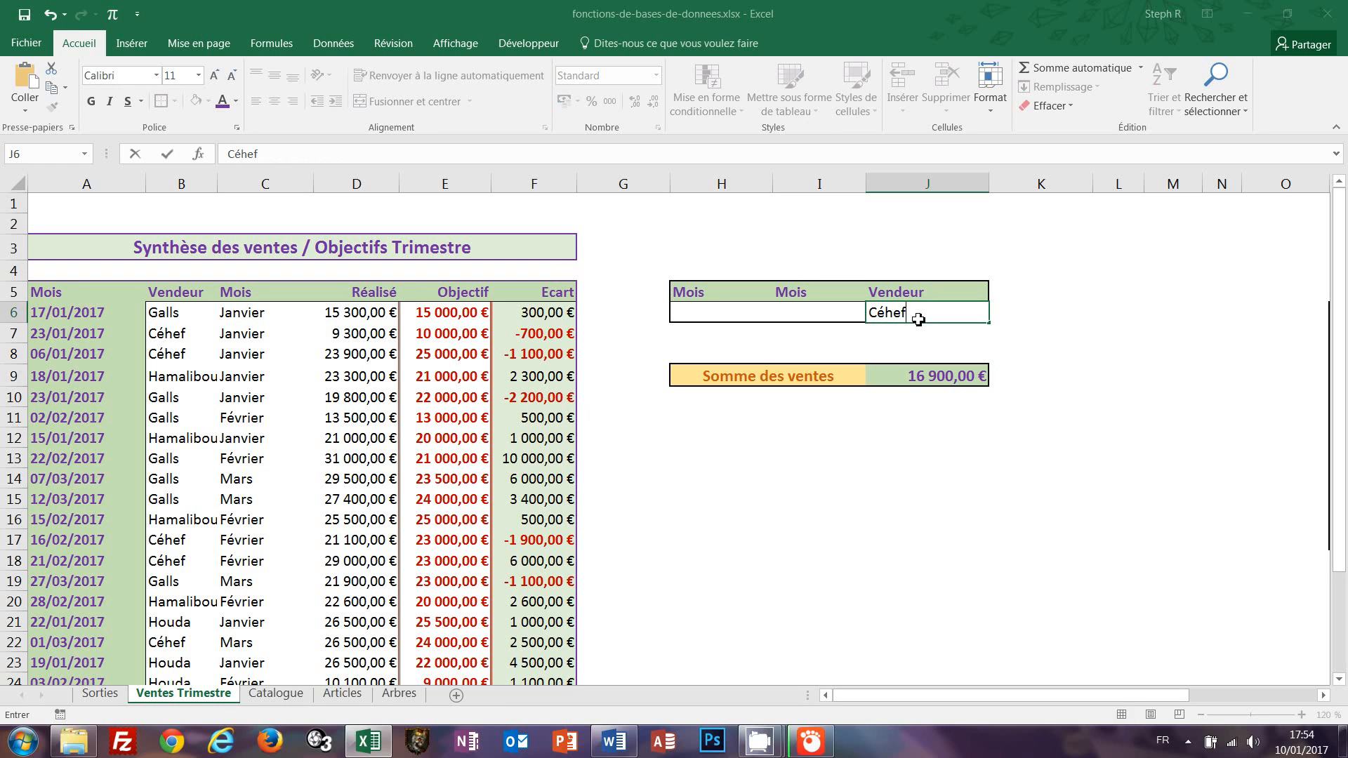
{"action": "key", "text": "Return"}
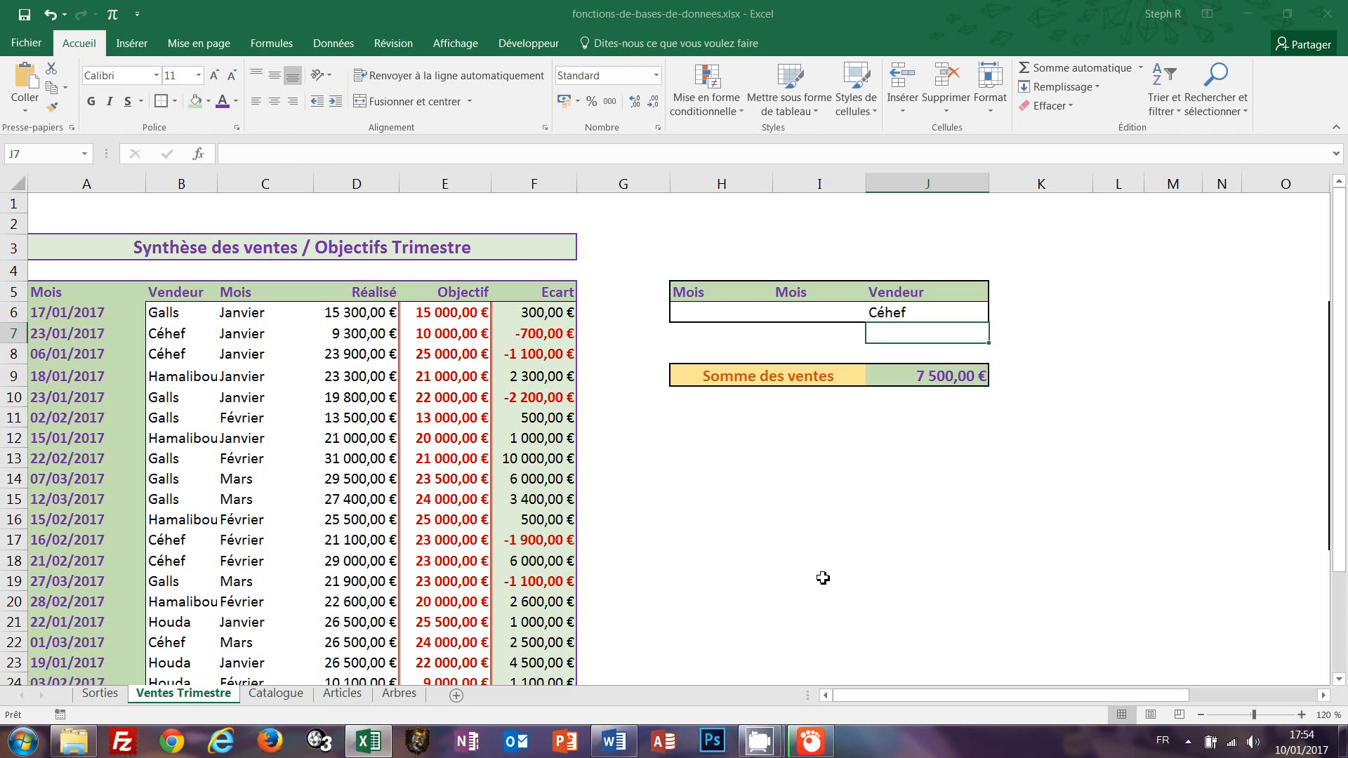
{"action": "left_click", "coordinate": [954, 379]}
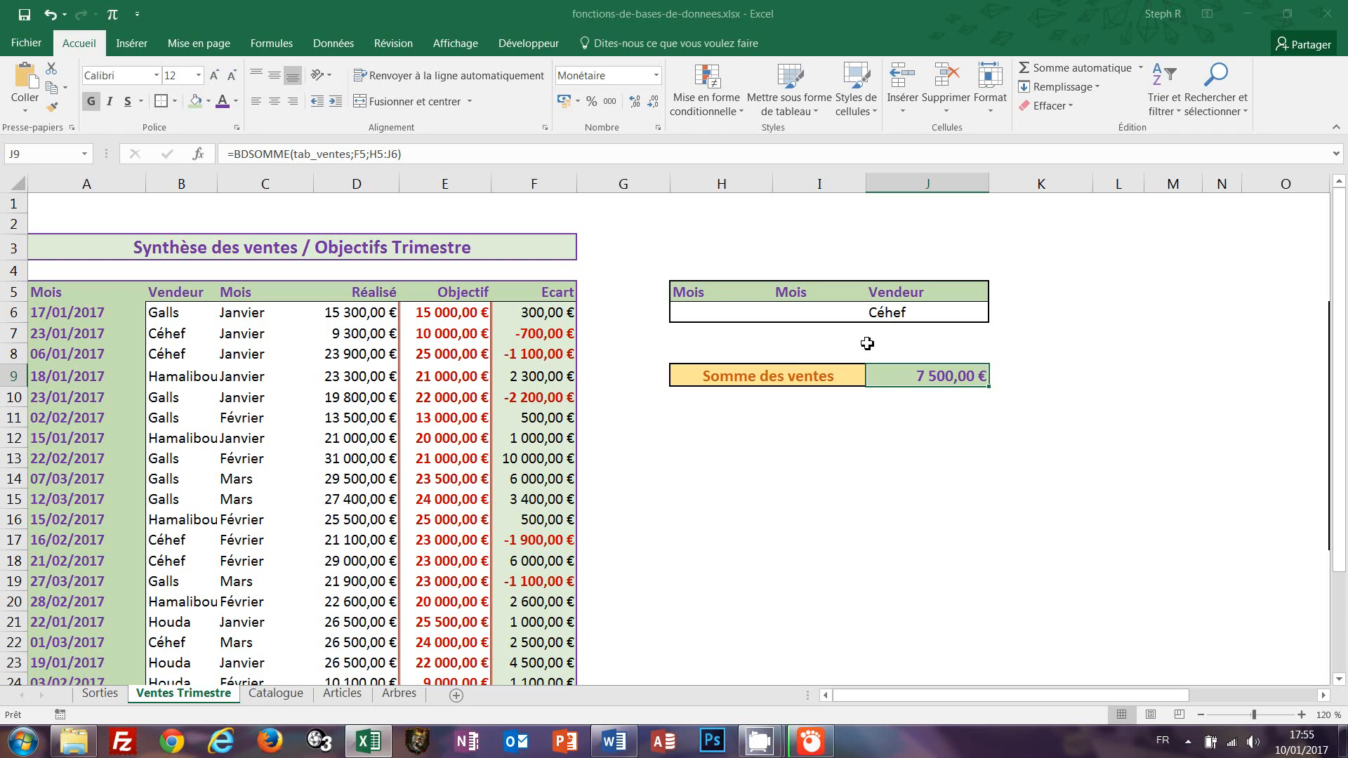
{"action": "left_click", "coordinate": [947, 480]}
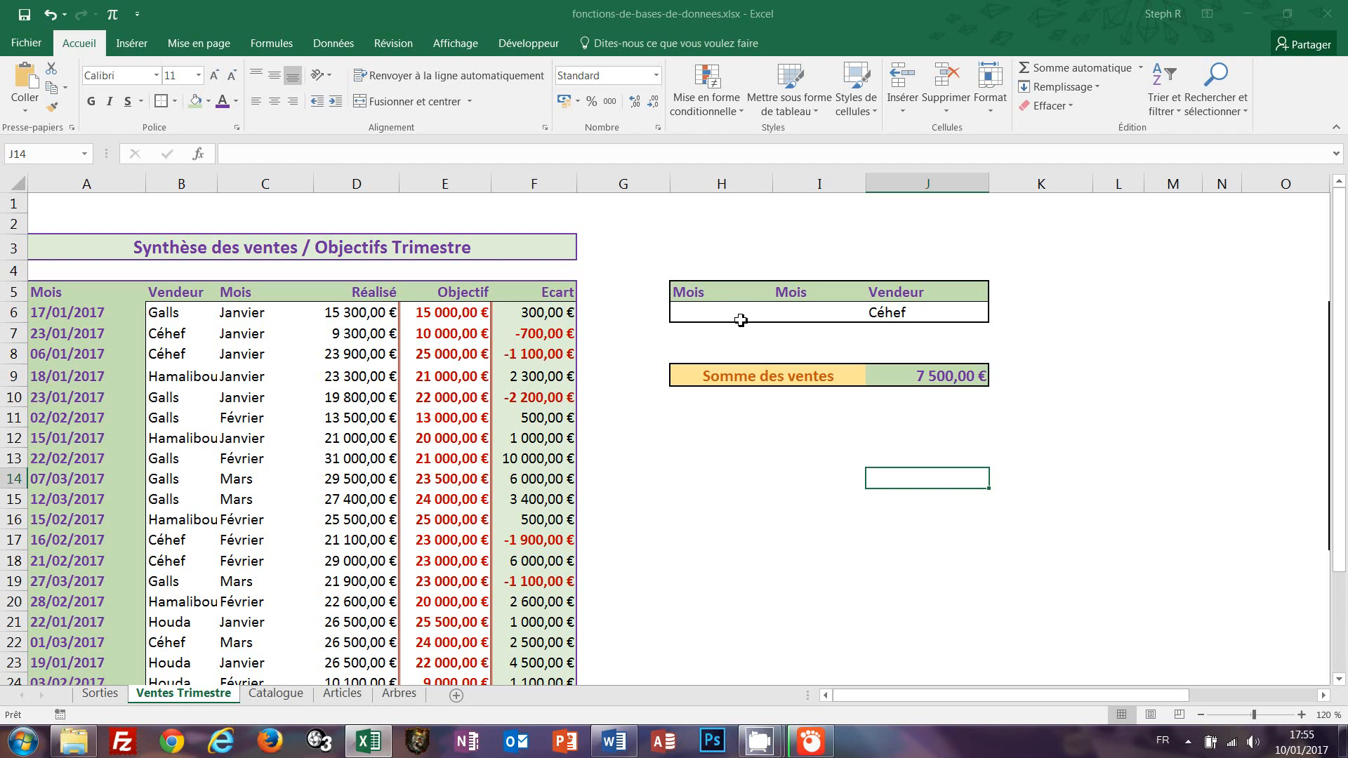
Enter >=15/01/2017 as the start date criterion under the first Mois header in H6.
{"action": "left_click", "coordinate": [693, 313]}
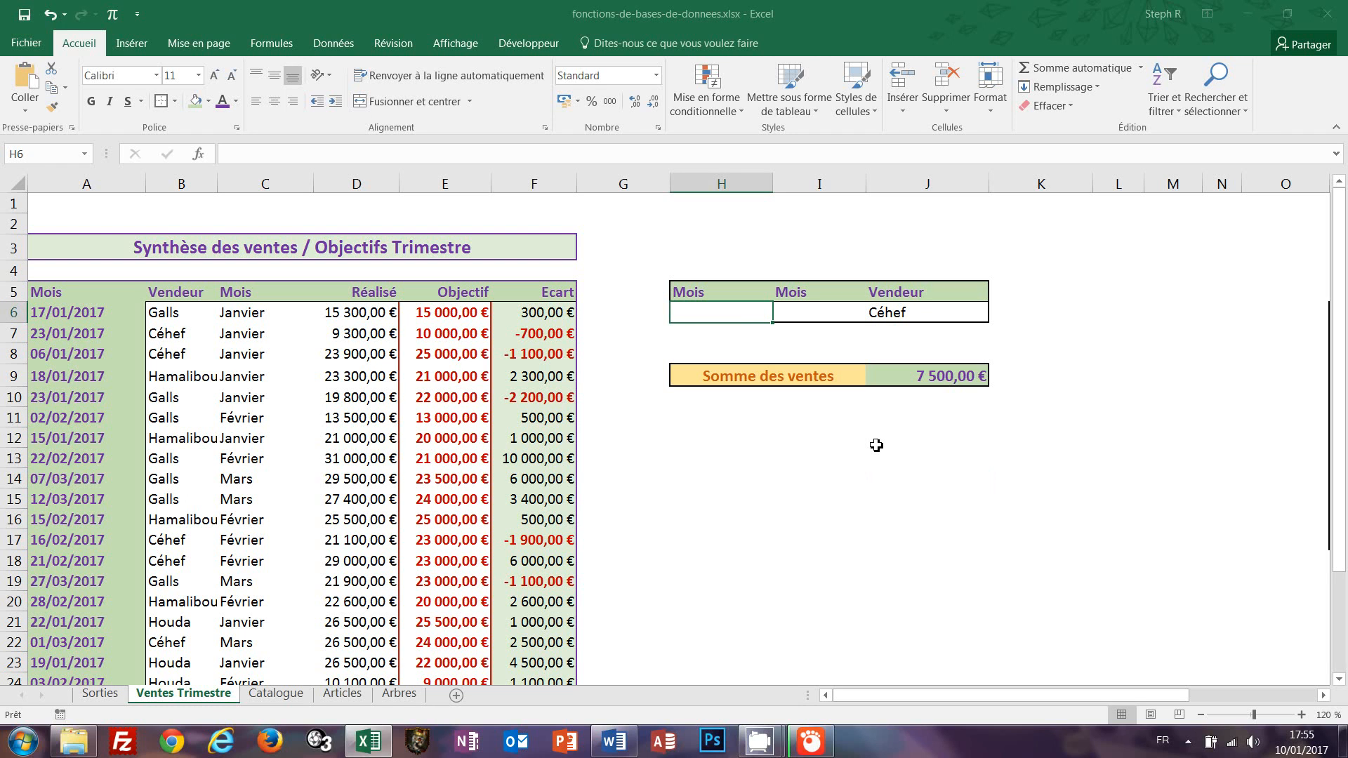
{"action": "left_click", "coordinate": [803, 316]}
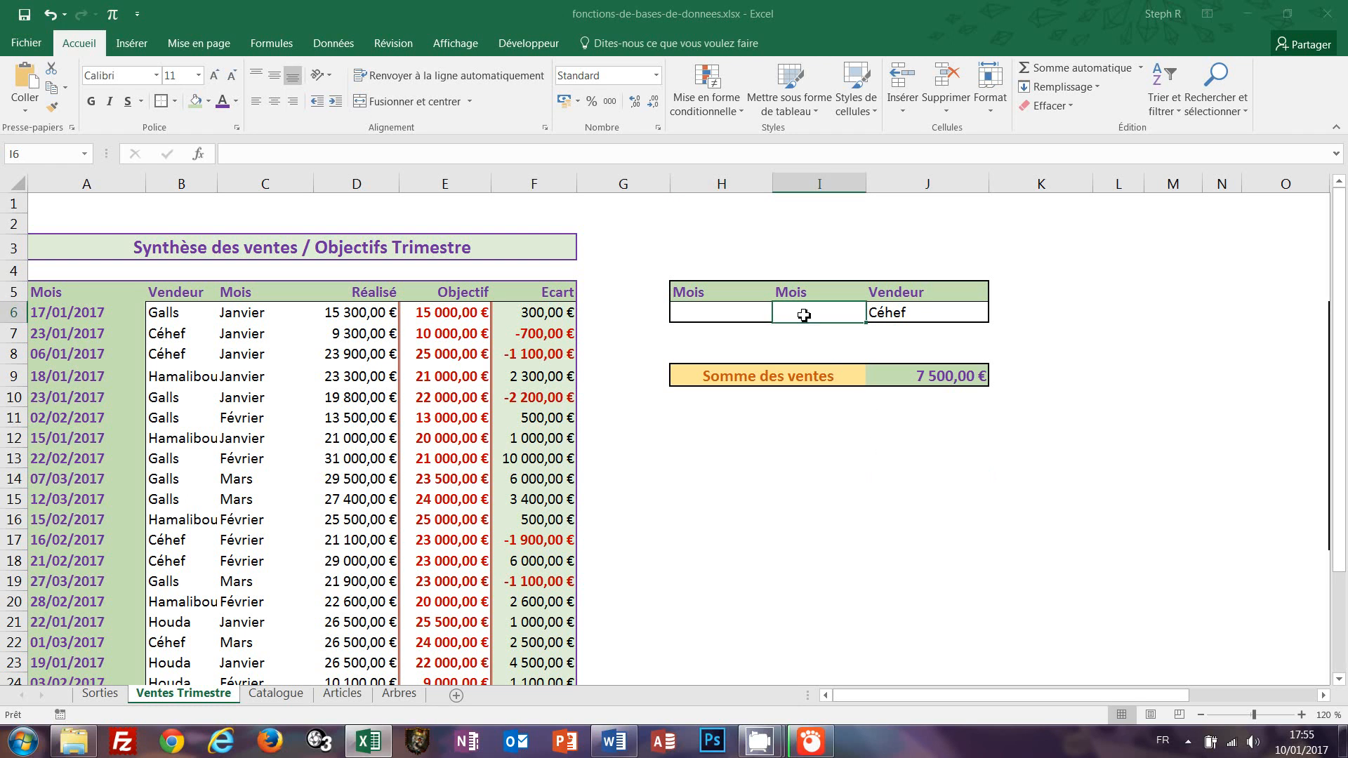
{"action": "left_click", "coordinate": [723, 313]}
{"action": "left_click", "coordinate": [815, 314]}
{"action": "left_click", "coordinate": [701, 313]}
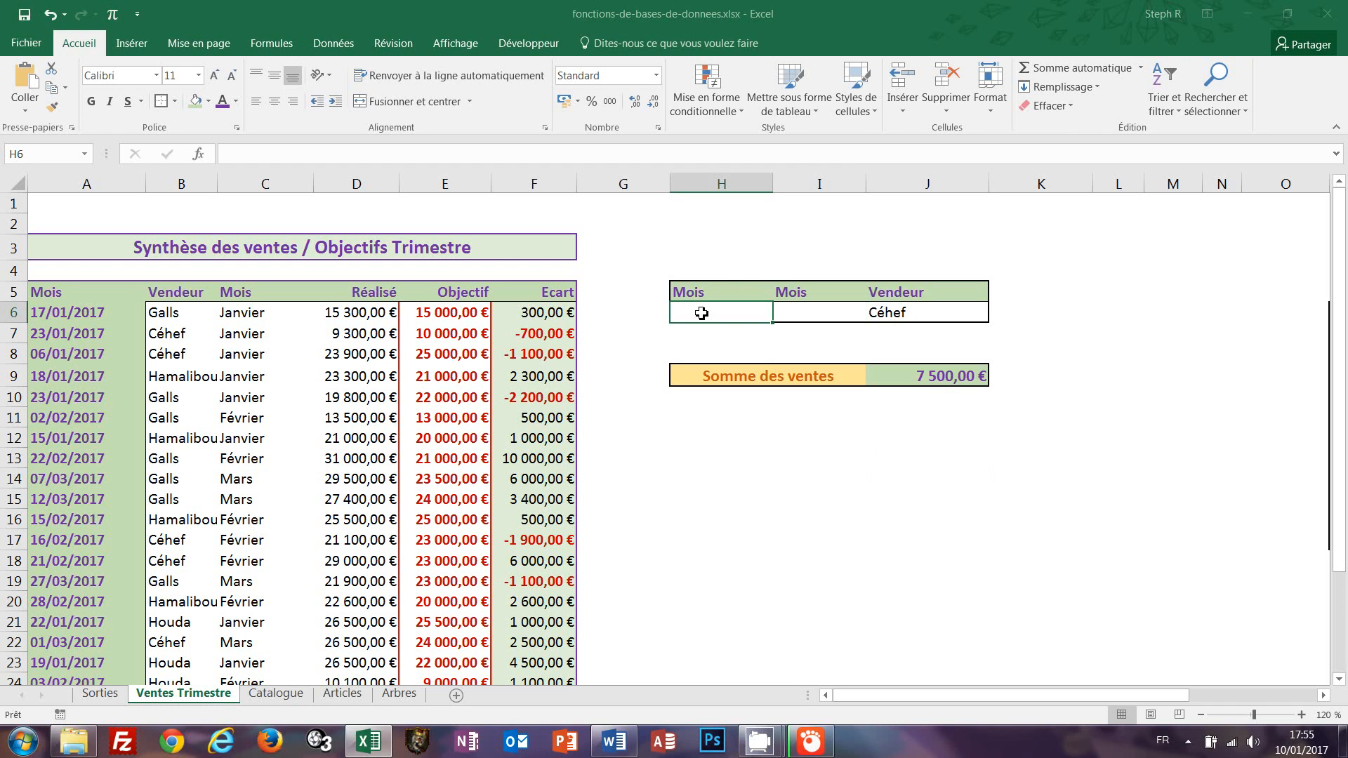
{"action": "type", "text": ">="}
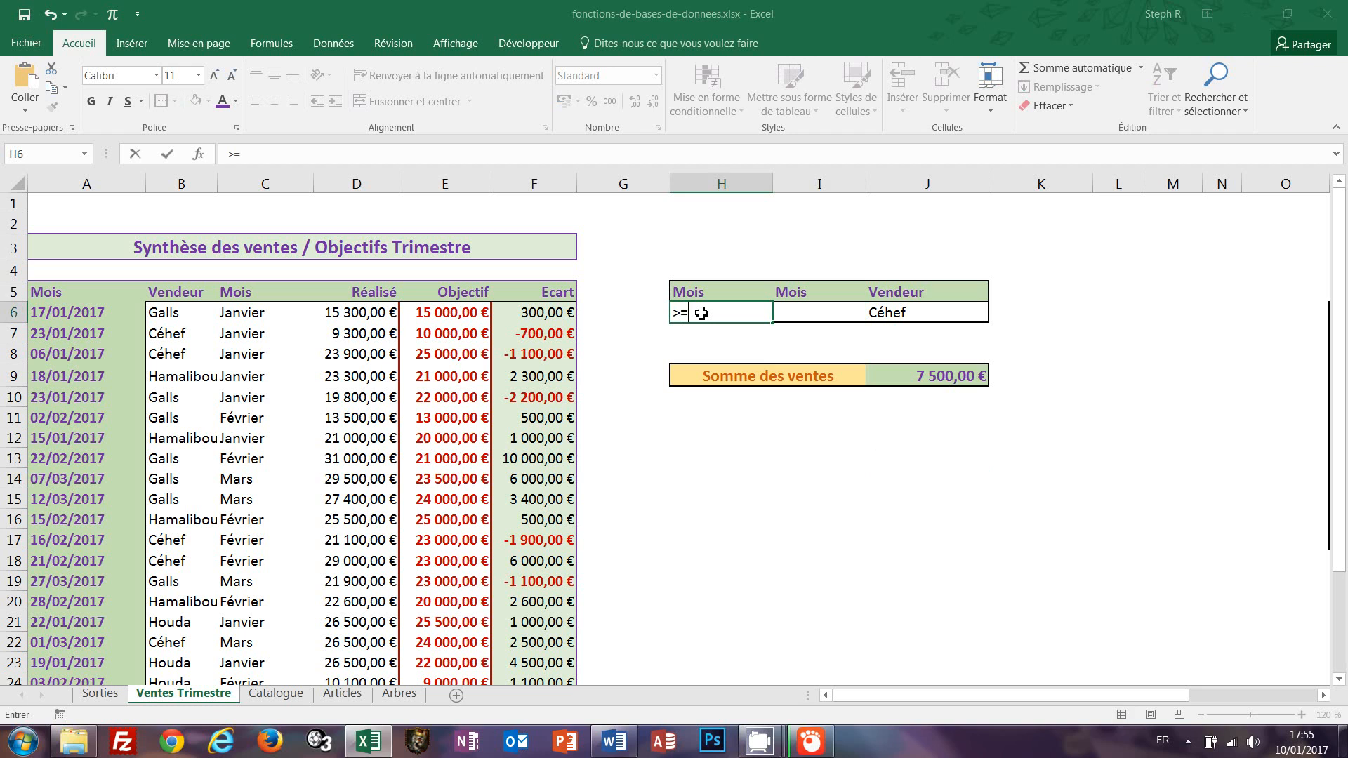
{"action": "type", "text": "15/01/2017"}
{"action": "key", "text": "Return"}
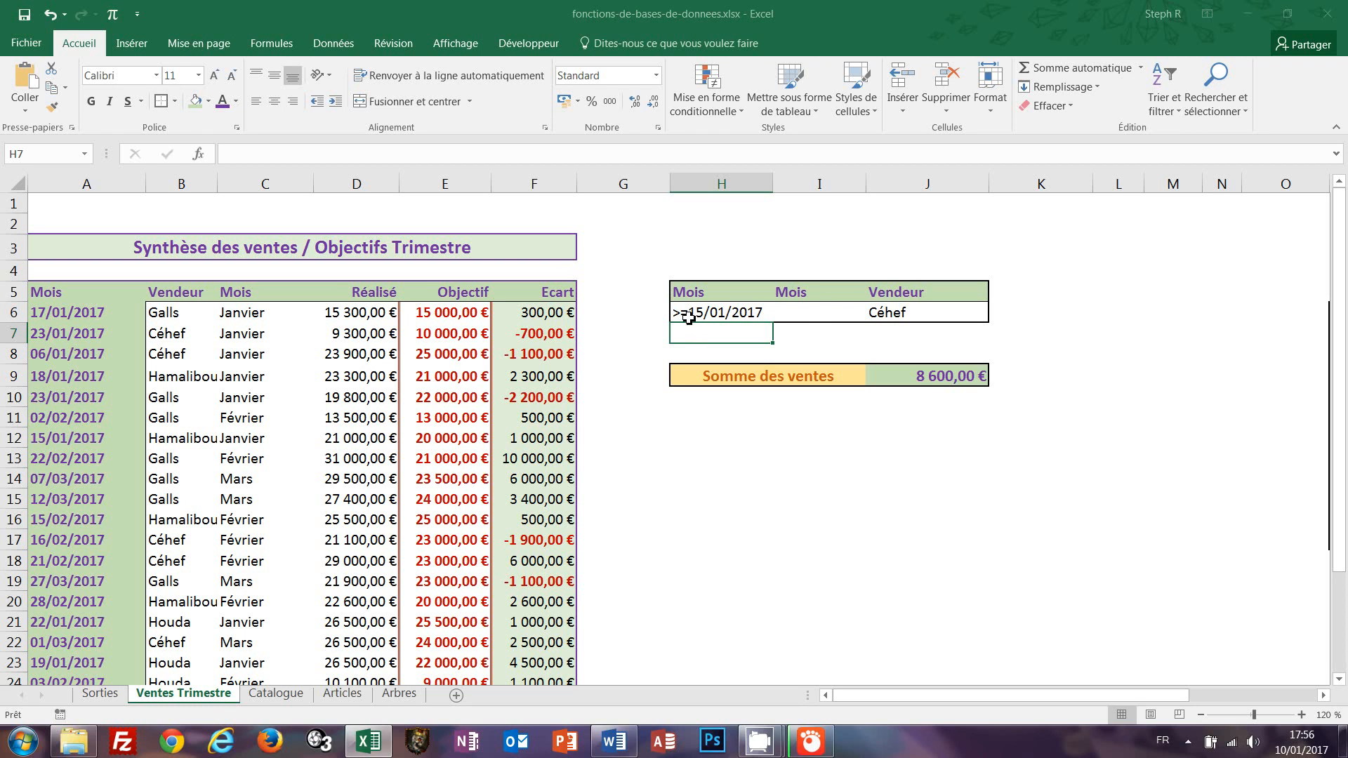
Enter <=15/02/2017 as the end date criterion under the second Mois header in I6 and check the BDSOMME formula in J9.
{"action": "left_click", "coordinate": [806, 311]}
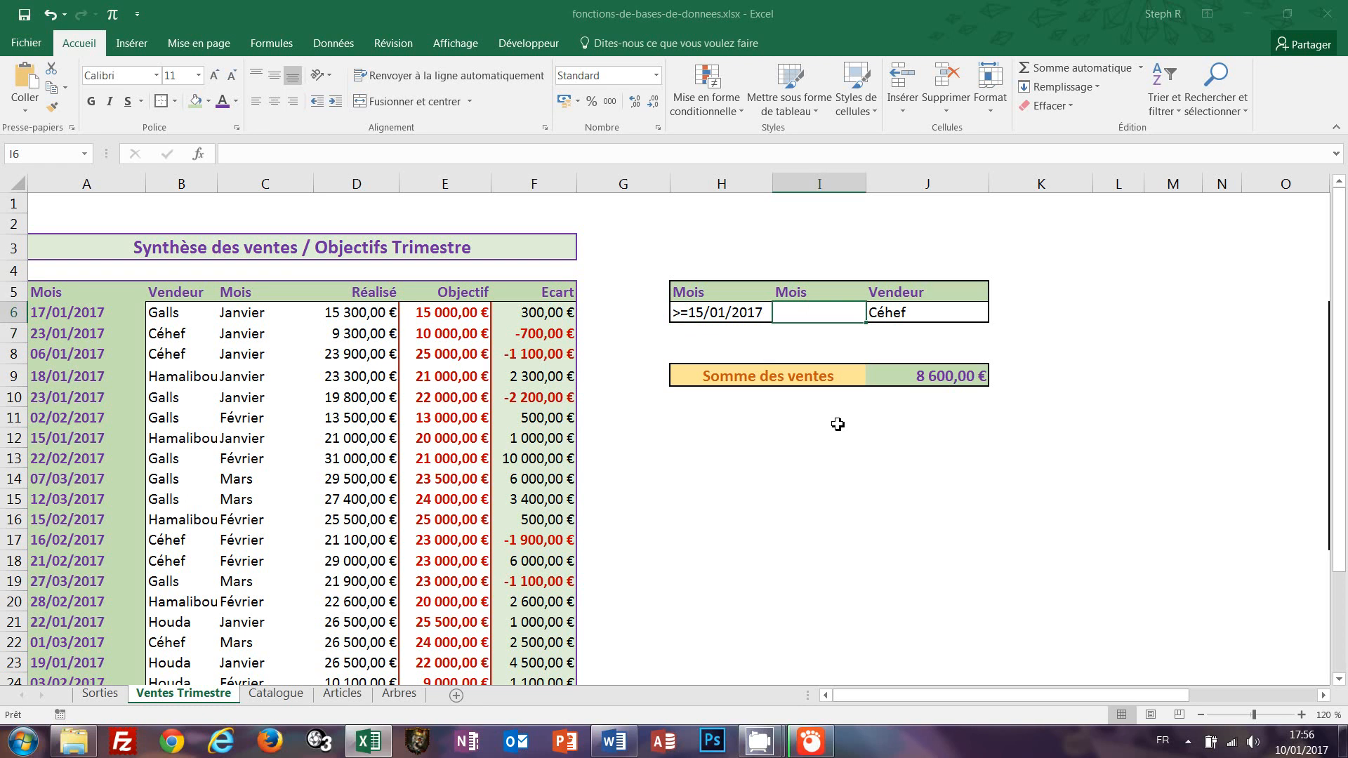
{"action": "type", "text": "<="}
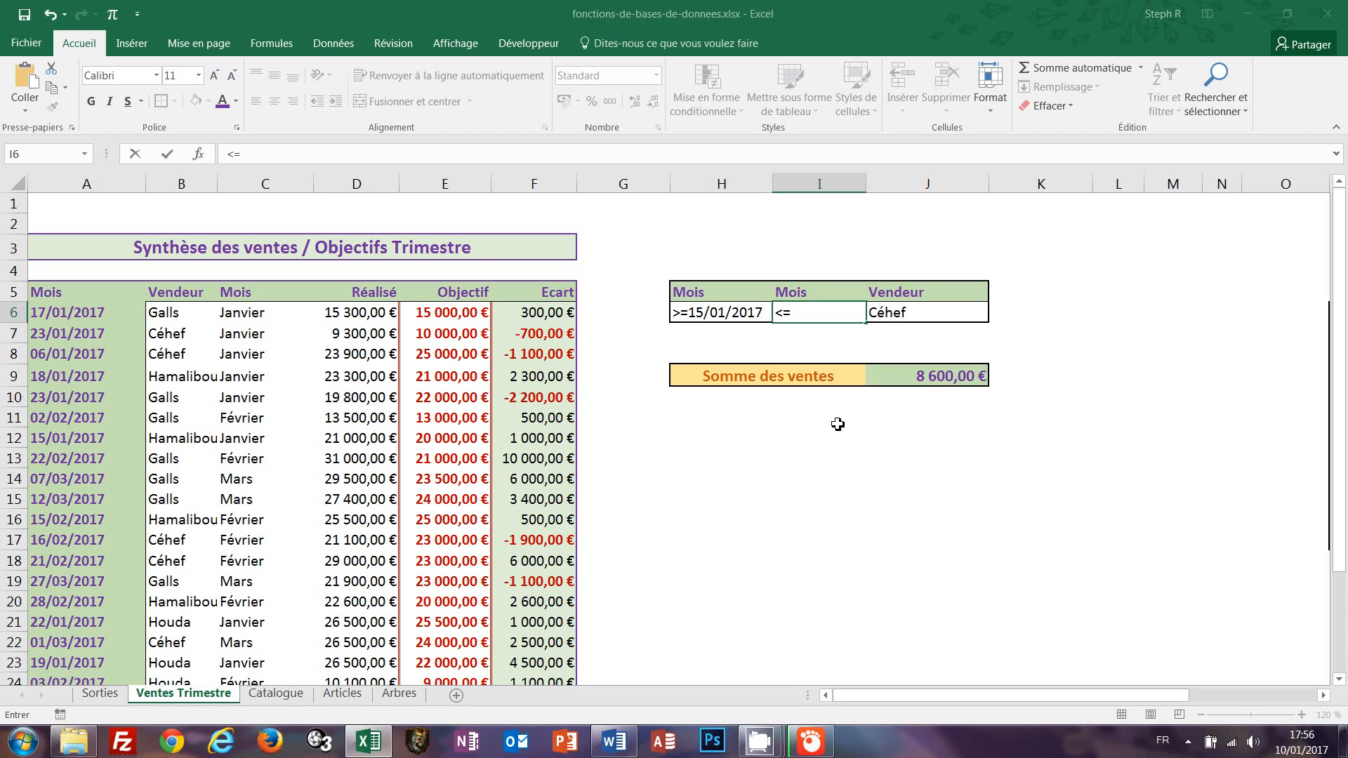
{"action": "type", "text": "15/02/2017"}
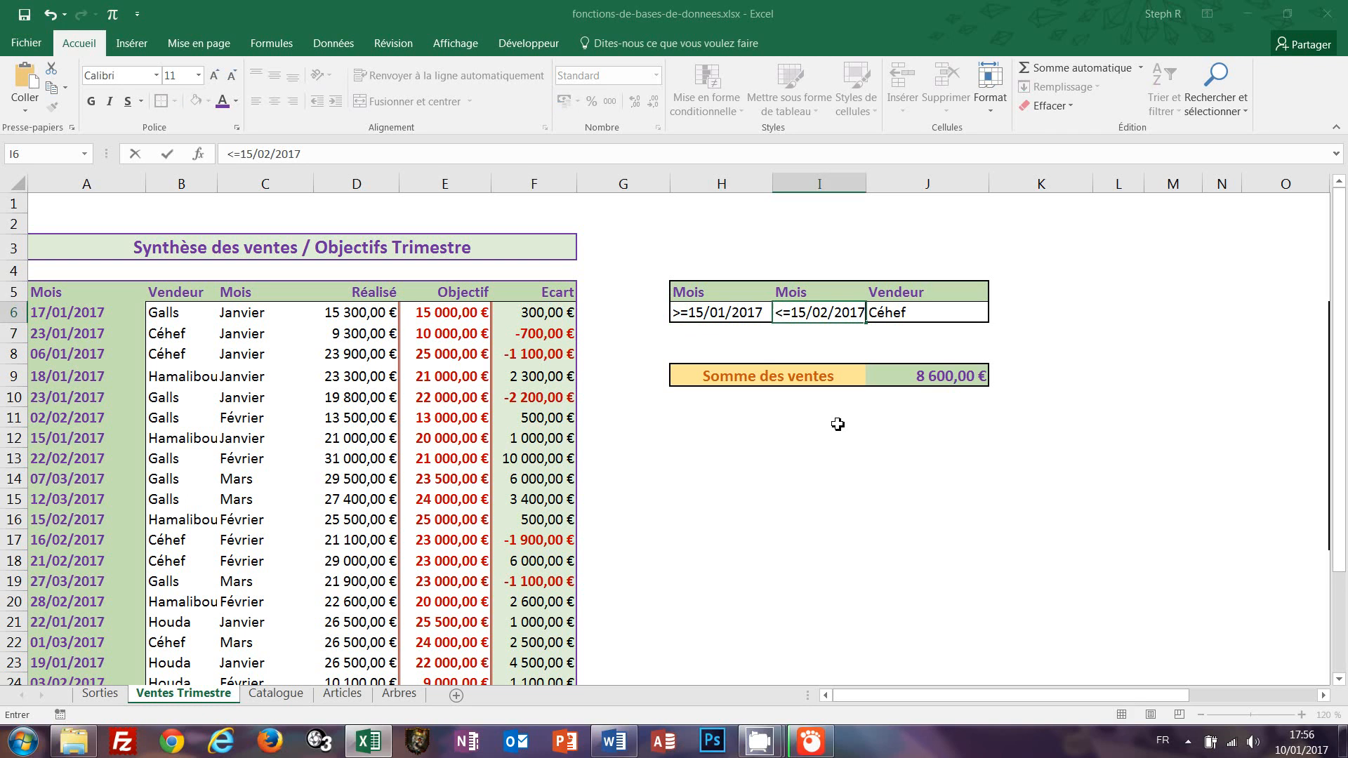
{"action": "key", "text": "Return"}
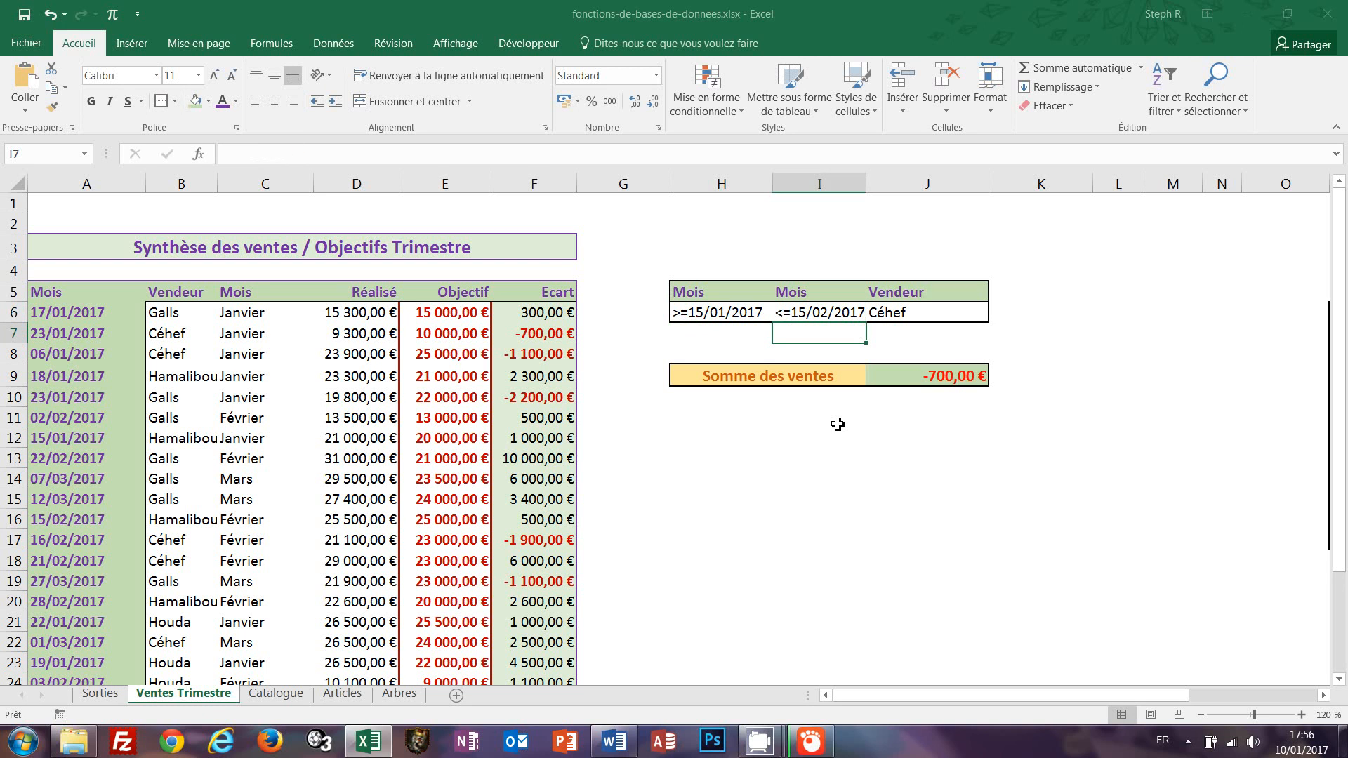
{"action": "left_click", "coordinate": [951, 379]}
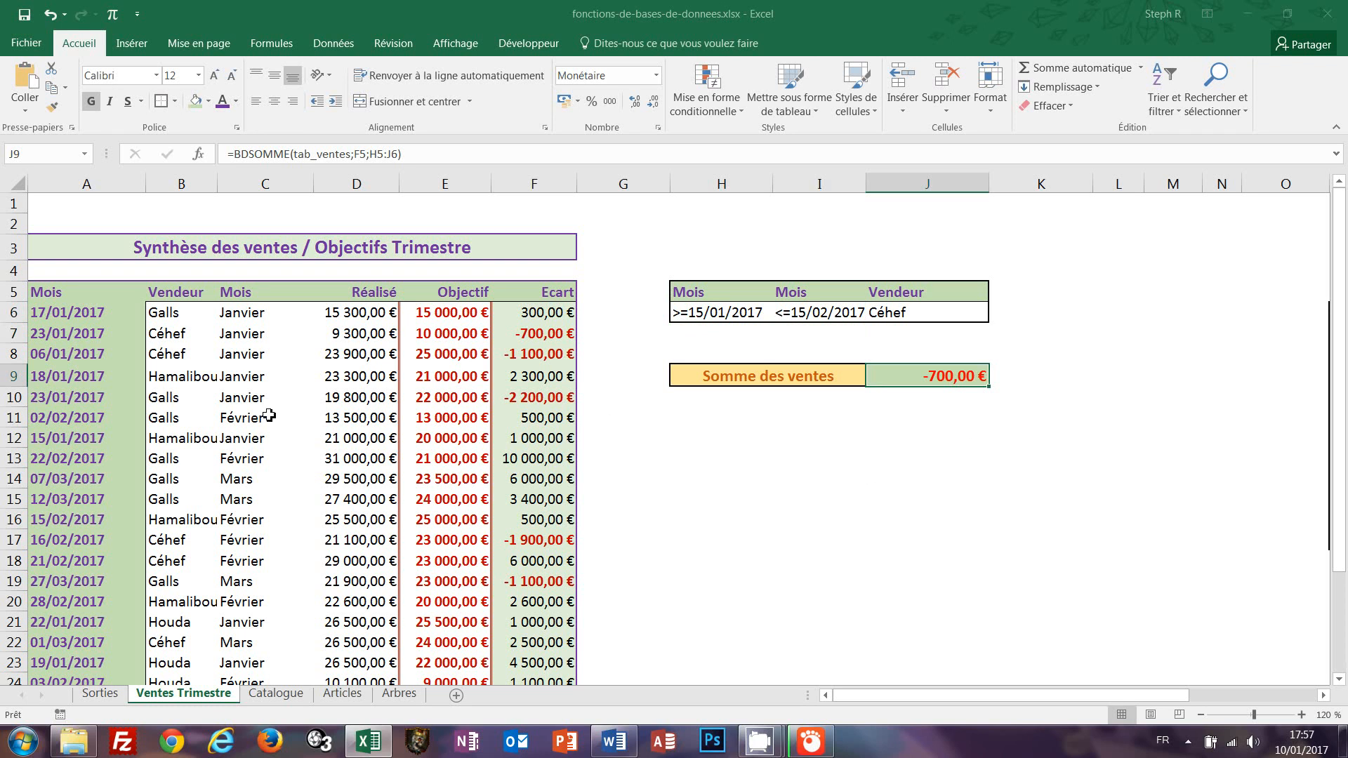
Enable filtering on the sales table and filter the Vendeur column to only the seller named in criterion cell J6.
{"action": "left_click", "coordinate": [244, 415]}
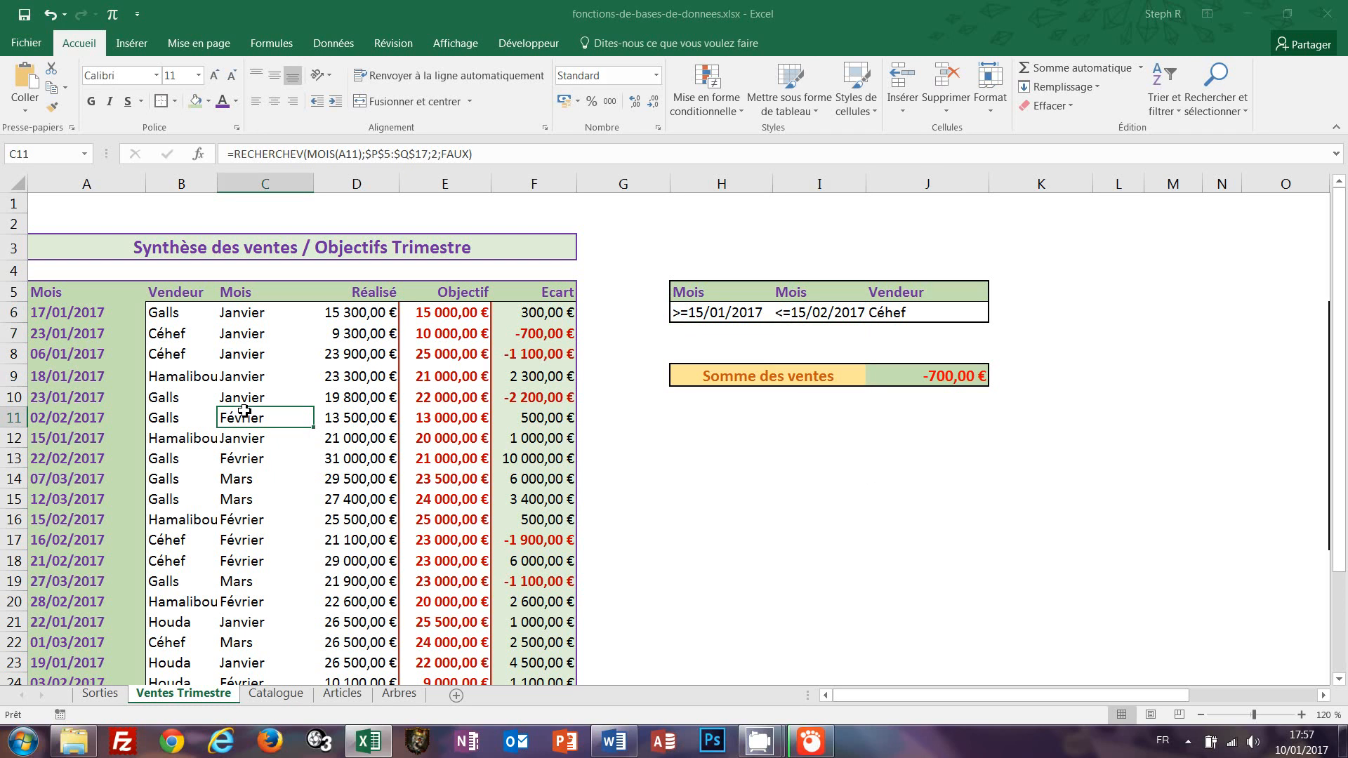
{"action": "left_click", "coordinate": [1177, 113]}
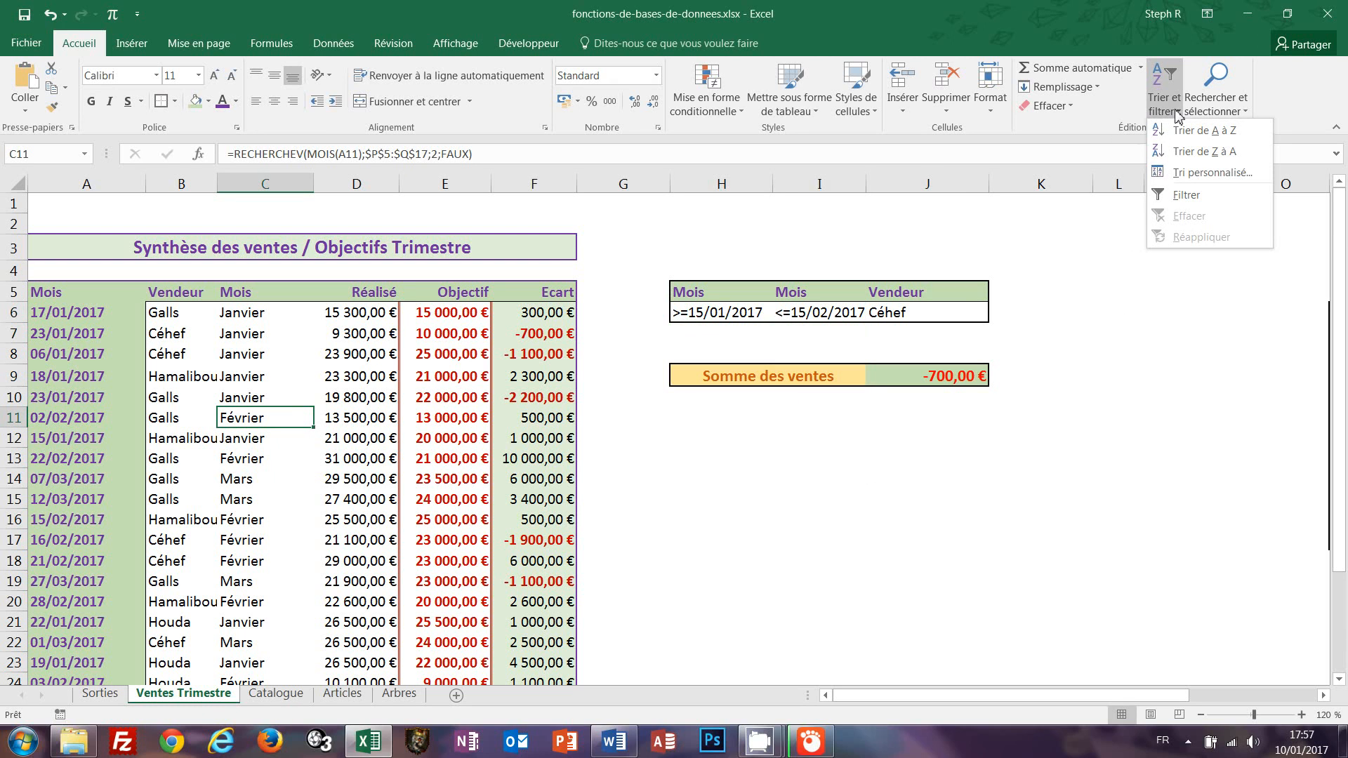
{"action": "left_click", "coordinate": [1186, 200]}
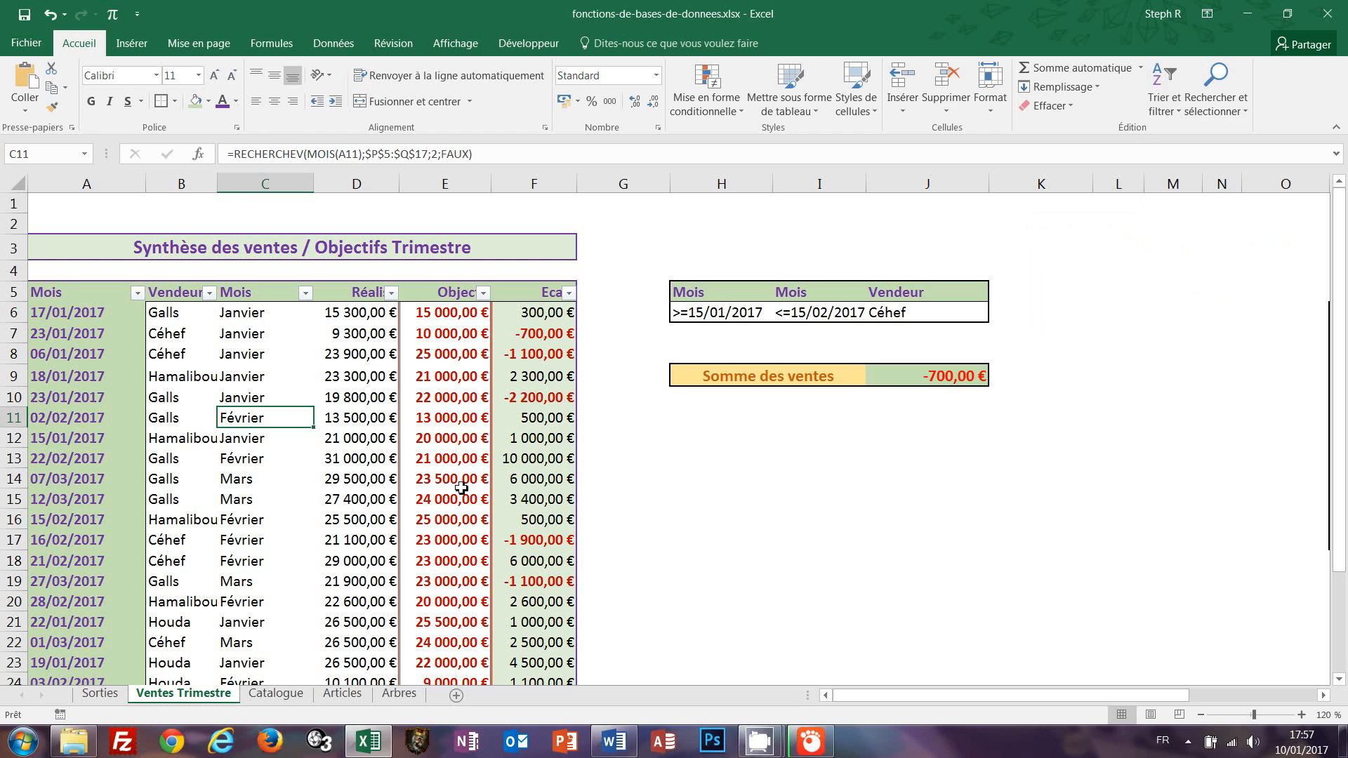
{"action": "left_click", "coordinate": [210, 294]}
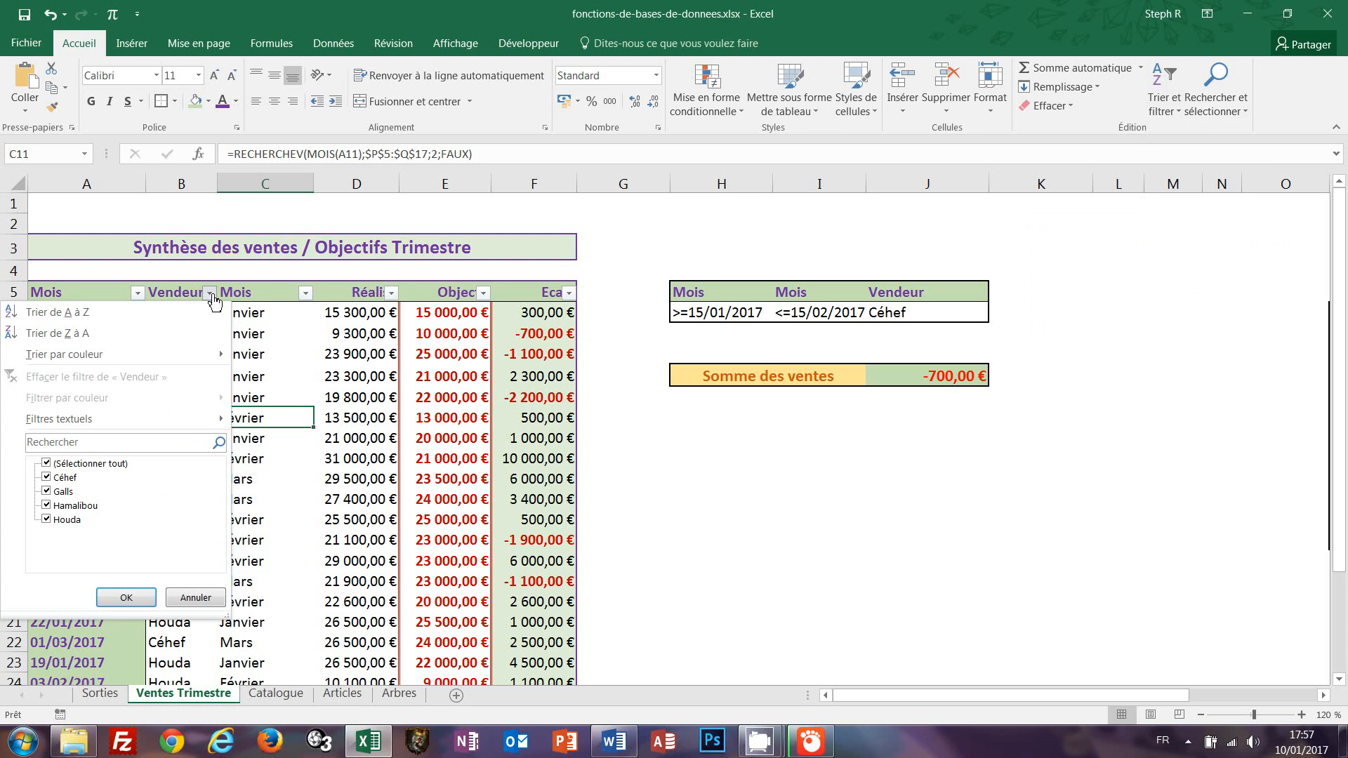
{"action": "left_click", "coordinate": [47, 463]}
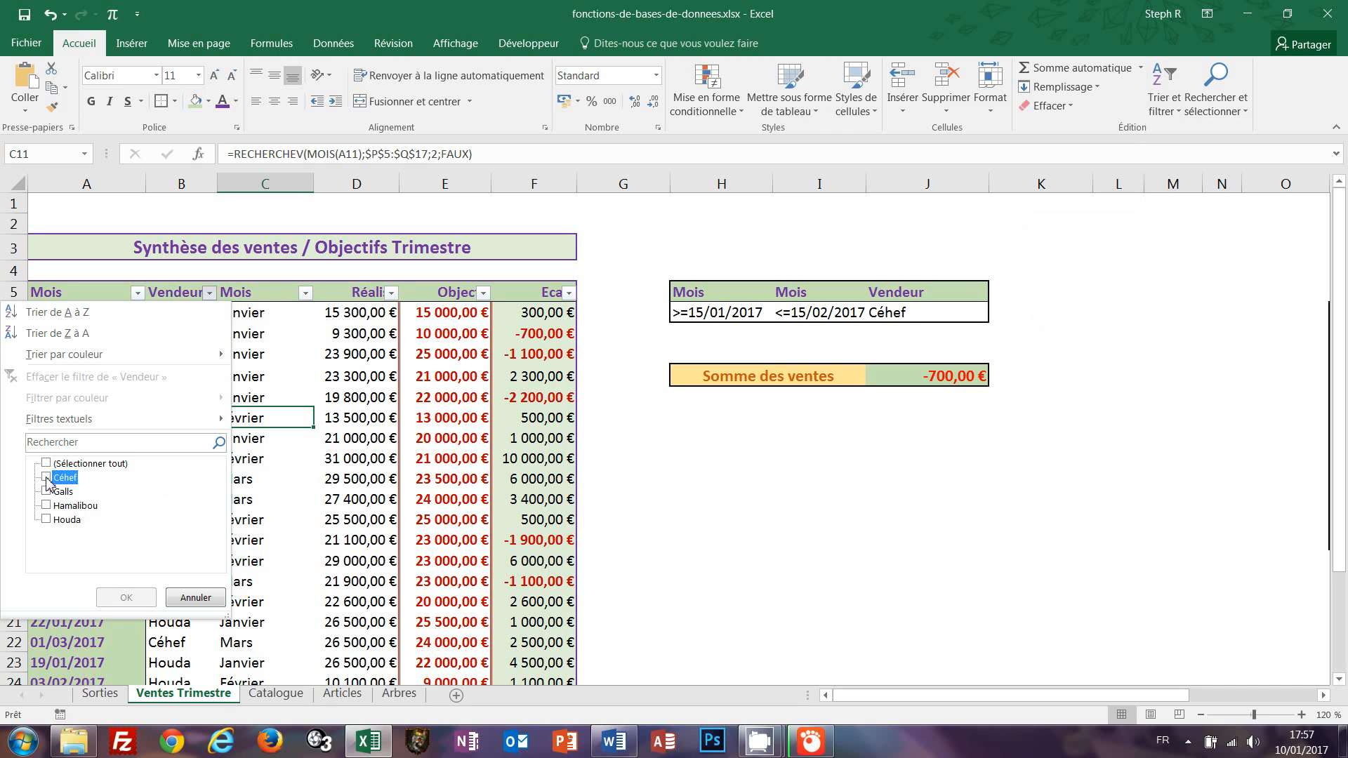
{"action": "left_click", "coordinate": [47, 479]}
{"action": "left_click", "coordinate": [120, 597]}
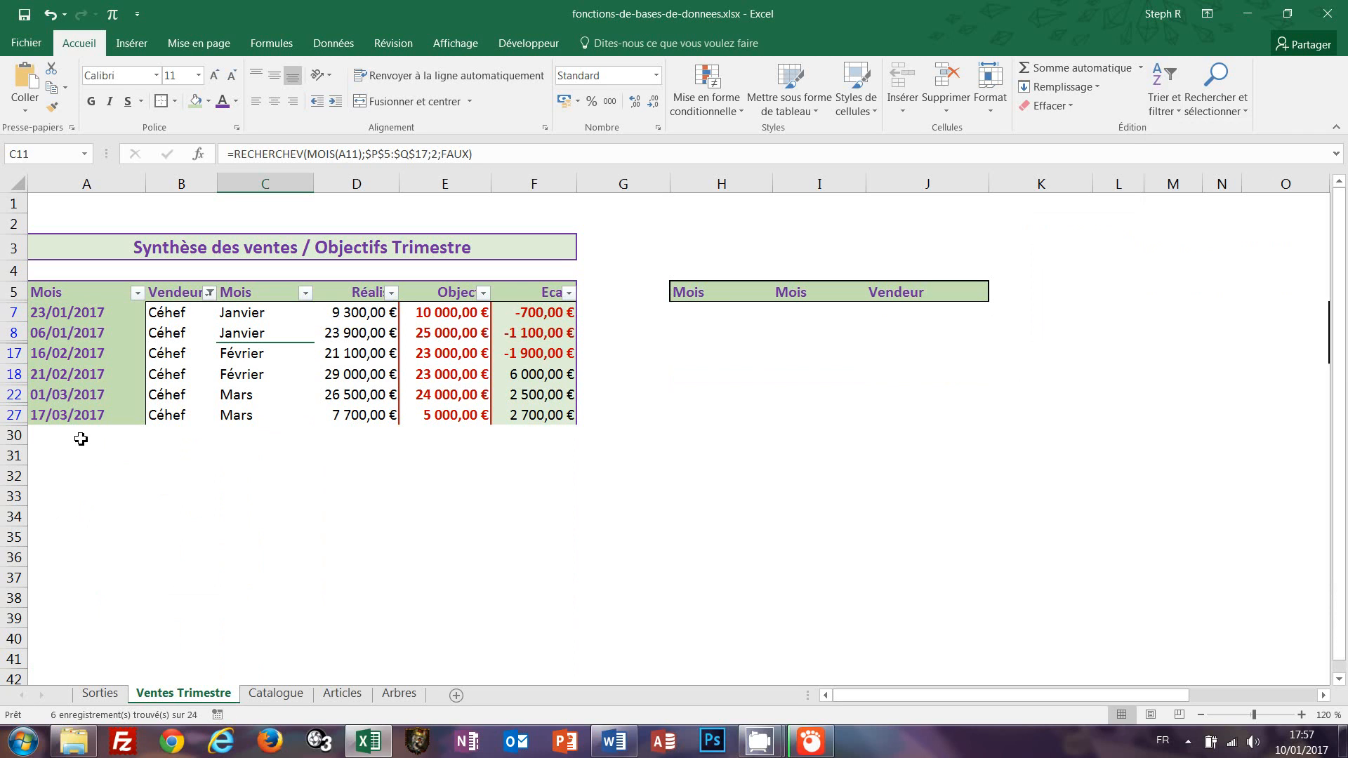
Start a custom date filter on the Mois column in A with the condition postérieur ou égal au 15/01/2017.
{"action": "left_click", "coordinate": [138, 293]}
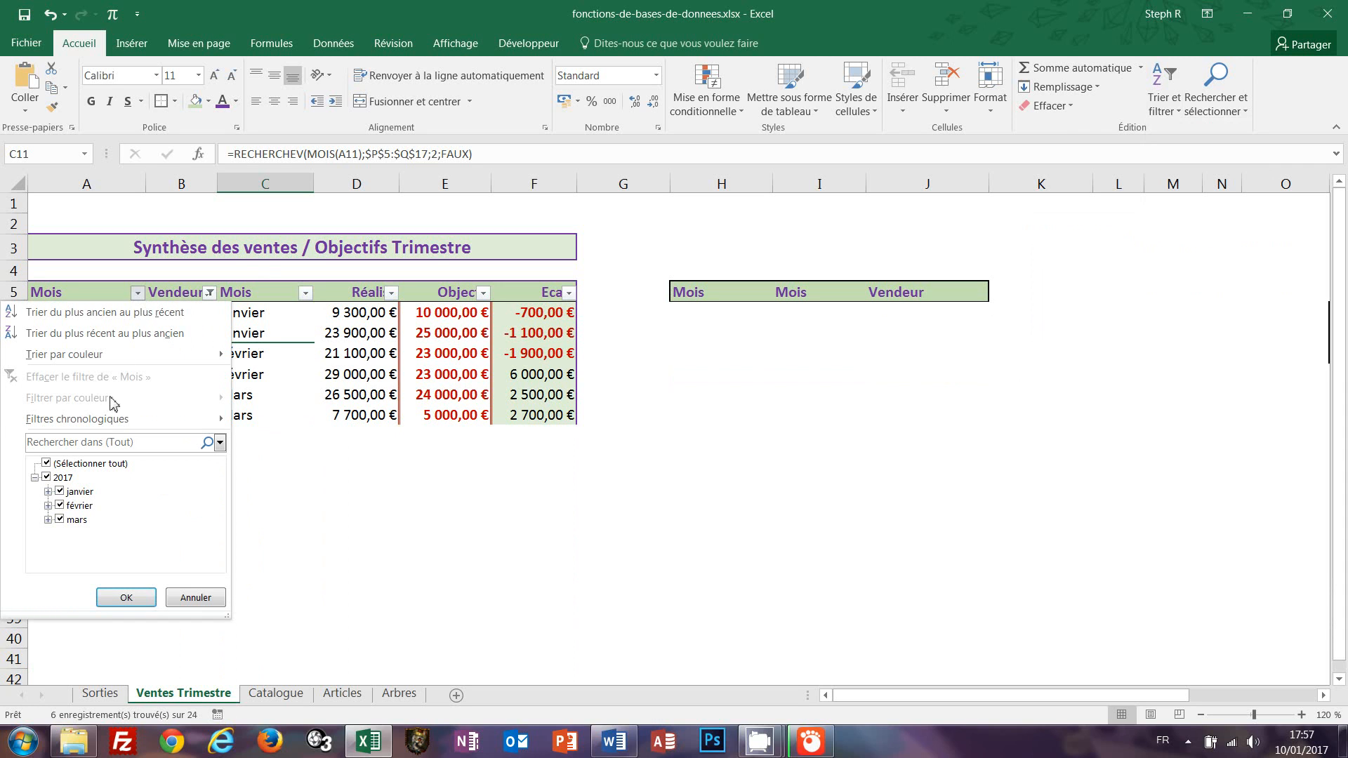
{"action": "mouse_move", "coordinate": [112, 425]}
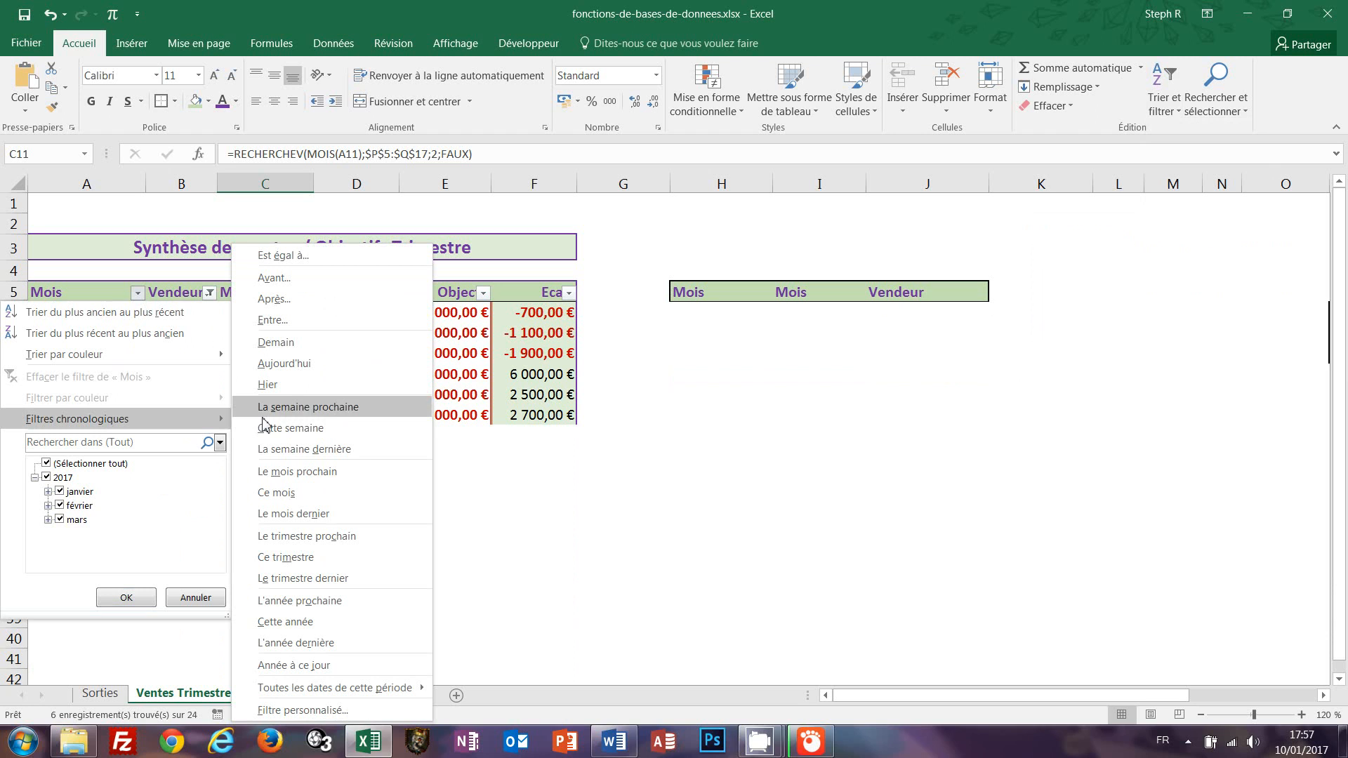
{"action": "left_click", "coordinate": [303, 710]}
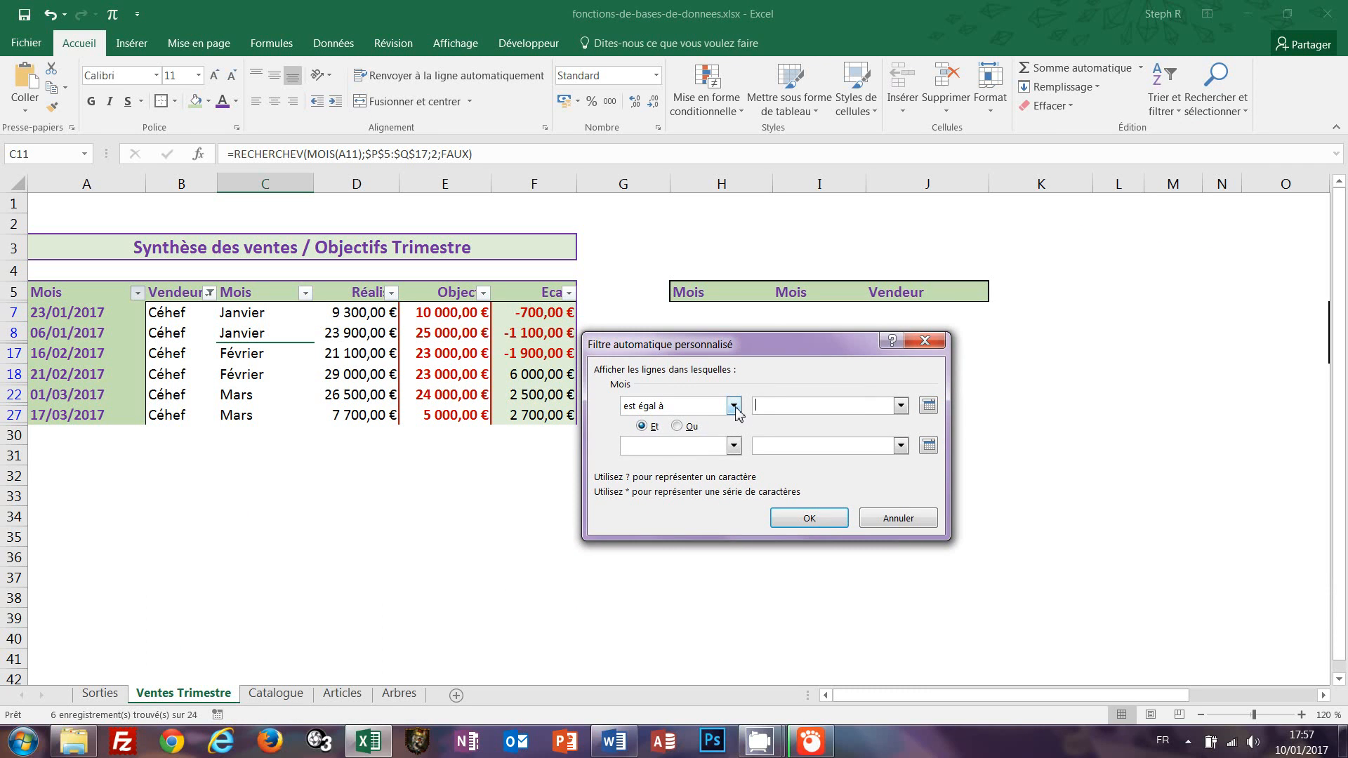
{"action": "left_click", "coordinate": [734, 406]}
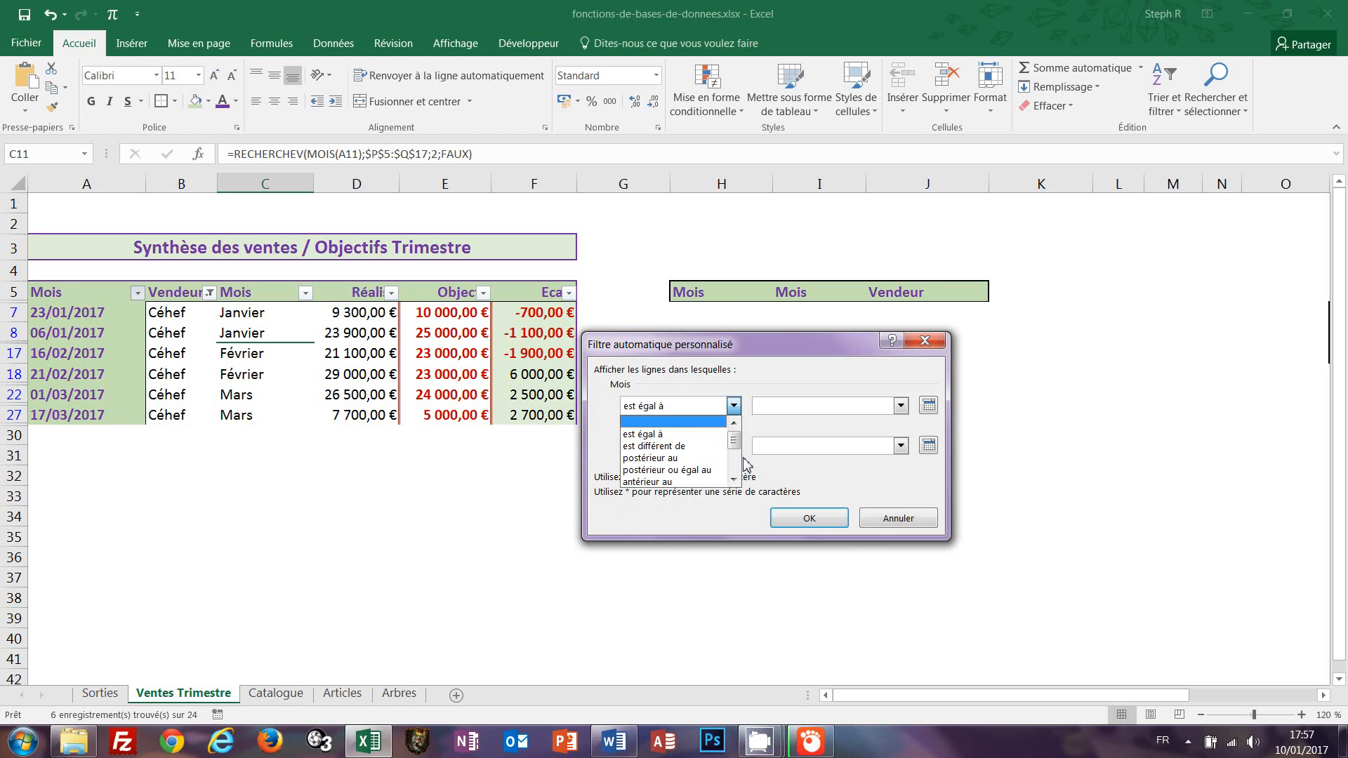
{"action": "left_click", "coordinate": [710, 470]}
{"action": "left_click", "coordinate": [772, 406]}
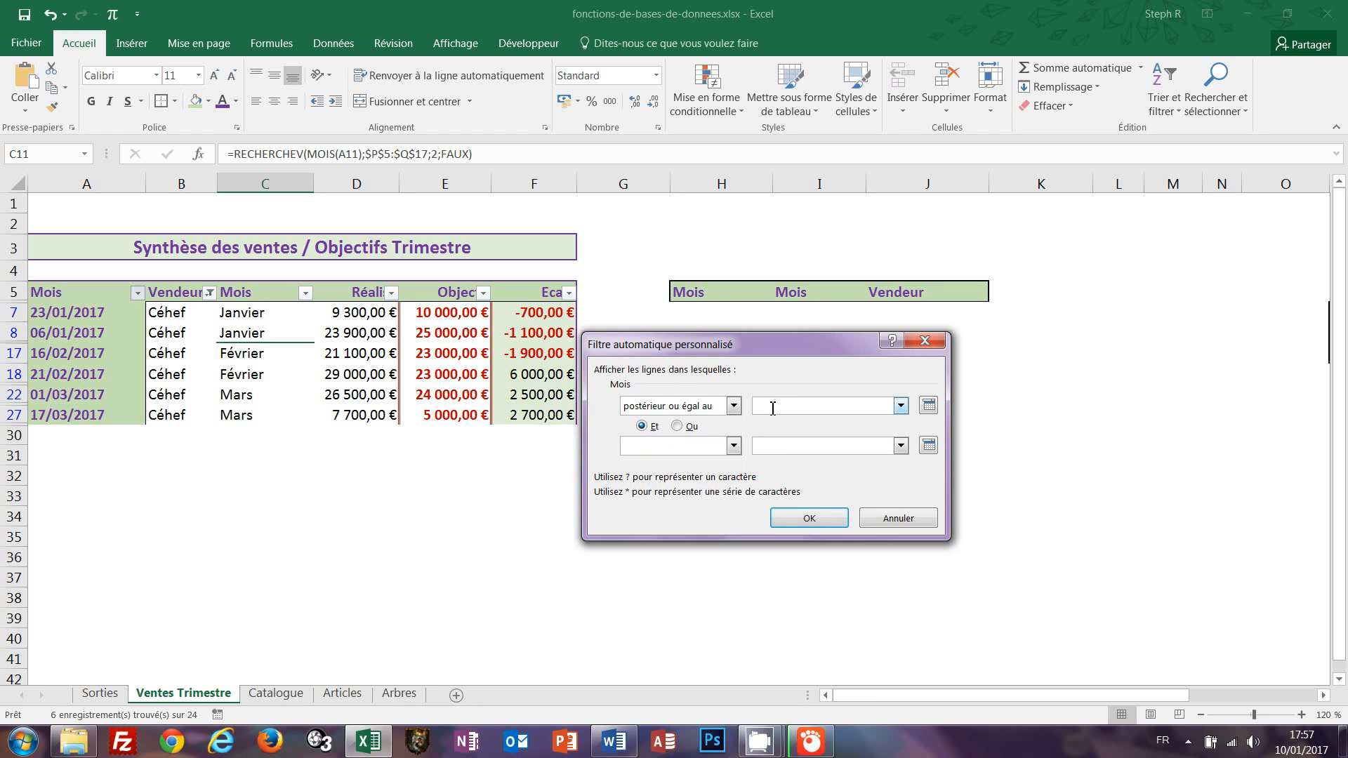
{"action": "type", "text": "15/01/2017"}
Add the second condition antérieur ou égal au 15/02/2017 to the custom Mois filter and apply it.
{"action": "left_click", "coordinate": [734, 448]}
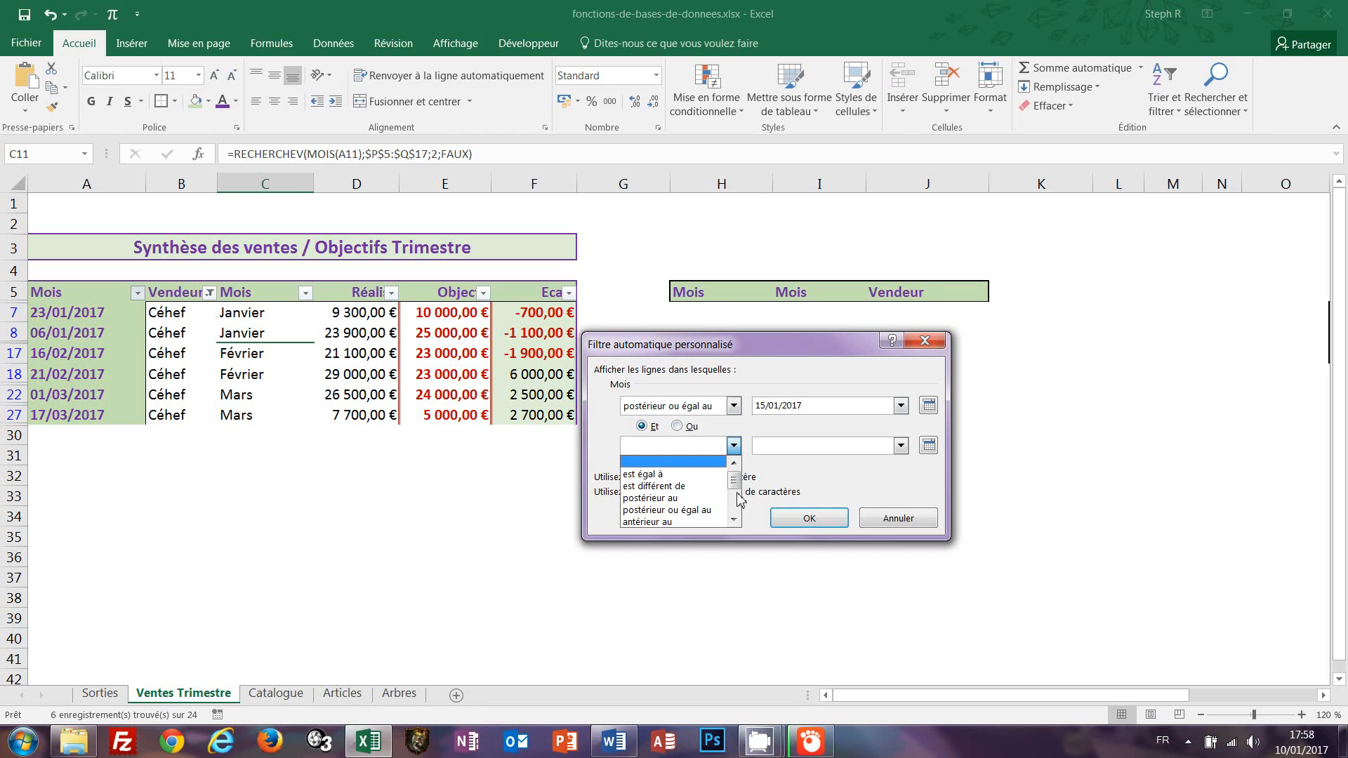
{"action": "left_click", "coordinate": [734, 520]}
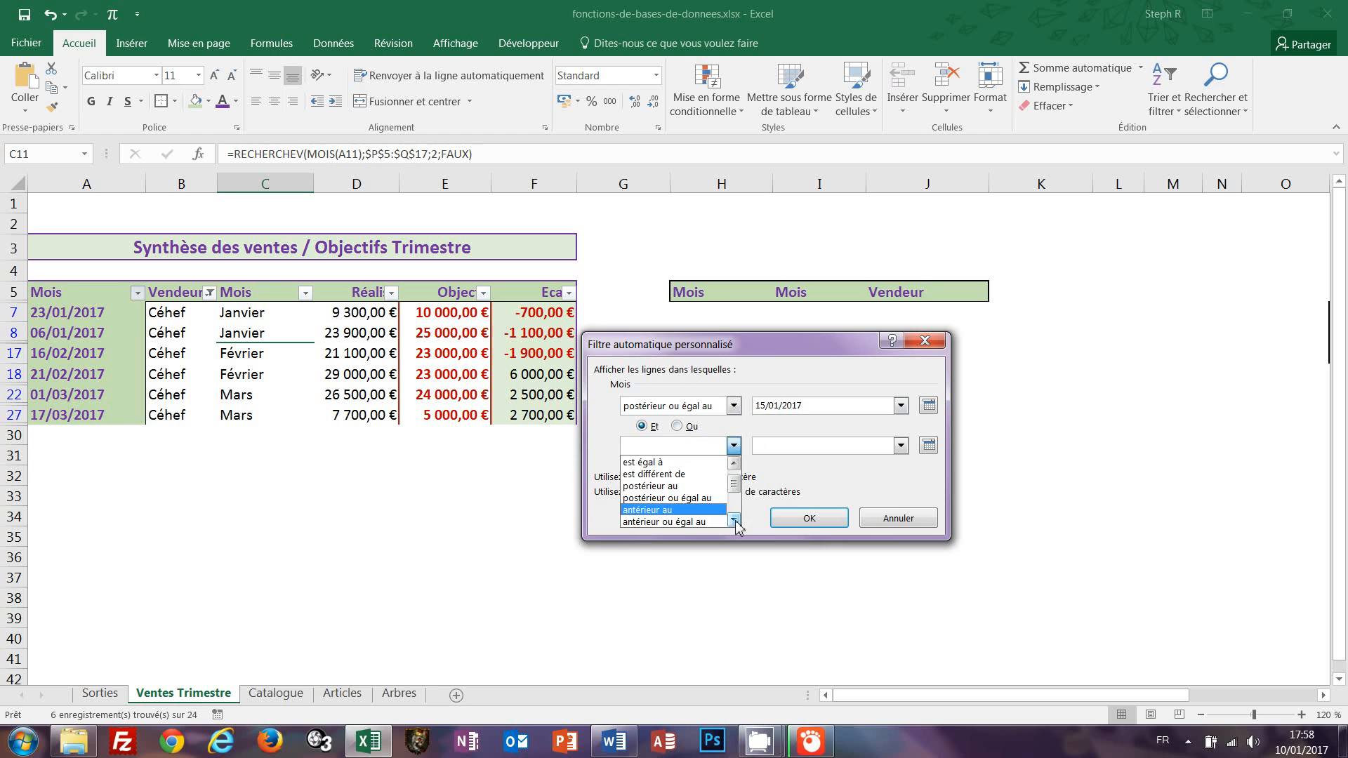
{"action": "left_click", "coordinate": [735, 520]}
{"action": "left_click", "coordinate": [667, 522]}
{"action": "left_click", "coordinate": [778, 450]}
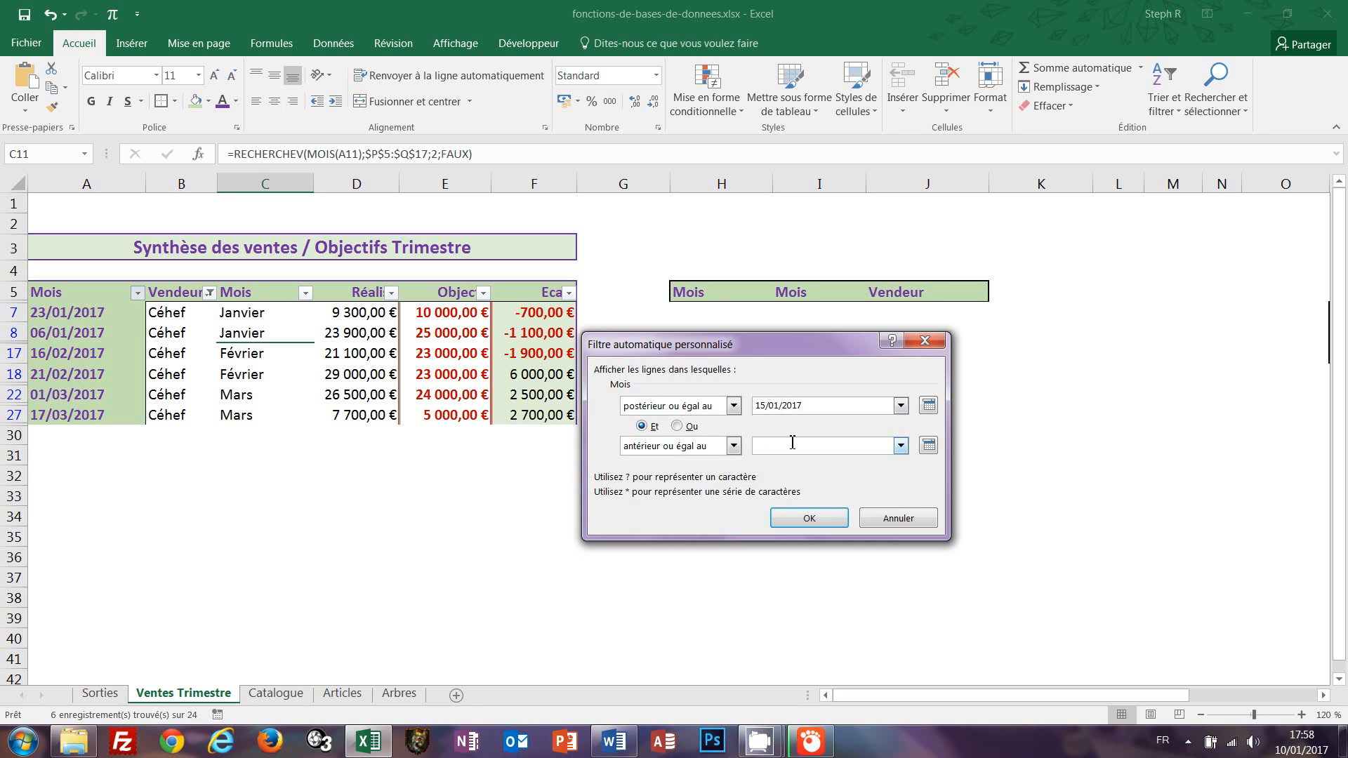
{"action": "type", "text": "15/02/2017"}
{"action": "left_click", "coordinate": [815, 521]}
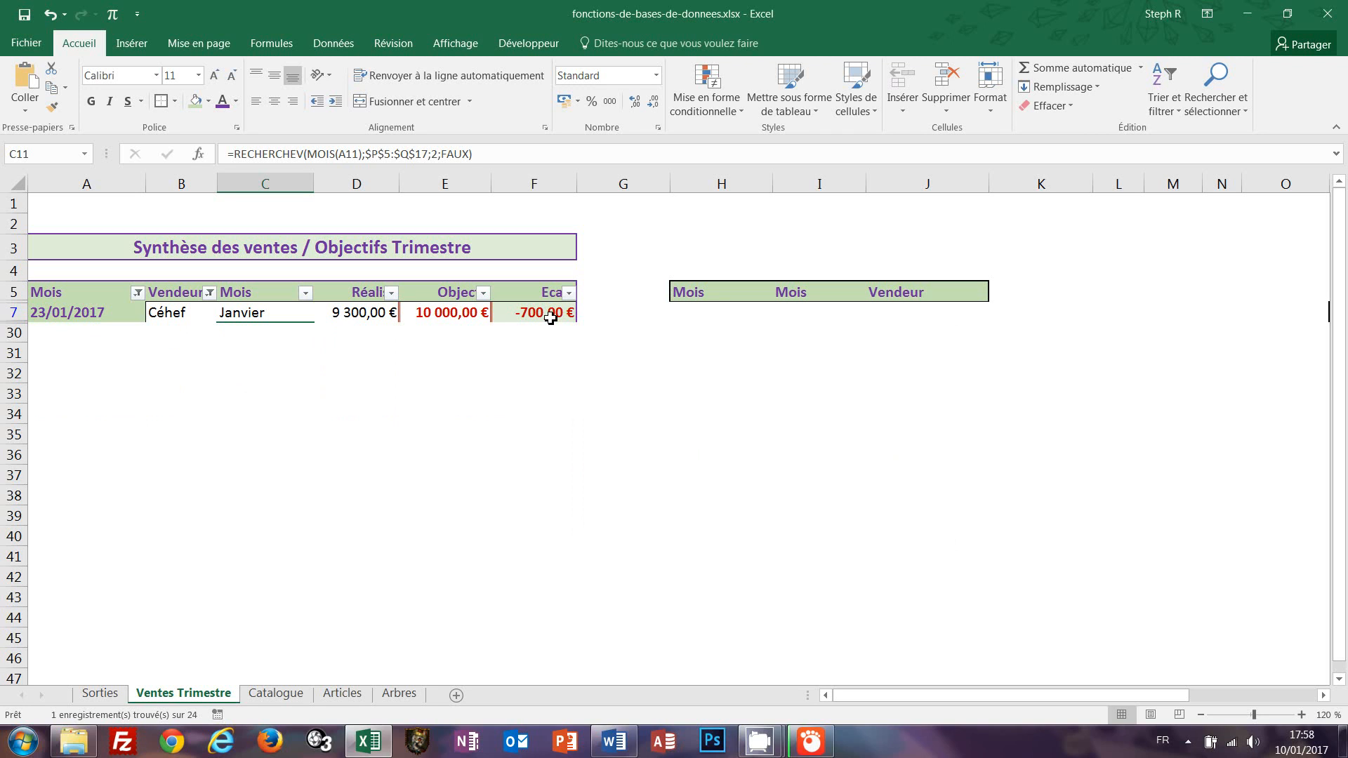
Clear all filters from the sales table while keeping filtering enabled, and check the BDSOMME formula in J9.
{"action": "left_click", "coordinate": [288, 316]}
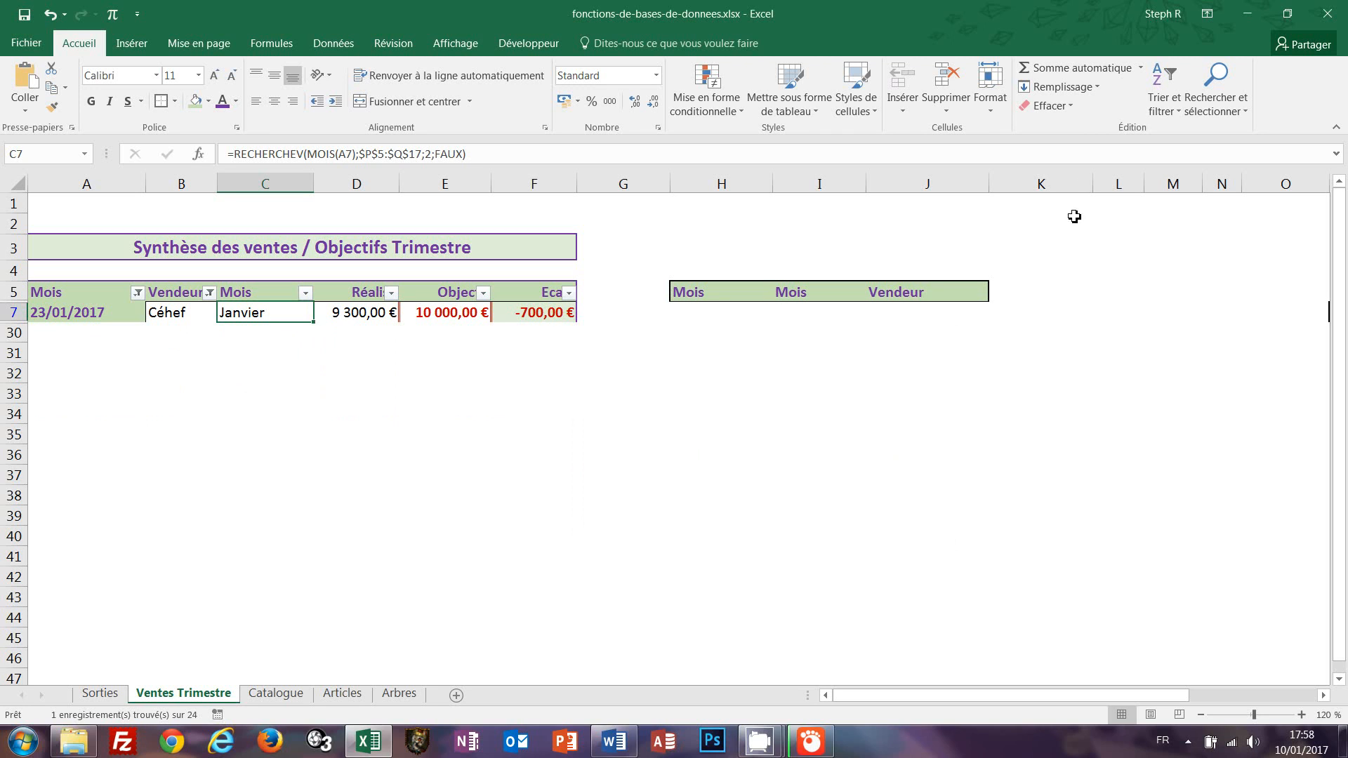
{"action": "left_click", "coordinate": [1180, 110]}
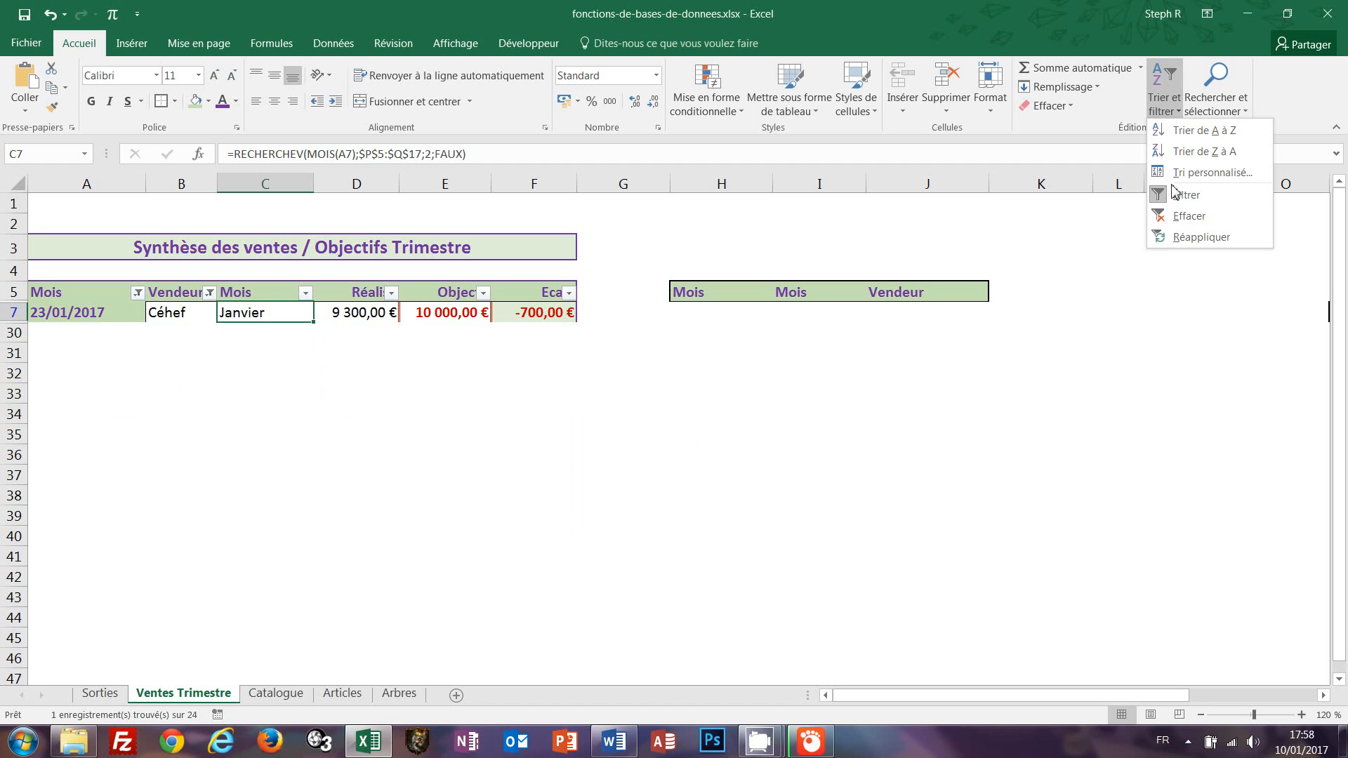
{"action": "left_click", "coordinate": [1182, 219]}
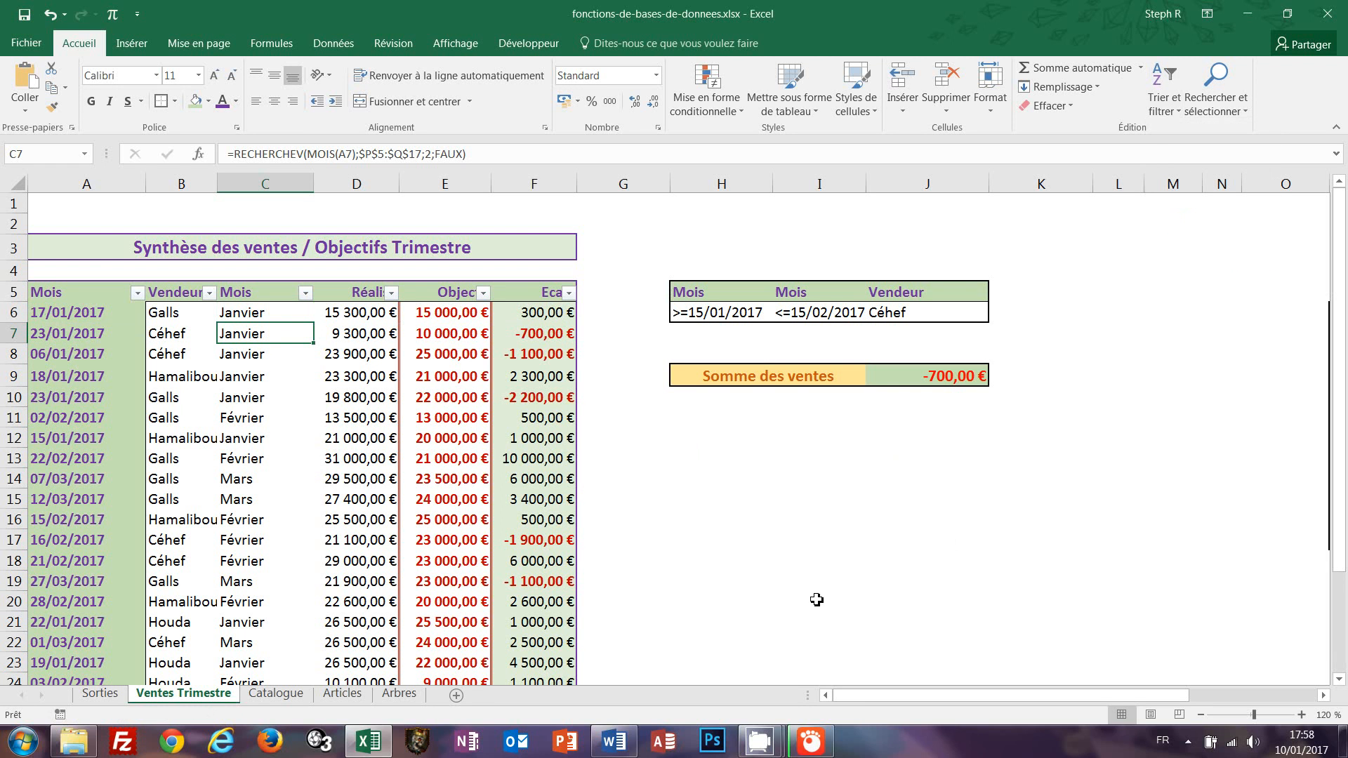
{"action": "left_click", "coordinate": [954, 383]}
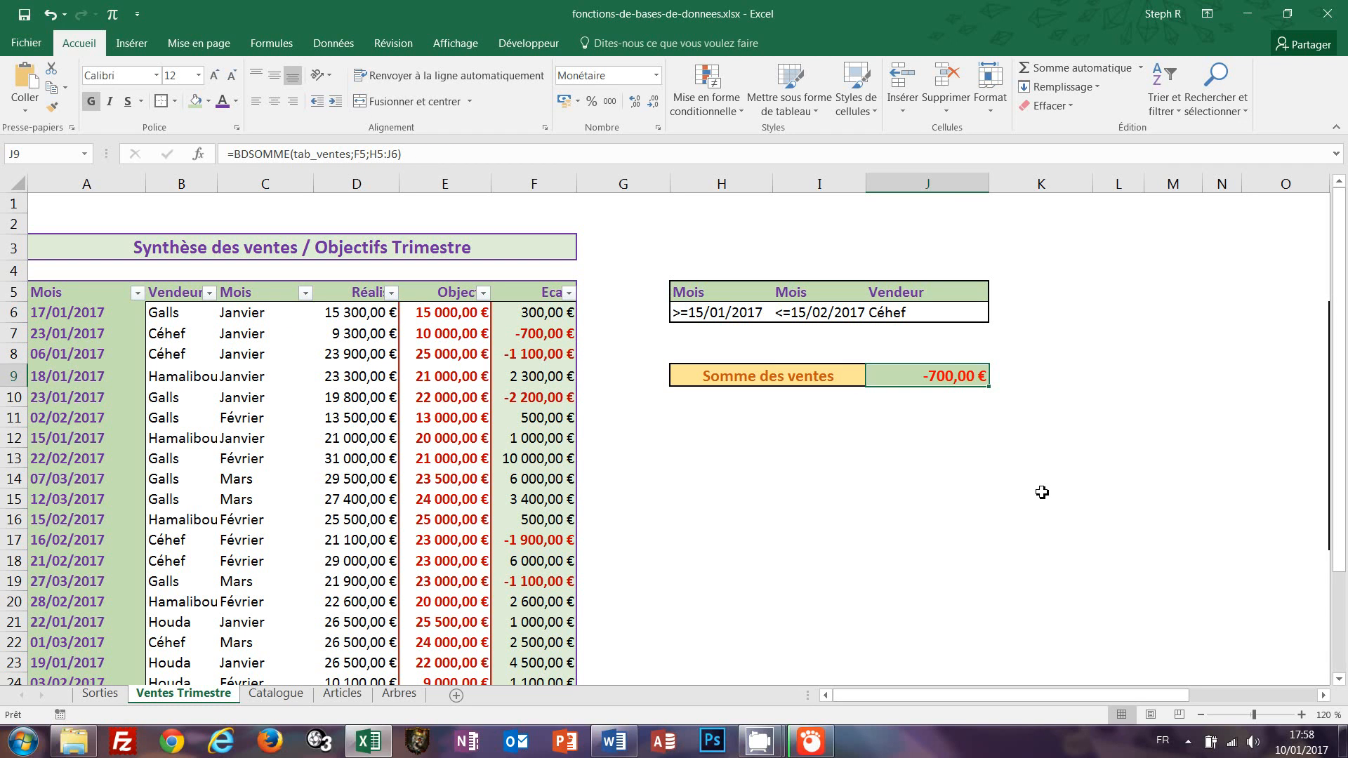
Change the Vendeur criterion in J6 to the seller named in the fourth sales row and check the formula cell J9.
{"action": "left_click", "coordinate": [902, 316]}
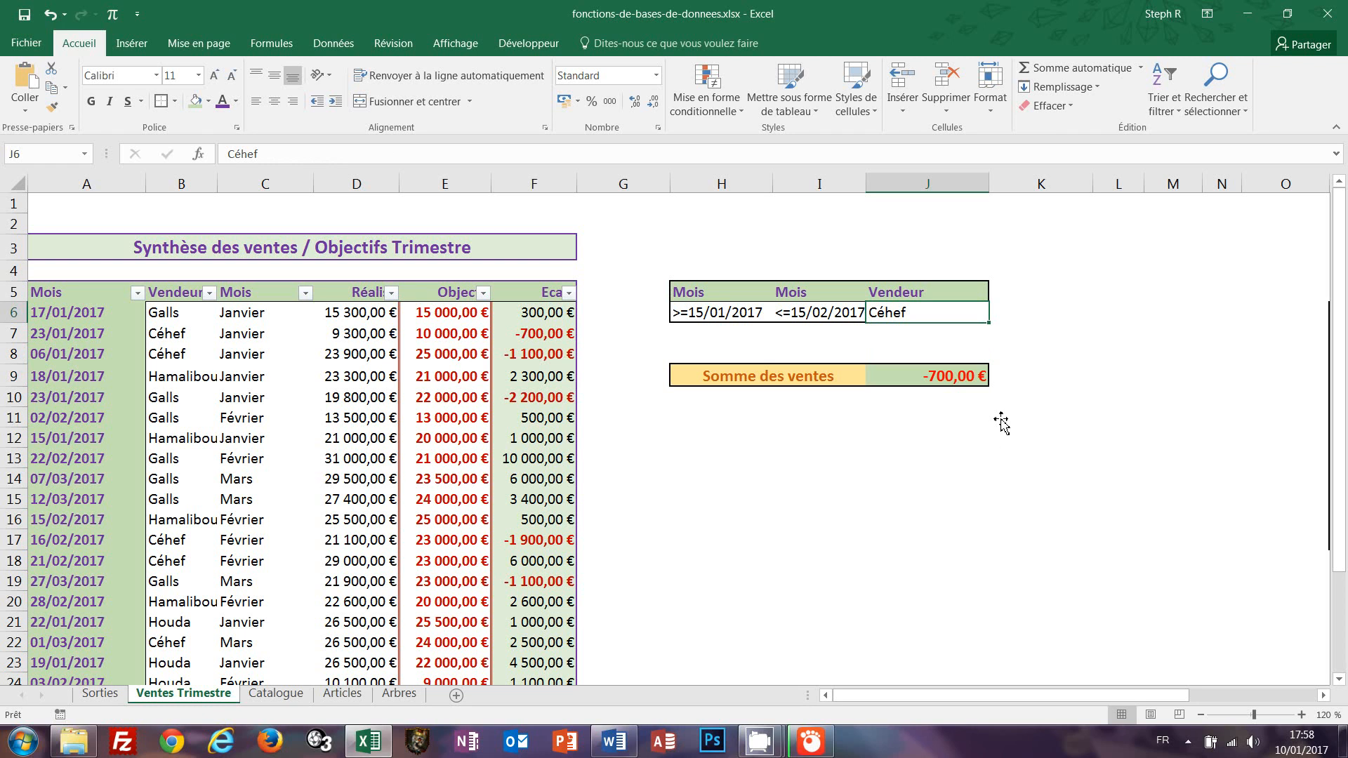
{"action": "type", "text": "H"}
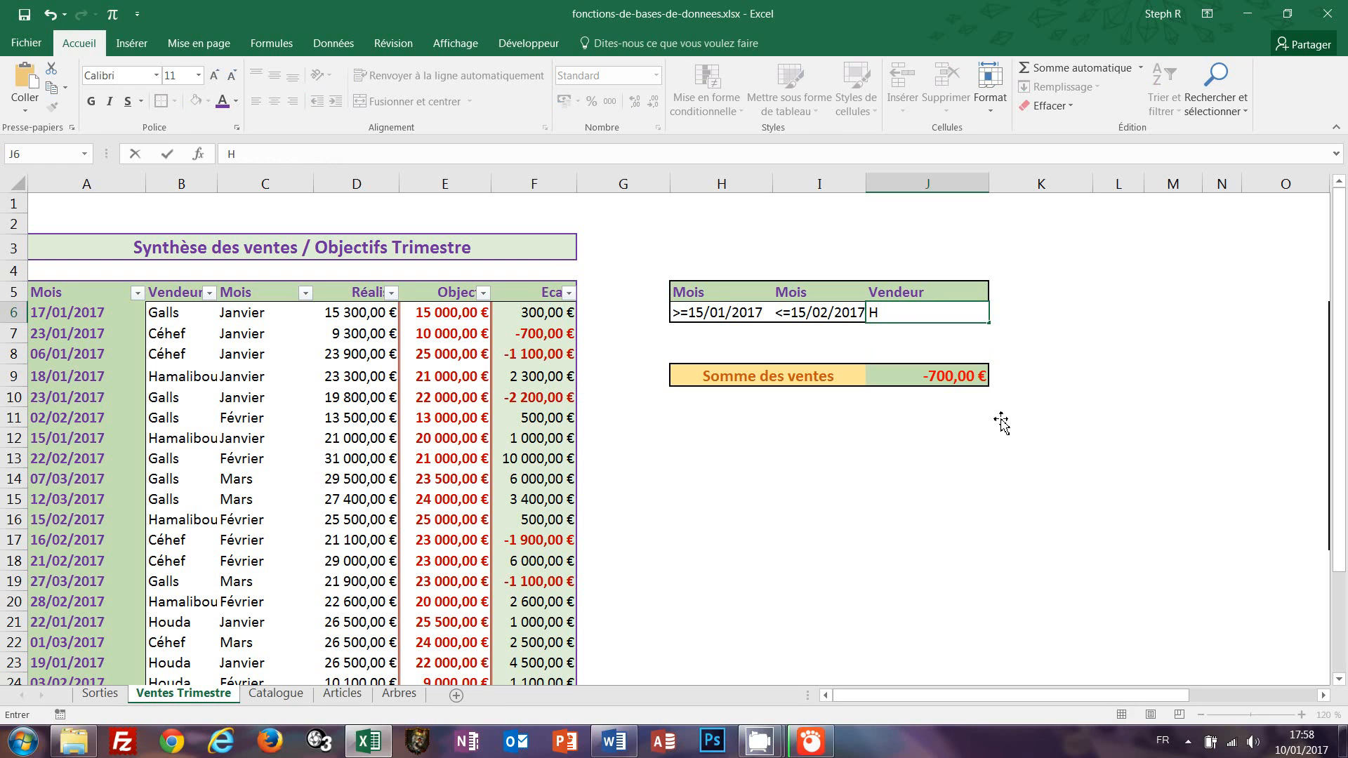
{"action": "type", "text": "amalibou"}
{"action": "key", "text": "Return"}
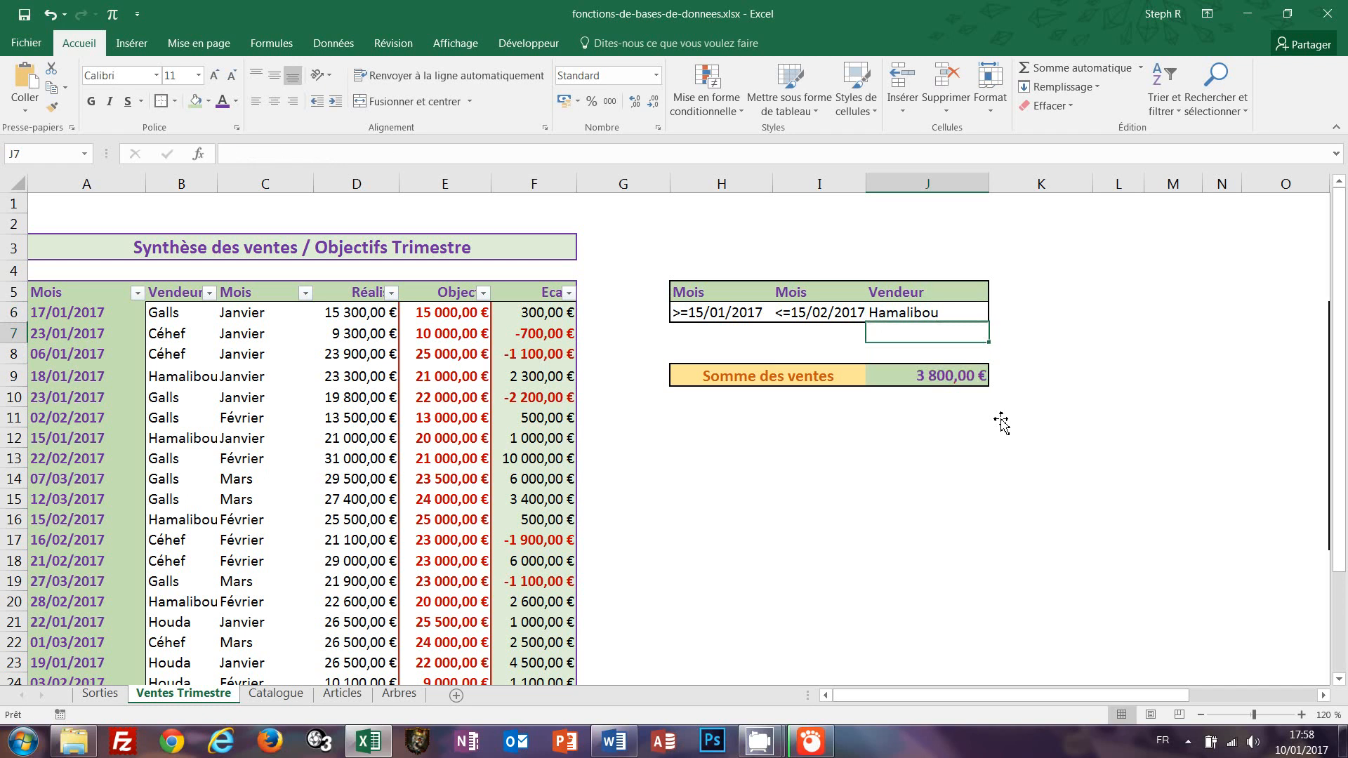
{"action": "left_click", "coordinate": [920, 376]}
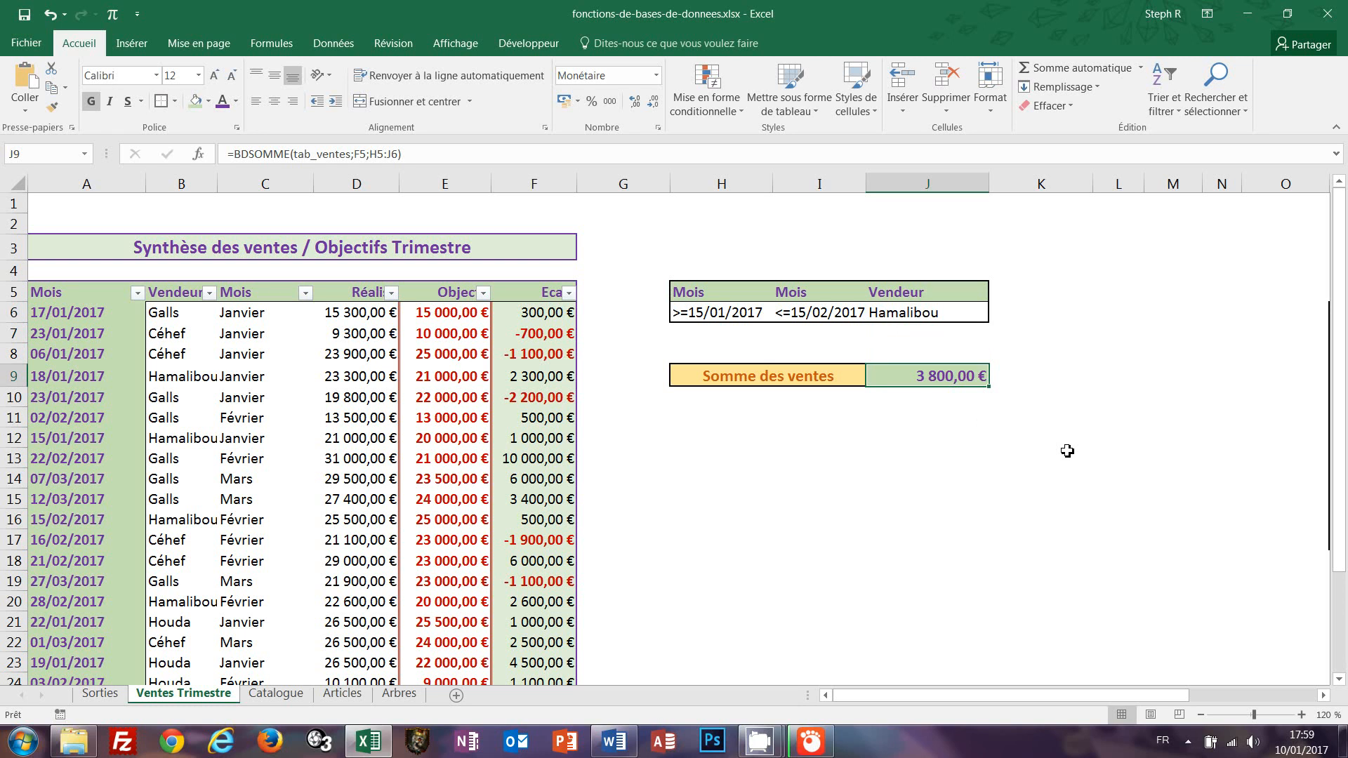
Change the end date criterion in I6 to <=15/03/2017.
{"action": "left_click", "coordinate": [820, 316]}
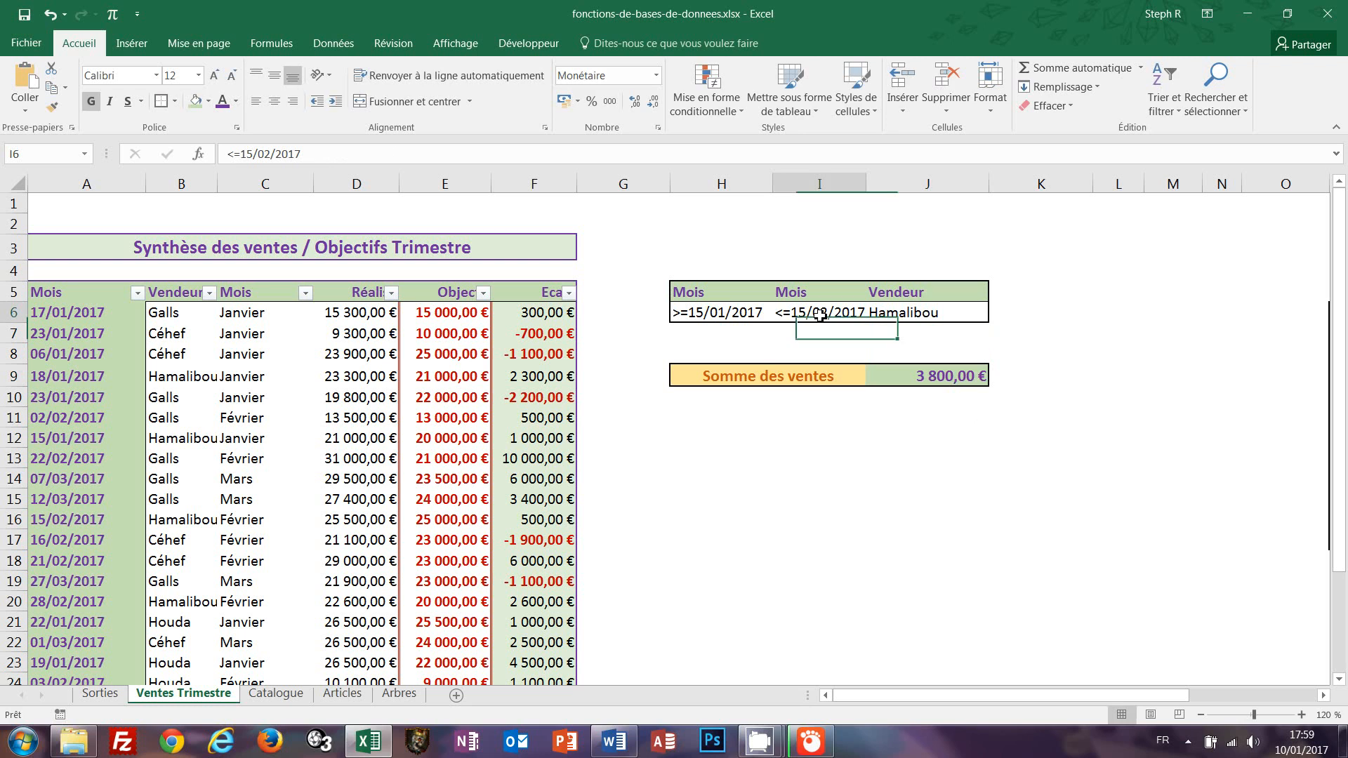
{"action": "double_click", "coordinate": [820, 316]}
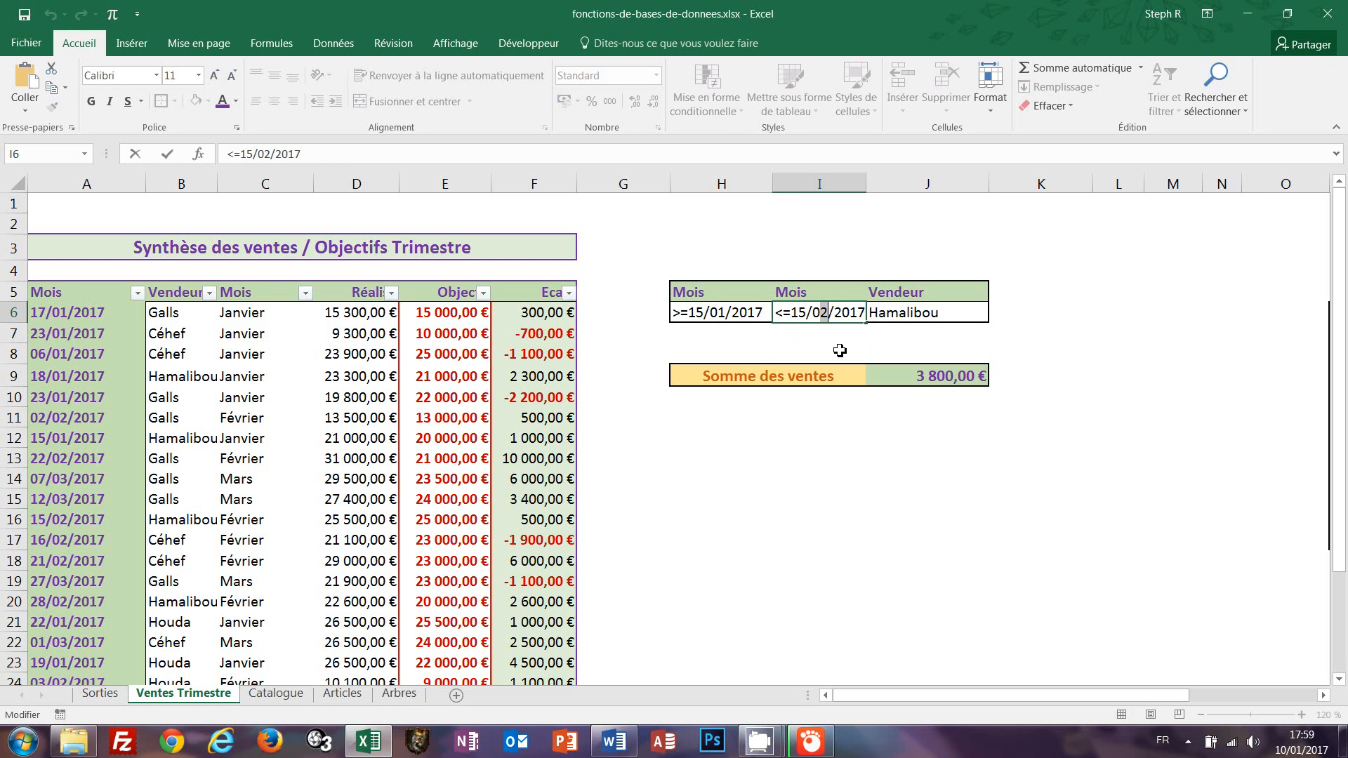
{"action": "key", "text": "Delete"}
{"action": "type", "text": "3"}
{"action": "key", "text": "ctrl+Return"}
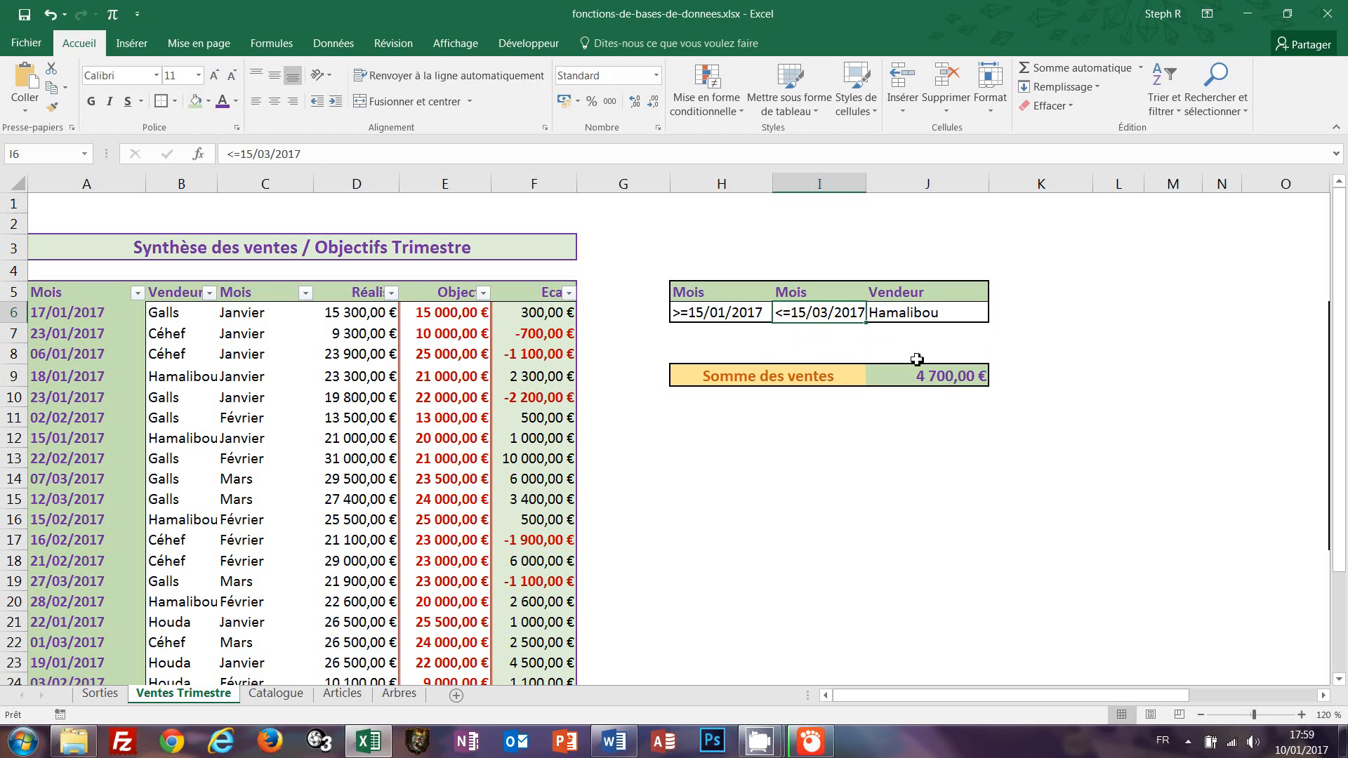
Replace BDSOMME with BDMOYENNE in the J9 formula, keeping the same database, field and criteria arguments.
{"action": "left_click", "coordinate": [945, 379]}
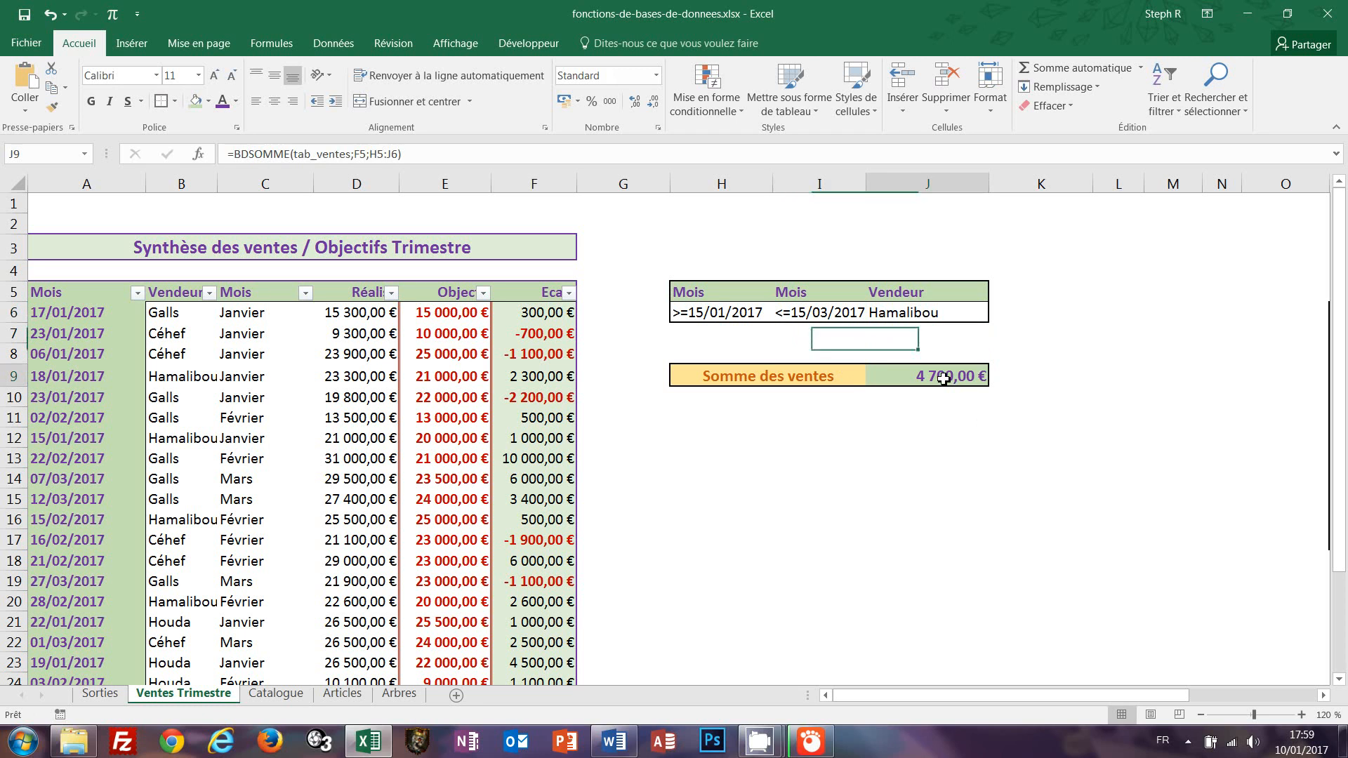
{"action": "left_click", "coordinate": [290, 153]}
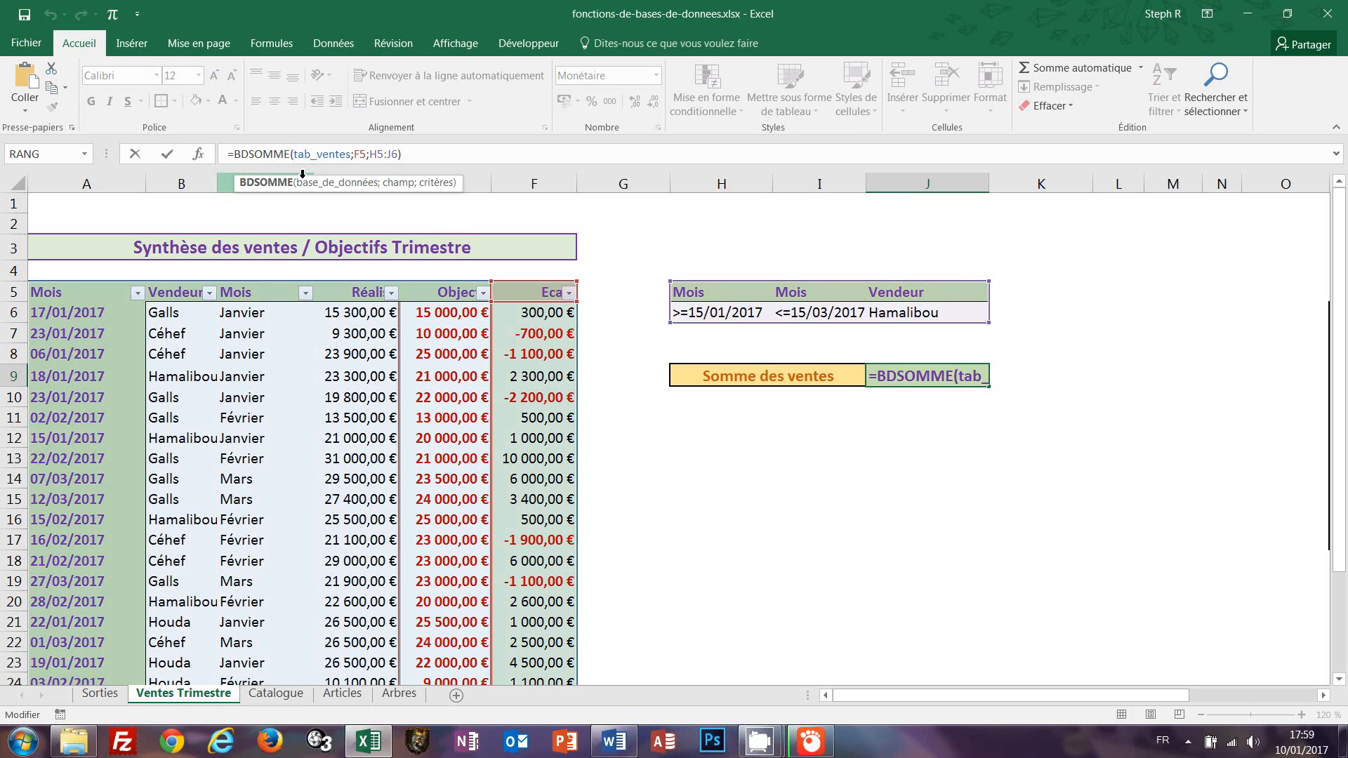
{"action": "key", "text": "shift+Left"}
{"action": "key", "text": "shift+Left"}
{"action": "key", "text": "shift+Left"}
{"action": "key", "text": "shift+Left"}
{"action": "key", "text": "shift+Left"}
{"action": "type", "text": "moyenne"}
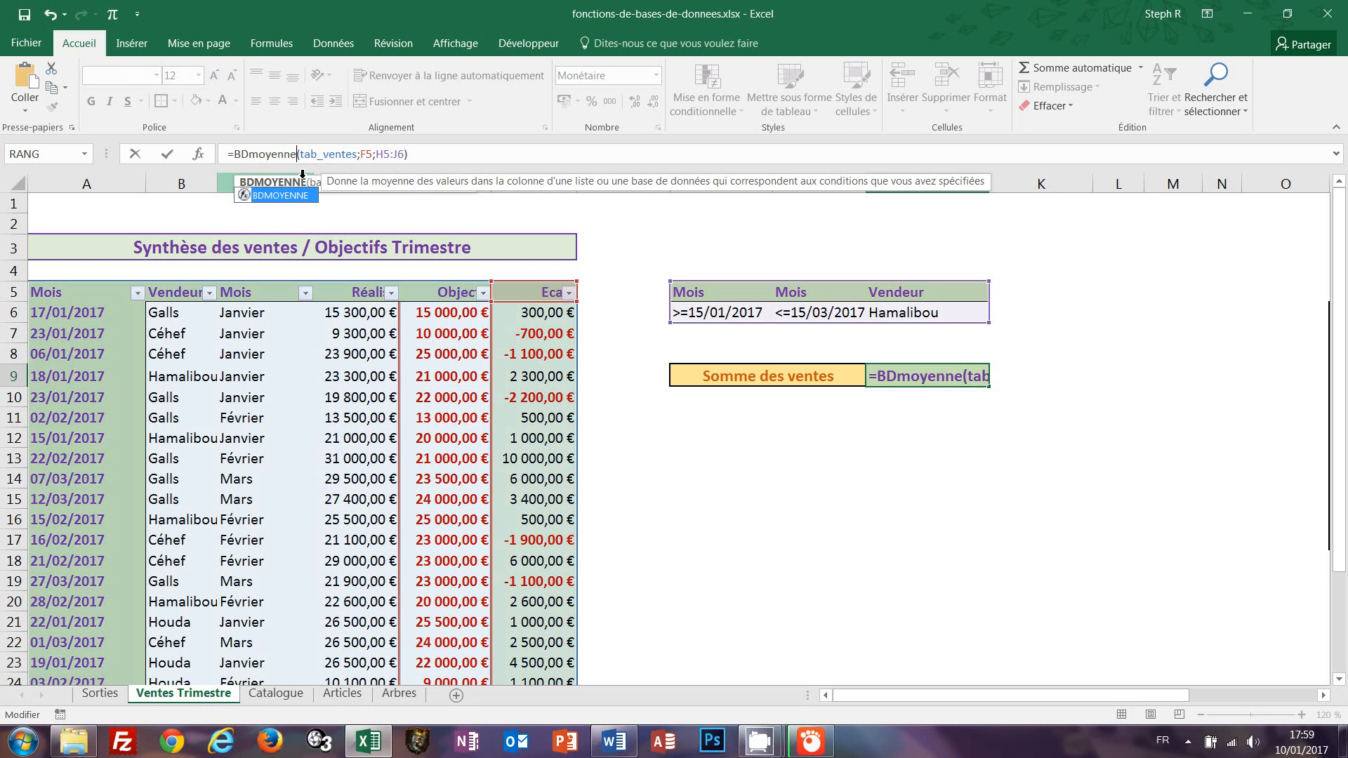
{"action": "key", "text": "ctrl+Return"}
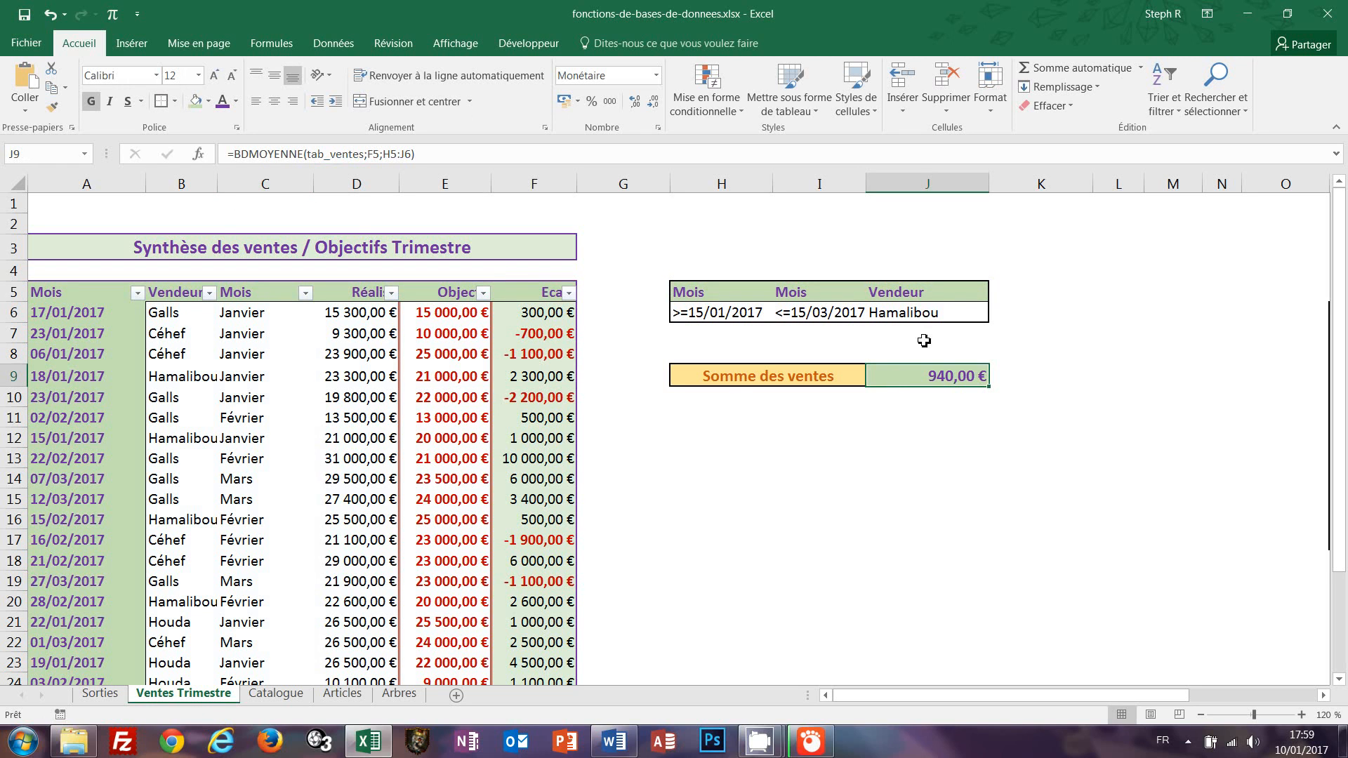